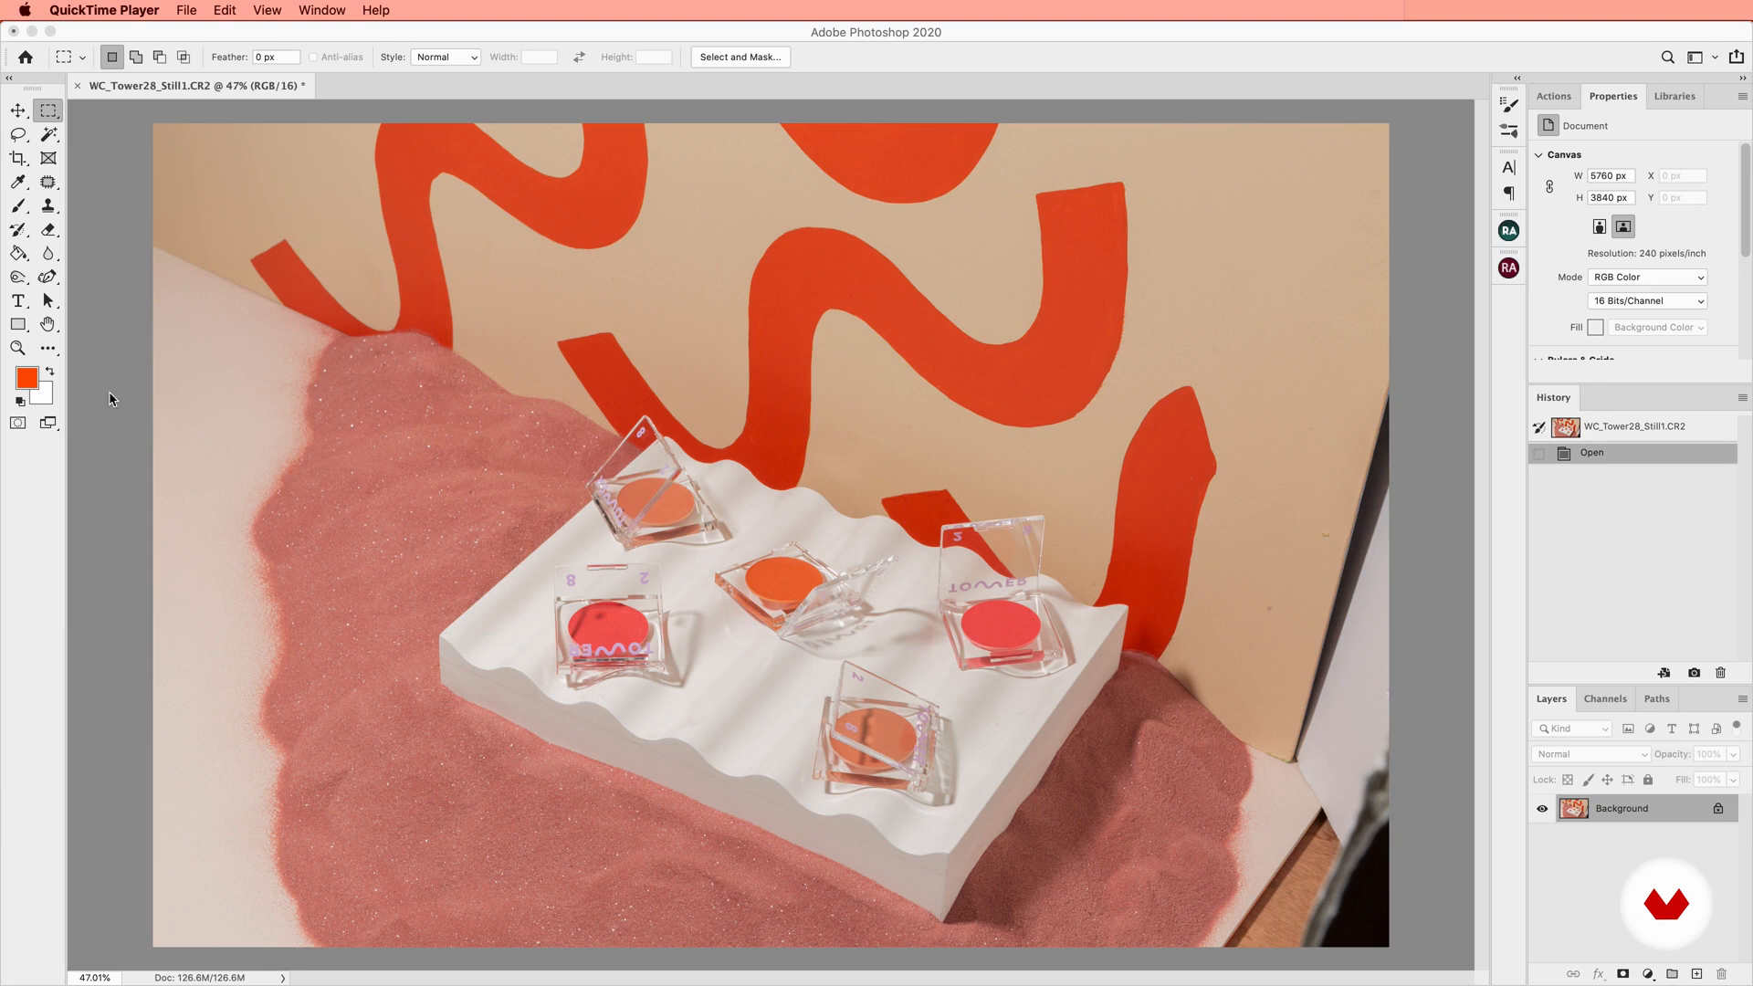
Frame the photo with a 1:1 square crop and shift the image slightly inside the crop frame
left_click(22, 165)
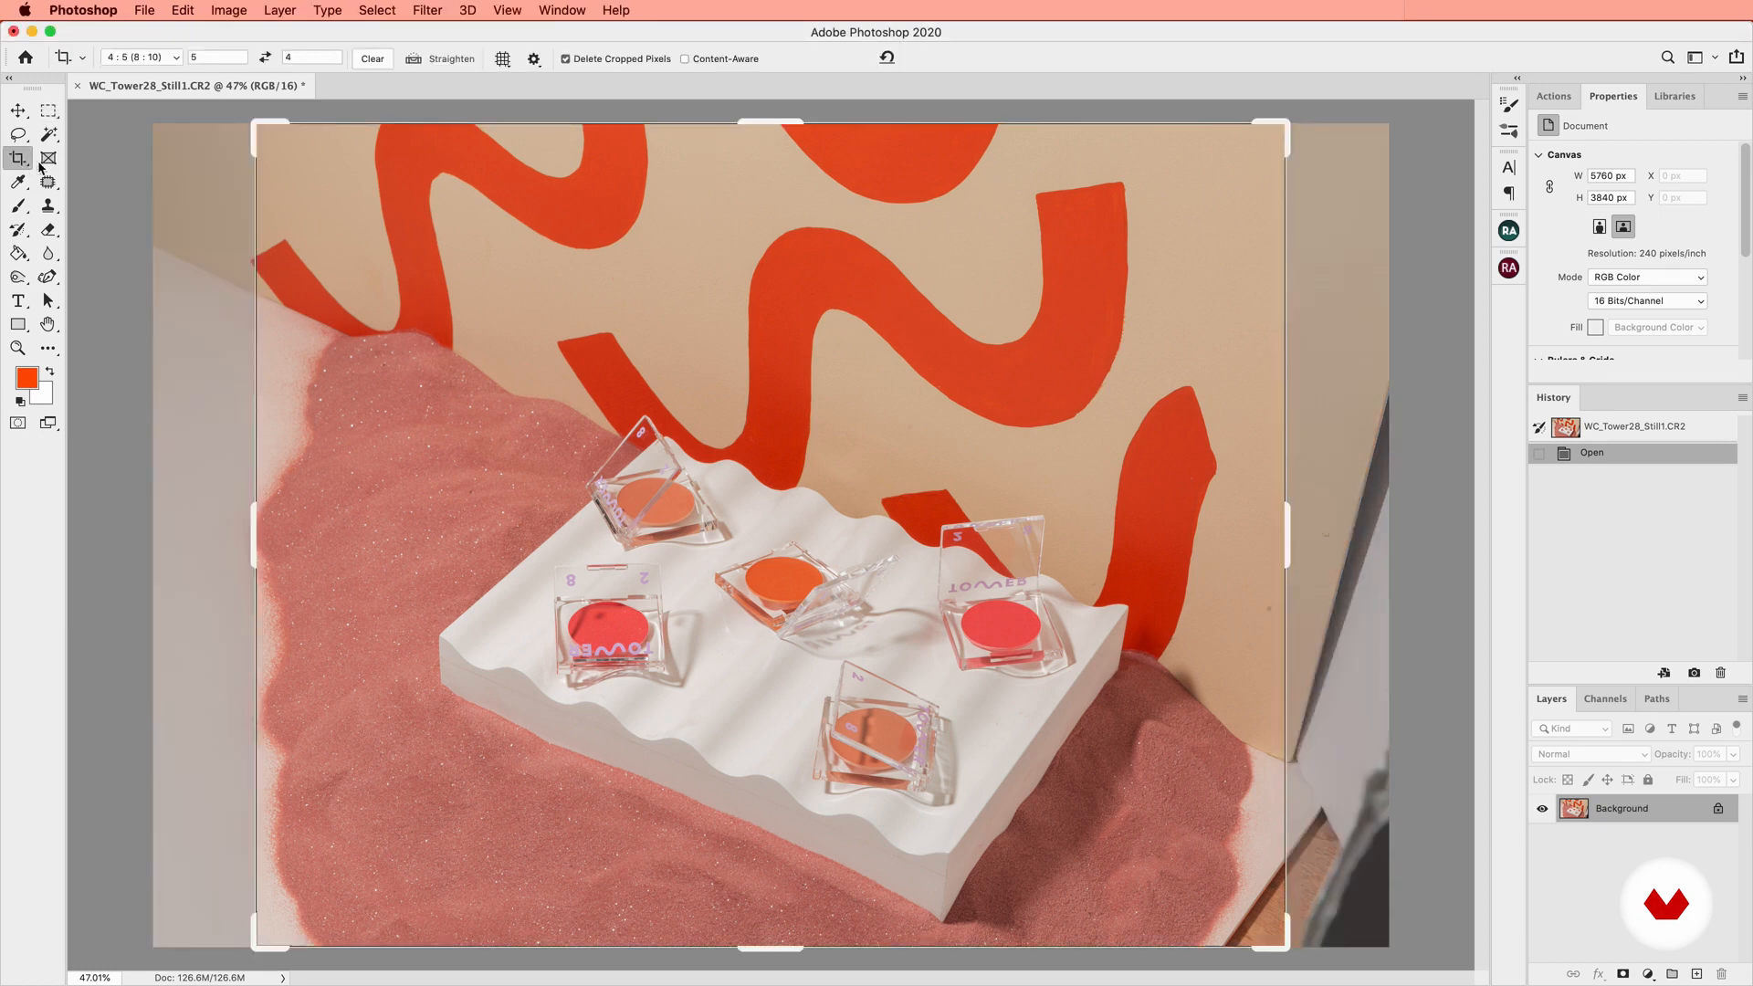
left_click(141, 57)
left_click(146, 41)
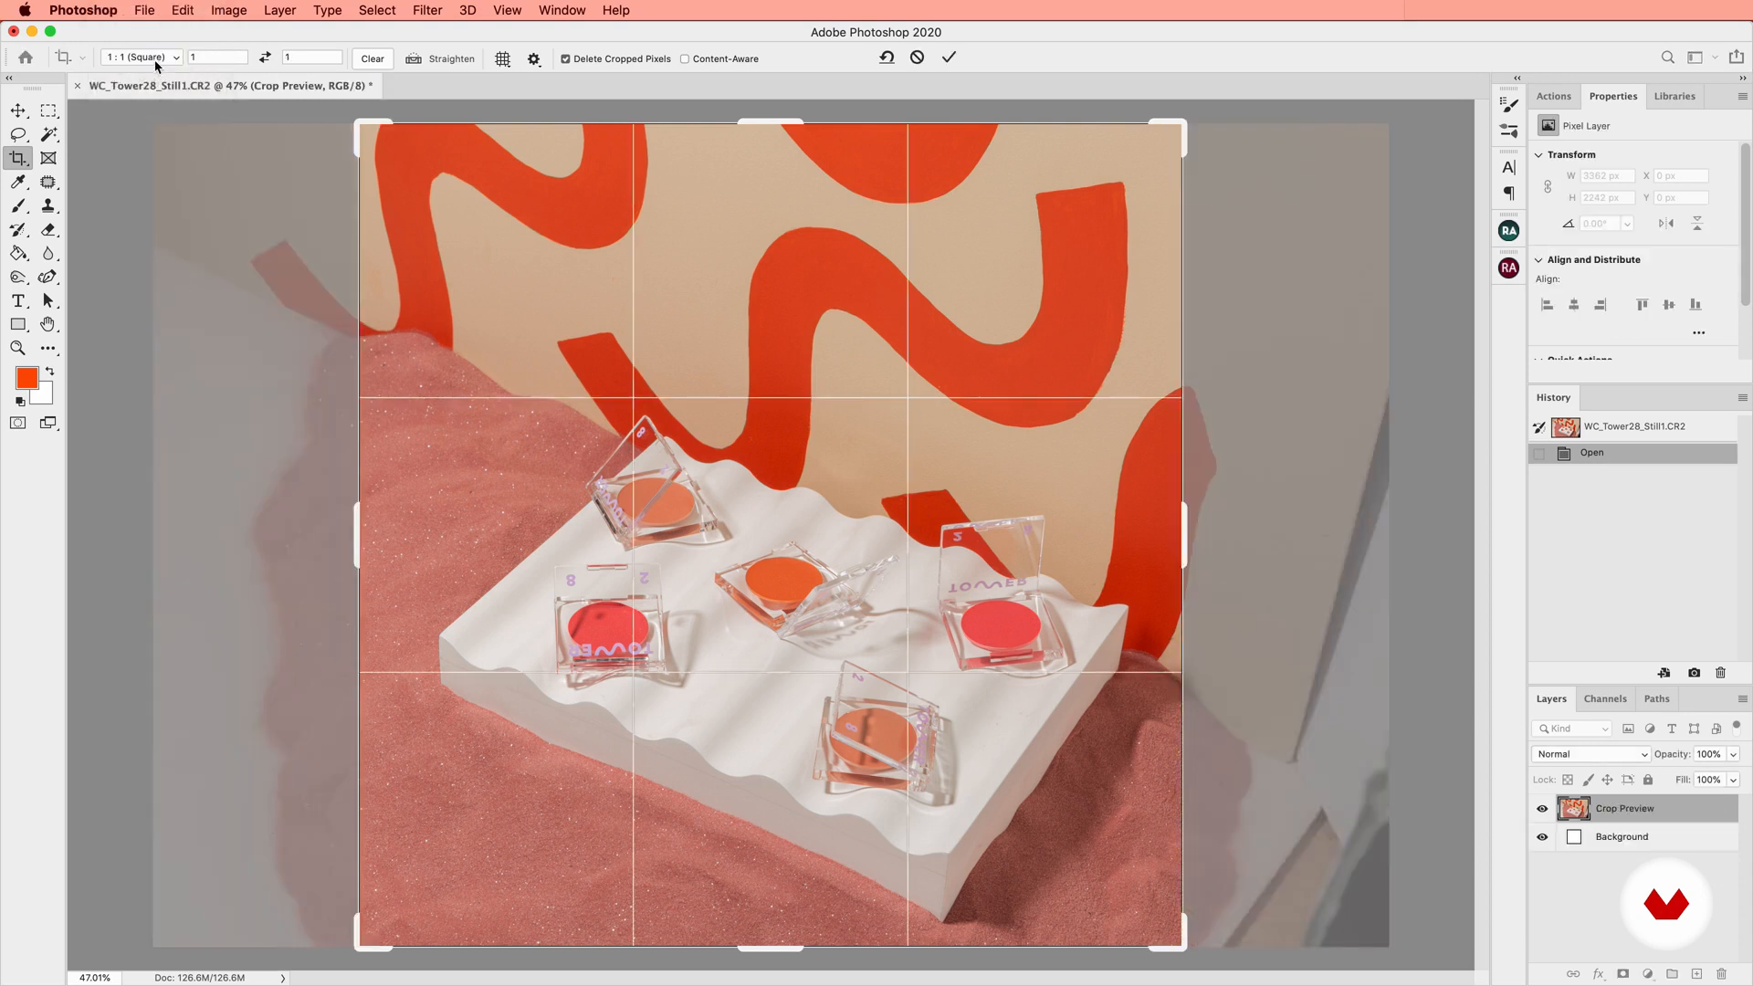
left_click_drag(1004, 514, 978, 504)
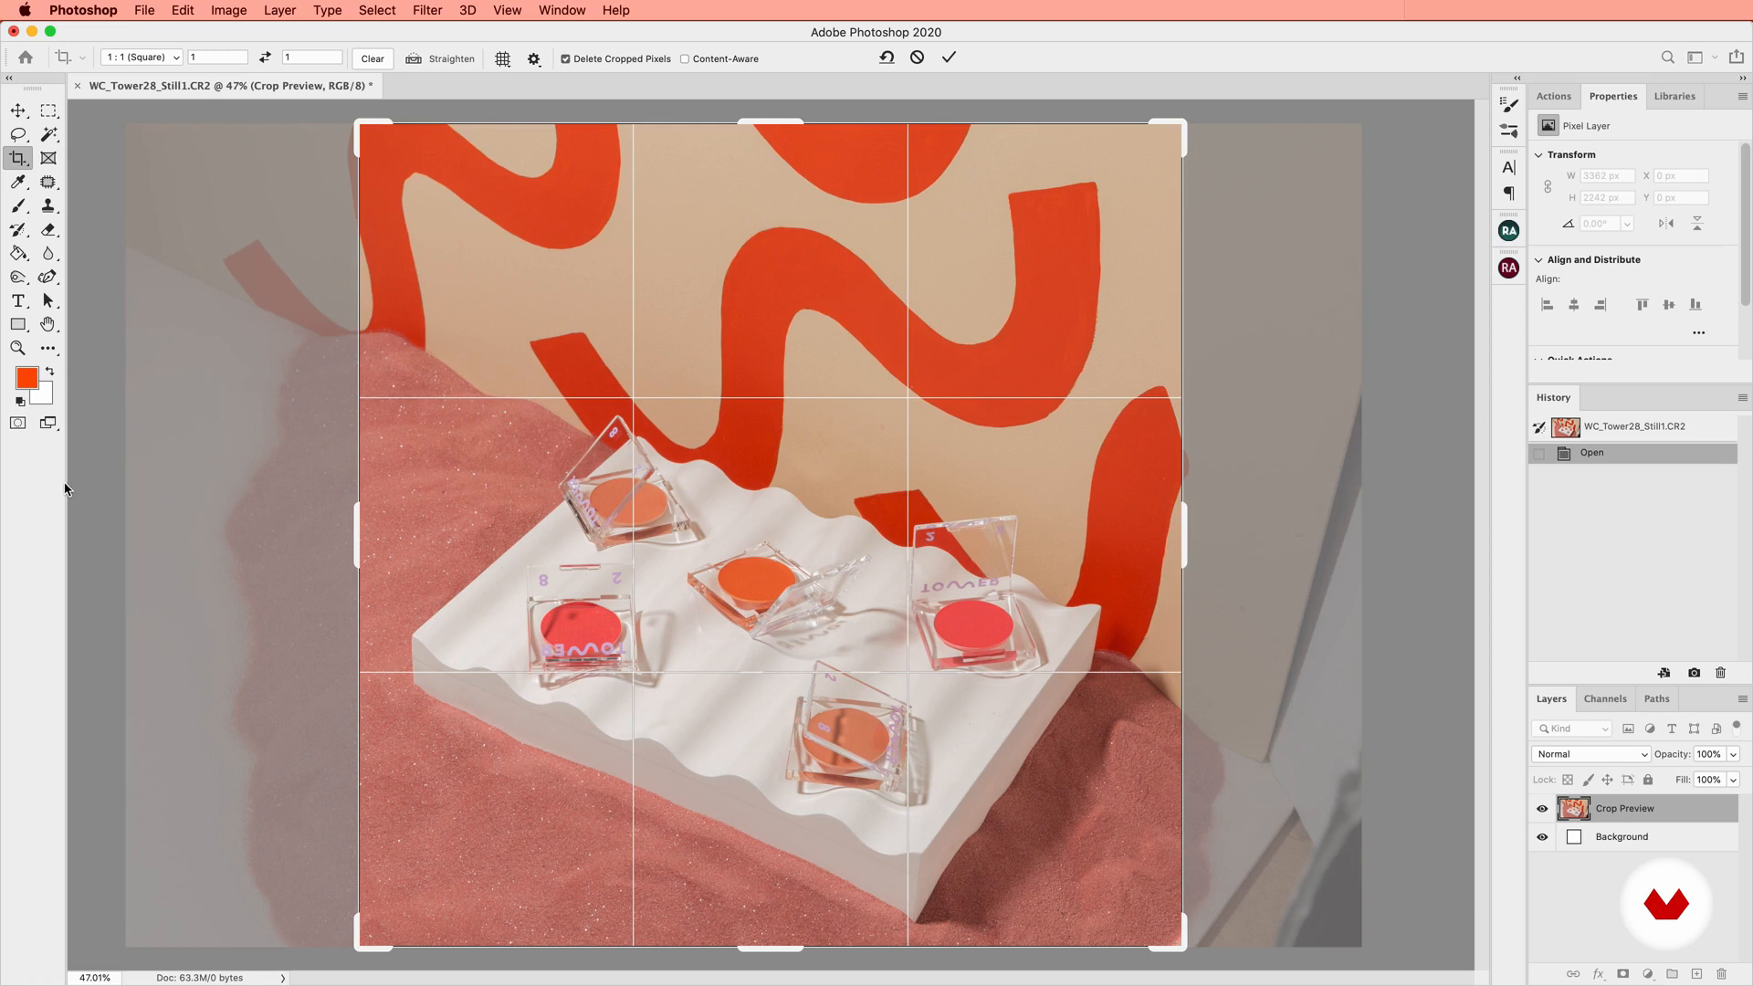
Show the rulers and place vertical guides along both side edges of the square crop frame
left_click(507, 10)
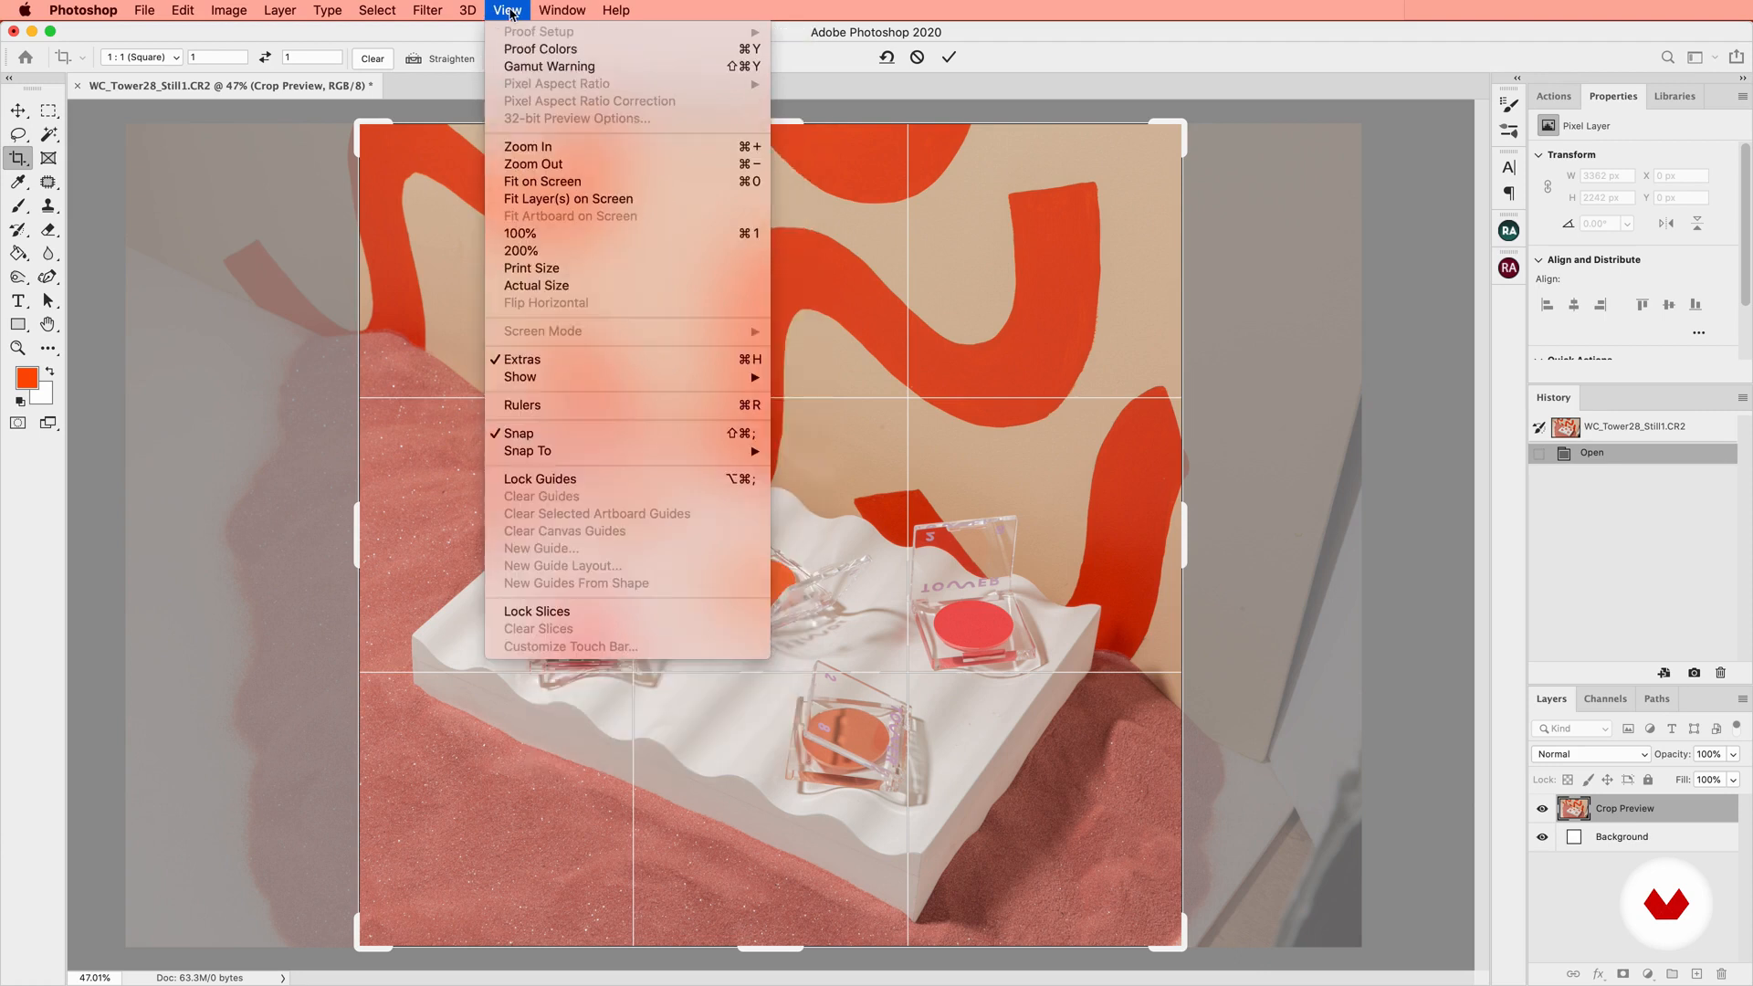
left_click(560, 407)
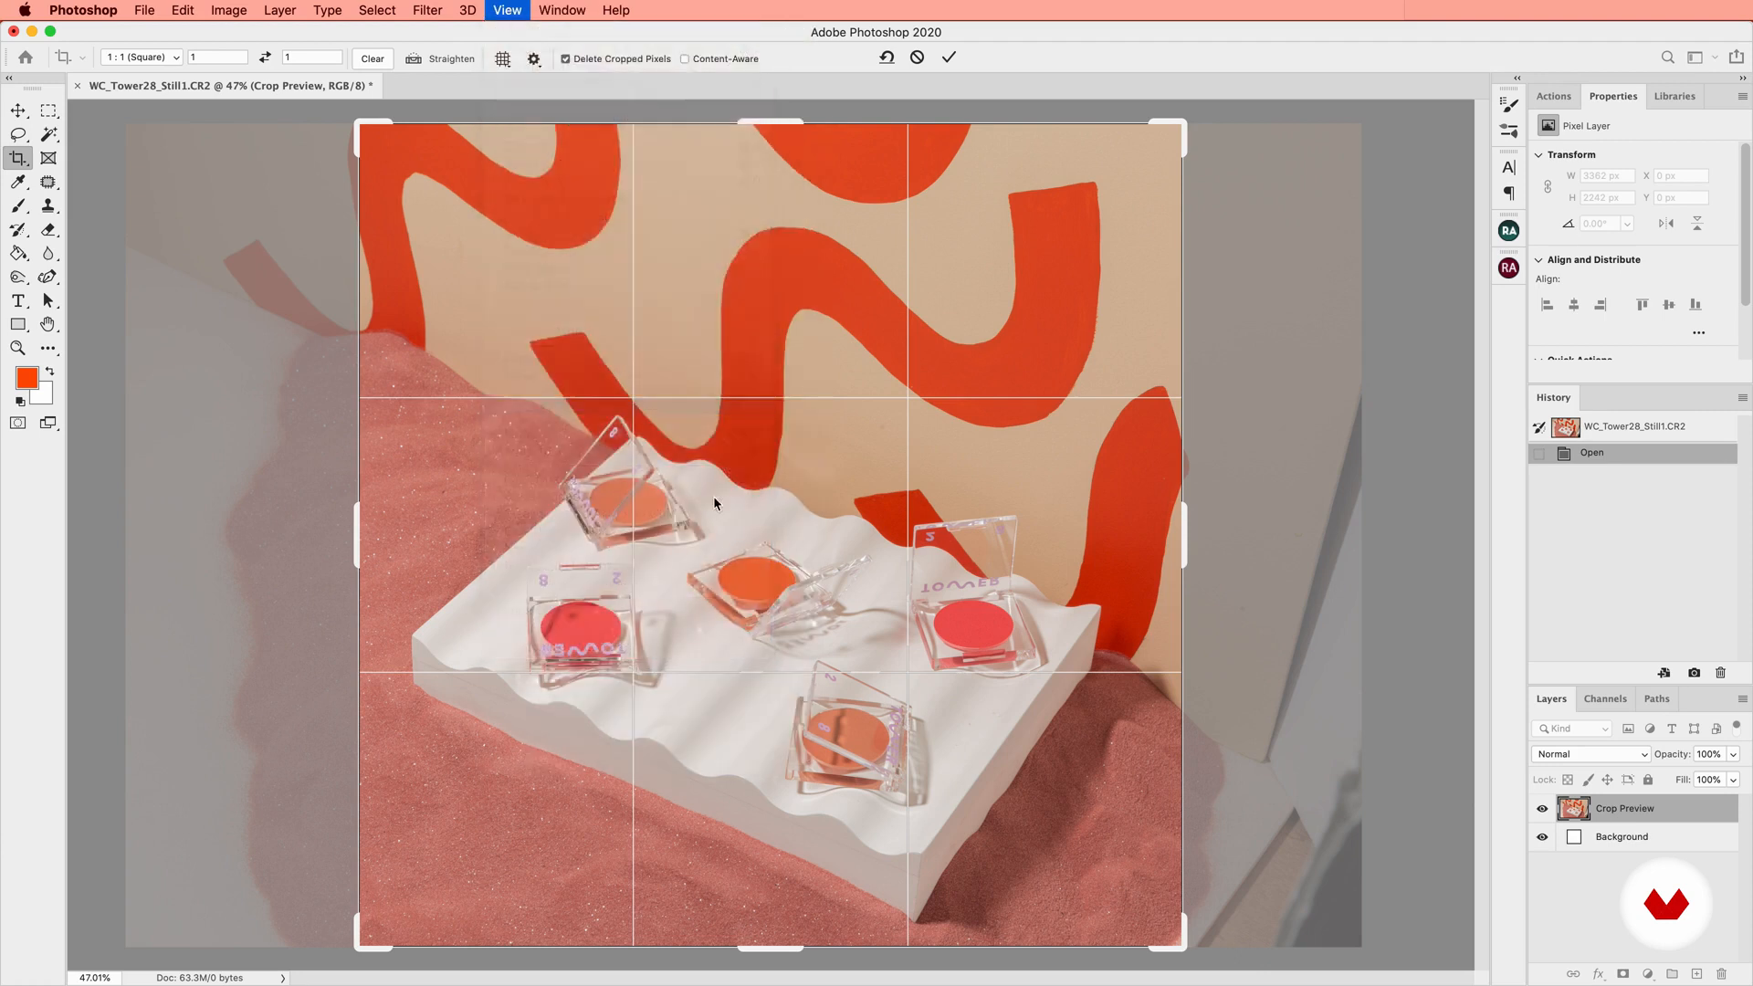
left_click_drag(77, 479, 367, 477)
left_click_drag(78, 508, 1192, 509)
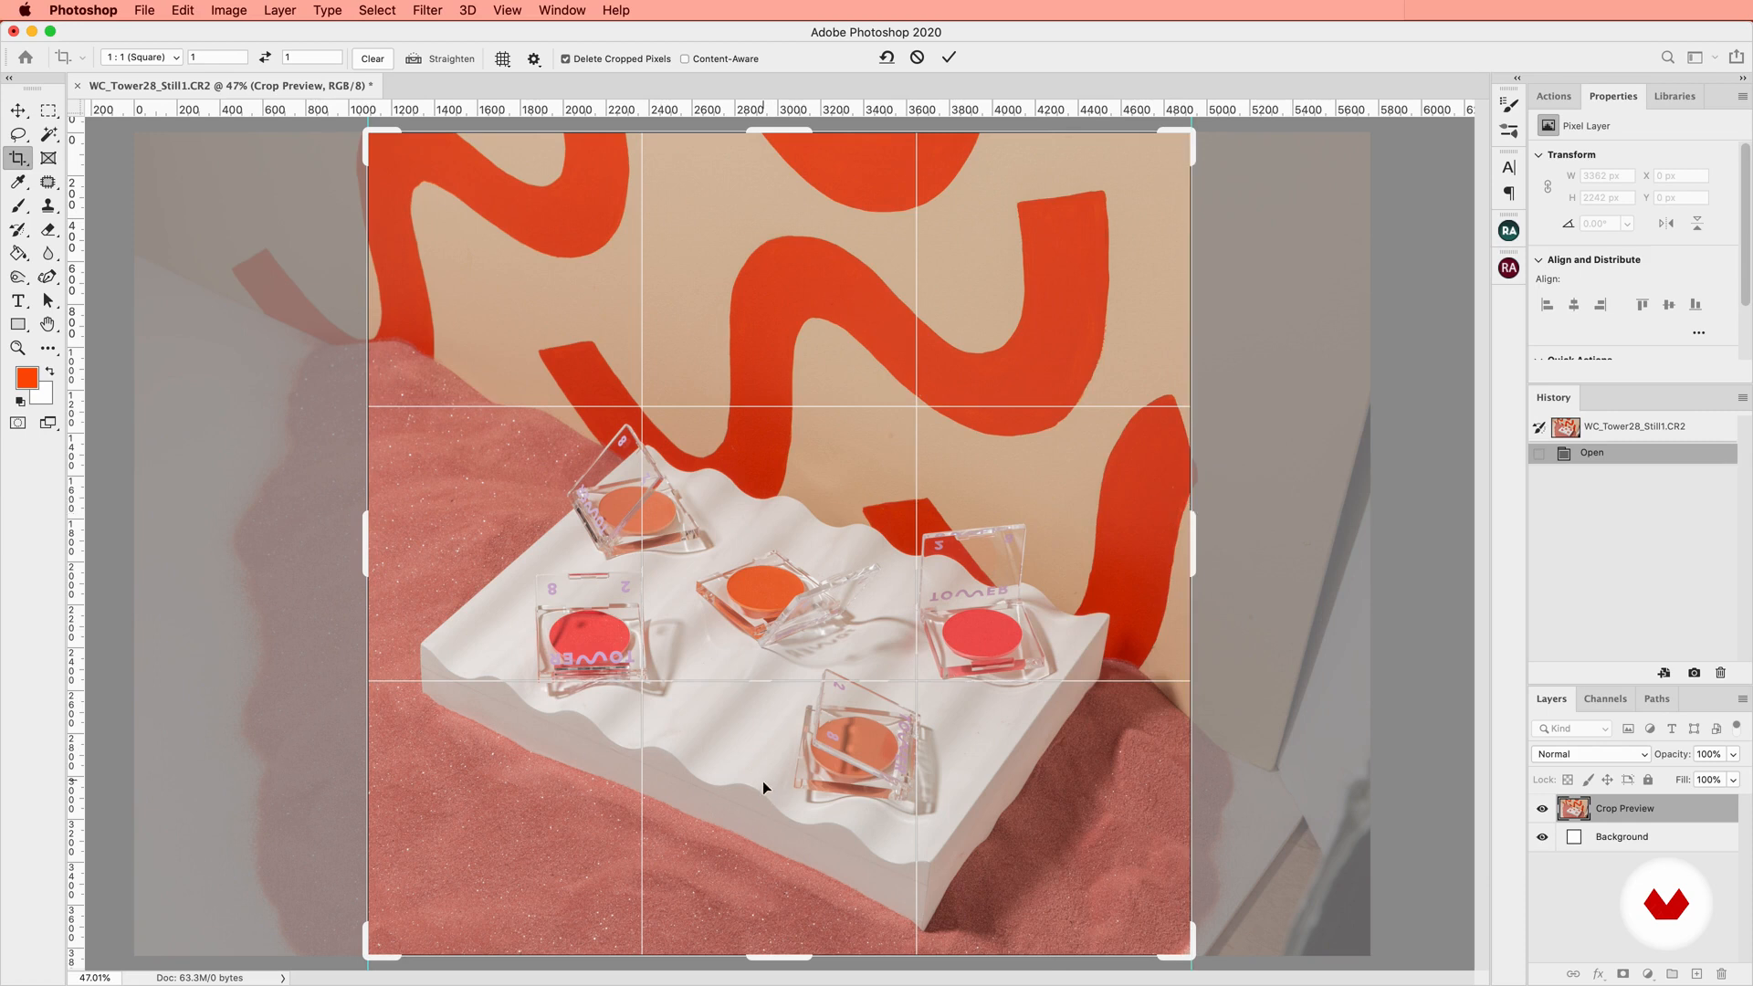
Leave the square crop without applying it, keeping the two vertical guides
right_click(750, 729)
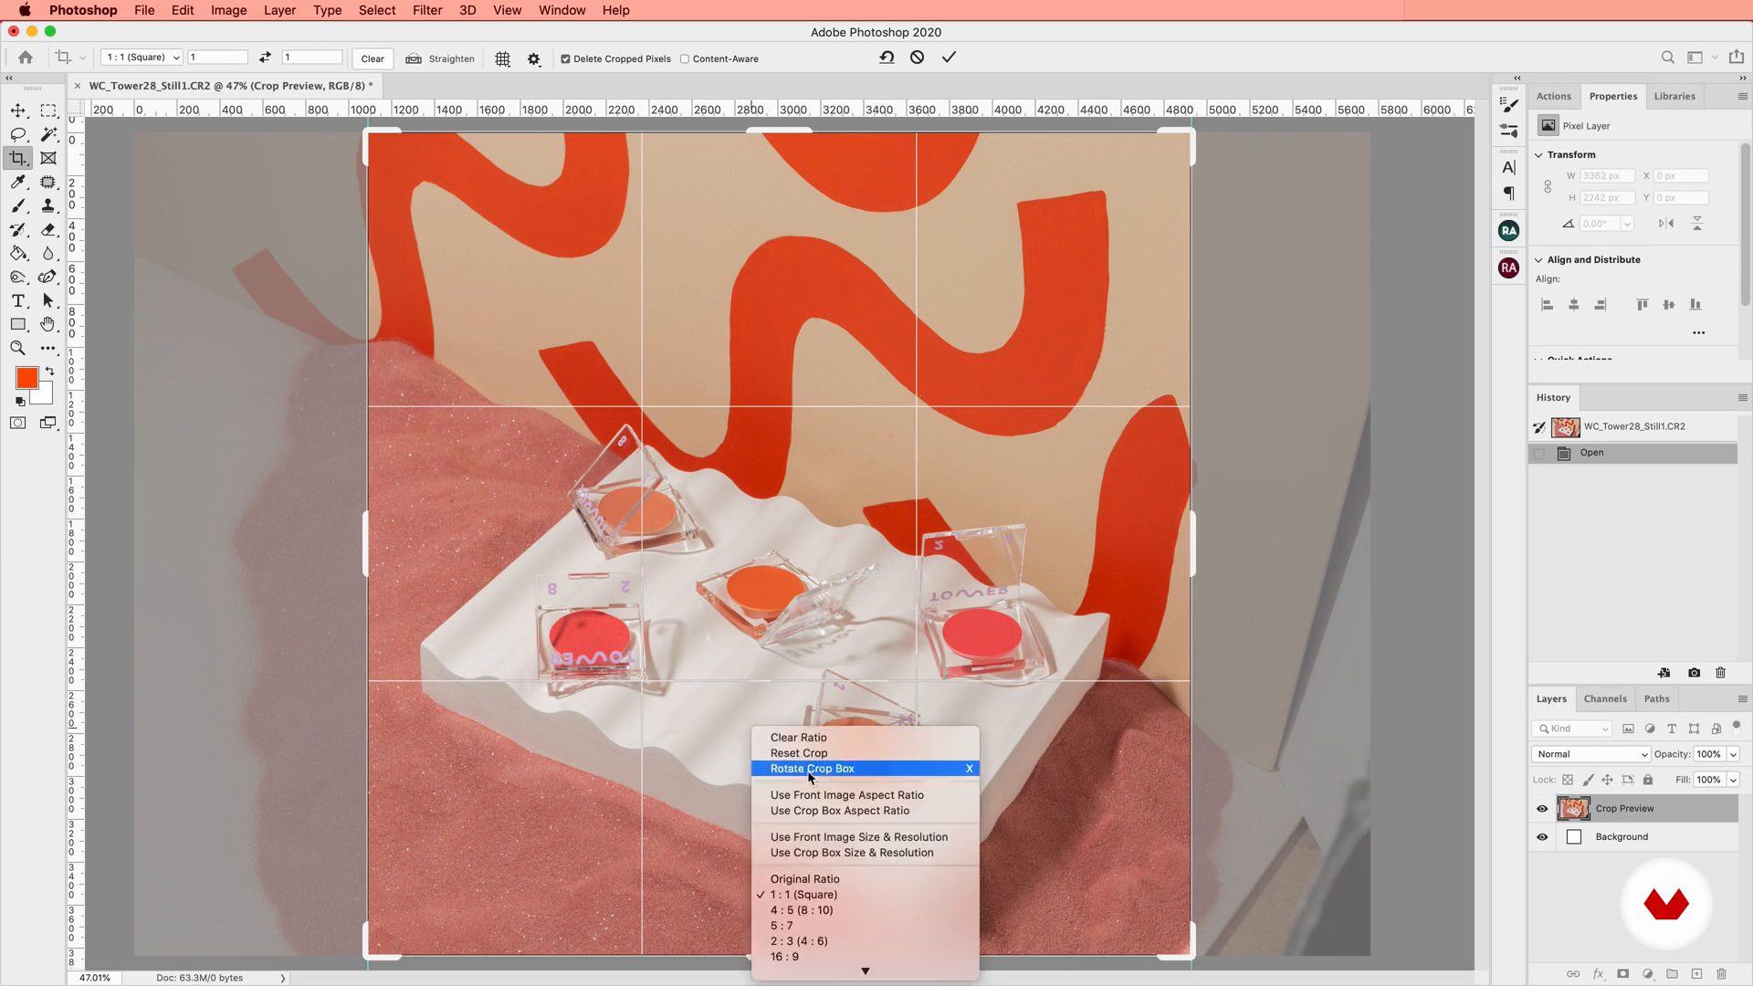
left_click(808, 970)
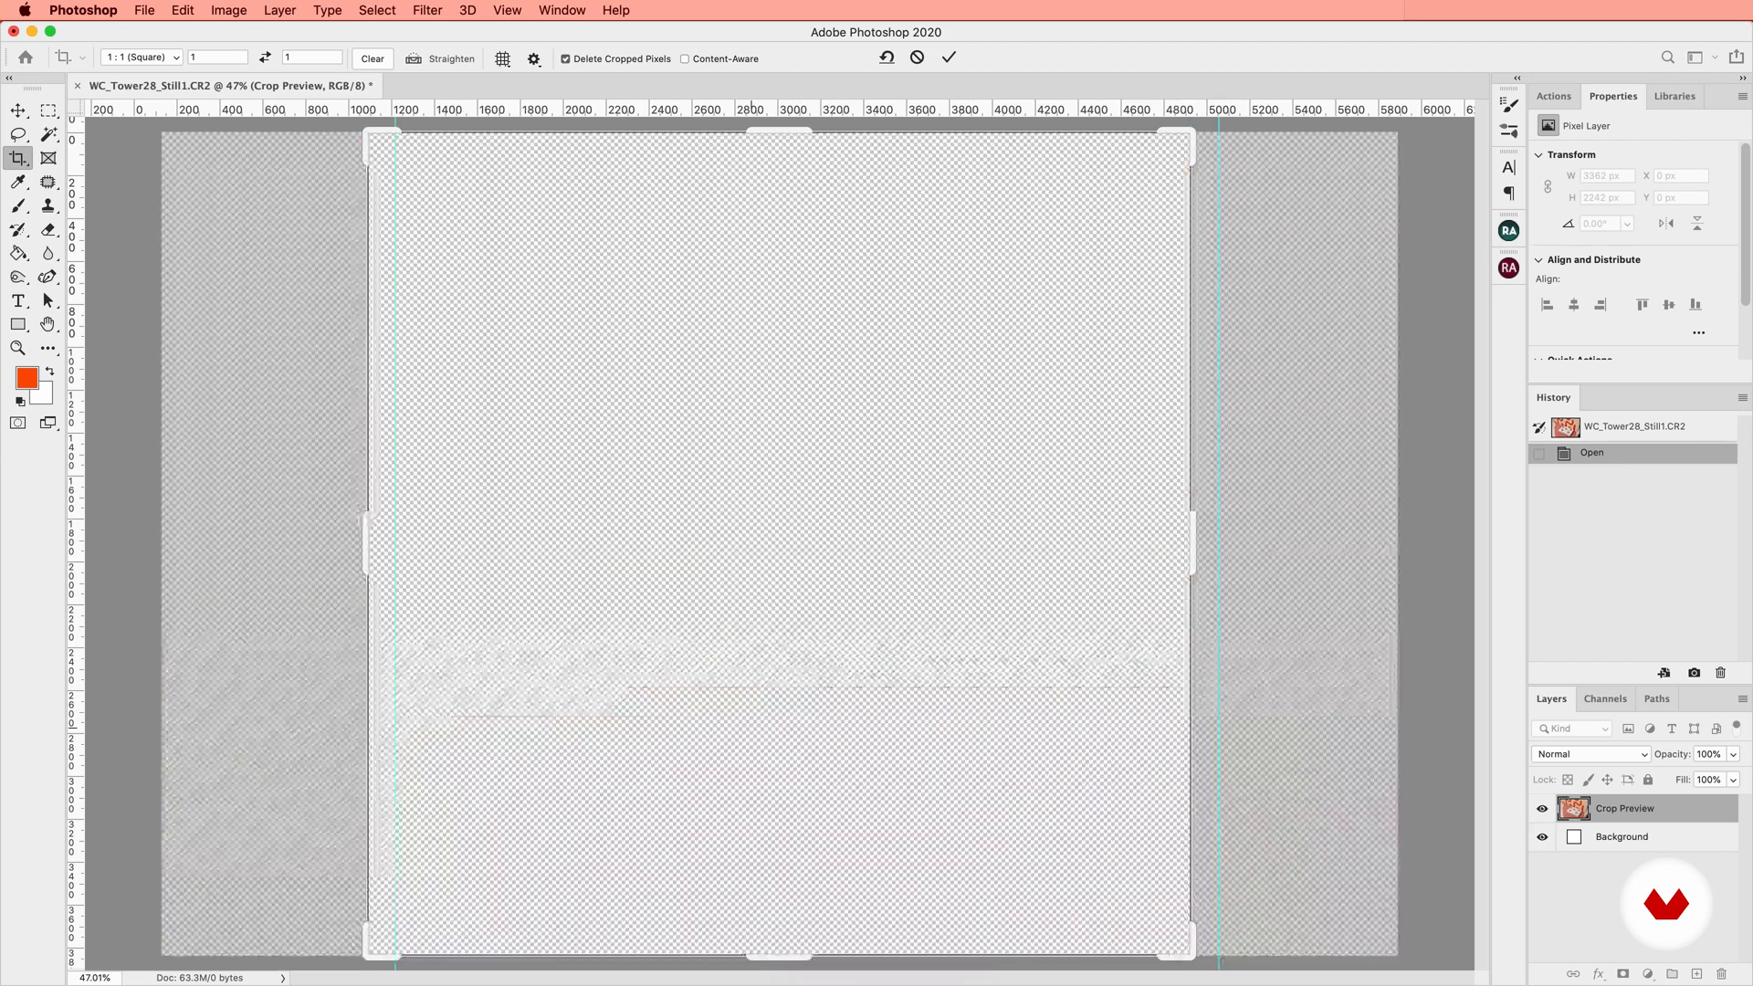
left_click(48, 110)
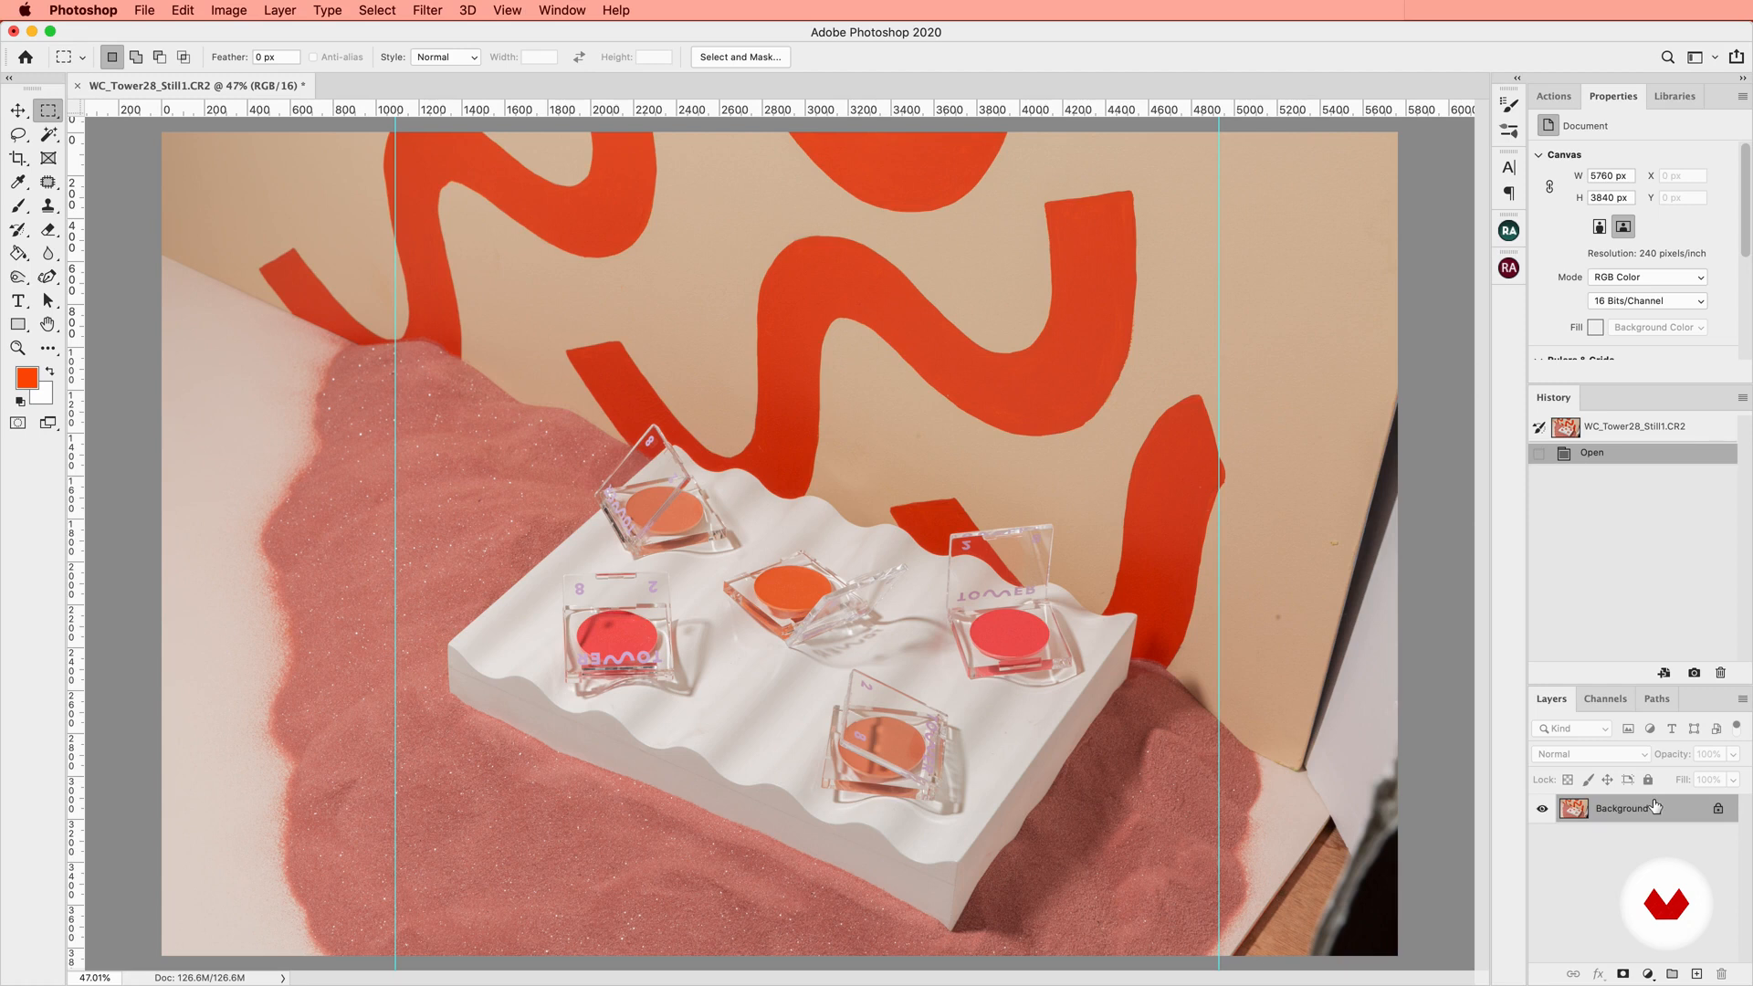
Duplicate the Background layer and name the copy Clean
key("super+j")
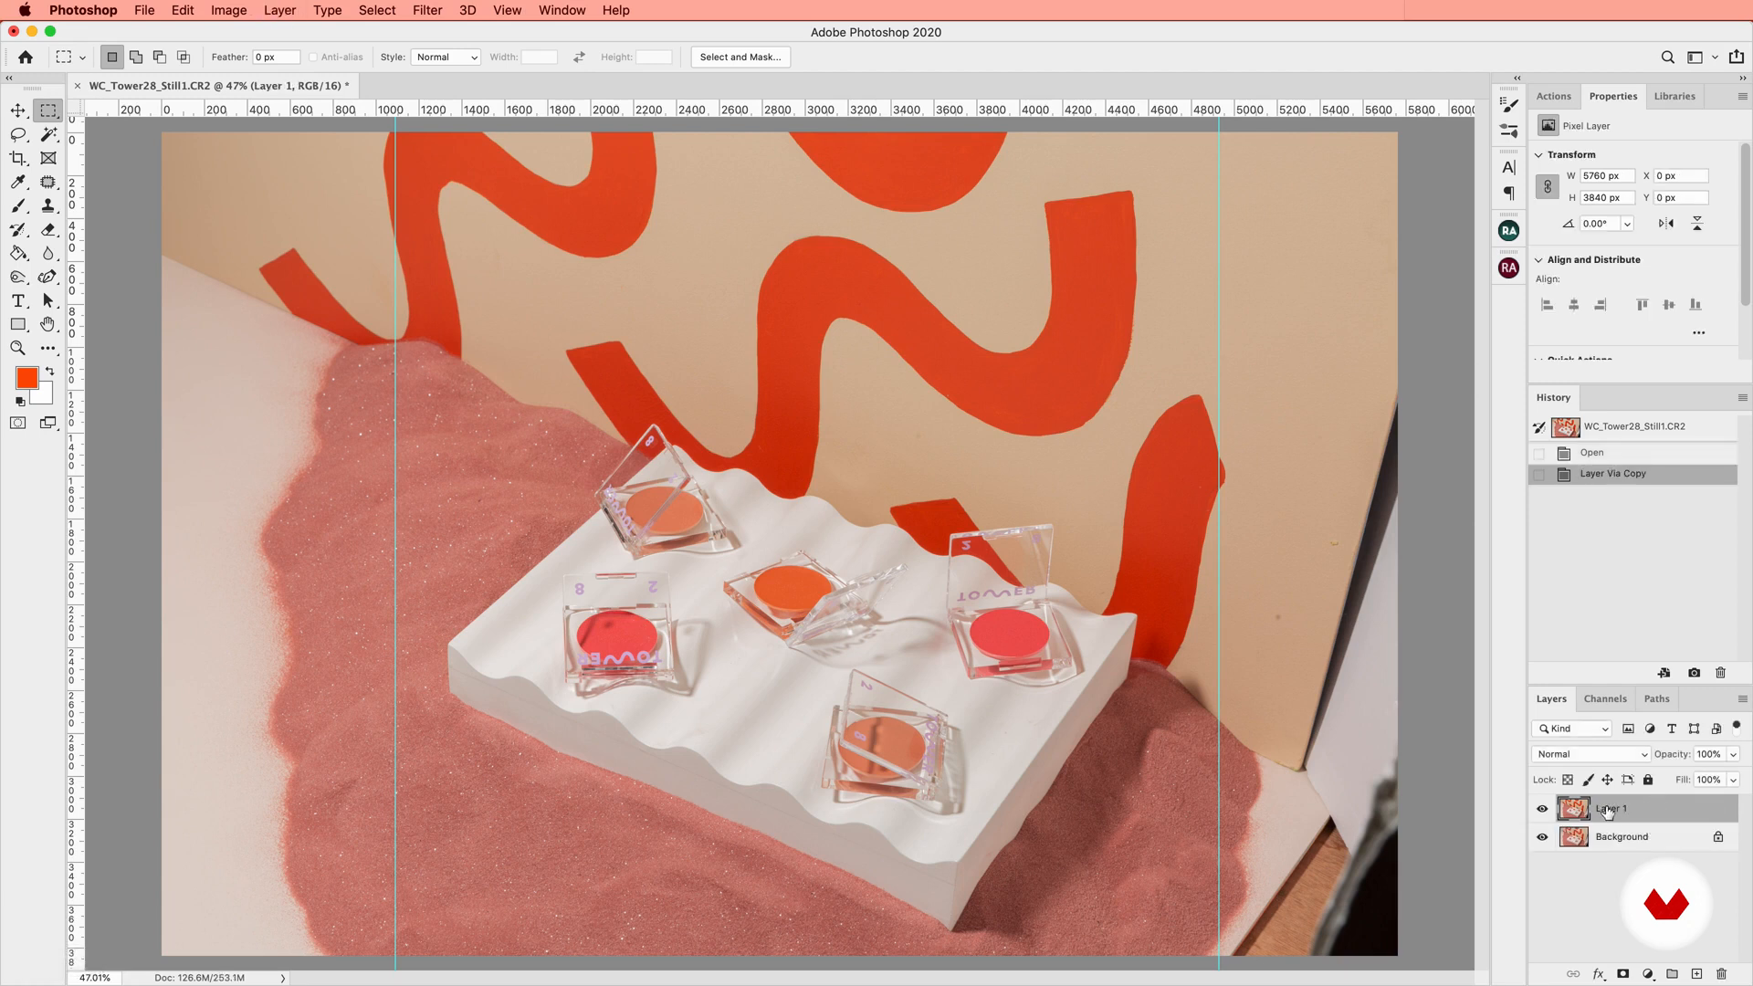
double_click(1606, 809)
type("Clean")
key("Return")
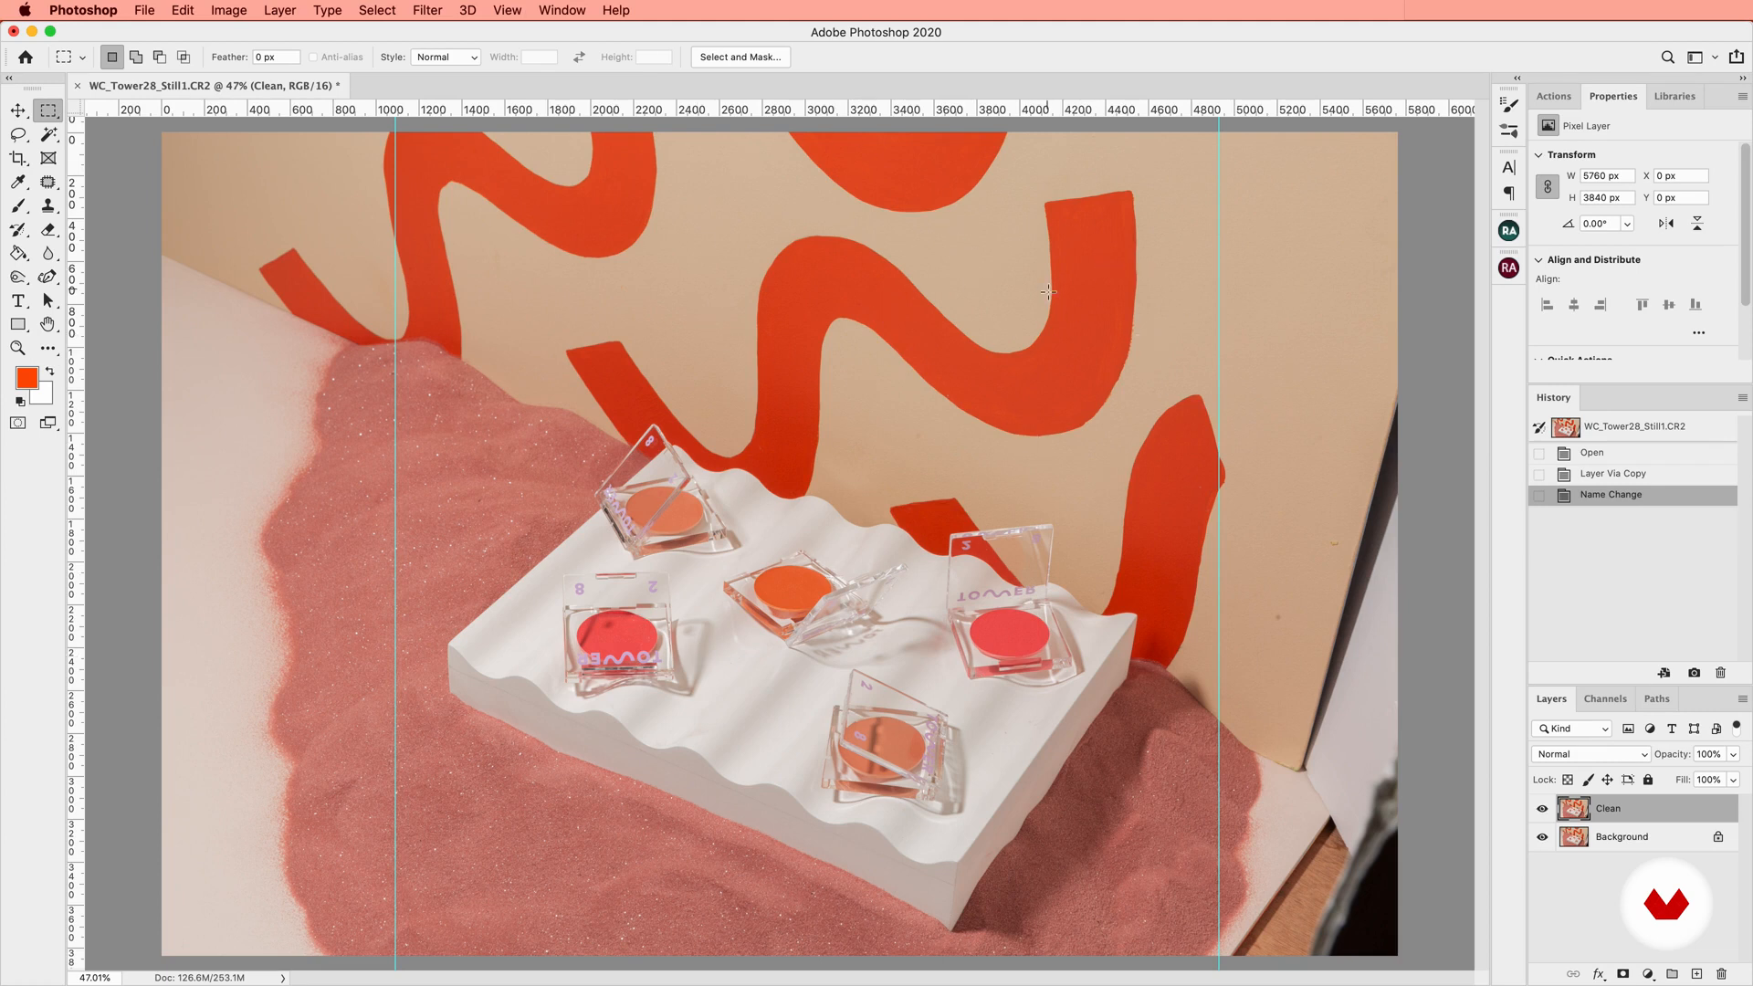
Examine the painted squiggles on the wall relative to the two vertical crop guides
scroll(911, 424, "up", 5, "alt")
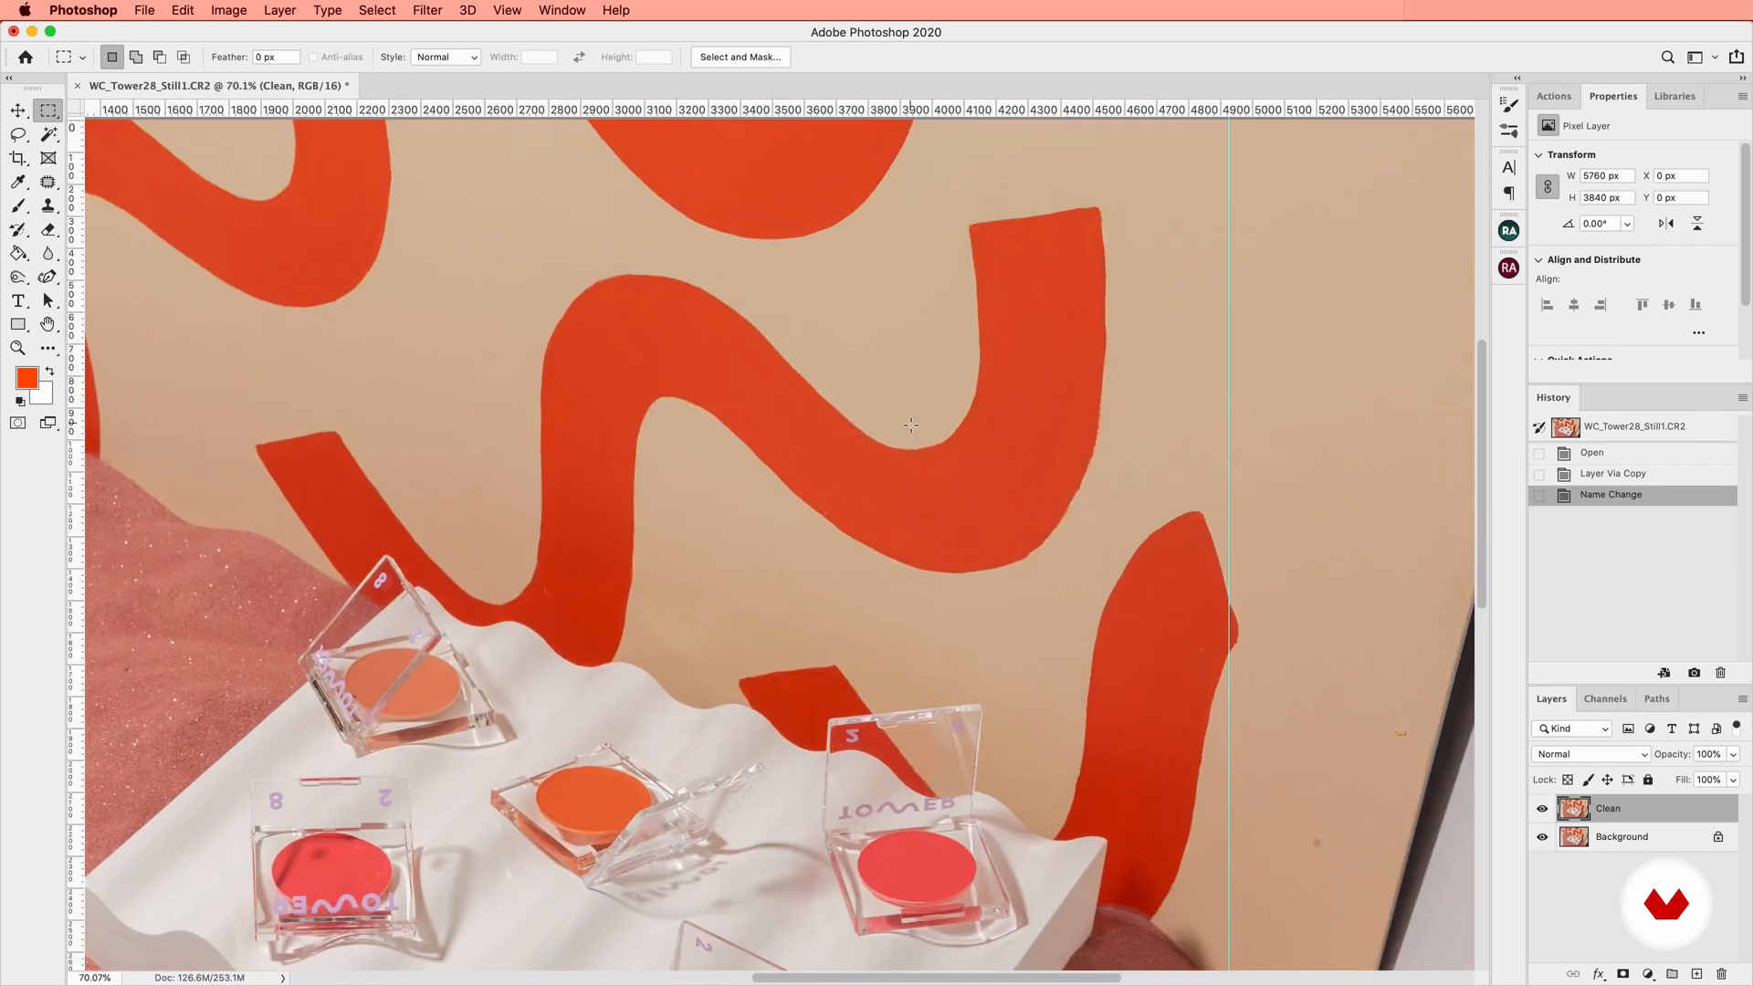
scroll(911, 425, "left", 5)
scroll(910, 425, "right", 5)
scroll(911, 425, "right", 1)
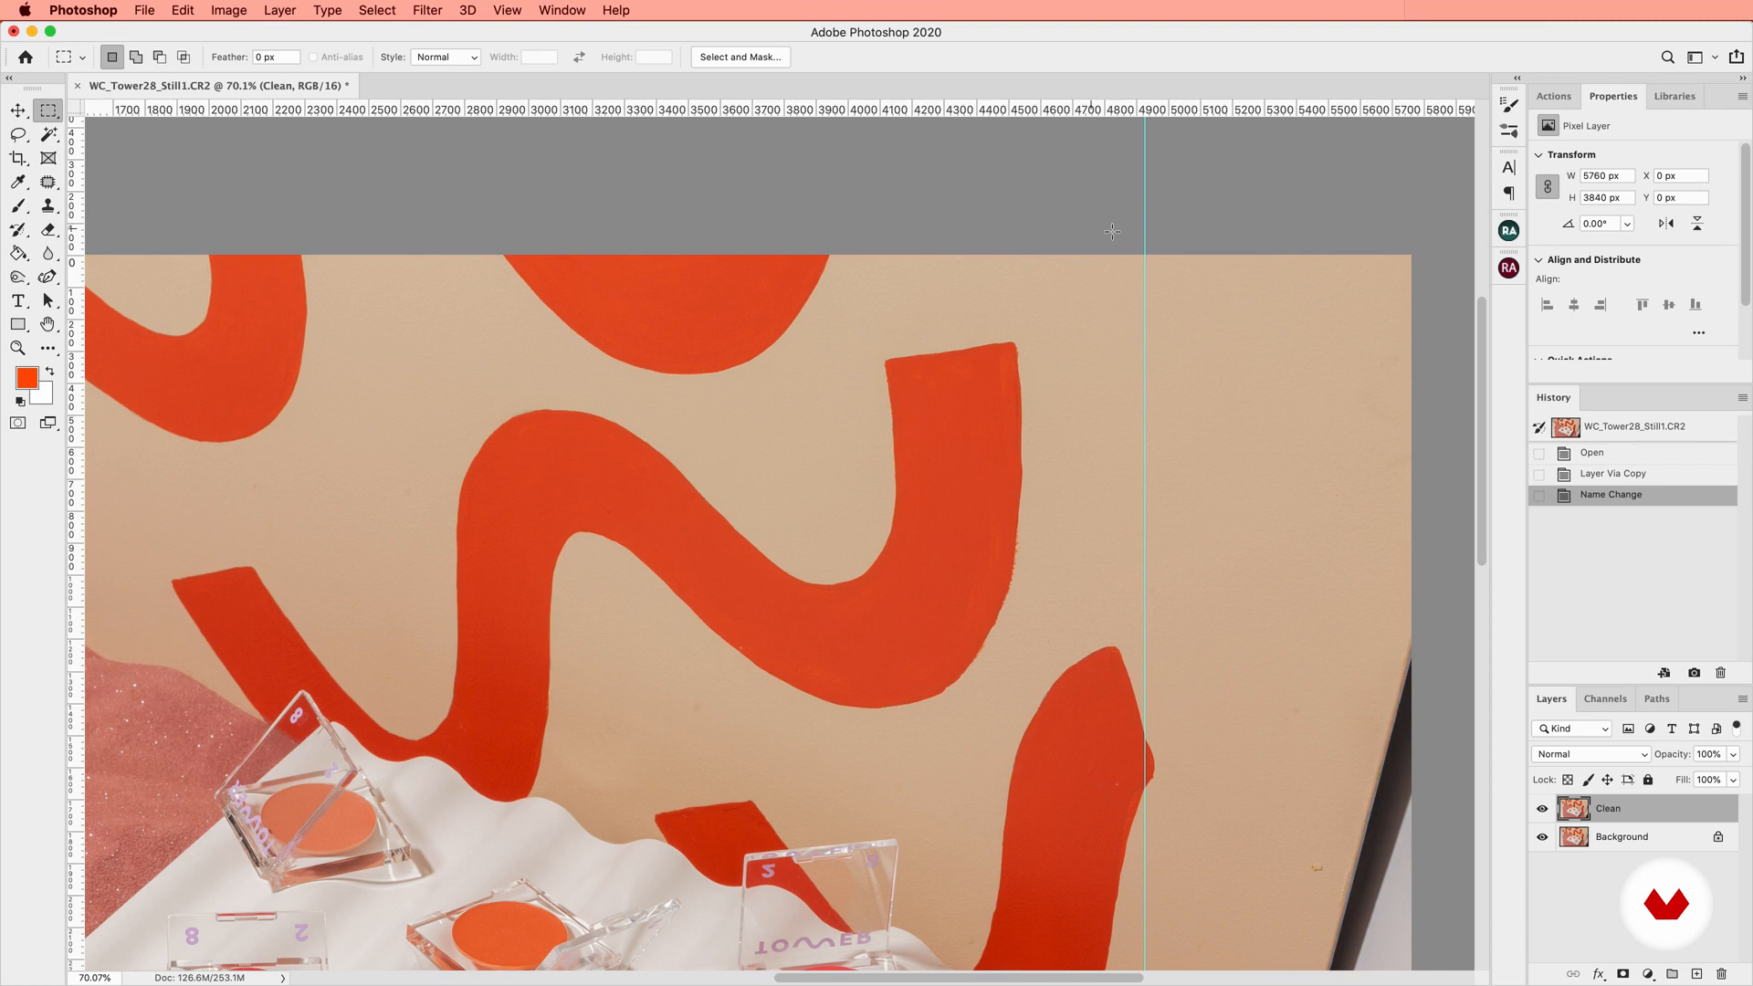
scroll(1145, 493, "down", 3)
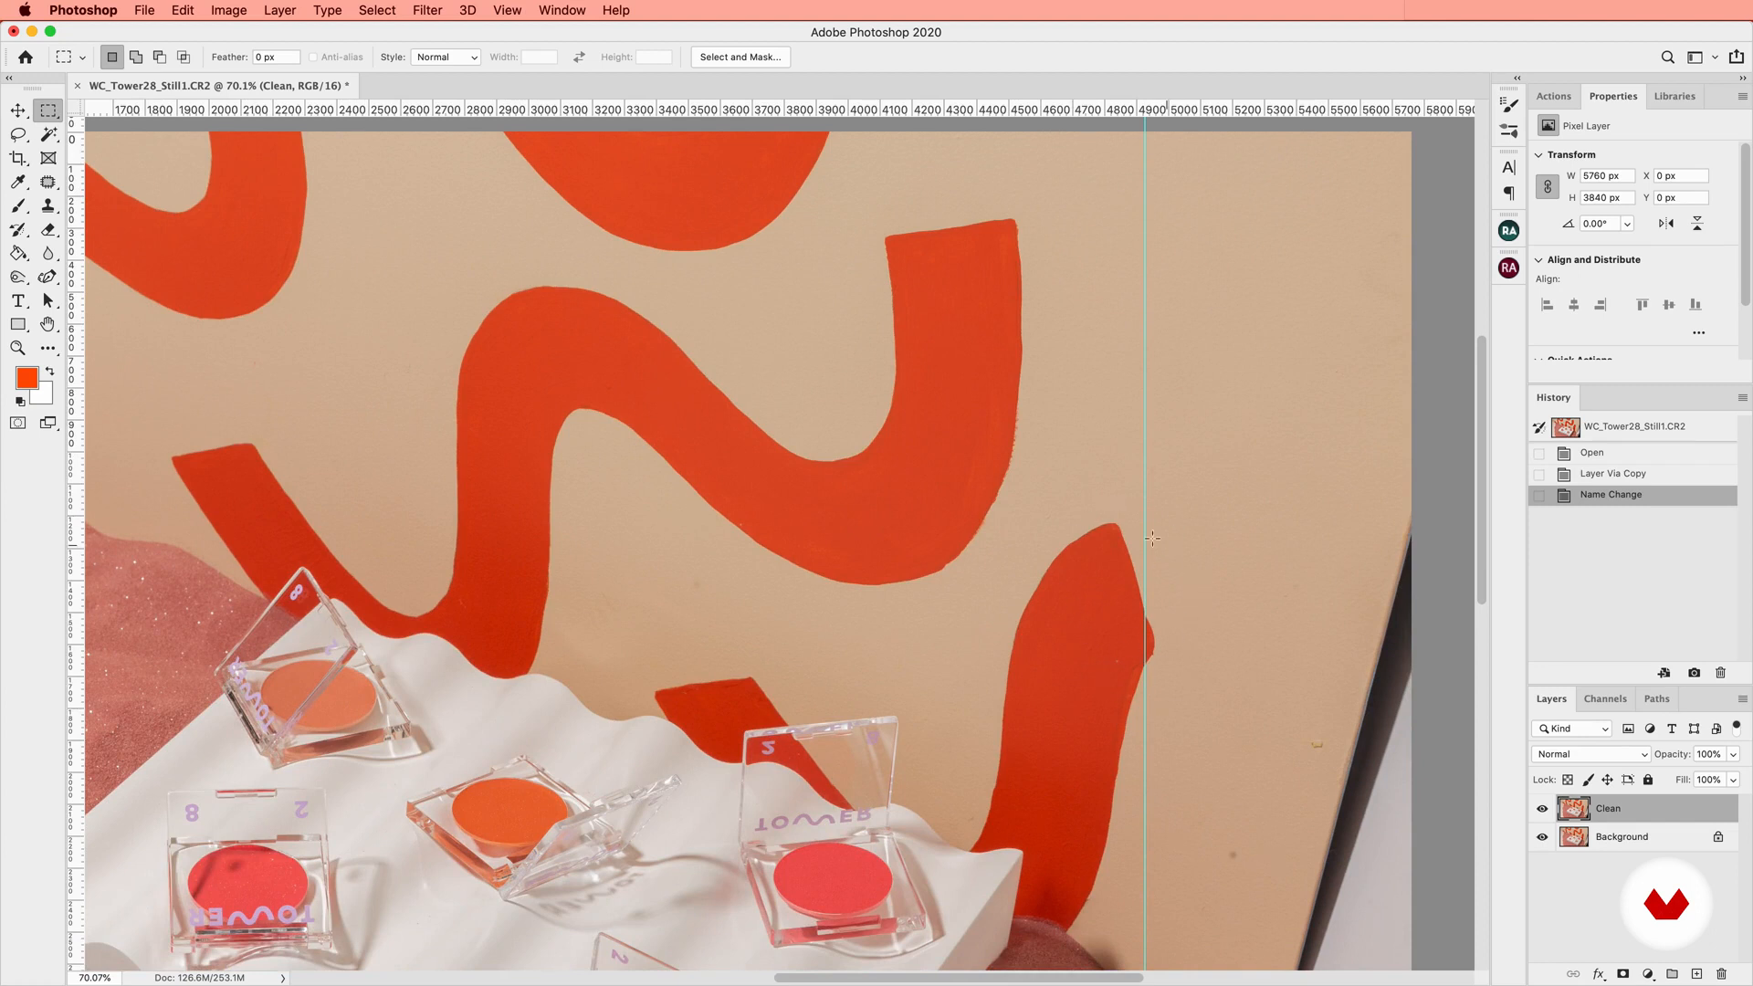
scroll(891, 549, "up", 2)
scroll(876, 547, "left", 8)
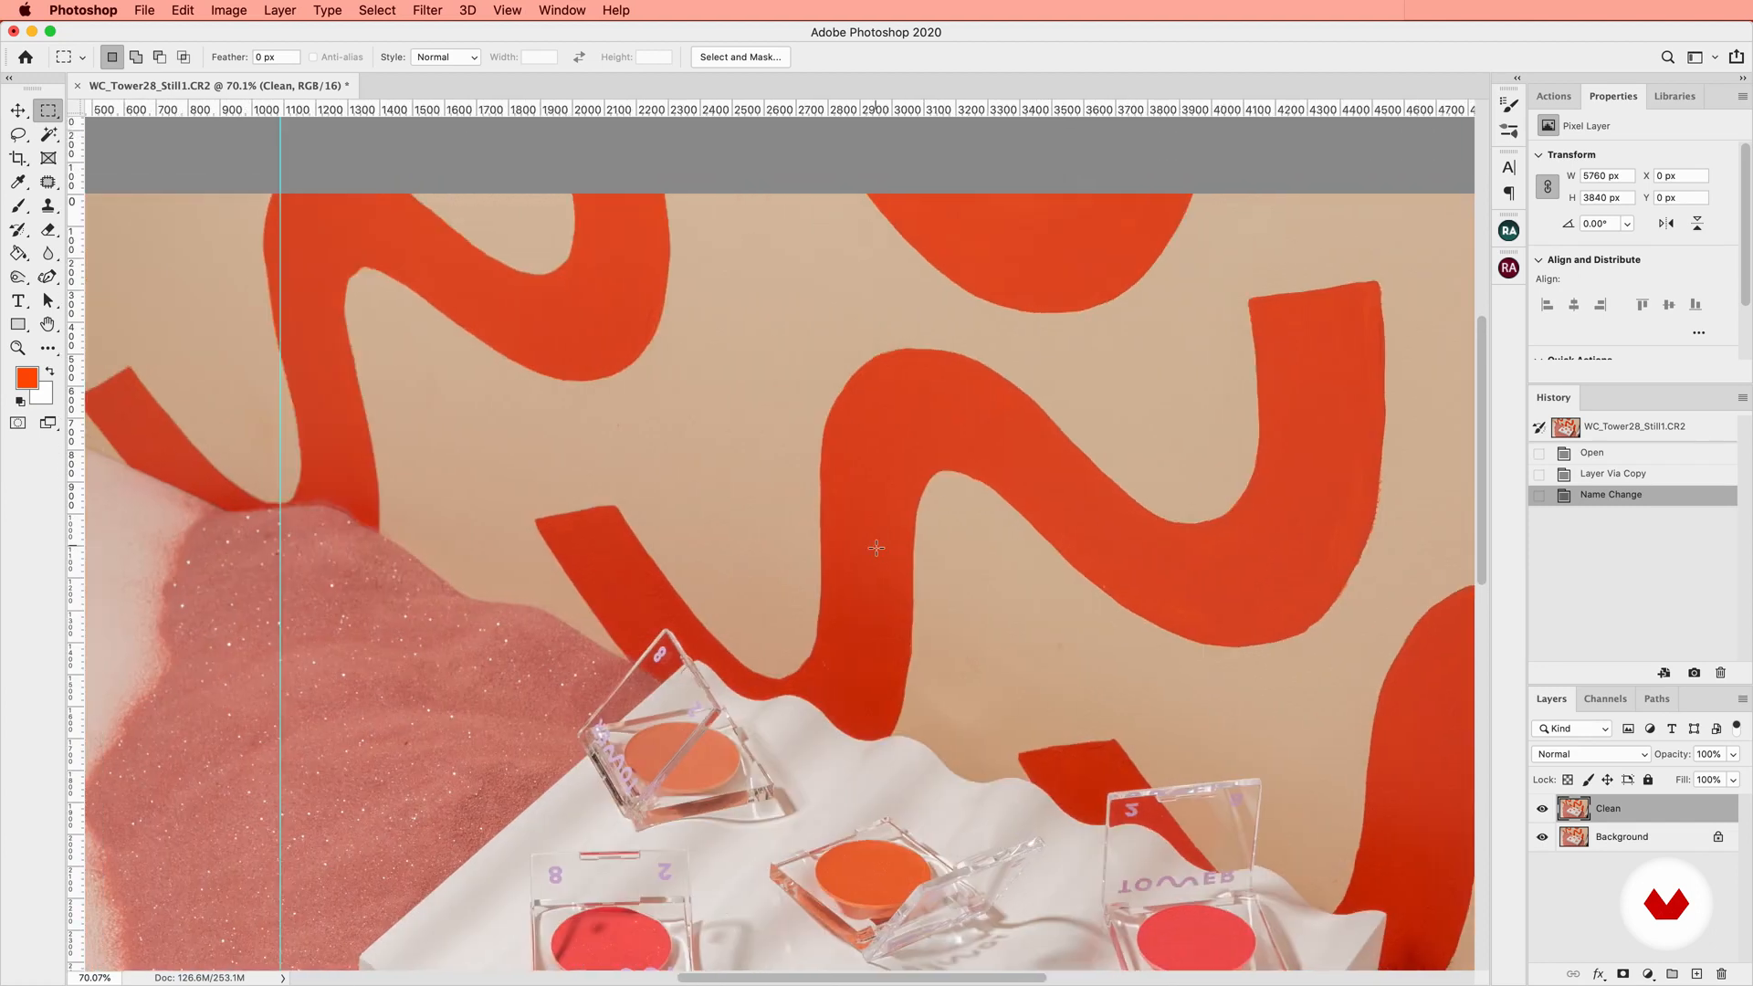
scroll(877, 548, "up", 2)
scroll(876, 548, "left", 1)
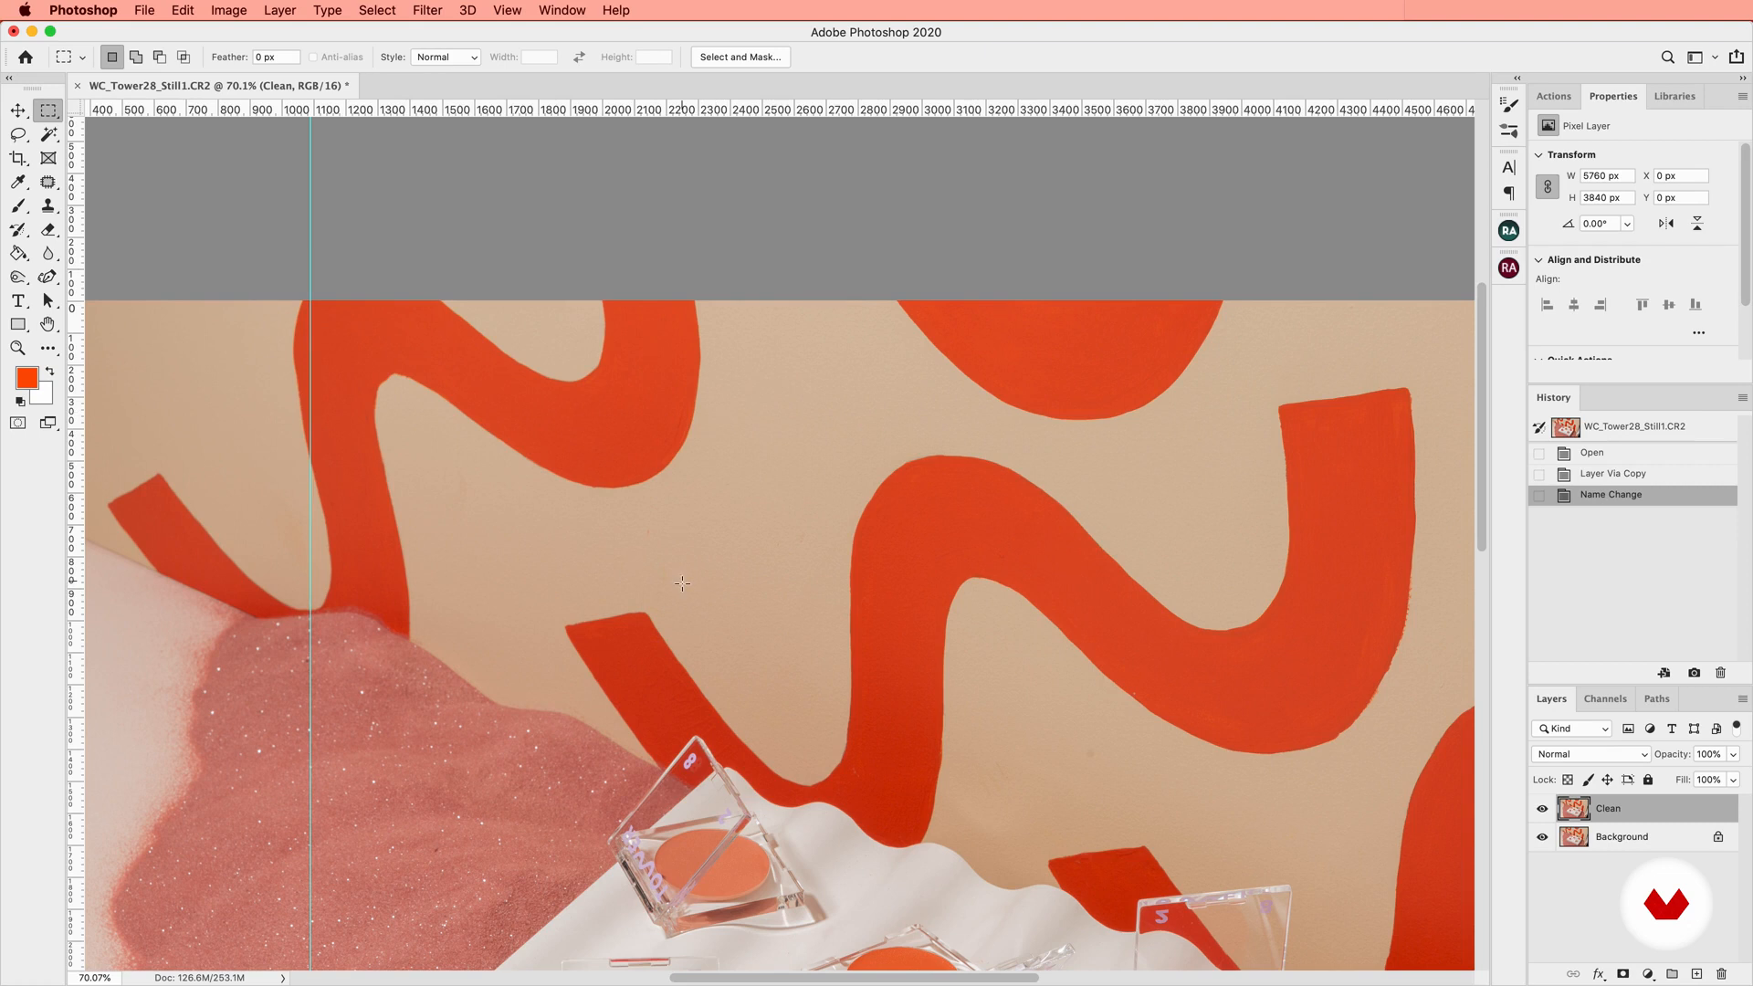
scroll(681, 584, "up", 3)
scroll(682, 584, "left", 5)
scroll(682, 583, "right", 10)
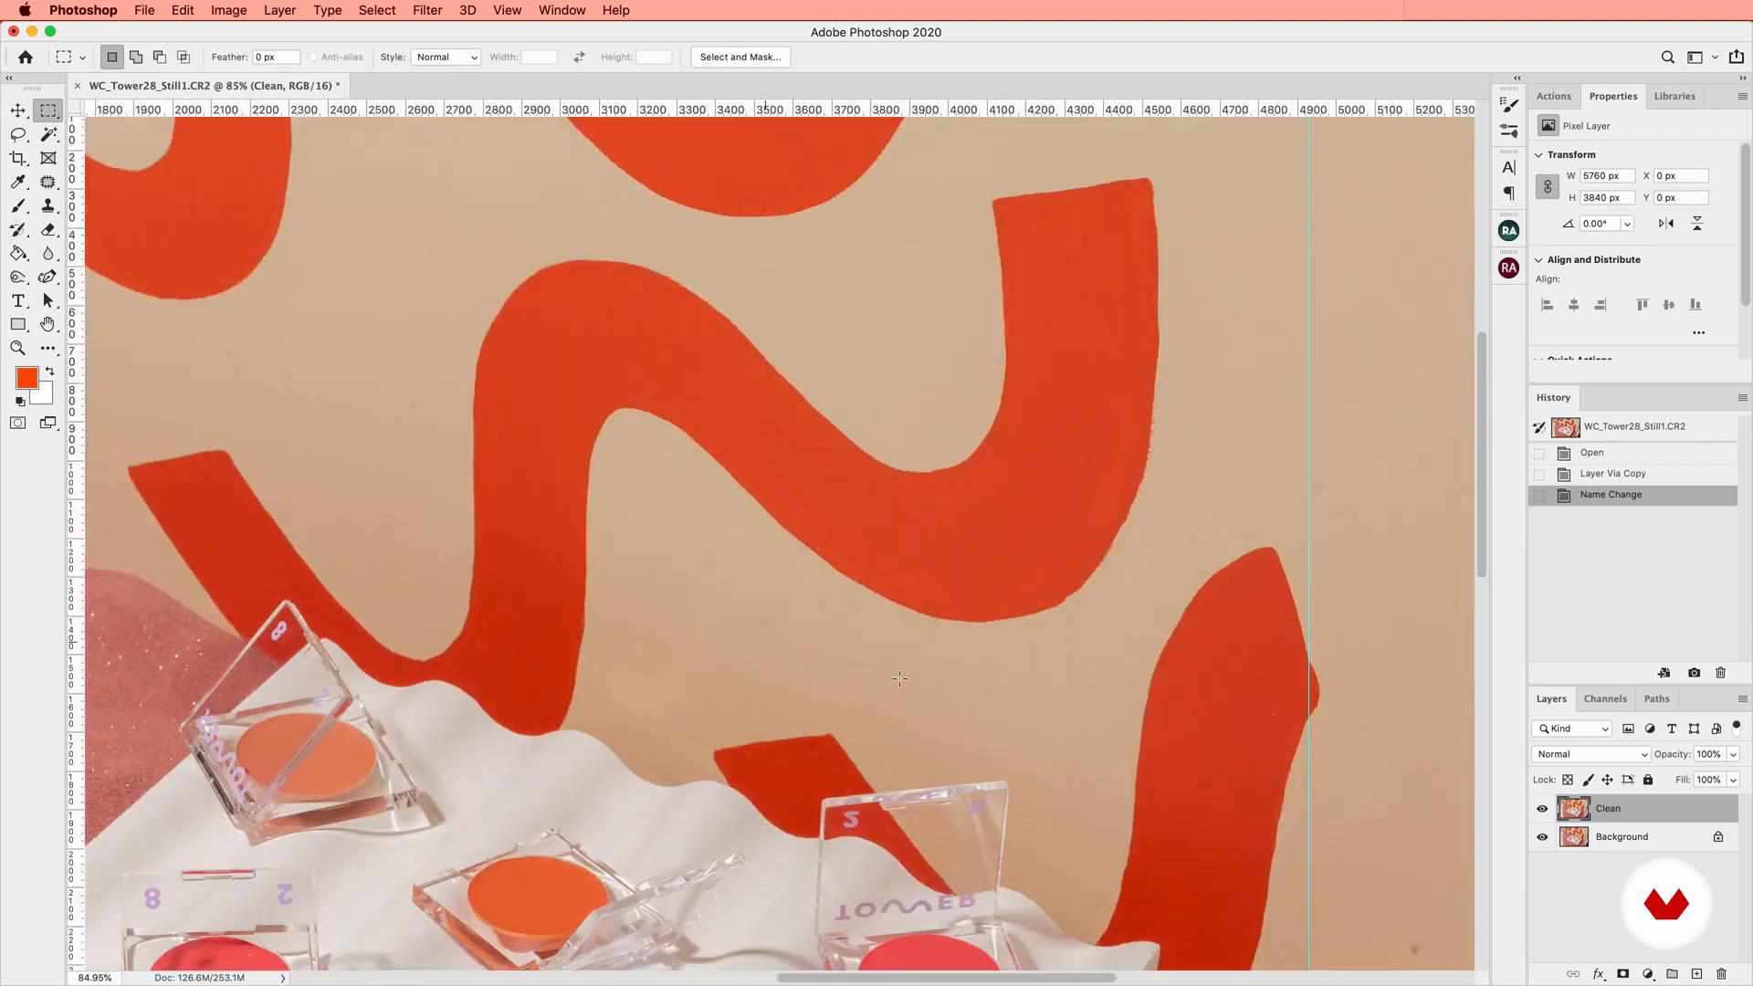
Lasso an area of about 759 × 1082 px around the red stroke at the right-hand guide and copy it onto a new layer
scroll(899, 678, "up", 1)
scroll(899, 678, "right", 5)
key("l")
mouse_move(688, 733)
left_mouse_down()
mouse_move(769, 464)
mouse_move(838, 387)
mouse_move(980, 435)
mouse_move(1005, 647)
mouse_move(937, 768)
mouse_move(861, 835)
mouse_move(735, 812)
mouse_move(694, 758)
left_mouse_up()
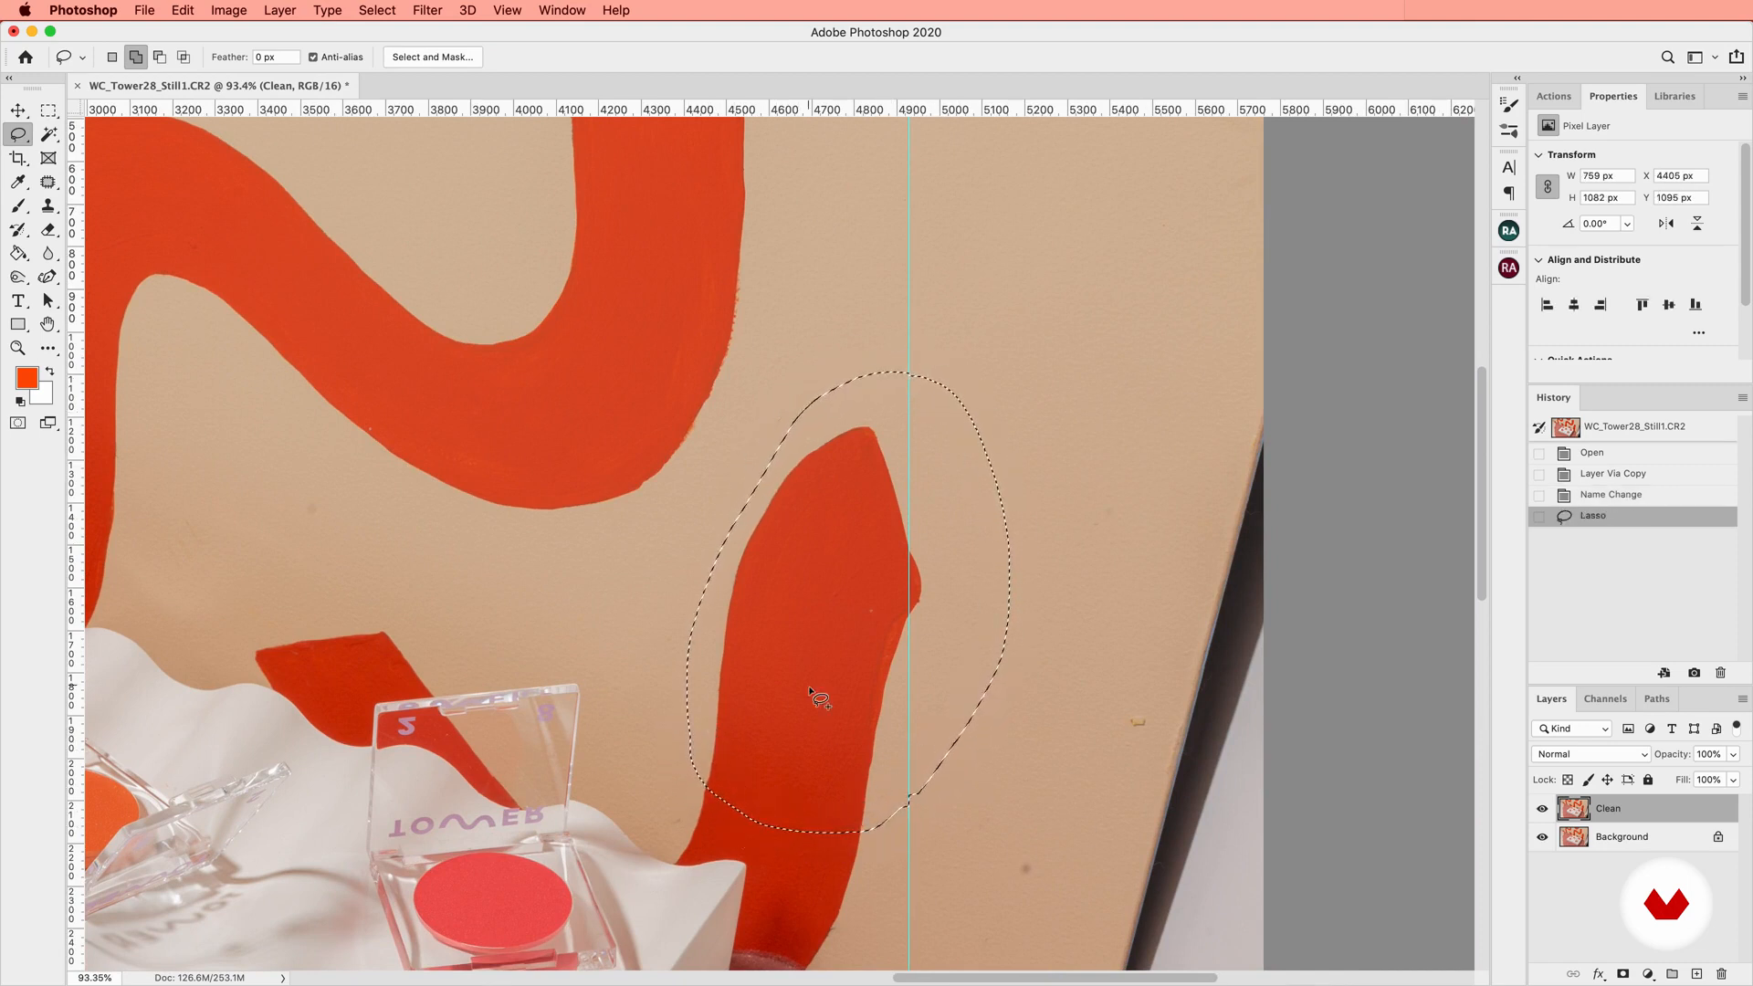
key("super+c")
key("super+v")
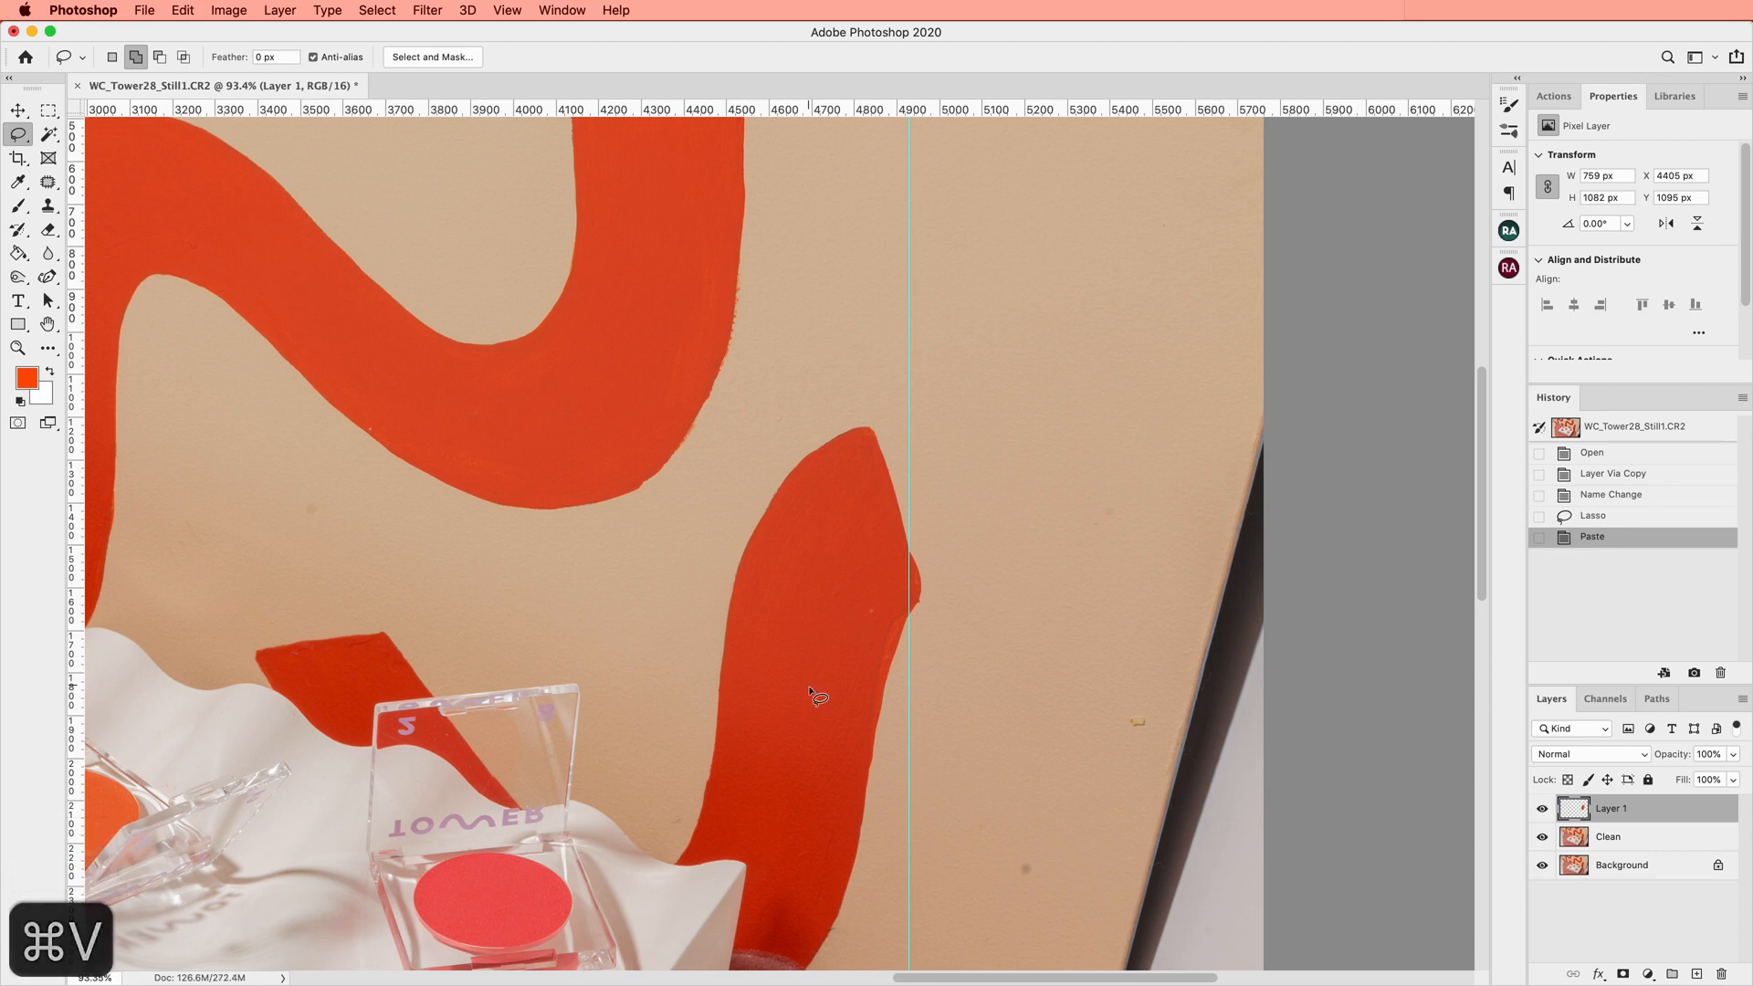
Skew the copied red stroke with Free Transform by shifting the top of its box sideways
key("super+t")
right_click(808, 509)
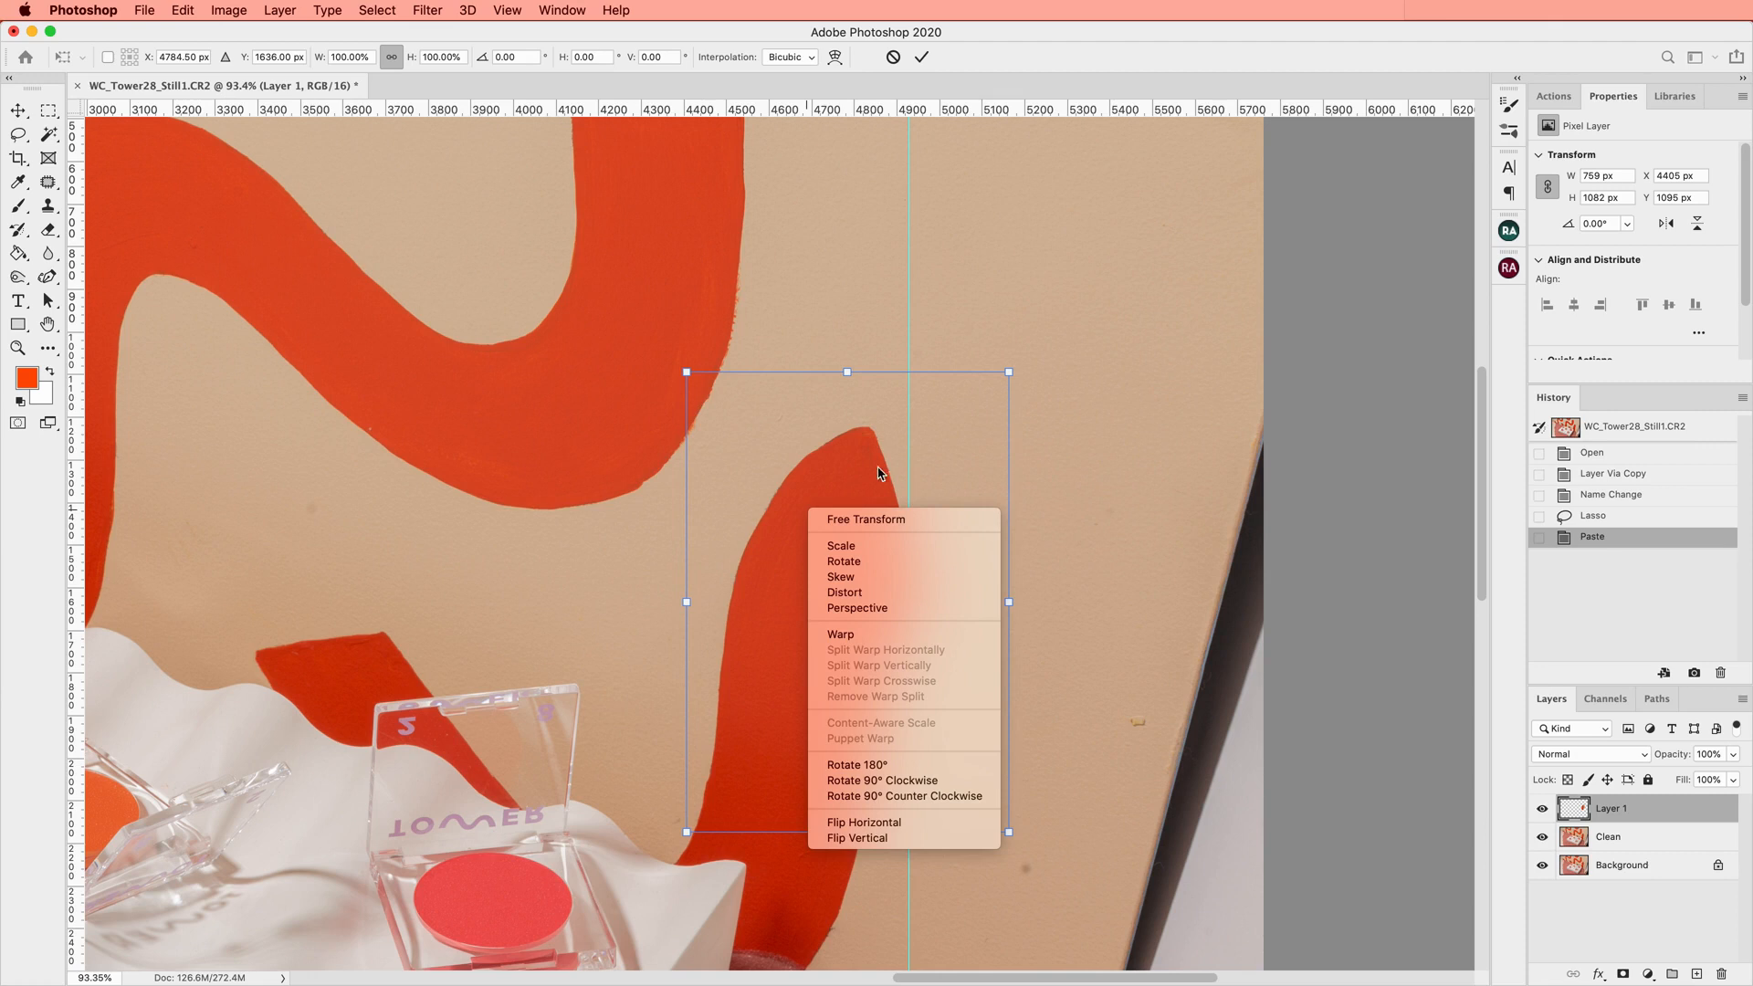
left_click(818, 443)
right_click(854, 538)
left_click(890, 609)
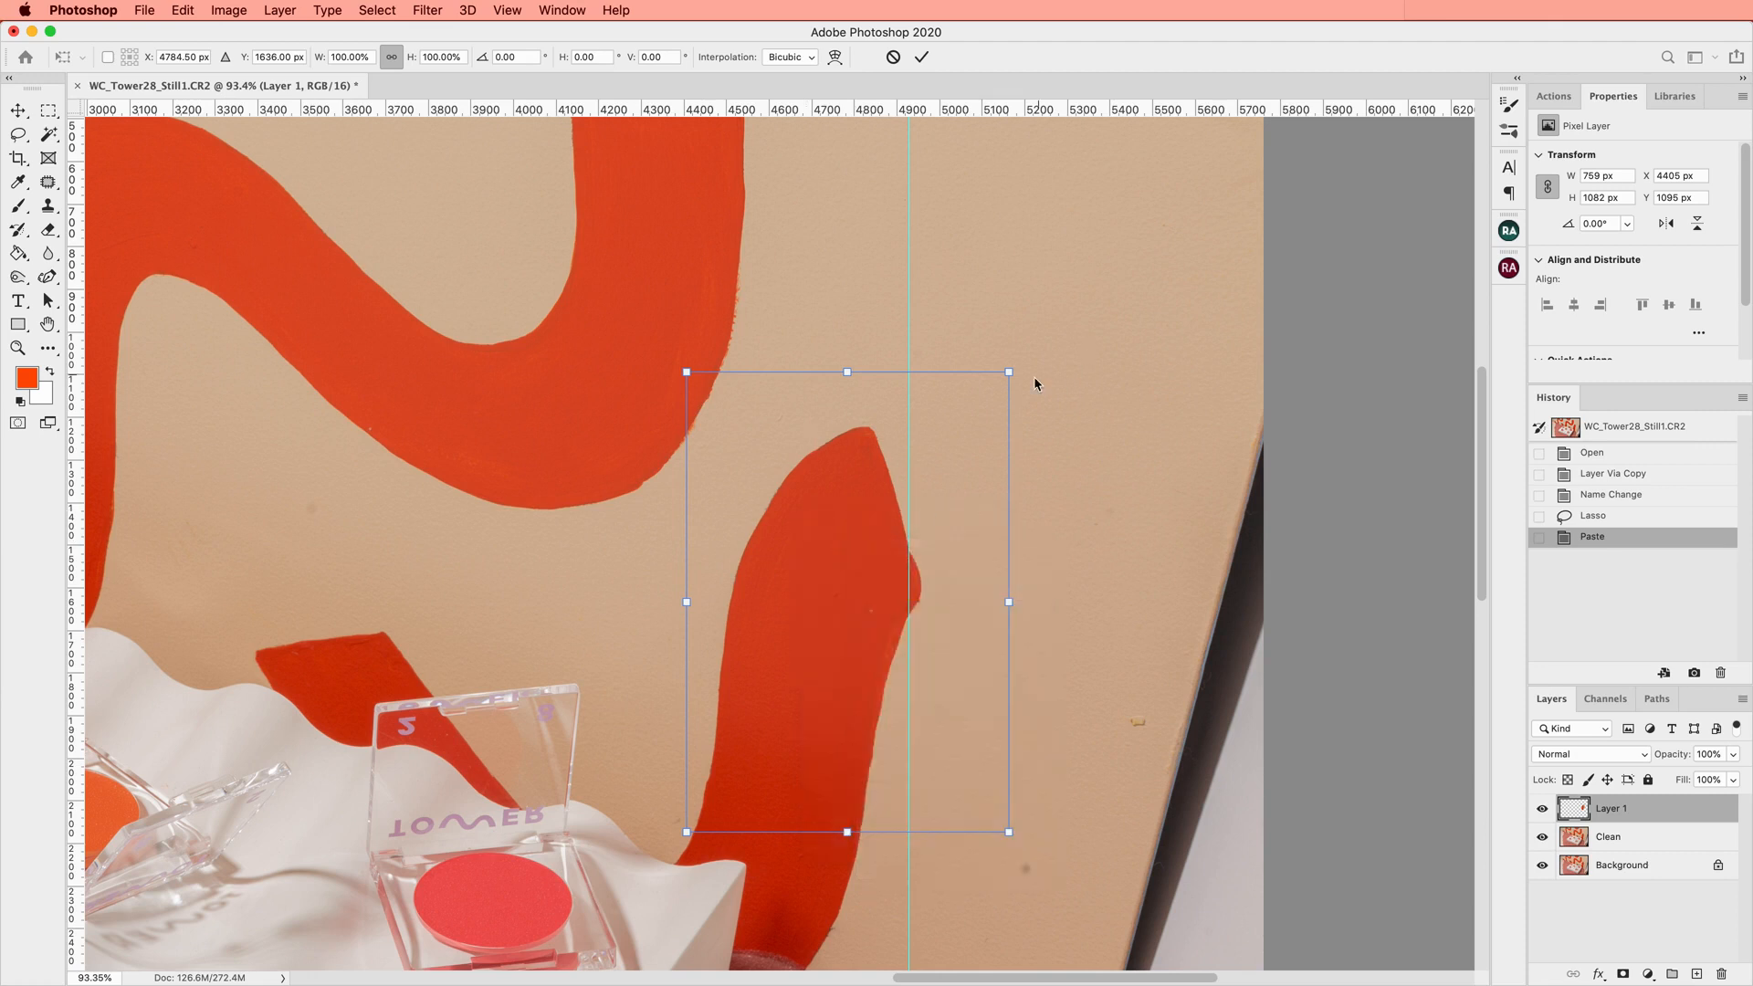
left_click_drag(840, 370, 896, 372)
left_click_drag(847, 832, 843, 836)
Reshape the copied red stroke by adjusting its transform corners and edges, and apply the transformation
right_click(844, 836)
left_click(876, 770)
left_click_drag(734, 371, 676, 363)
left_click_drag(680, 833, 679, 836)
left_click_drag(1003, 833, 1045, 840)
mouse_move(1032, 645)
left_mouse_down()
mouse_move(993, 478)
mouse_move(977, 681)
left_mouse_up()
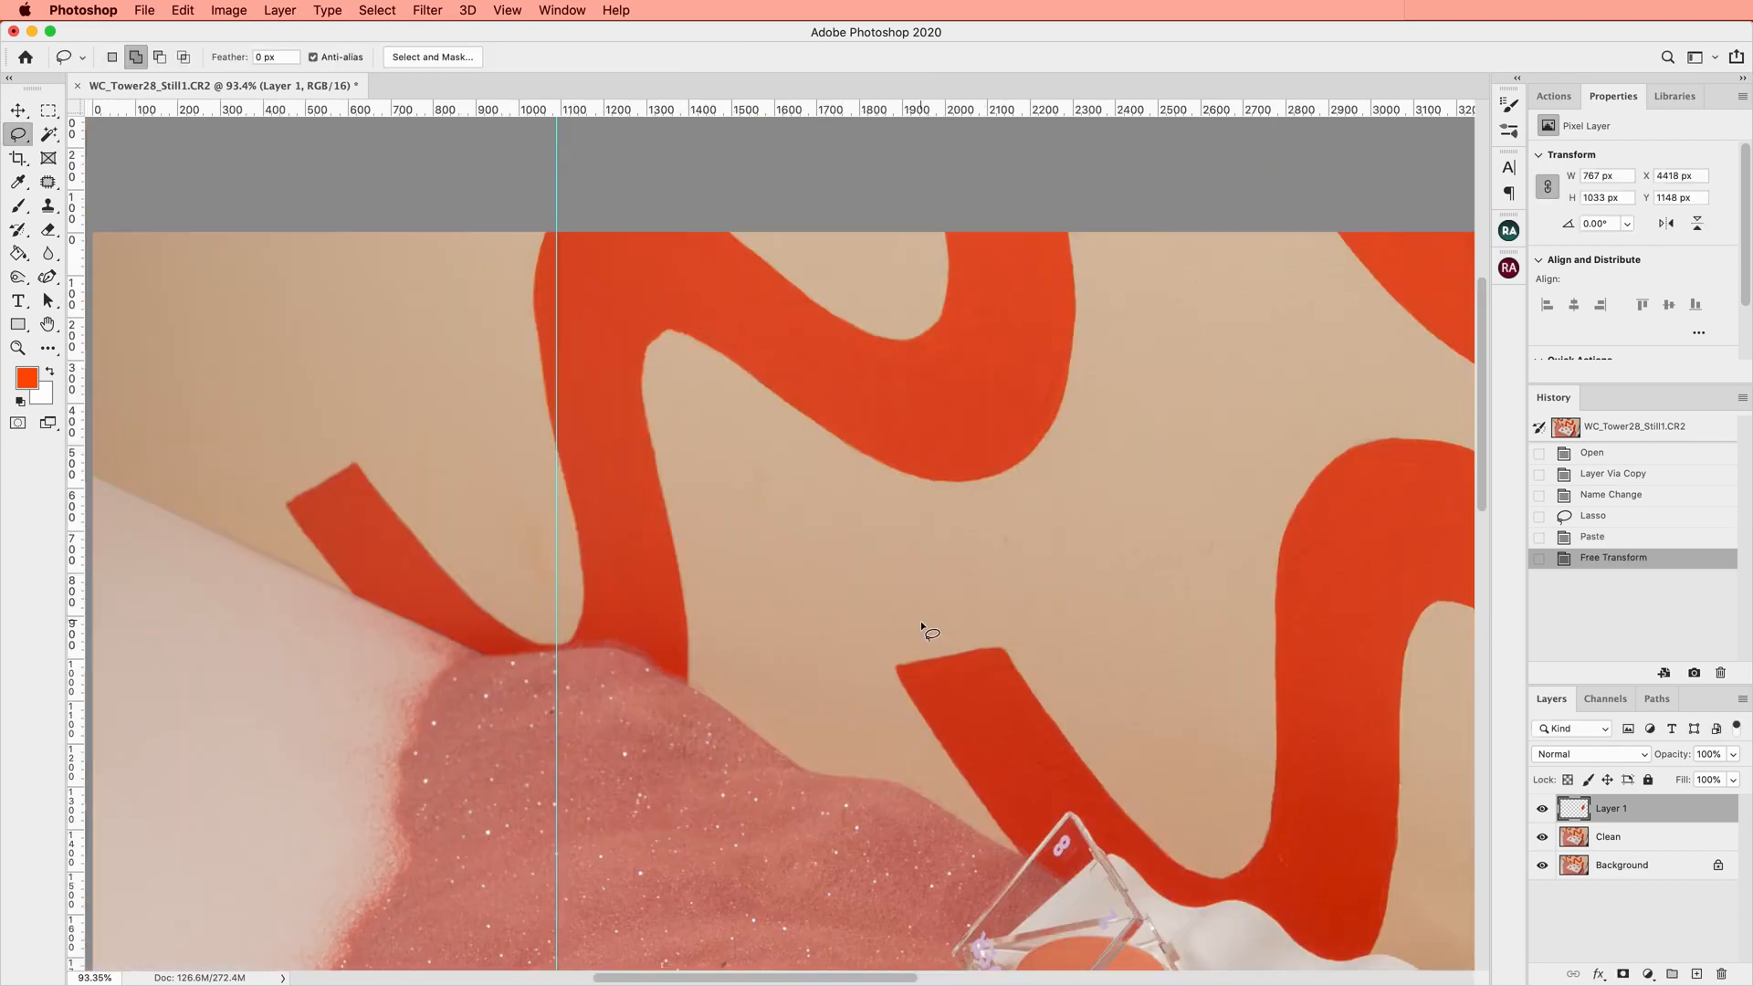
Lasso about 1895 × 1117 px around the upper-left squiggle on the Clean layer and copy it onto a new layer
mouse_move(447, 633)
left_mouse_down()
mouse_move(837, 180)
mouse_move(1025, 617)
mouse_move(712, 697)
mouse_move(557, 689)
left_mouse_up()
key("m")
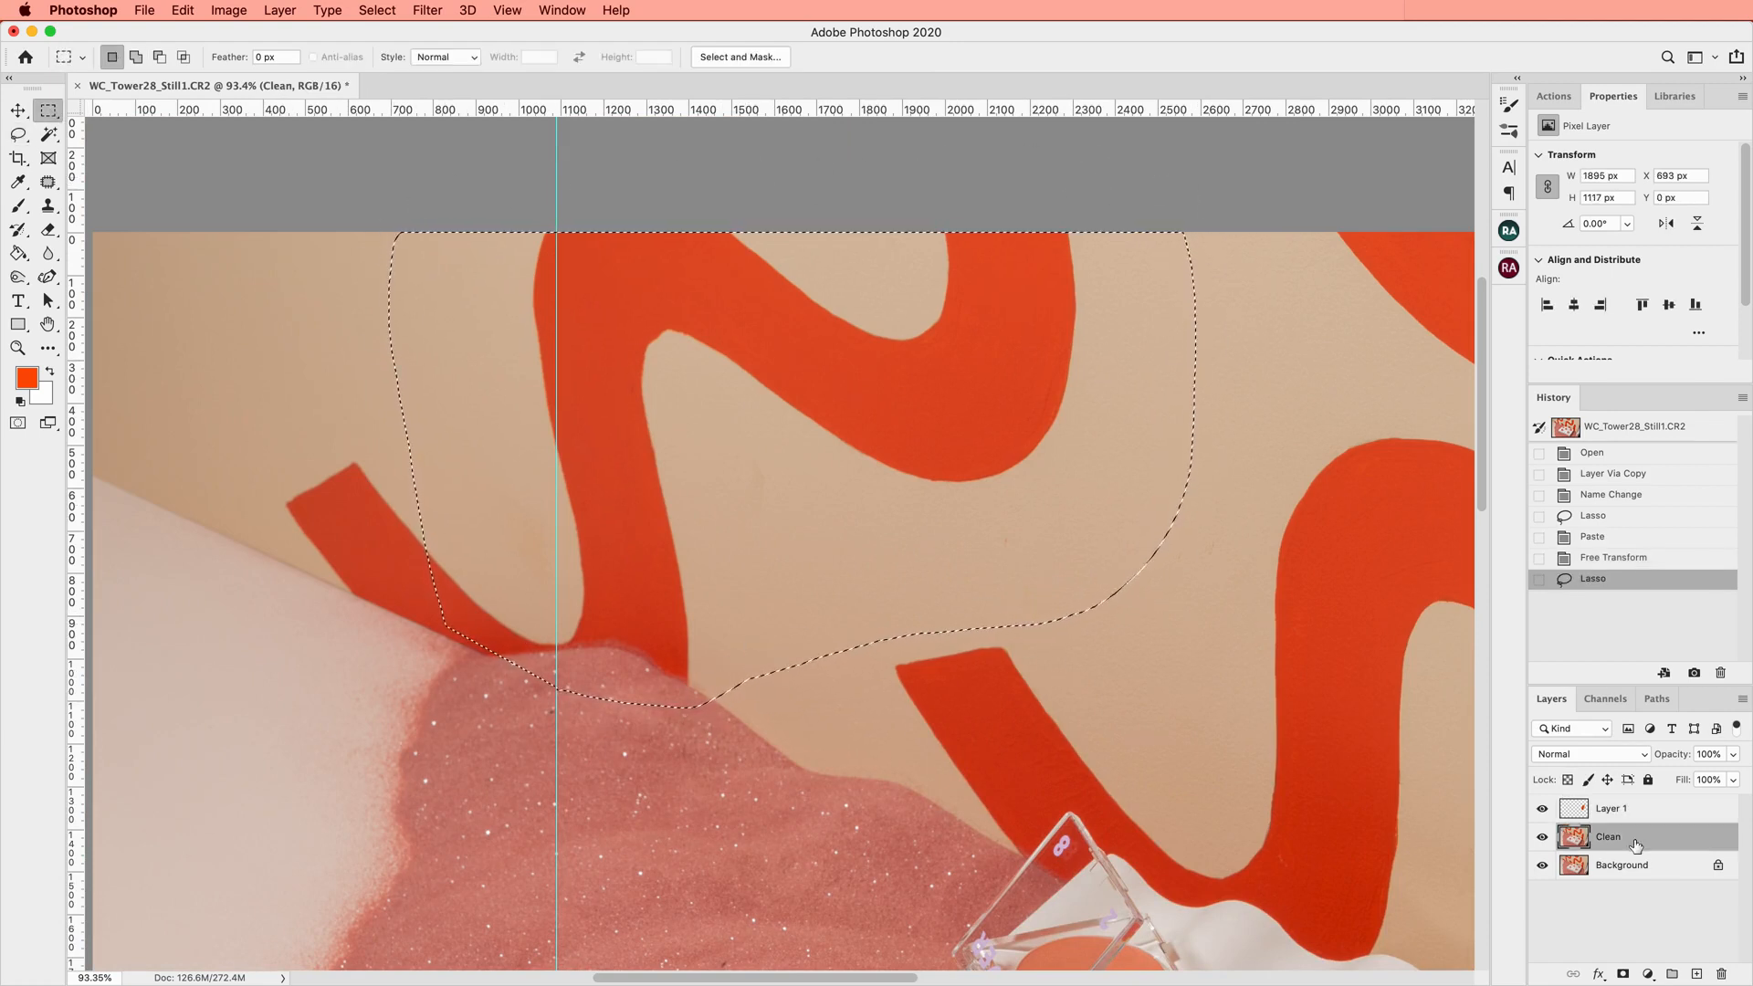
key("super+c")
key("super+v")
Skew and reshape the copied upper-left squiggle with Free Transform to shift it inward from the left-hand guide
key("super+t")
right_click(830, 497)
left_click(906, 564)
left_click_drag(791, 232, 872, 234)
right_click(535, 524)
left_click(565, 647)
left_click_drag(493, 476, 387, 616)
left_click_drag(706, 484, 723, 485)
left_click_drag(465, 606, 482, 599)
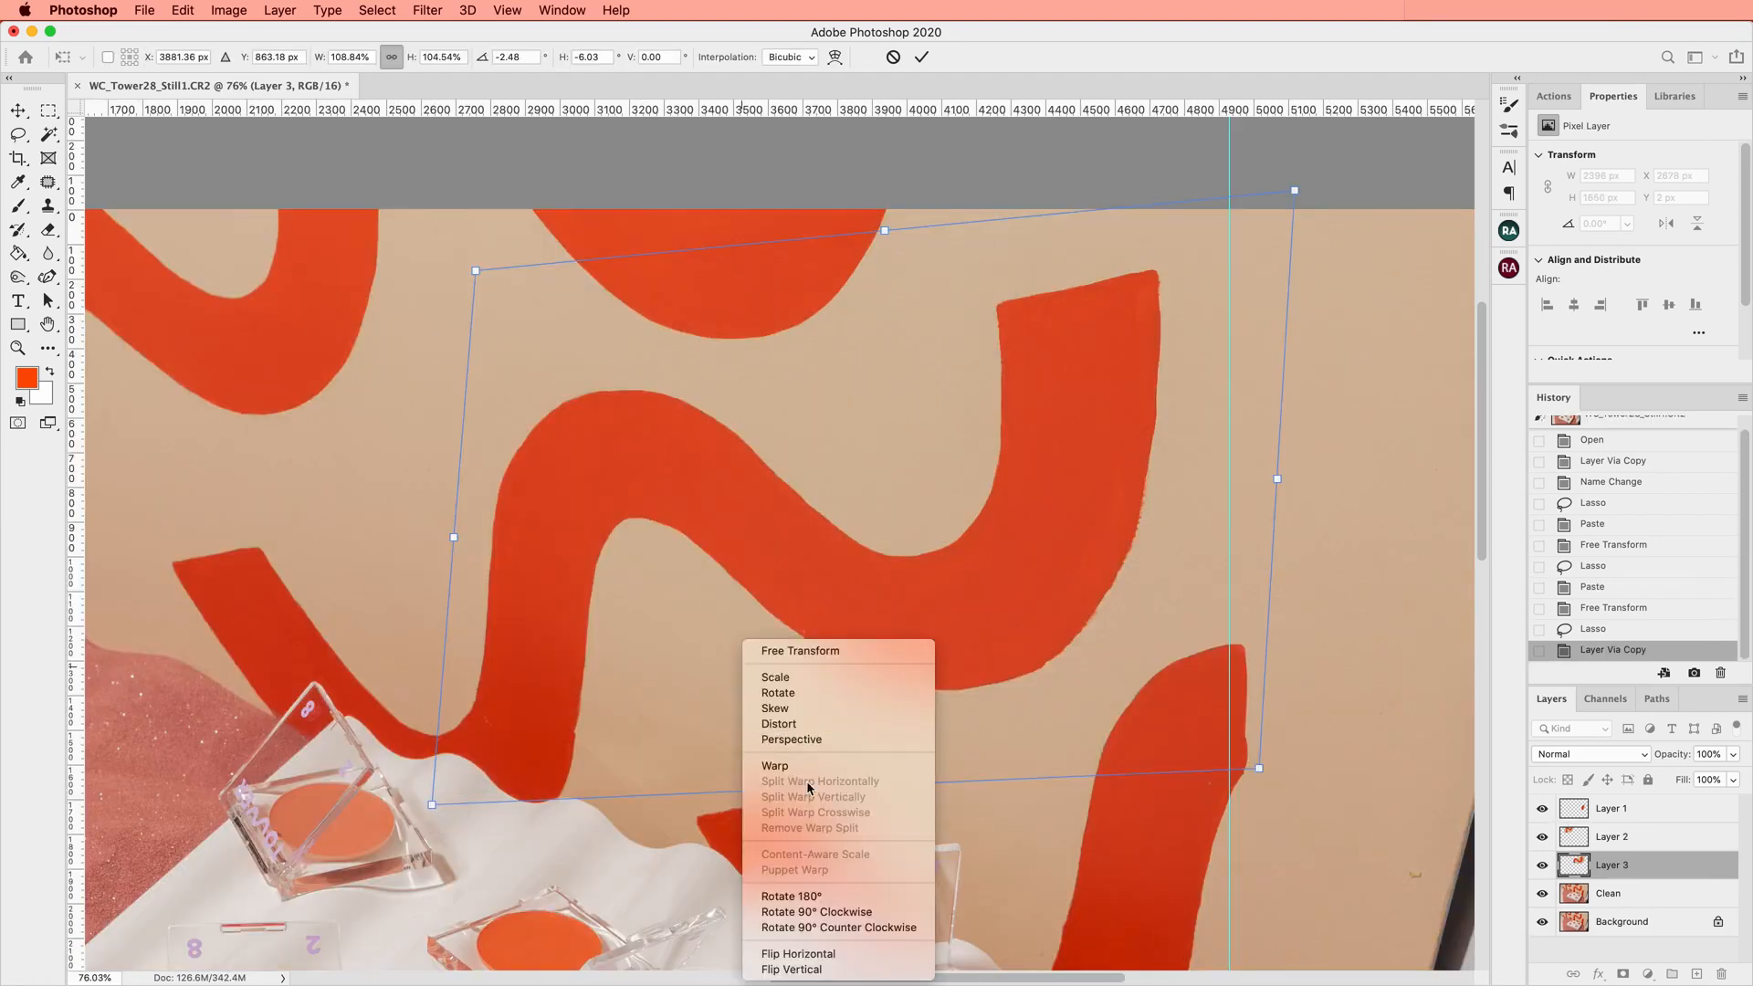
Reshape the central squiggle on Layer 3 with Free Transform to about 2322 × 1538 px, pulling its upper arm inward, and apply it
left_click(721, 651)
left_click_drag(423, 778, 427, 811)
left_click_drag(1283, 382, 1247, 380)
left_click_drag(1295, 191, 1216, 206)
left_click_drag(908, 253, 919, 254)
left_click_drag(1258, 756, 1231, 732)
left_click_drag(968, 782, 970, 721)
left_click_drag(1272, 574, 1269, 584)
key("Return")
Warp the central squiggle on Layer 3 with a 3 x 3 grid, pushing its upright arm slightly outward
key("ctrl+t")
right_click(957, 500)
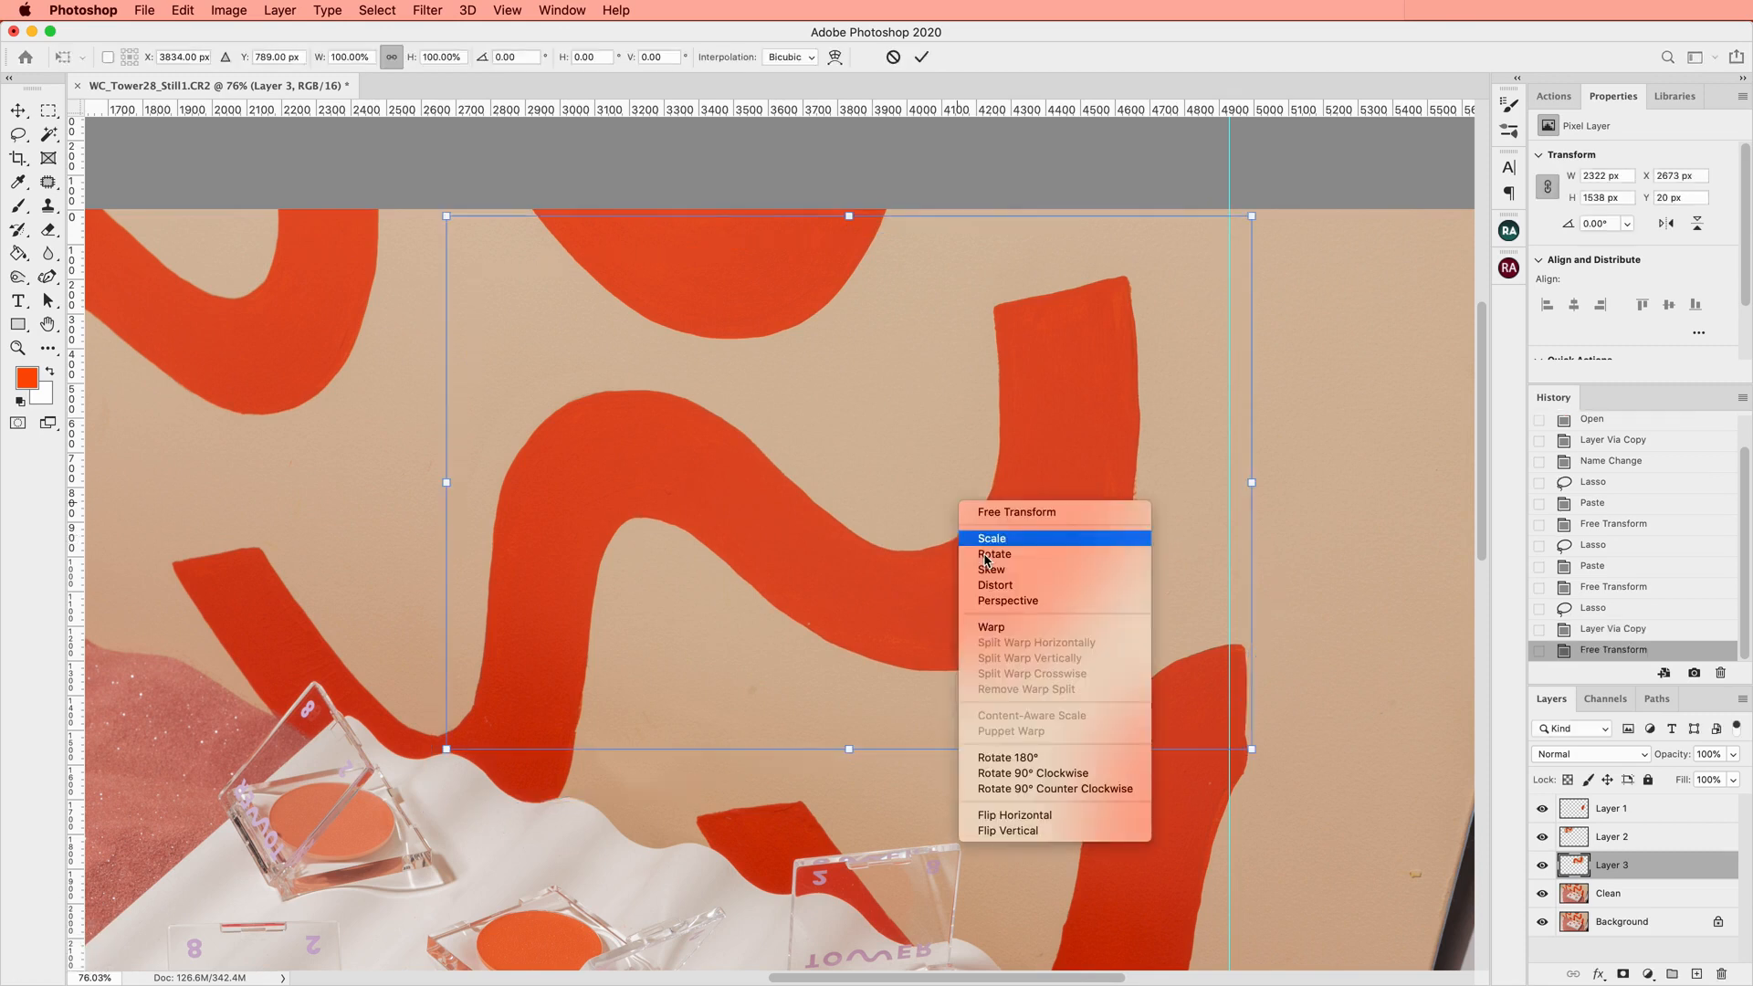
left_click(995, 620)
left_click(310, 56)
left_click(310, 69)
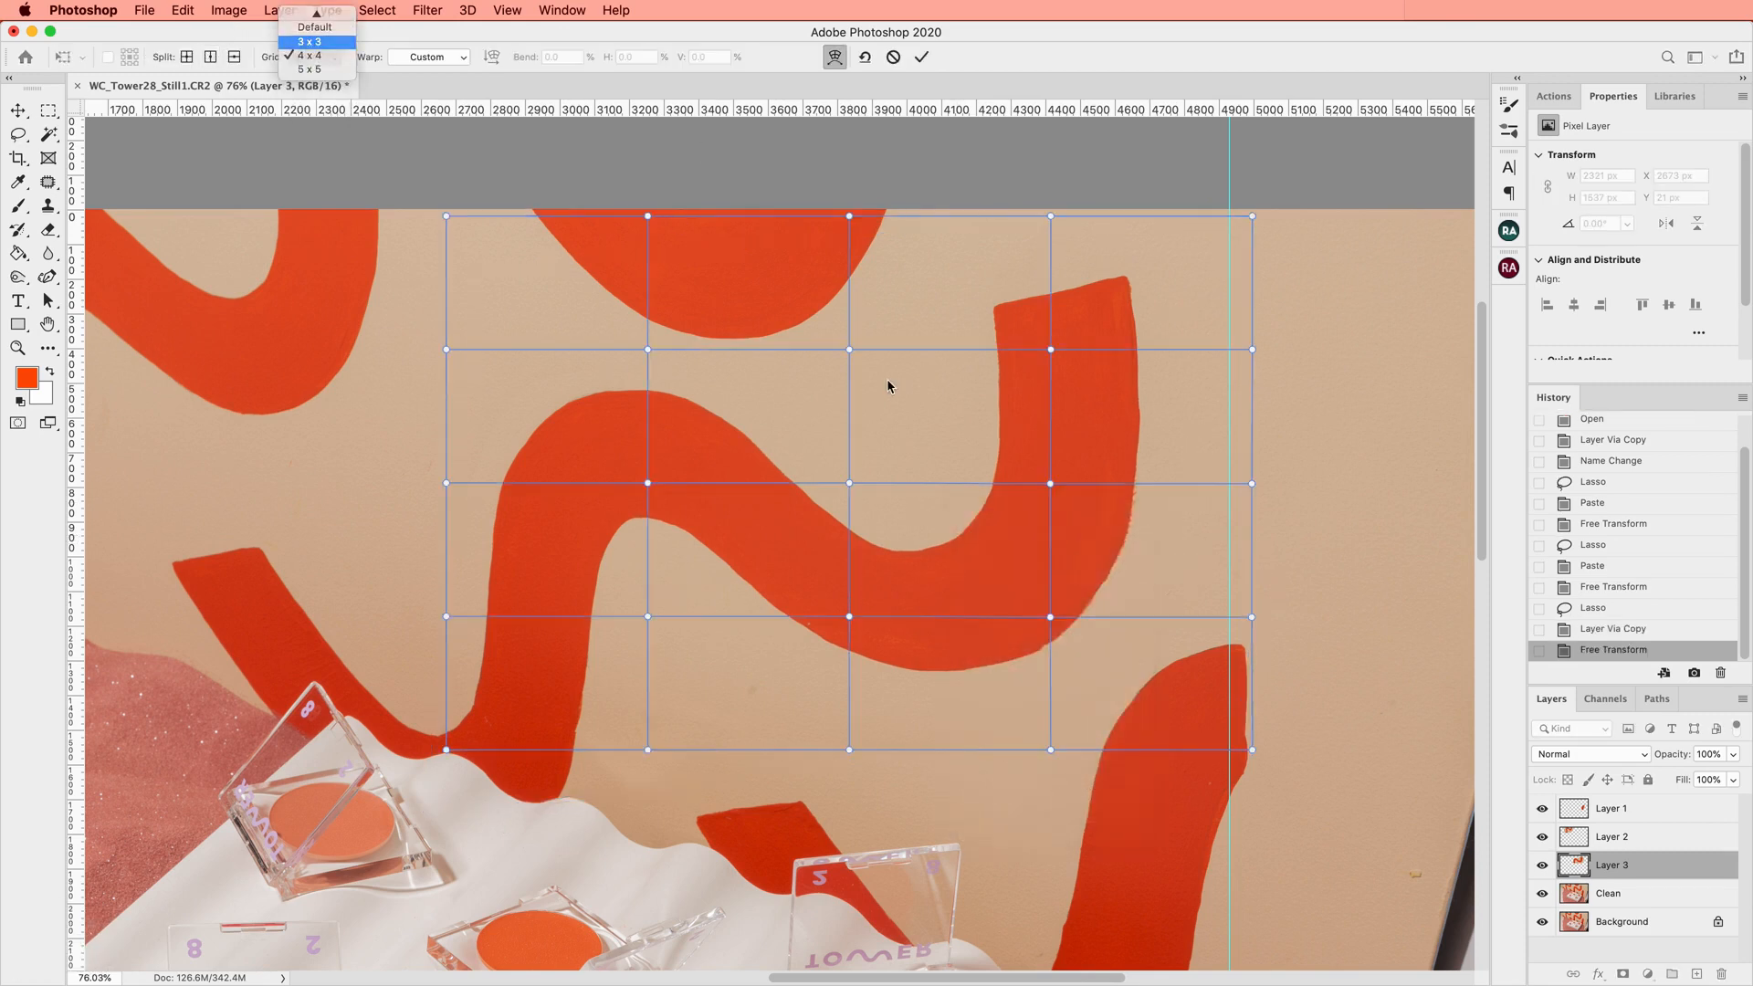
left_click(1005, 345)
left_click_drag(1000, 493, 994, 469)
key("super+z")
left_click_drag(986, 396, 1003, 403)
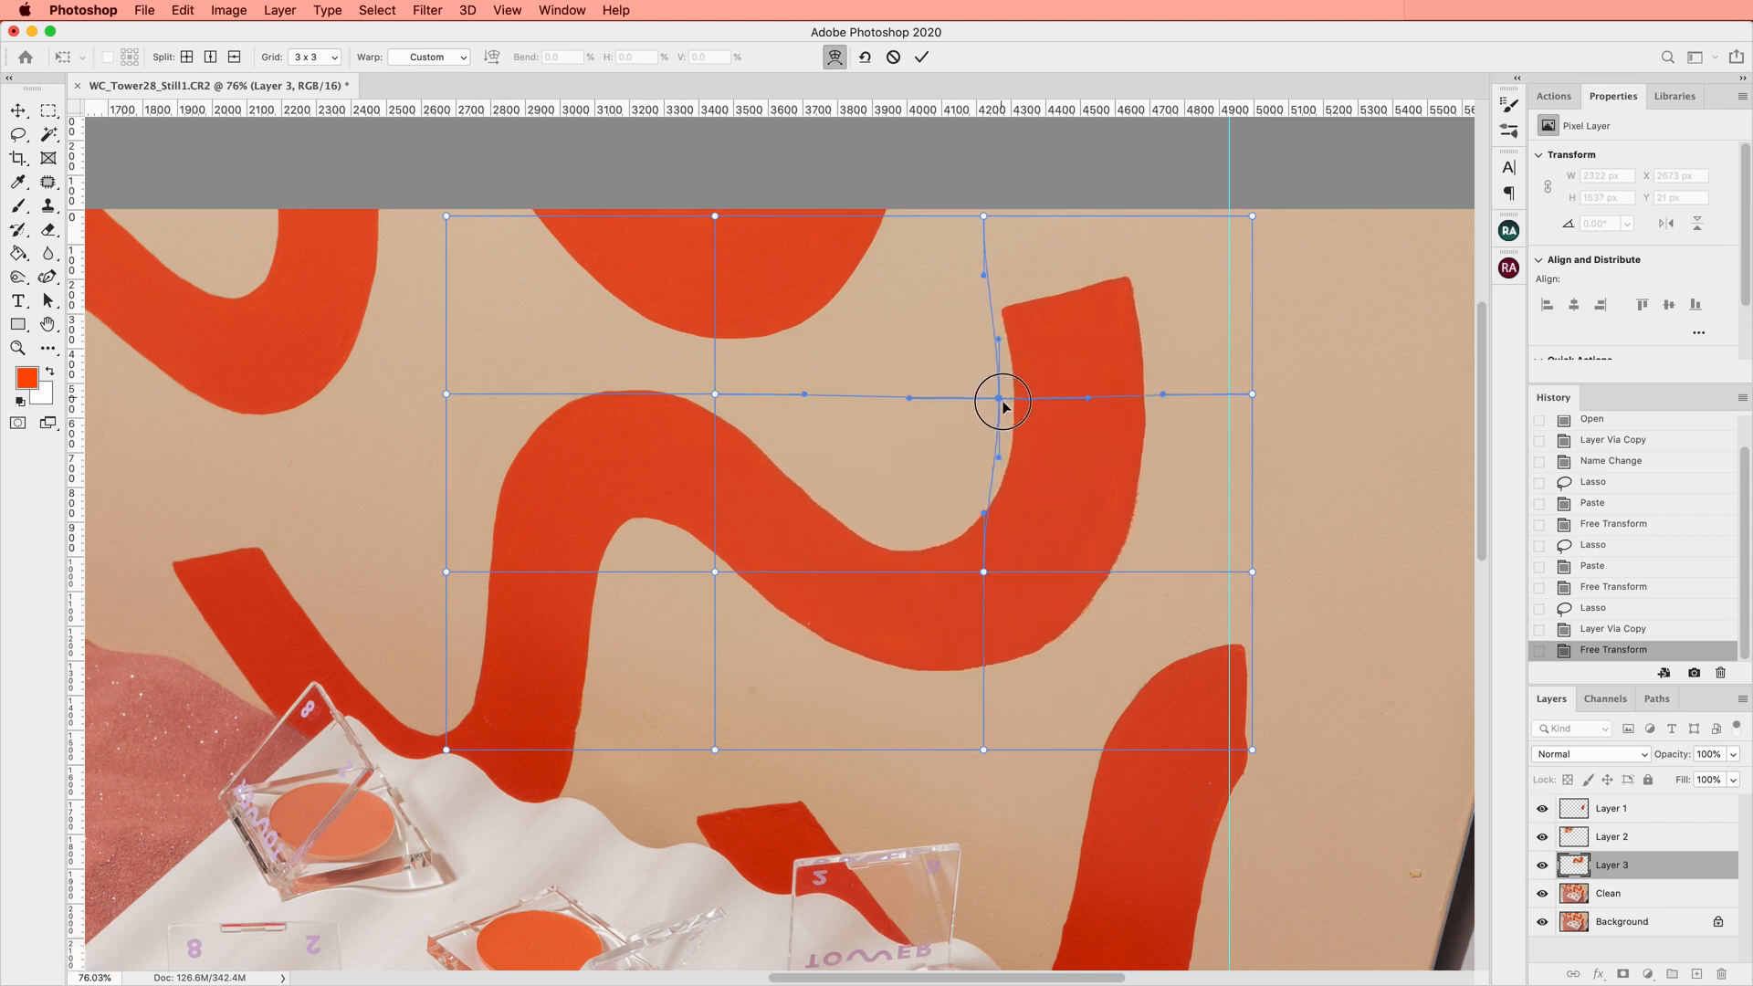
Refine the central squiggle's curve by moving the outer points of the warp grid, raising its upper end
left_click_drag(983, 216, 1010, 195)
mouse_move(897, 618)
left_mouse_down()
mouse_move(907, 599)
mouse_move(1056, 594)
mouse_move(1070, 619)
left_mouse_up()
mouse_move(1254, 754)
left_mouse_down()
mouse_move(1252, 724)
mouse_move(1256, 749)
left_mouse_up()
left_click_drag(983, 750, 986, 721)
left_click_drag(1251, 573, 1234, 555)
left_click(1249, 392)
left_click_drag(1249, 392, 1236, 388)
left_click_drag(1014, 198, 1011, 203)
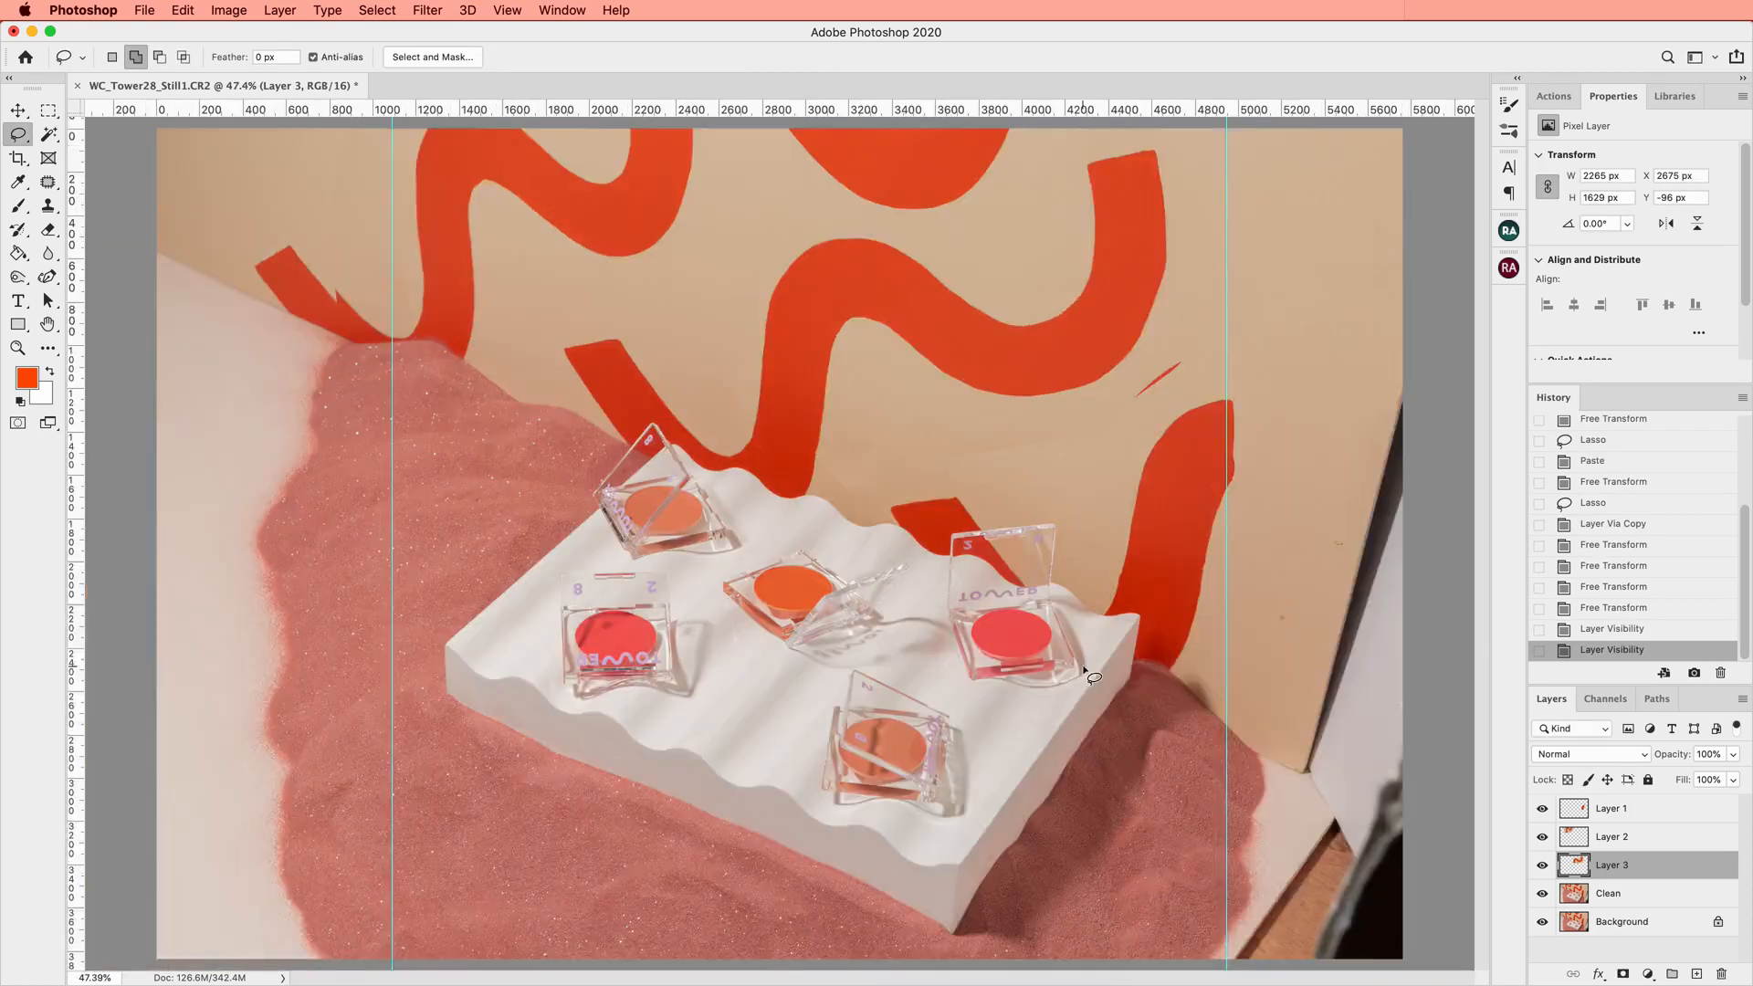
Duplicate the Clean layer and name the copy Squiggles
scroll(1086, 673, "up", 4)
left_click(1608, 898)
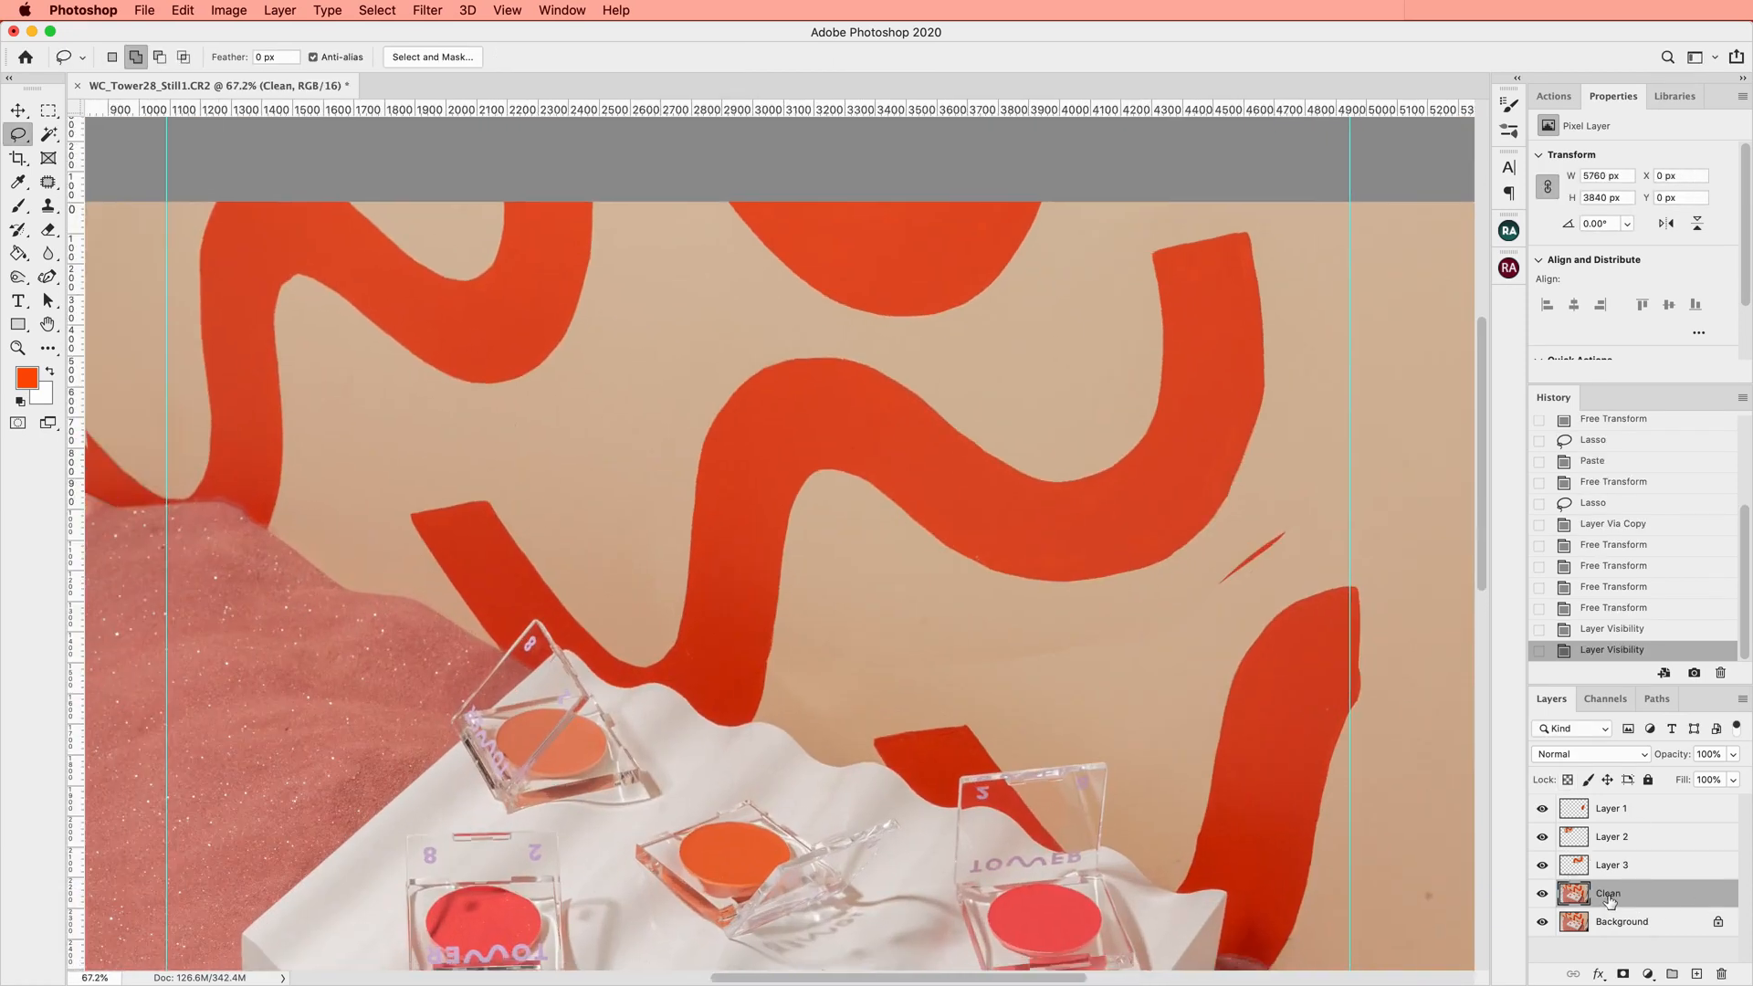
key("super+j")
type("ggles")
key("Return")
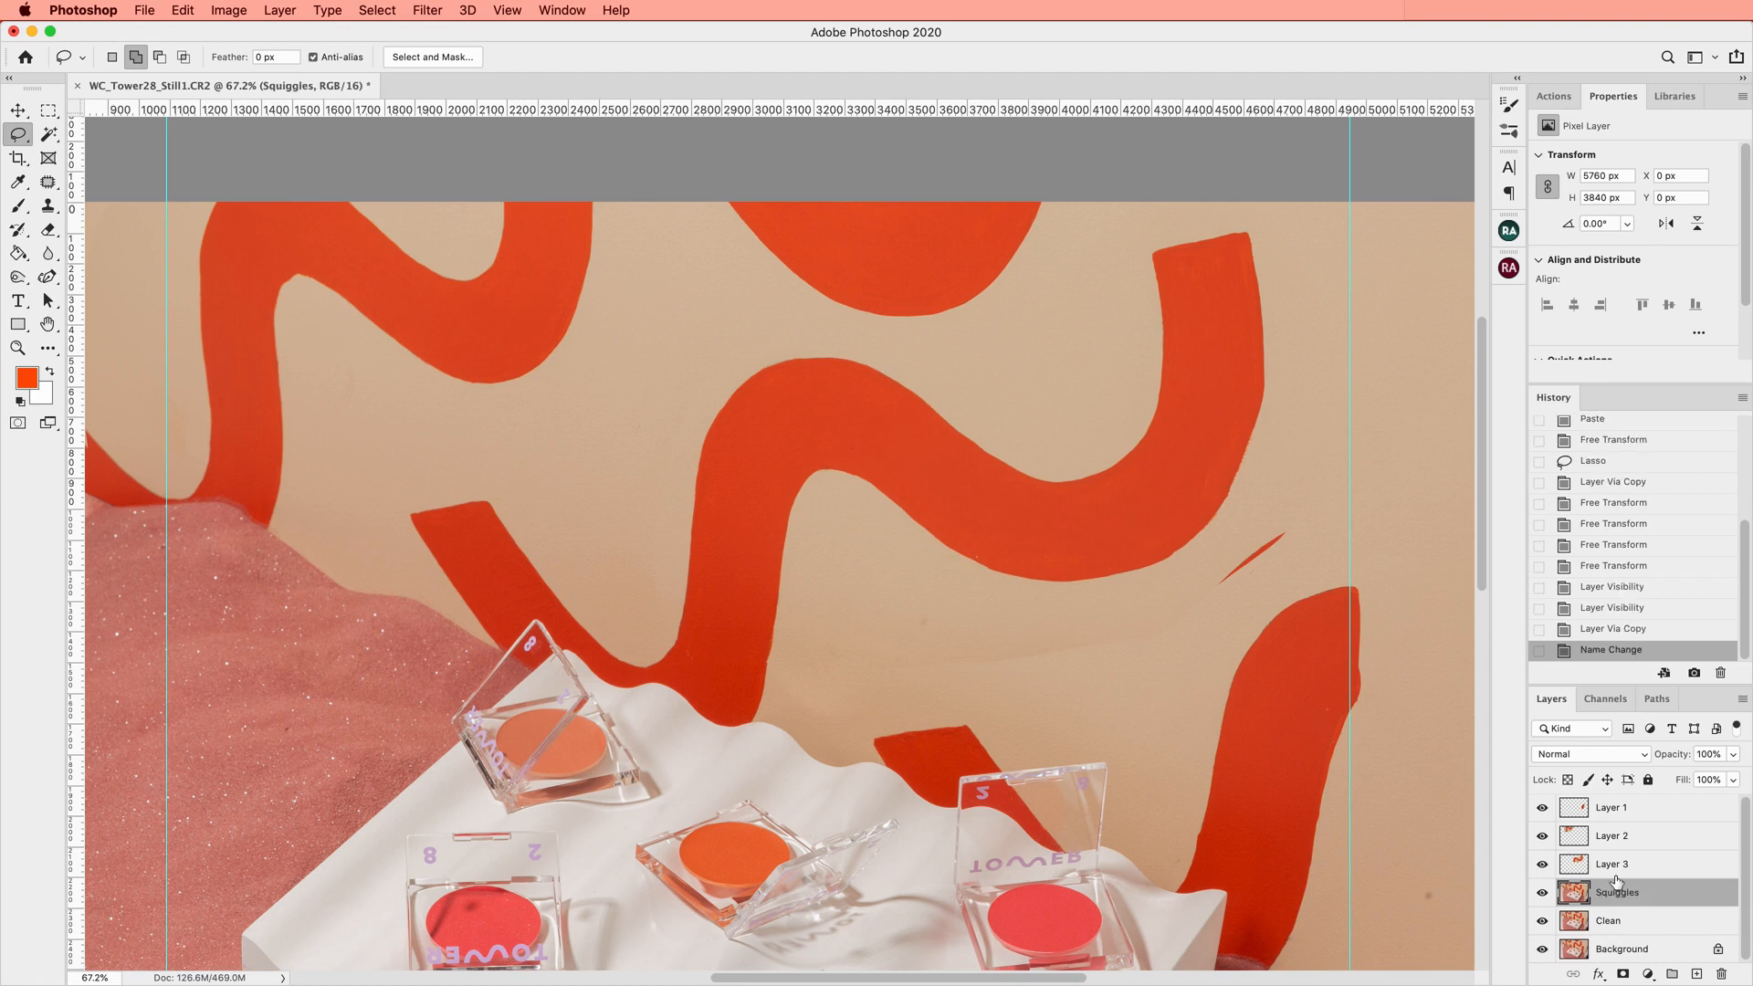
Merge Layer 1, Layer 2 and Layer 3 together and merge the result down into the Squiggles layer
left_click(1657, 864)
left_click(1632, 810, "shift")
right_click(1635, 810)
left_click(1509, 733)
right_click(1654, 810)
left_click(1539, 732)
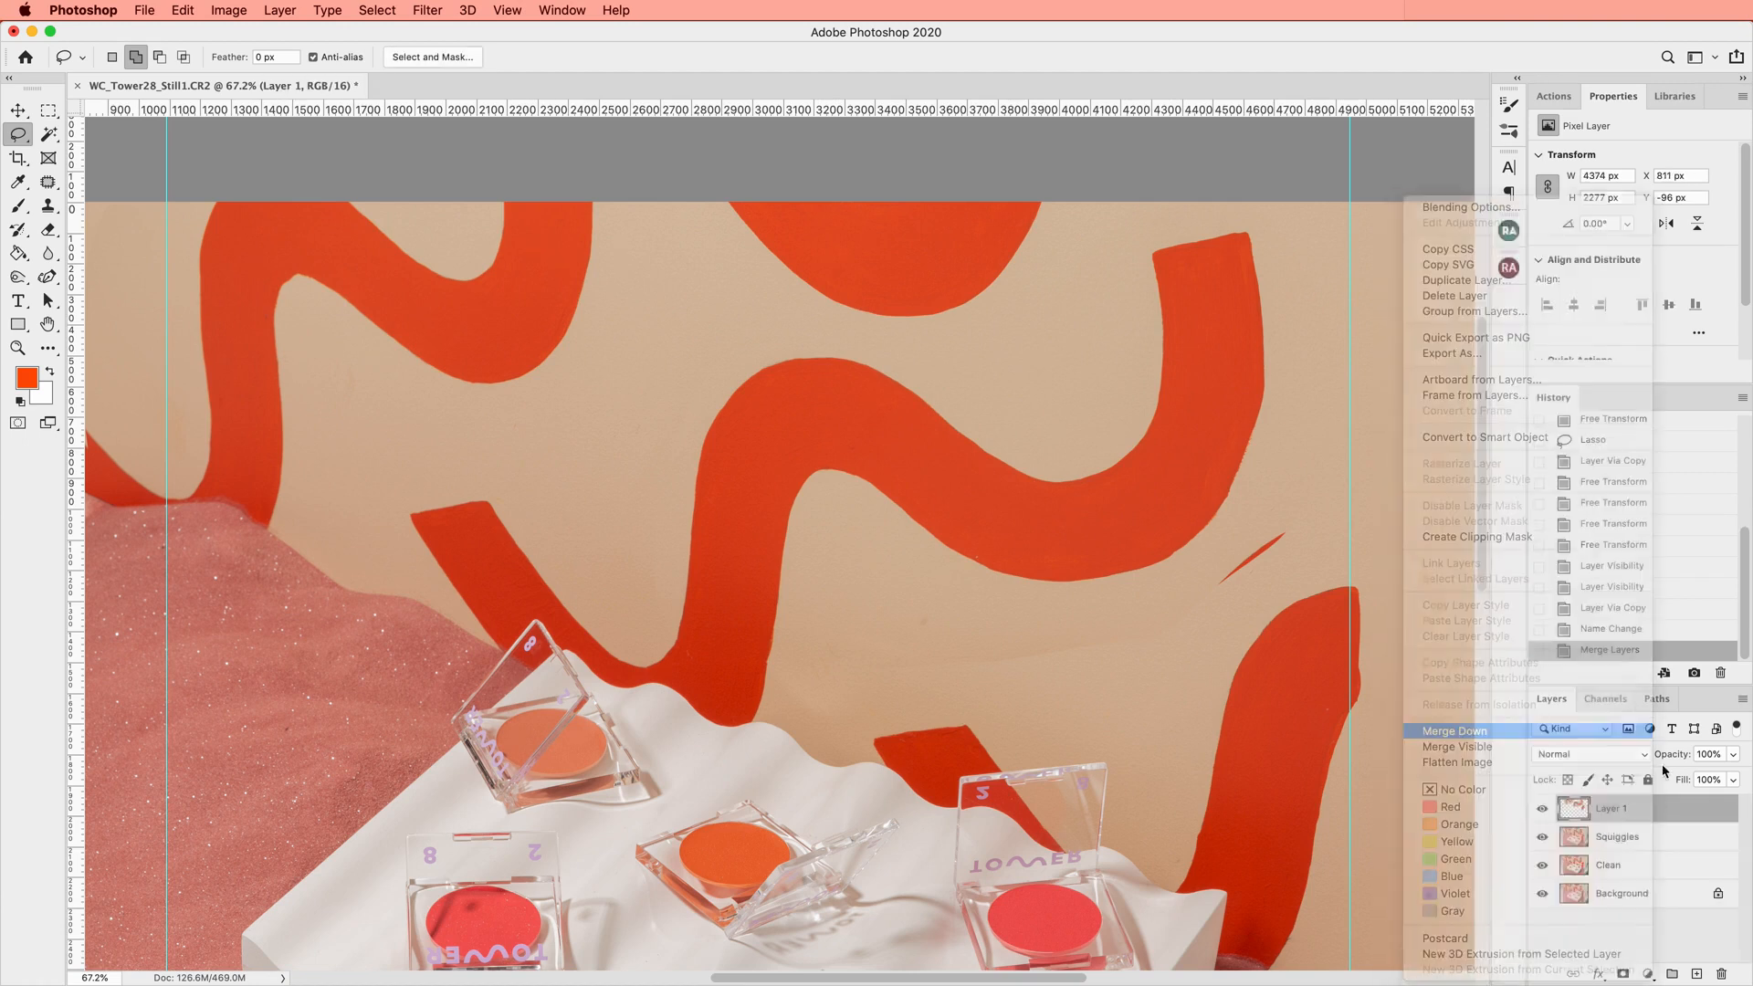
Patch the uneven wall area below the central squiggle and the stray red mark near its bend with clean wall texture
left_click(48, 182)
mouse_move(940, 649)
left_mouse_down()
mouse_move(1135, 622)
mouse_move(1137, 685)
left_mouse_up()
key("super+d")
mouse_move(1206, 568)
left_mouse_down()
mouse_move(1156, 636)
mouse_move(1210, 565)
left_mouse_up()
left_click_drag(1246, 570, 1187, 655)
key("super+d")
Lasso the central squiggle on the Squiggles layer and copy it onto a new layer
scroll(761, 449, "left", 3)
left_click(18, 134)
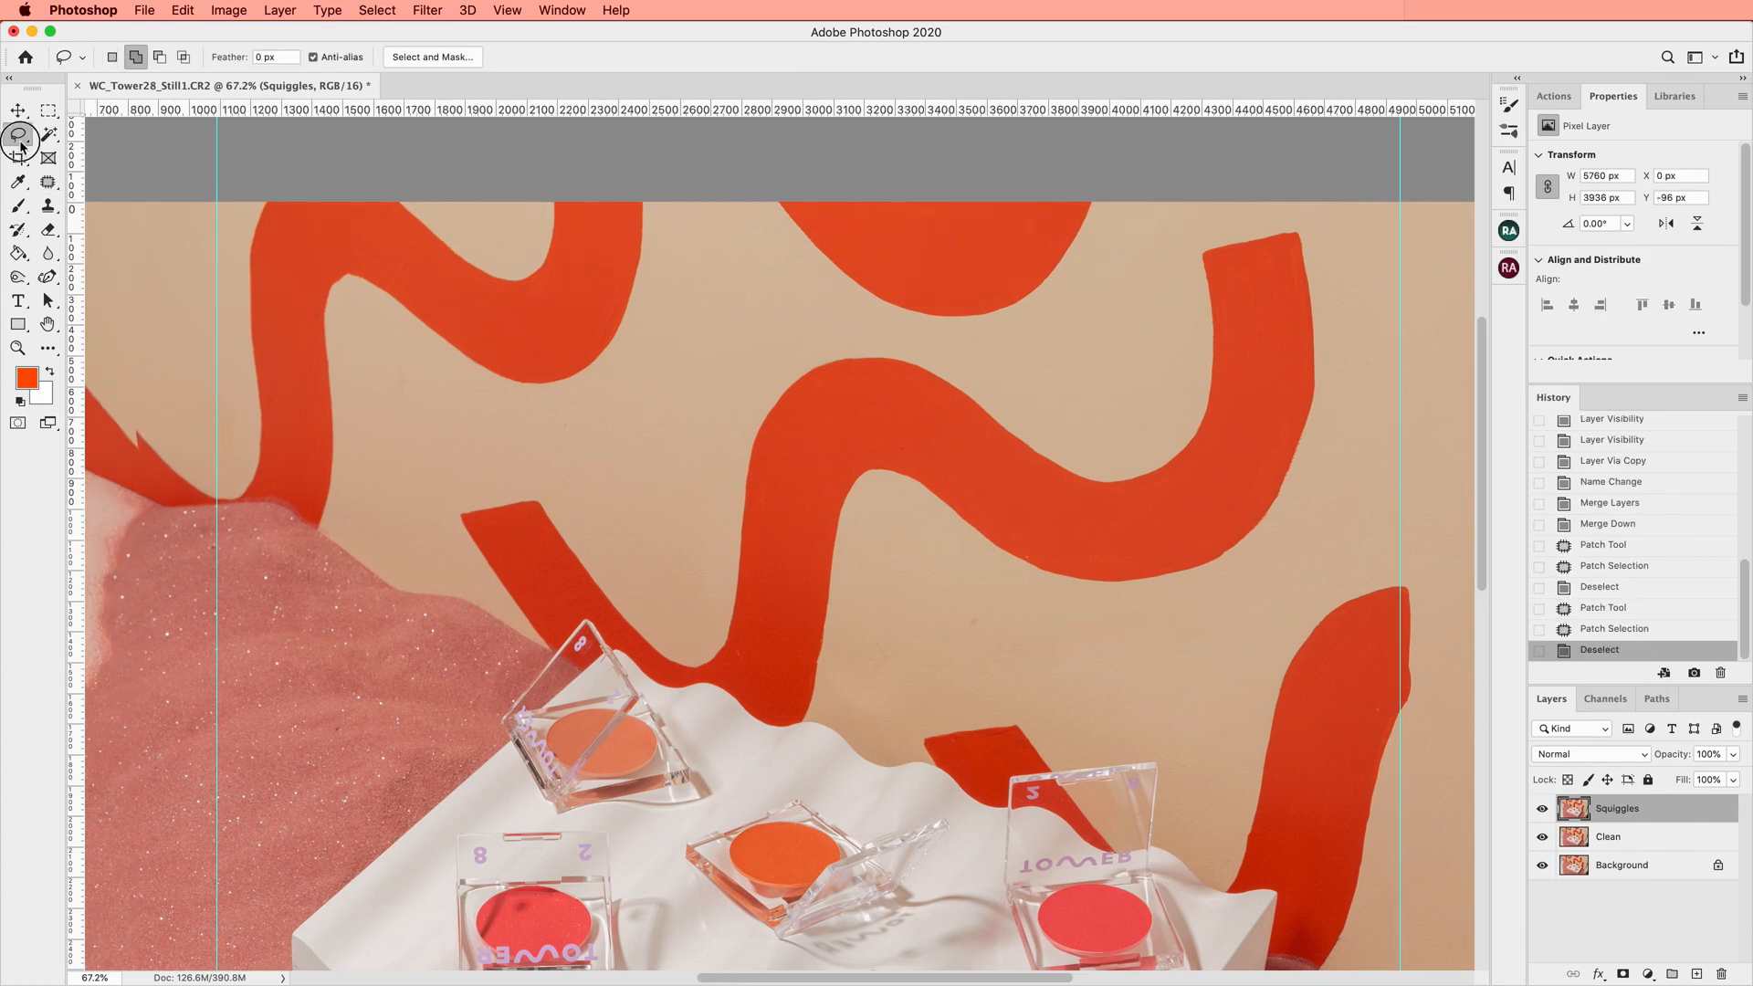
mouse_move(895, 721)
left_mouse_down()
mouse_move(797, 723)
mouse_move(692, 666)
mouse_move(675, 514)
mouse_move(731, 388)
mouse_move(1148, 302)
mouse_move(1363, 301)
left_mouse_up()
key("super+c")
key("super+v")
Warp the copied central squiggle with a grid, adjusting its lower bend and its upright arm
key("super+t")
right_click(984, 641)
left_click(986, 713)
left_click_drag(902, 667, 878, 681)
key("super+z")
left_click(315, 57)
left_click(316, 78)
left_click_drag(904, 555, 916, 563)
left_click_drag(810, 340, 816, 355)
left_click_drag(1035, 593, 1015, 603)
left_click_drag(1284, 361, 1263, 281)
Warp the outer edge of the central squiggle's copy slightly outward with a second grid warp and apply it
key("super+t")
right_click(1325, 504)
left_click(1351, 631)
left_click(315, 56)
left_click(320, 85)
left_click_drag(1350, 465, 1358, 470)
key("Return")
key("super+minus")
right_click(1689, 819)
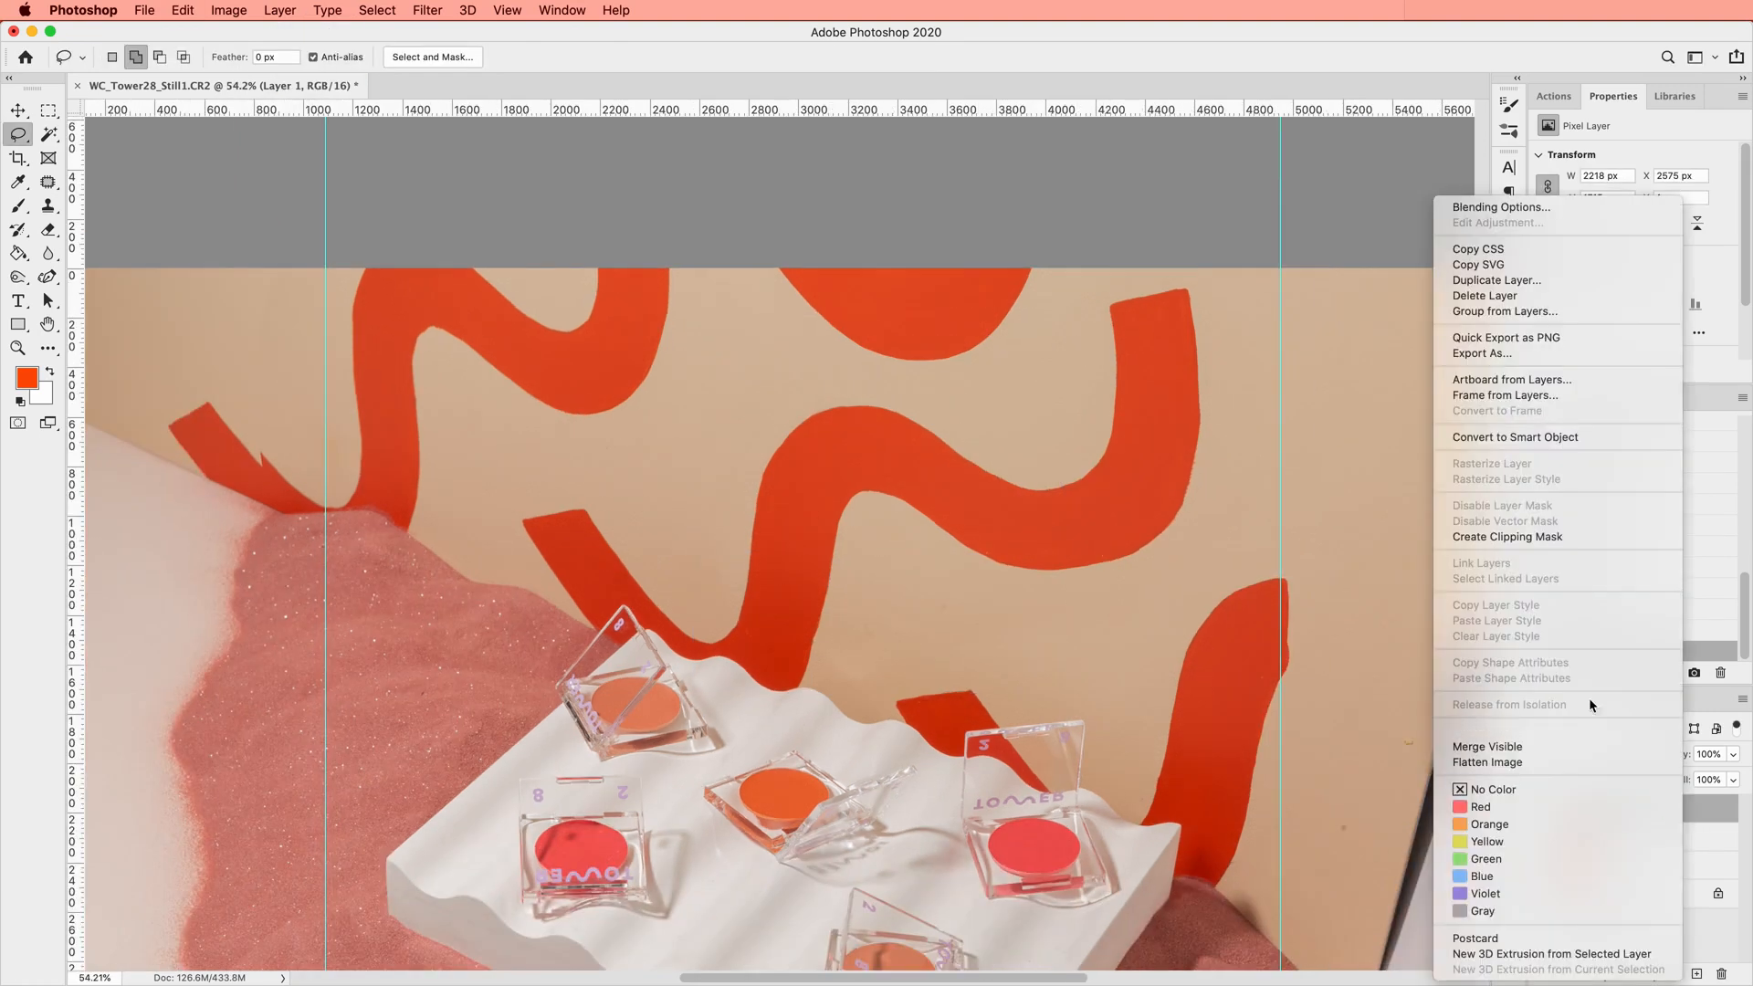
left_click(1010, 446)
Warp the upper end of the central squiggle's copy with a 4 x 4 grid and merge the copy down into the Squiggles layer
key("super+t")
right_click(1157, 379)
left_click(1184, 506)
left_click(315, 56)
left_click(317, 86)
left_click_drag(1242, 287, 1248, 285)
left_click_drag(1244, 373, 1249, 372)
left_click_drag(1104, 269, 1113, 258)
left_click_drag(1246, 267, 1259, 274)
left_click_drag(1248, 338, 1249, 267)
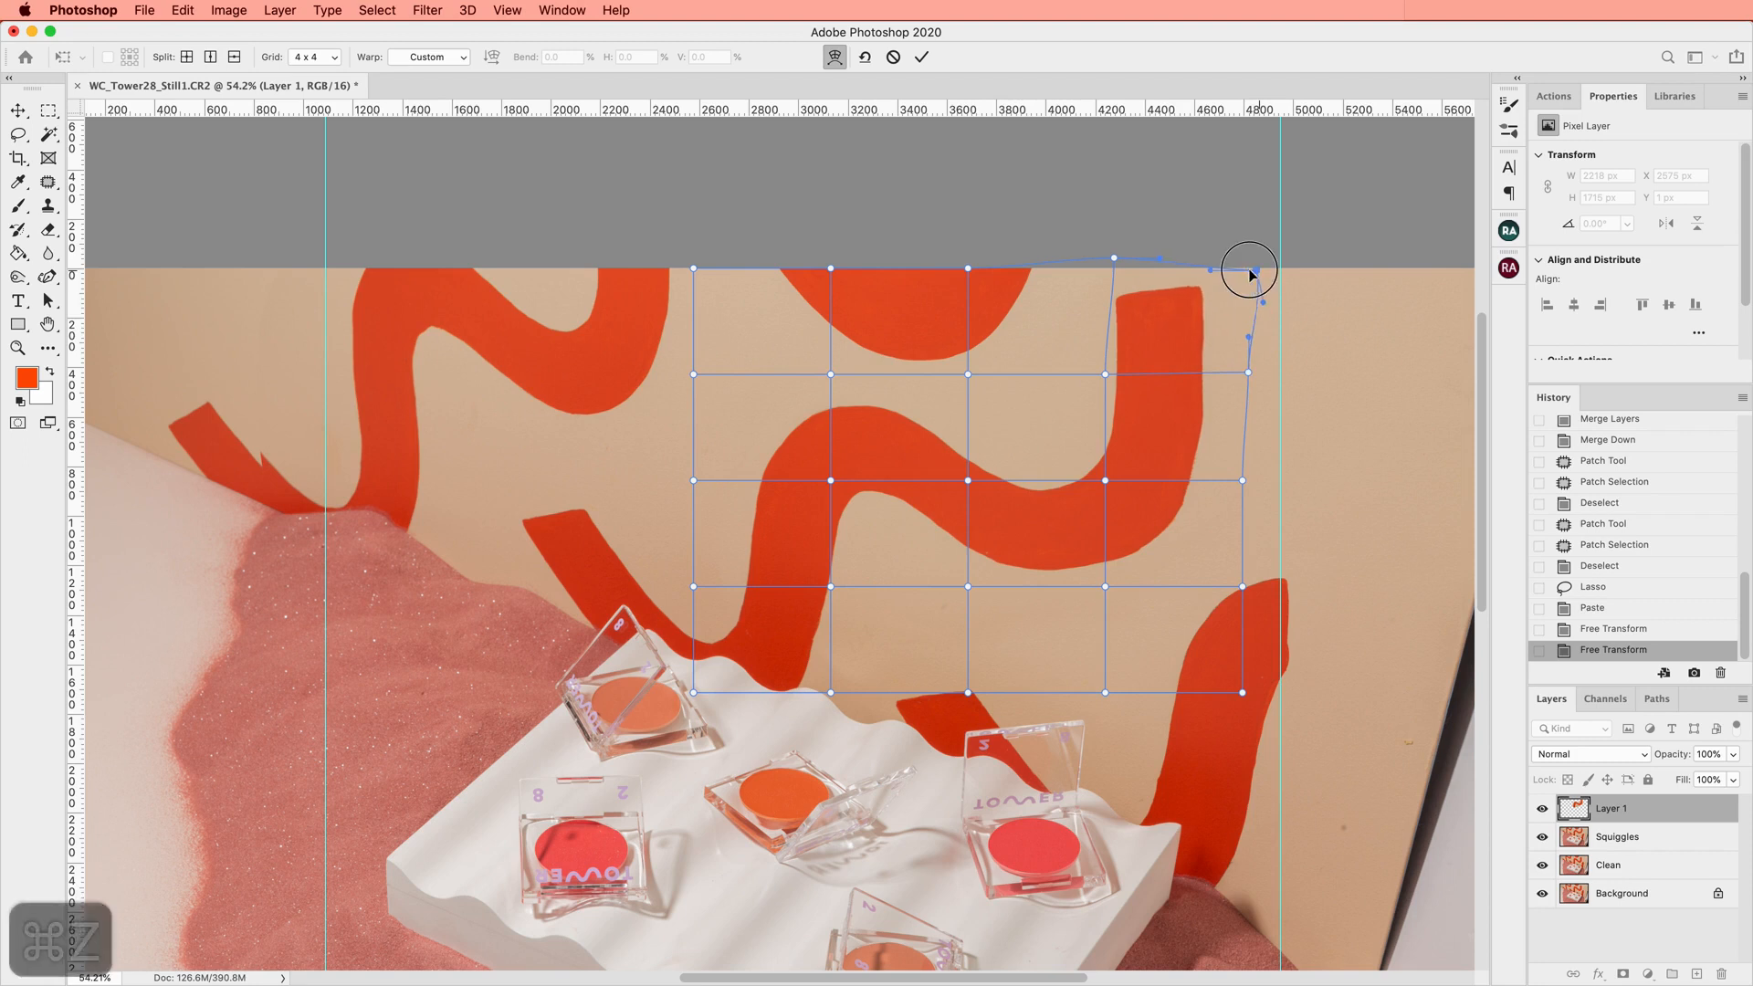
left_click_drag(1121, 265, 1103, 258)
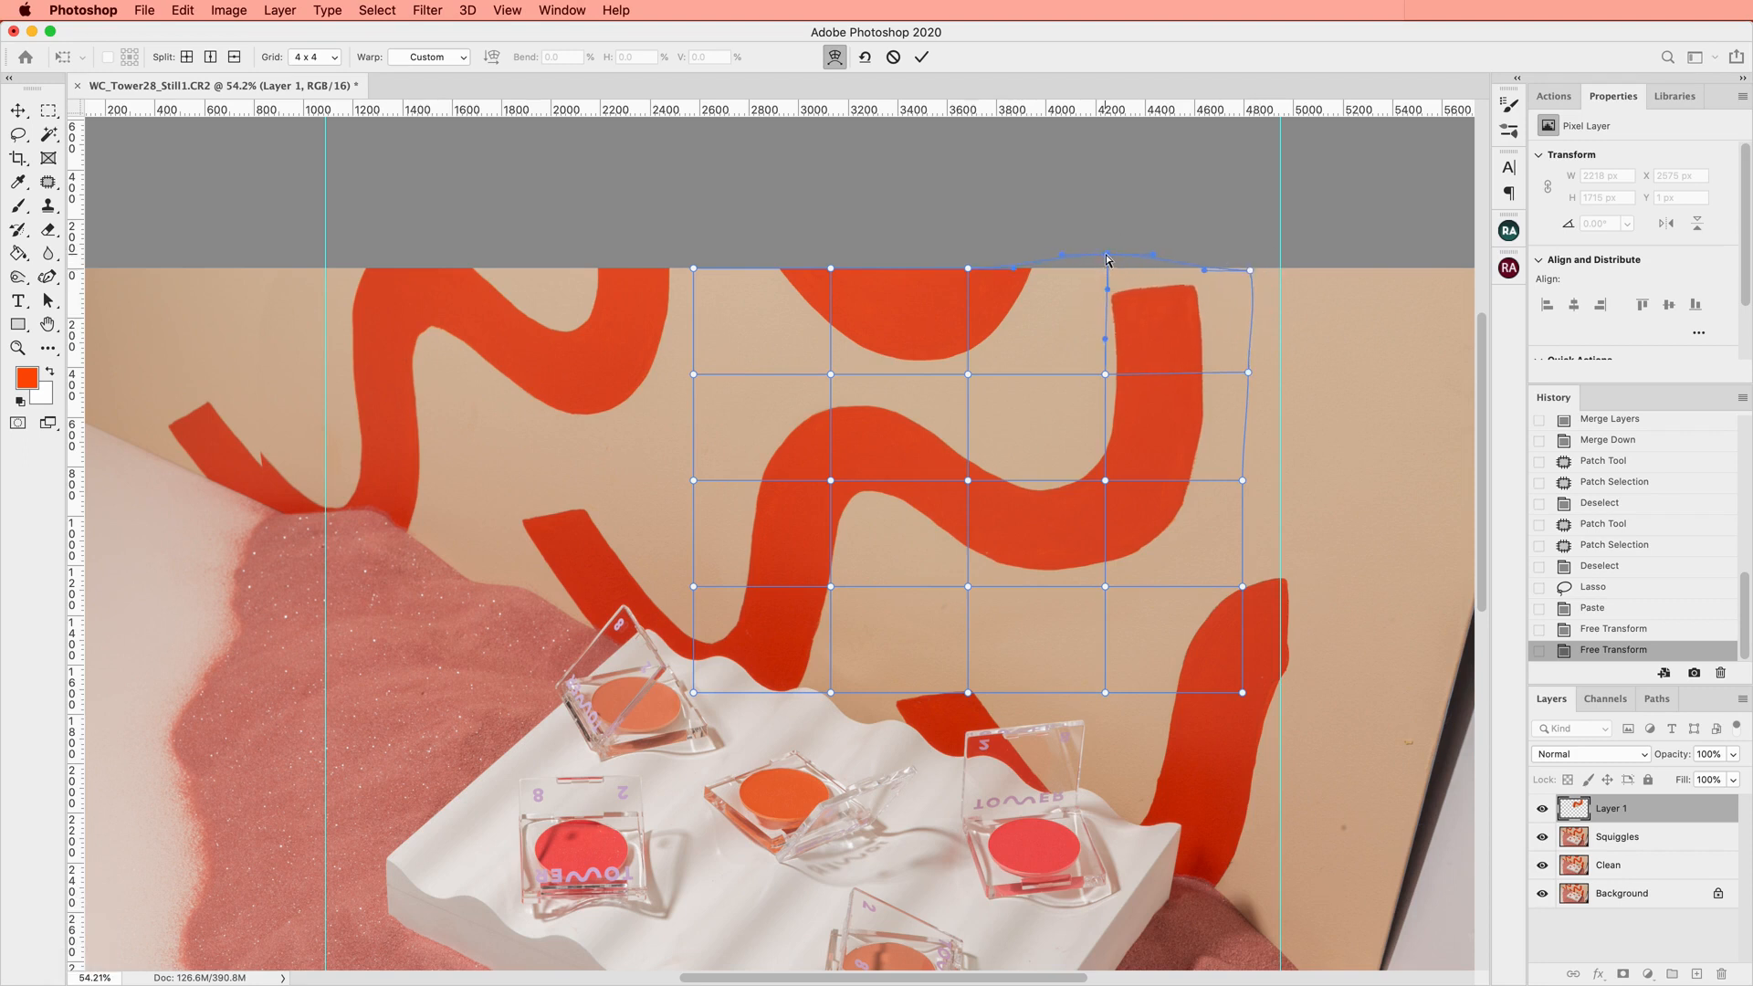
key("Return")
right_click(1629, 817)
left_click(1551, 731)
Extend the central squiggle's upright arm to the image's upper edge with the Clone Stamp, sampling the arm's own edge and paint
key("s")
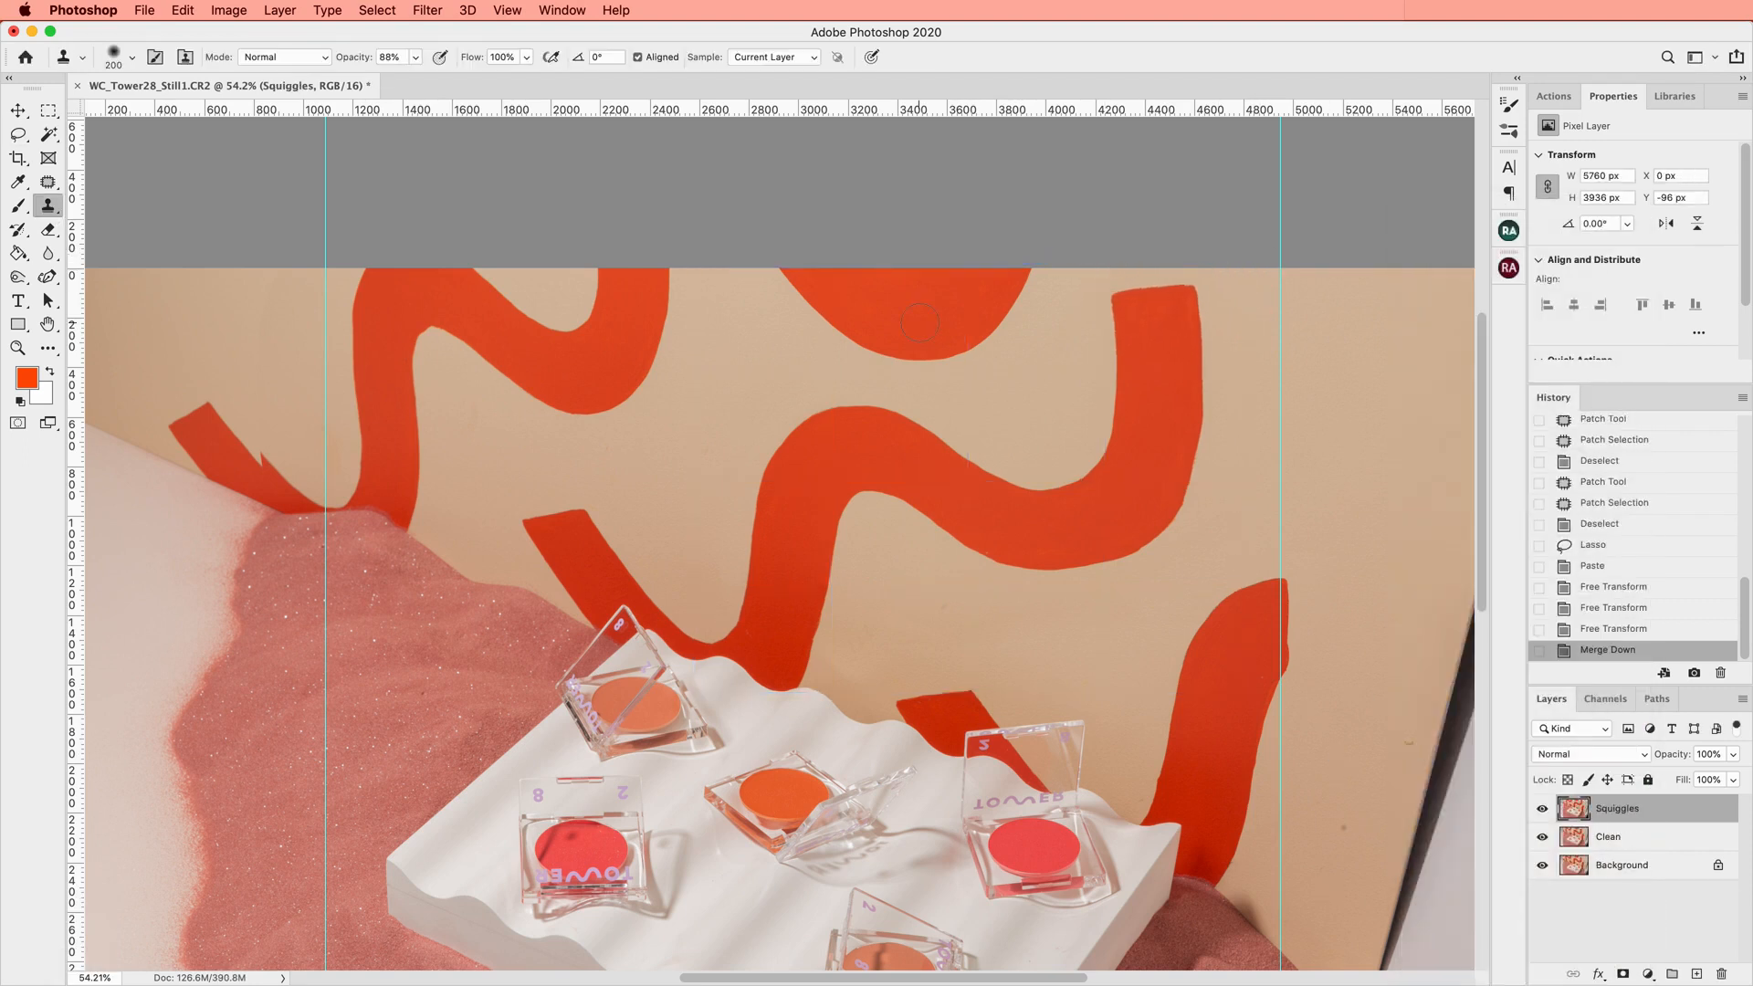
scroll(919, 322, "up", 5)
scroll(920, 323, "up", 2)
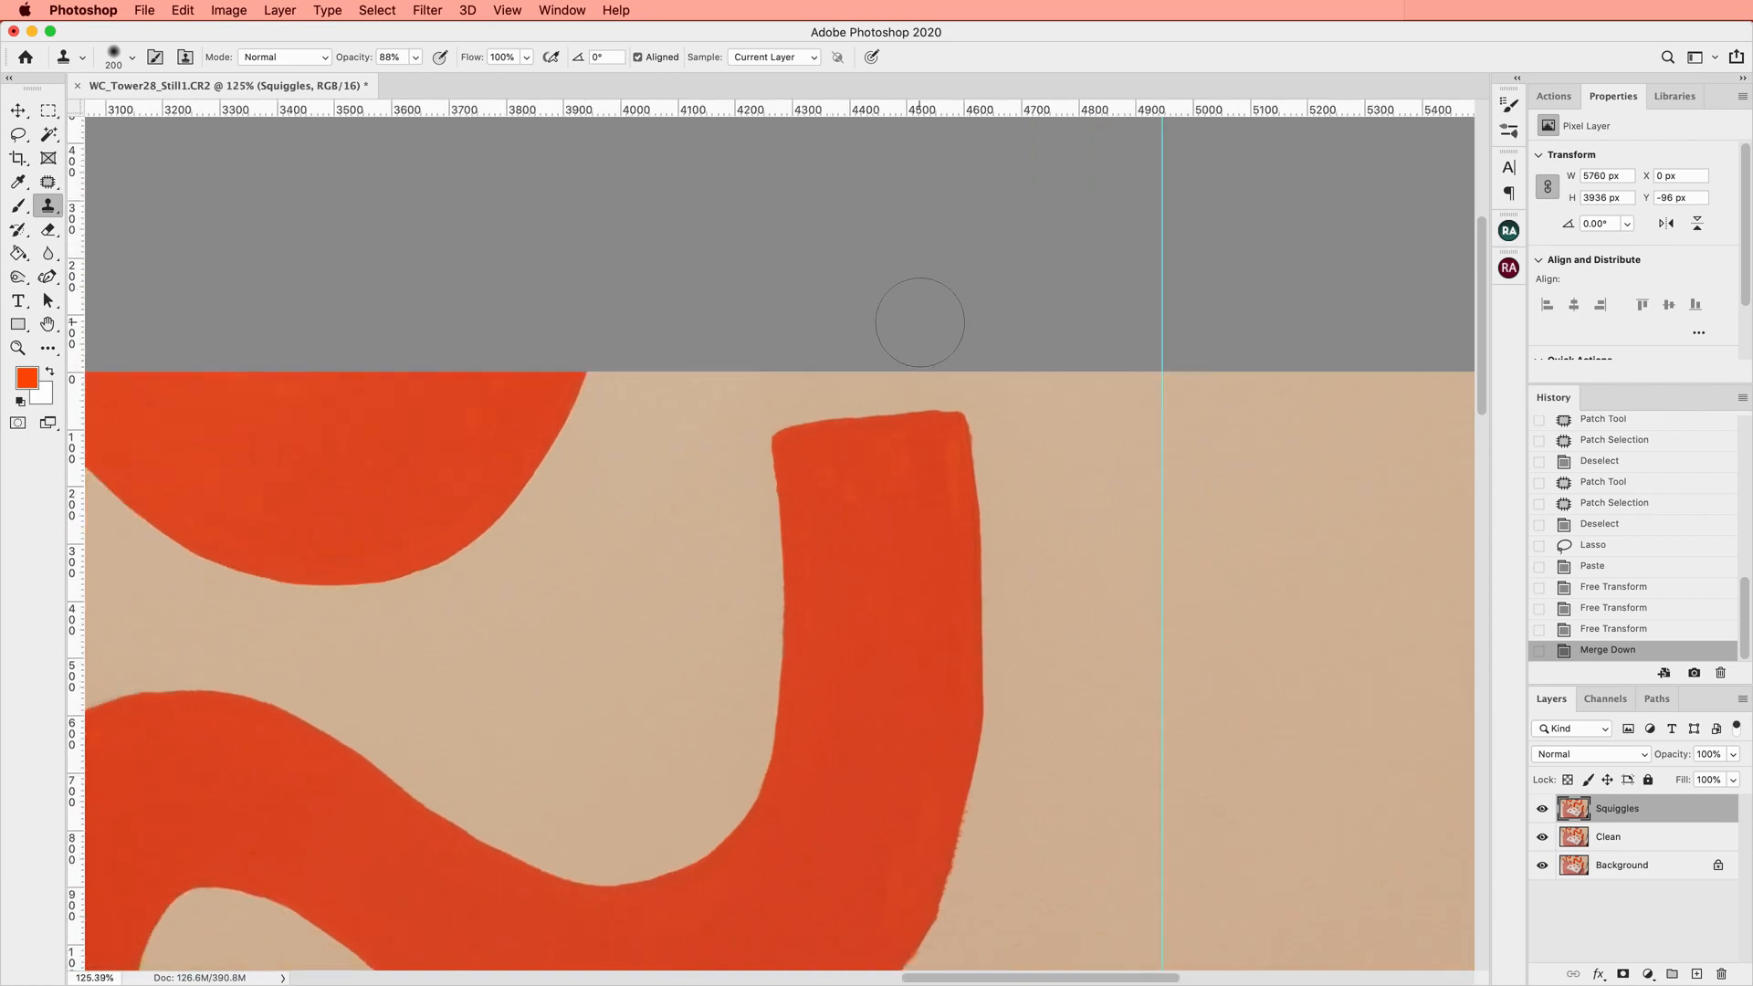
scroll(919, 323, "down", 1)
scroll(756, 407, "down", 3)
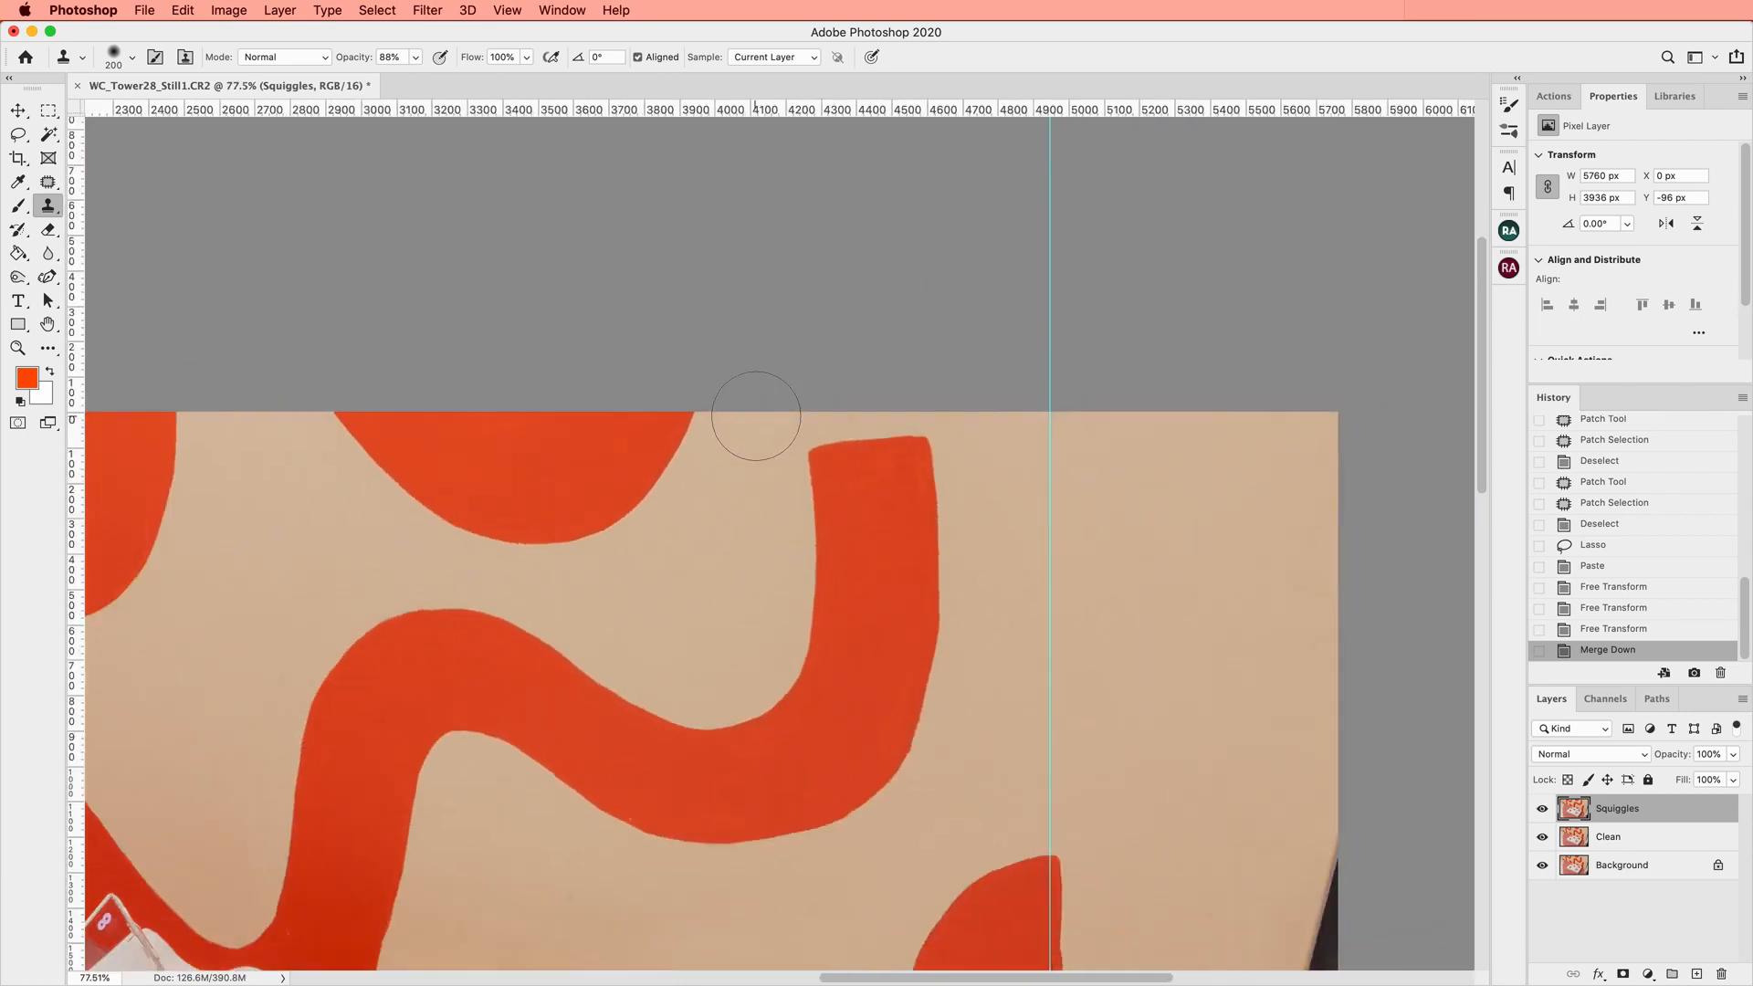
scroll(756, 416, "up", 3)
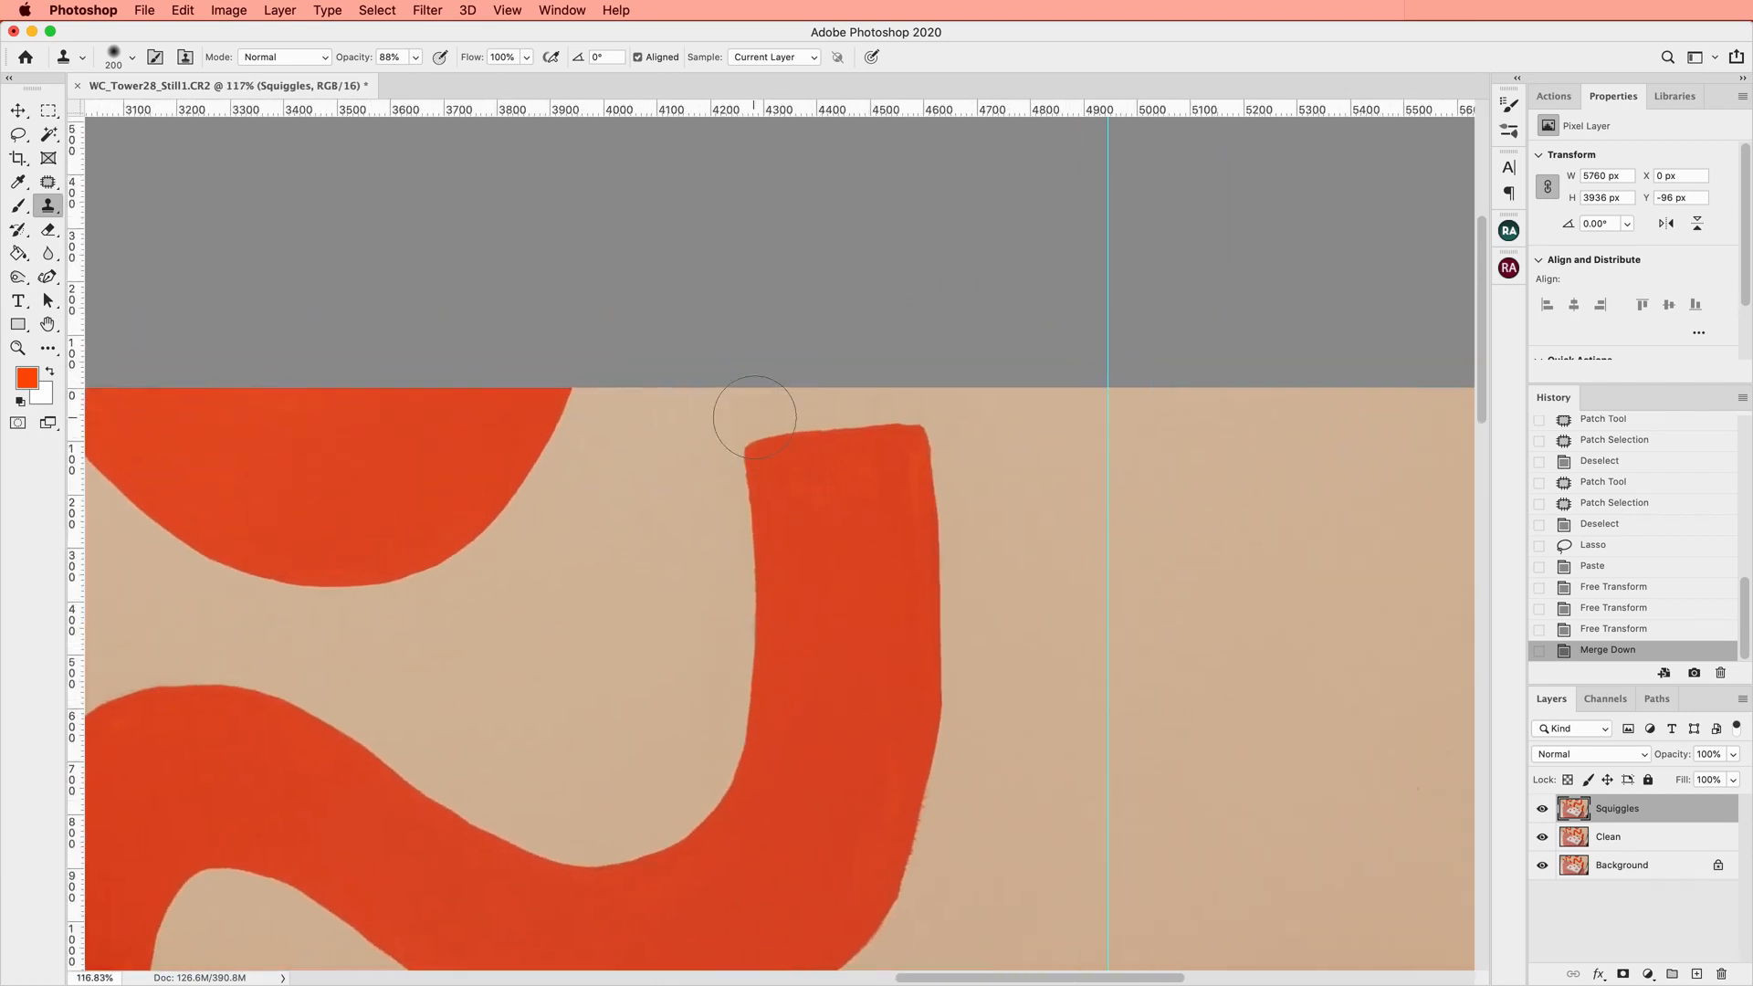
key("bracketright")
key("bracketright")
key("bracketright")
key("bracketleft")
key("bracketleft")
left_click(750, 520, "alt")
left_click(753, 574, "alt")
left_click(742, 485)
left_click(742, 474)
left_click(754, 442)
left_click(744, 440)
left_click(759, 446)
left_click(793, 444)
left_click(842, 420)
left_click(851, 407)
left_click(854, 417)
left_click(879, 426)
left_click(888, 456)
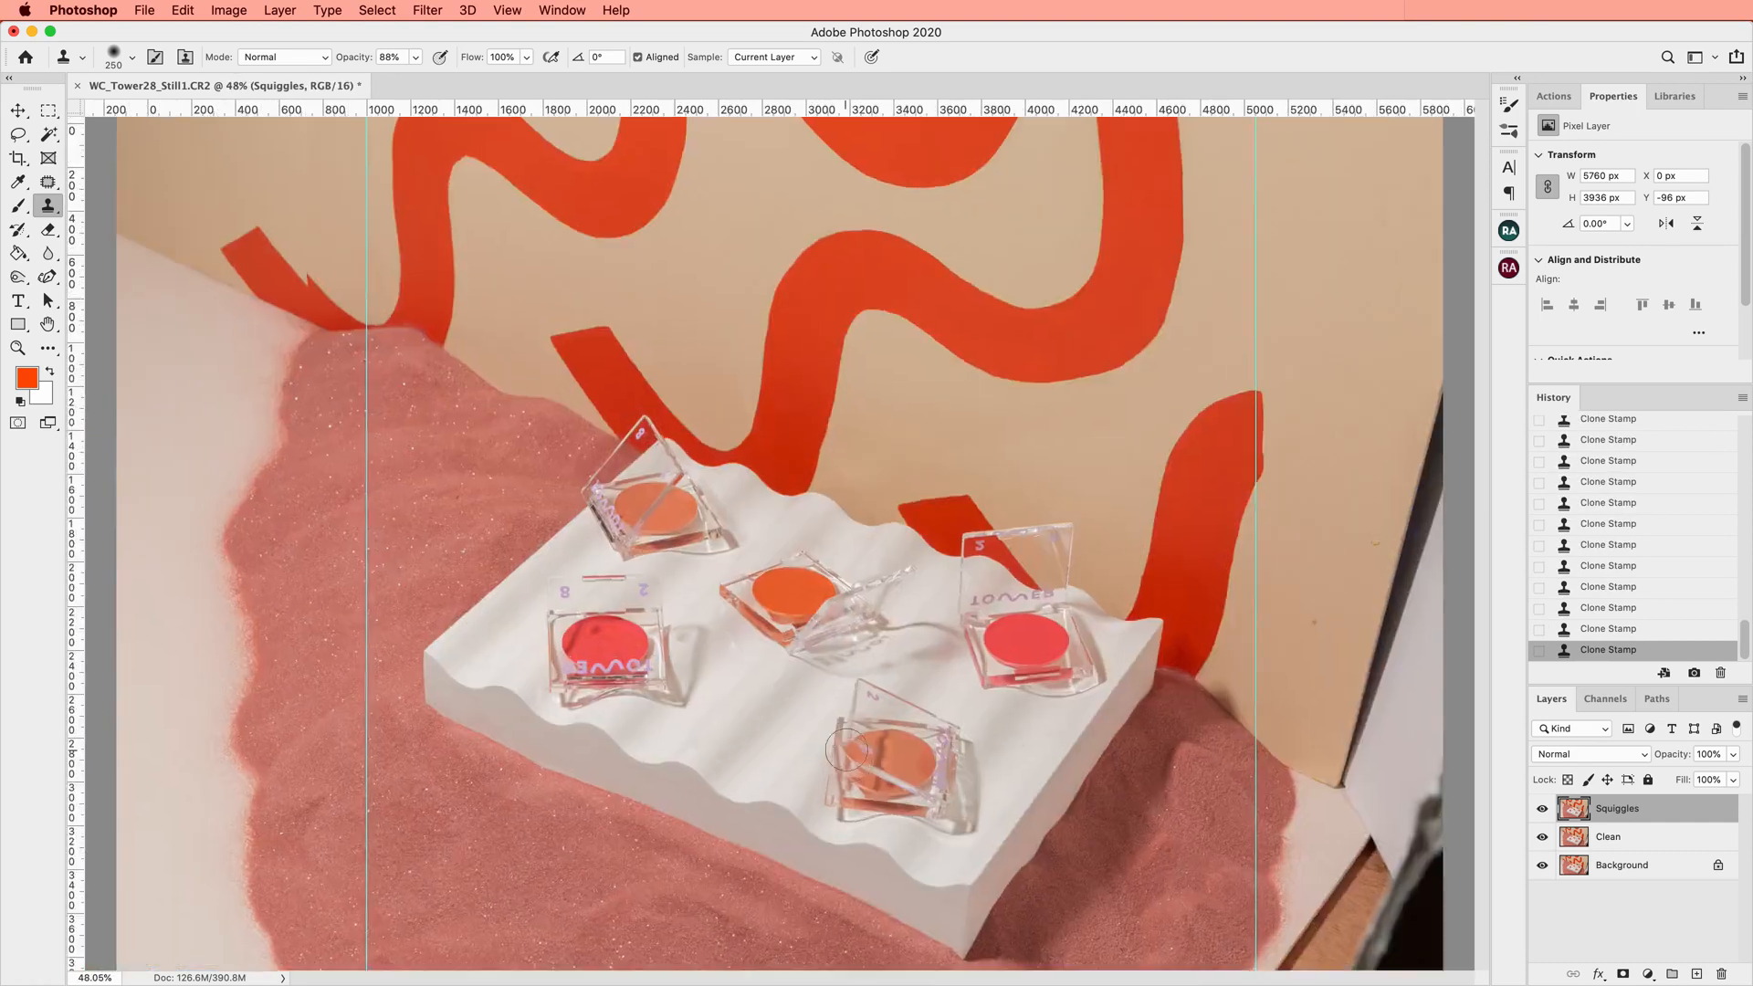
Lasso the inner curve of the central squiggle's lower bend and copy it onto a new layer
scroll(1207, 632, "up", 5)
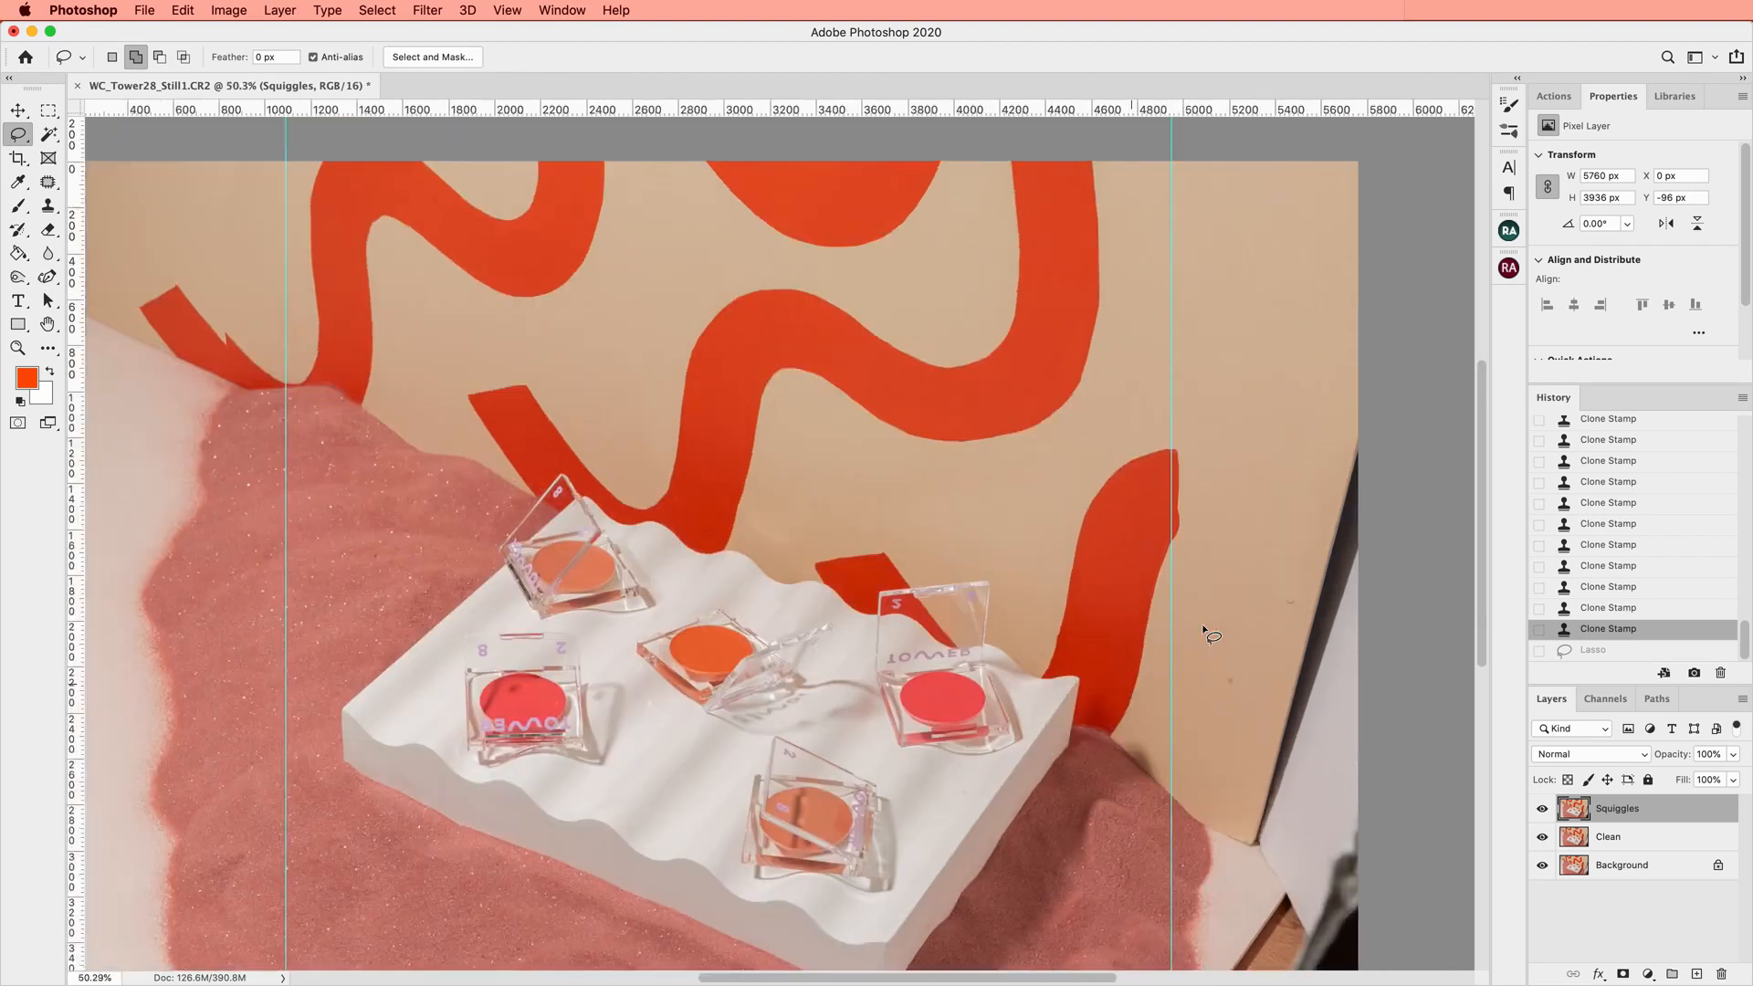
scroll(771, 470, "up", 5)
scroll(771, 470, "left", 3)
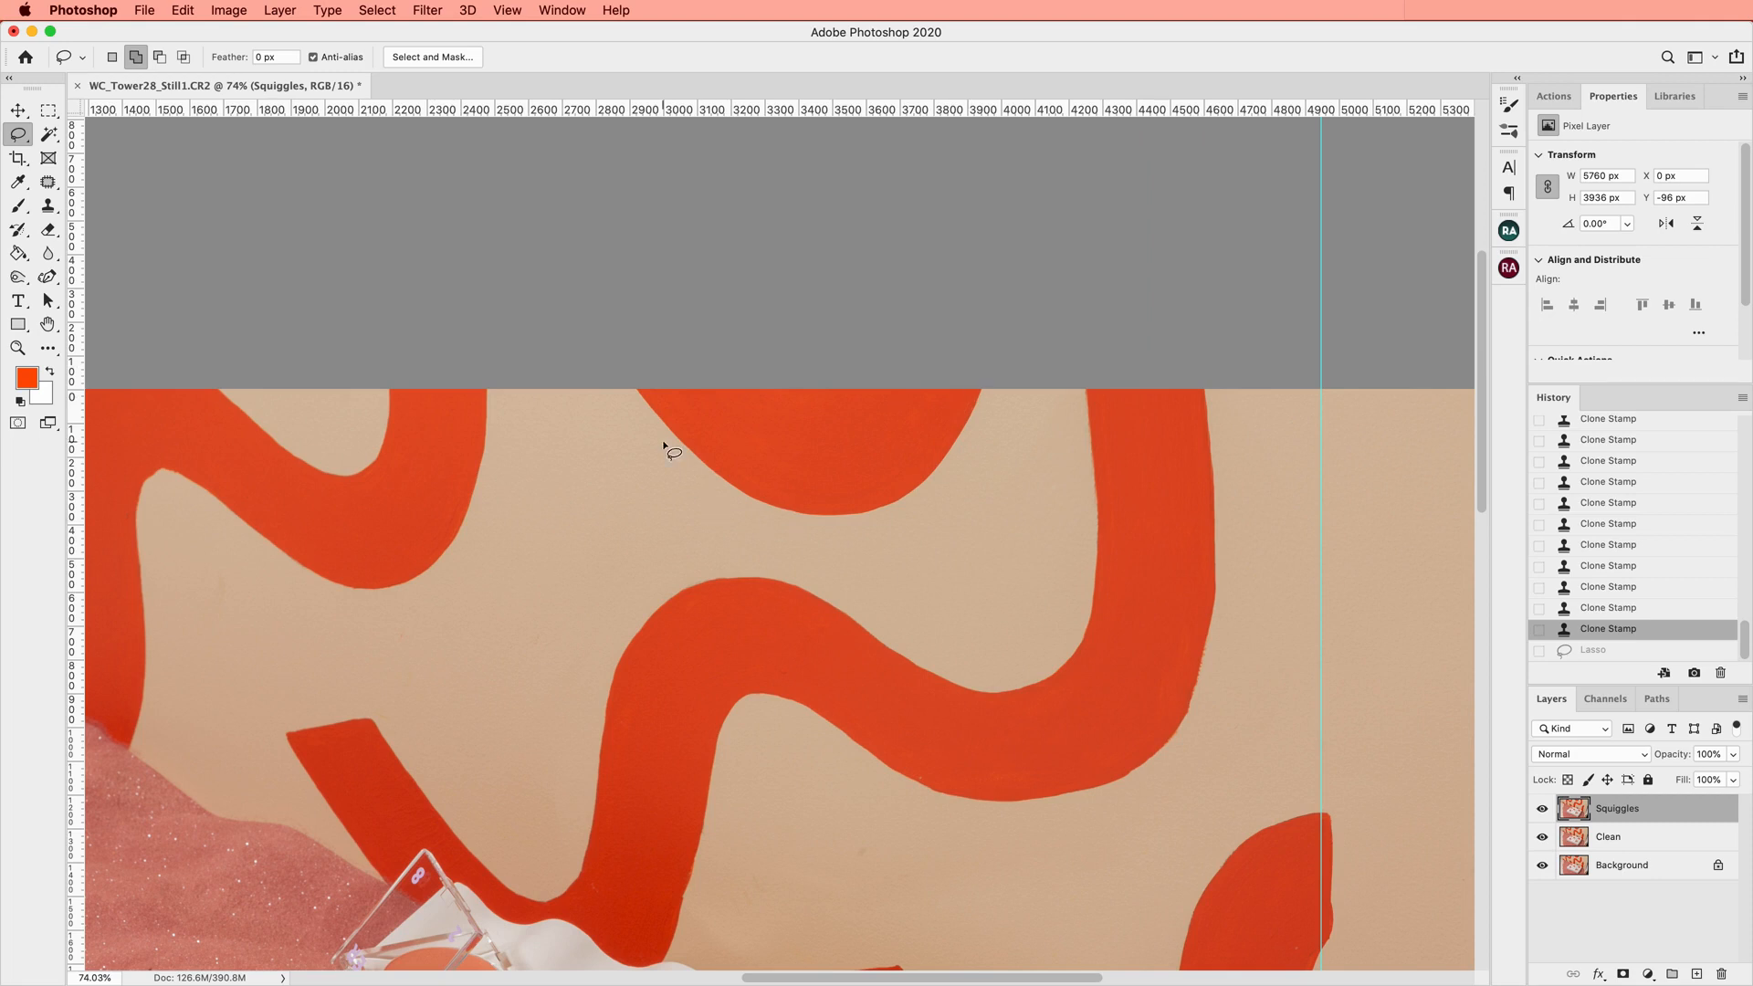
scroll(1031, 562, "down", 2)
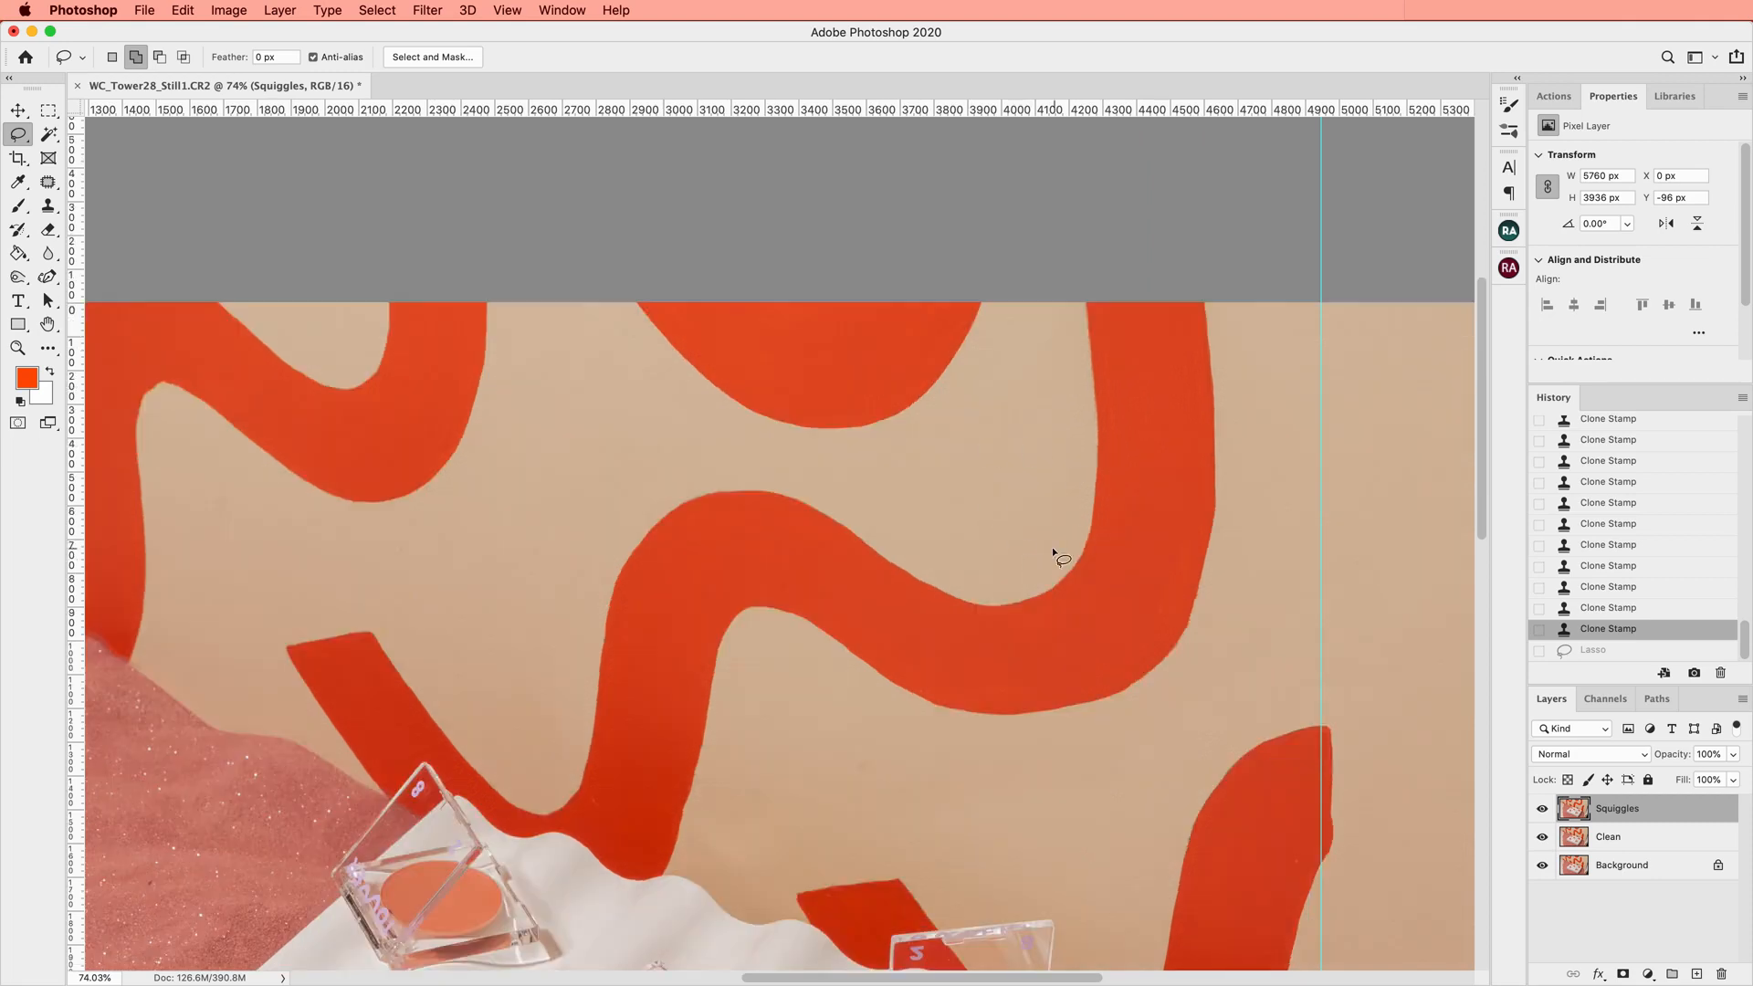
scroll(1054, 549, "down", 1)
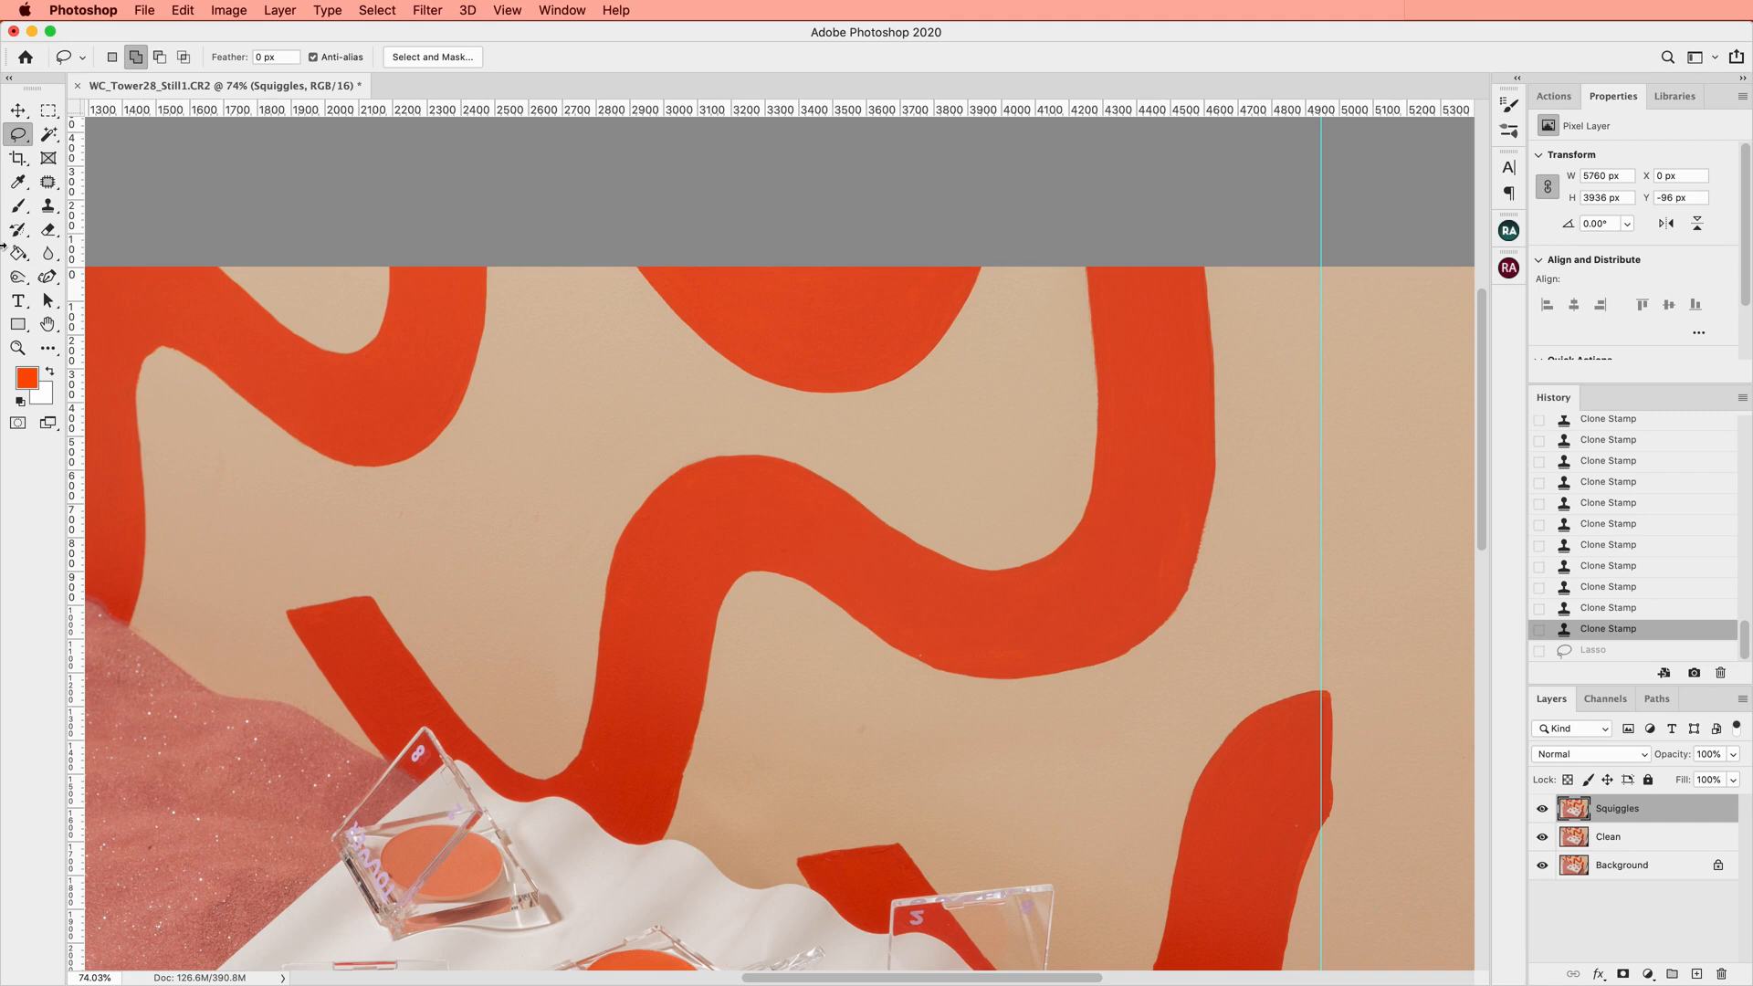
mouse_move(922, 509)
left_mouse_down()
mouse_move(1011, 618)
mouse_move(1116, 577)
mouse_move(1113, 480)
mouse_move(1079, 448)
left_mouse_up()
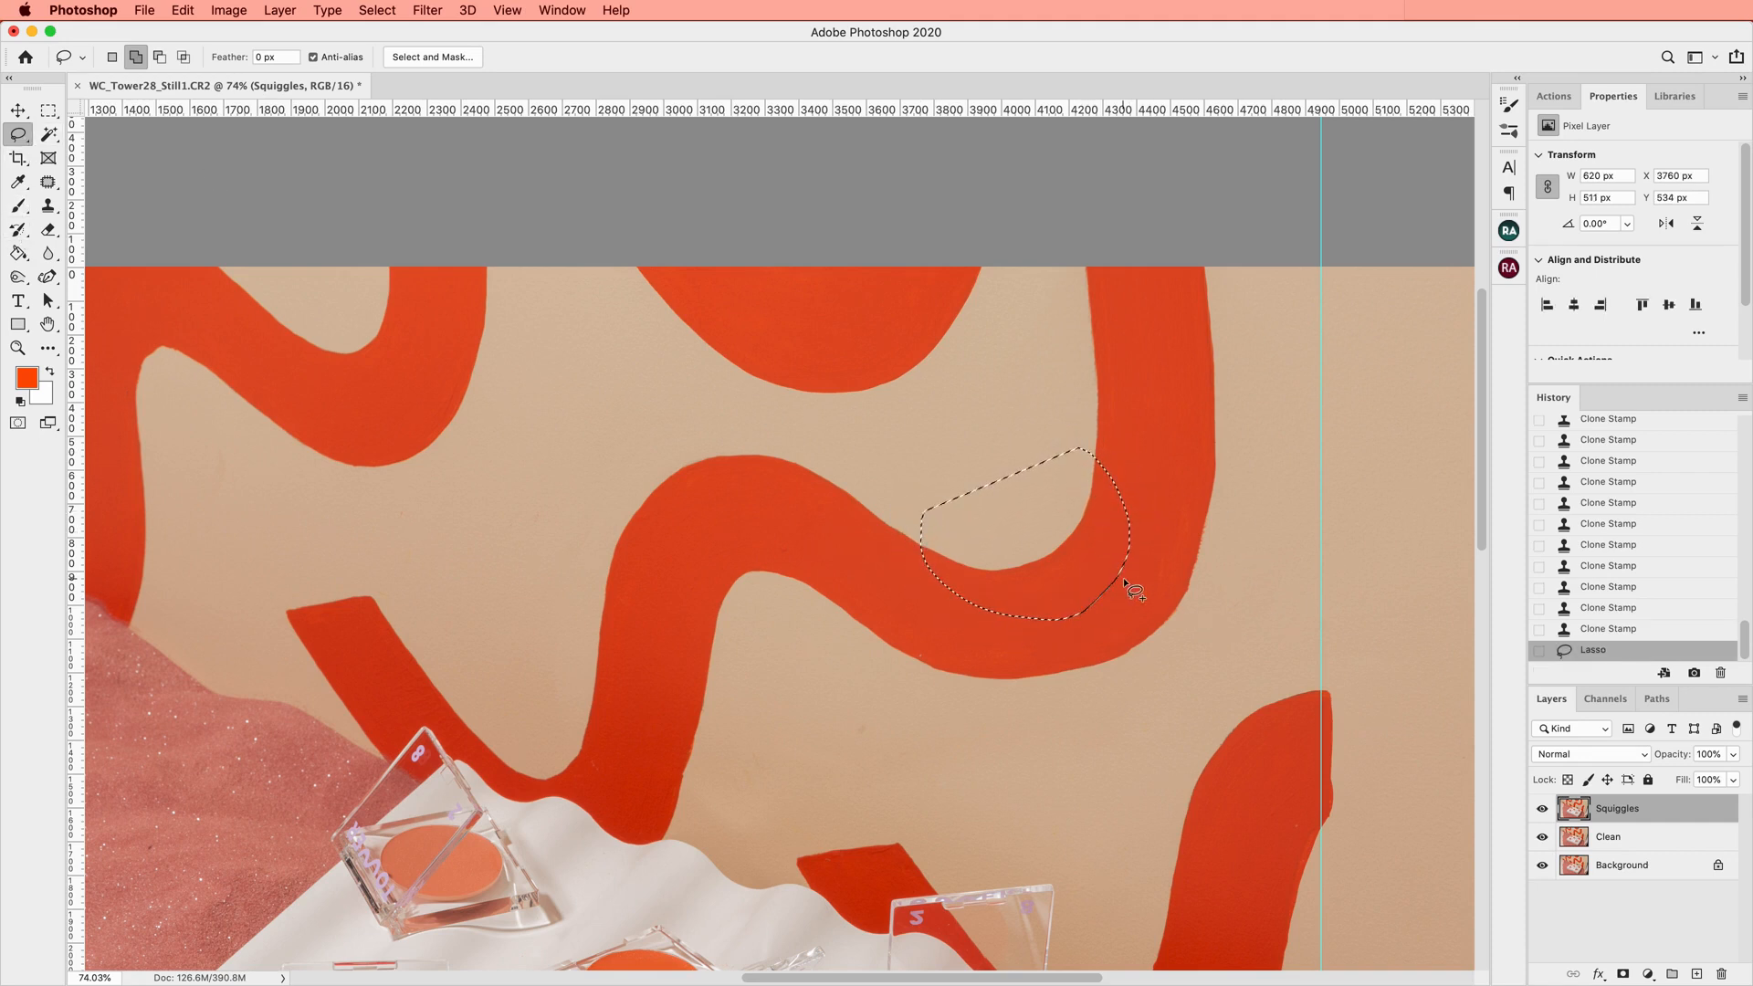
key("super+c")
key("super+v")
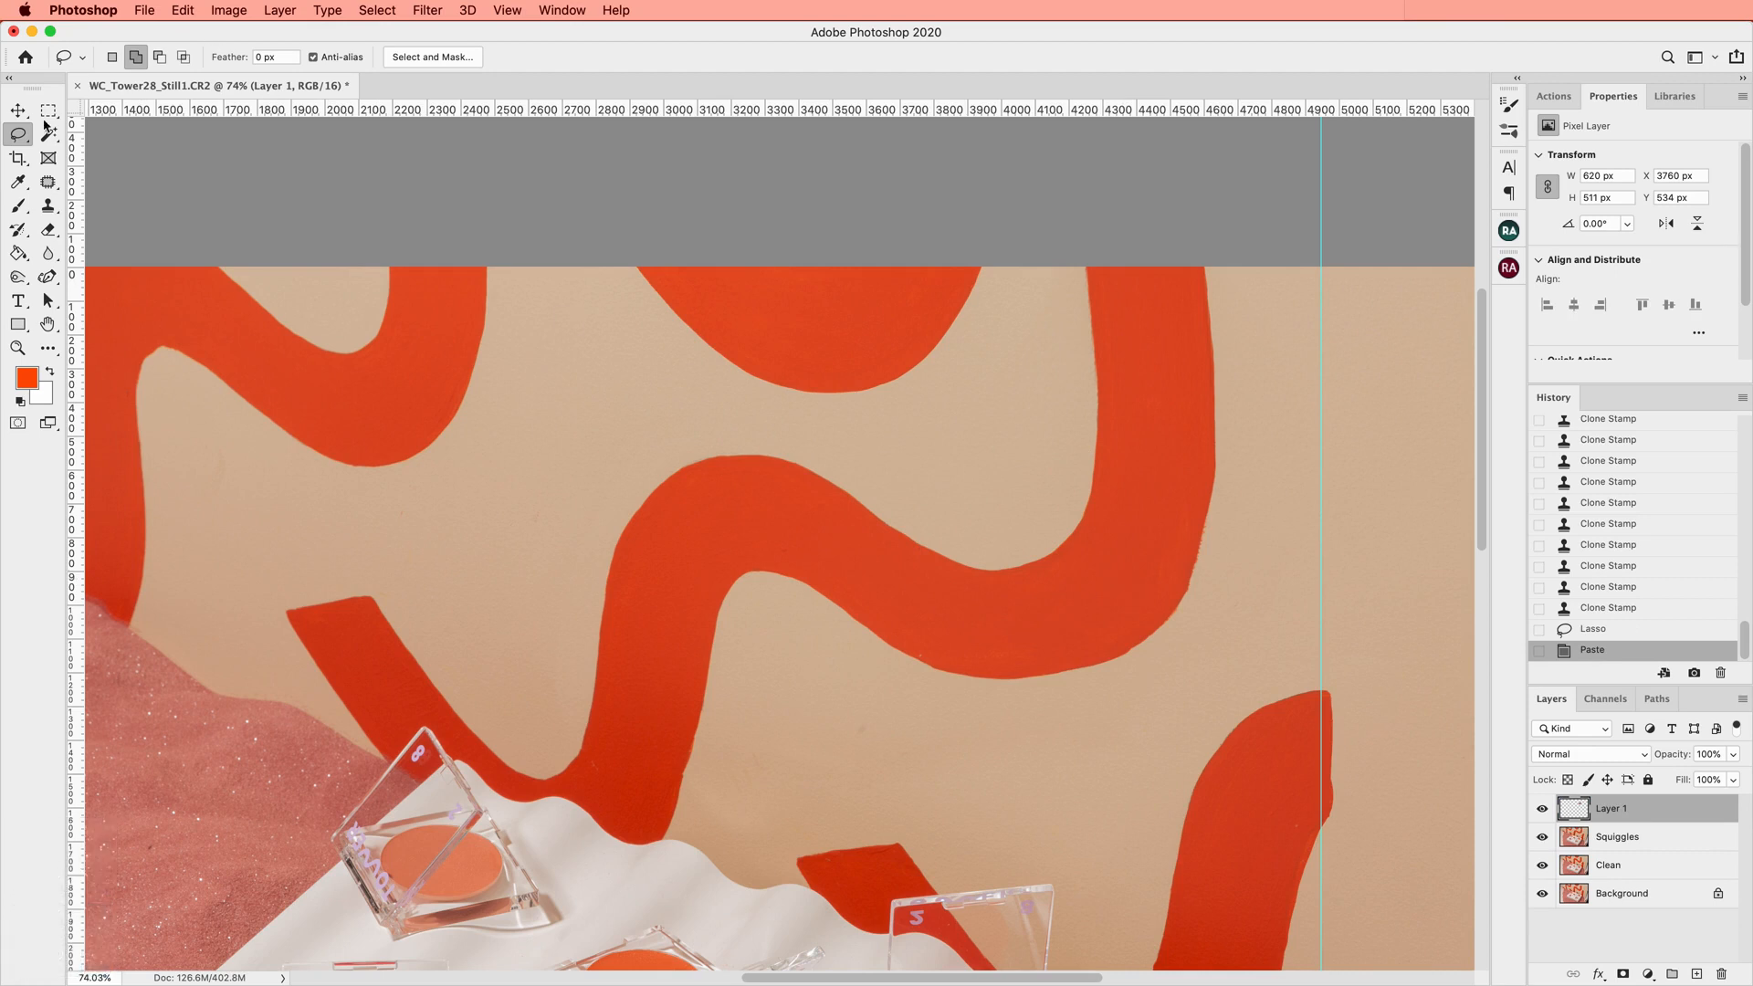
Move the copied curve into the red half-circle at the image's upper edge and free-transform it to sit centrally inside
key("v")
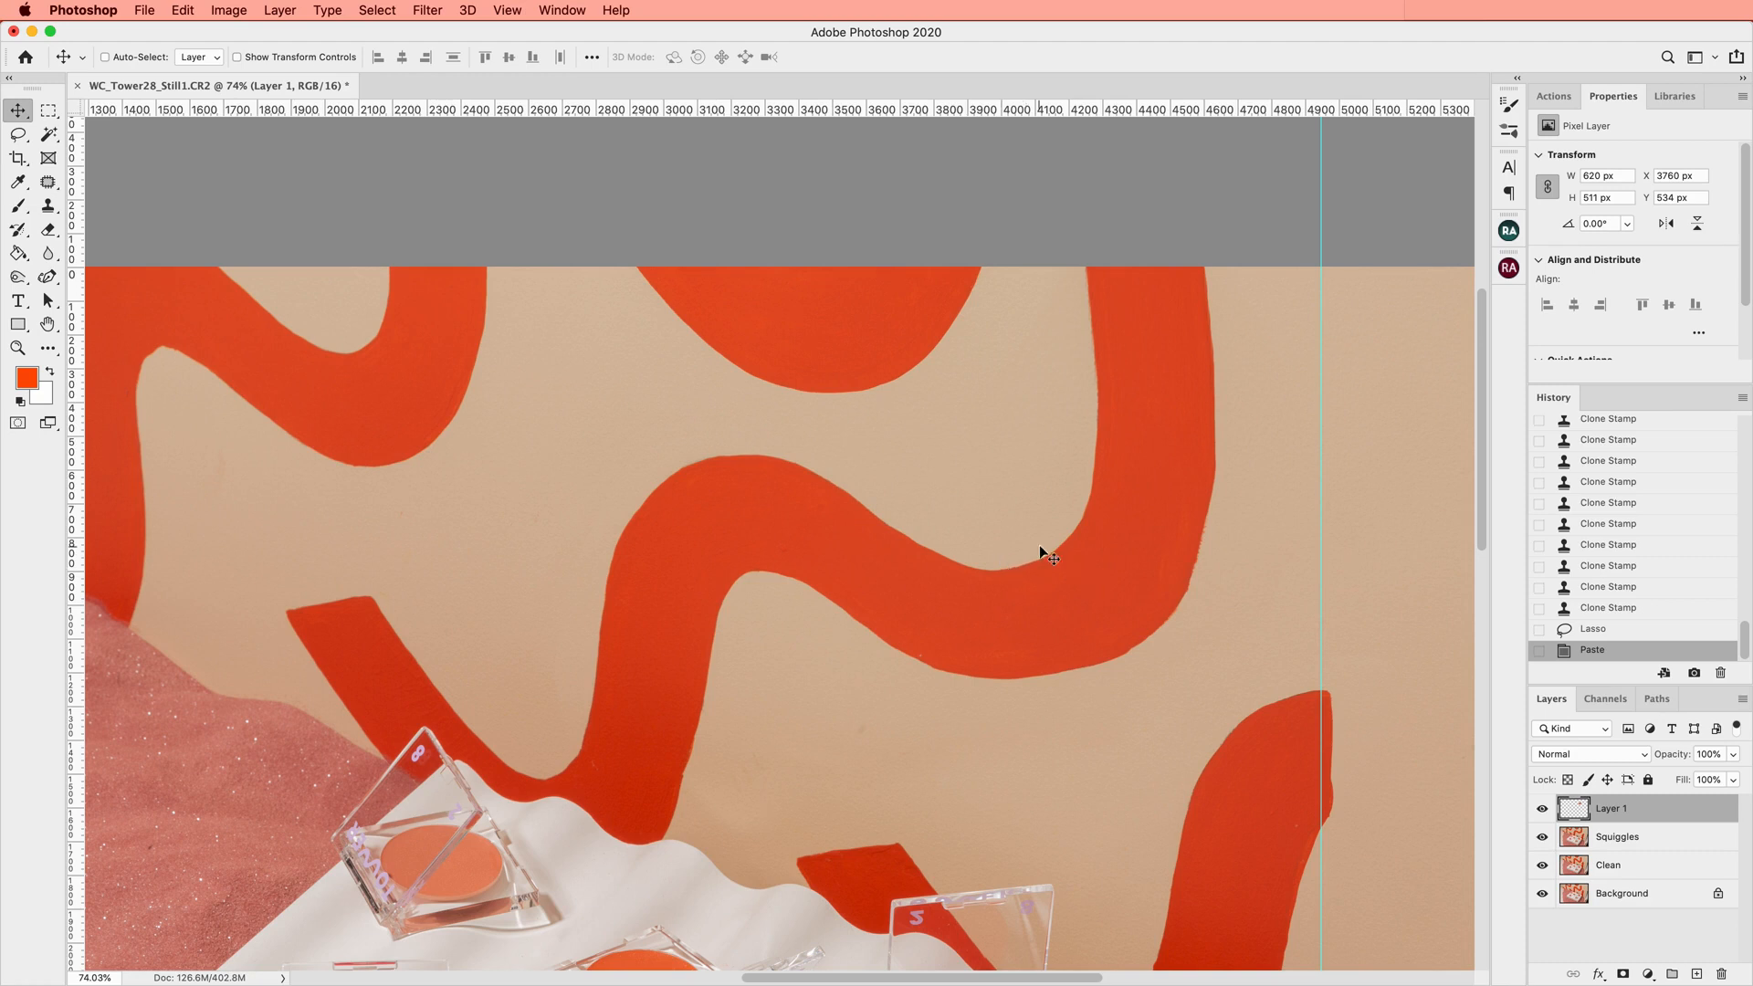
left_click_drag(1037, 612, 836, 345)
key("super+t")
left_click_drag(902, 272, 993, 315)
mouse_move(867, 297)
left_mouse_down()
mouse_move(864, 282)
mouse_move(860, 313)
left_mouse_up()
key("Return")
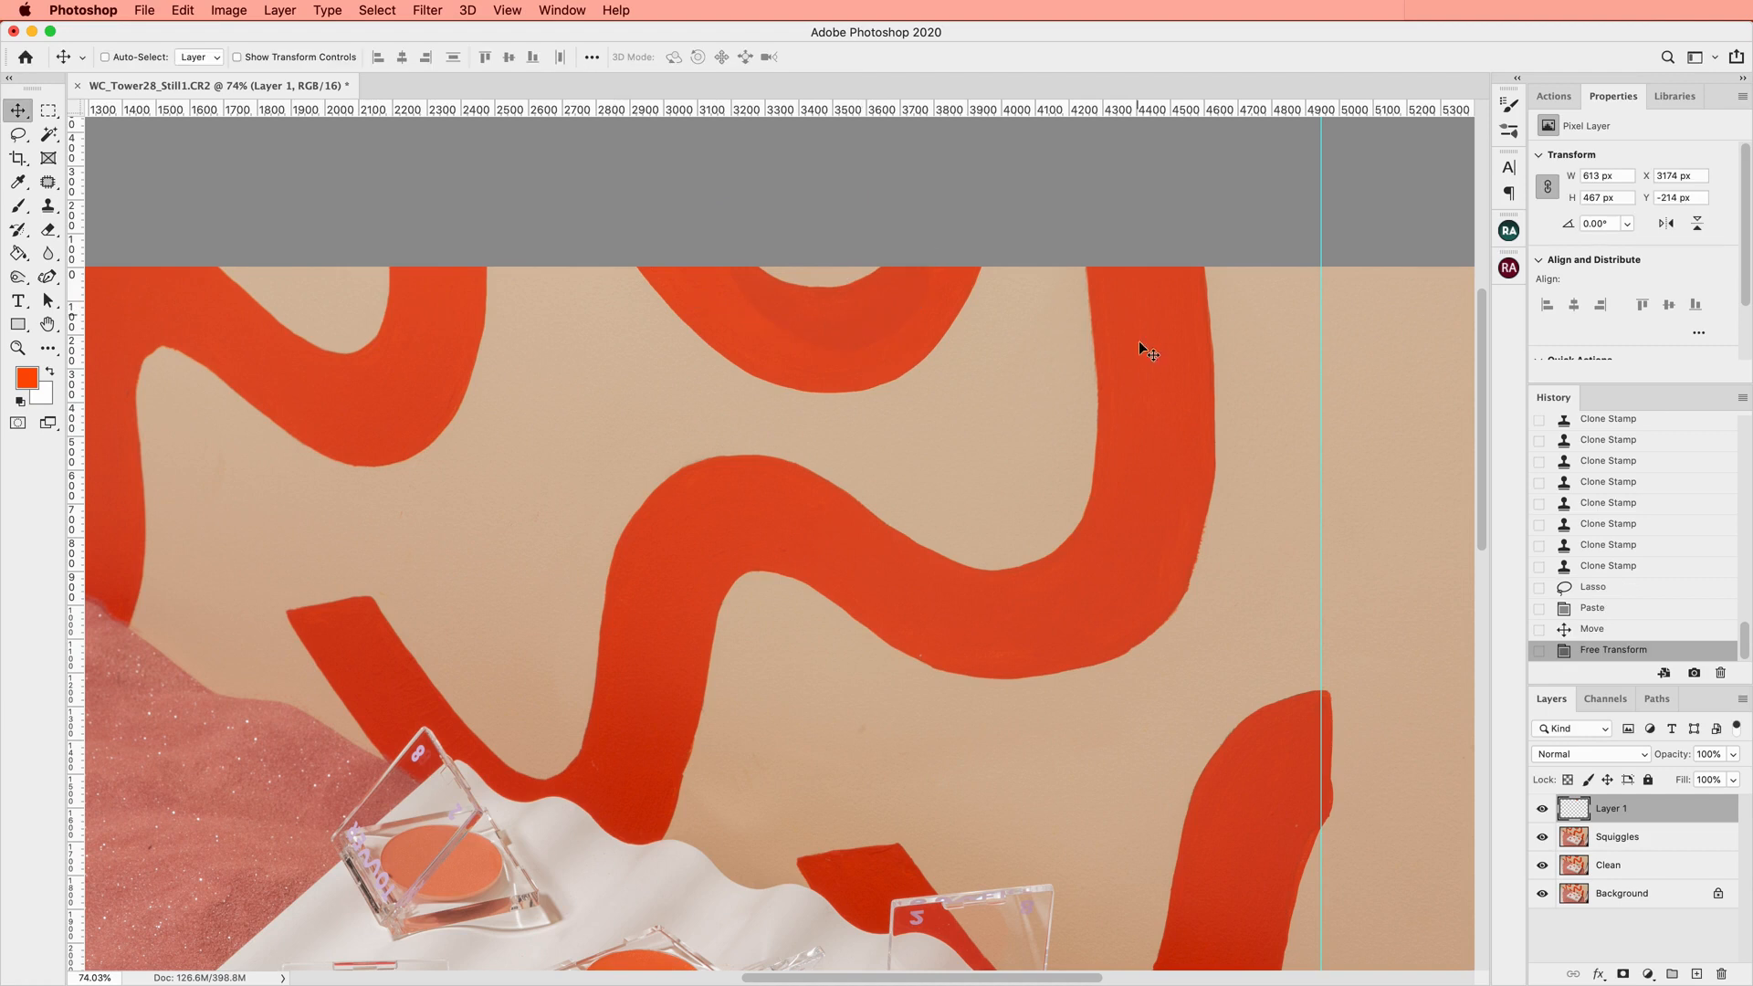
Apply a Perspective transform to the copied curve so it follows the half-circle's shape
key("super+t")
right_click(844, 331)
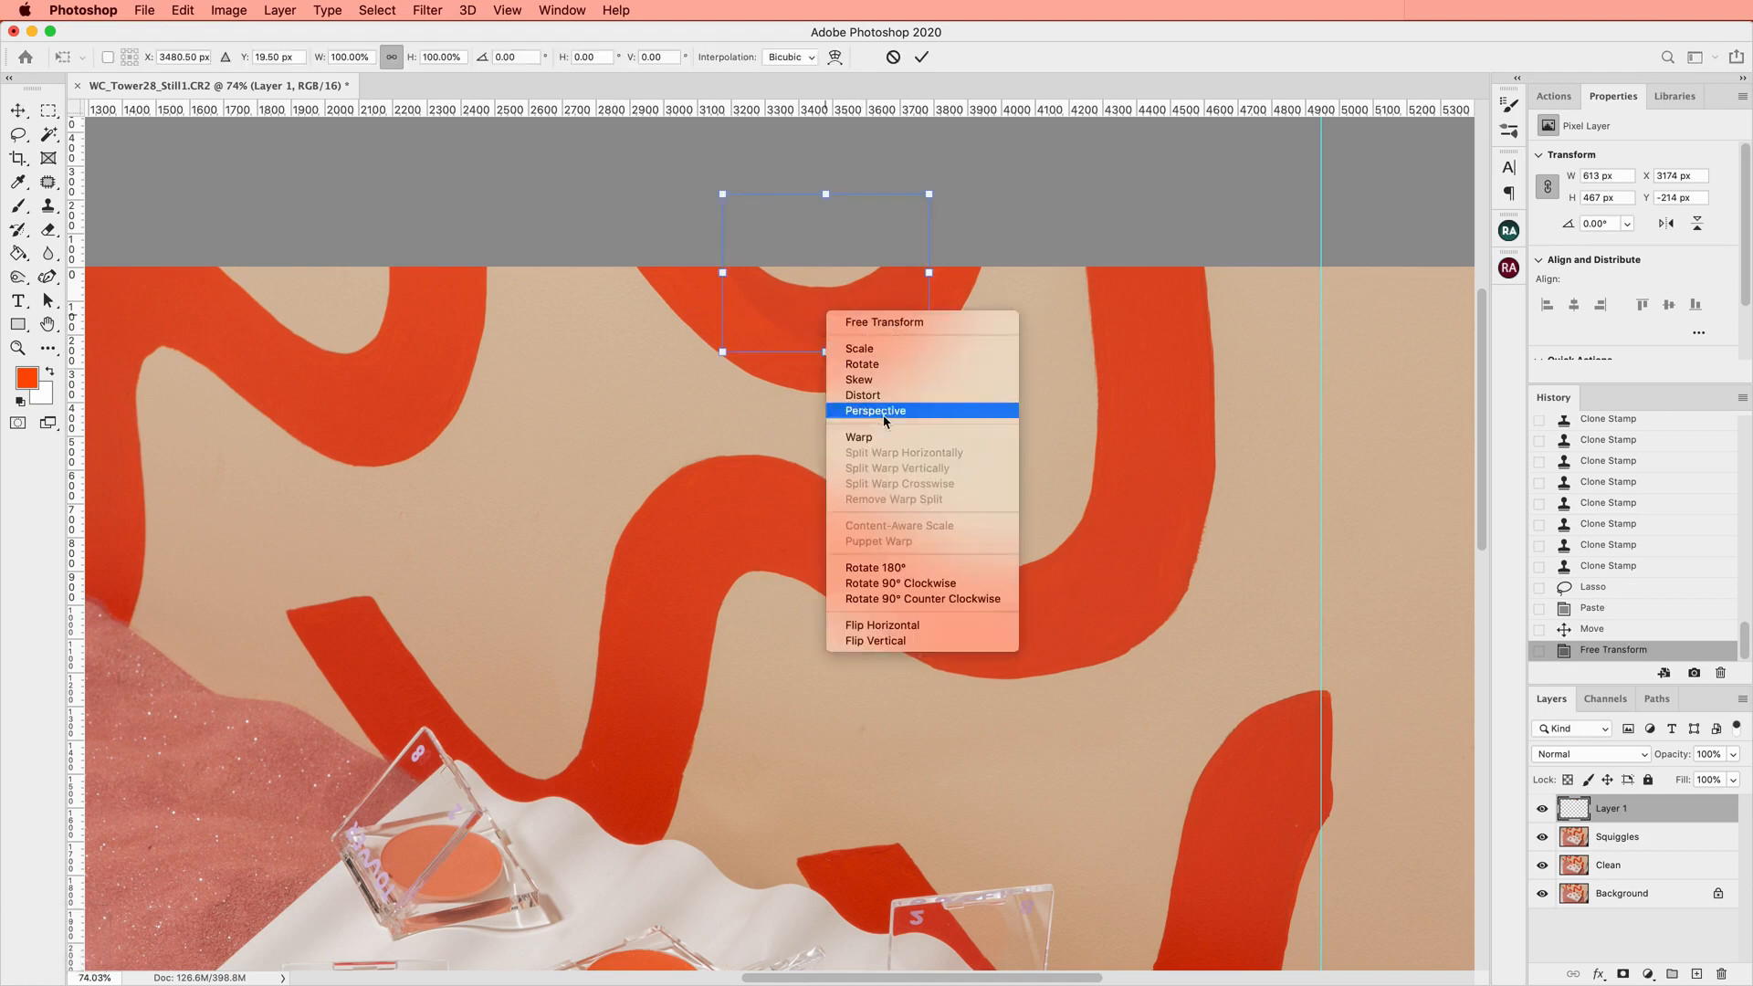
left_click(912, 411)
left_click_drag(736, 256, 746, 249)
key("Return")
Erase the copied curve's visible outer edge with a 100 px Eraser brush at 40% opacity to blend it into the red half-circle
key("e")
key("super+equal")
key("super+equal")
left_click_drag(1032, 327, 1032, 636)
key("super+equal")
left_click(18, 206)
left_click(49, 229)
key("bracketright")
key("bracketright")
key("bracketright")
key("bracketright")
key("bracketright")
key("bracketright")
key("bracketright")
left_click(131, 58)
left_click(255, 299)
left_click(148, 35)
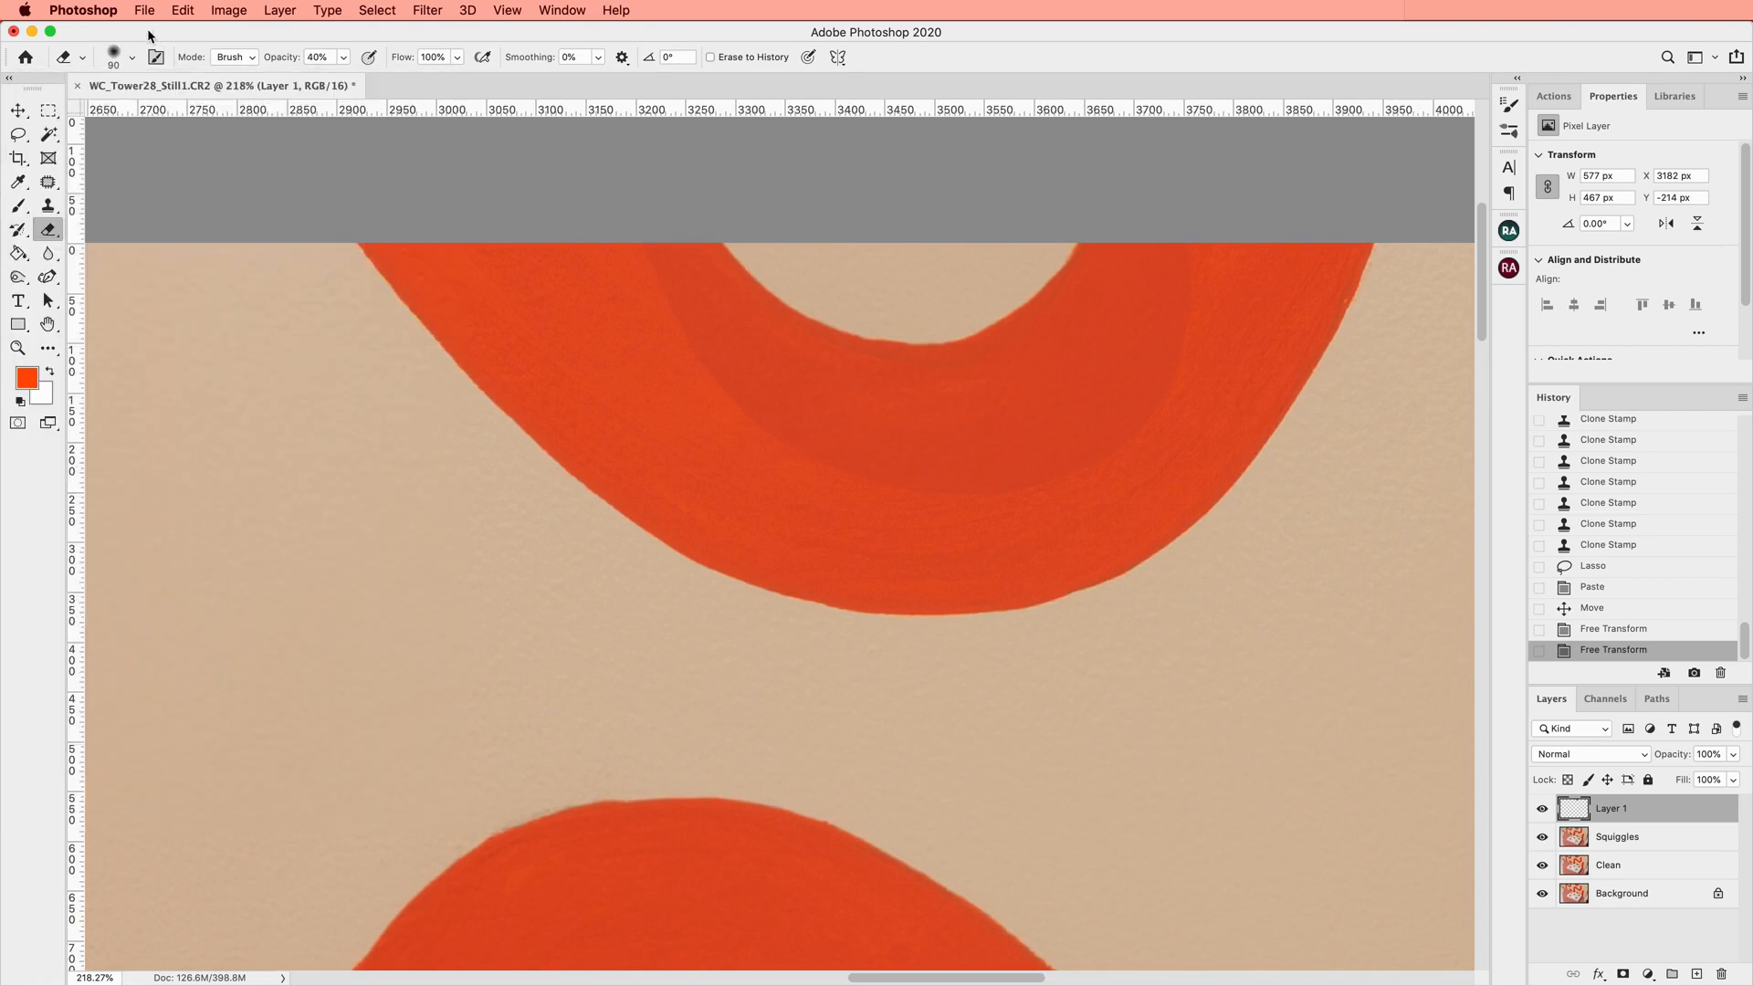
key("bracketright")
left_click(682, 336)
left_click(699, 373)
left_click(650, 297)
left_click(674, 345)
left_click(708, 393)
left_click(730, 415)
left_click(784, 453)
left_click(844, 486)
left_click(908, 504)
left_click(976, 500)
left_click(1041, 479)
left_click(1098, 440)
left_click(1161, 337)
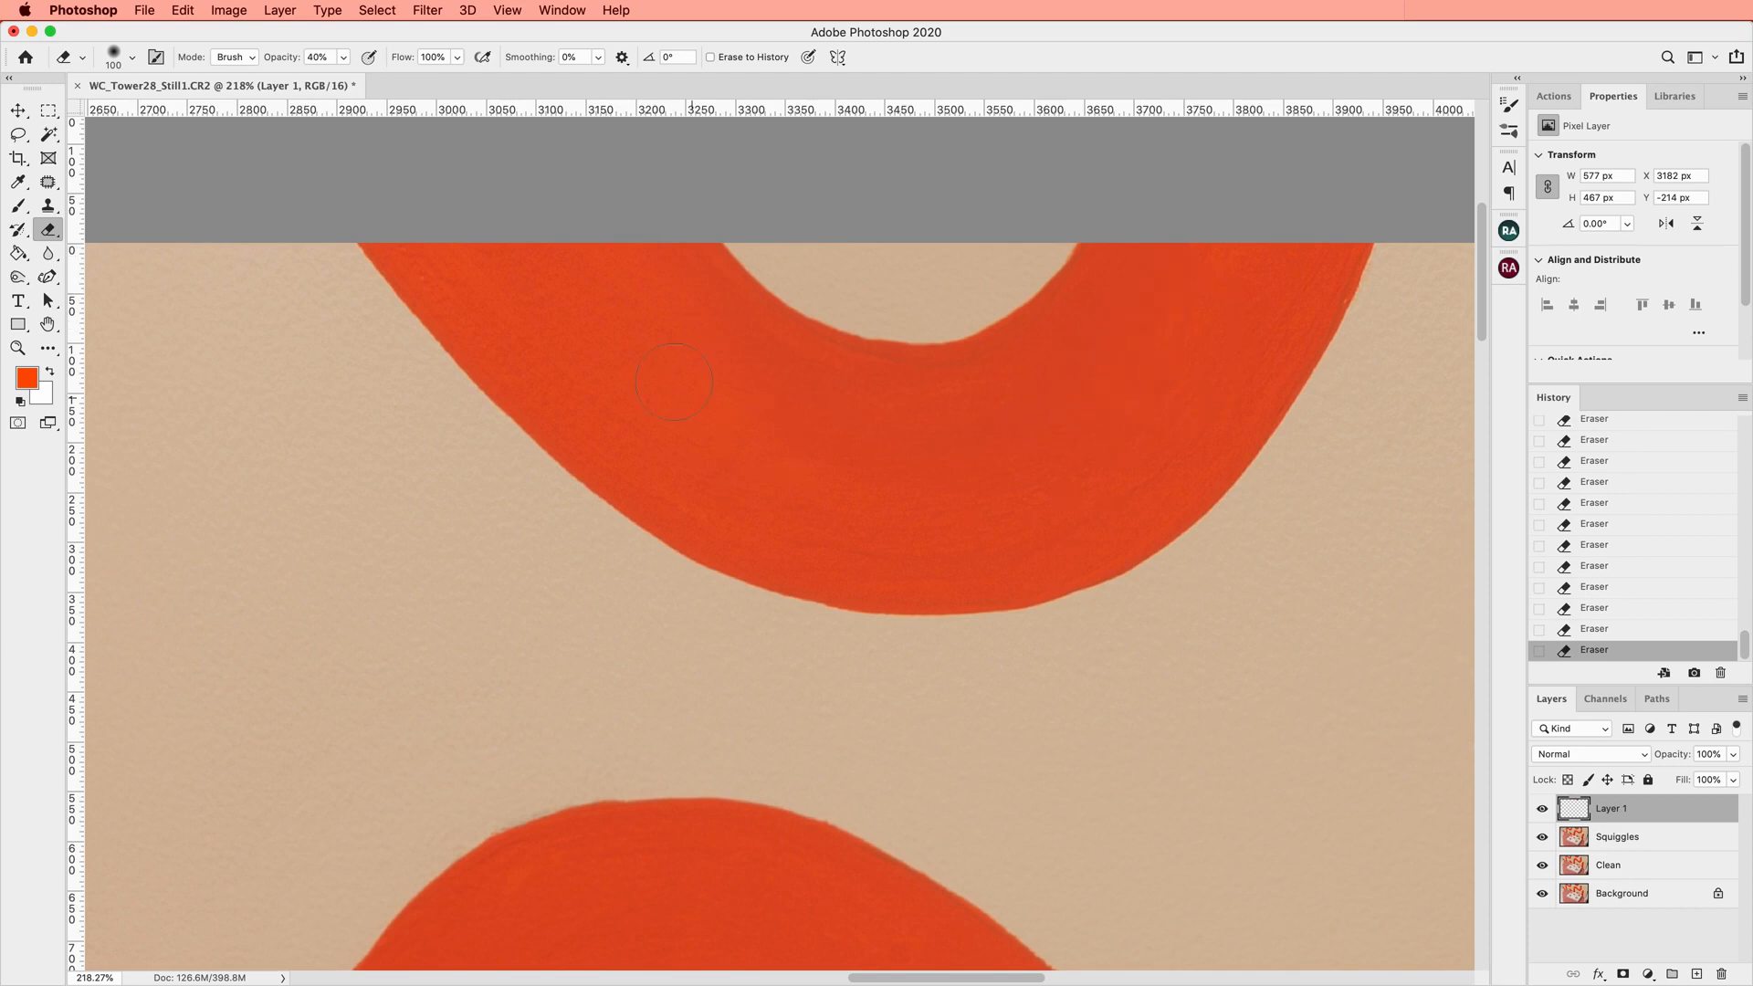
Merge the blended curve layer down into the Squiggles layer
scroll(1216, 527, "down", 10)
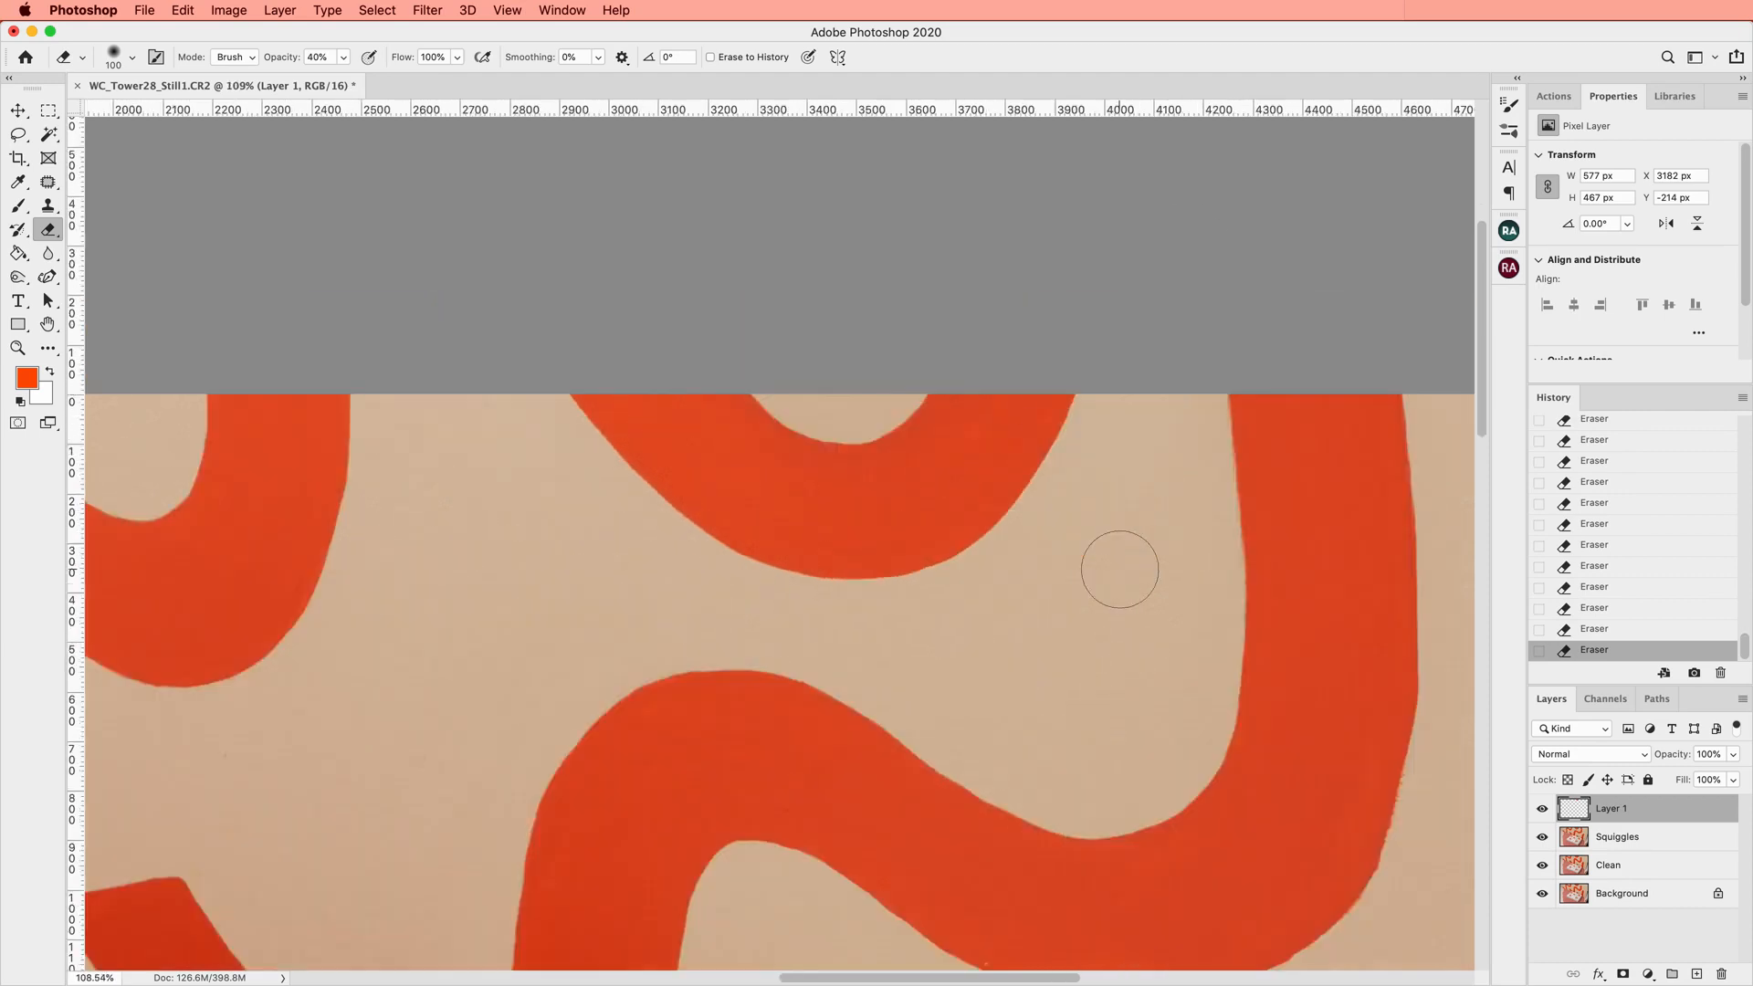
scroll(1147, 687, "up", 3)
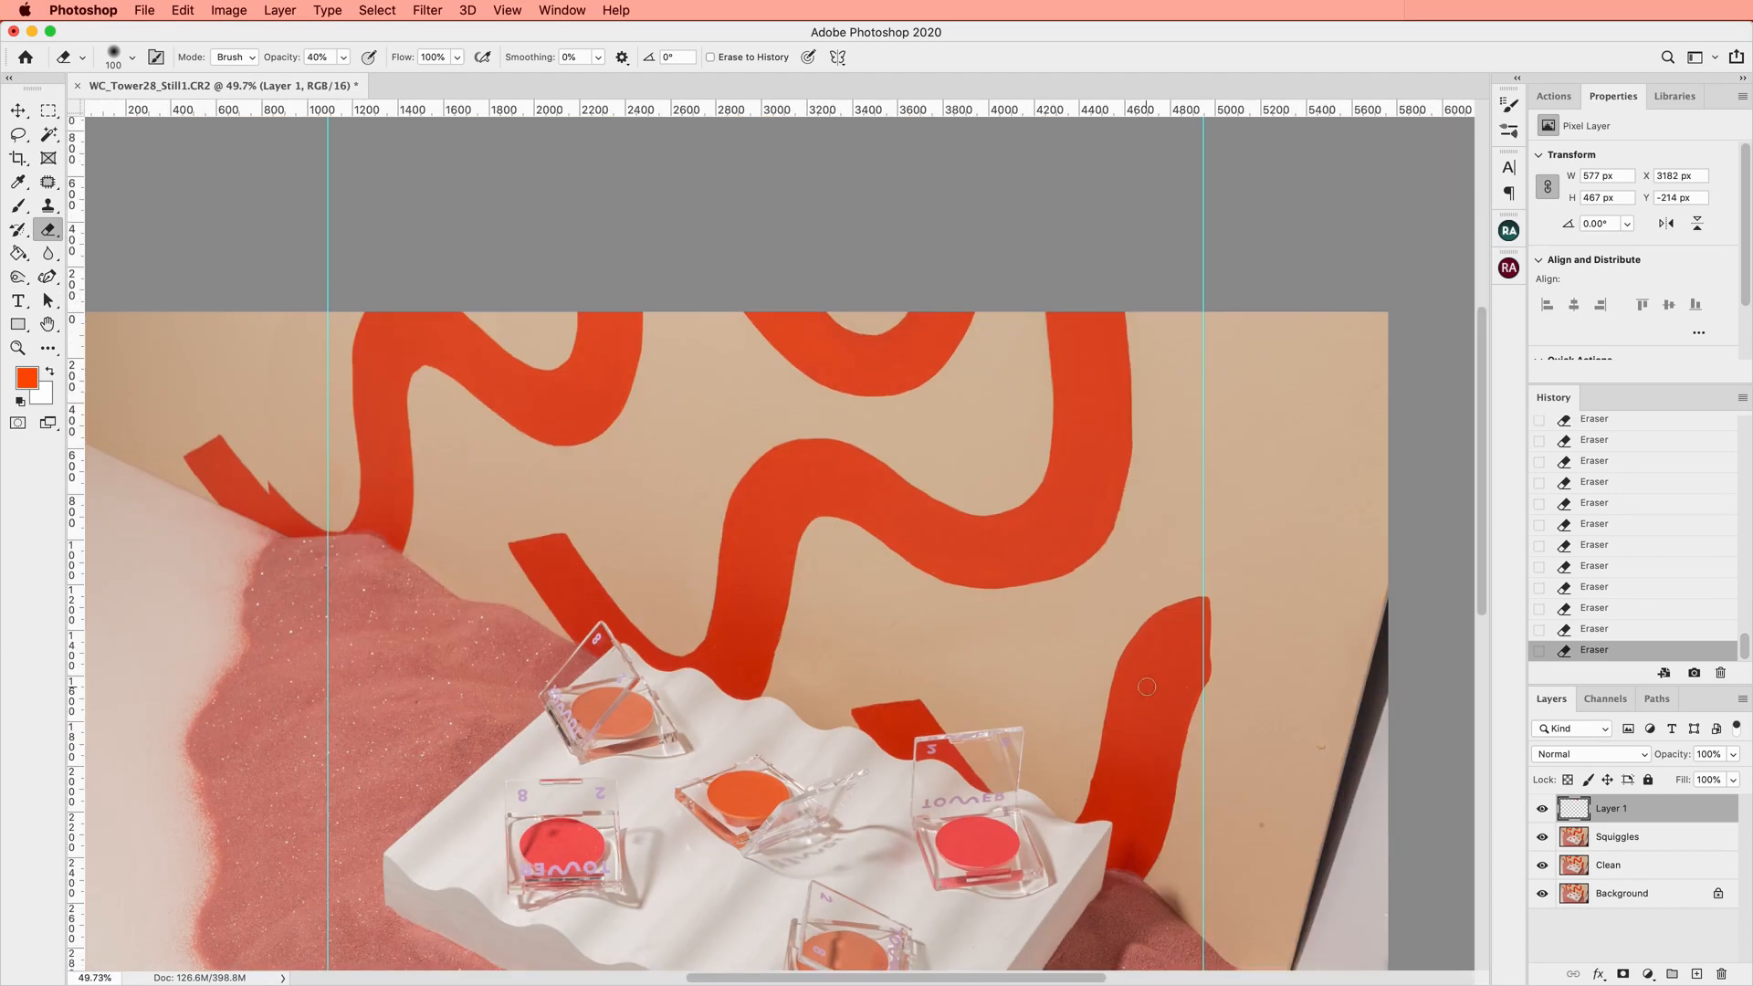
right_click(1677, 813)
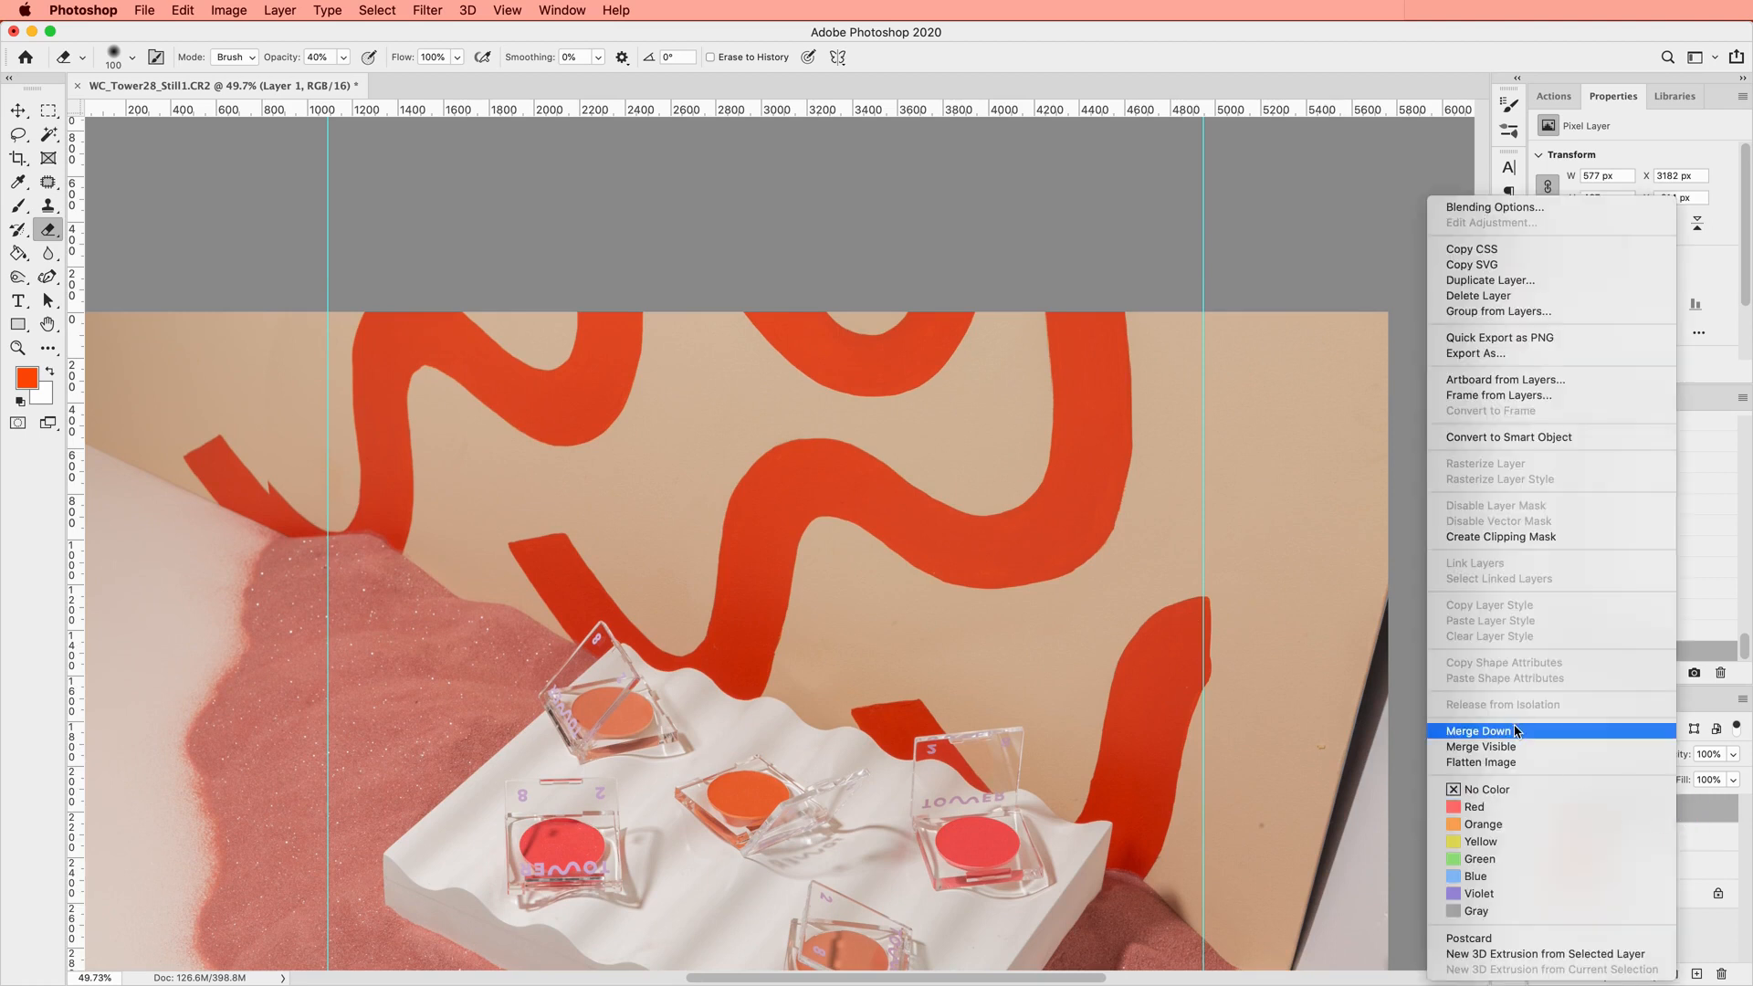
left_click(1479, 731)
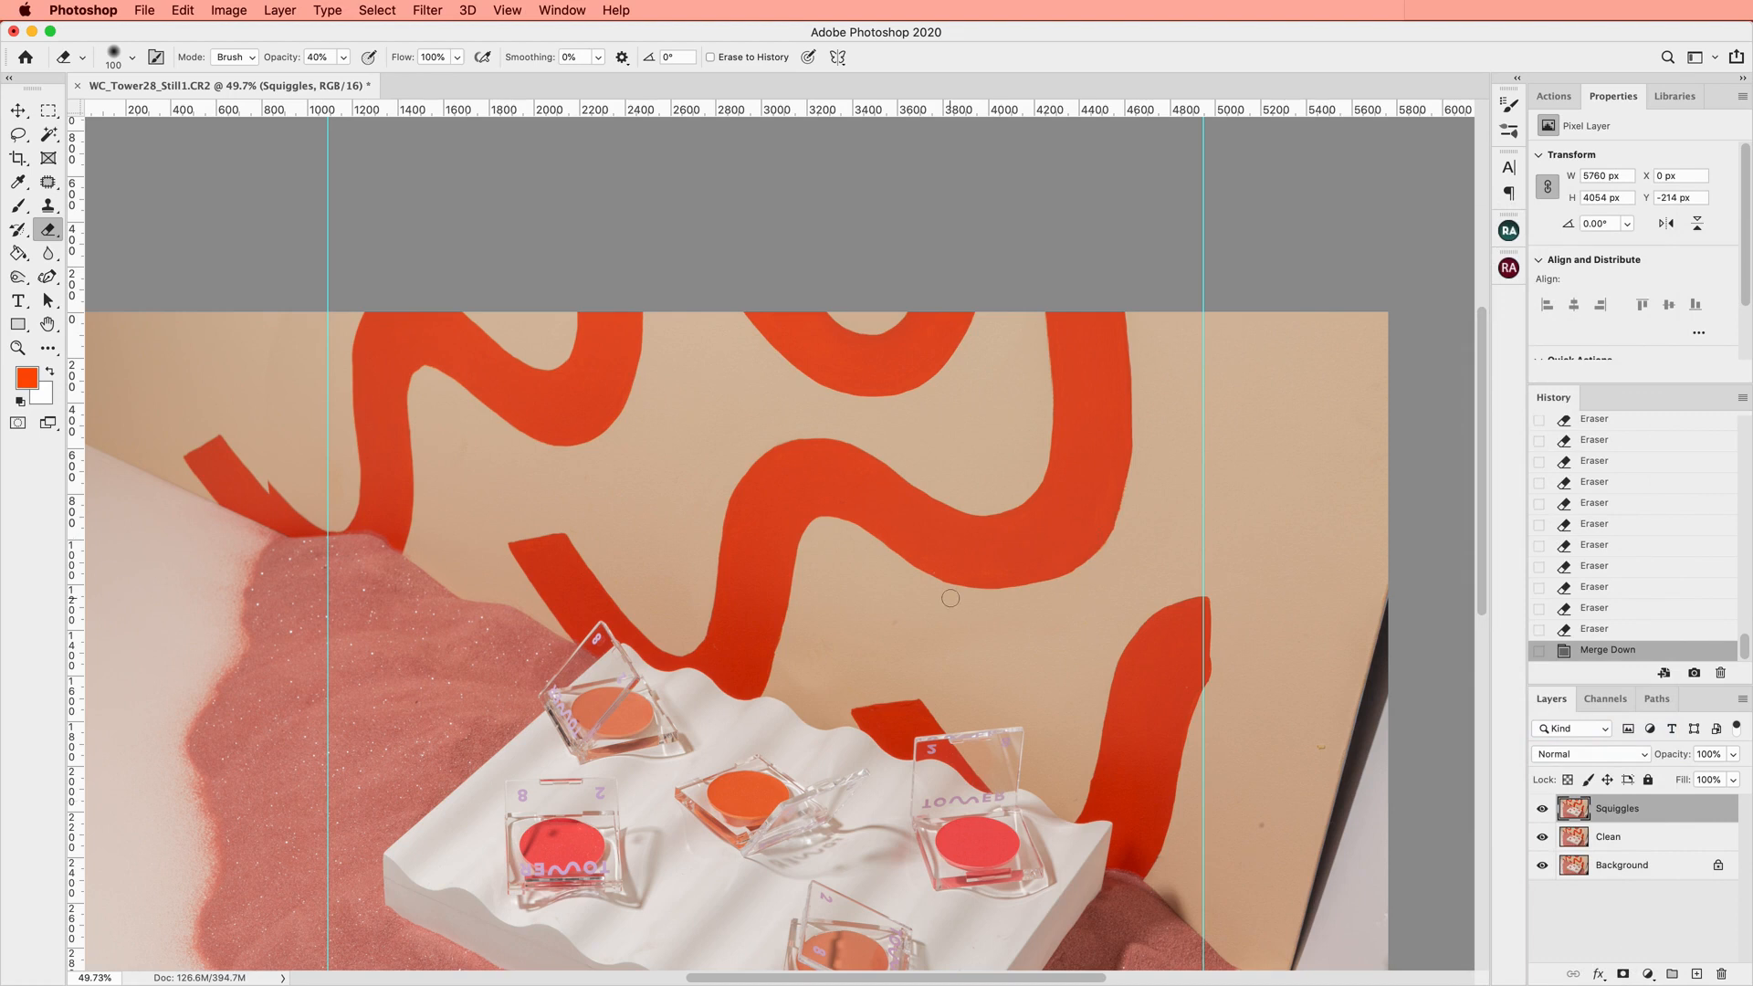
Switch from the Eraser to the Patch tool
scroll(879, 545, "down", 5)
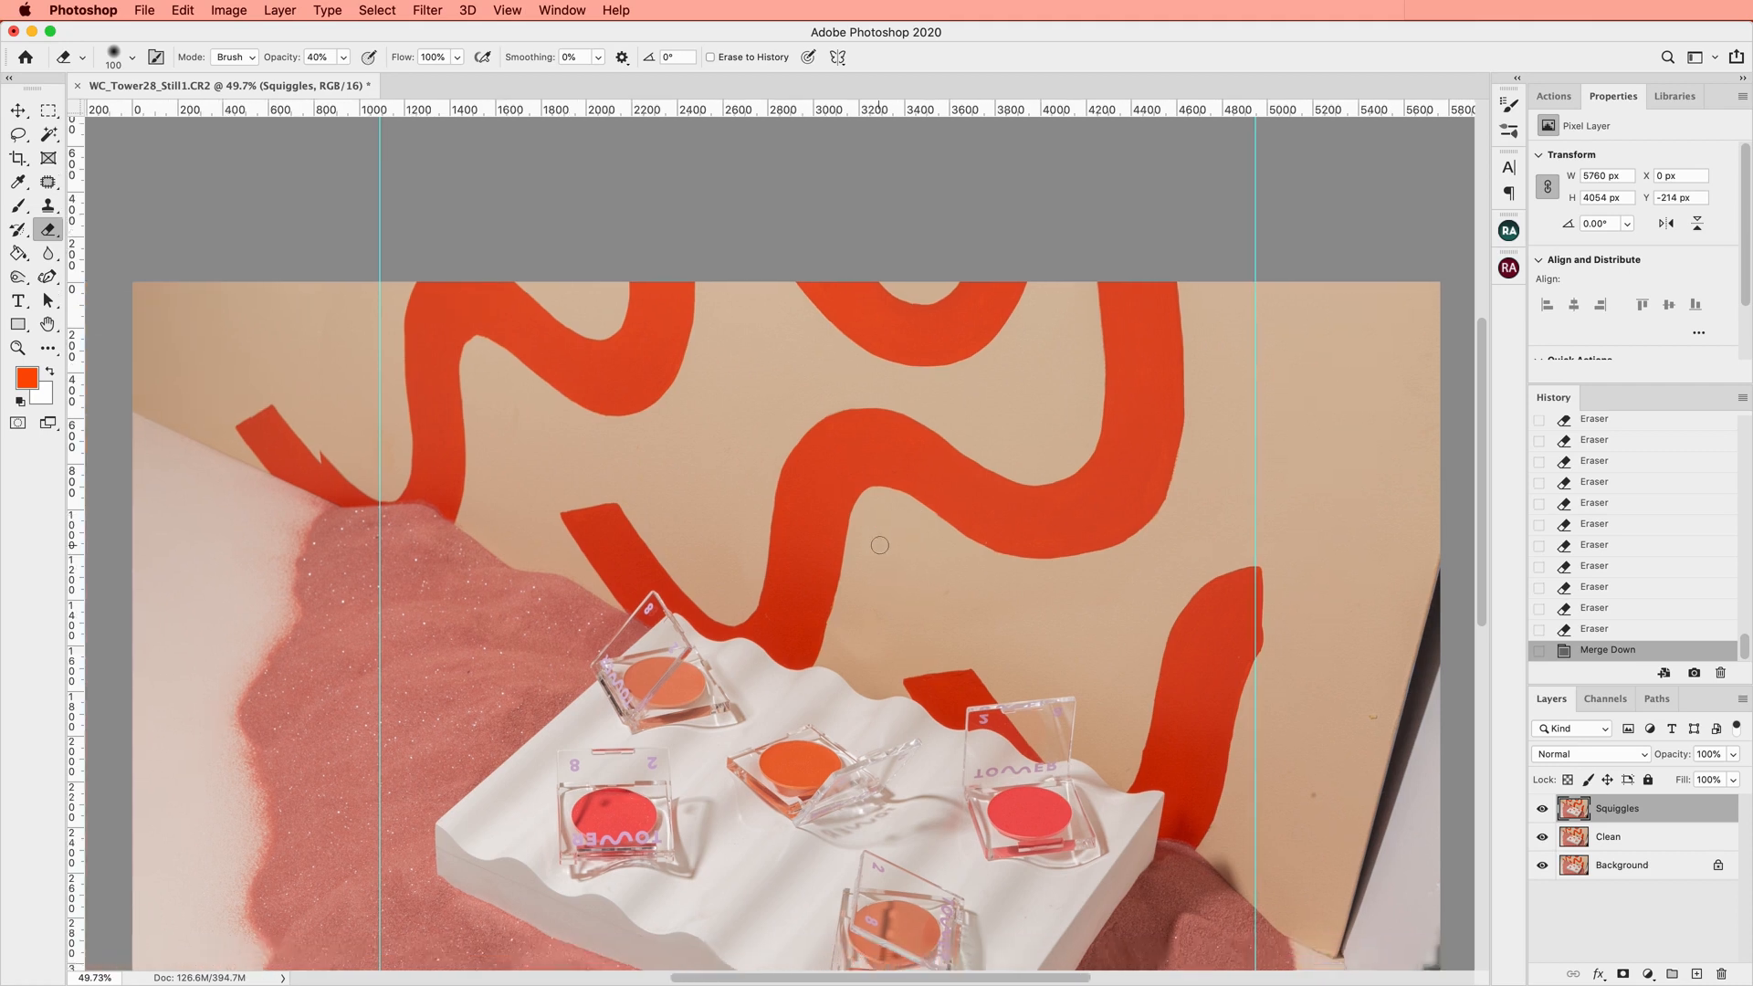
scroll(879, 546, "down", 2)
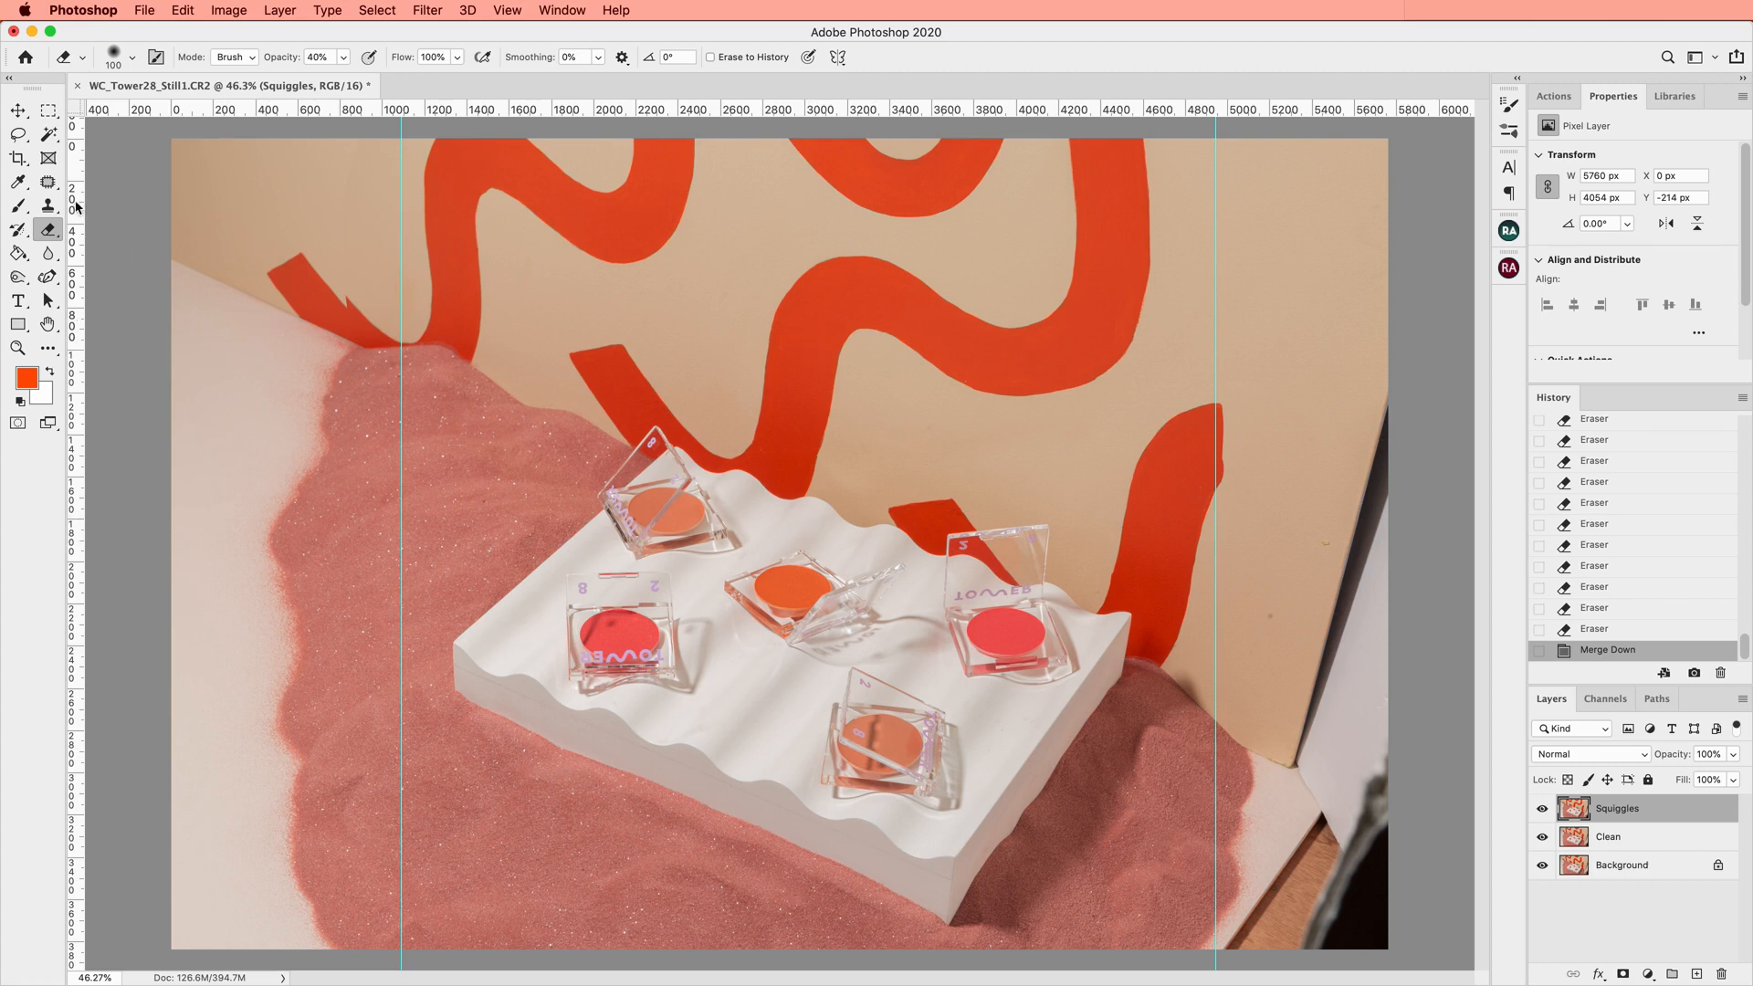
left_click(50, 183)
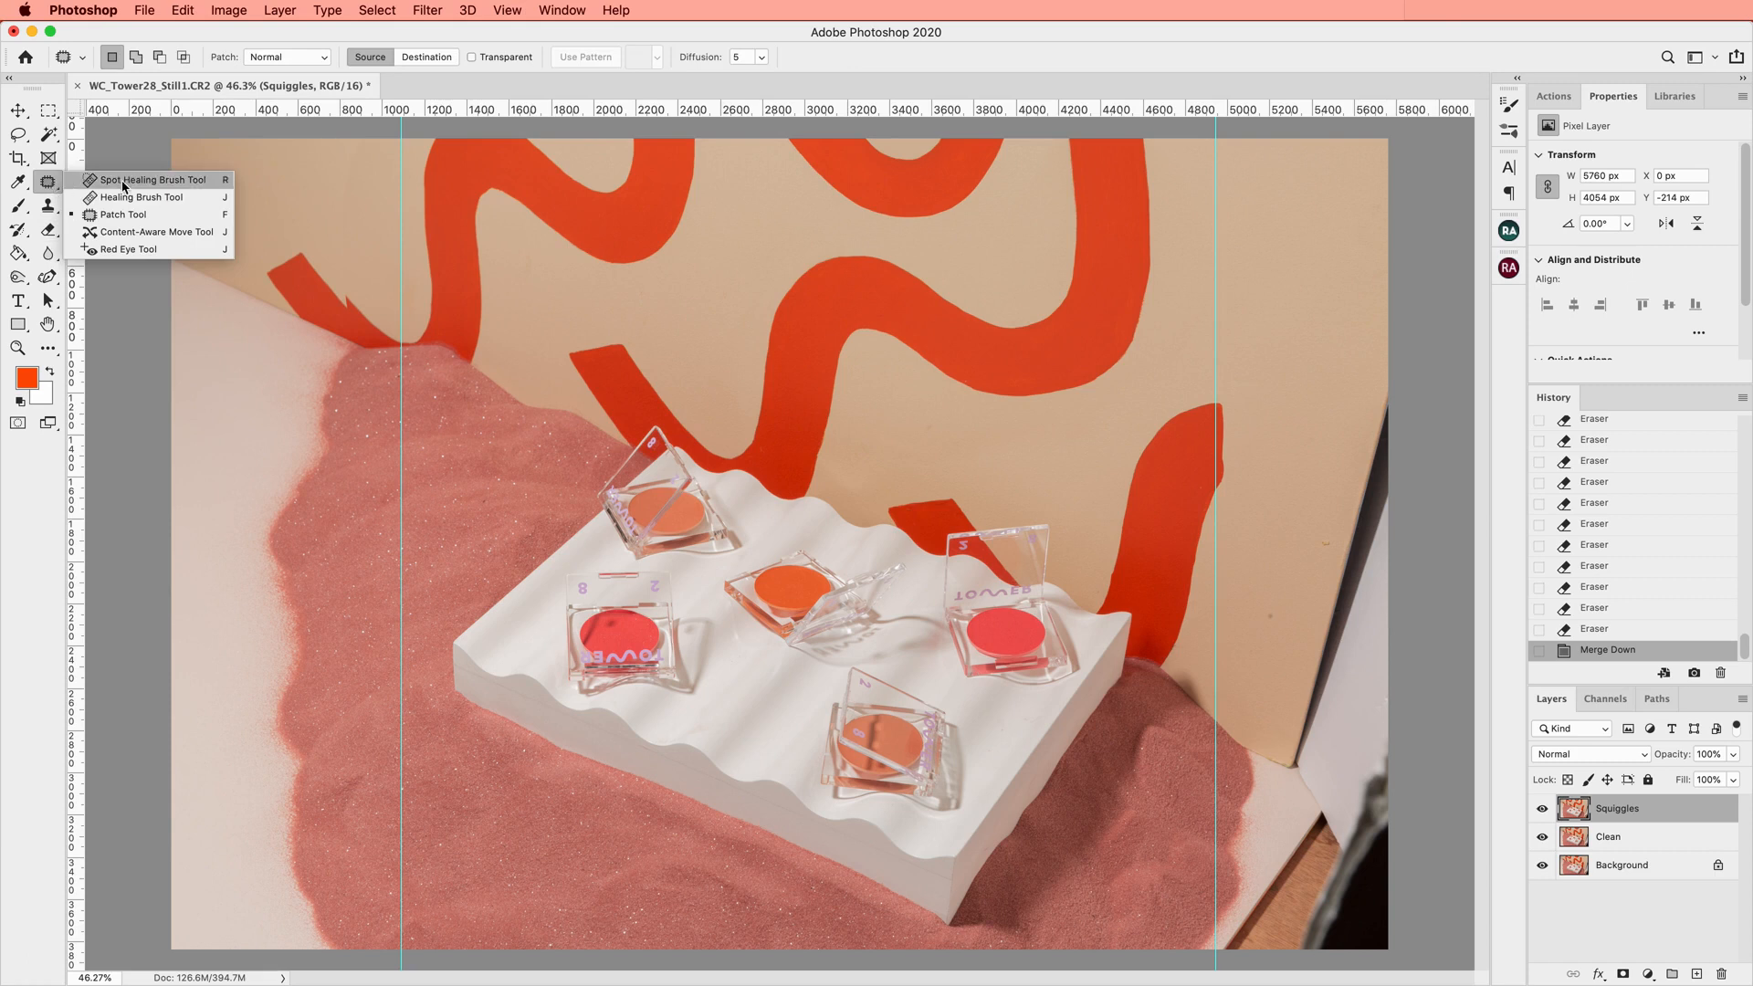
left_click(49, 206)
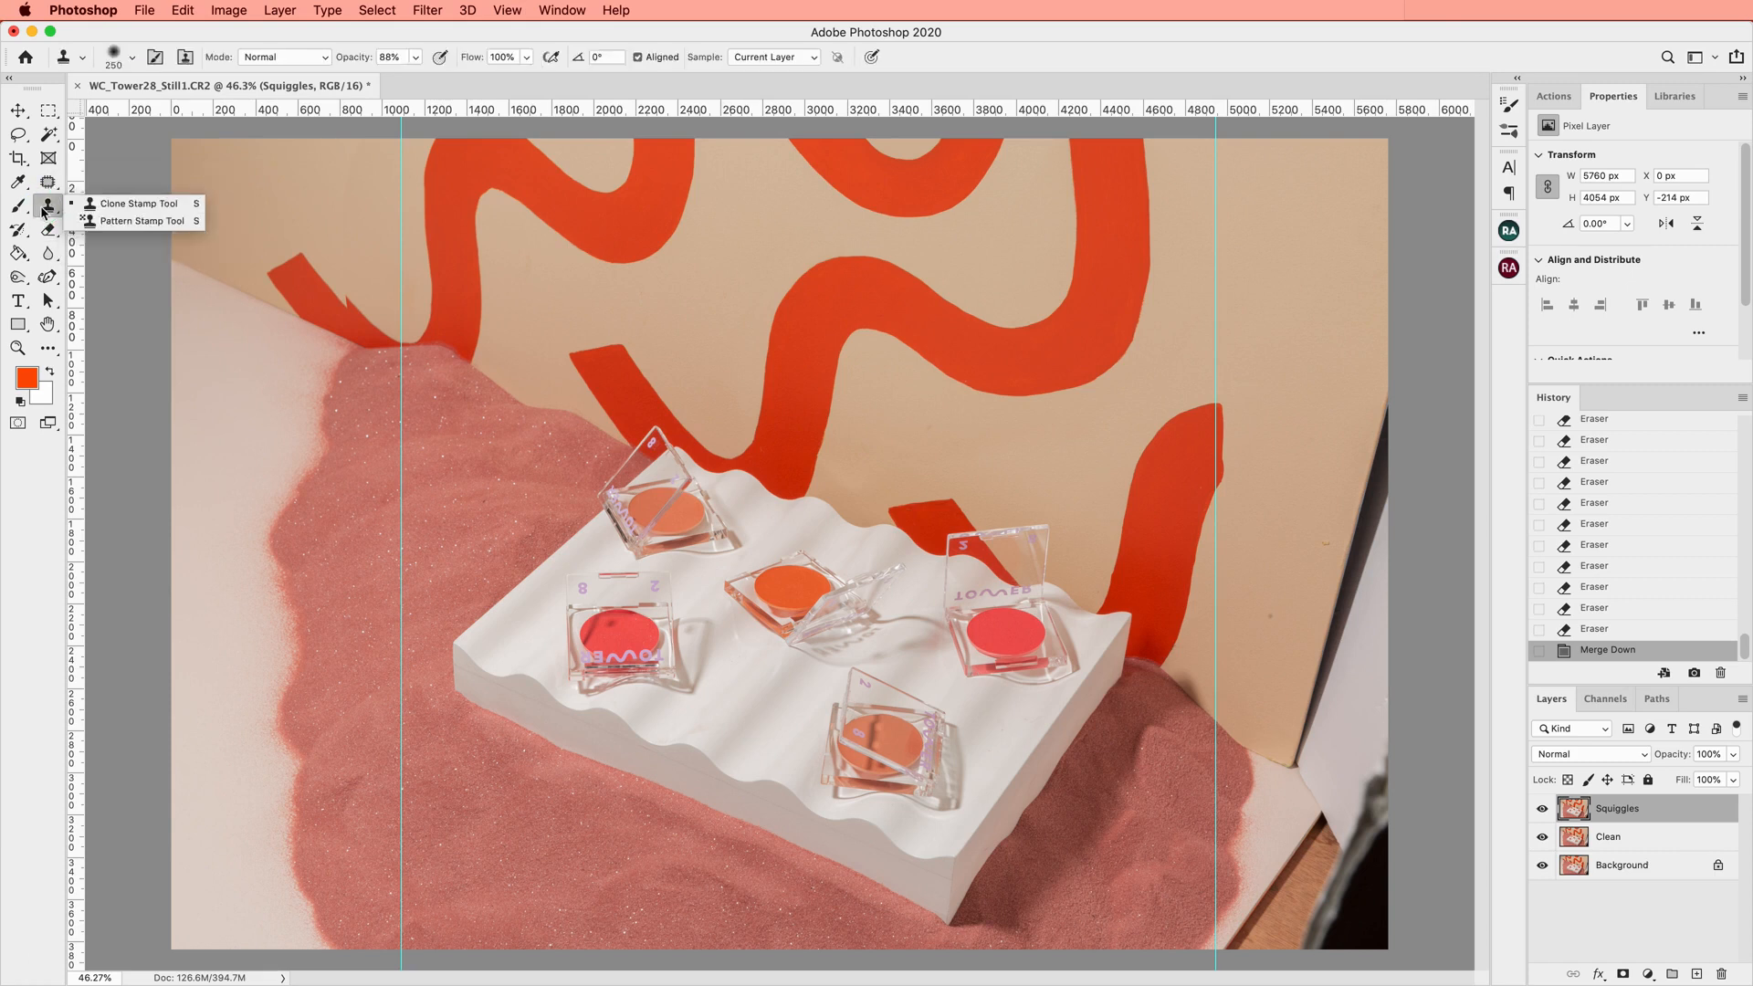
left_click(50, 183)
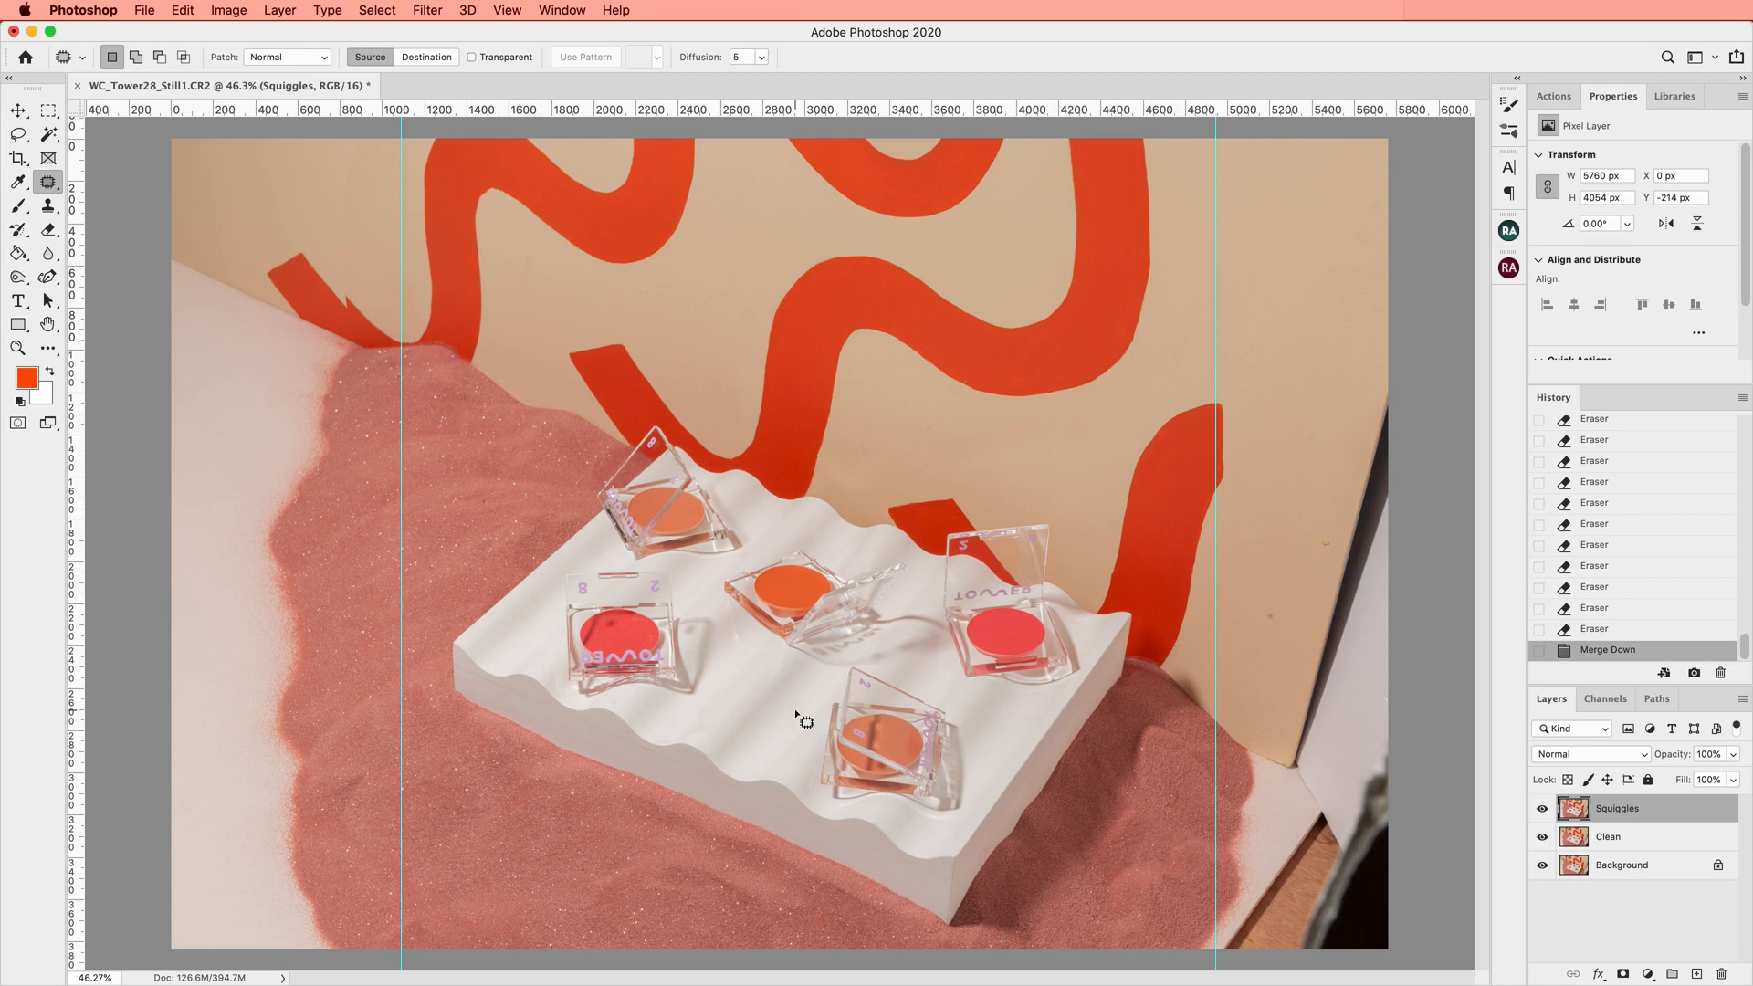
scroll(796, 713, "up", 10)
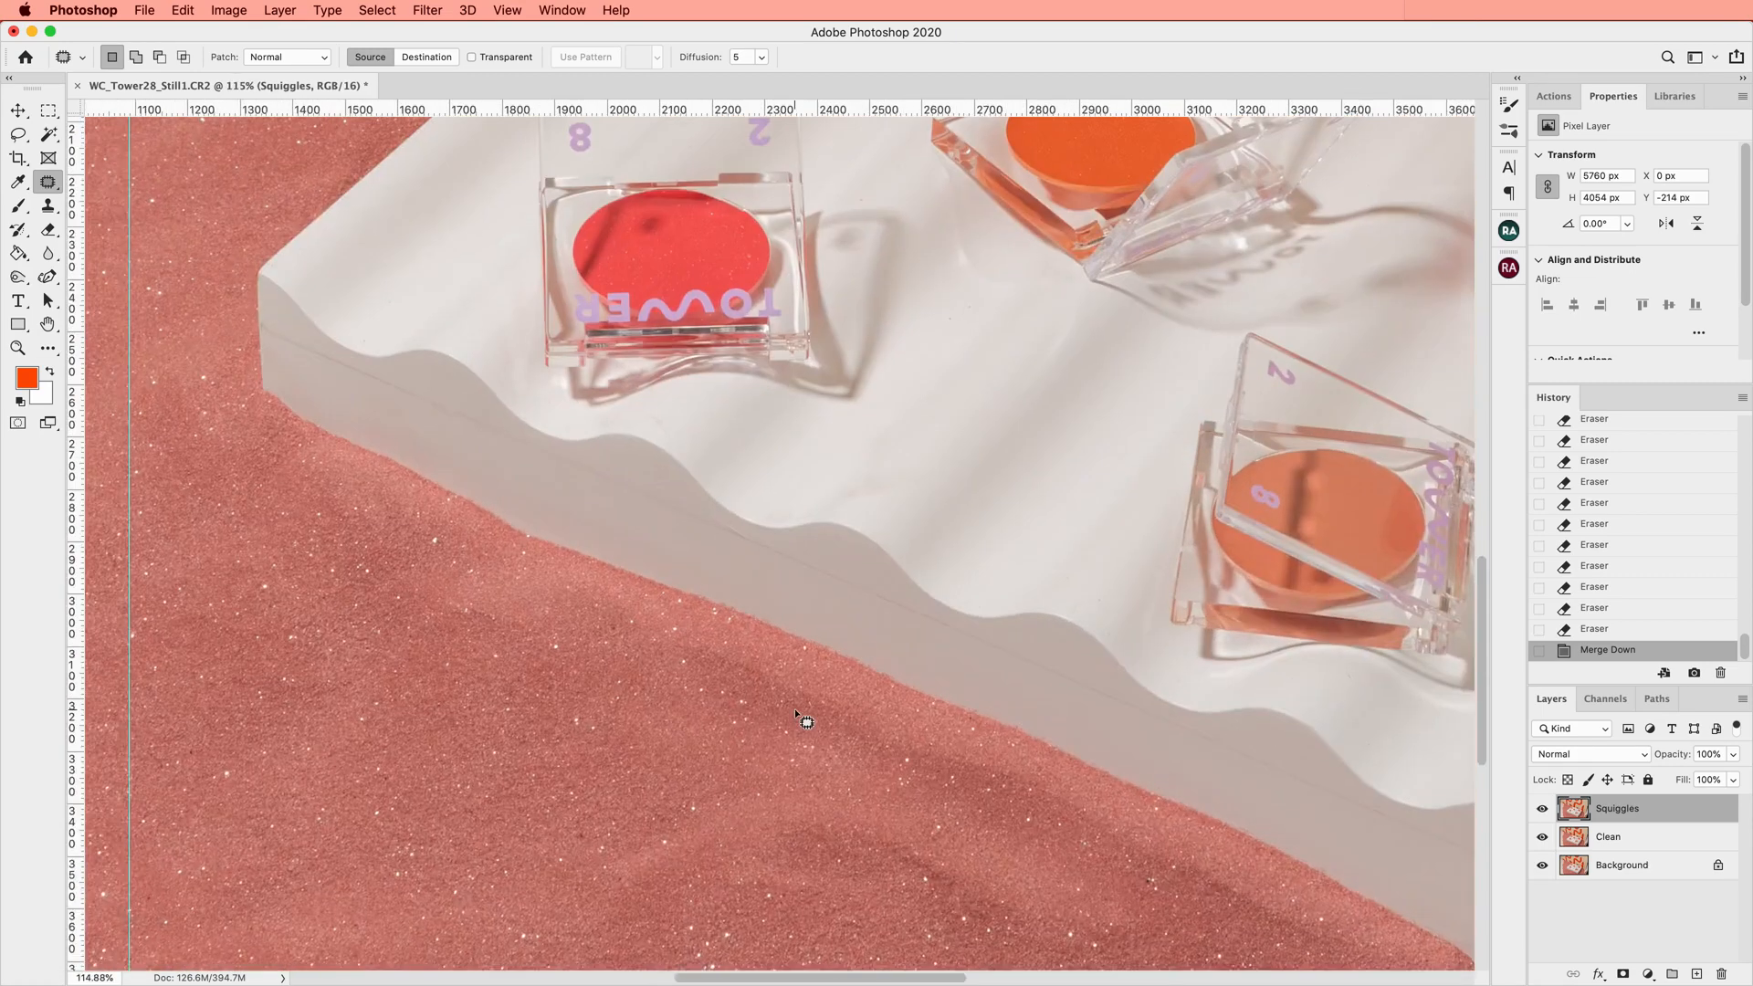
scroll(796, 713, "up", 4)
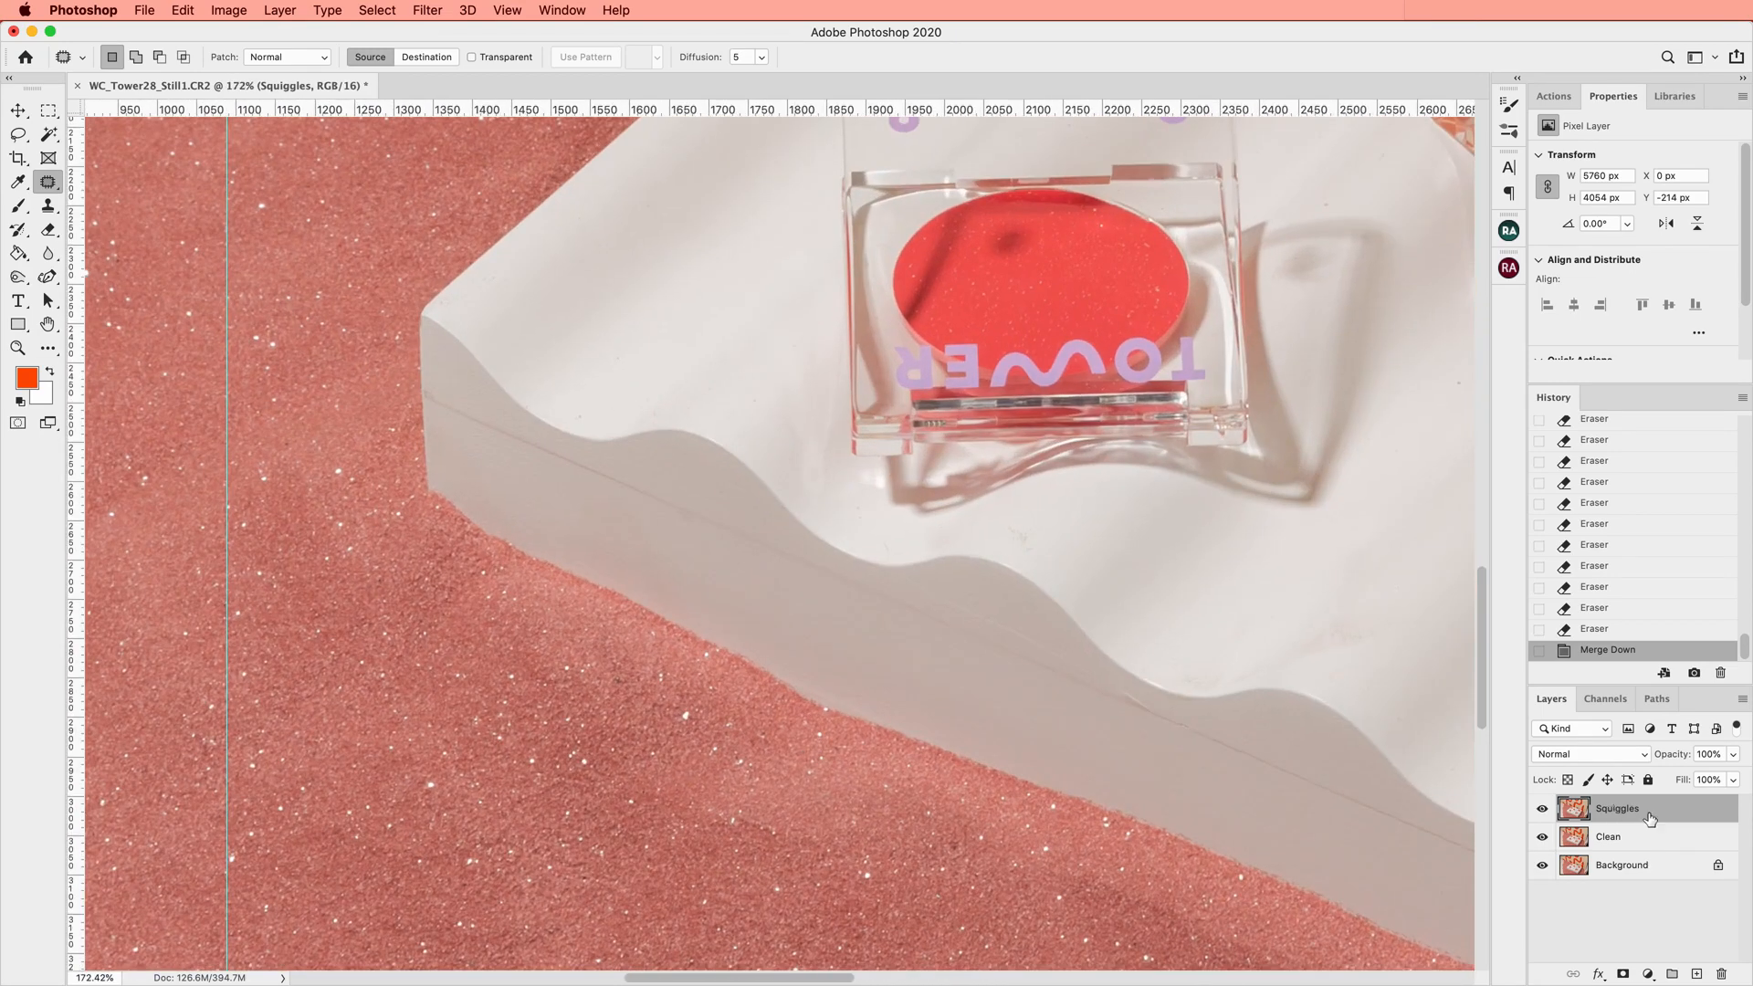
Compare the image with the Squiggles layer hidden and shown, both close up and in full view
left_click(1542, 809)
left_click(1542, 810)
scroll(1296, 747, "down", 12)
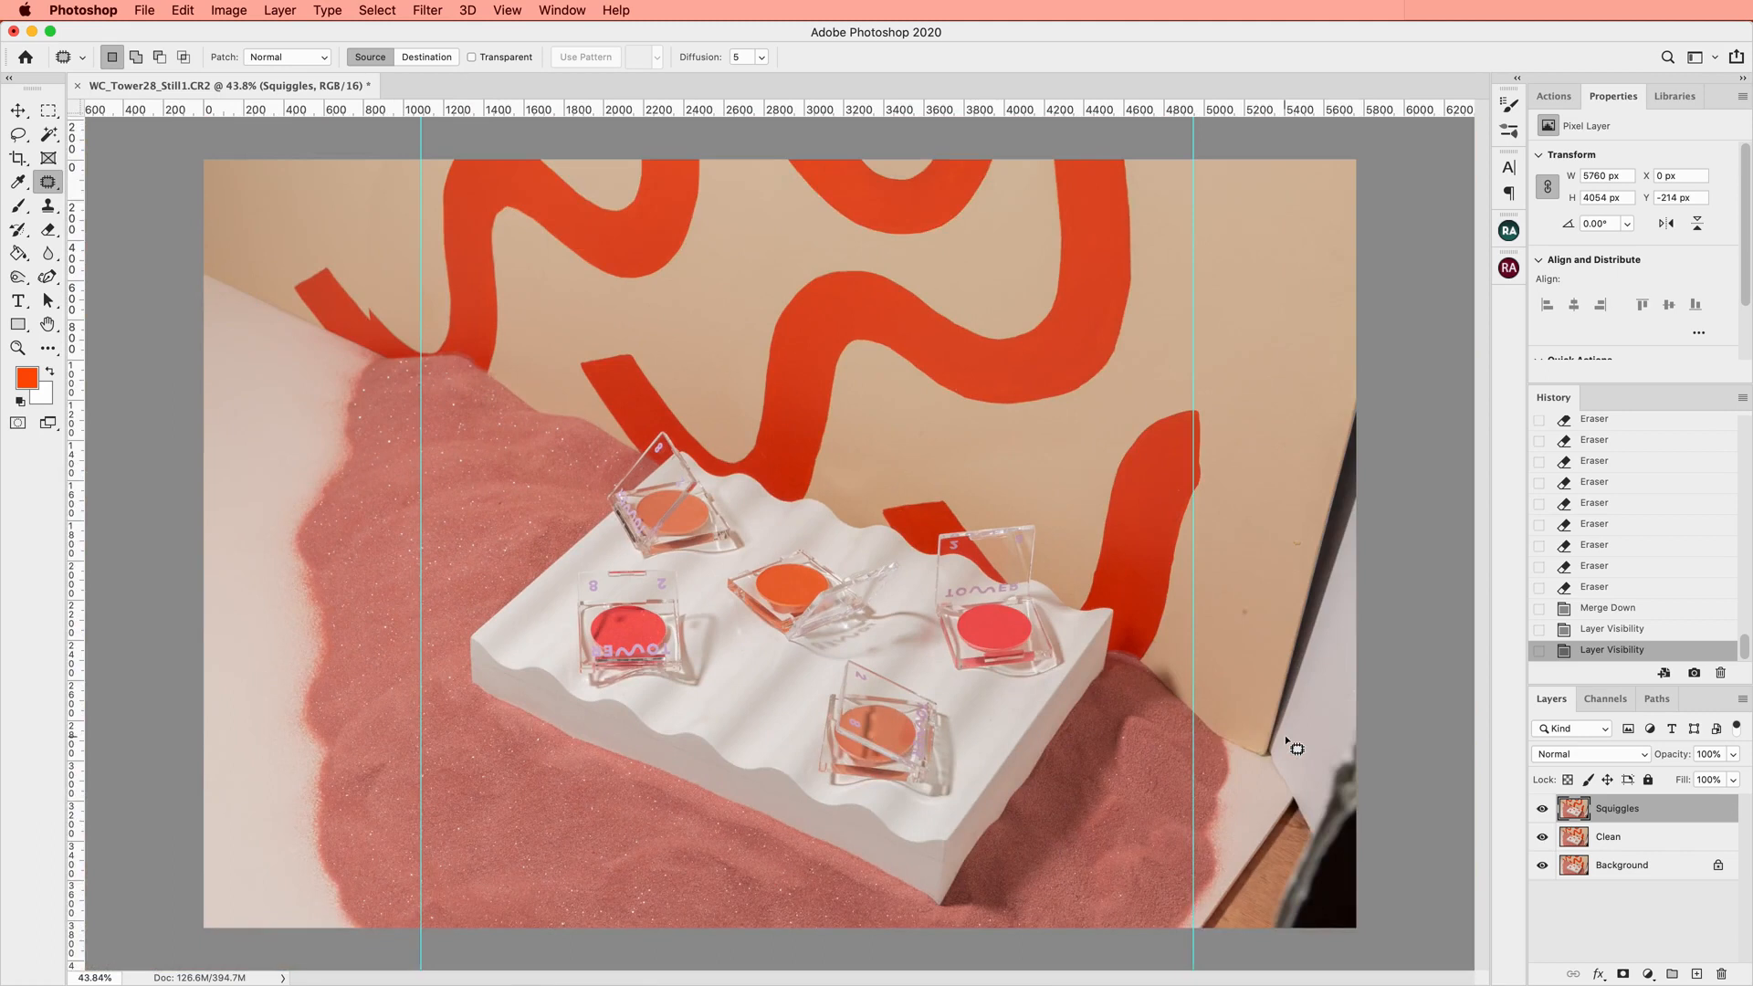
left_click(1543, 809)
left_click(1542, 809)
left_click(1543, 809)
left_click(1543, 810)
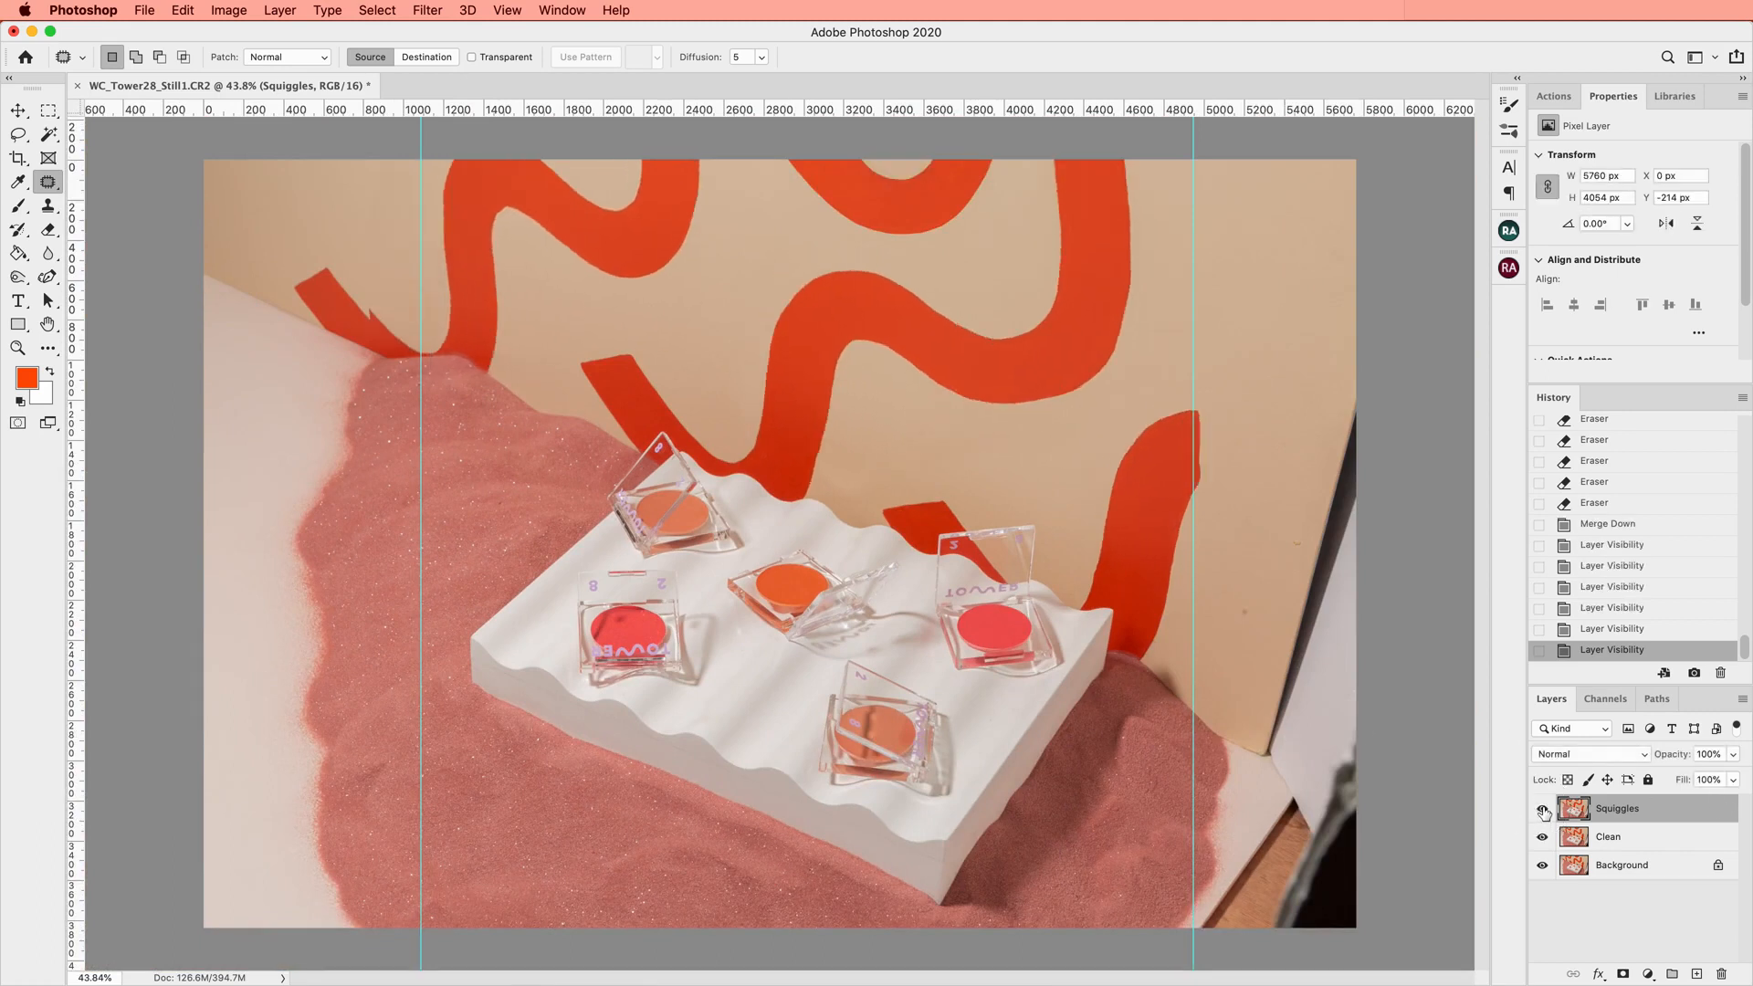
left_click(1543, 810)
left_click(1545, 811)
Duplicate the Squiggles layer and name the copy Clean
key("super+j")
double_click(1624, 809)
type("Clean")
key("Return")
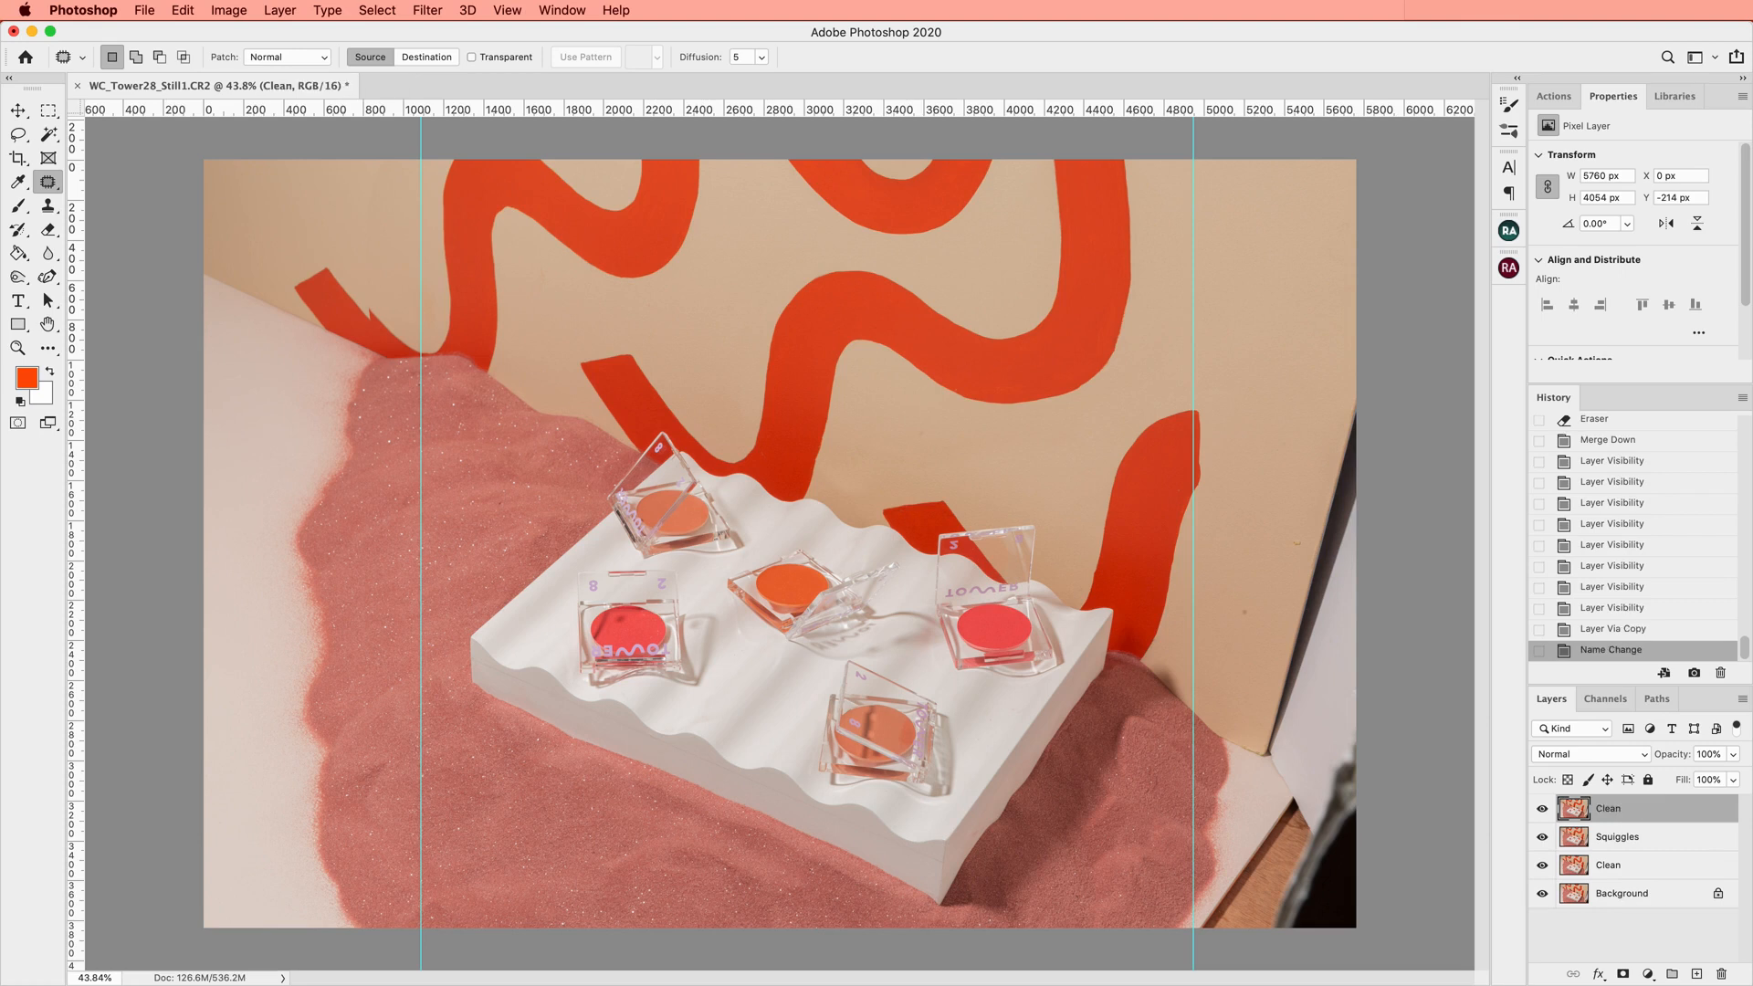
Patch out the crease along the left end of the white block's front side
scroll(771, 650, "up", 3)
scroll(771, 650, "up", 5)
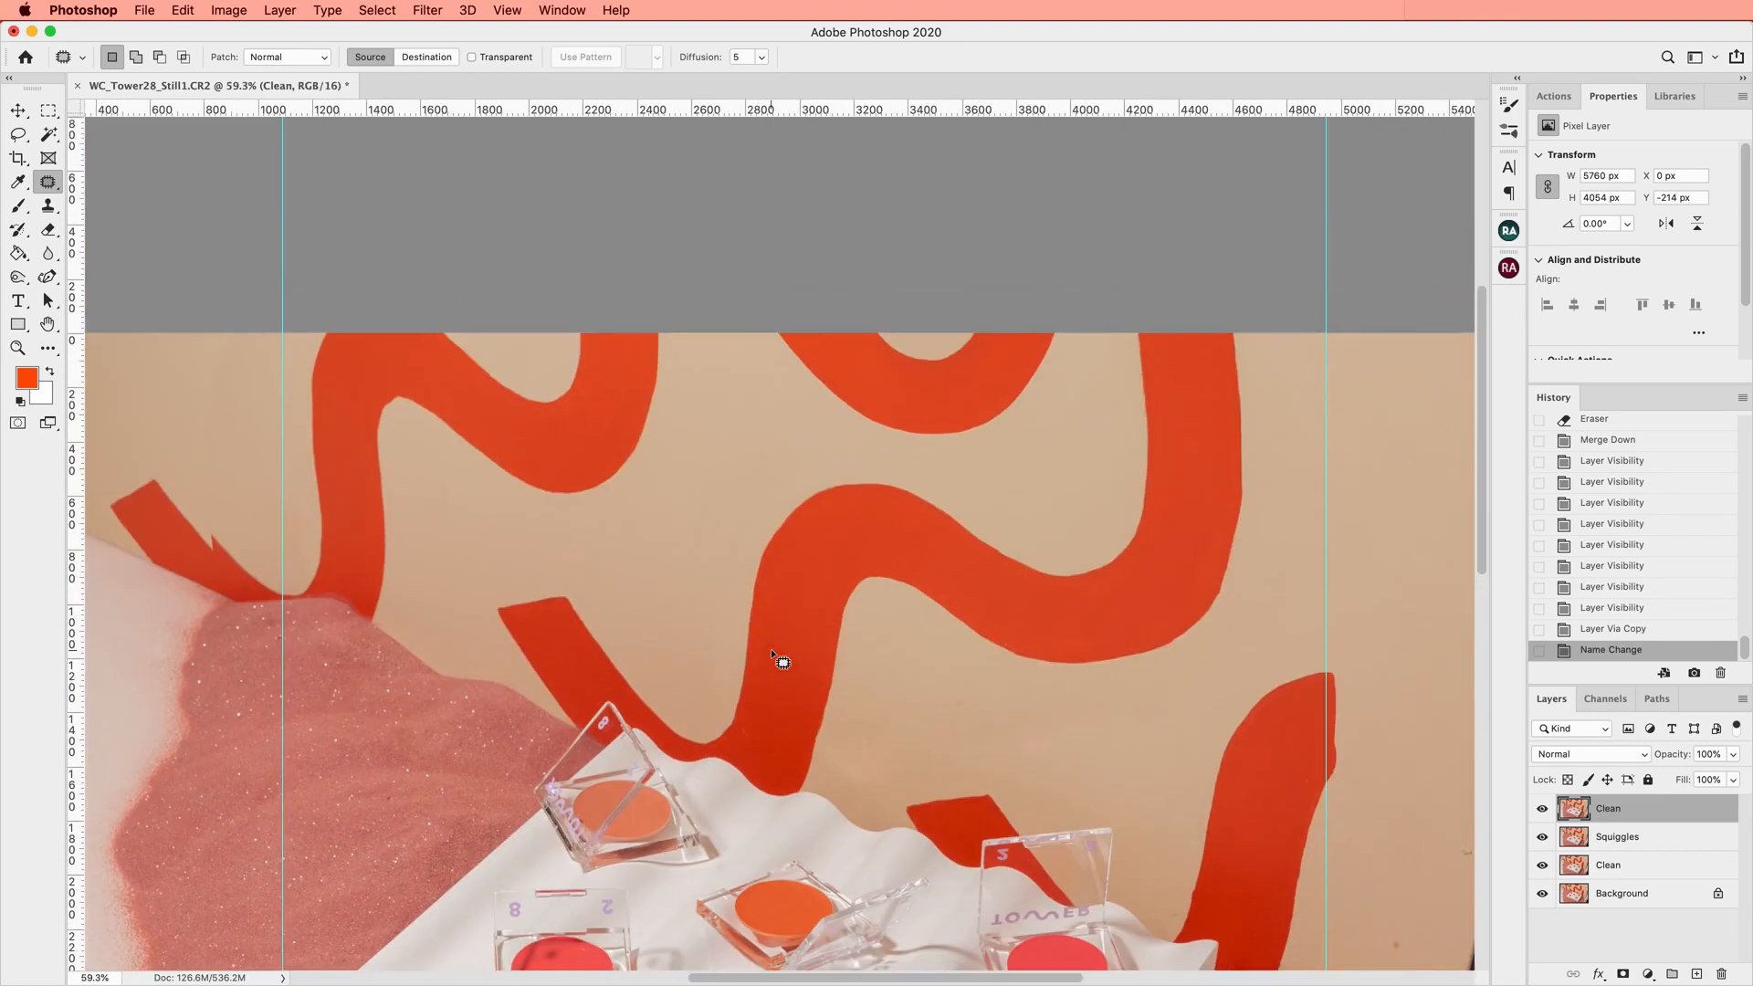
scroll(770, 650, "down", 5)
scroll(771, 650, "up", 5)
scroll(770, 650, "up", 4)
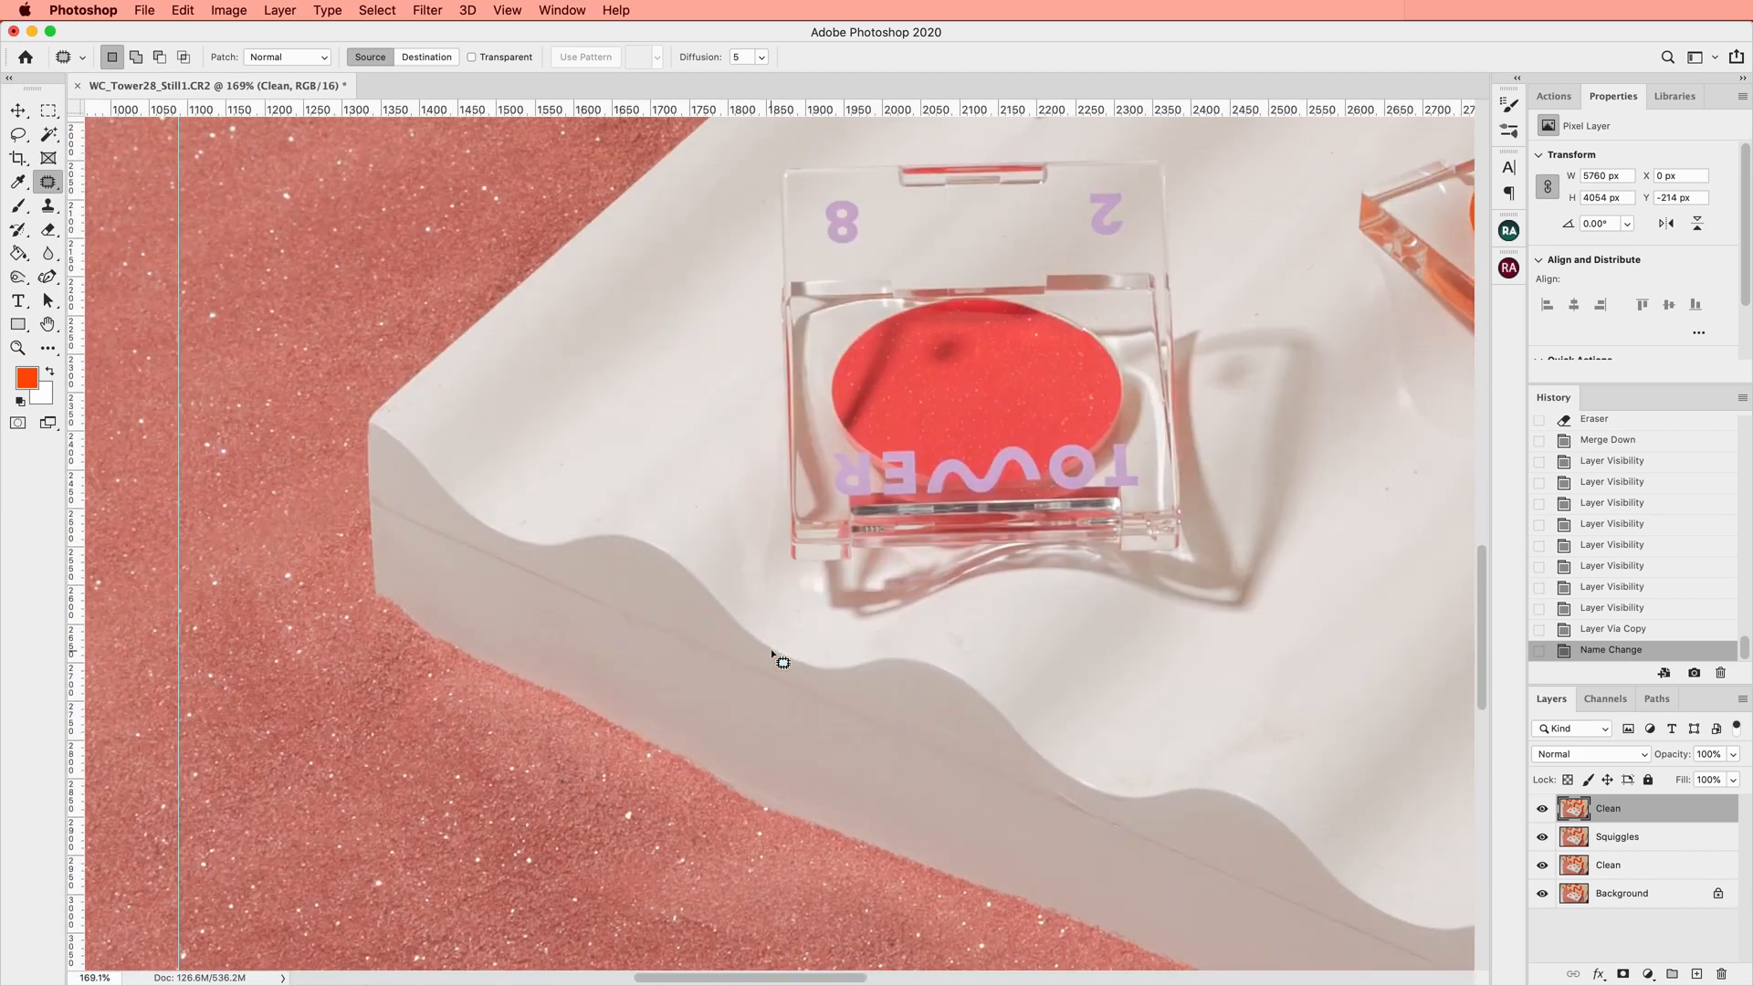
mouse_move(415, 502)
left_mouse_down()
mouse_move(373, 494)
mouse_move(433, 543)
mouse_move(563, 589)
mouse_move(577, 567)
mouse_move(639, 659)
left_mouse_up()
key("super+d")
mouse_move(557, 577)
left_mouse_down()
mouse_move(684, 657)
mouse_move(758, 667)
left_mouse_up()
left_click_drag(753, 671, 757, 707)
key("super+d")
mouse_move(387, 487)
left_mouse_down()
mouse_move(367, 498)
mouse_move(386, 523)
left_mouse_up()
left_click_drag(387, 528, 391, 521)
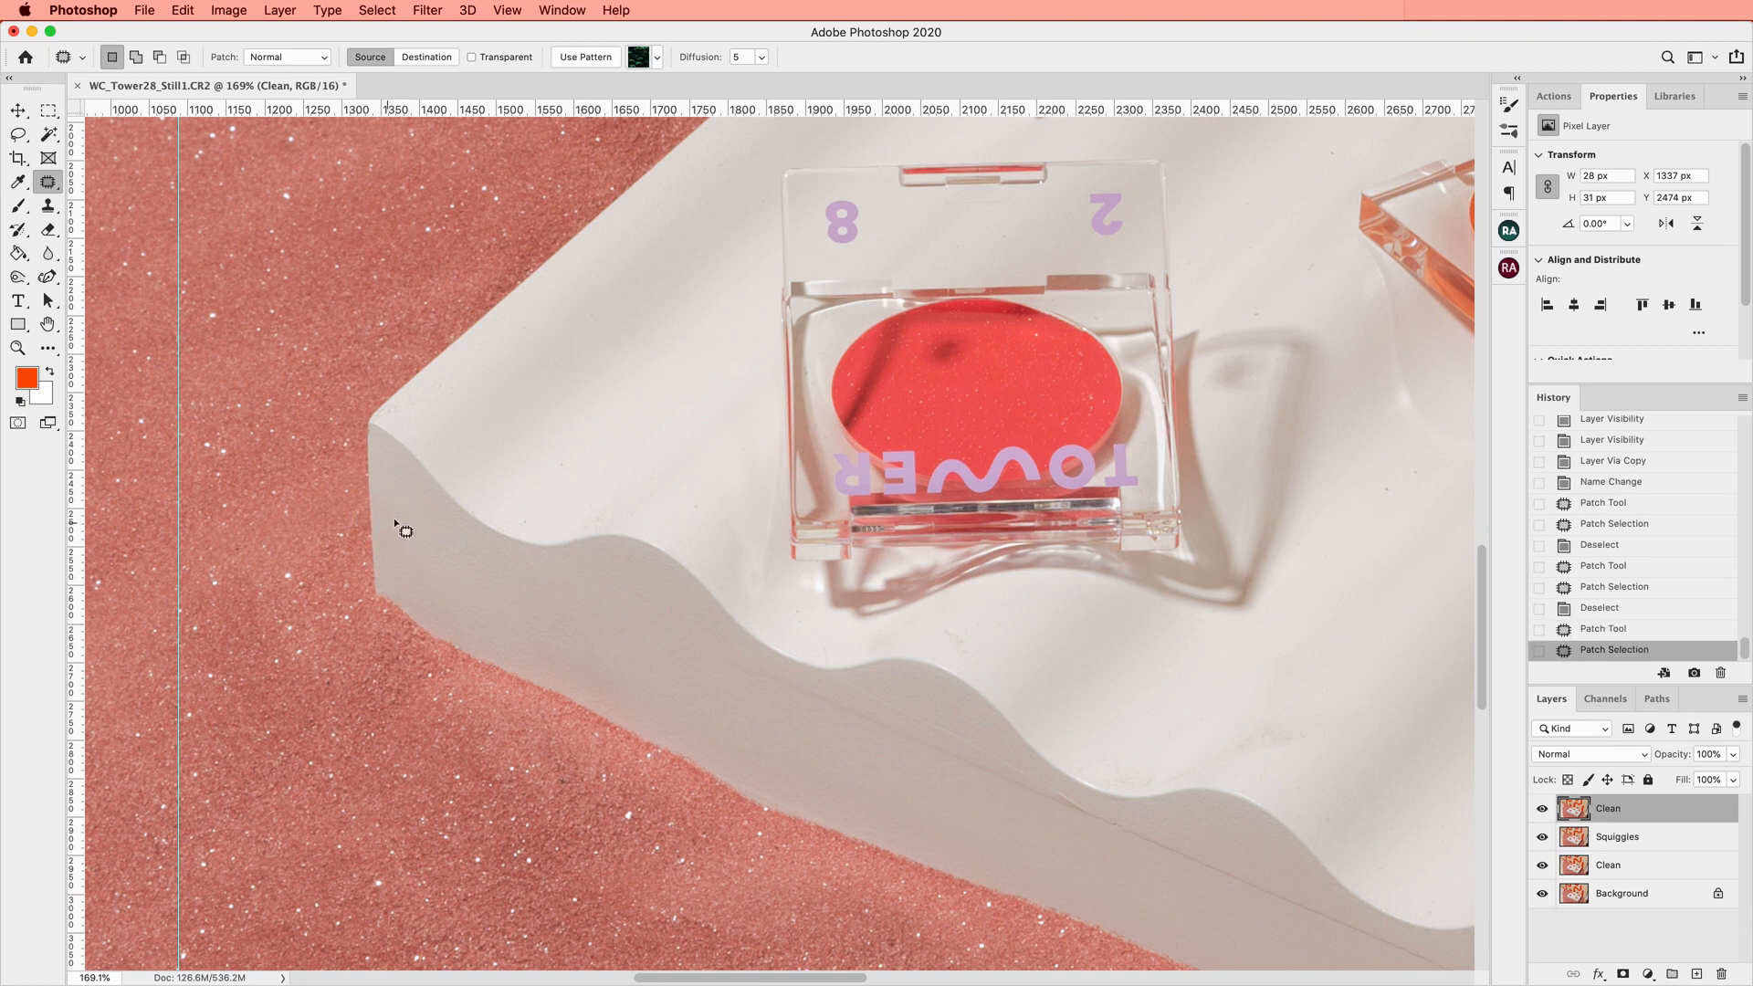
key("ctrl+d")
Patch away the rest of the crease along the white block's front side toward its near corner
scroll(677, 602, "down", 3)
scroll(677, 603, "right", 3)
scroll(677, 547, "right", 10)
mouse_move(805, 429)
left_mouse_down()
mouse_move(658, 618)
mouse_move(715, 615)
mouse_move(782, 567)
mouse_move(869, 422)
left_mouse_up()
left_click_drag(869, 421, 962, 298)
key("ctrl+d")
left_click_drag(795, 568, 807, 551)
left_click_drag(805, 552, 839, 485)
key("super+d")
key("super+d")
scroll(841, 487, "left", 10)
mouse_move(943, 369)
left_mouse_down()
mouse_move(871, 382)
mouse_move(808, 535)
mouse_move(934, 452)
mouse_move(973, 394)
left_mouse_up()
left_click_drag(910, 450, 759, 558)
key("super+d")
mouse_move(975, 401)
left_mouse_down()
mouse_move(901, 463)
mouse_move(966, 434)
mouse_move(1008, 376)
left_mouse_up()
left_click_drag(960, 416, 880, 471)
key("super+d")
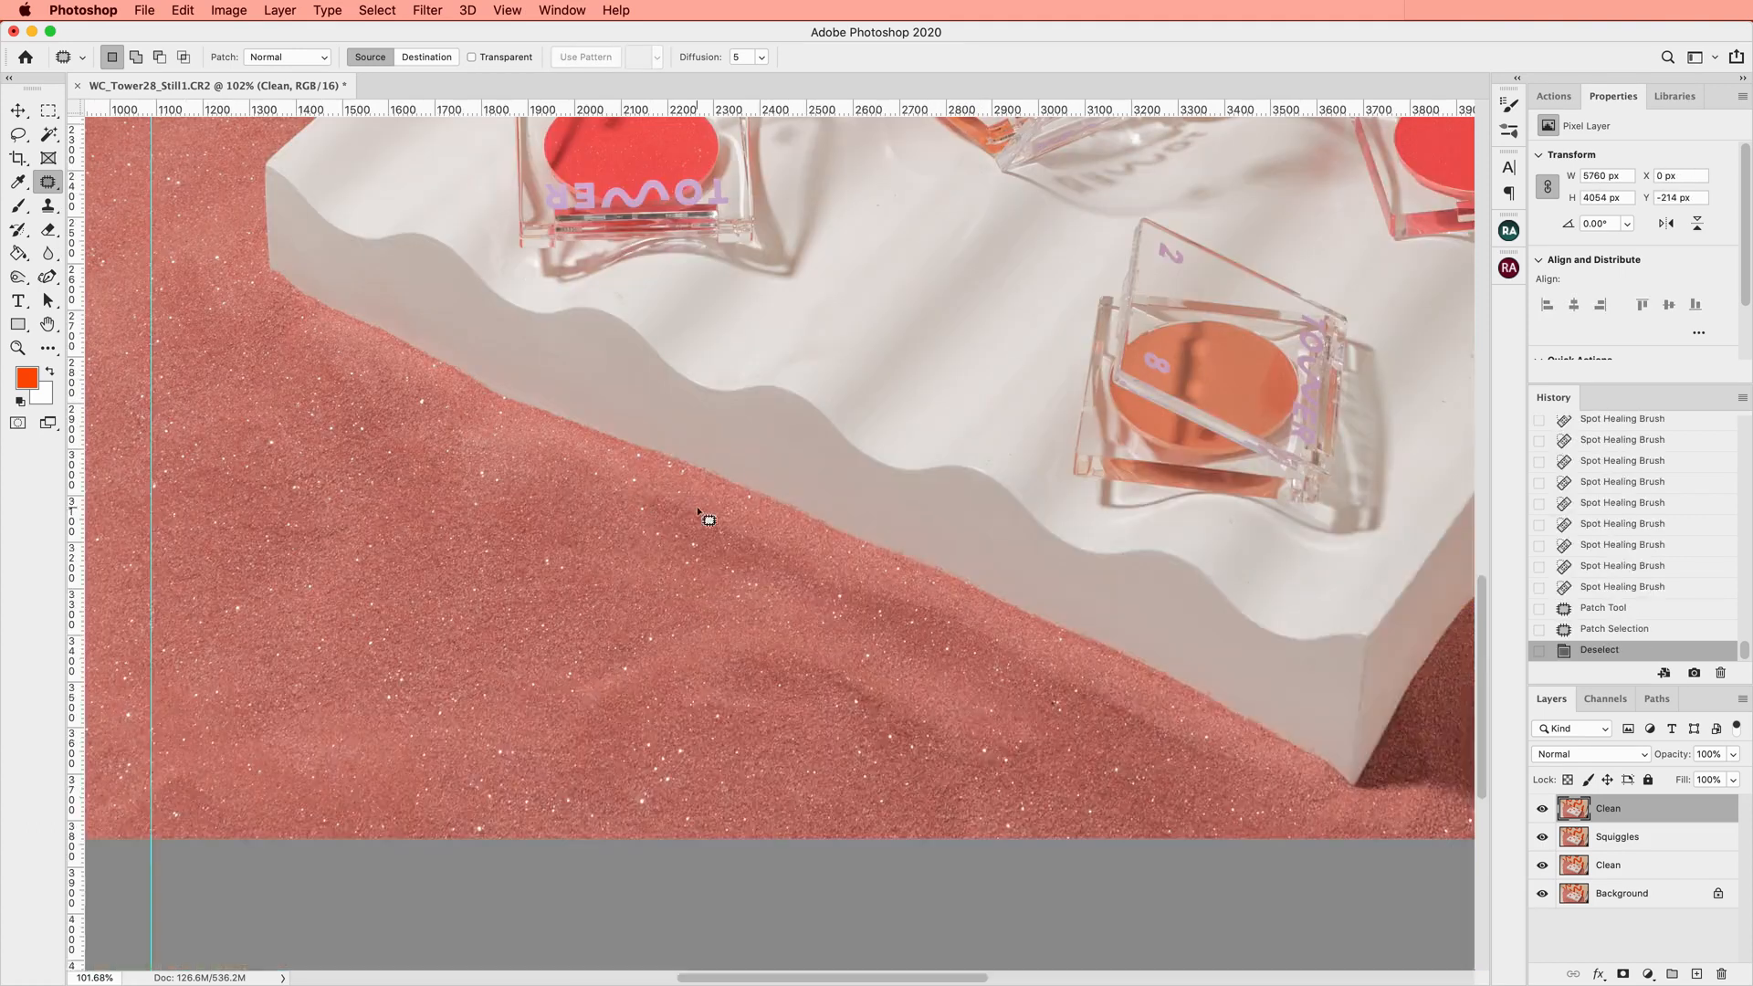
Patch three uneven areas in the pink sand below the white block's front edge
mouse_move(691, 496)
left_mouse_down()
mouse_move(650, 534)
mouse_move(822, 548)
mouse_move(673, 544)
left_mouse_up()
key("super+d")
left_click_drag(784, 585, 890, 633)
key("super+d")
mouse_move(1059, 659)
left_mouse_down()
mouse_move(1042, 646)
mouse_move(1124, 748)
mouse_move(1086, 675)
mouse_move(995, 703)
left_mouse_up()
key("super+d")
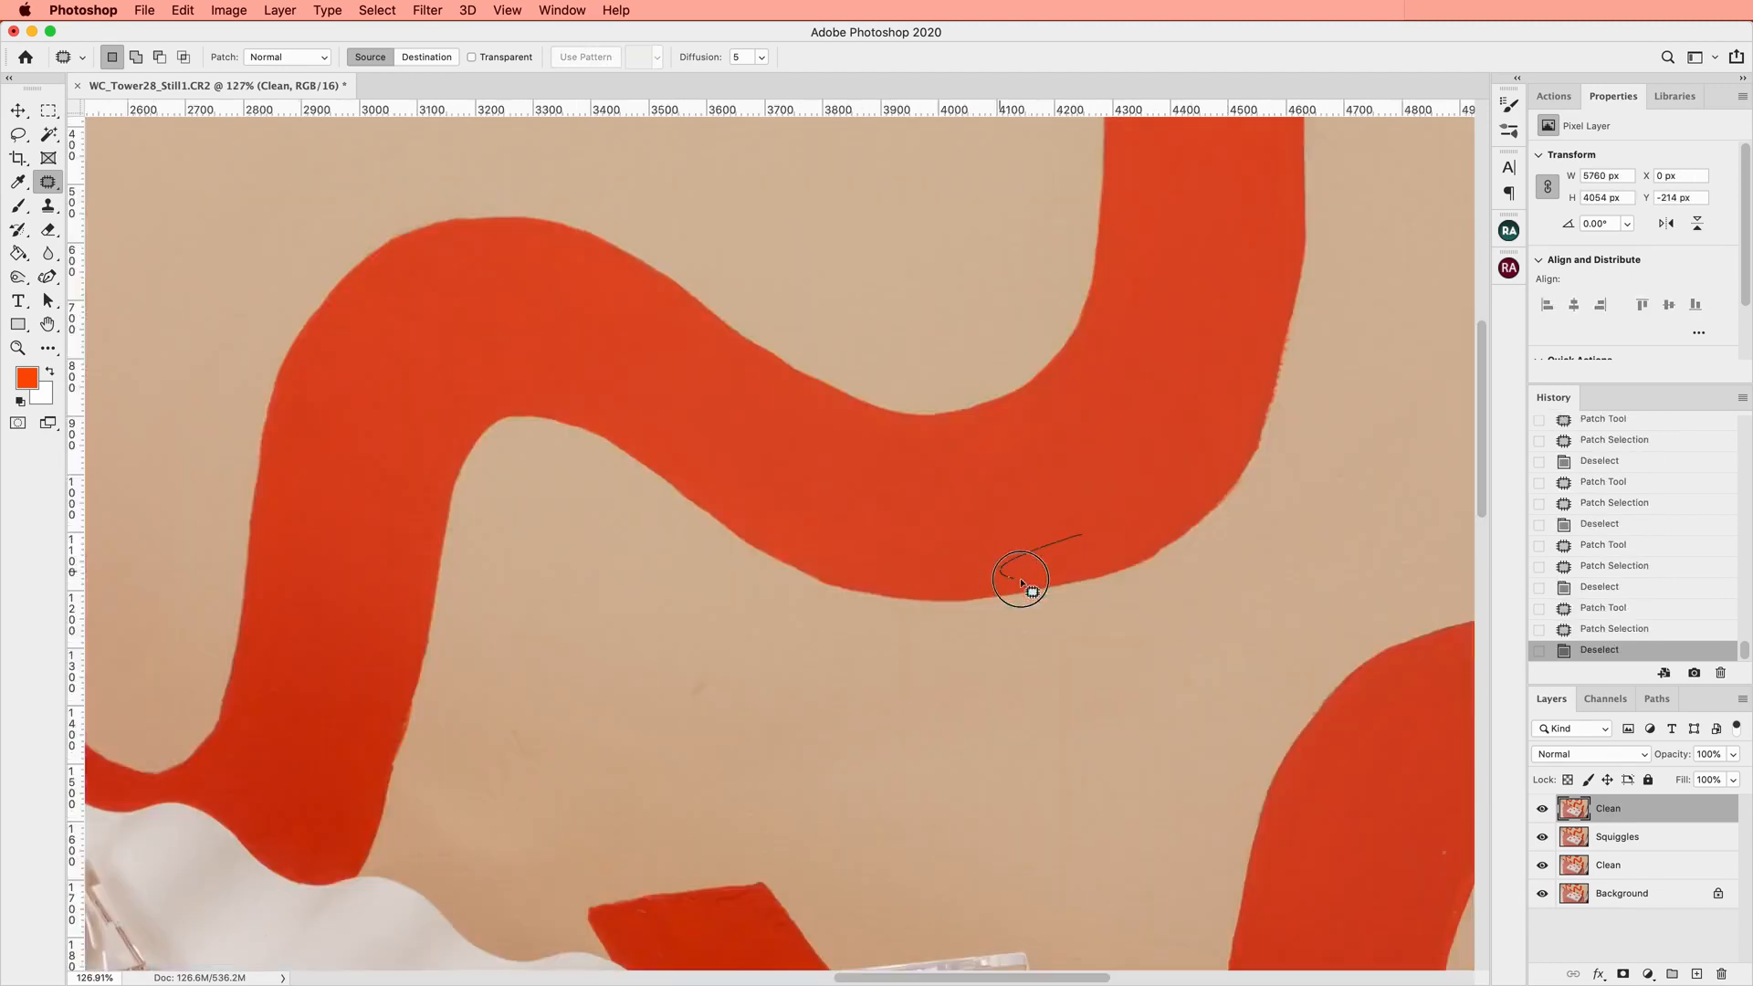
Patch the smudges on the beige wall under the central squiggle's curve and beside its lower leg
left_click_drag(1025, 579, 1166, 481)
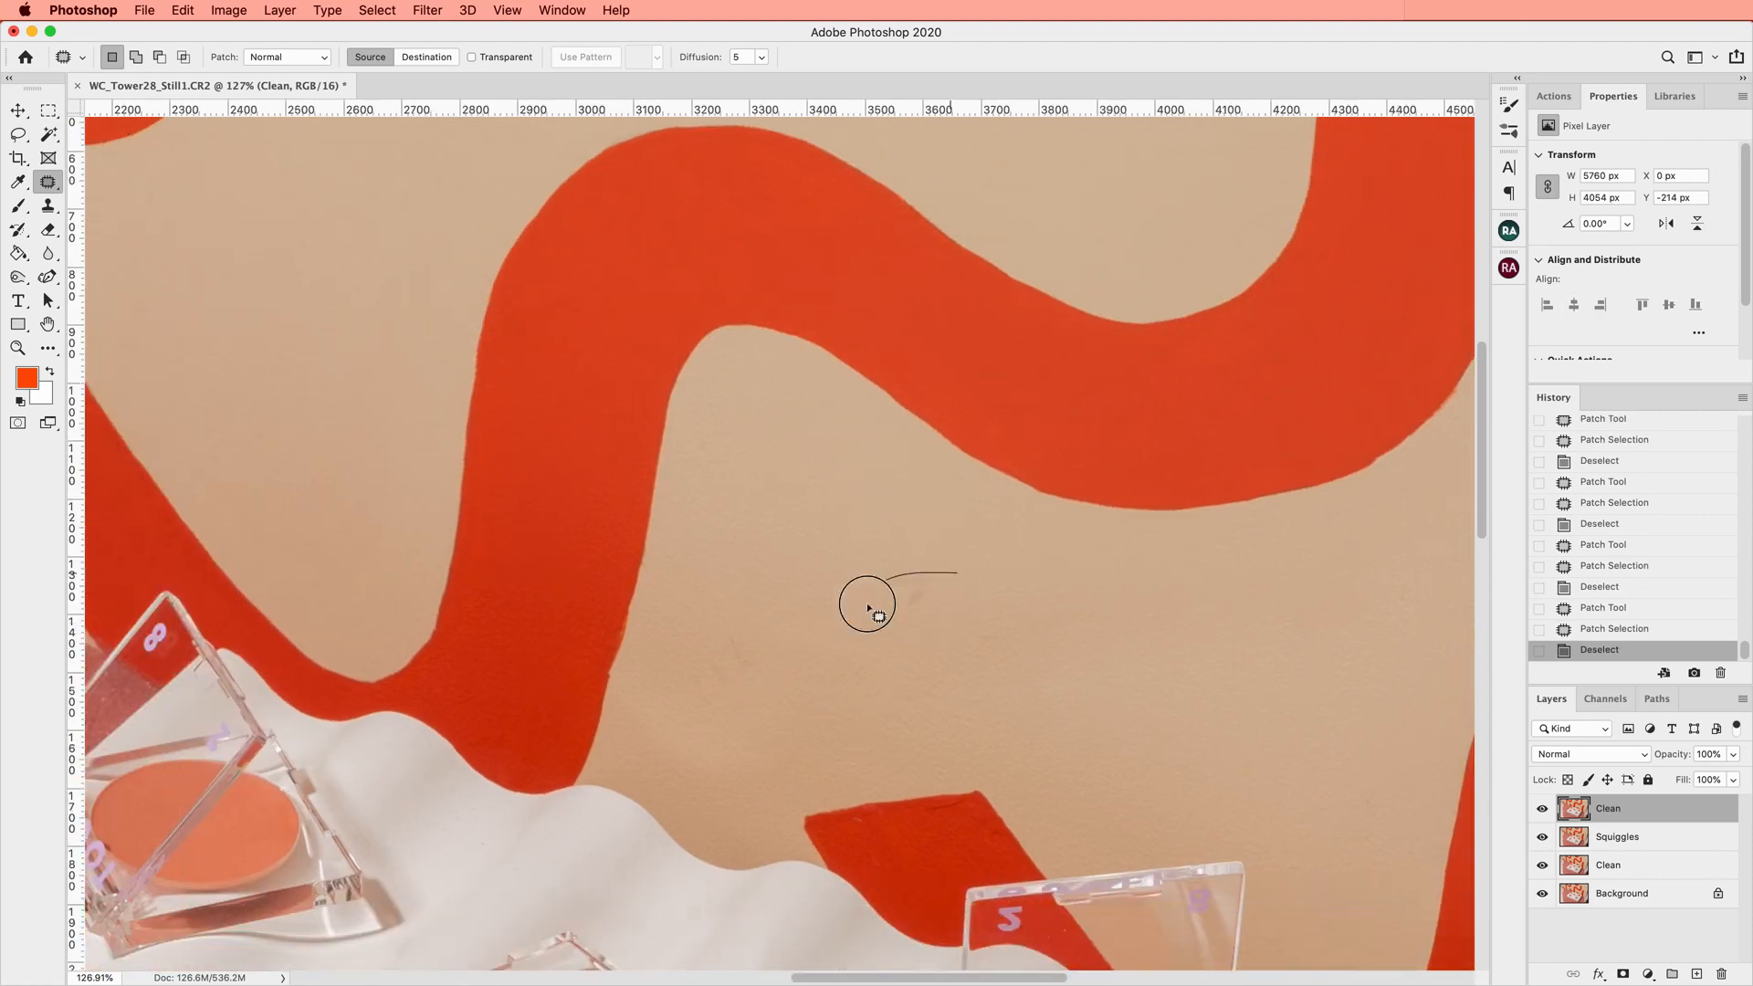
left_click_drag(744, 598, 815, 624)
left_click_drag(815, 622, 747, 598)
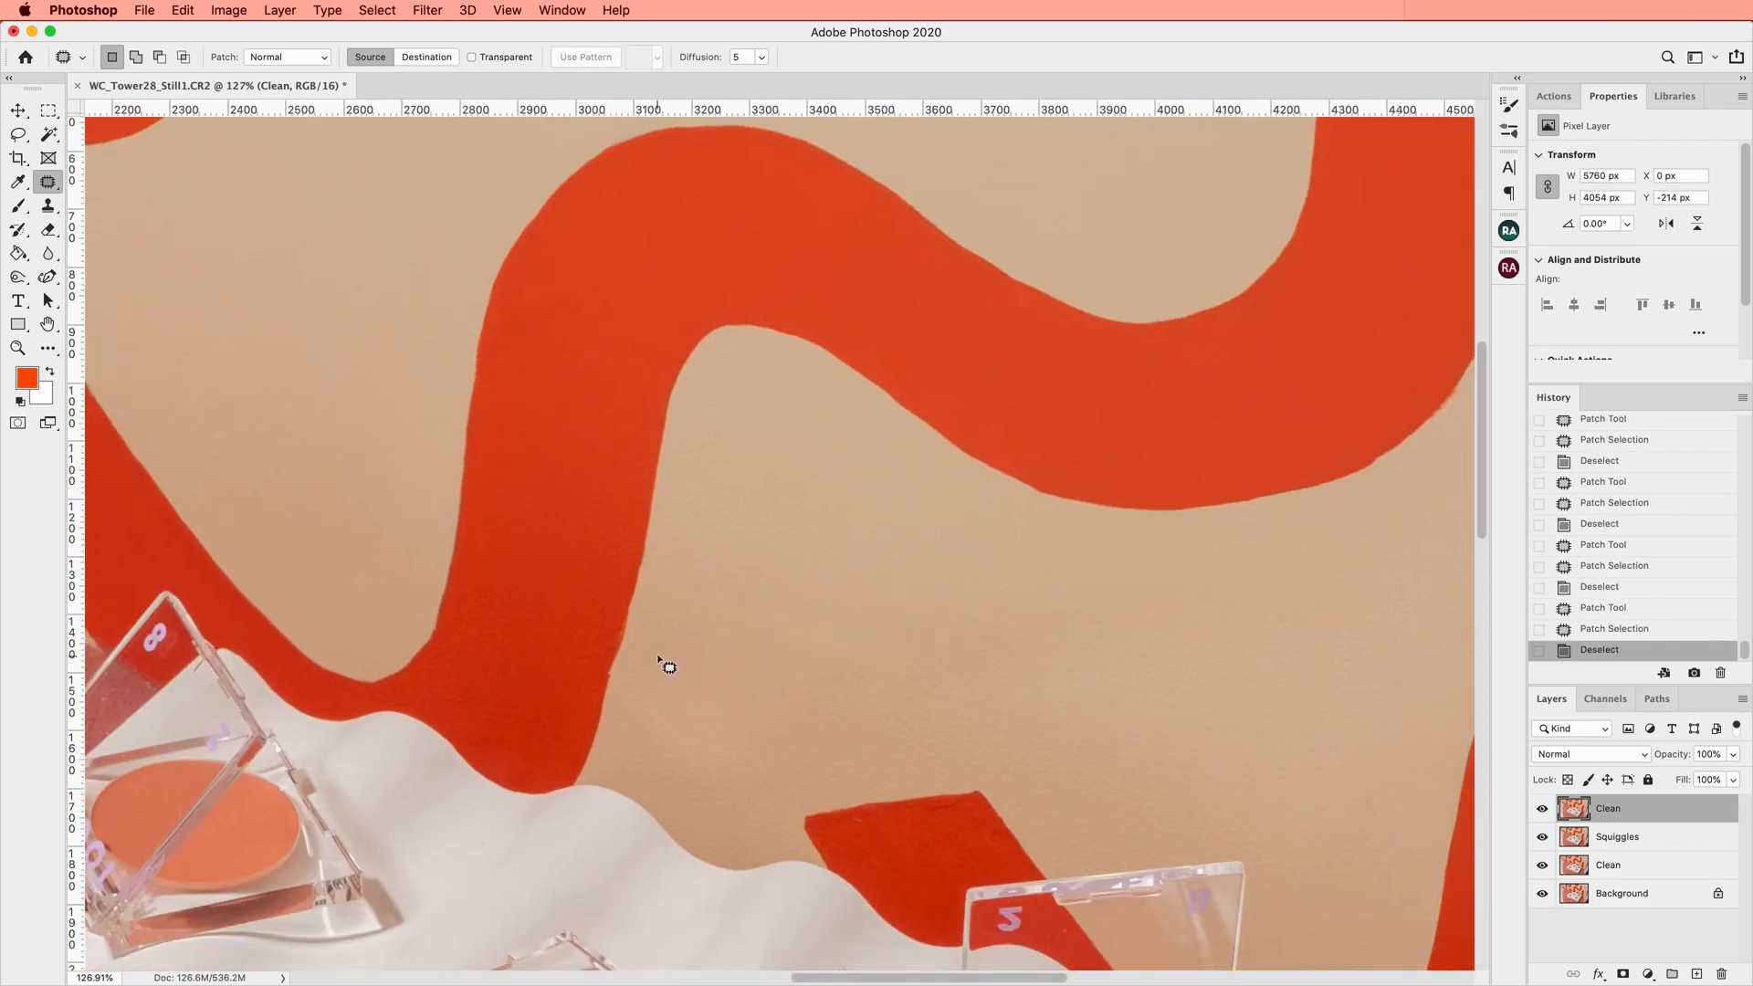
left_click_drag(615, 703, 644, 682)
mouse_move(648, 656)
left_mouse_down()
mouse_move(639, 720)
mouse_move(630, 705)
left_mouse_up()
key("super+d")
Spot-heal two rough points on the central squiggle's lower leg edge and patch another mark on the wall nearby
key("j")
left_click(615, 625)
left_click(643, 564)
key("j")
left_click_drag(1008, 617, 931, 575)
key("super+d")
Patch the remaining wall blemishes between the central squiggle and the short red stripe behind the compact
scroll(818, 499, "down", 2)
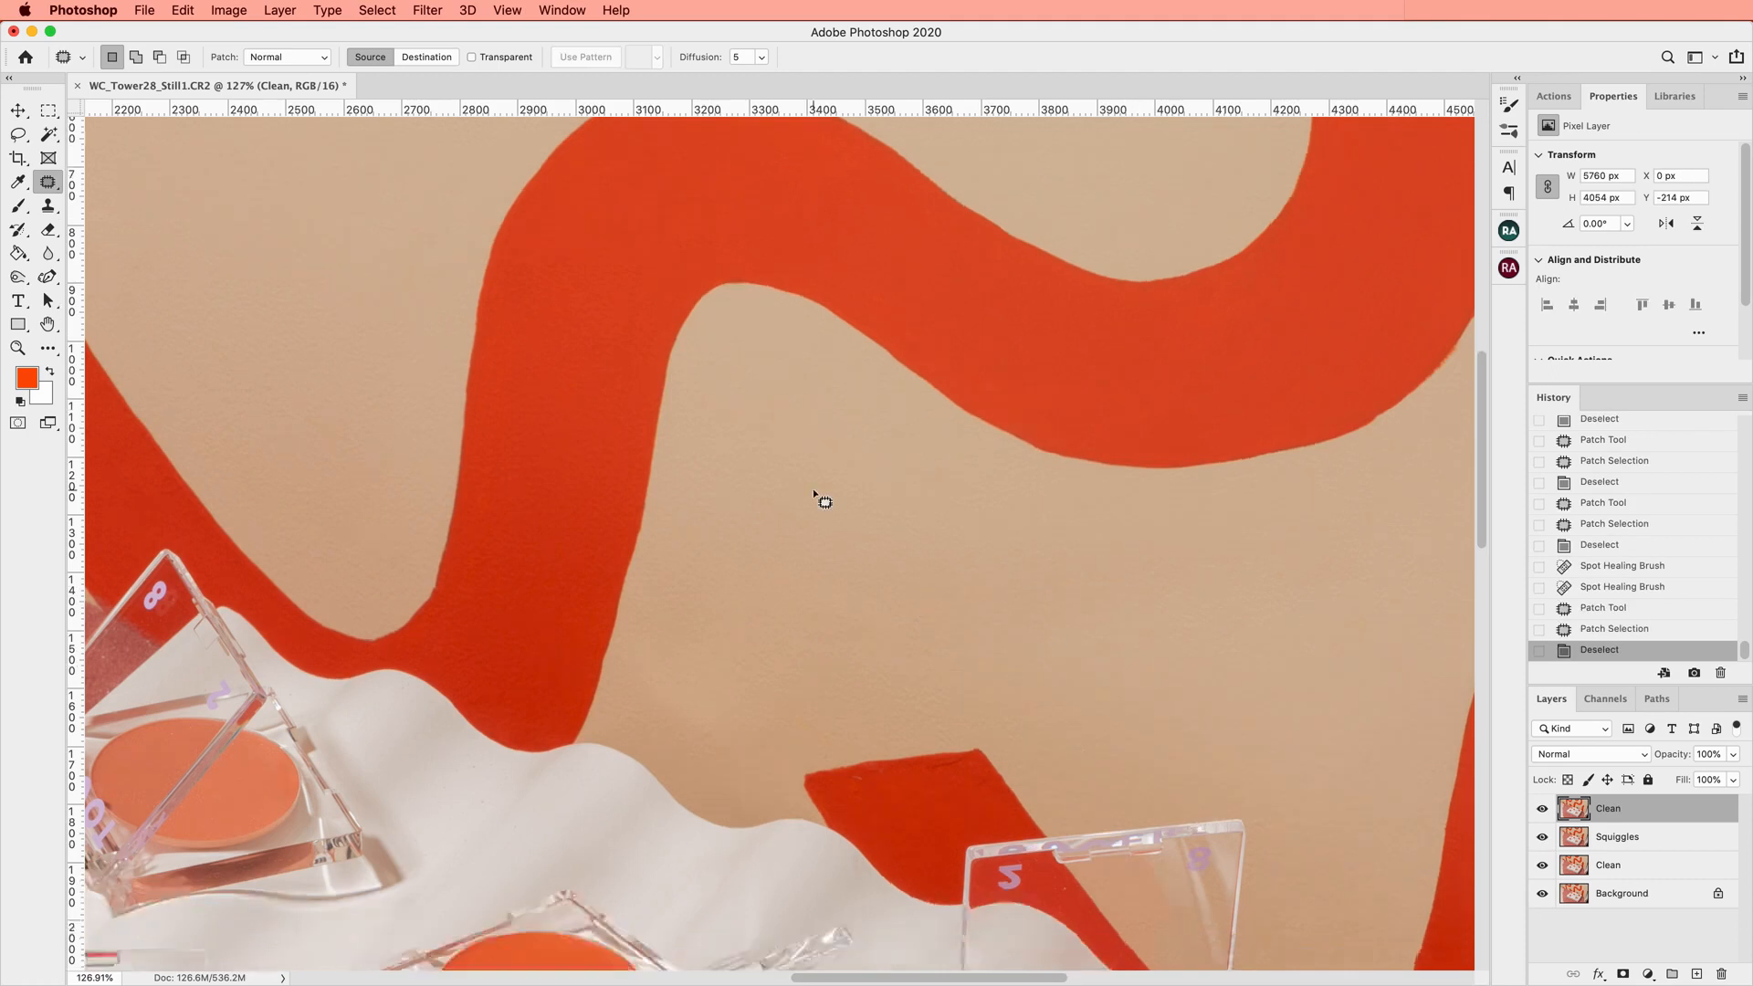
scroll(599, 688, "down", 5)
scroll(599, 688, "right", 5)
mouse_move(671, 525)
left_mouse_down()
mouse_move(664, 552)
mouse_move(774, 557)
left_mouse_up()
key("super+d")
key("super+d")
left_click_drag(776, 559, 803, 586)
left_click_drag(811, 592, 805, 607)
key("super+d")
scroll(671, 598, "left", 5)
mouse_move(890, 510)
left_mouse_down()
mouse_move(908, 636)
mouse_move(931, 588)
left_mouse_up()
mouse_move(931, 589)
left_mouse_down()
mouse_move(1006, 556)
mouse_move(1096, 612)
left_mouse_up()
key("super+d")
key("super+d")
scroll(1088, 680, "up", 4)
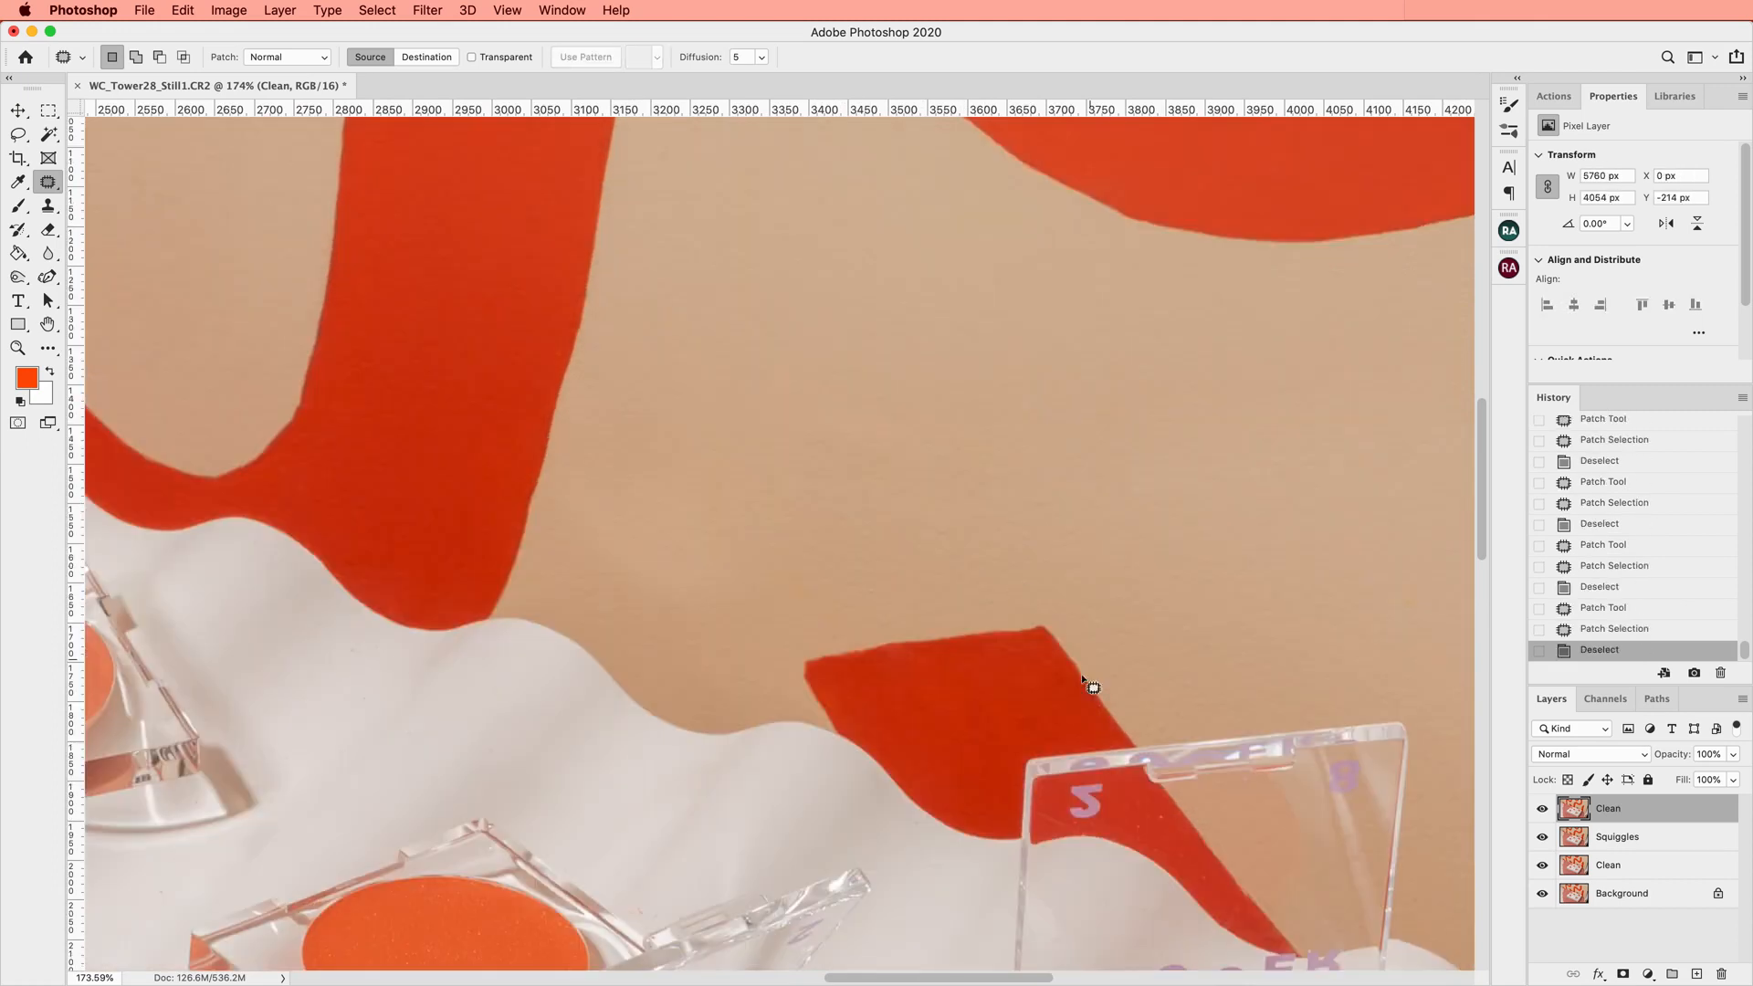
Spot-heal the ragged corner and edge of the short red stripe and a mark on the wall above it
key("j")
left_click(806, 666)
left_click(802, 666)
left_click(1027, 671)
left_click(1024, 689)
left_click(1038, 697)
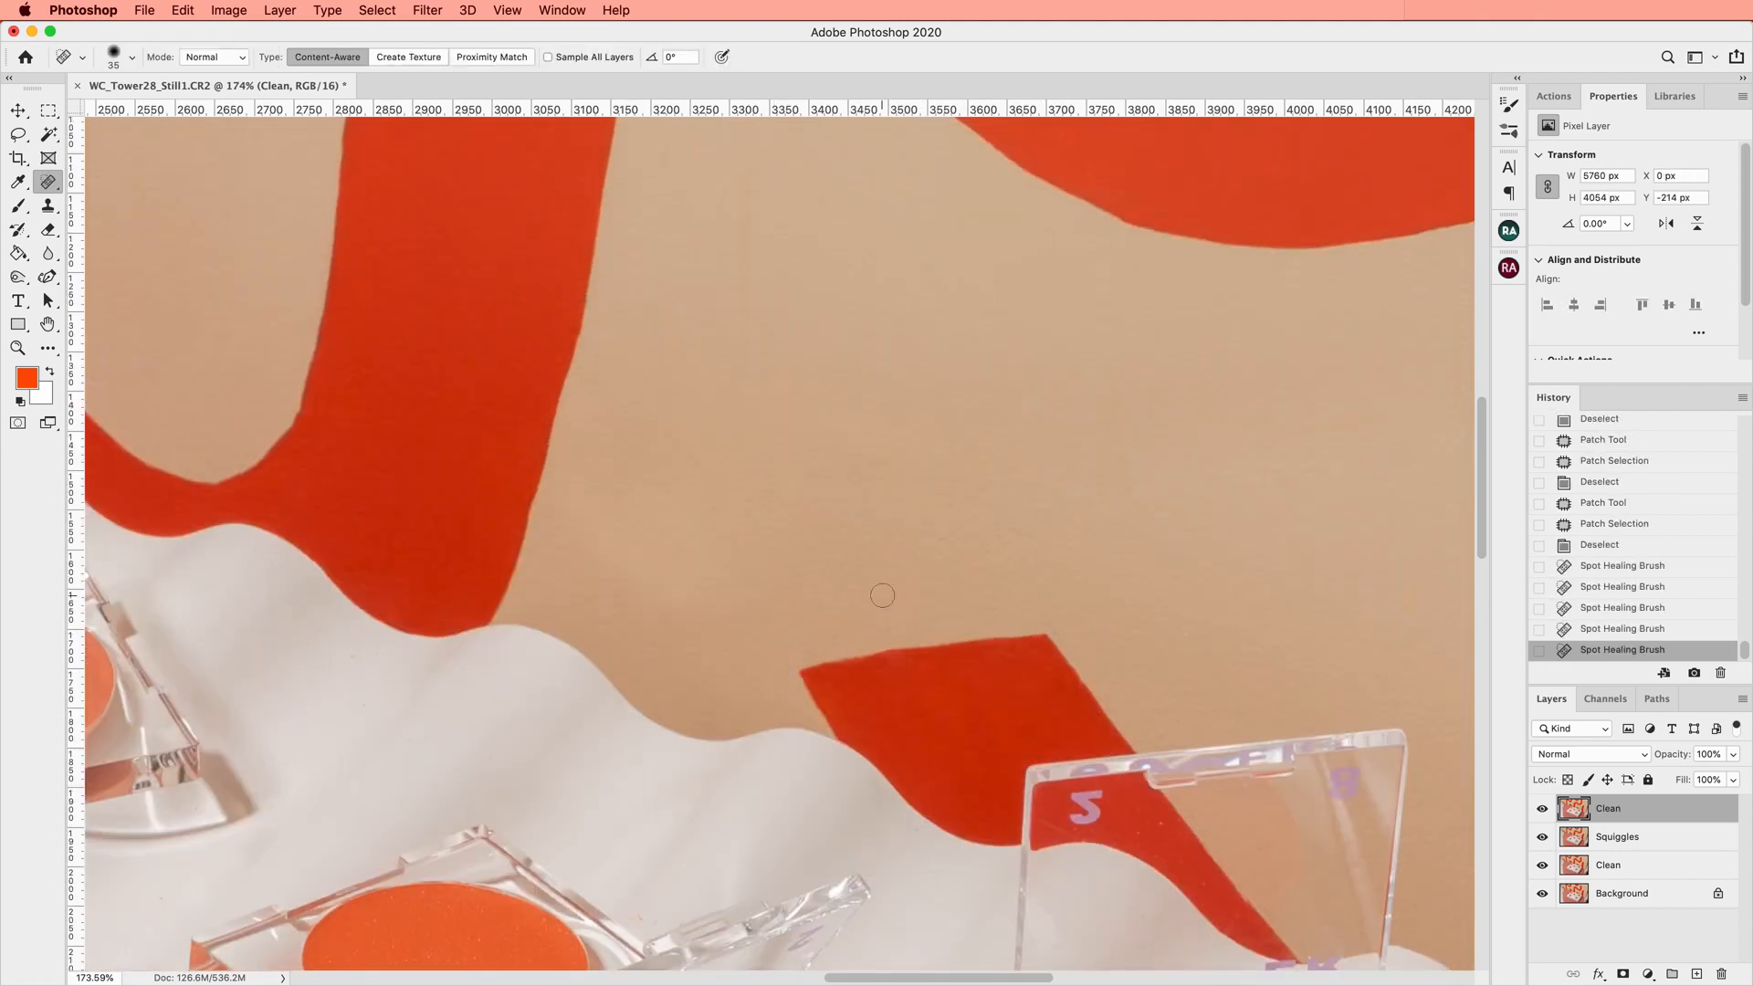
left_click(880, 594)
Switch back to the Patch tool and patch two more blemishes beyond the short red stripe
key("j")
scroll(1040, 511, "down", 5)
scroll(1037, 495, "right", 3)
mouse_move(577, 546)
left_mouse_down()
mouse_move(618, 661)
mouse_move(585, 548)
left_mouse_up()
left_click_drag(607, 602, 687, 539)
key("super+d")
mouse_move(765, 518)
left_mouse_down()
mouse_move(666, 542)
mouse_move(763, 522)
left_mouse_up()
left_click_drag(721, 539, 785, 482)
key("super+d")
Patch the uneven spots along both sides of the large squiggle's tall vertical section near the image's upper edge
scroll(1184, 624, "up", 4)
scroll(1121, 607, "up", 2)
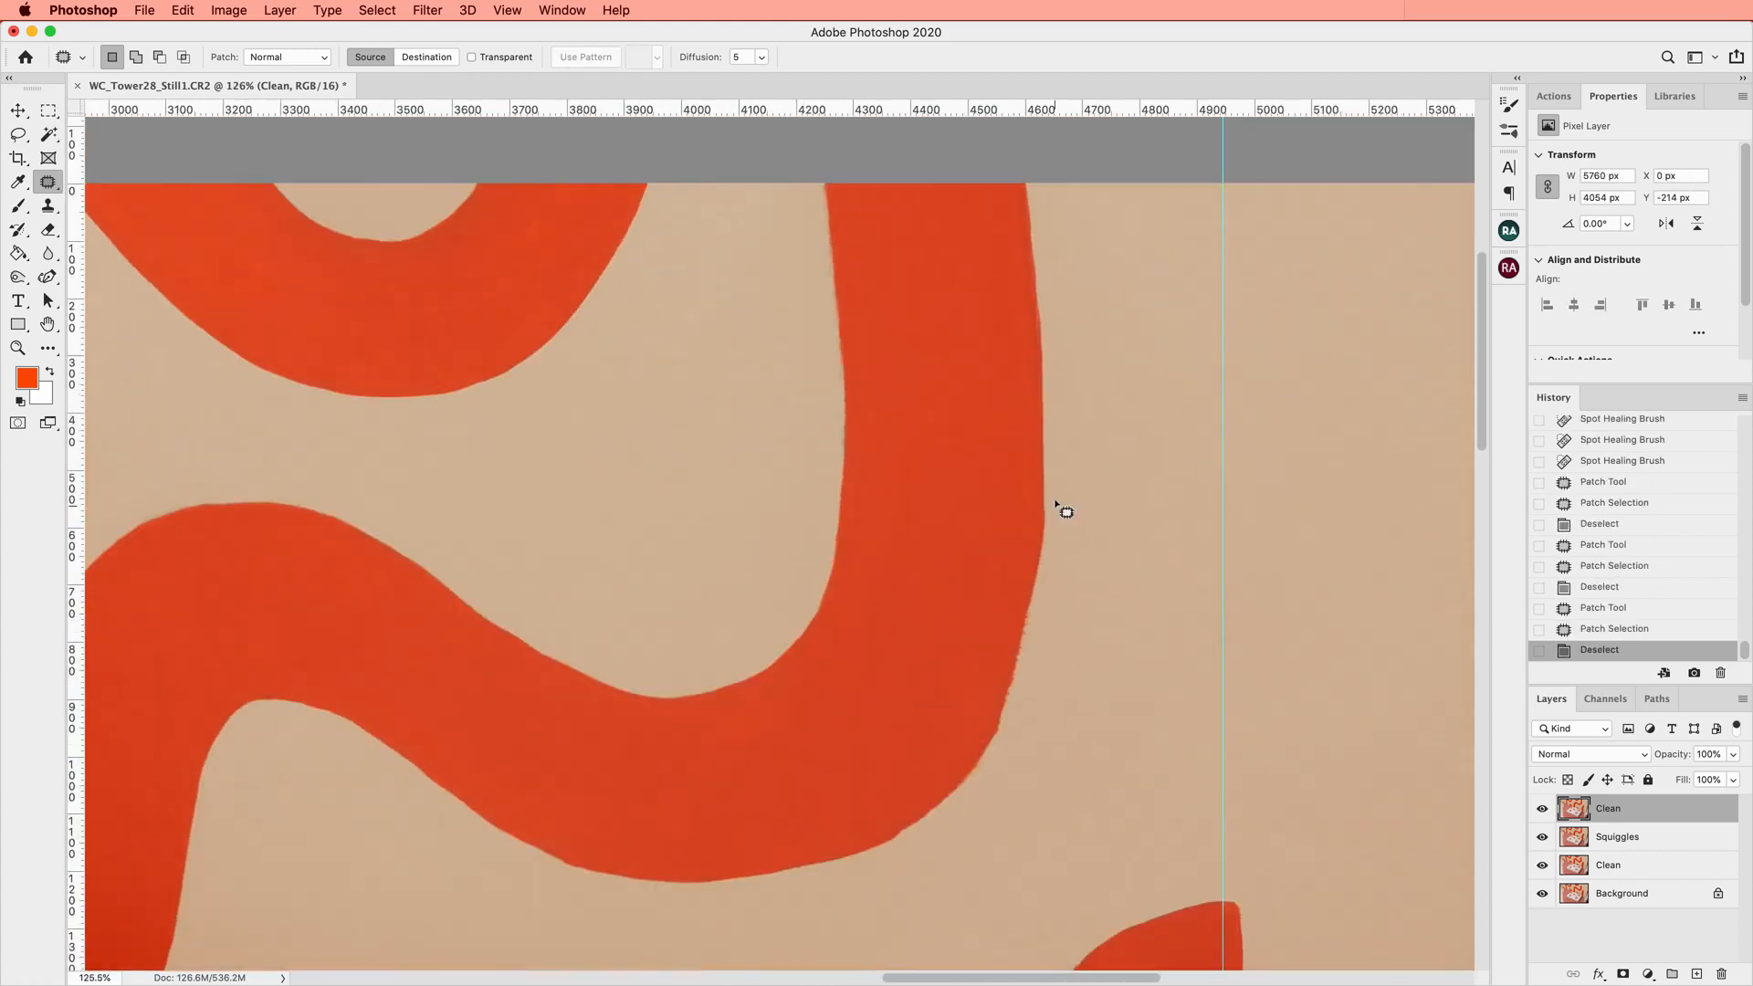
scroll(1050, 503, "up", 2)
mouse_move(844, 321)
left_mouse_down()
mouse_move(852, 507)
mouse_move(868, 402)
left_mouse_up()
key("super+d")
scroll(935, 589, "down", 1)
left_click_drag(848, 464, 899, 548)
left_click_drag(881, 539, 920, 573)
key("super+d")
scroll(940, 511, "up", 4)
mouse_move(1005, 370)
left_mouse_down()
mouse_move(984, 650)
mouse_move(1024, 492)
mouse_move(990, 534)
left_mouse_up()
key("super+d")
scroll(1022, 584, "down", 2)
mouse_move(1031, 464)
left_mouse_down()
mouse_move(1044, 583)
mouse_move(1022, 529)
mouse_move(1024, 586)
left_mouse_up()
key("super+d")
Inspect the whole image and the props close up for remaining flaws
scroll(1037, 571, "down", 3)
scroll(1024, 586, "down", 6)
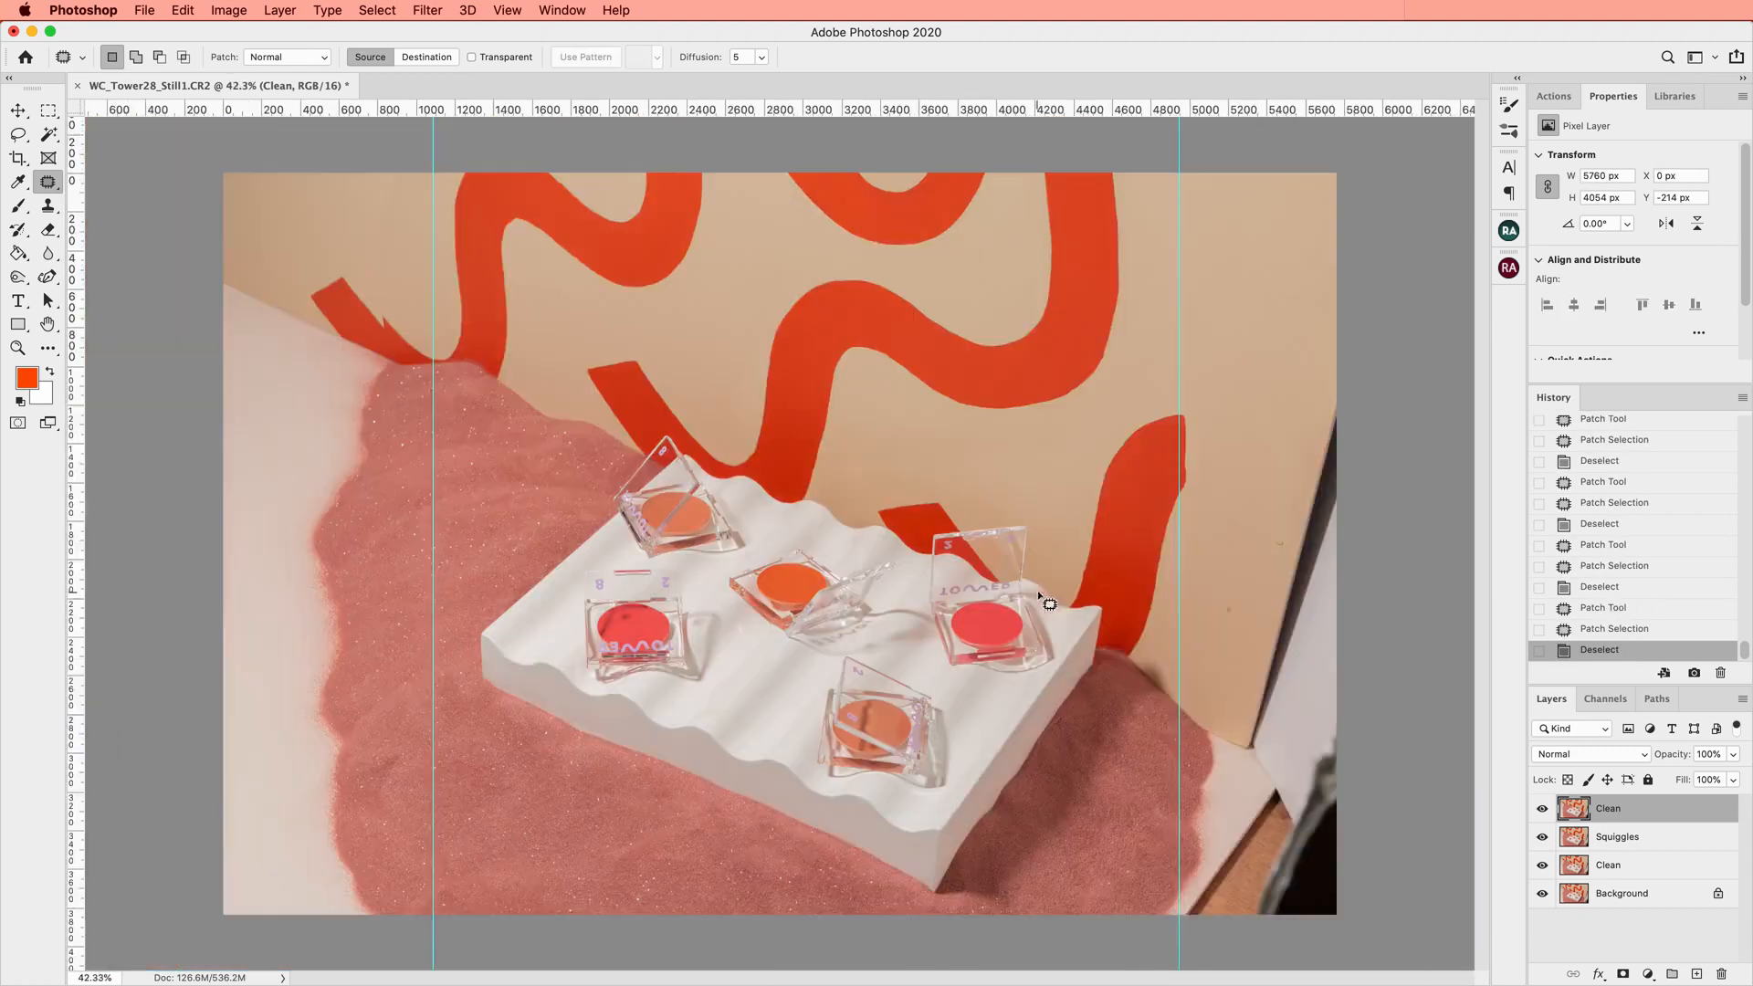
scroll(1018, 580, "up", 3)
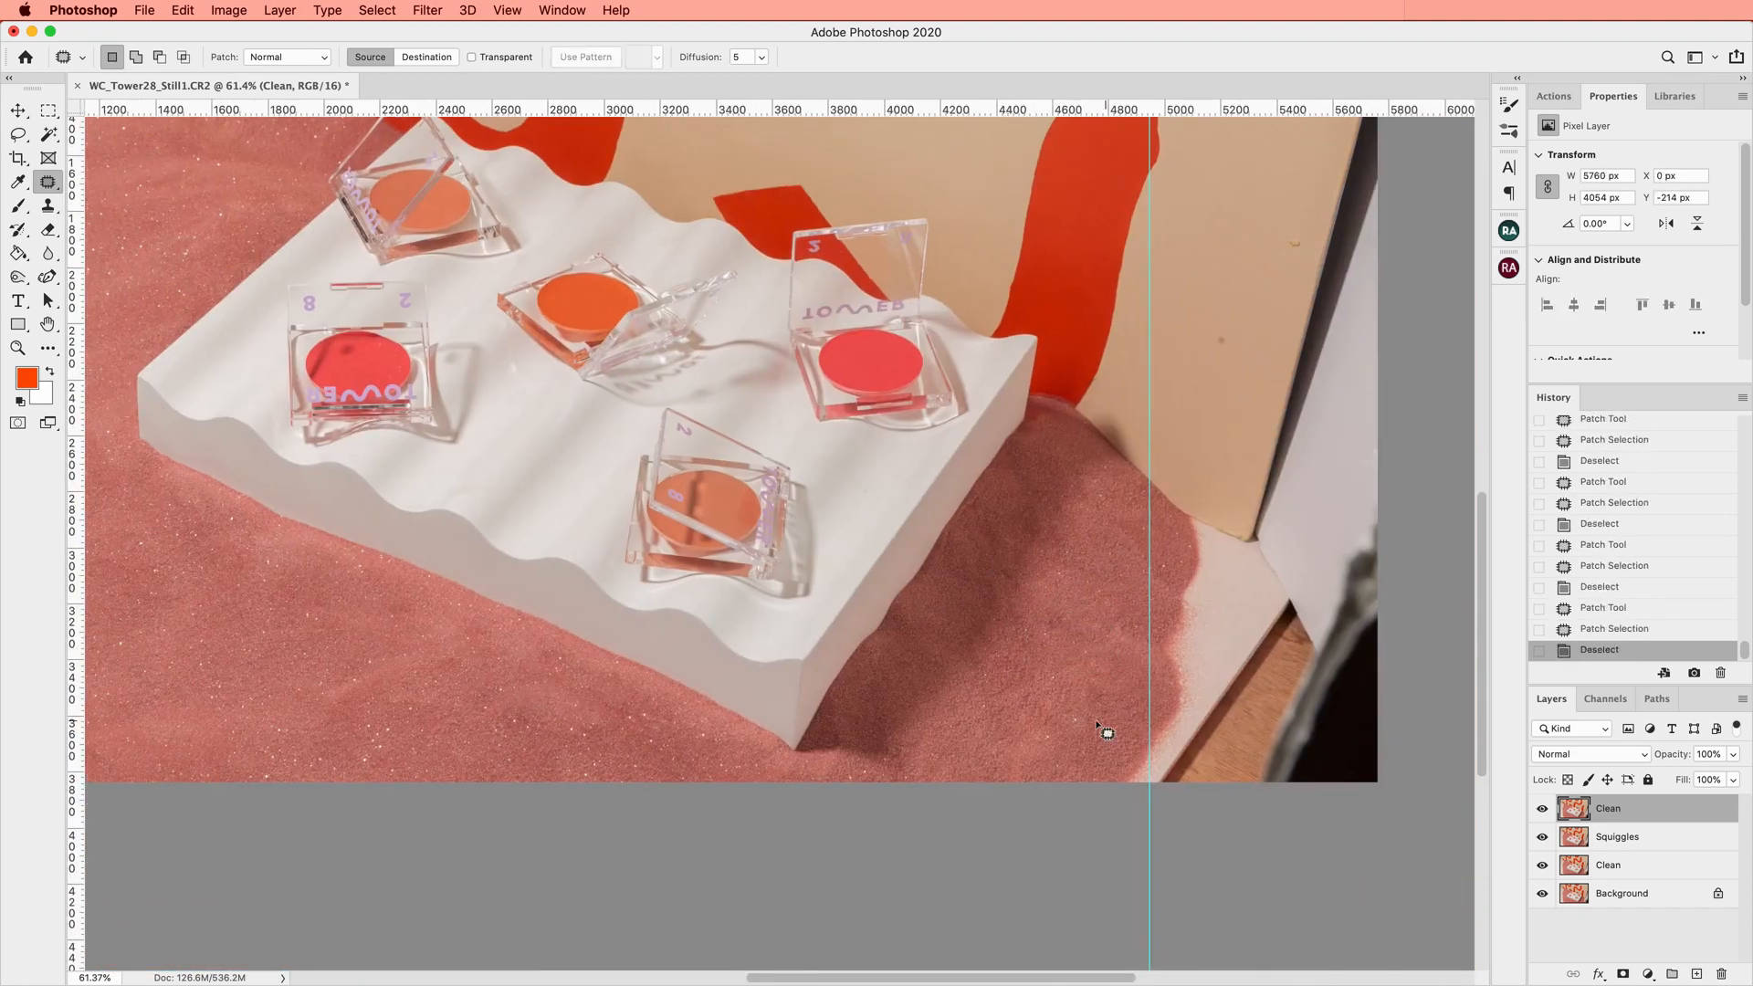
scroll(1166, 579, "down", 4)
scroll(861, 657, "up", 3)
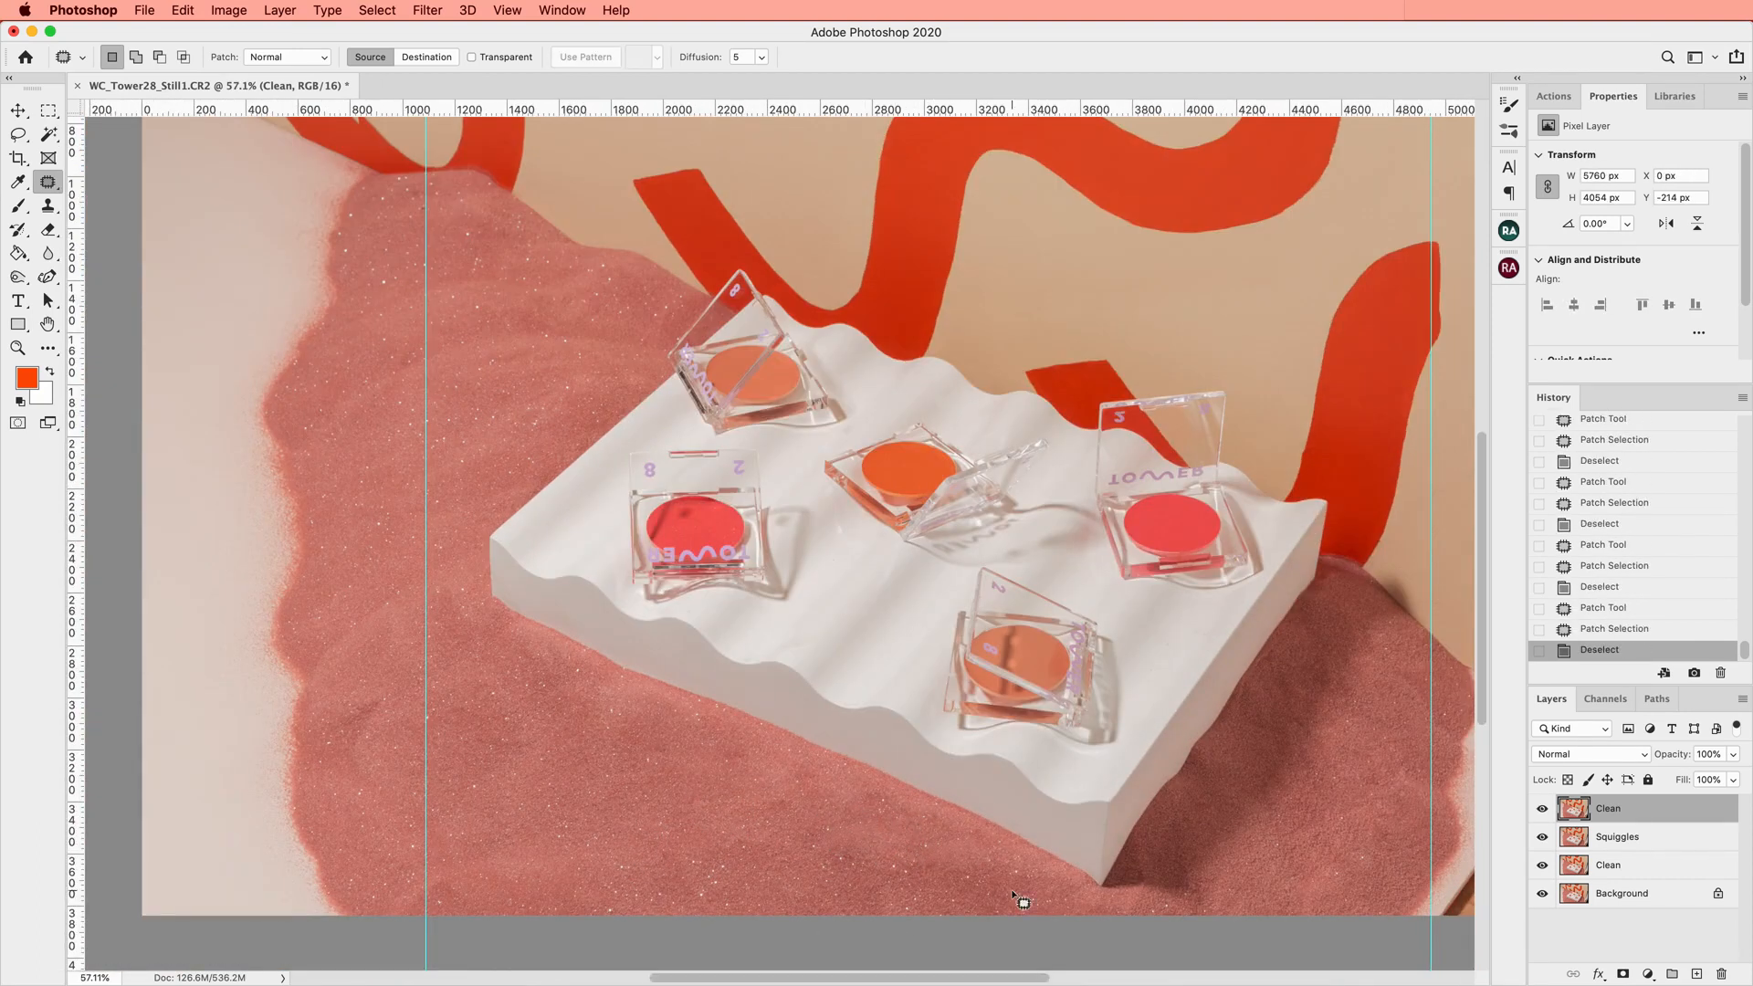
scroll(913, 790, "down", 3)
scroll(899, 781, "up", 4)
scroll(899, 783, "left", 7)
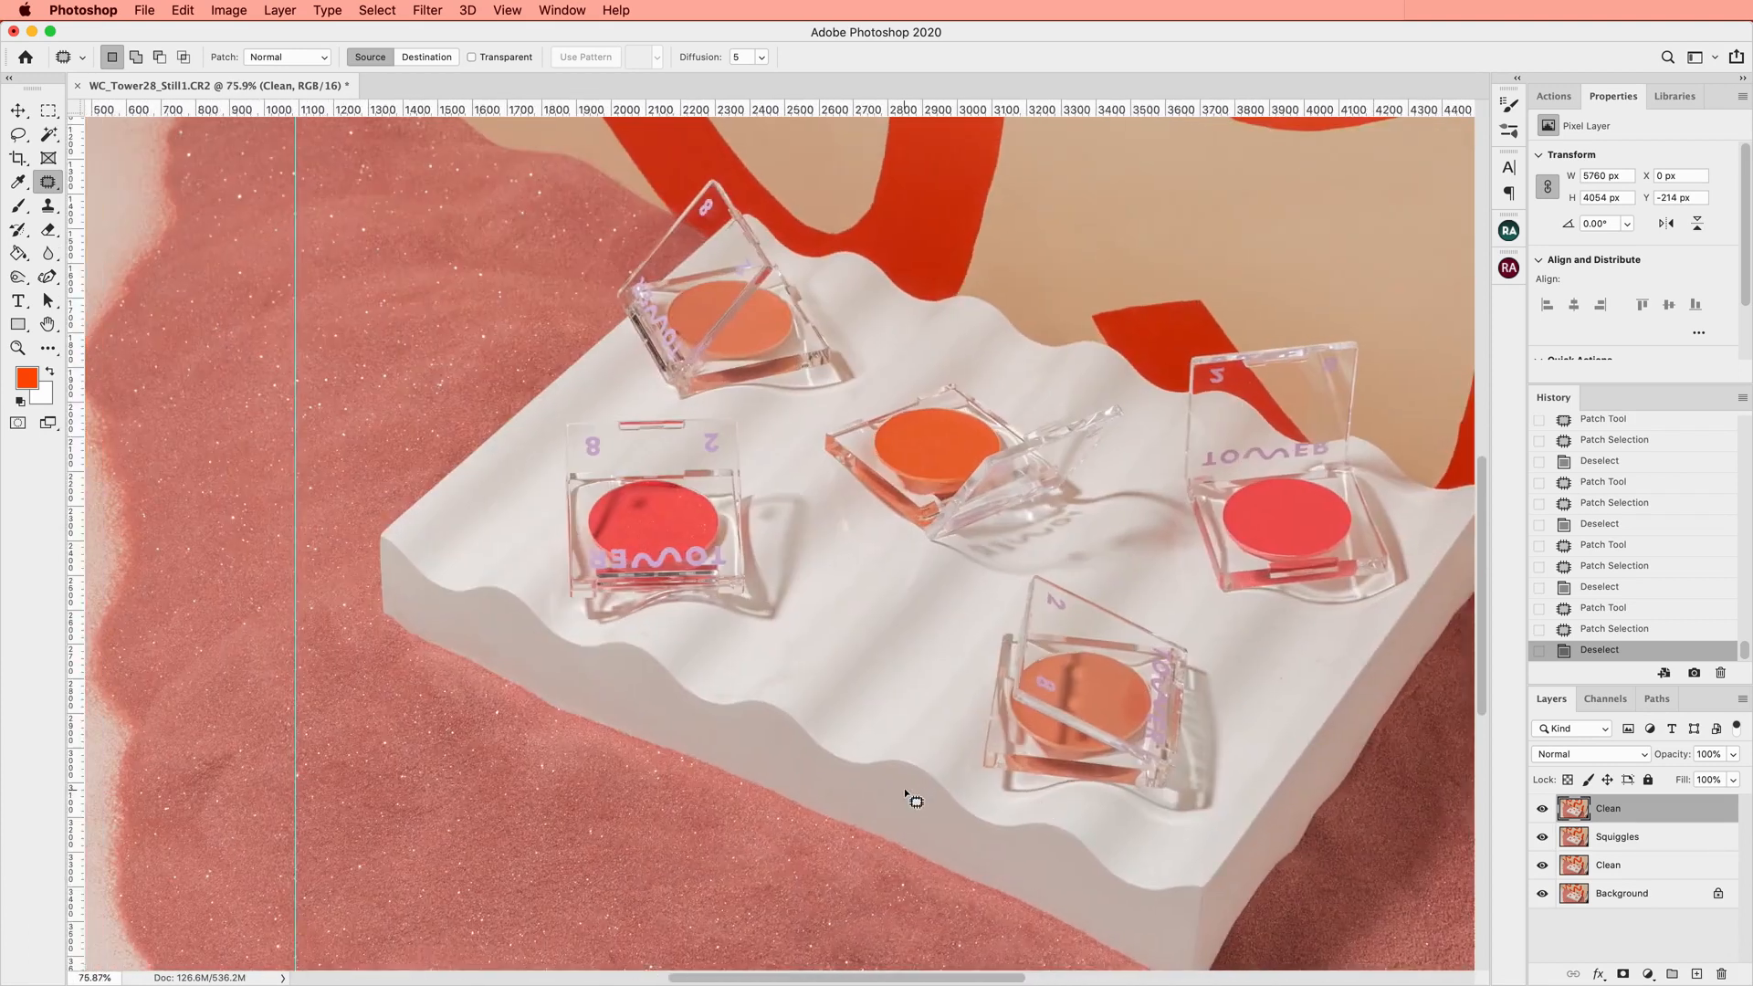
scroll(912, 803, "up", 8)
scroll(940, 749, "right", 3)
Switch to the Clone Stamp tool and check its brush size and hardness over the left sand edge
key("s")
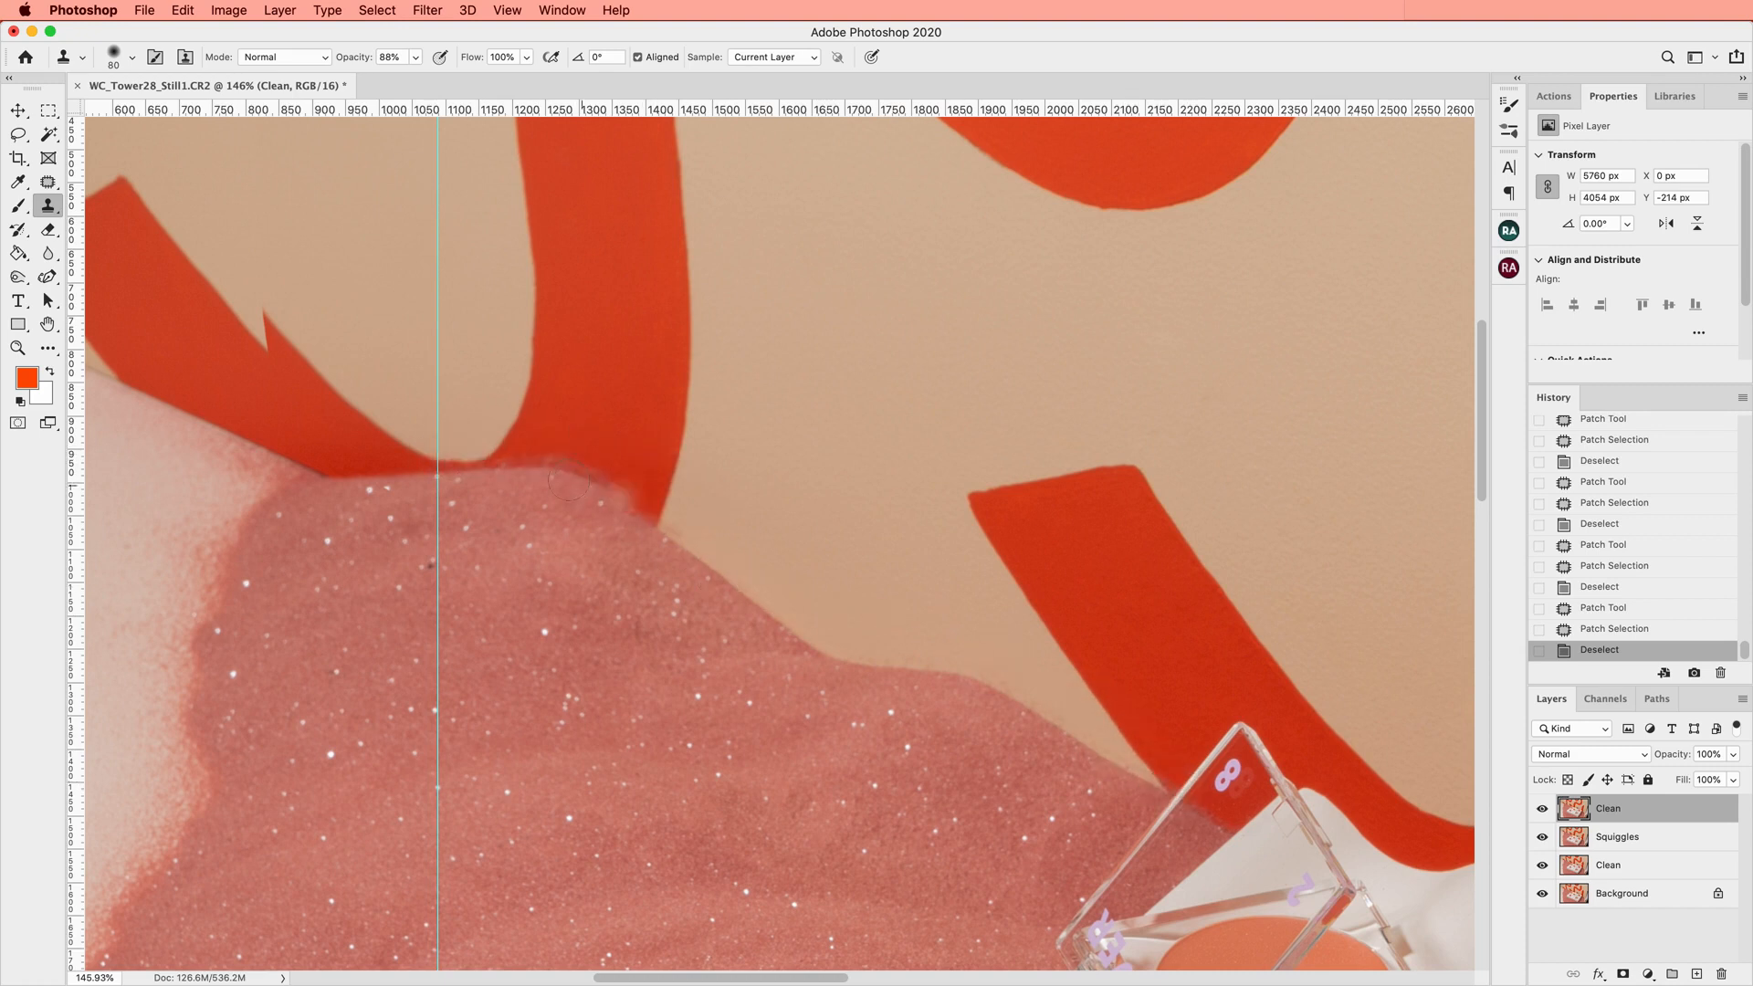
left_click(1227, 774)
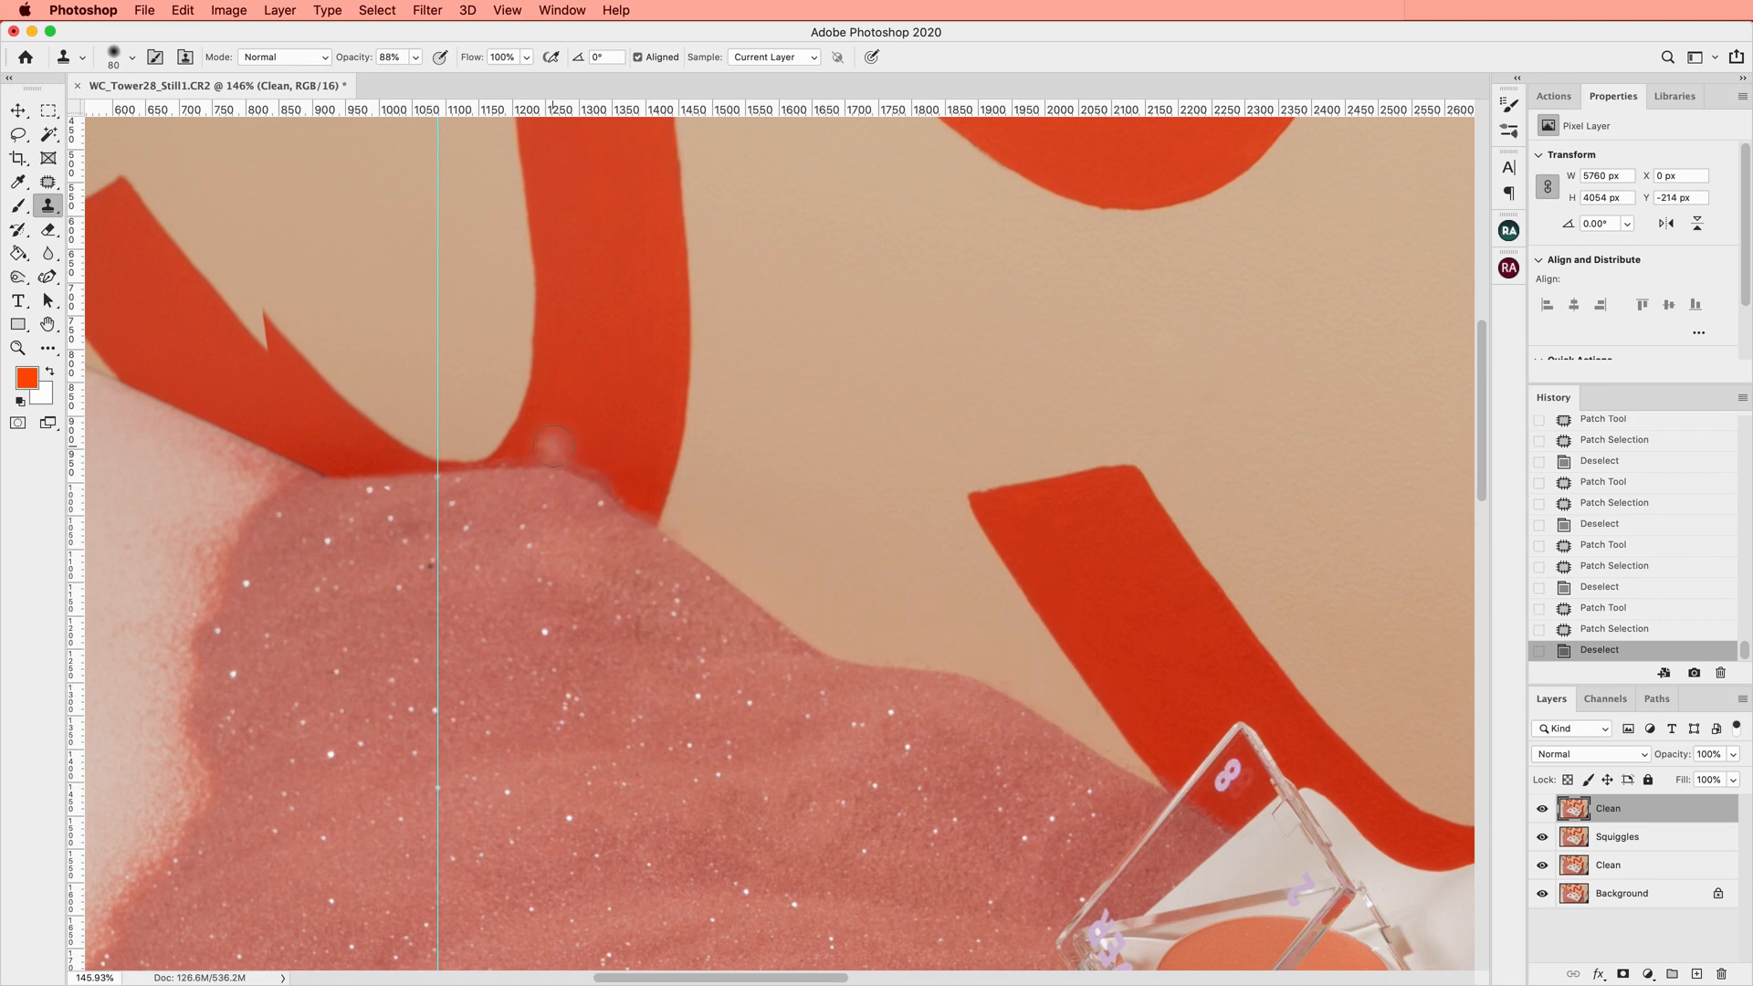
scroll(861, 633, "up", 1)
scroll(865, 636, "up", 1)
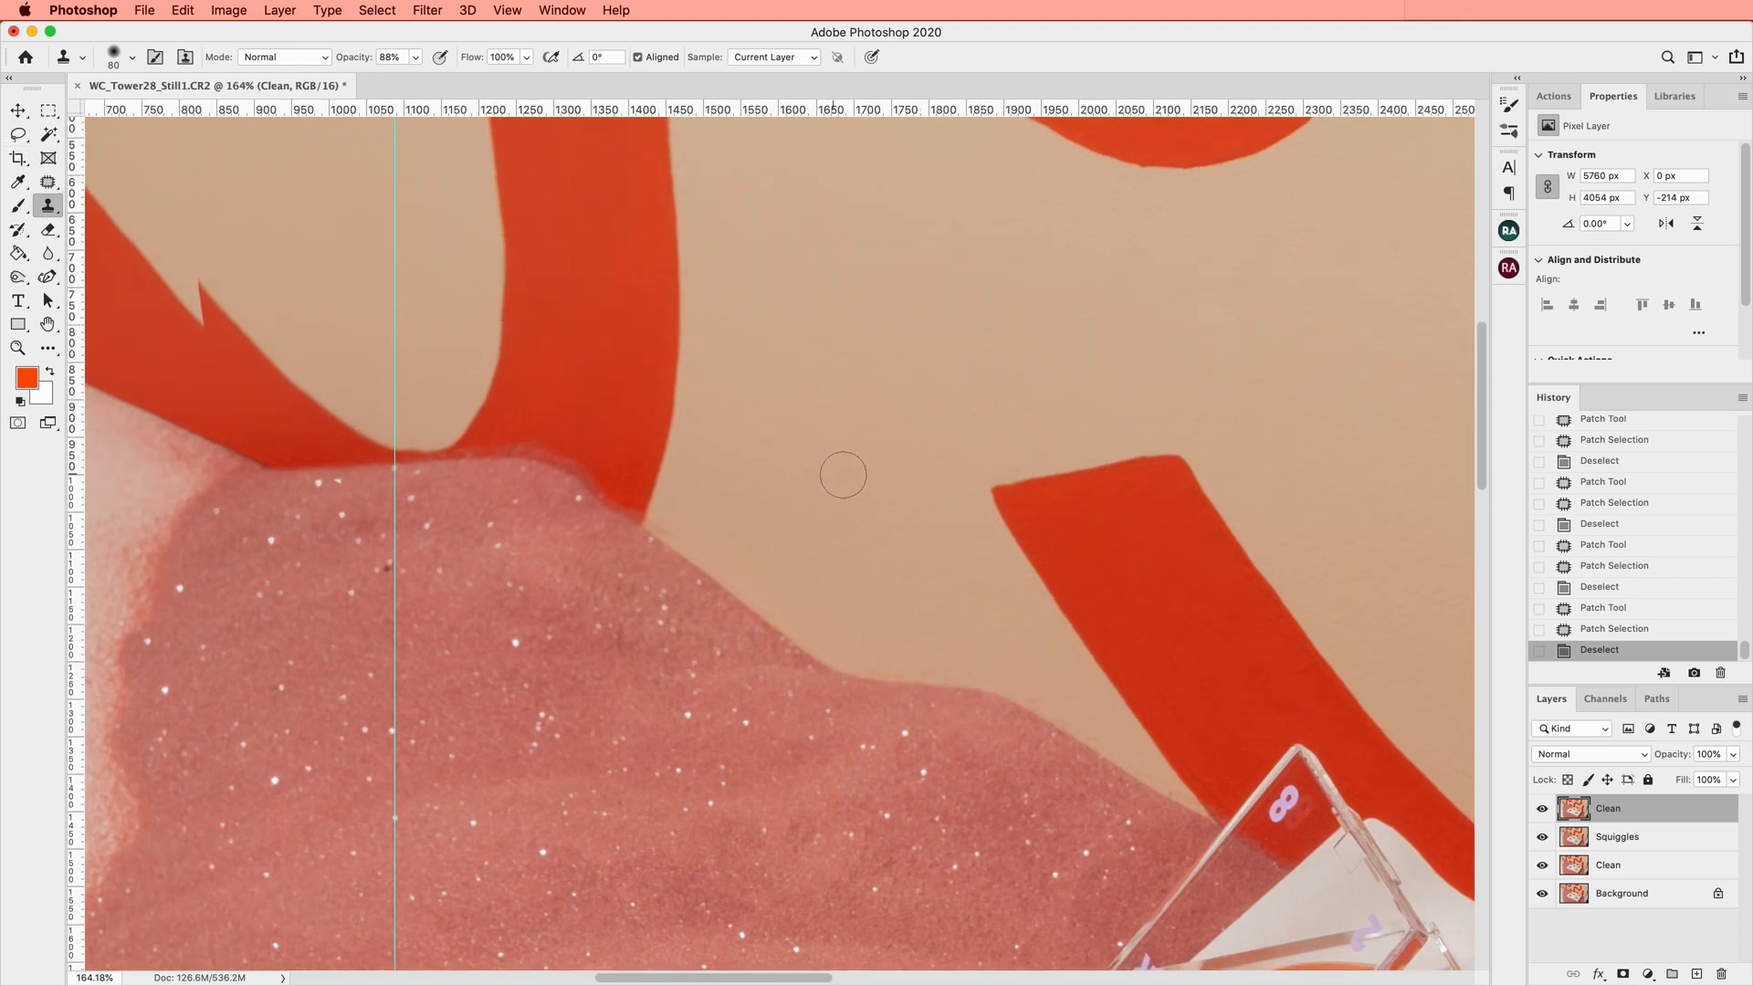
scroll(913, 535, "up", 3)
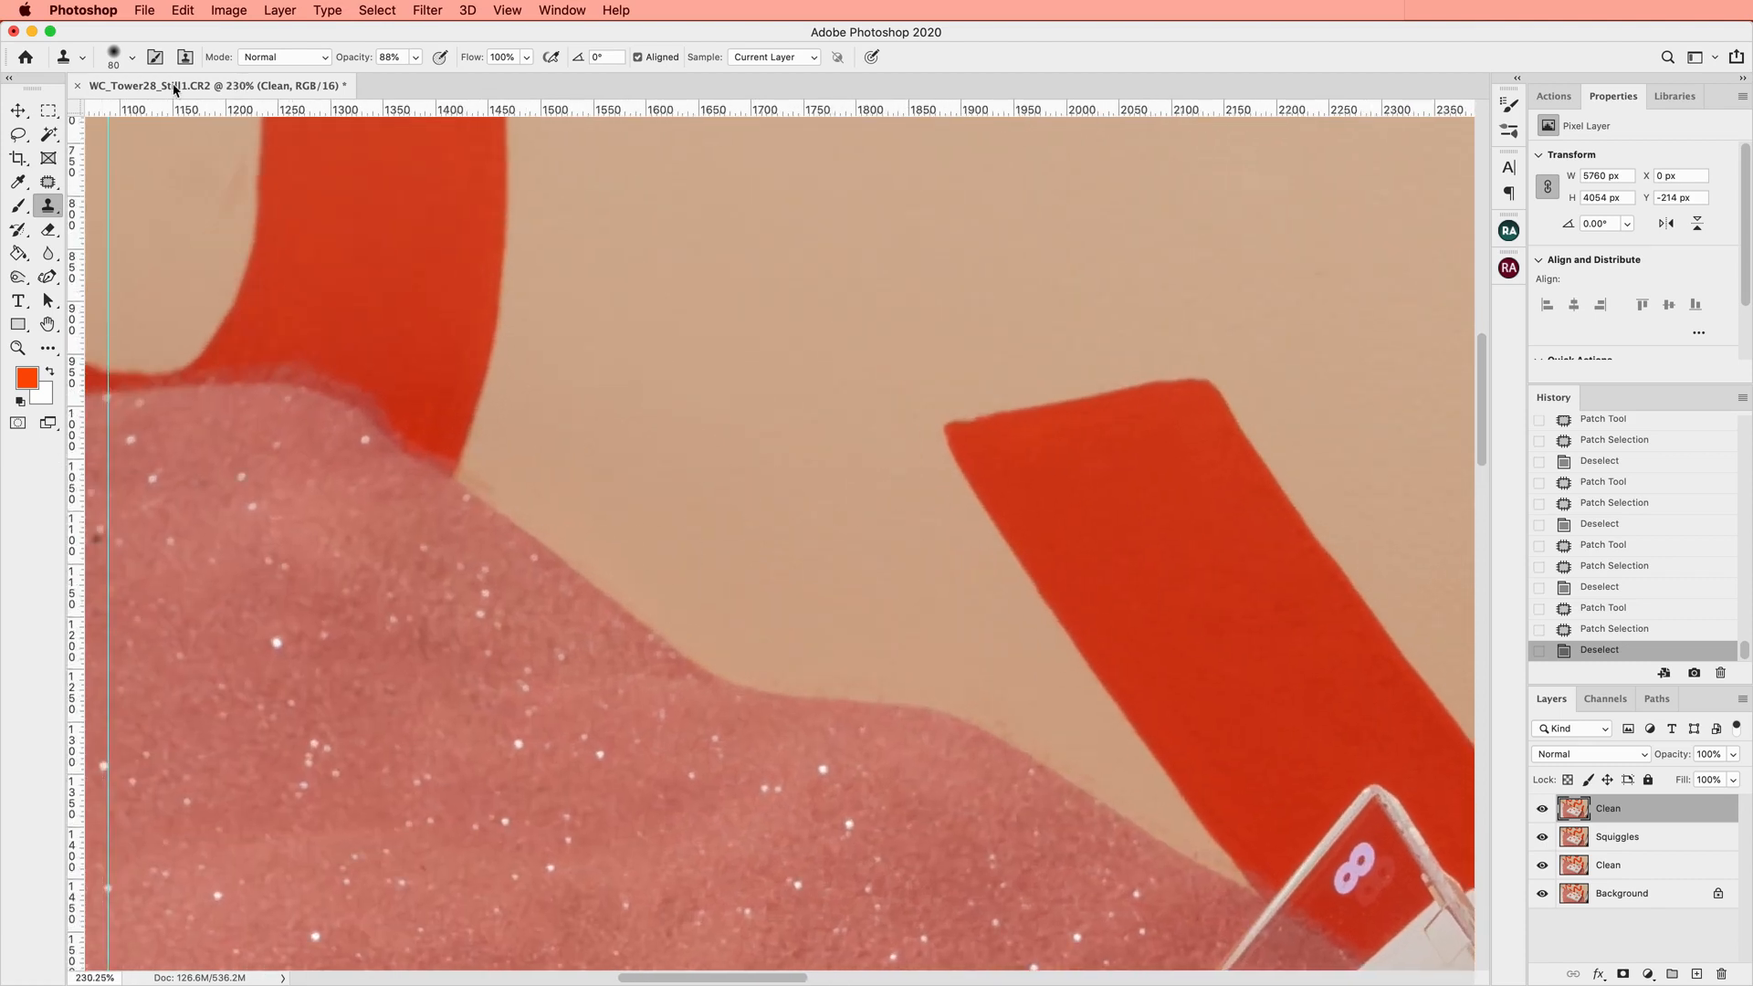
left_click(120, 58)
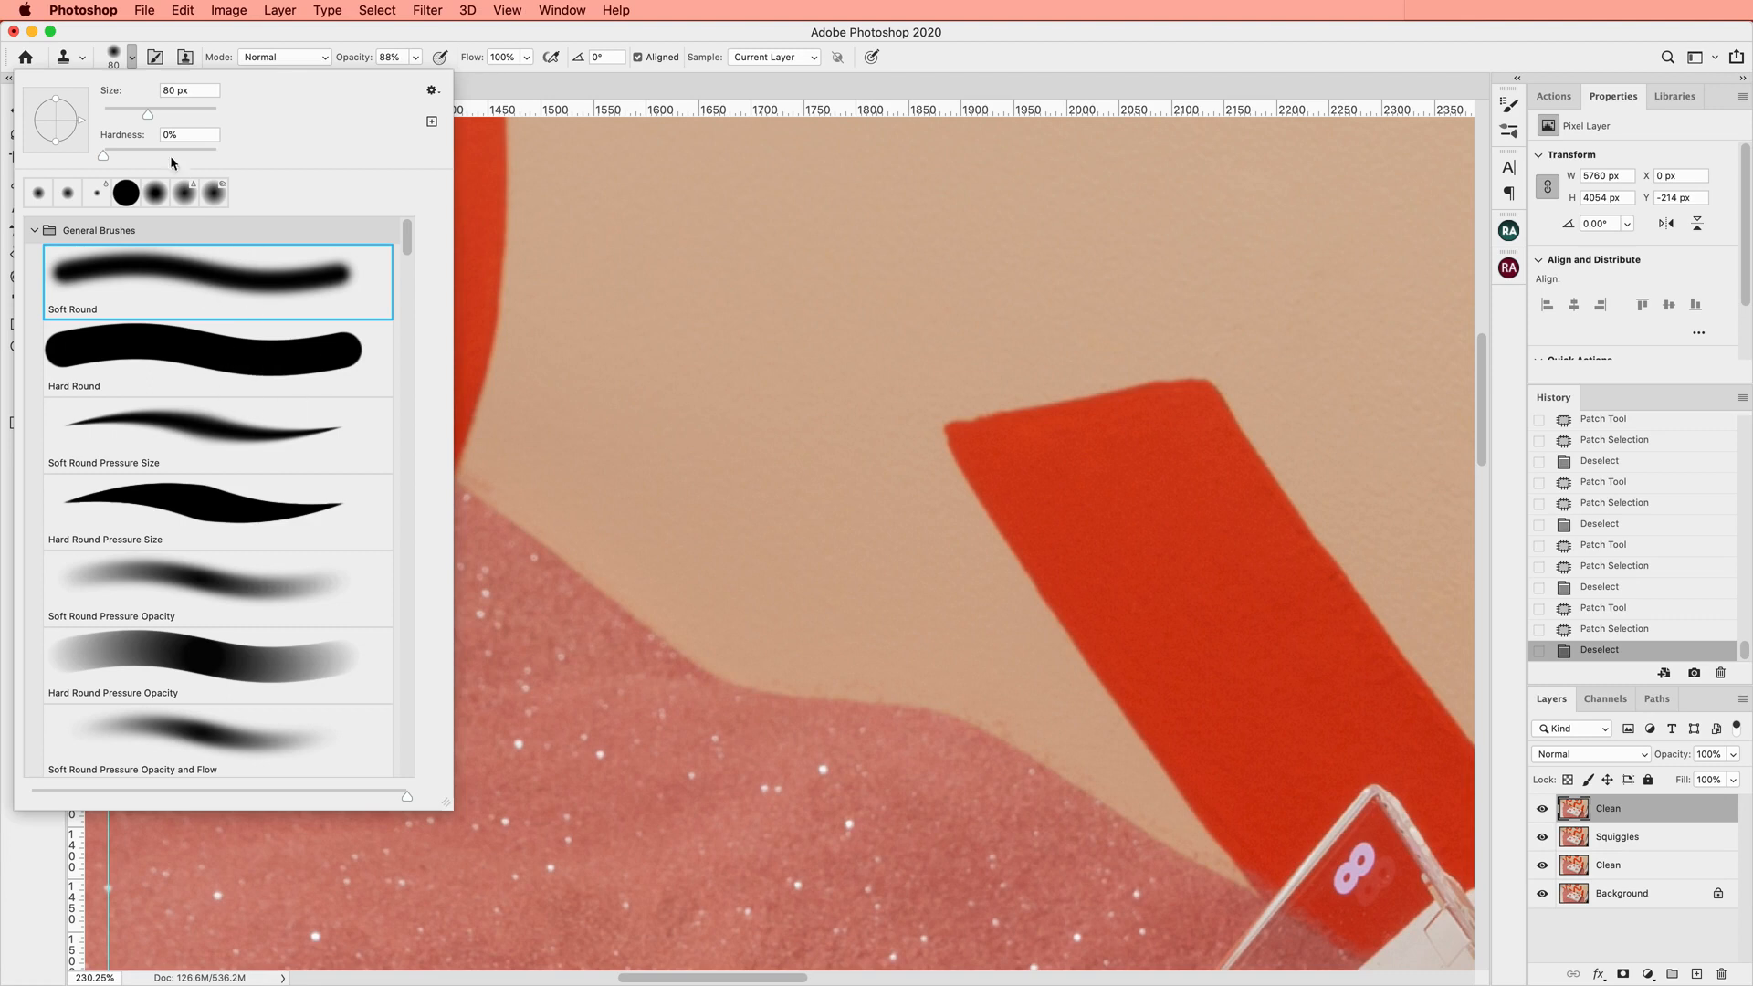
left_click(134, 59)
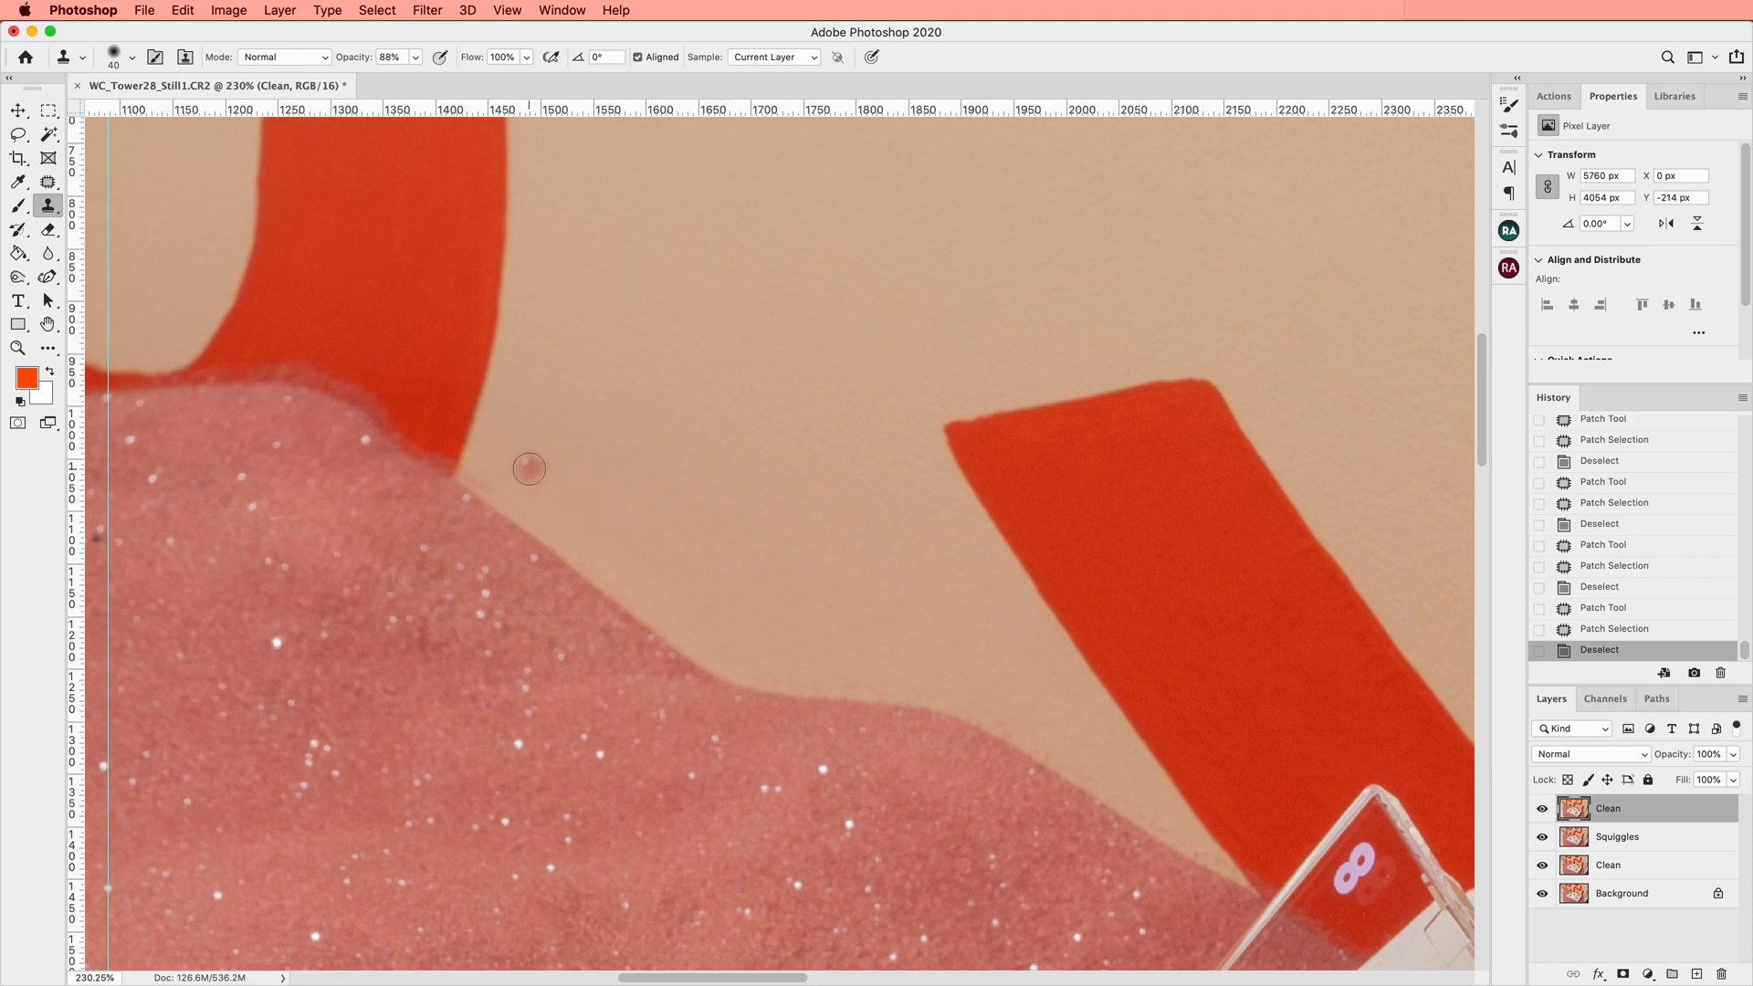
Clone over the fringe along the sand's upper edge, from the left squiggle's base partway down the slope, with a small soft brush
left_click(458, 464)
left_click(458, 466)
left_click(462, 467)
left_click(468, 469)
left_click(477, 477)
left_click(487, 483)
left_click(486, 483)
left_click(484, 483)
left_click(511, 500)
left_click(537, 510)
left_click(545, 519)
left_click(572, 545)
left_click(568, 545)
left_click(594, 557)
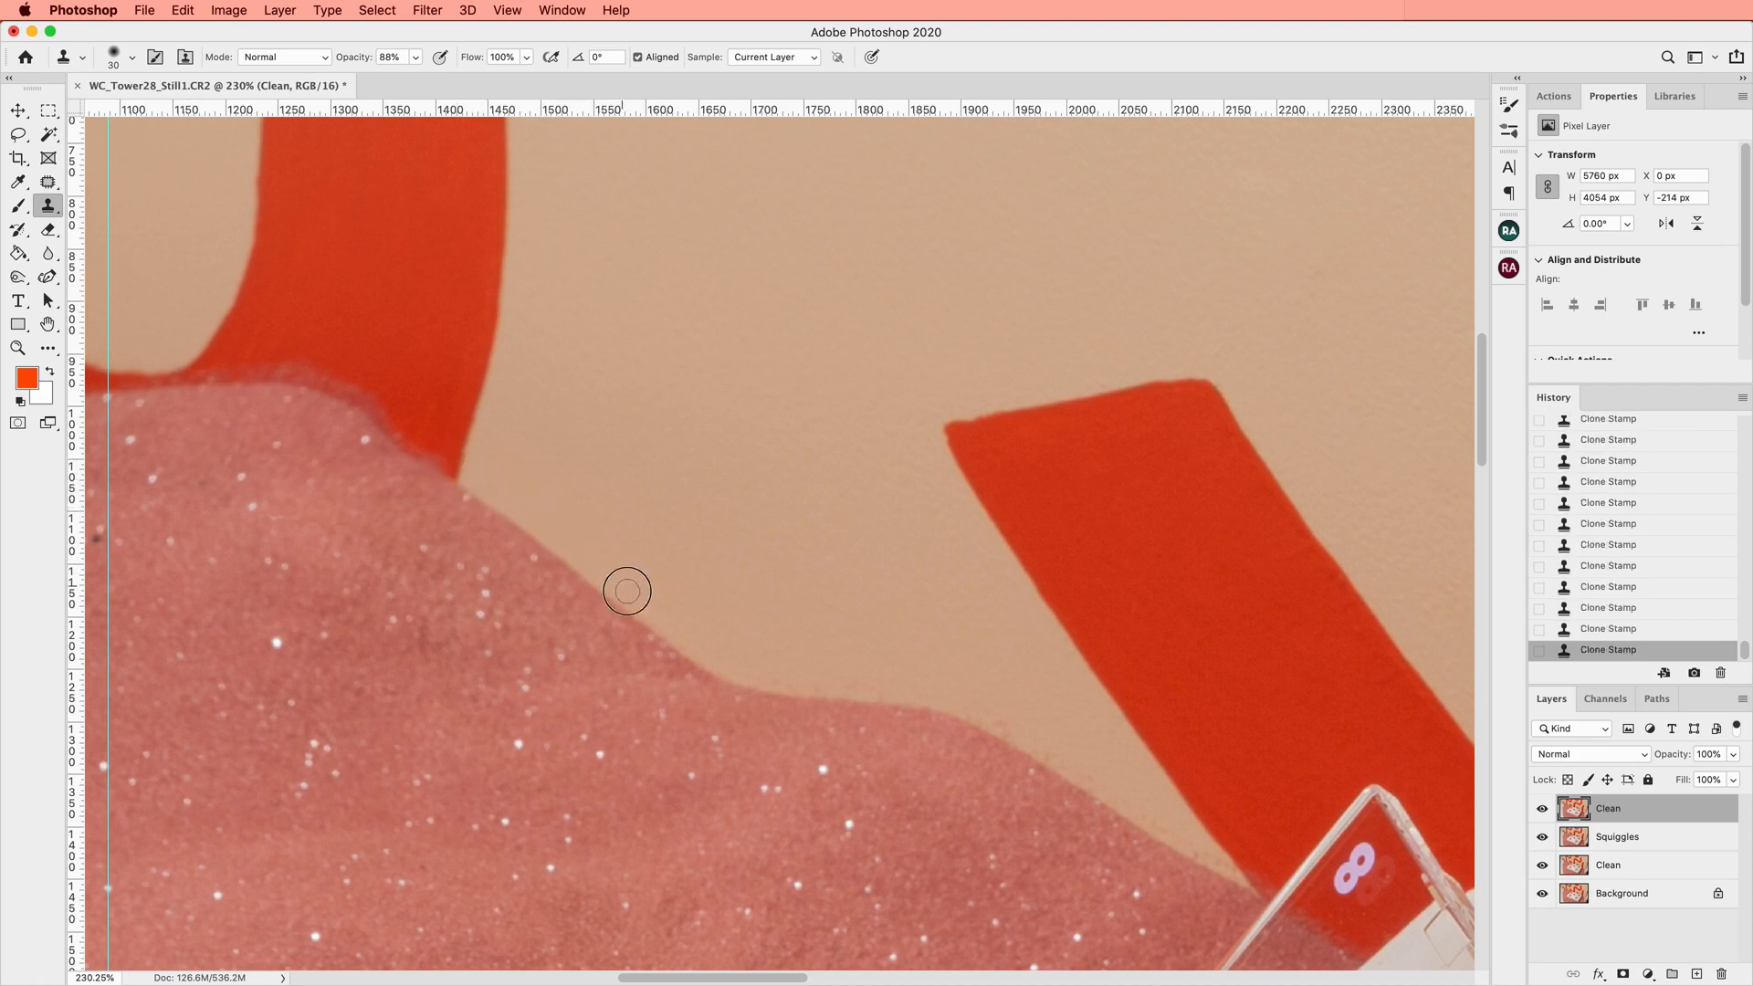
Continue cloning a clean sand edge against the wall down to the red stripe beside the upper compact
mouse_move(677, 620)
left_mouse_down()
mouse_move(774, 659)
mouse_move(692, 646)
mouse_move(728, 664)
mouse_move(942, 677)
mouse_move(803, 677)
mouse_move(1010, 712)
left_mouse_up()
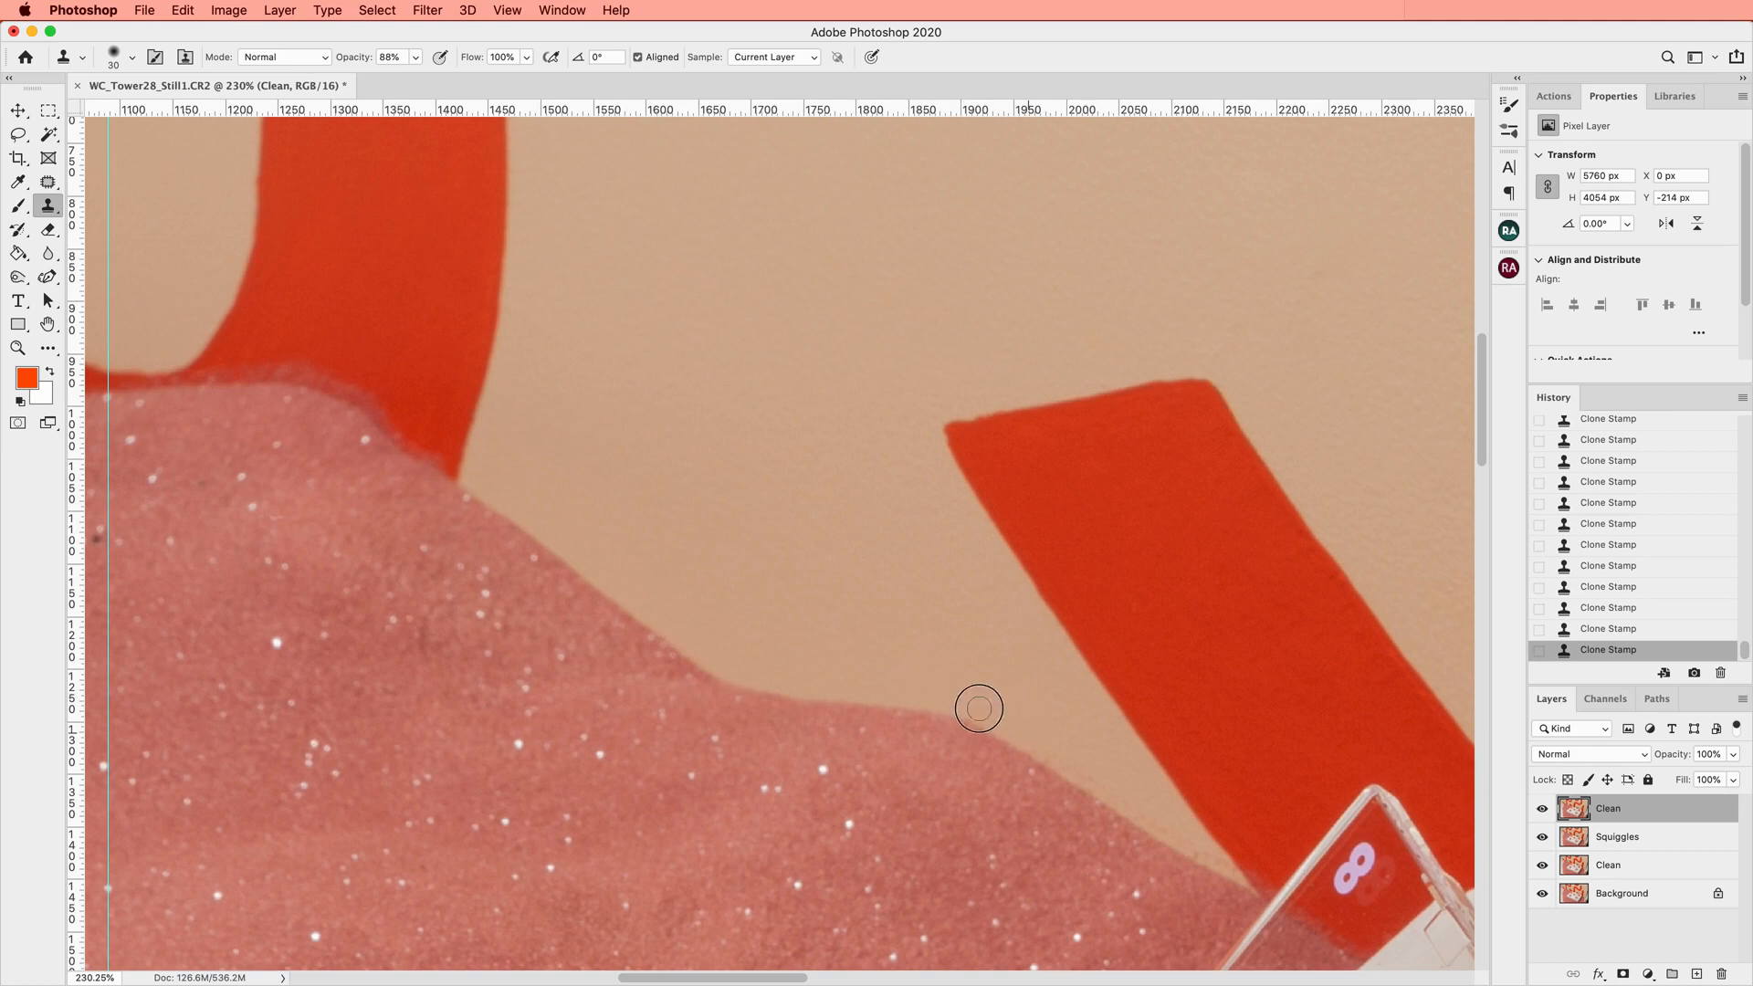
left_click(1039, 728, "alt")
left_click_drag(1135, 805, 1171, 833)
key("super+z")
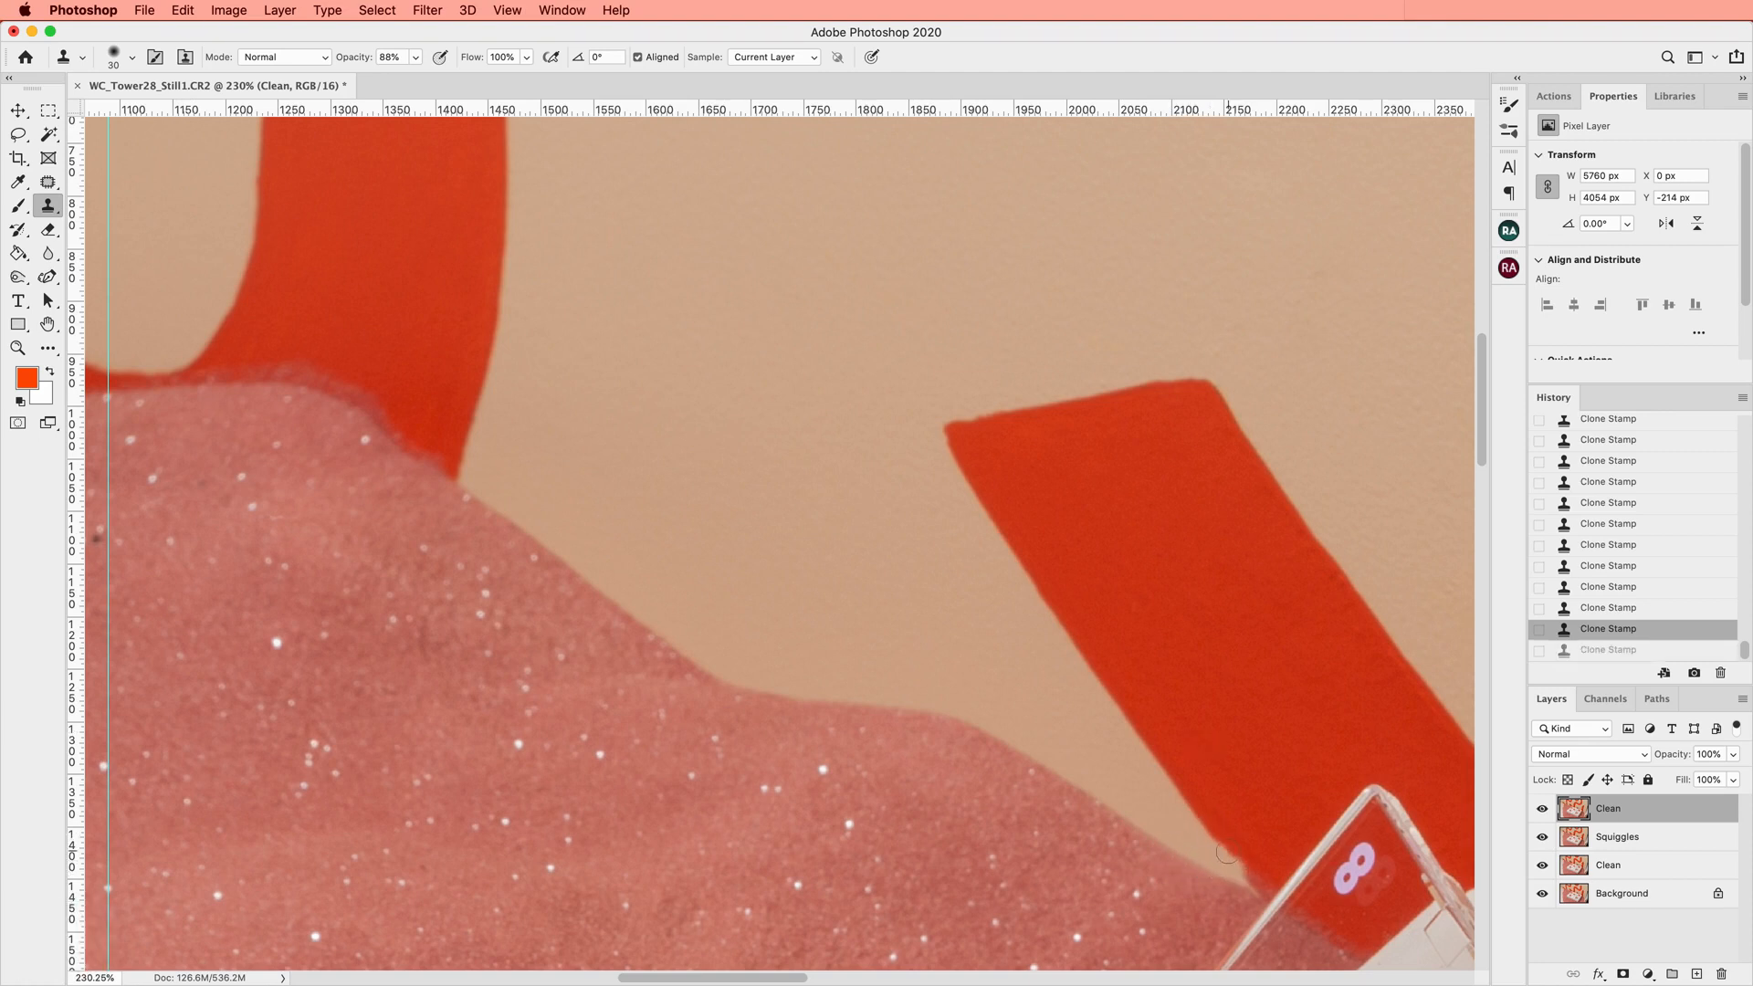
left_click(1217, 837)
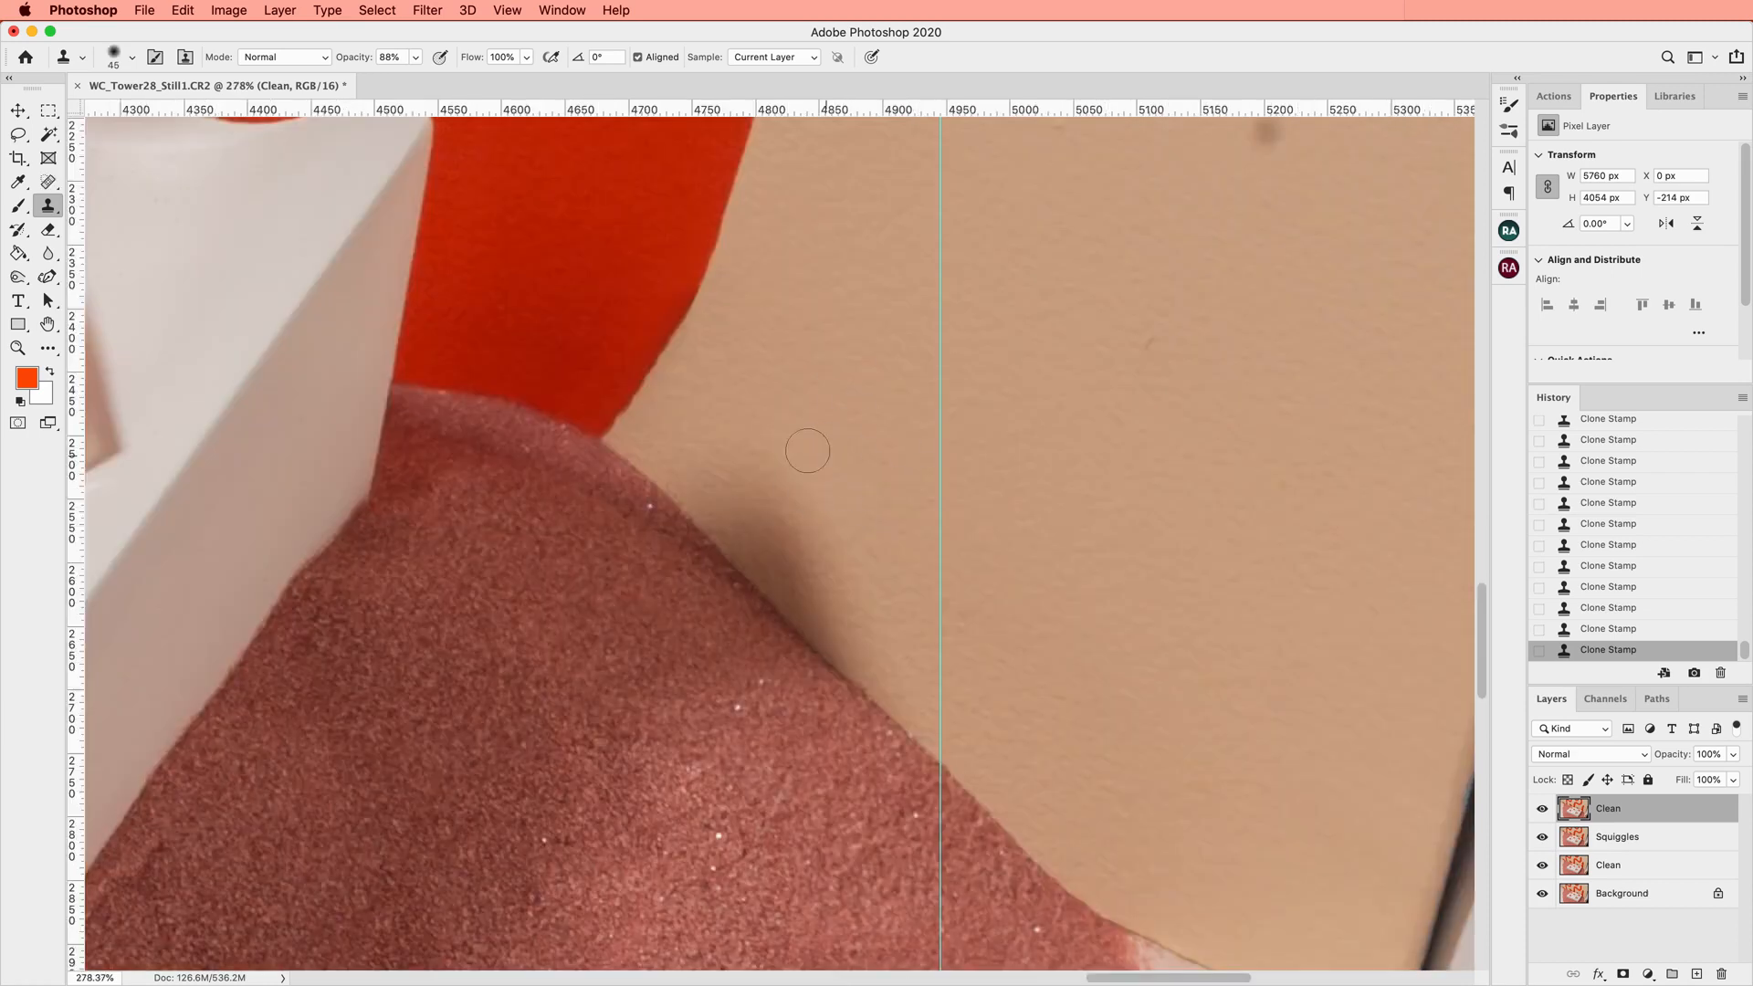
Clone wall texture over the dark shadow behind the right sand mound and clean up the mound's darkened edge
mouse_move(807, 450)
left_mouse_down()
mouse_move(821, 520)
mouse_move(767, 462)
mouse_move(730, 475)
mouse_move(877, 638)
mouse_move(743, 509)
mouse_move(849, 665)
left_mouse_up()
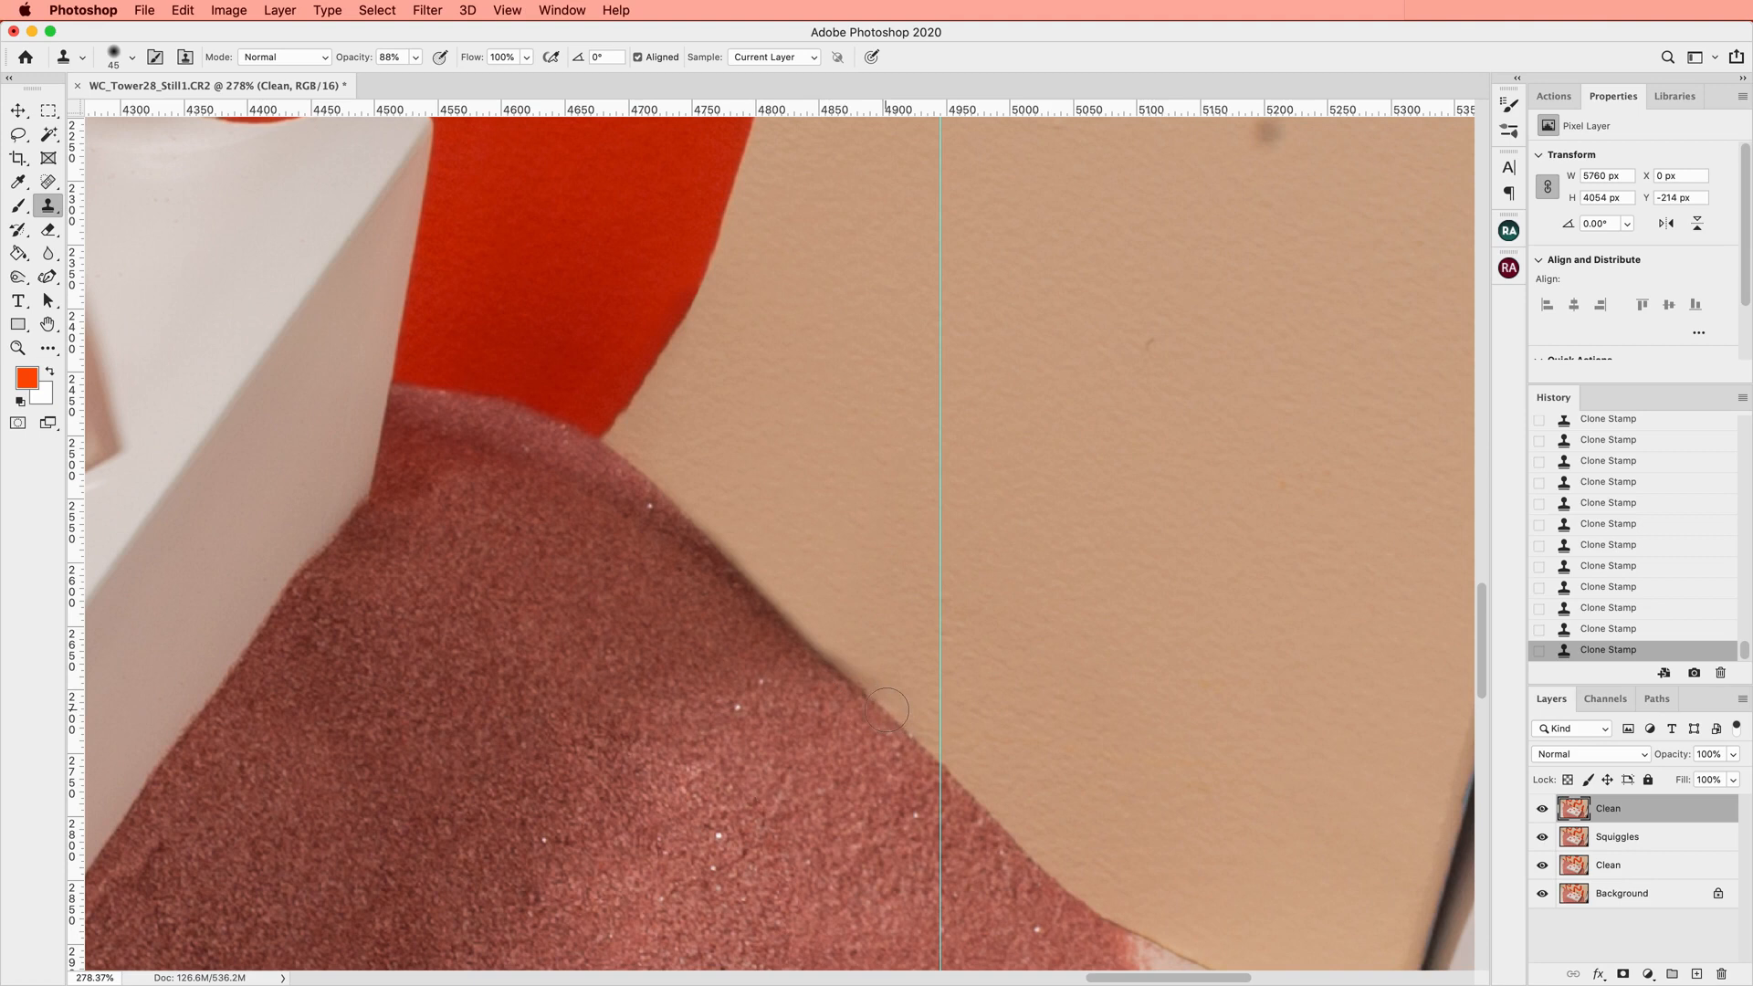
left_click_drag(848, 674, 882, 585)
scroll(922, 603, "left", 2)
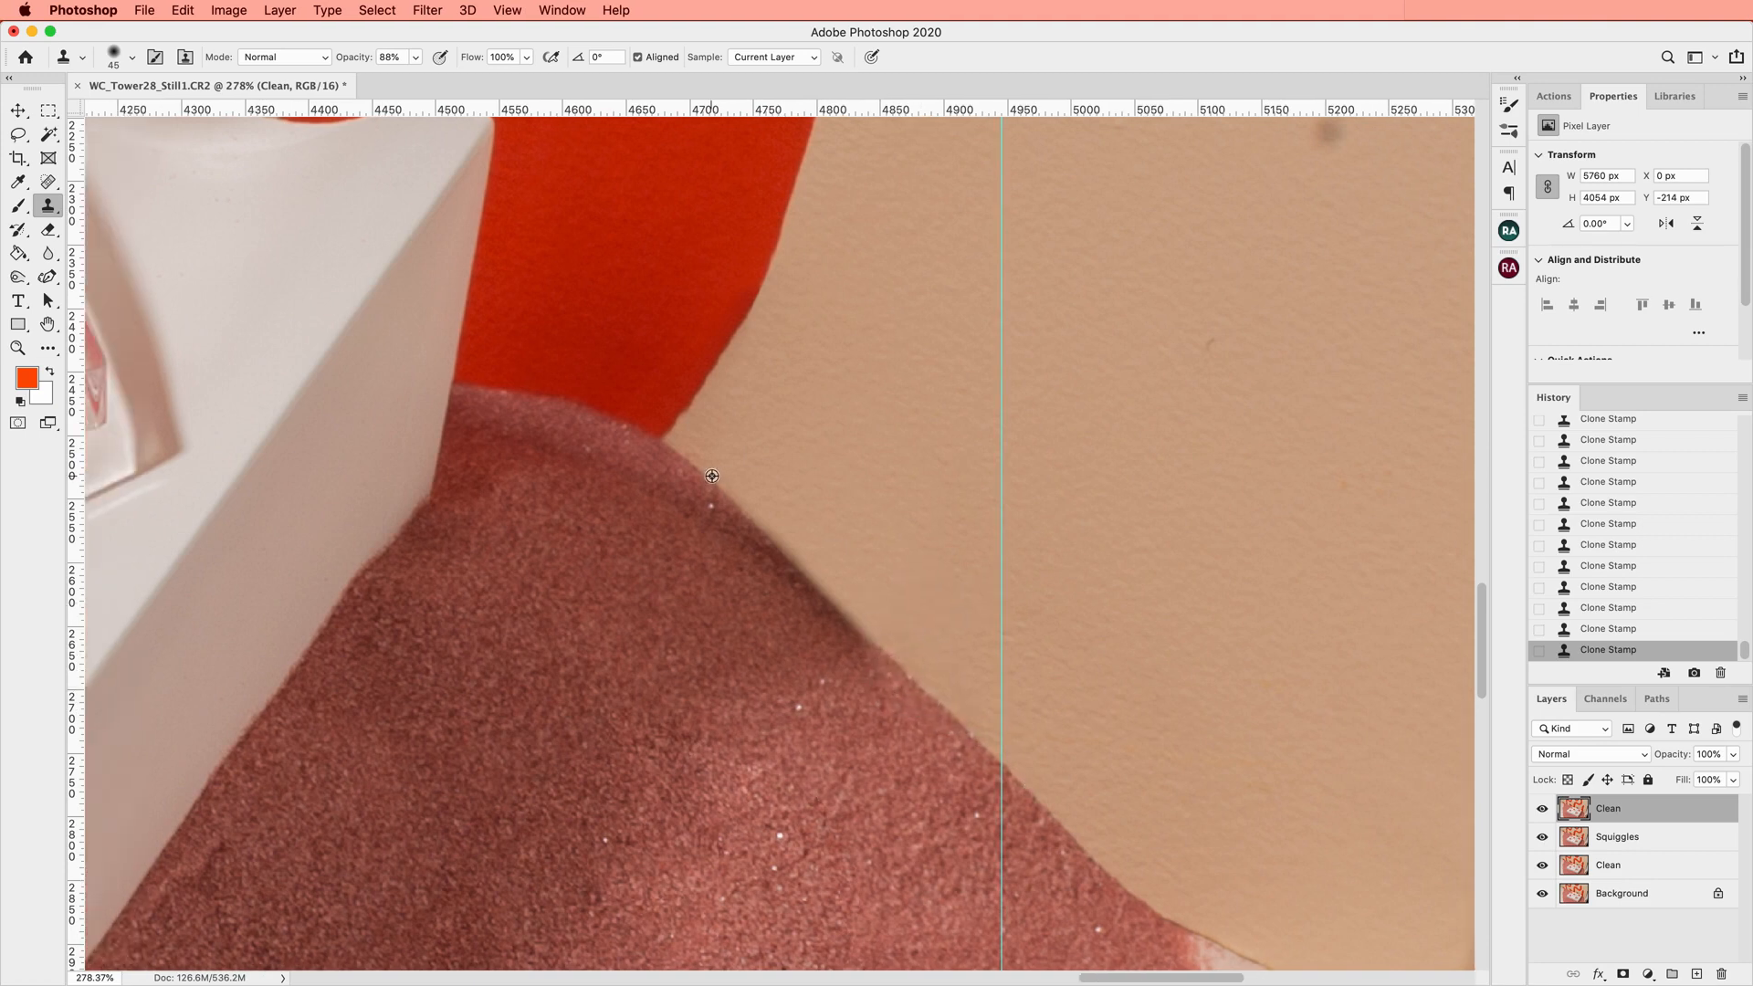
left_click_drag(741, 505, 769, 533)
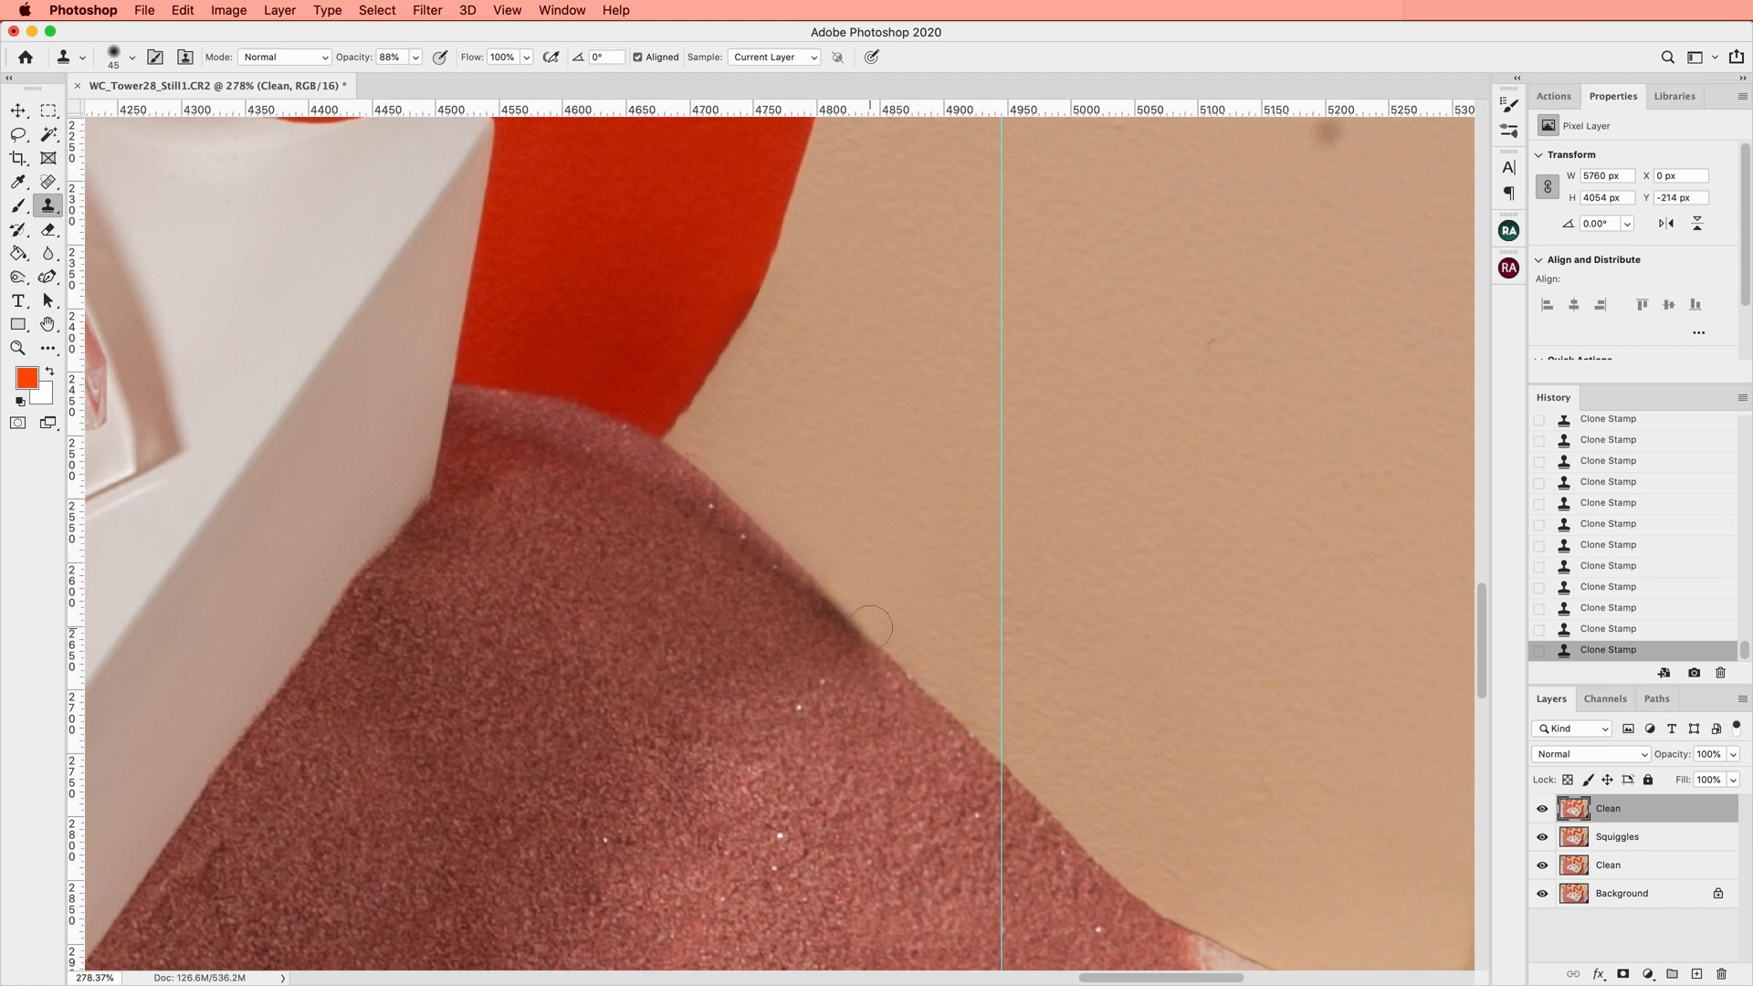
left_click_drag(857, 614, 824, 579)
Spot-heal the repeated bright specks along the right sand mound's edge
key("j")
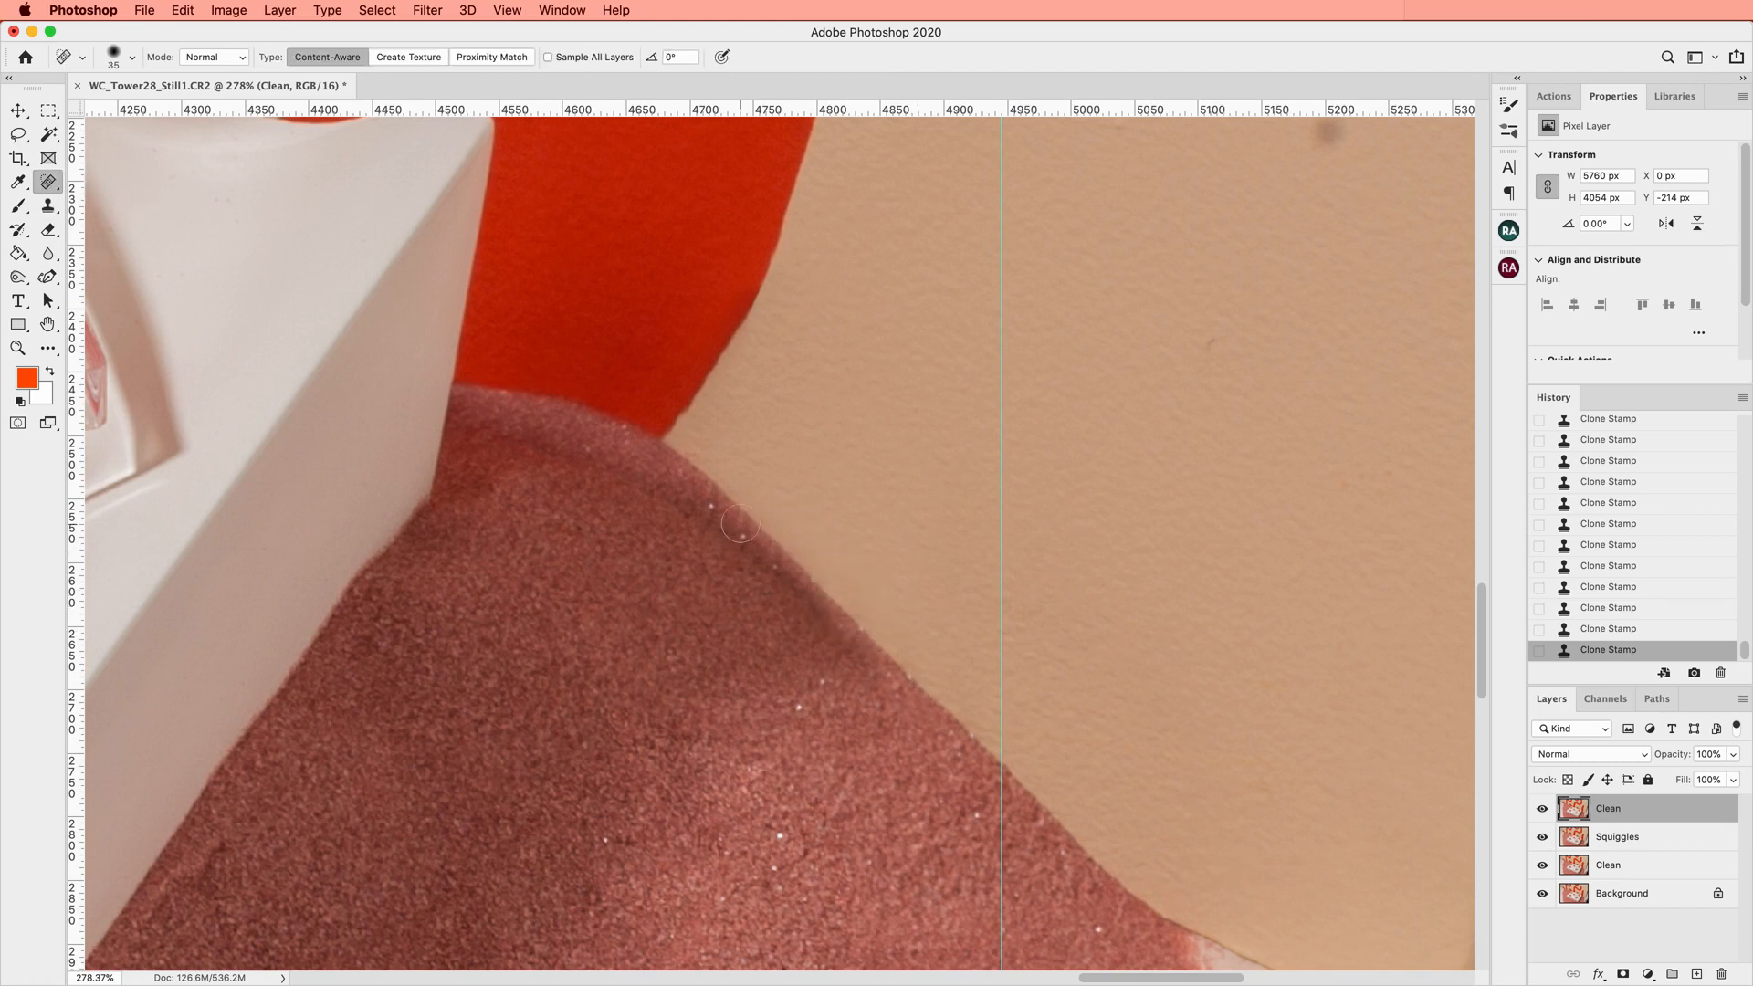
left_click(753, 555)
left_click(774, 566)
left_click(779, 572)
left_click(776, 568)
left_click(772, 561)
left_click(768, 555)
left_click(764, 550)
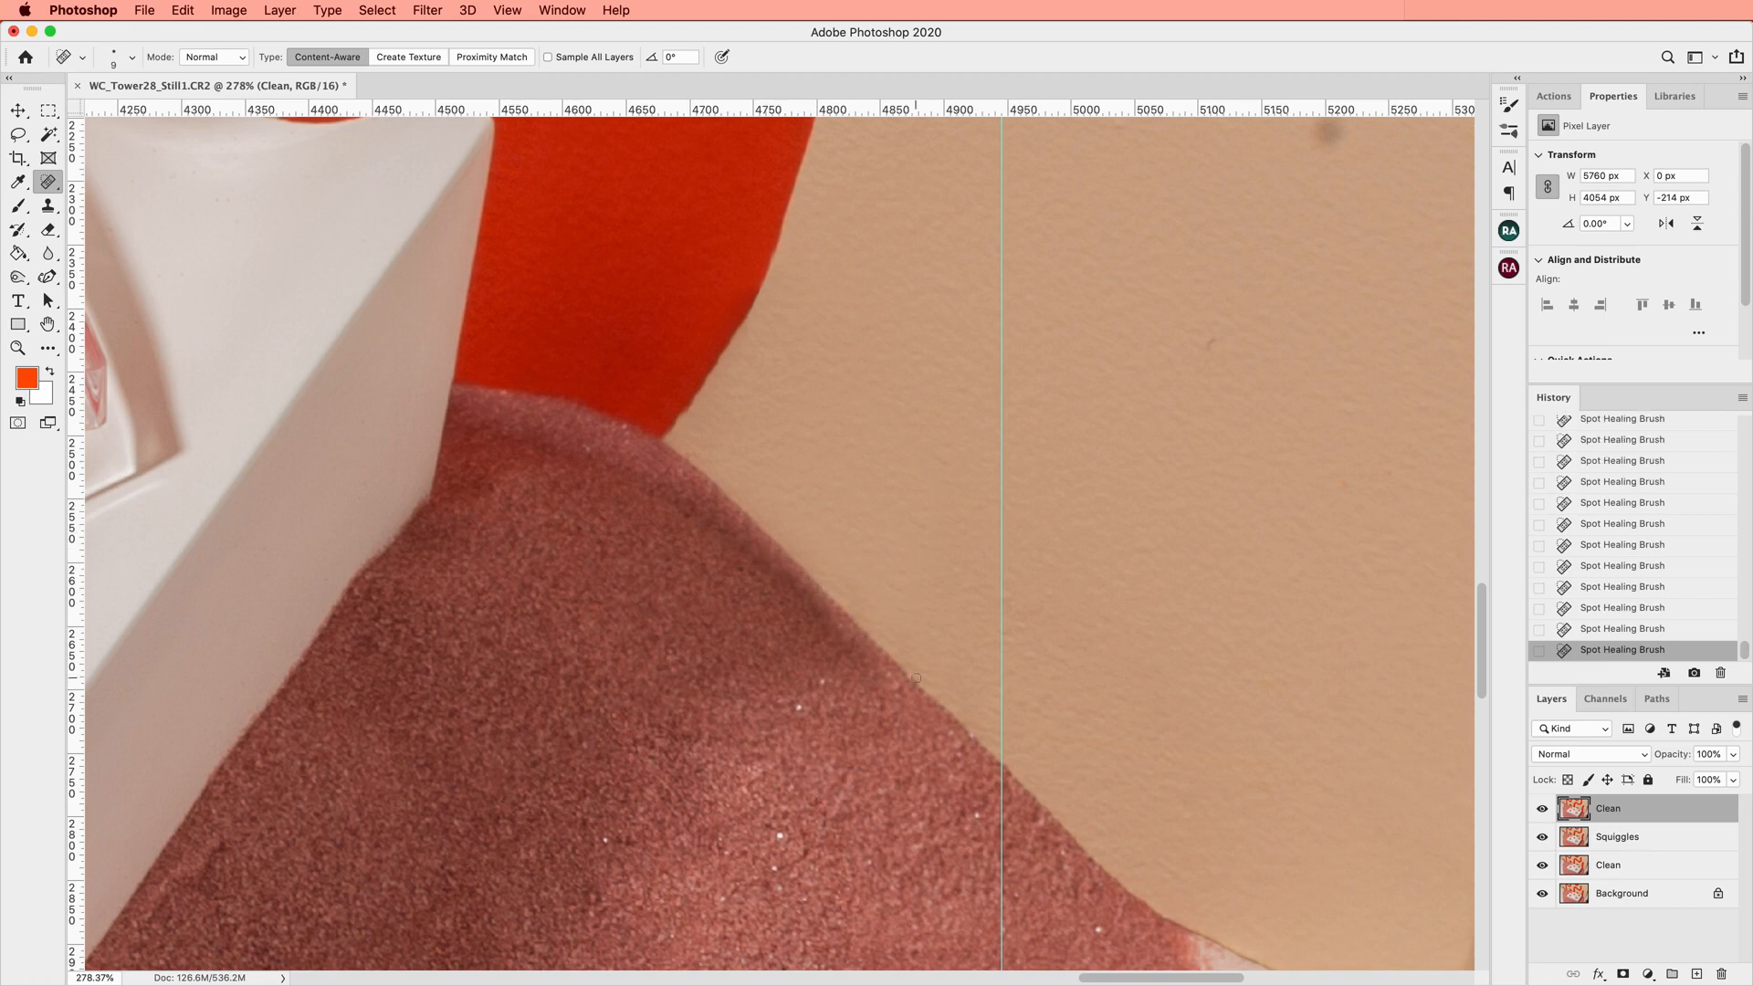
Switch to the Patch tool and patch the uneven edge of the right sand mound
left_click_drag(48, 182, 109, 220)
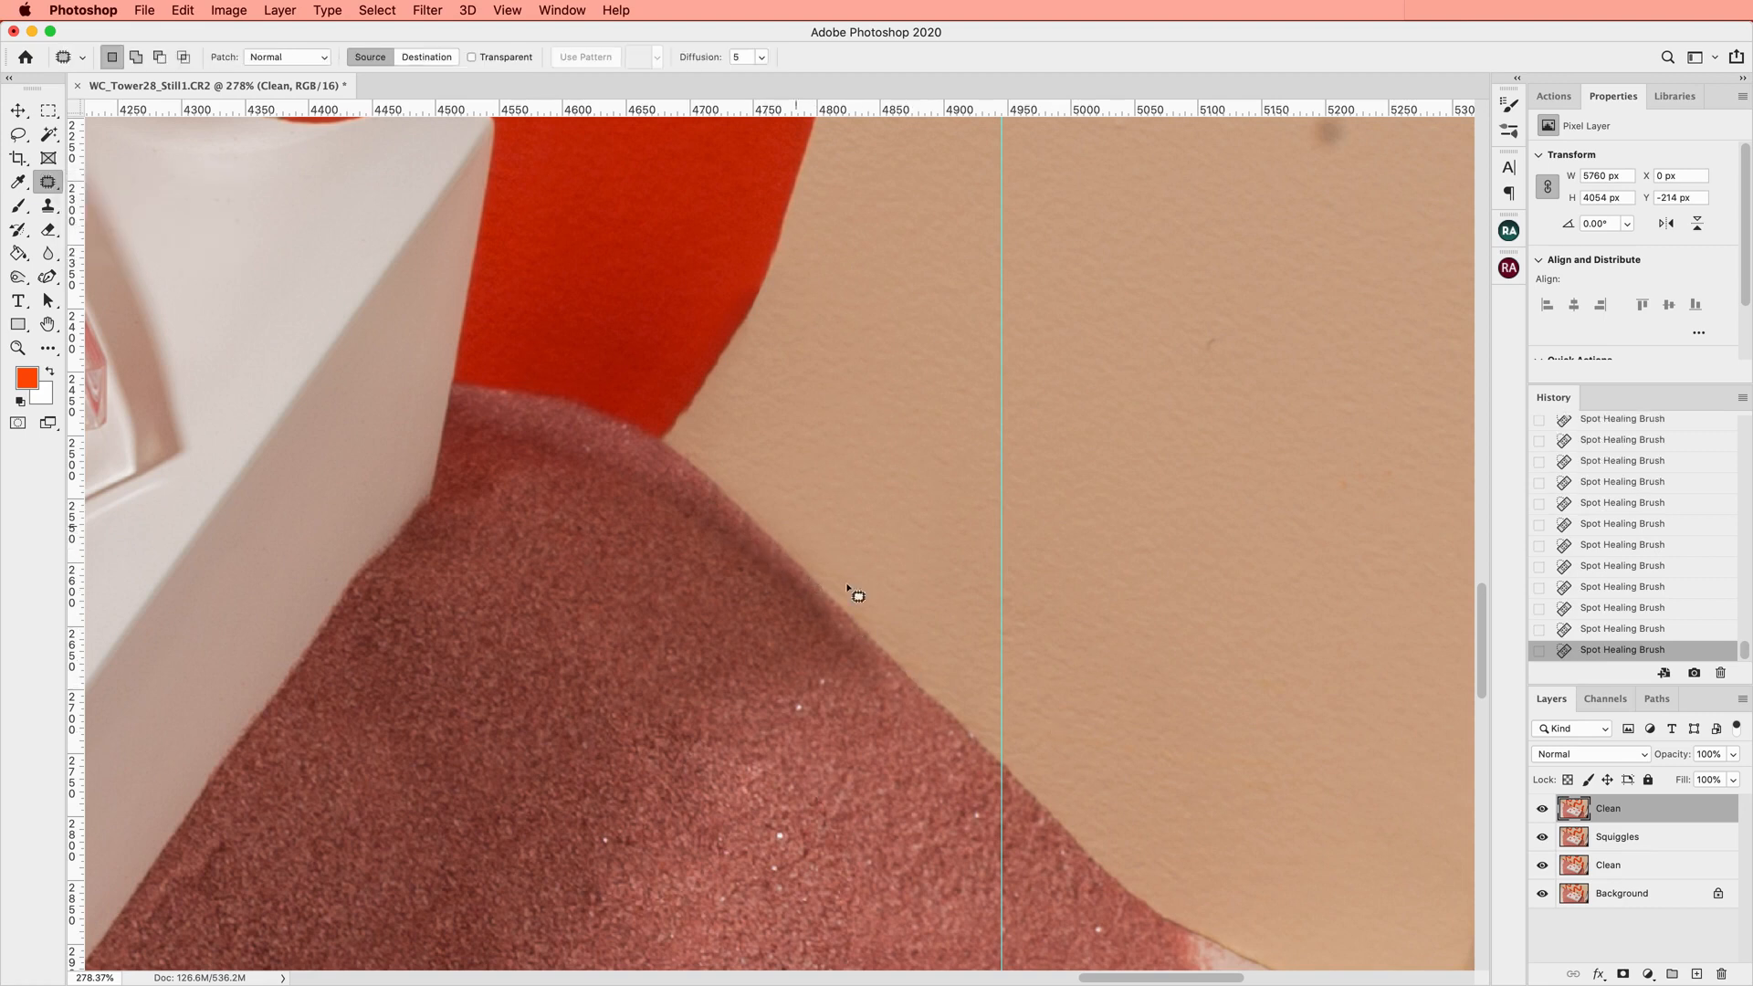
mouse_move(842, 608)
left_mouse_down()
mouse_move(944, 699)
mouse_move(932, 719)
mouse_move(990, 784)
mouse_move(1058, 825)
left_mouse_up()
left_click(1136, 704)
Spot-heal the remaining flaws along the right sand mound's edge, clear the patch selection and check the wider image
key("j")
left_click(838, 607)
left_click(838, 607)
left_click(48, 111)
left_click(742, 471)
left_click(49, 182)
left_click(838, 607)
left_click(836, 850)
left_click_drag(899, 548, 224, 516)
left_click_drag(224, 516, 617, 732)
scroll(617, 732, "down", 5)
scroll(617, 732, "right", 3)
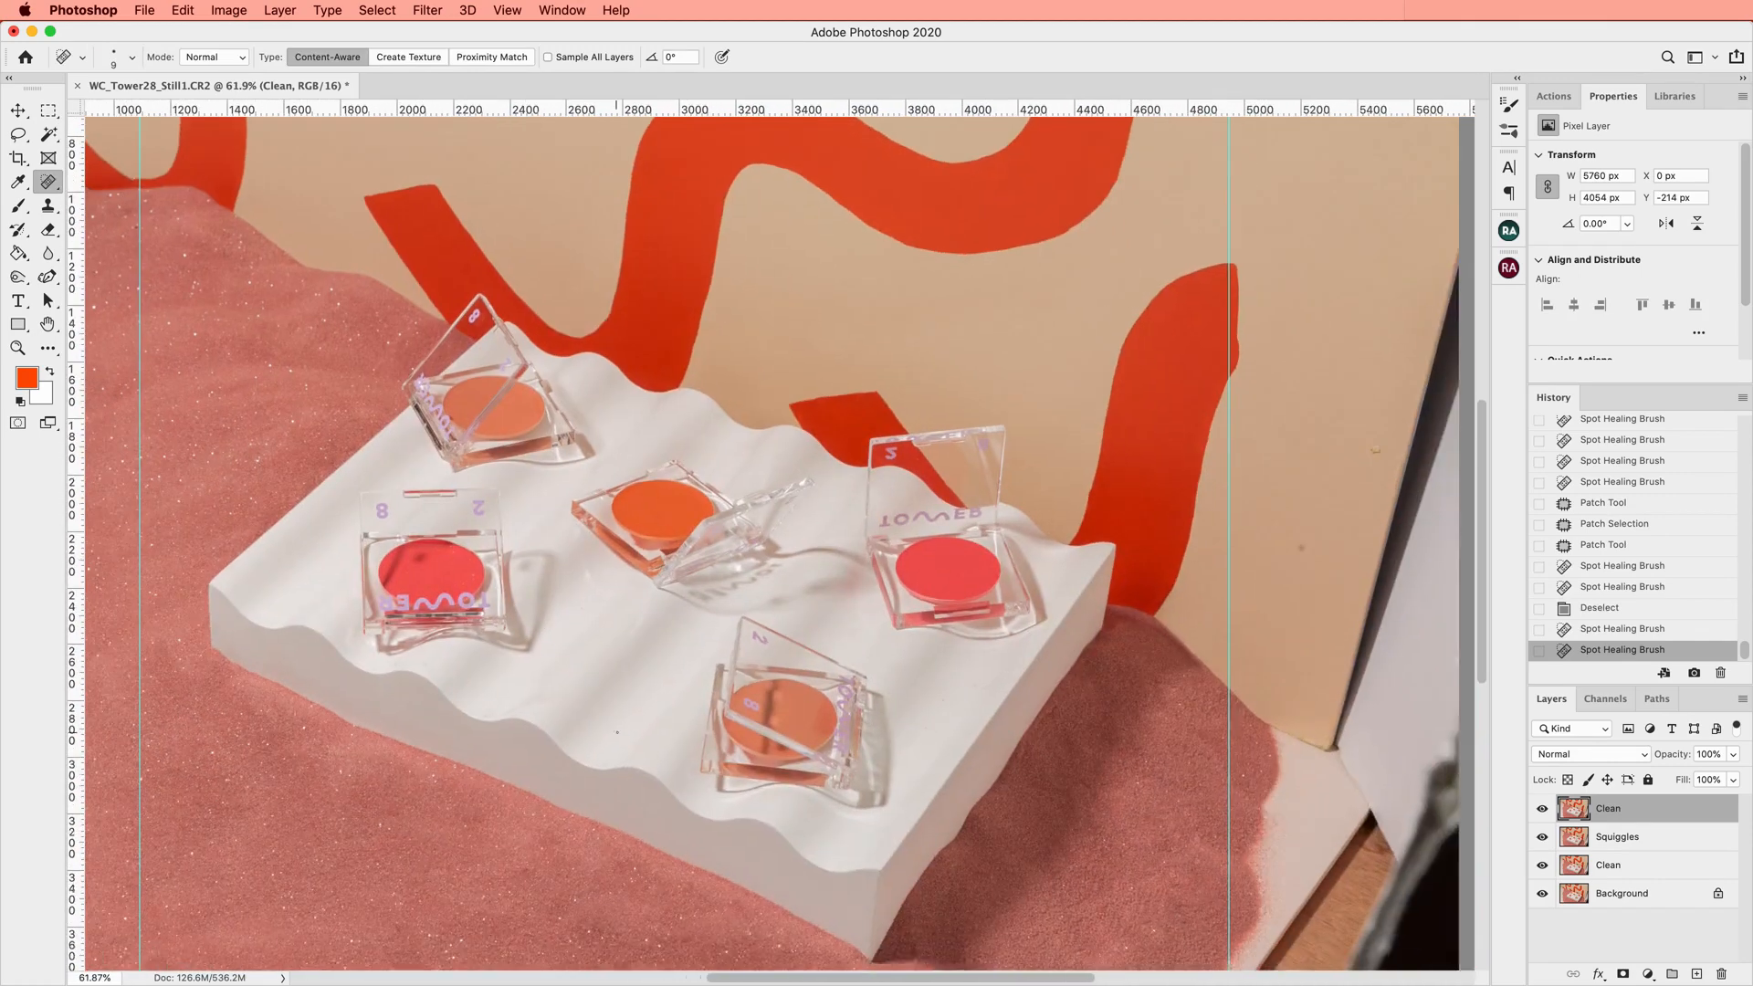
Examine the far sand mound's edge and the wall squiggles for remaining unevenness
scroll(617, 732, "up", 10)
scroll(617, 732, "left", 10)
scroll(617, 732, "up", 5)
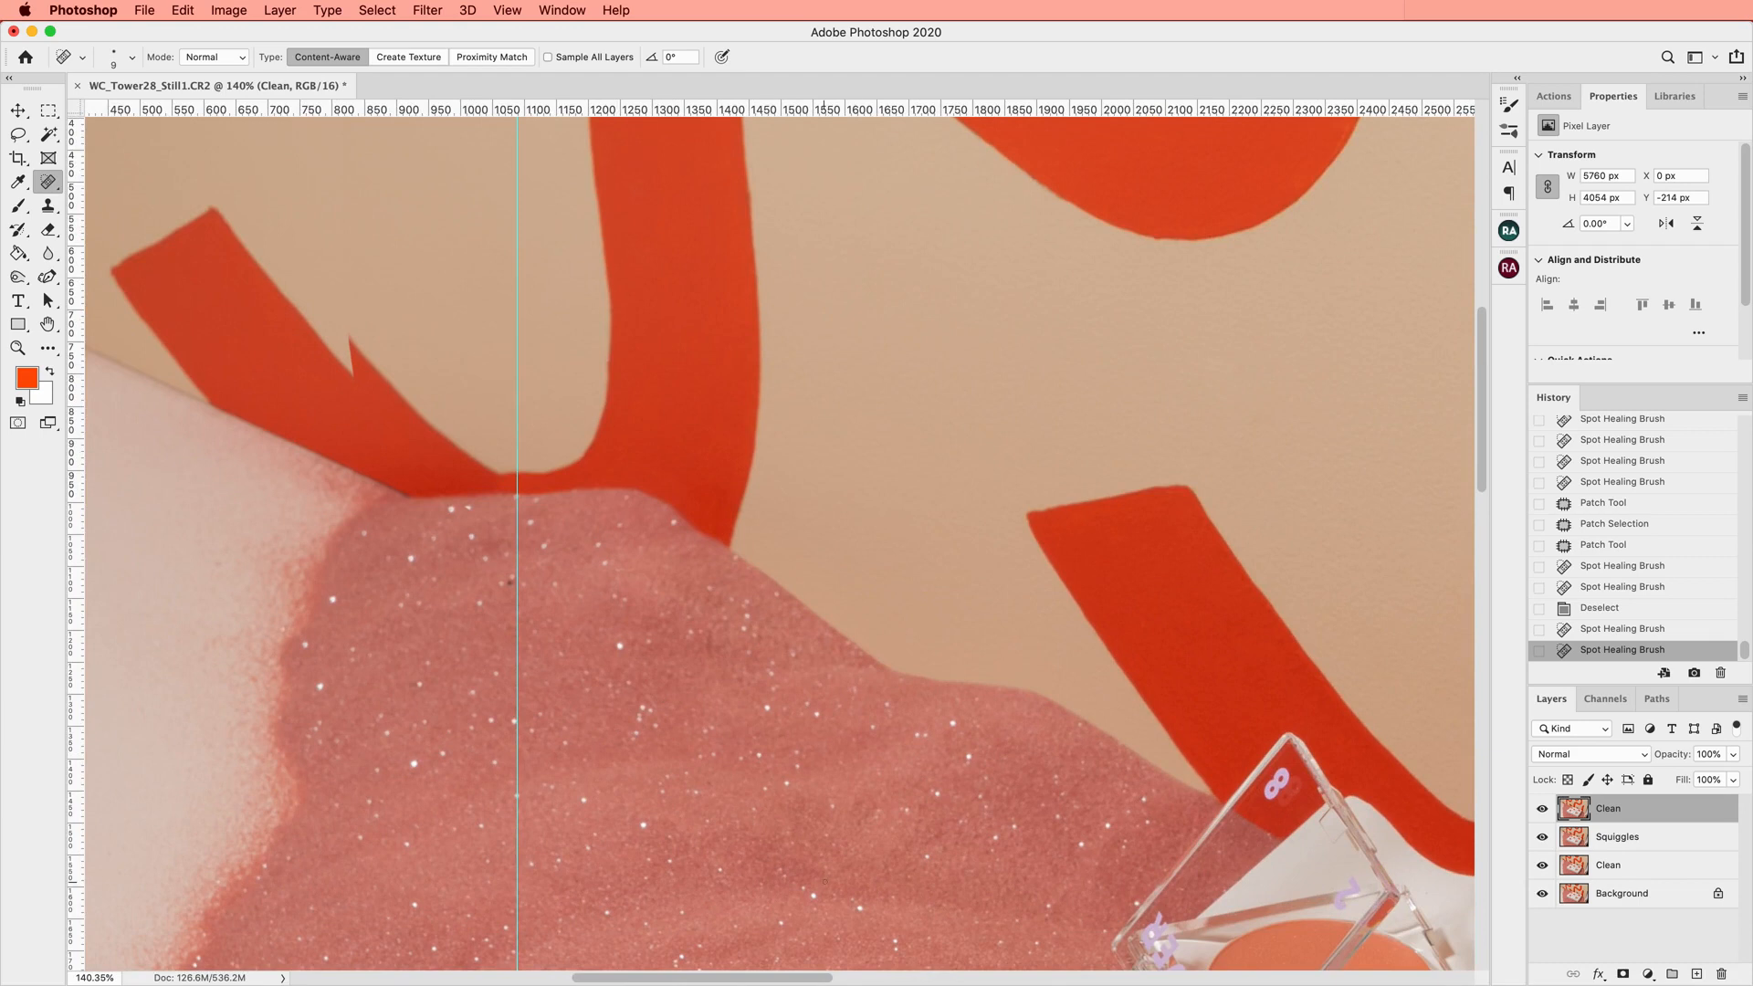
scroll(824, 882, "down", 4)
scroll(825, 881, "right", 10)
scroll(825, 882, "down", 4)
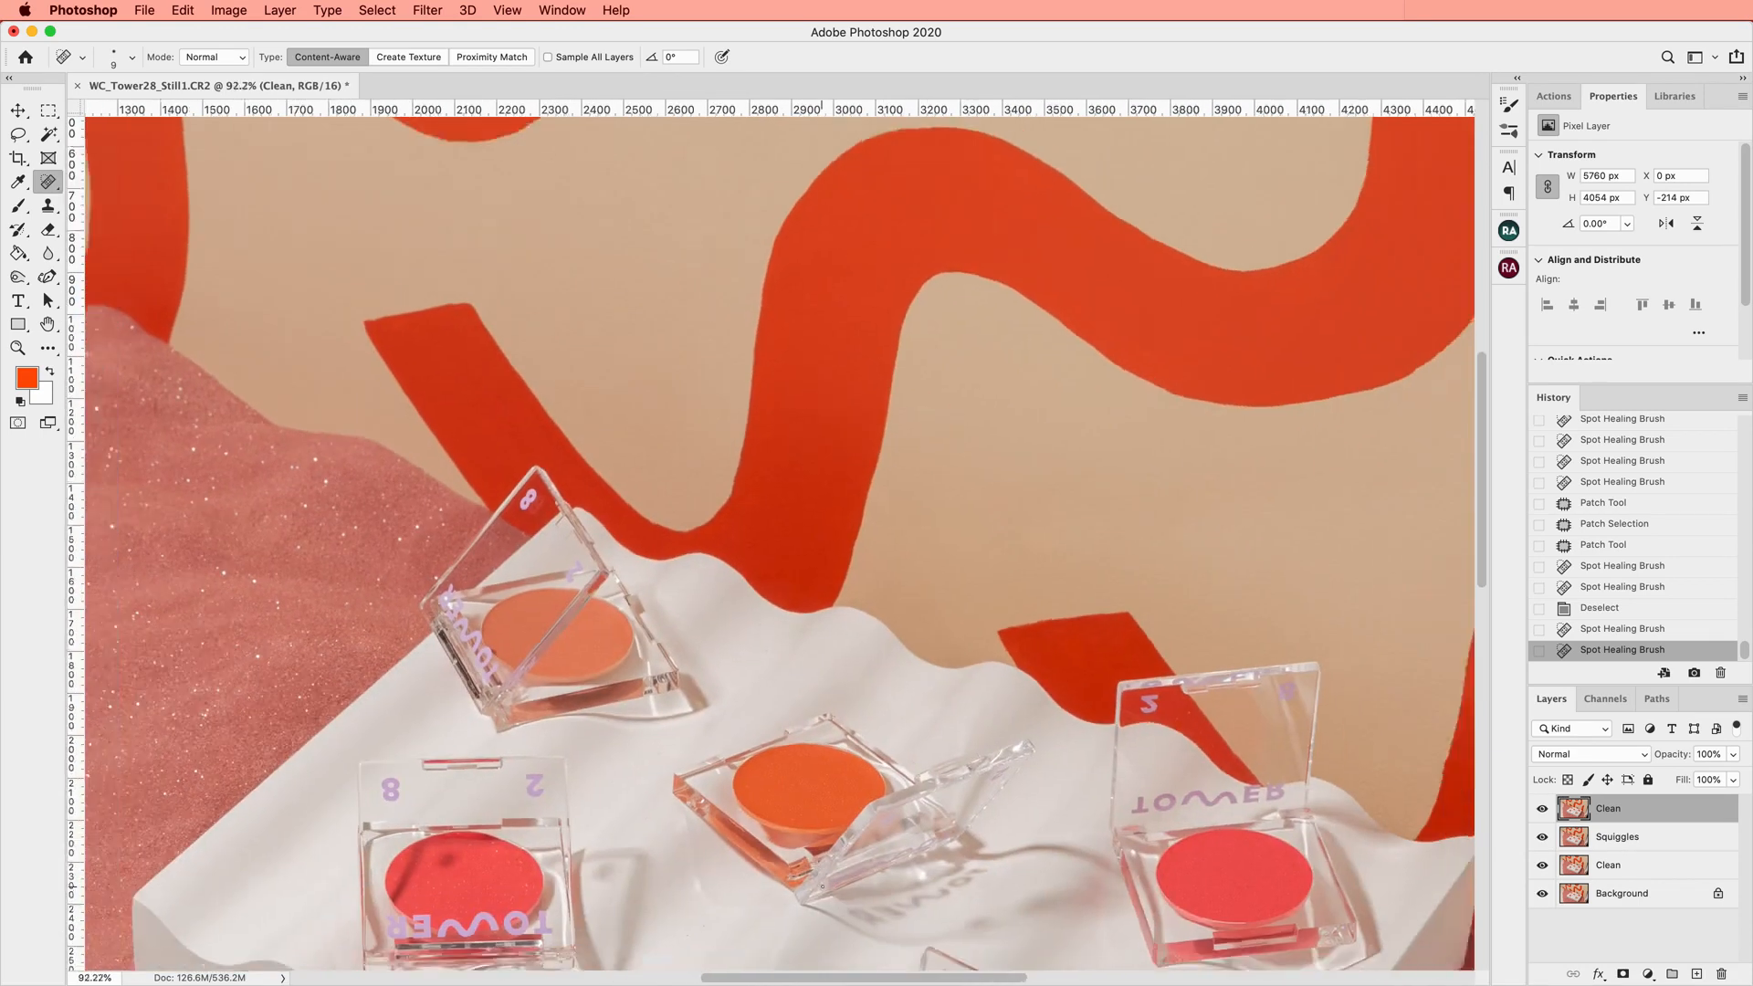
scroll(818, 883, "down", 5)
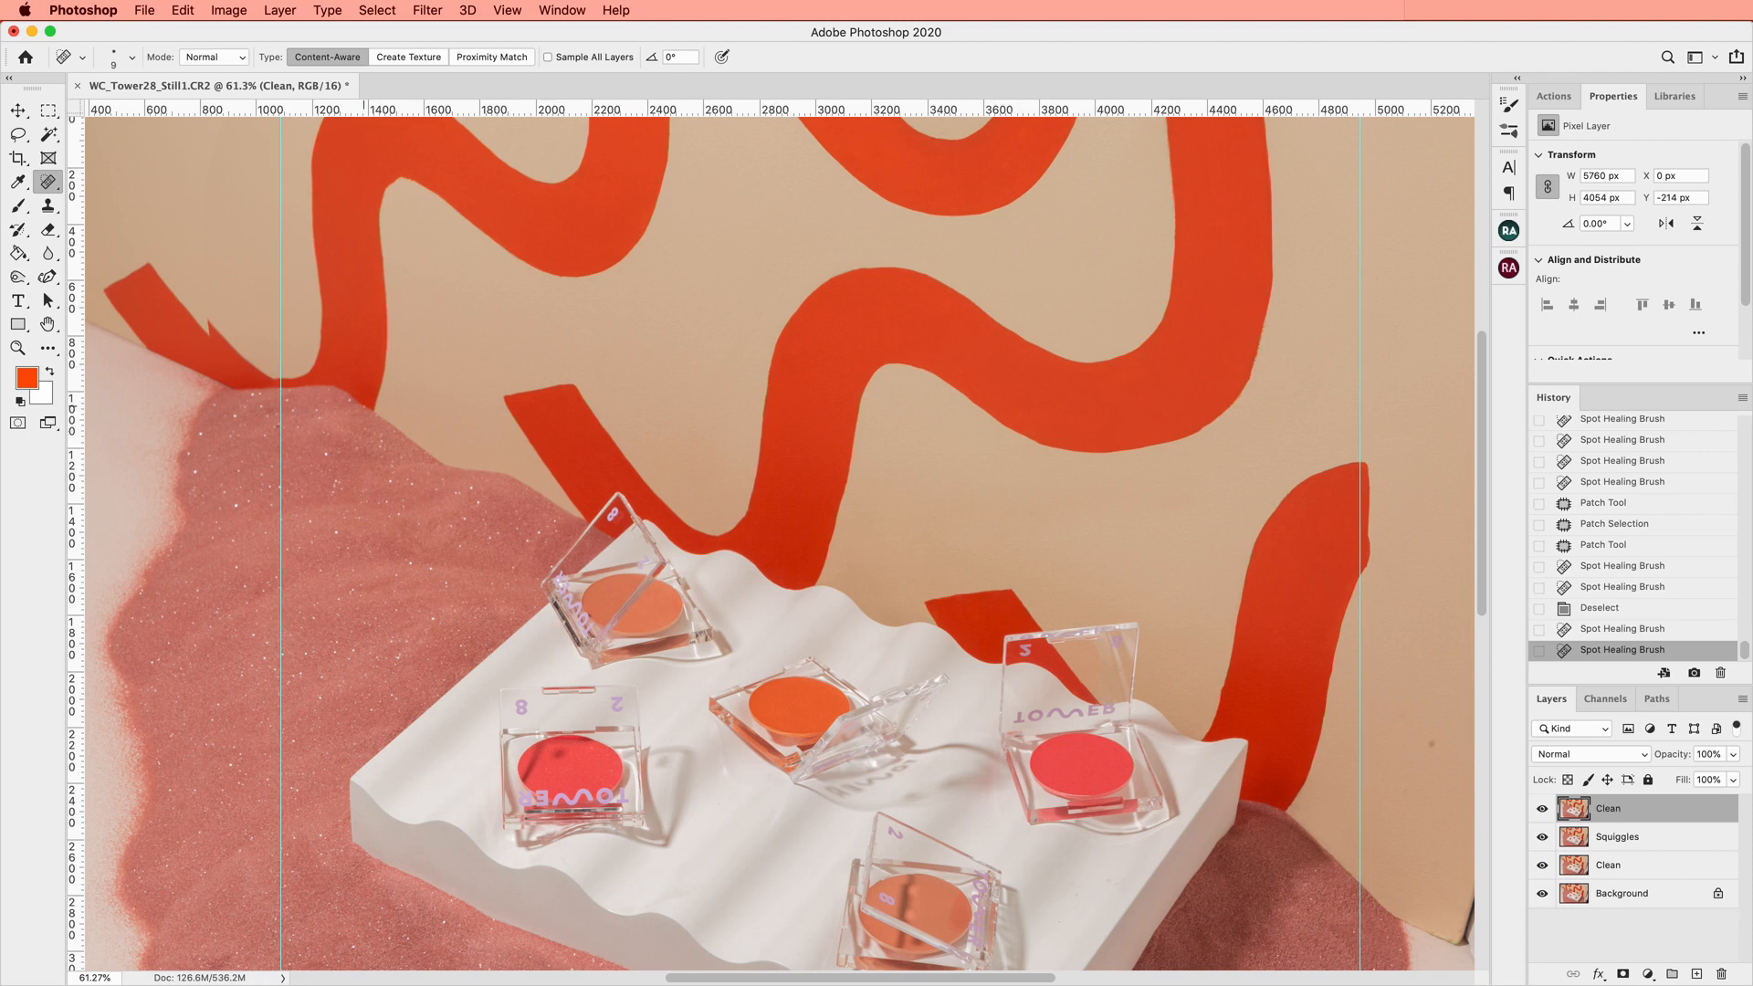
scroll(365, 406, "up", 6)
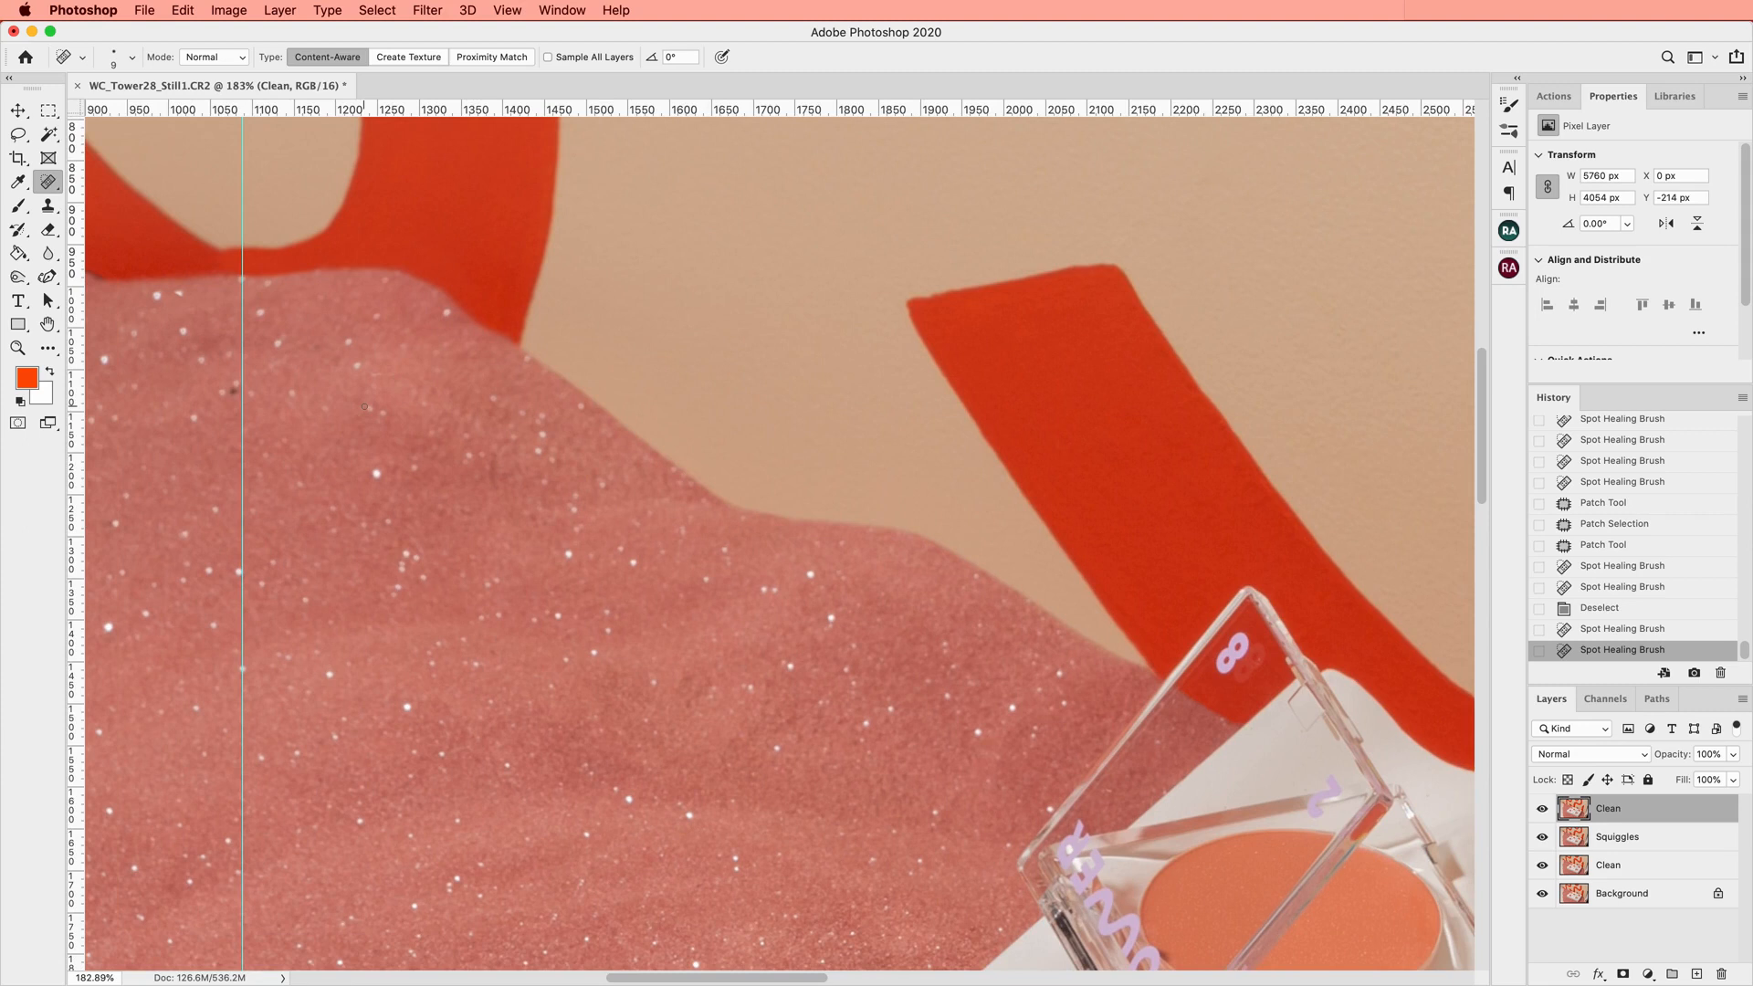
Open Liquify at 100% view and push the far sand mound's upper edge smoother with a brush of size 400
left_click(427, 10)
left_click(448, 156)
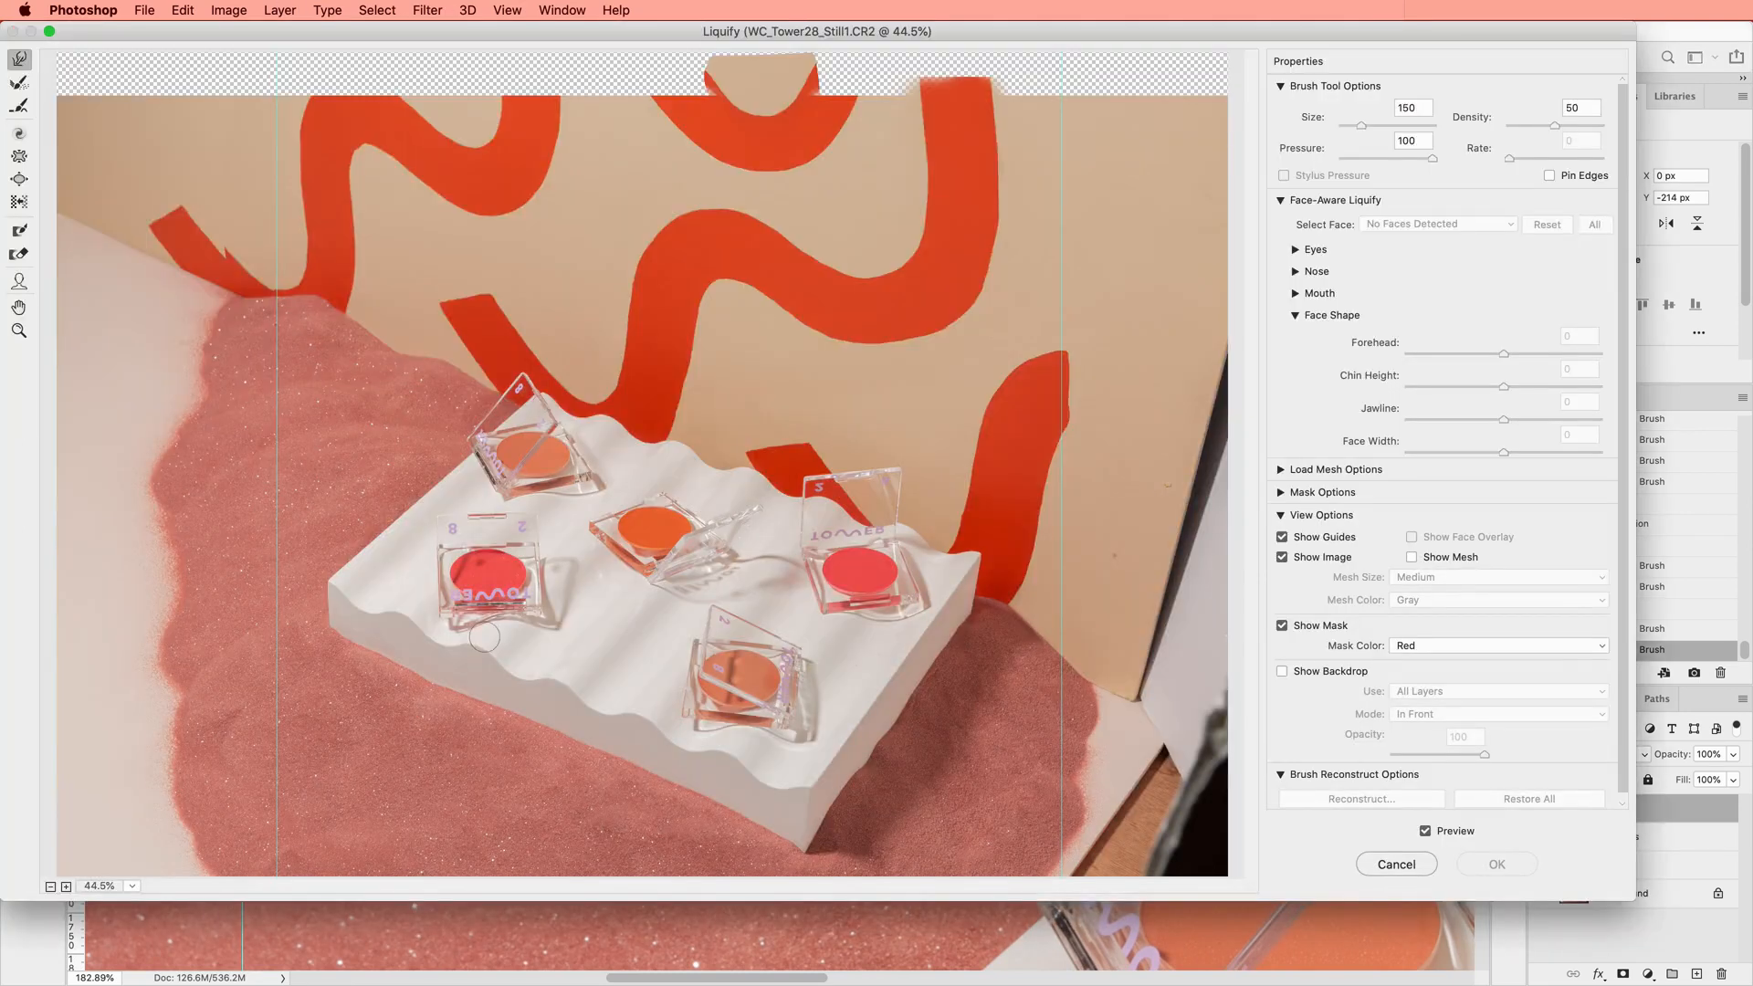
left_click(66, 885)
mouse_move(372, 646)
left_mouse_down()
mouse_move(634, 644)
mouse_move(646, 848)
left_mouse_up()
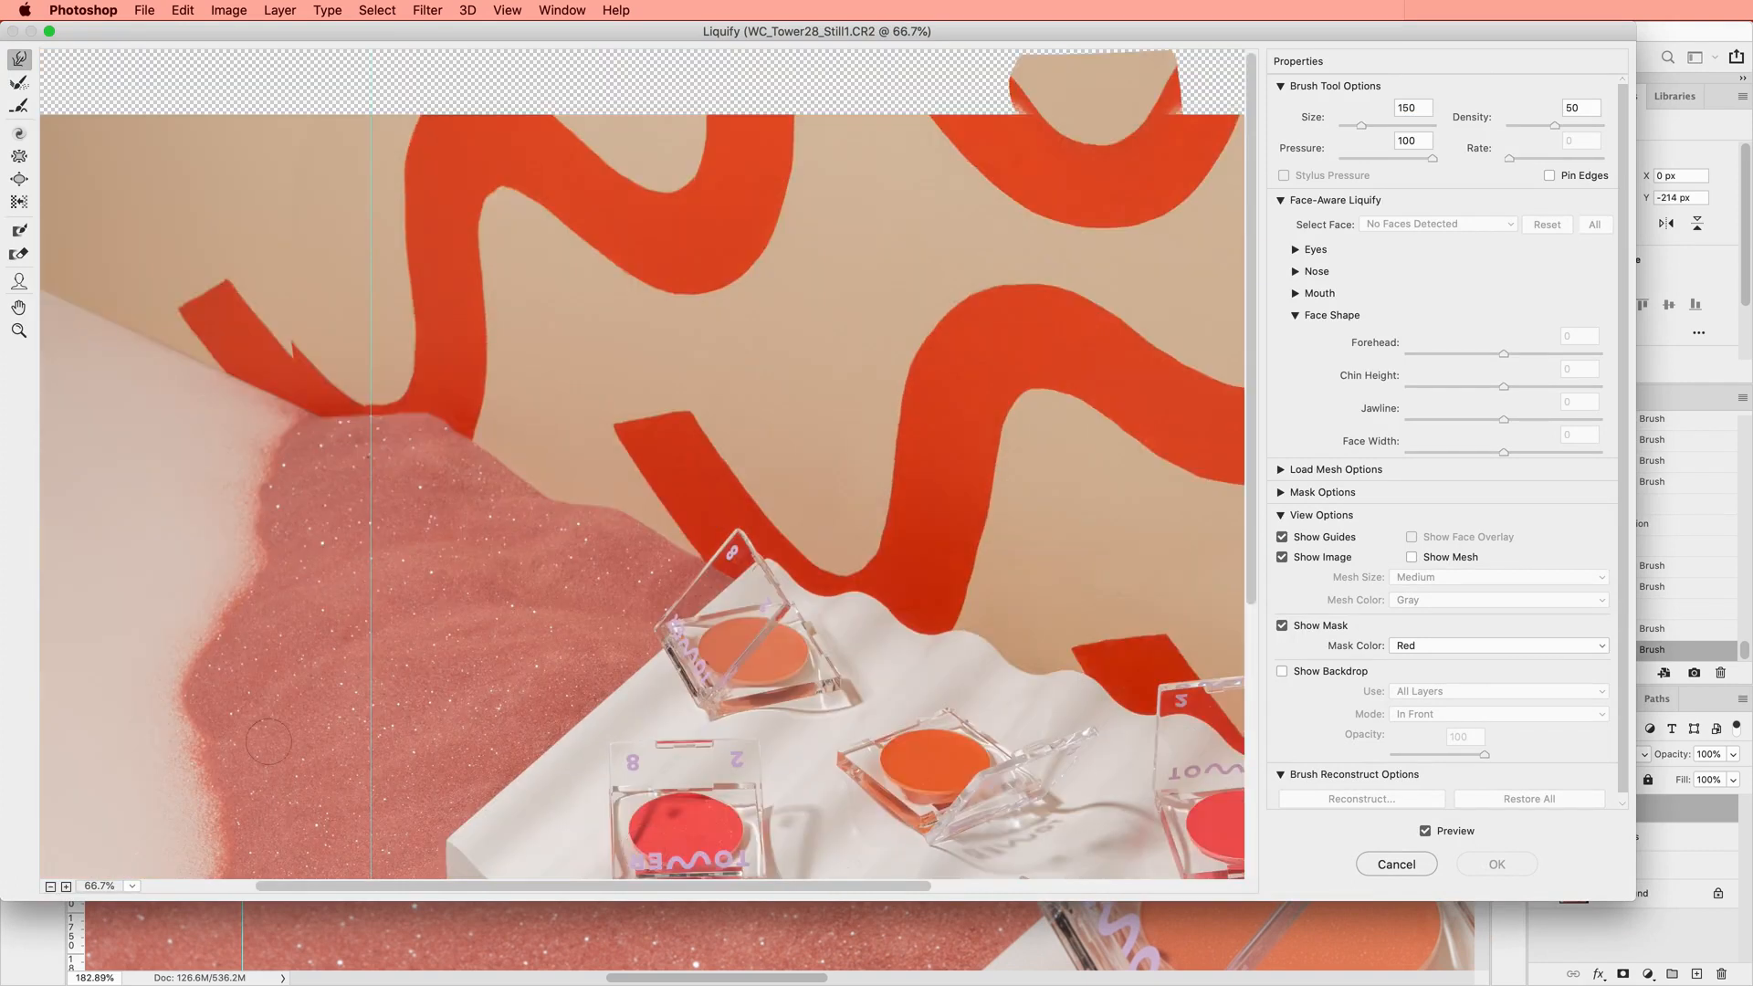
left_click(66, 887)
scroll(466, 712, "left", 5)
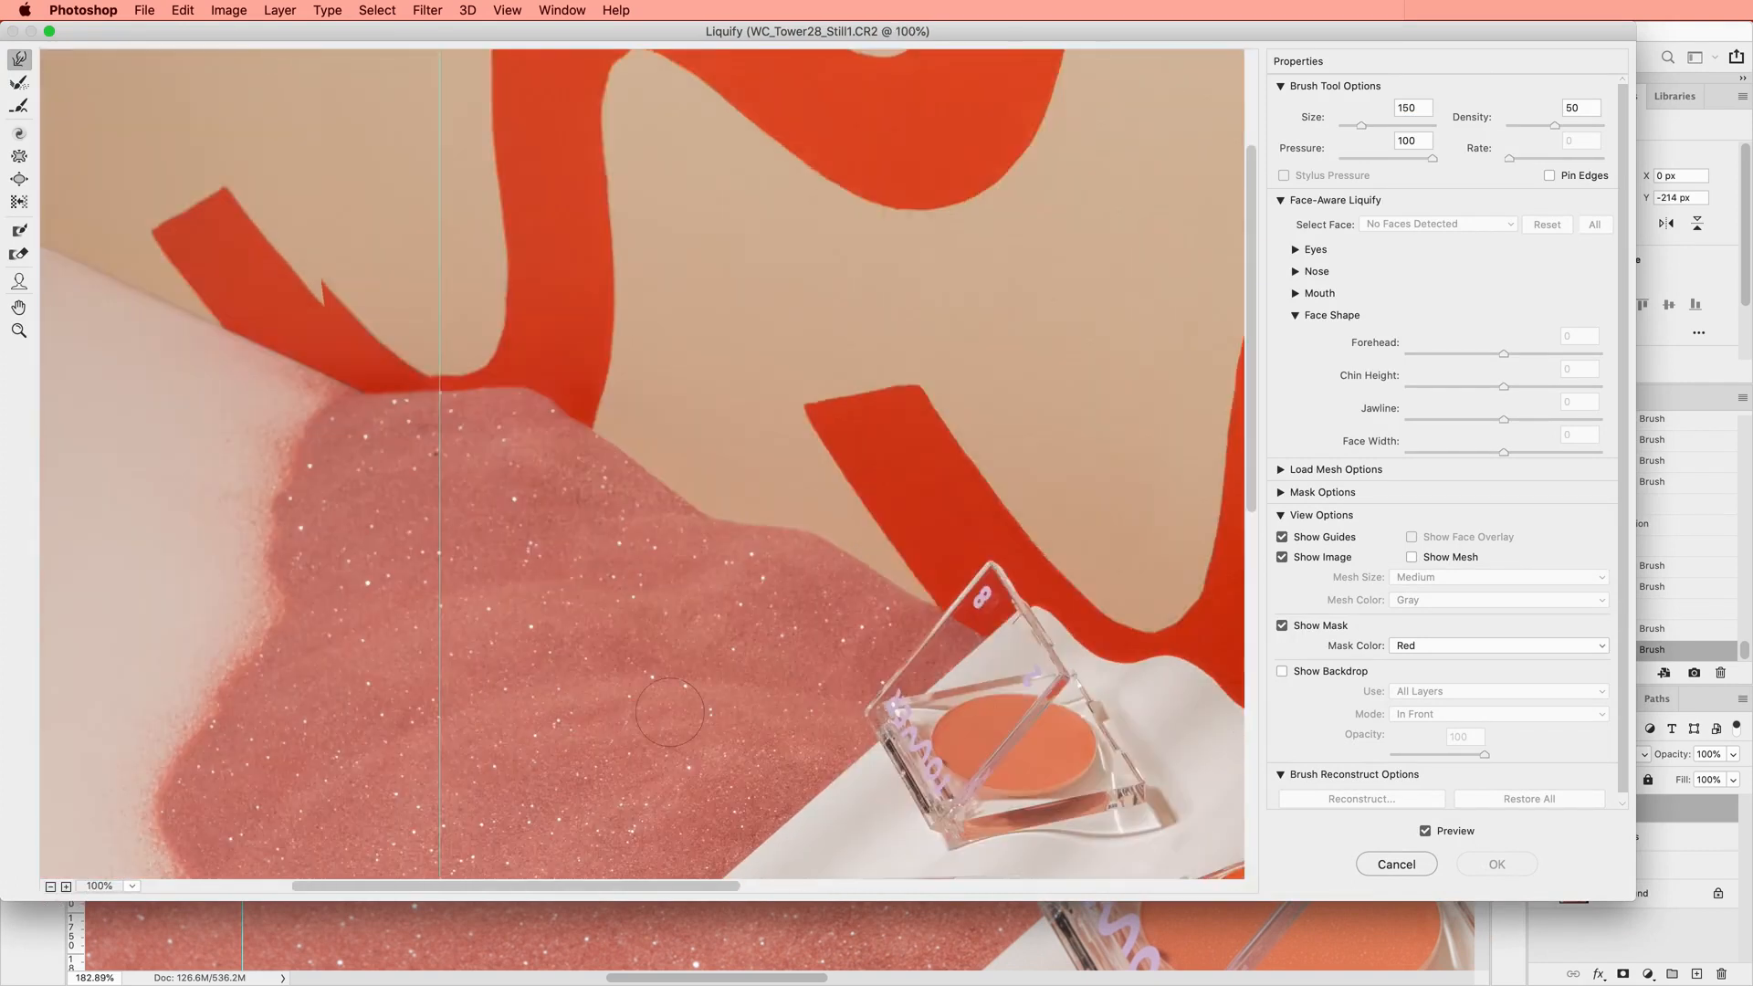
key("bracketright")
key("bracketright")
key("bracketright")
left_click_drag(899, 511, 805, 509)
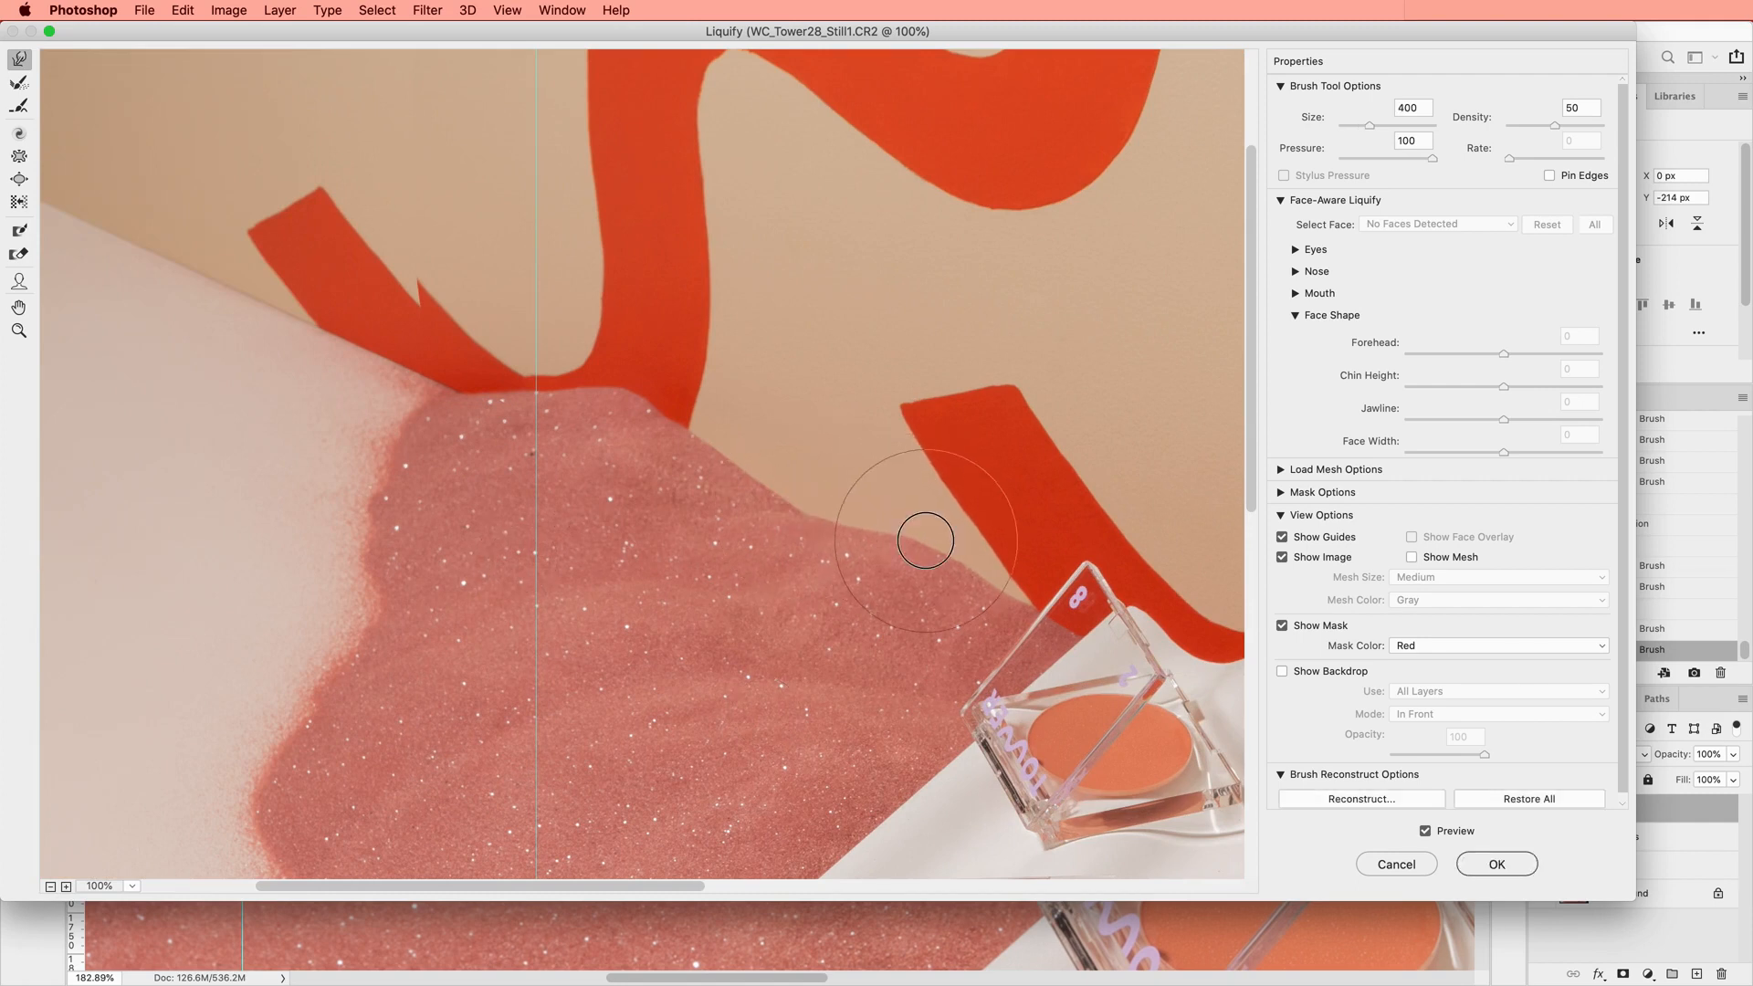
Reduce the Liquify brush to 200, nudge the sand edge beside the squiggle's base, apply the filter and fit the image in view
key("bracketleft")
key("bracketleft")
key("bracketleft")
left_click_drag(650, 426, 751, 476)
scroll(907, 671, "right", 4)
scroll(1009, 648, "right", 15)
scroll(262, 651, "down", 8)
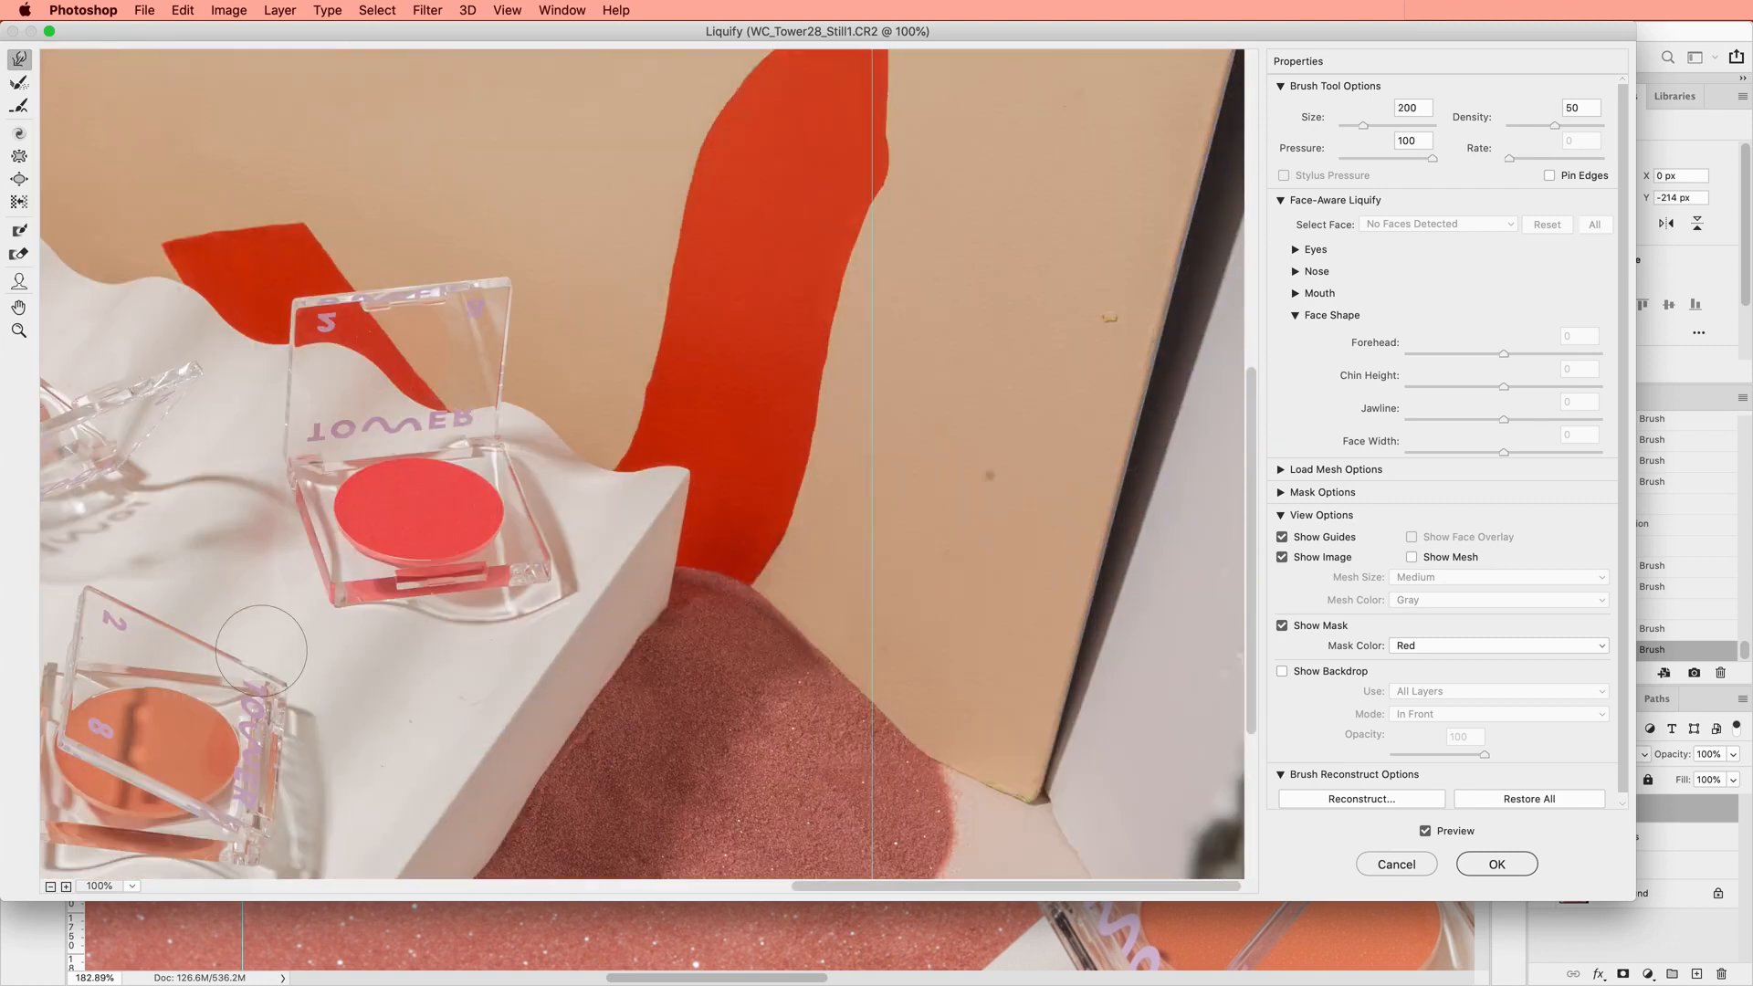
left_click(1523, 869)
key("super+0")
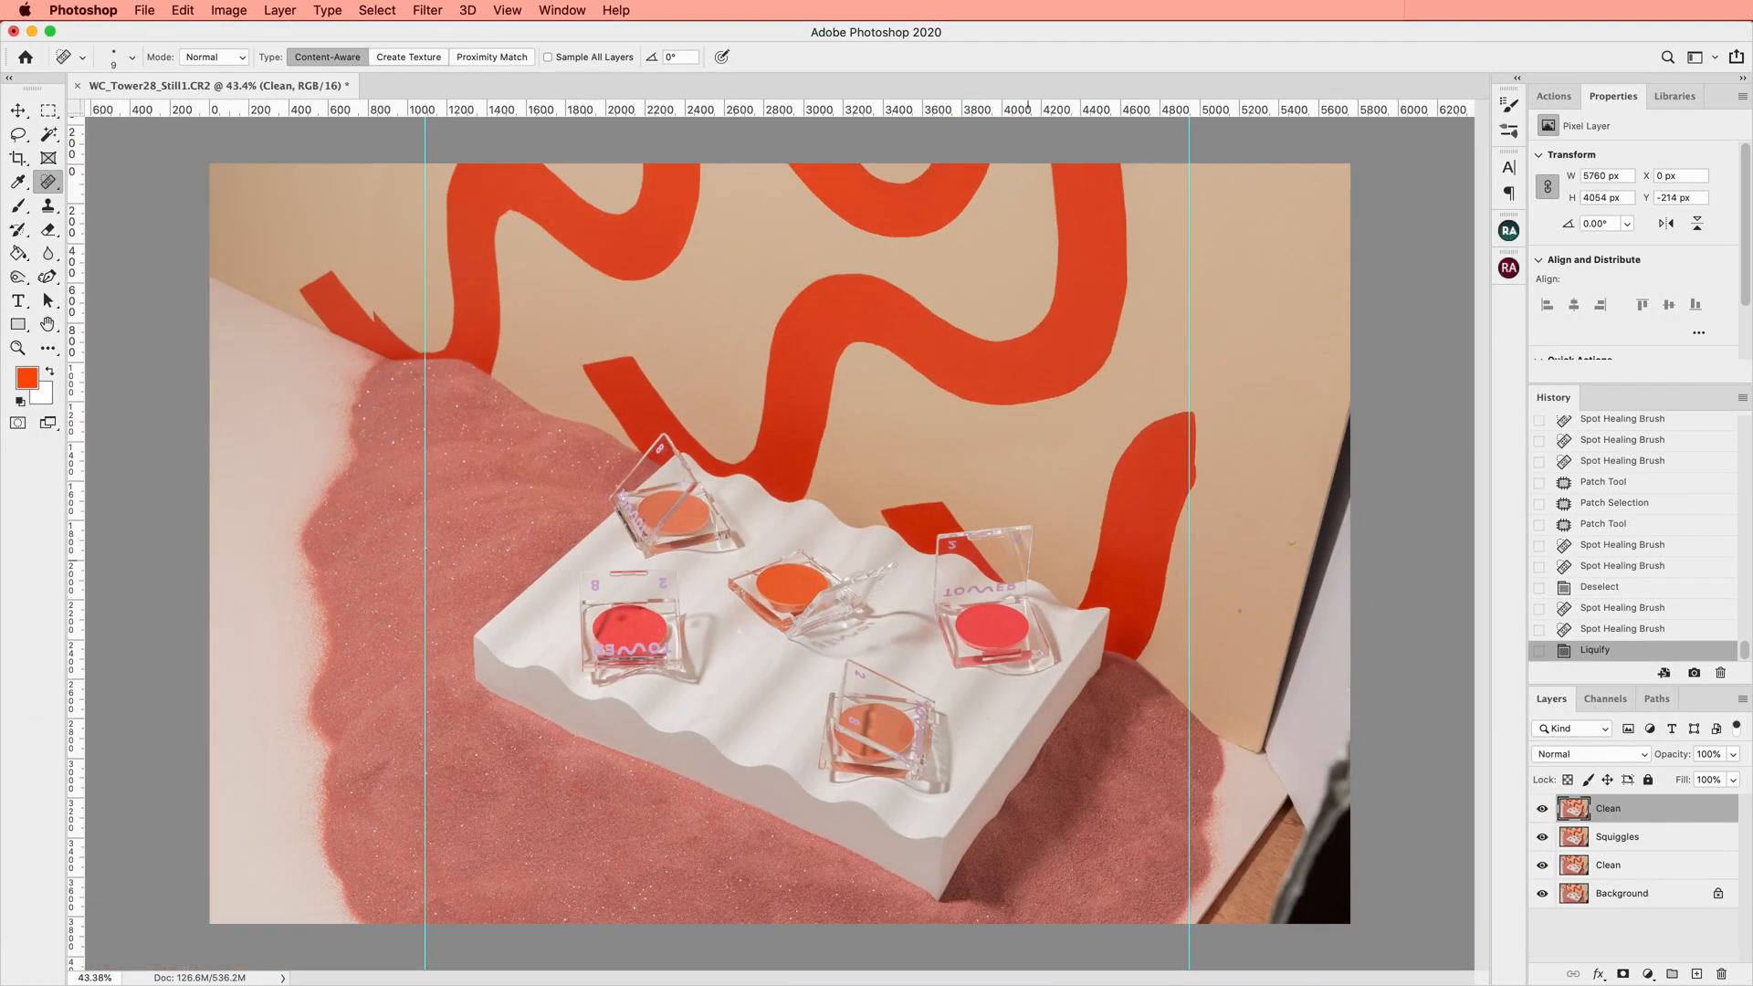
Toggle the top Clean layer's visibility repeatedly to compare the image before and after the retouching, leaving the layer shown
left_click(1543, 808)
left_click(1542, 809)
left_click(1543, 810)
left_click(1542, 810)
left_click(1542, 809)
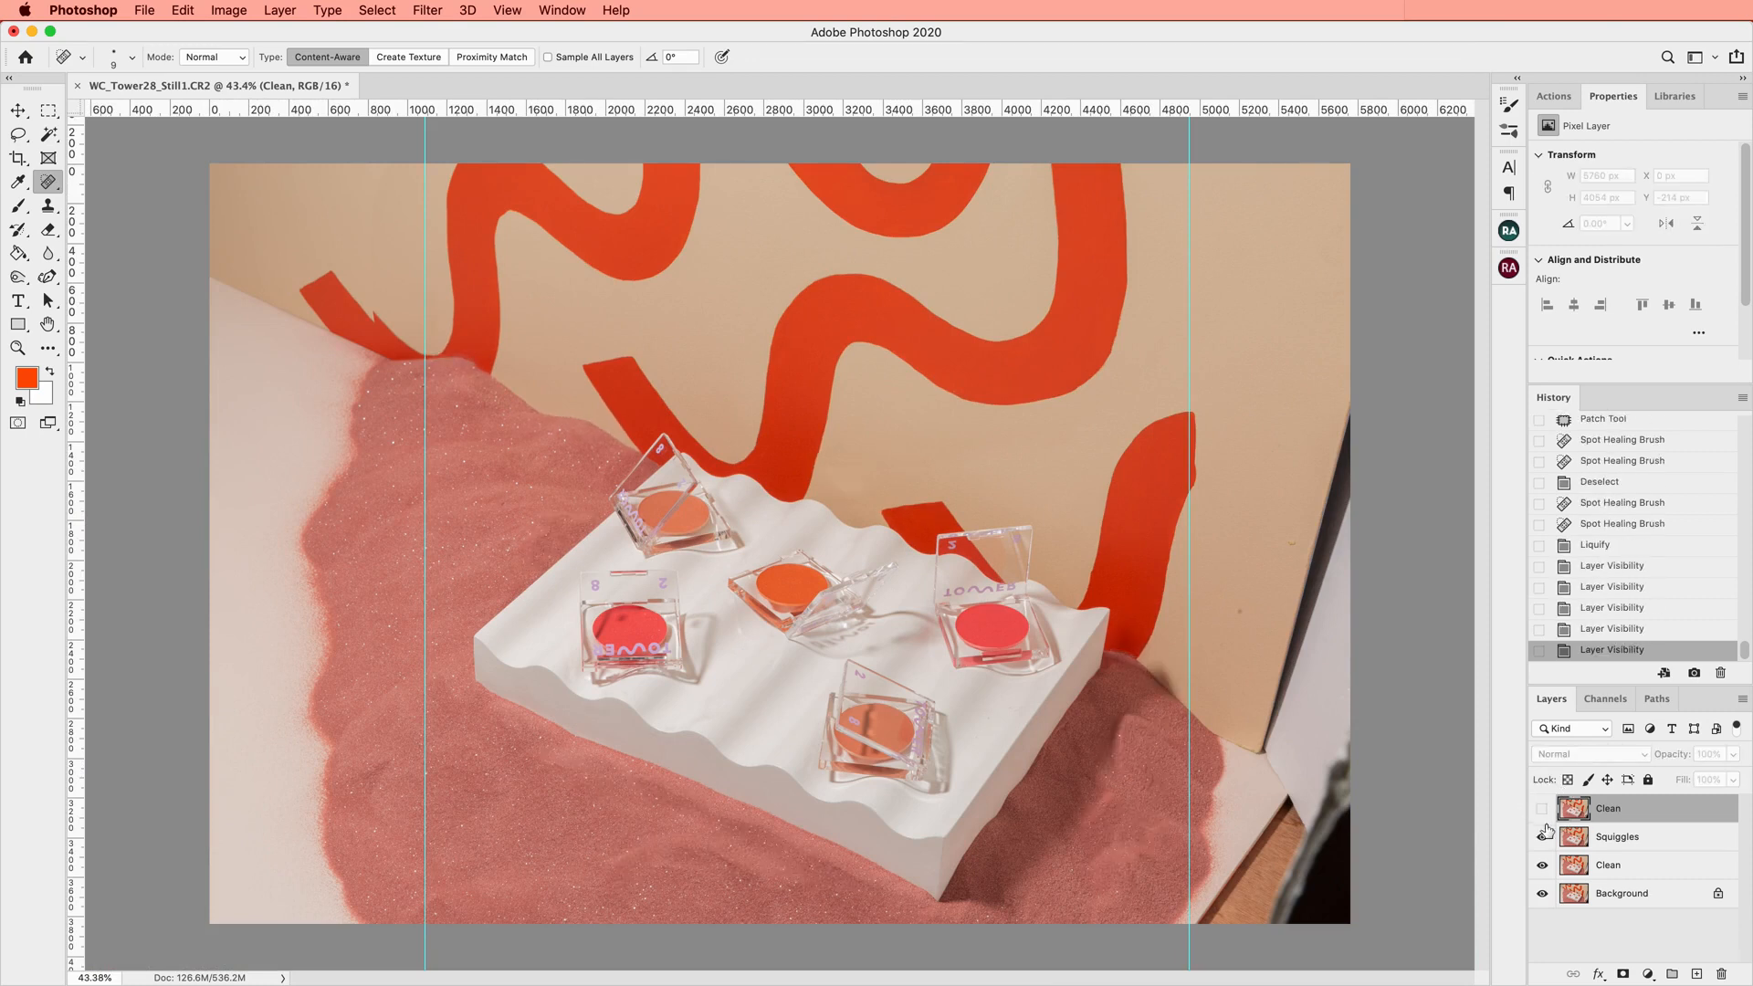
left_click(1542, 809)
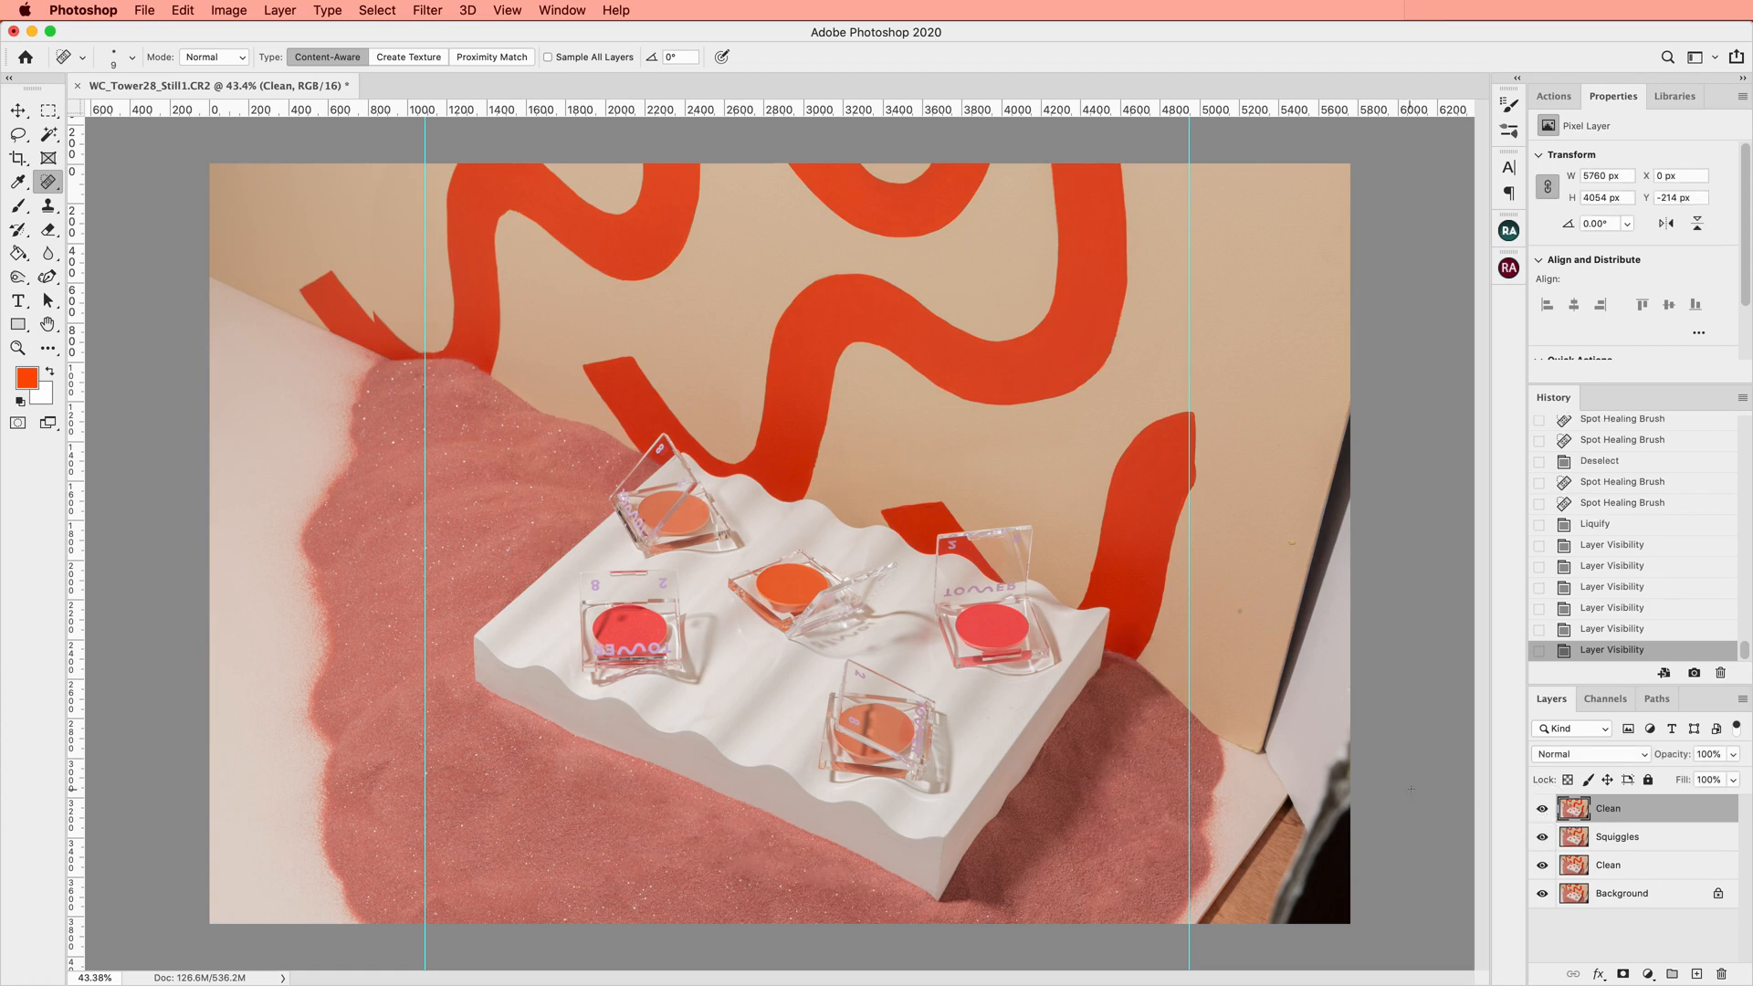
left_click(1542, 809)
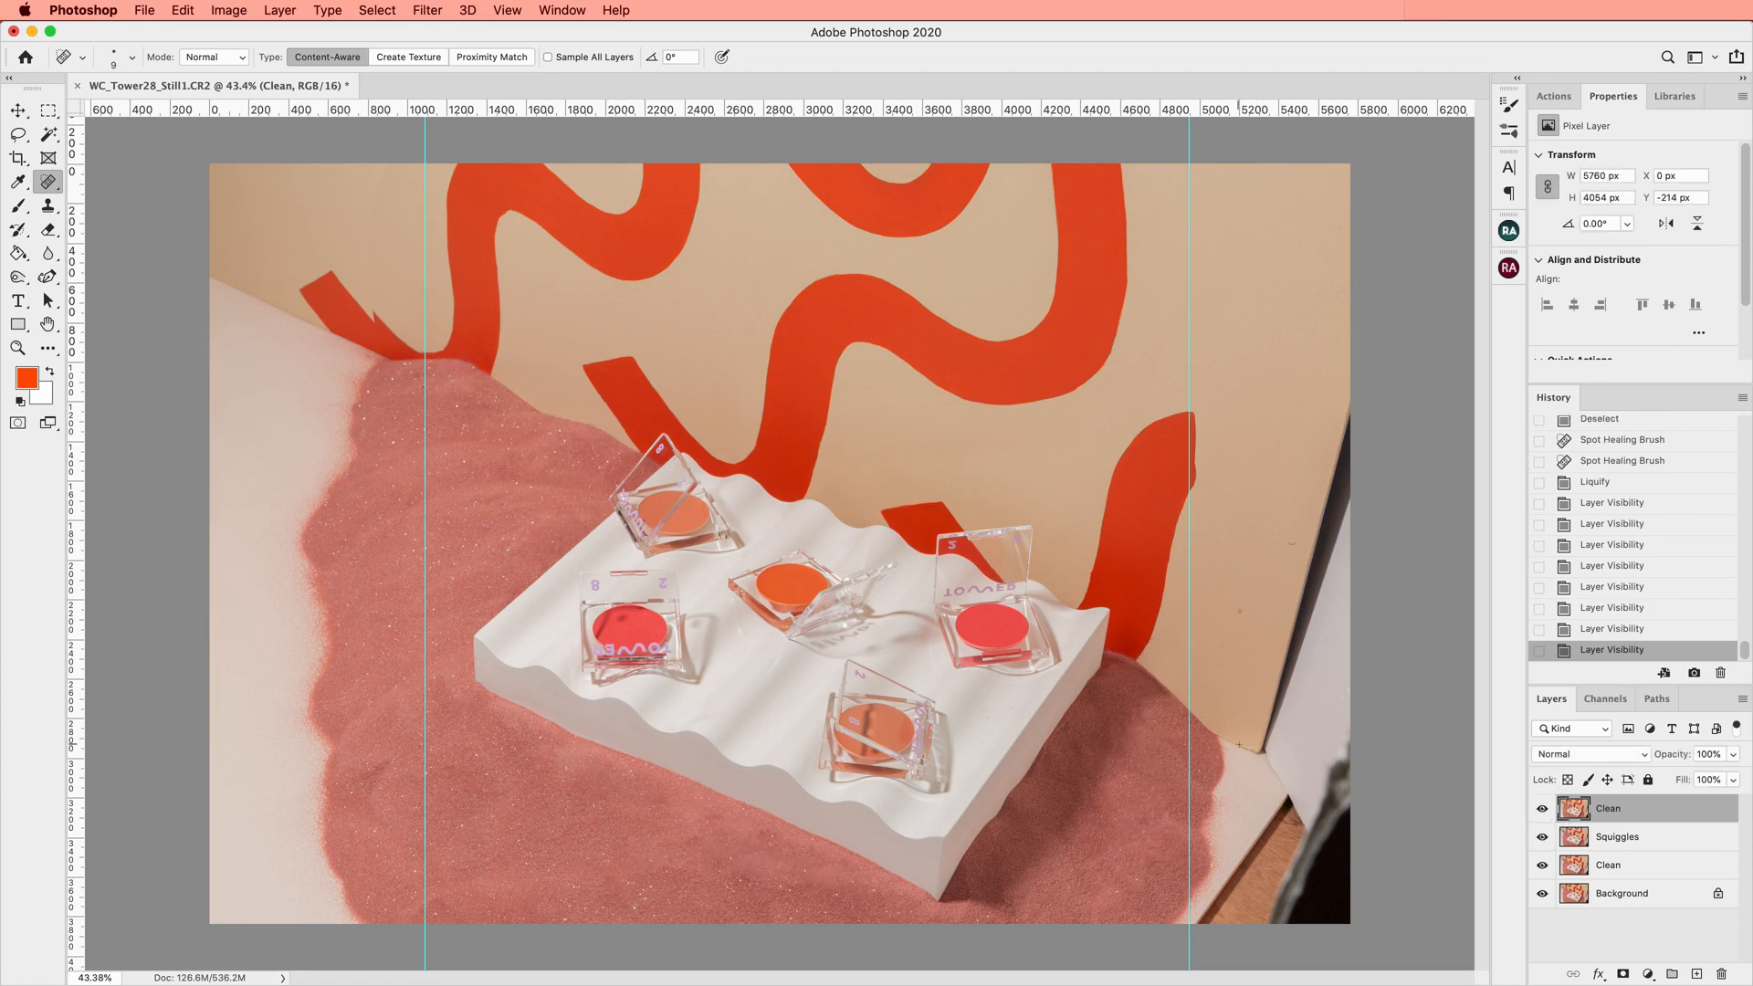
Inspect the white wavy block's surface around the compacts closely for dust specks and scratches
scroll(1238, 744, "up", 5)
scroll(1239, 744, "down", 3)
scroll(1238, 744, "up", 5)
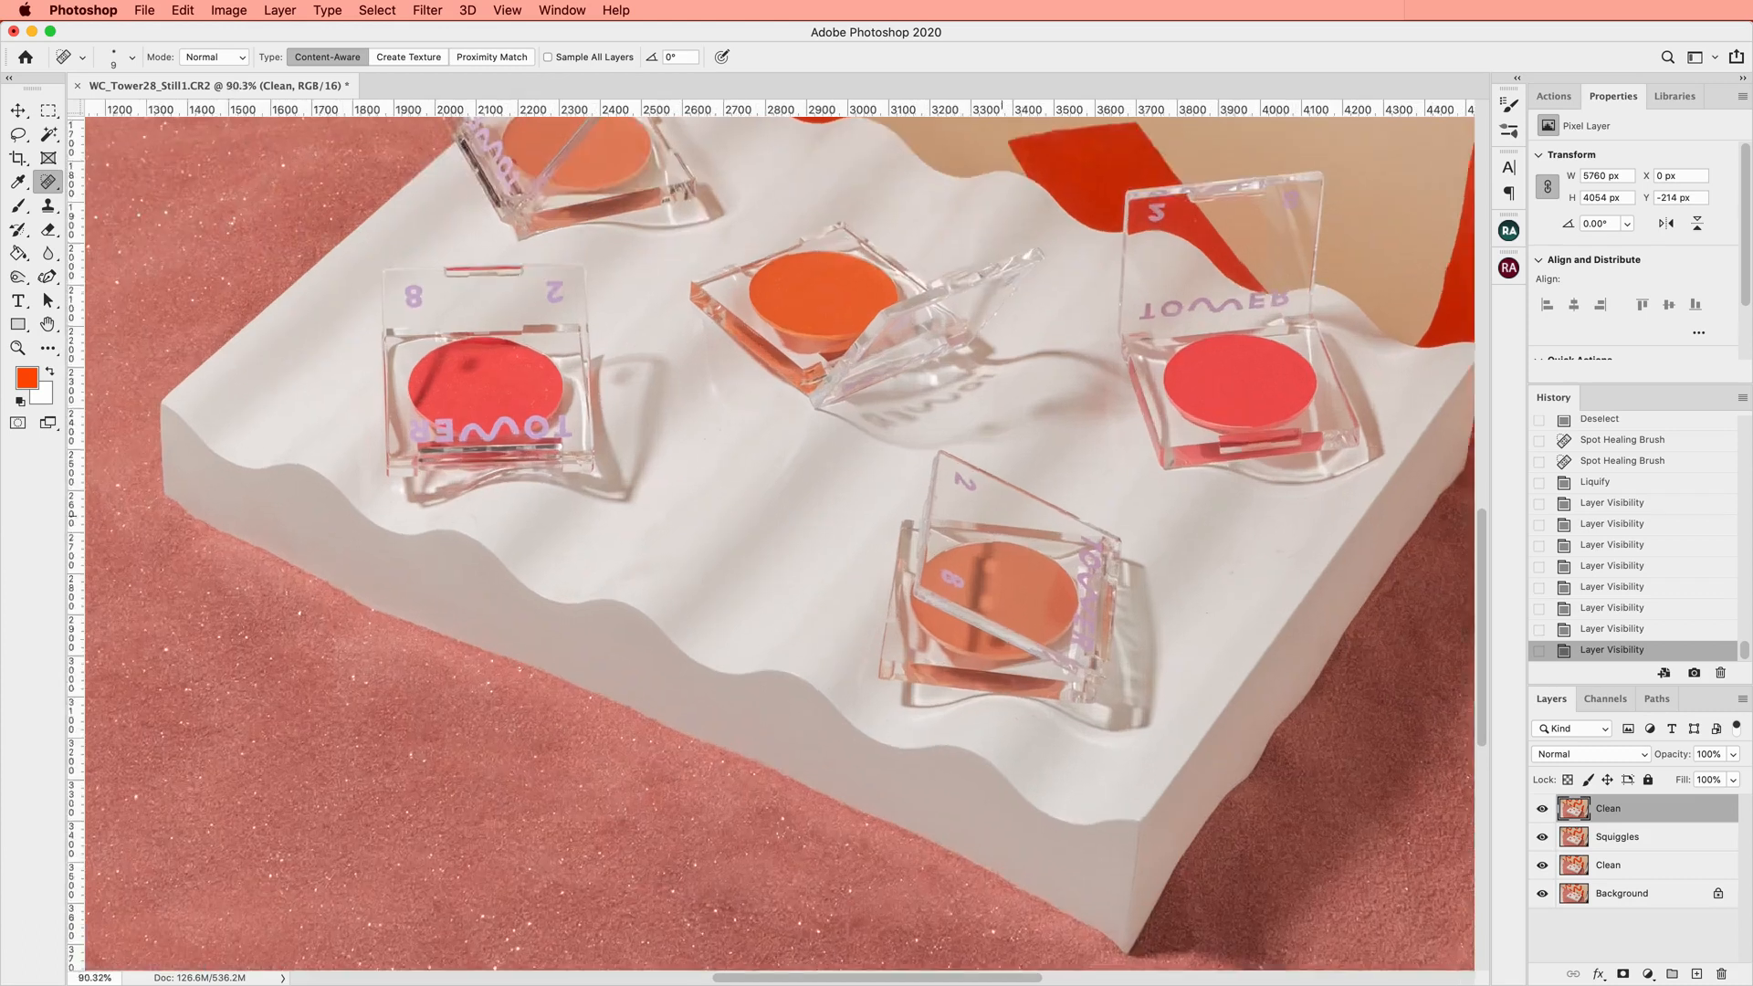
scroll(1238, 744, "left", 4)
scroll(1238, 744, "up", 3)
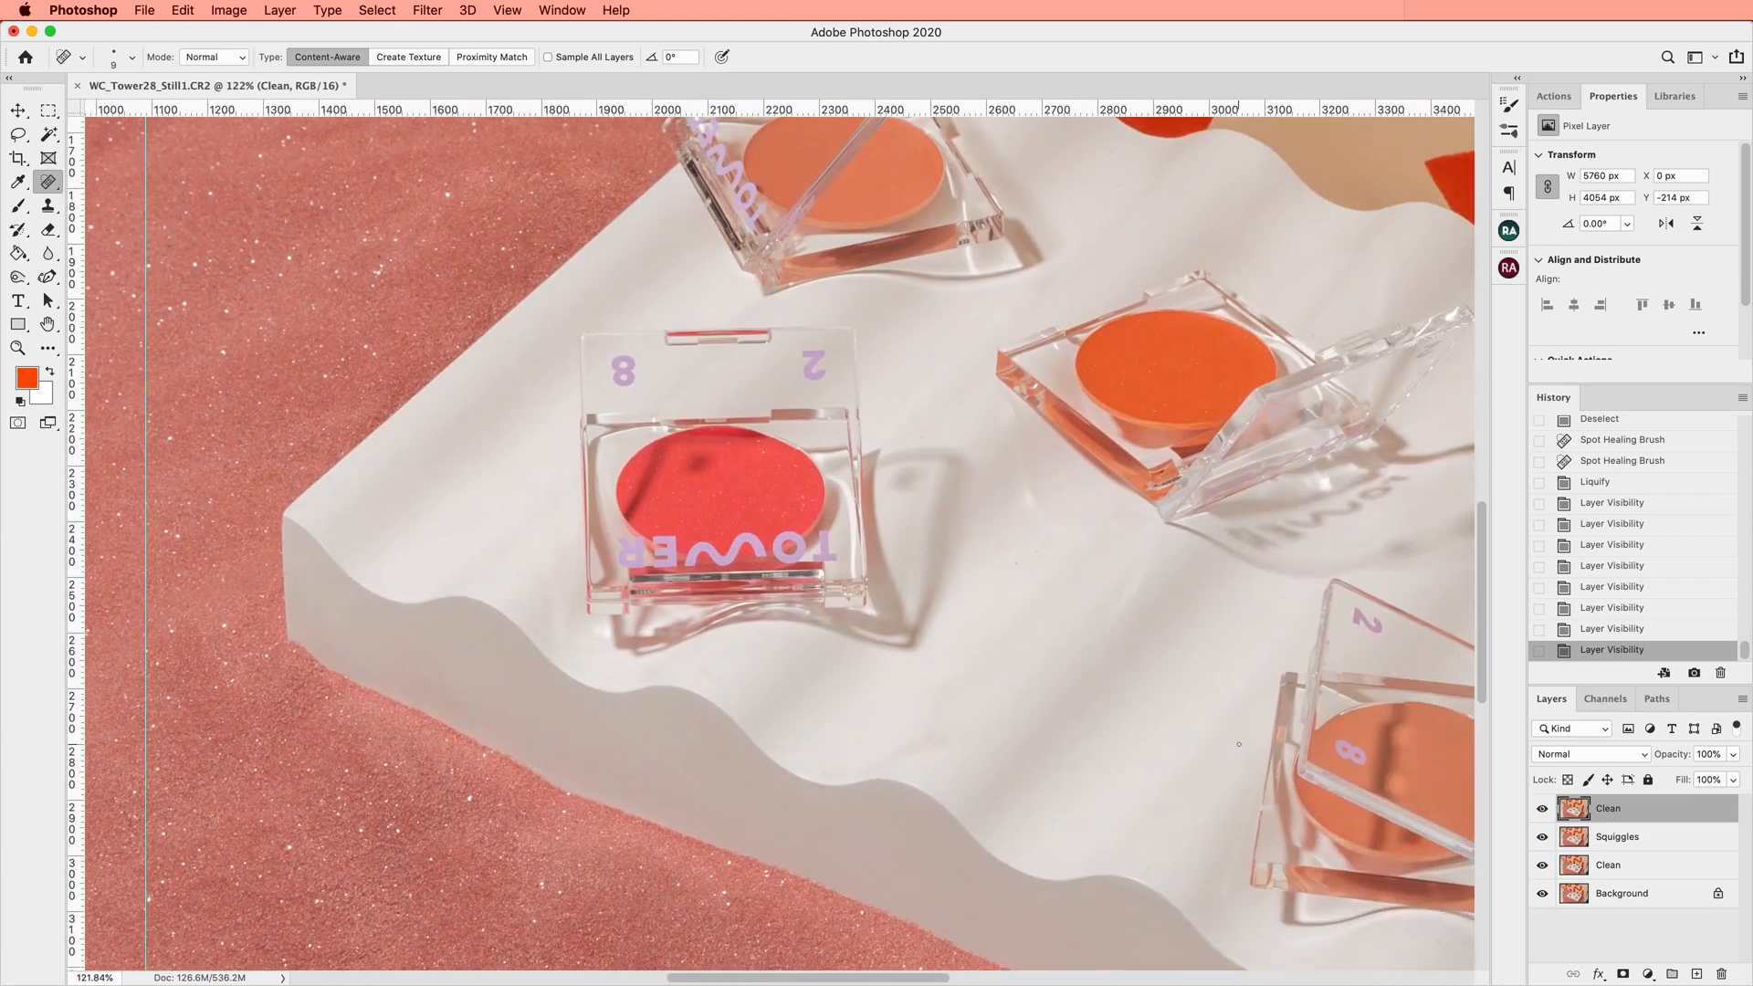
scroll(898, 619, "down", 5)
scroll(897, 620, "right", 10)
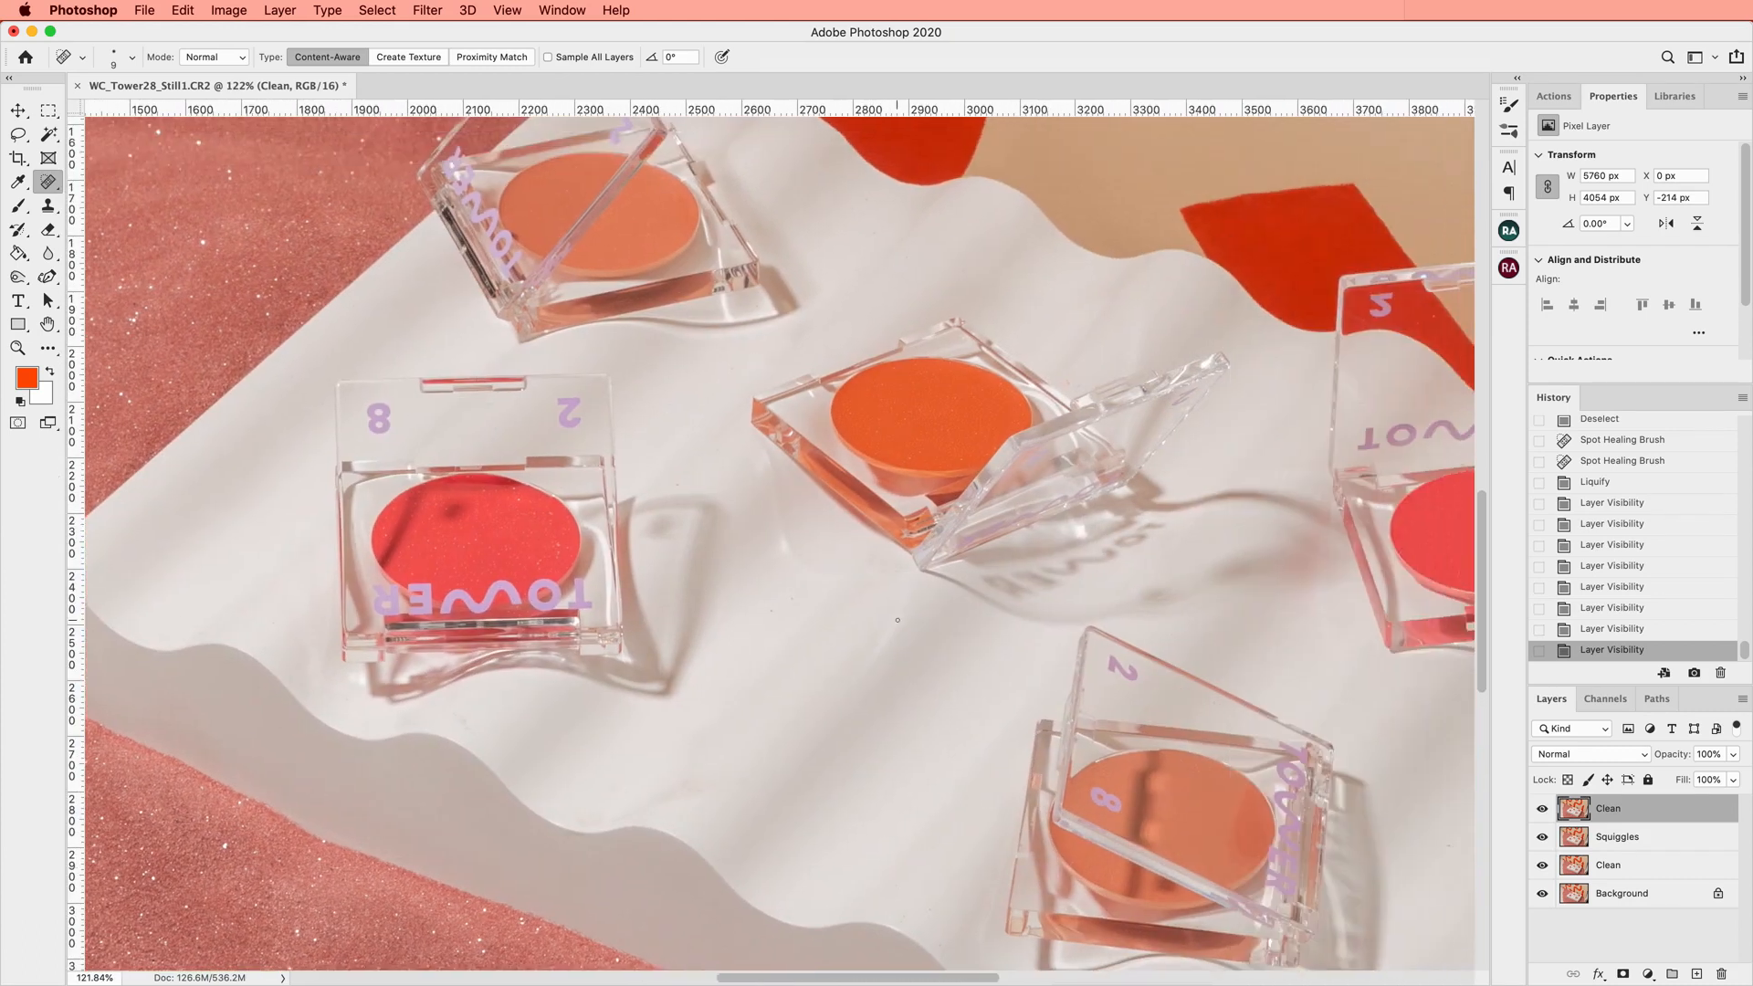
scroll(898, 619, "down", 2)
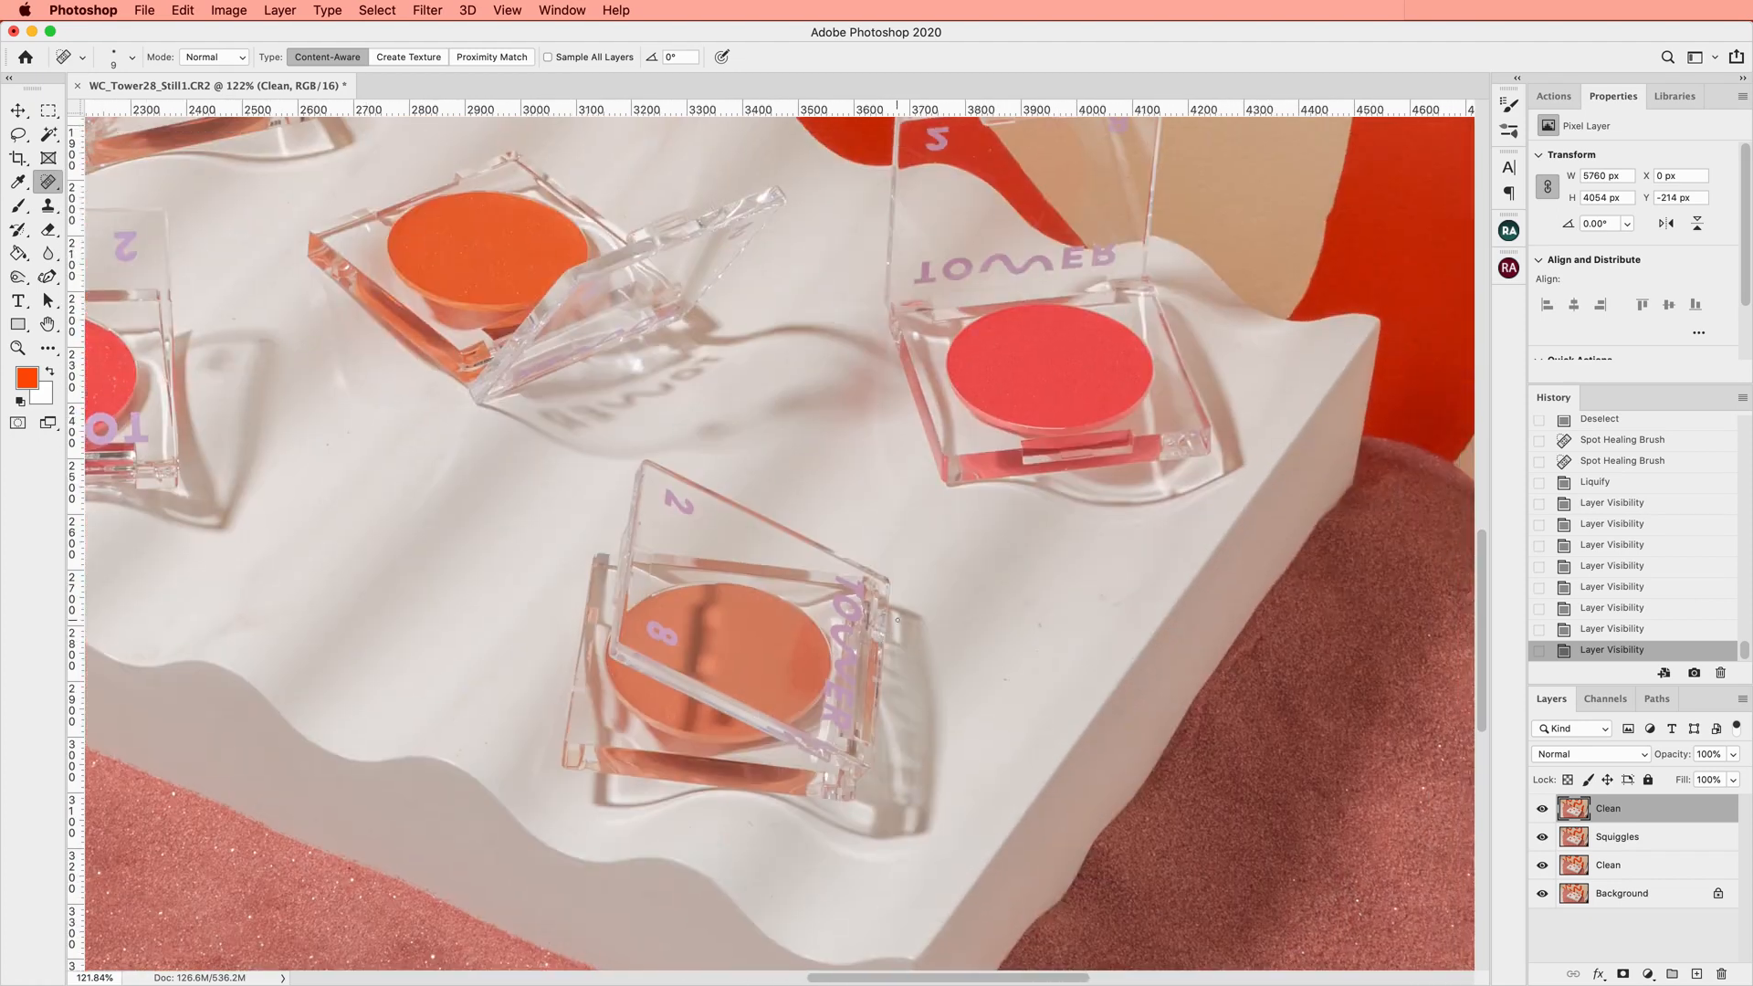
scroll(1380, 584, "up", 4)
scroll(1361, 665, "left", 15)
scroll(1361, 665, "up", 3)
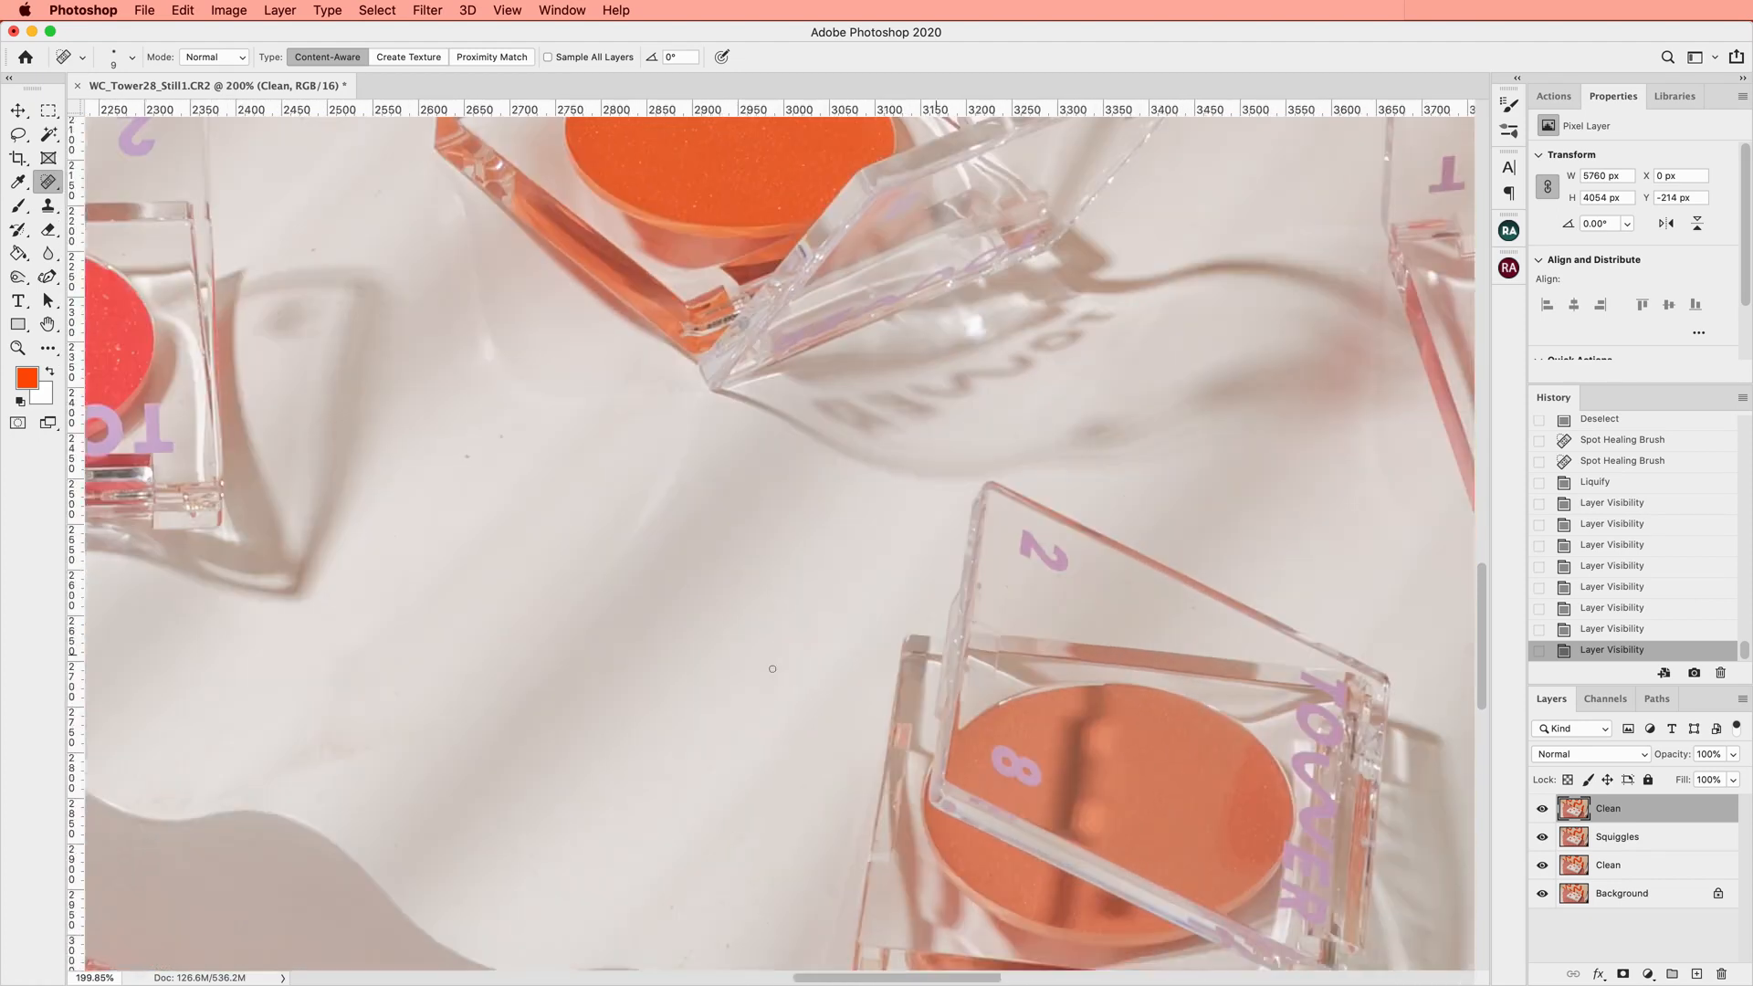
scroll(772, 669, "left", 2)
scroll(772, 669, "down", 4)
scroll(772, 669, "up", 4)
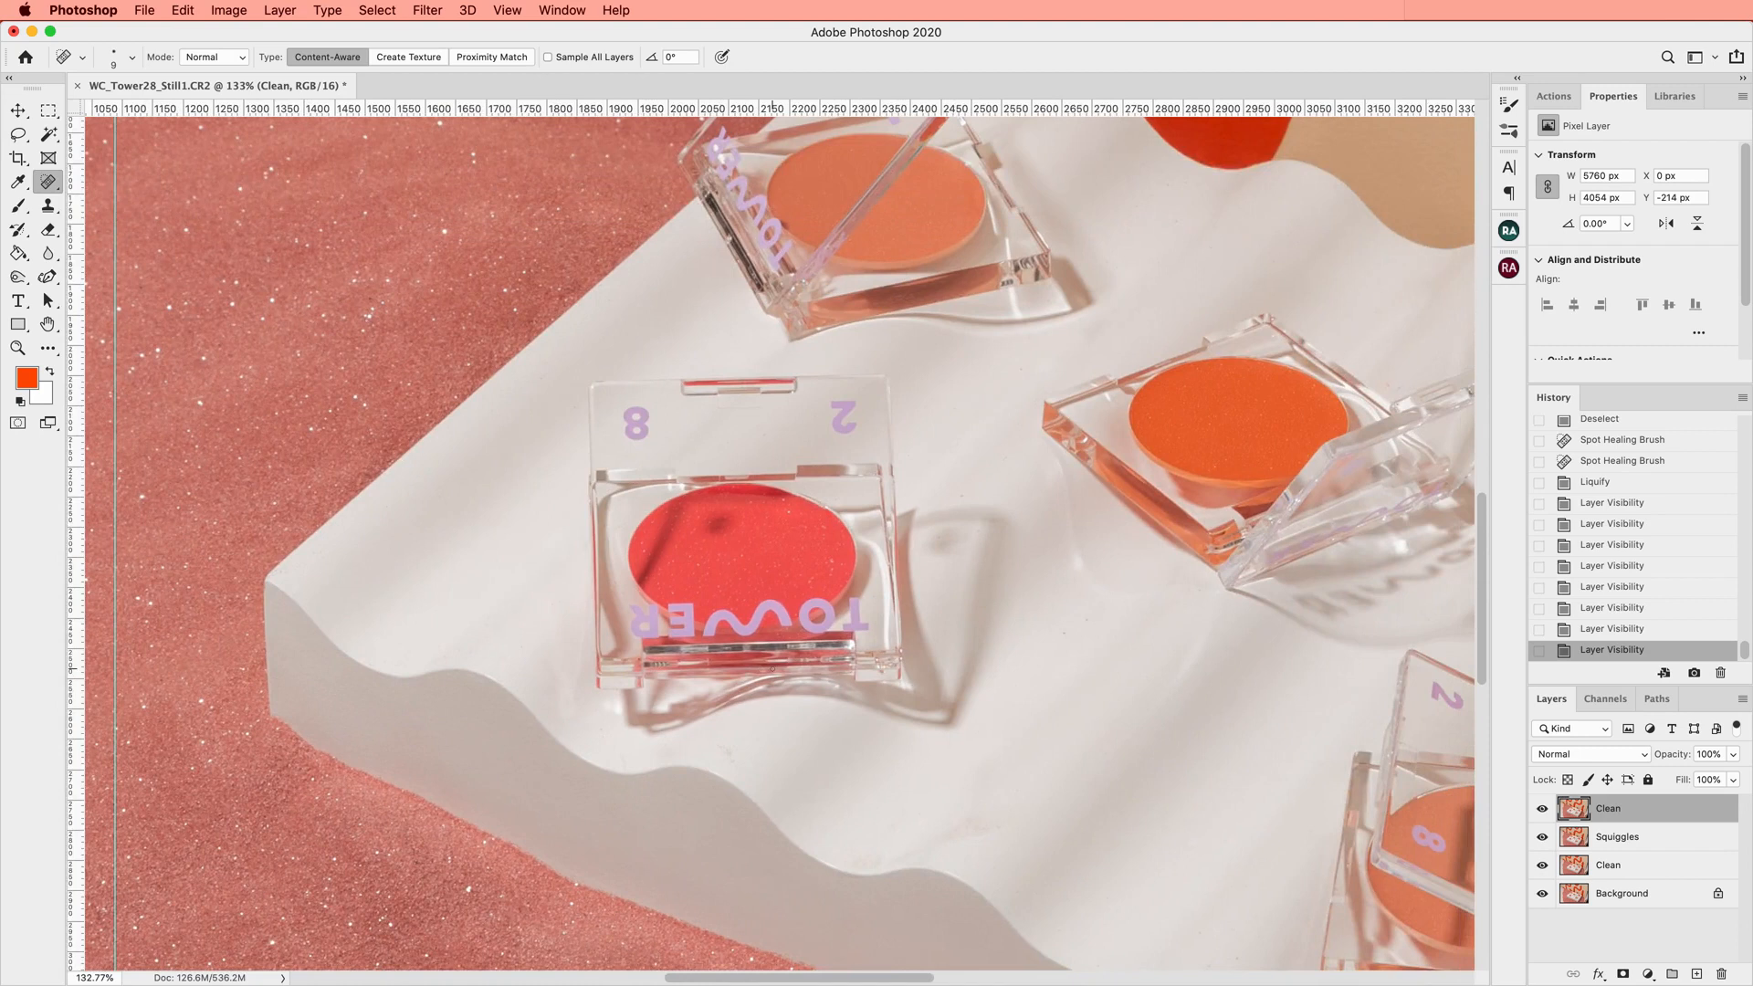
scroll(773, 669, "up", 3)
scroll(773, 670, "left", 8)
scroll(772, 669, "left", 4)
scroll(772, 669, "right", 1)
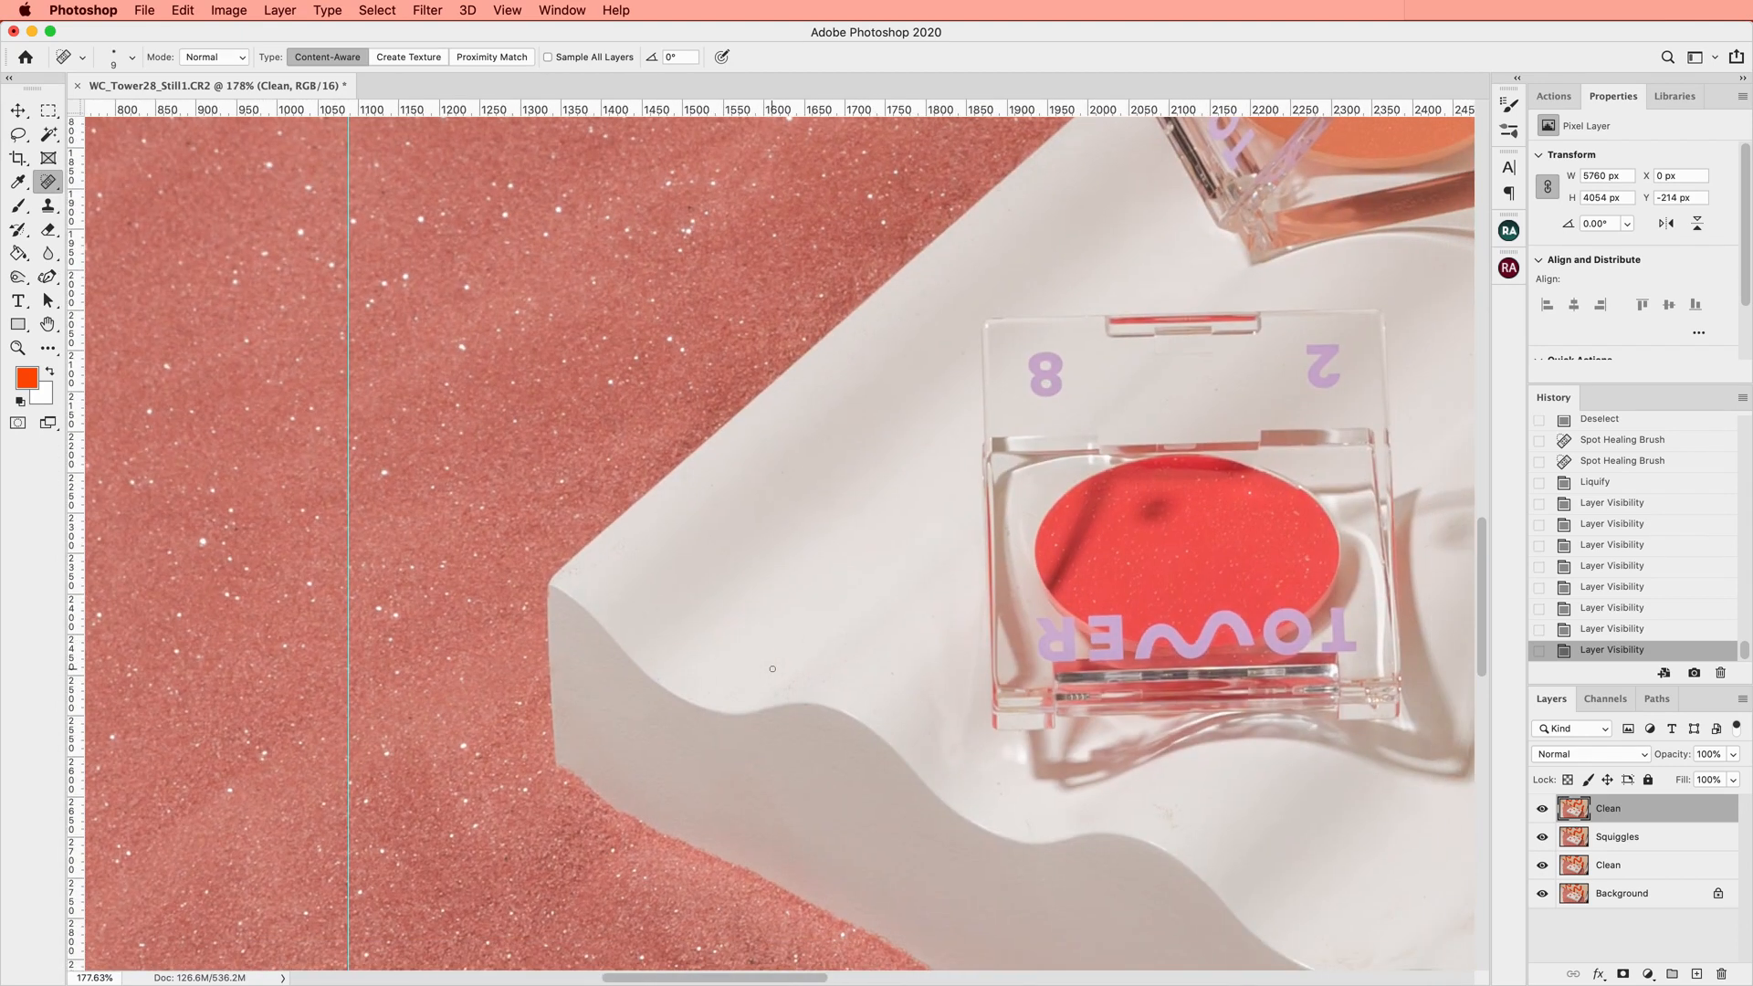
left_click(446, 10)
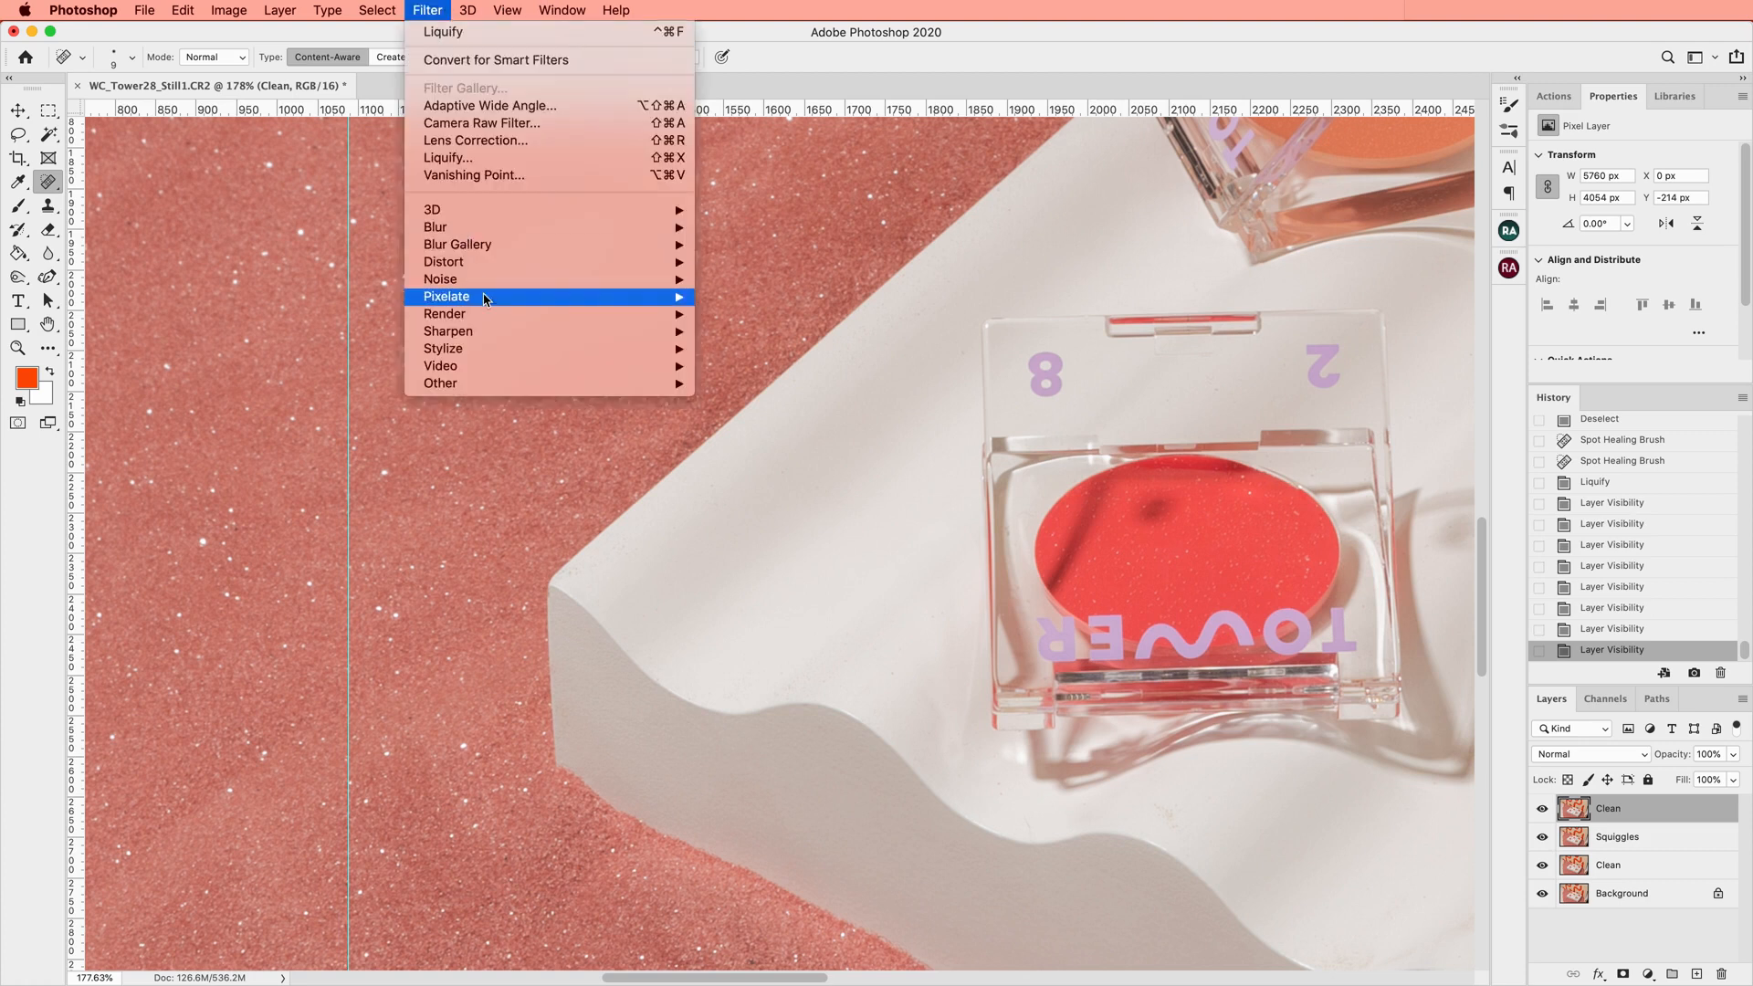
mouse_move(621, 280)
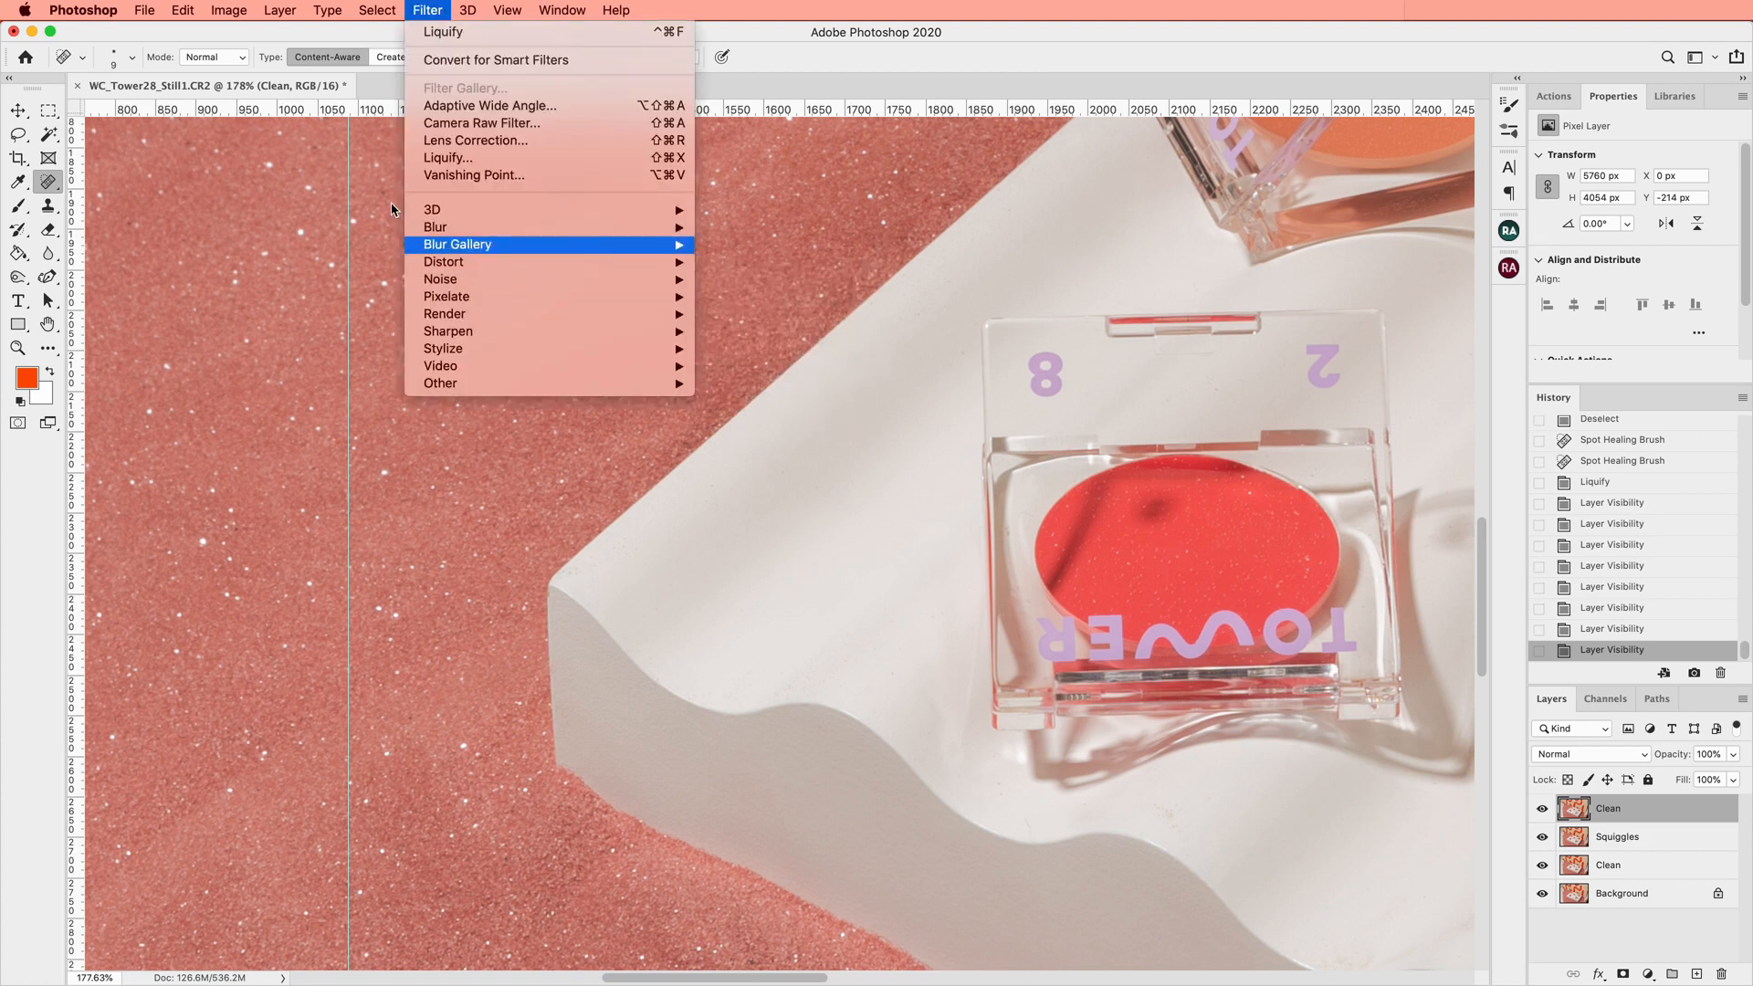
left_click(47, 113)
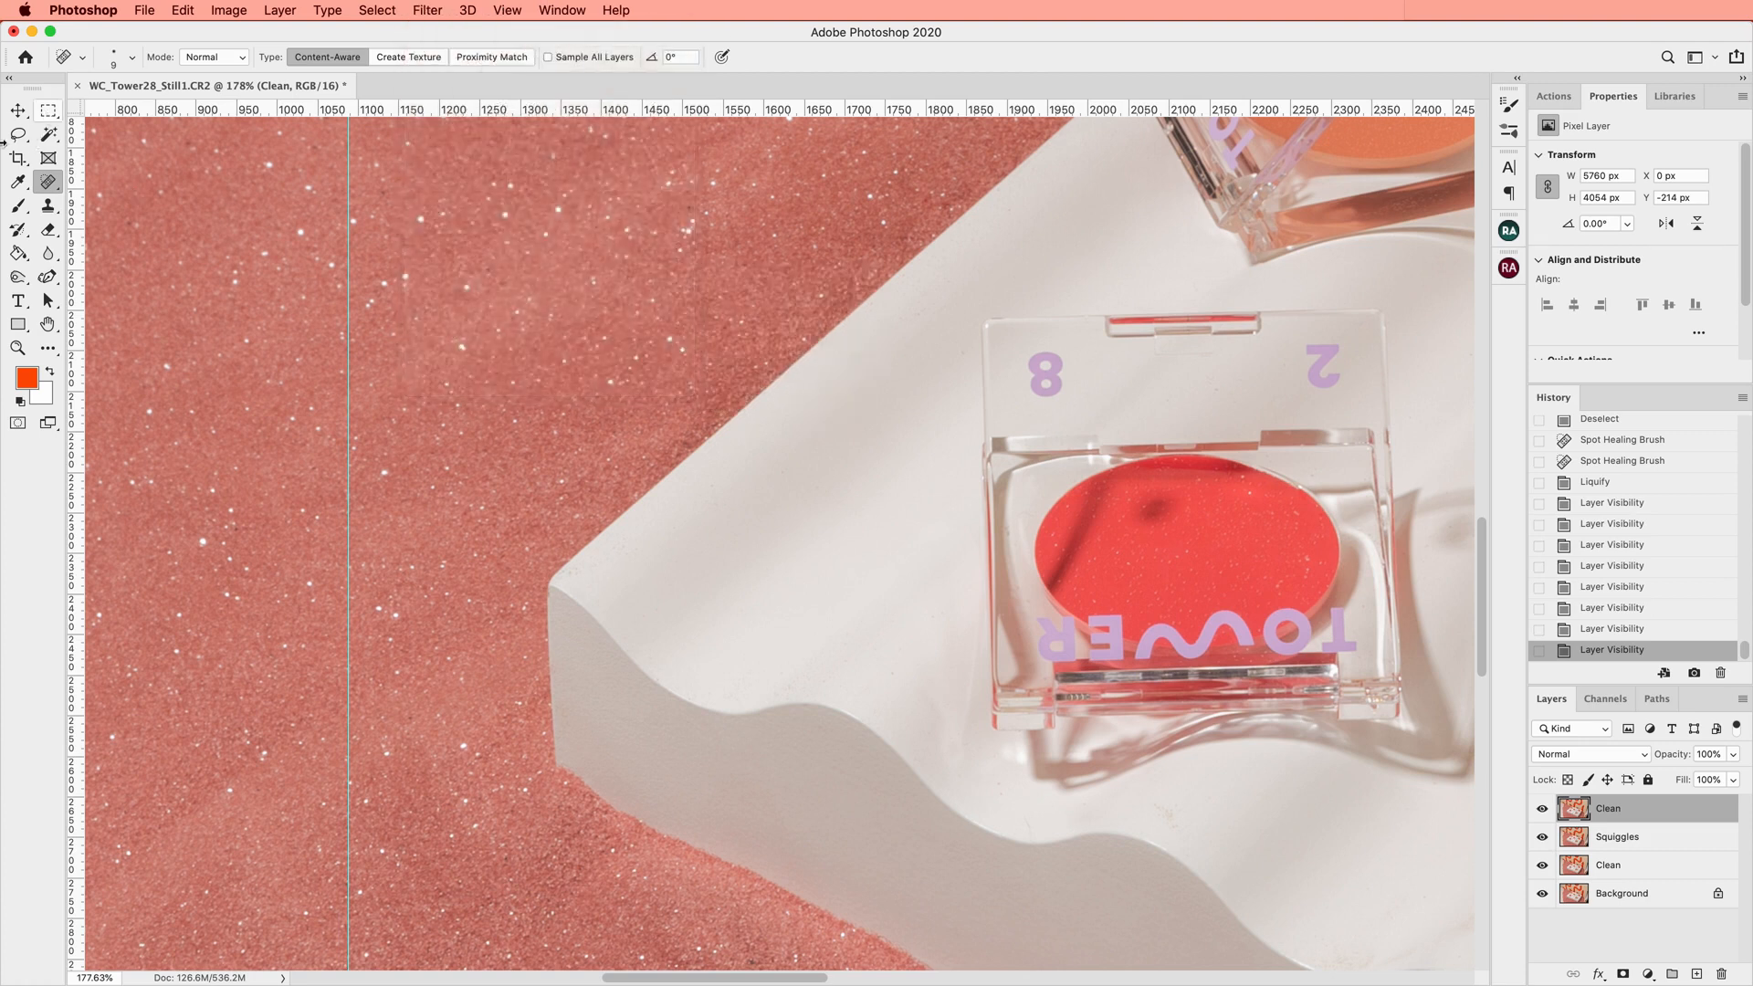
Select the block's top surface between the sand edge, the upper peach compact and the red compact with the Polygonal Lasso
left_click(22, 137)
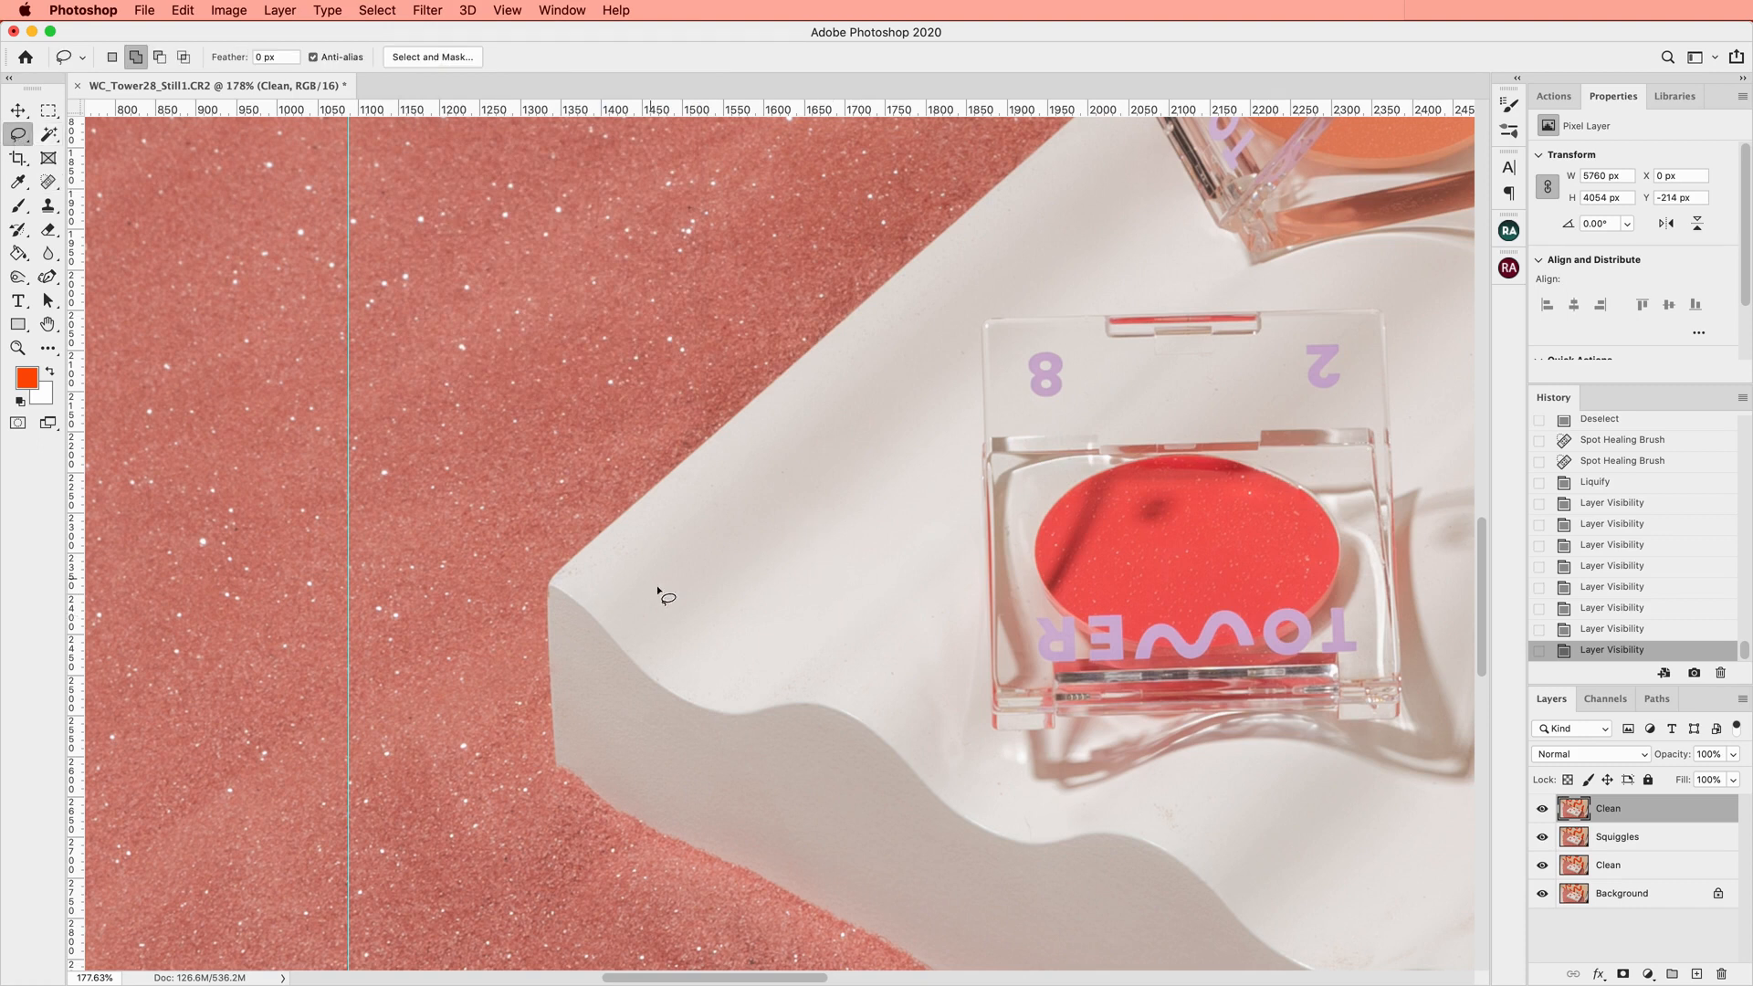
left_click(19, 134)
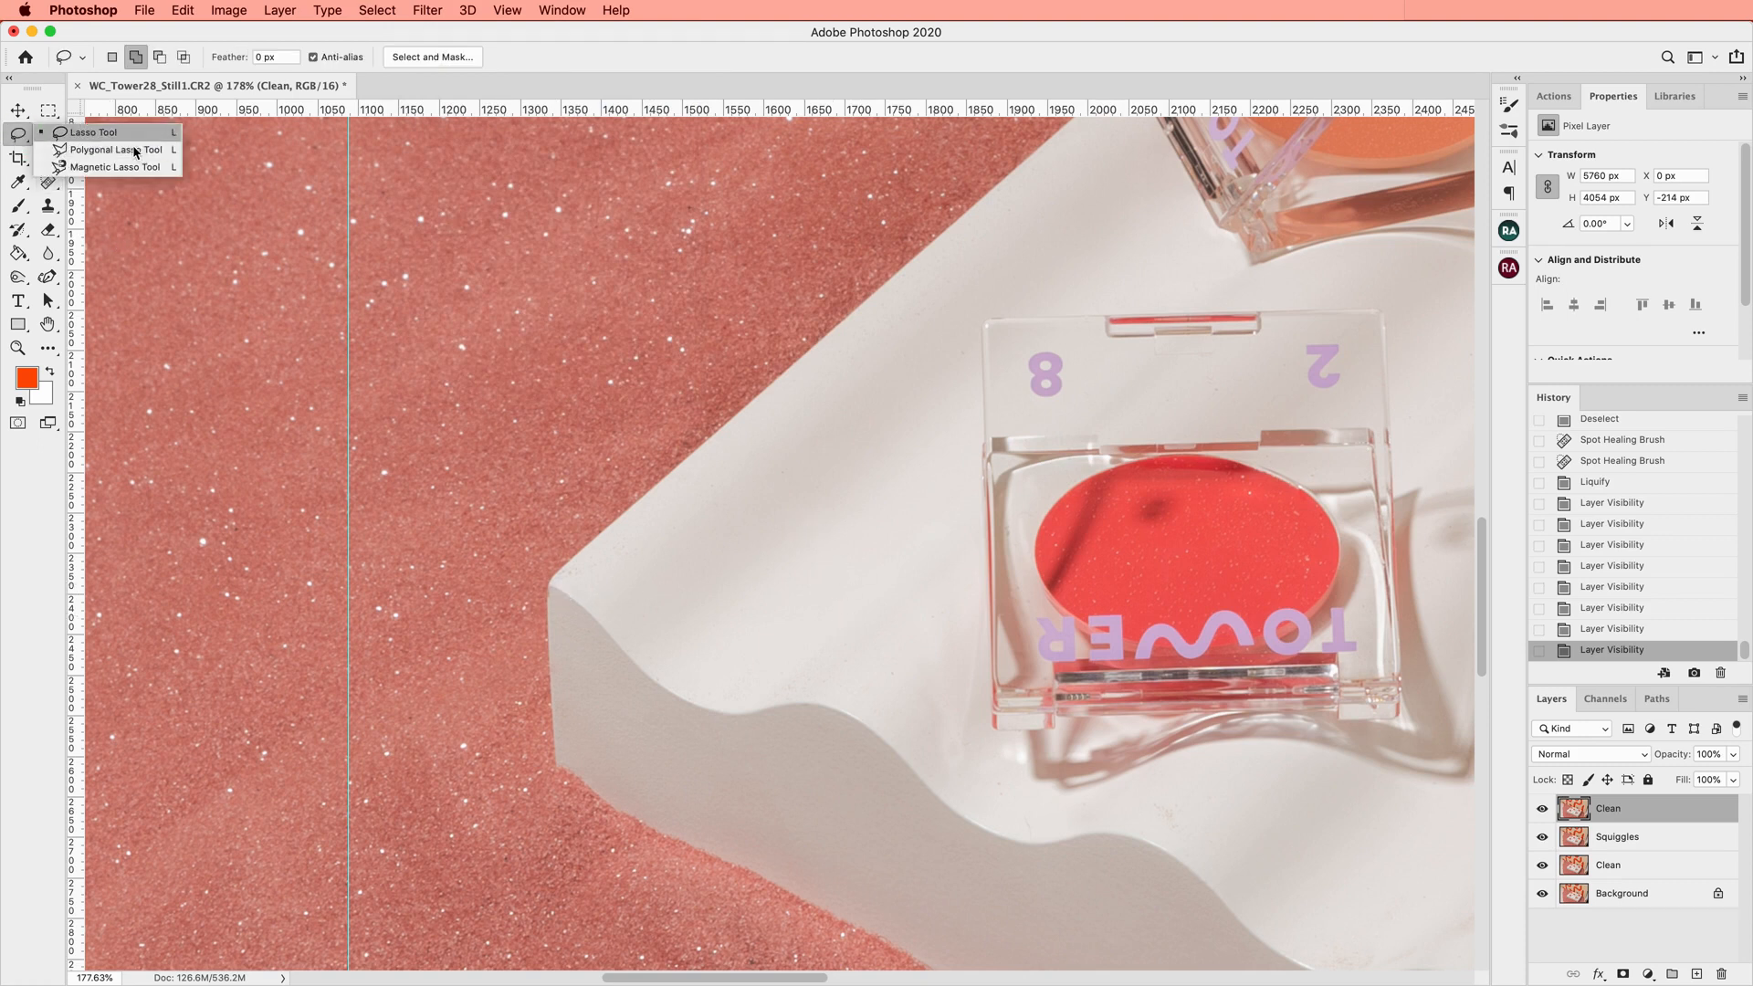
left_click(91, 149)
left_click(558, 574)
scroll(1049, 273, "up", 3)
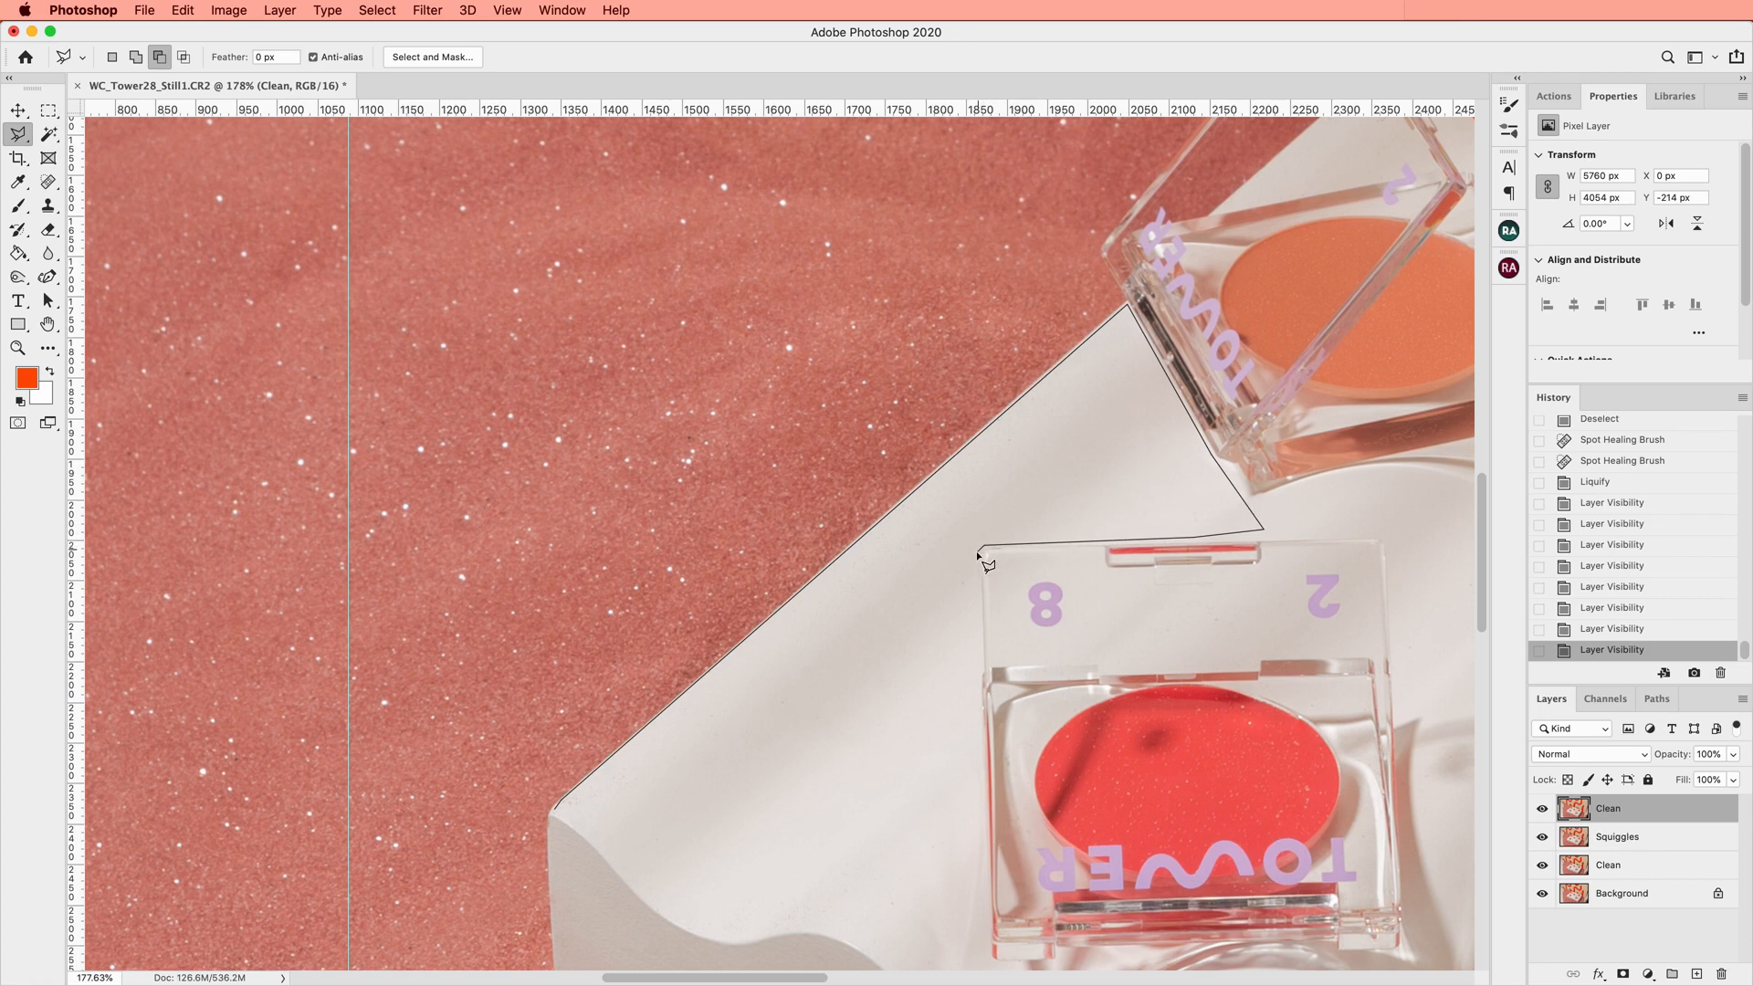
scroll(995, 821, "down", 2)
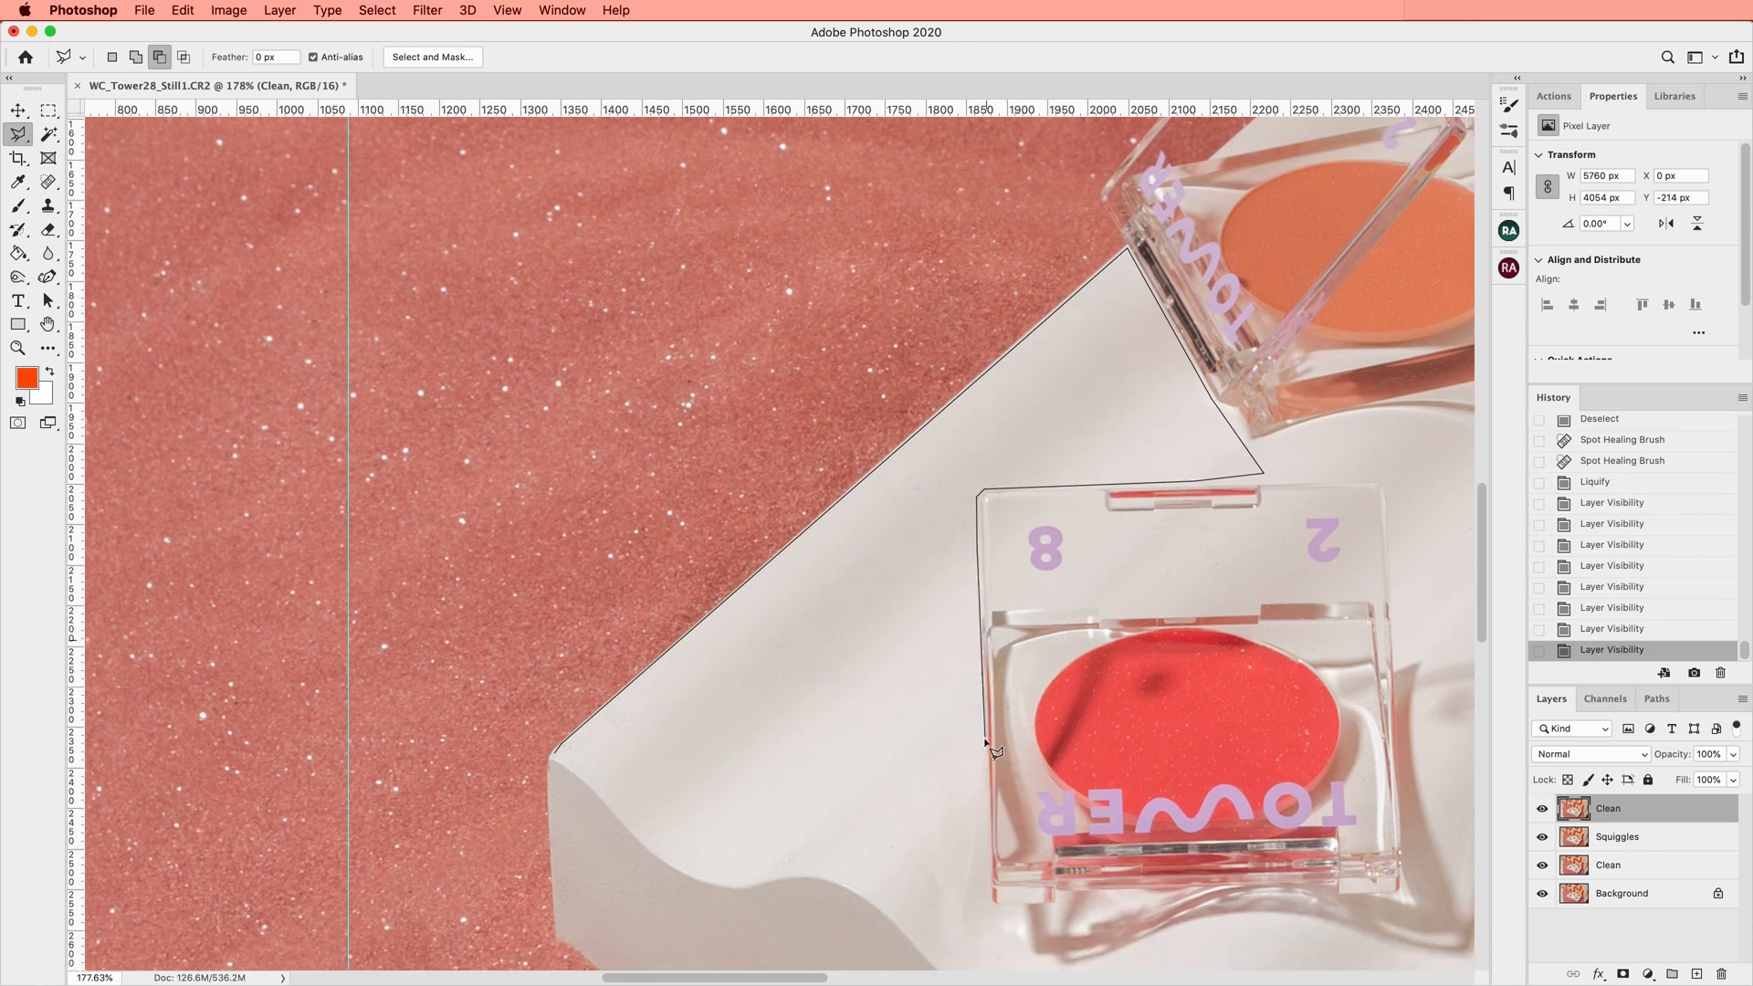
left_click(727, 870)
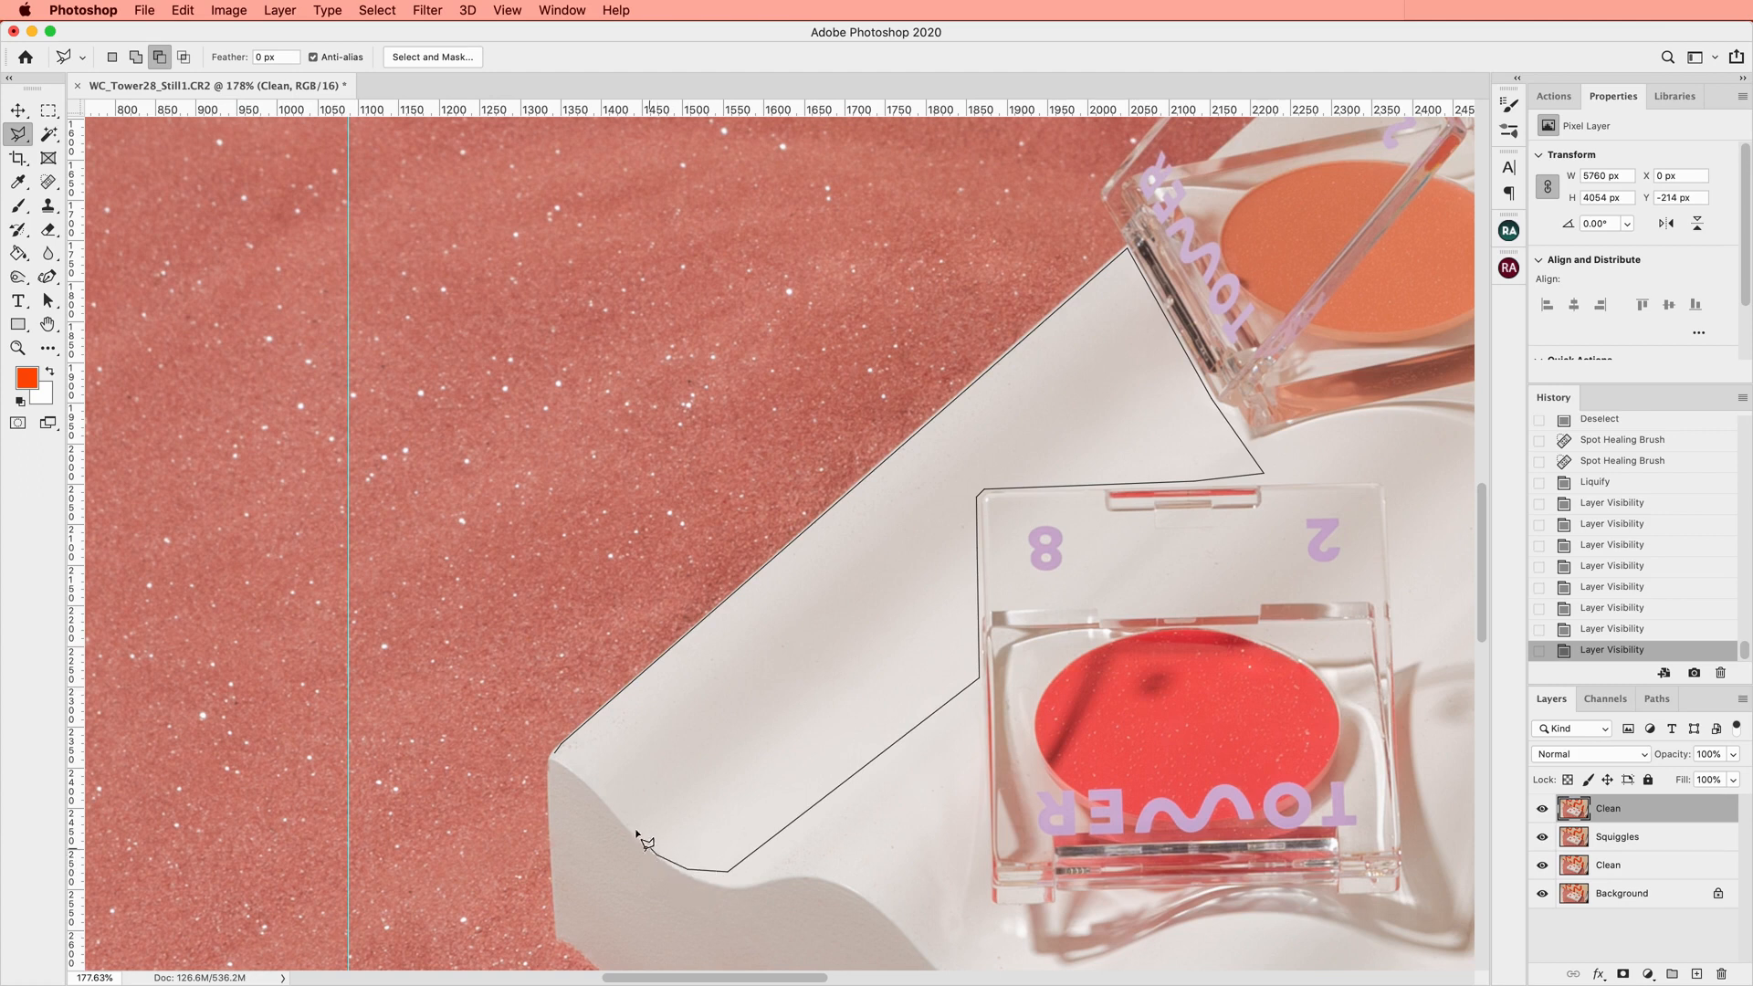
left_click(557, 756)
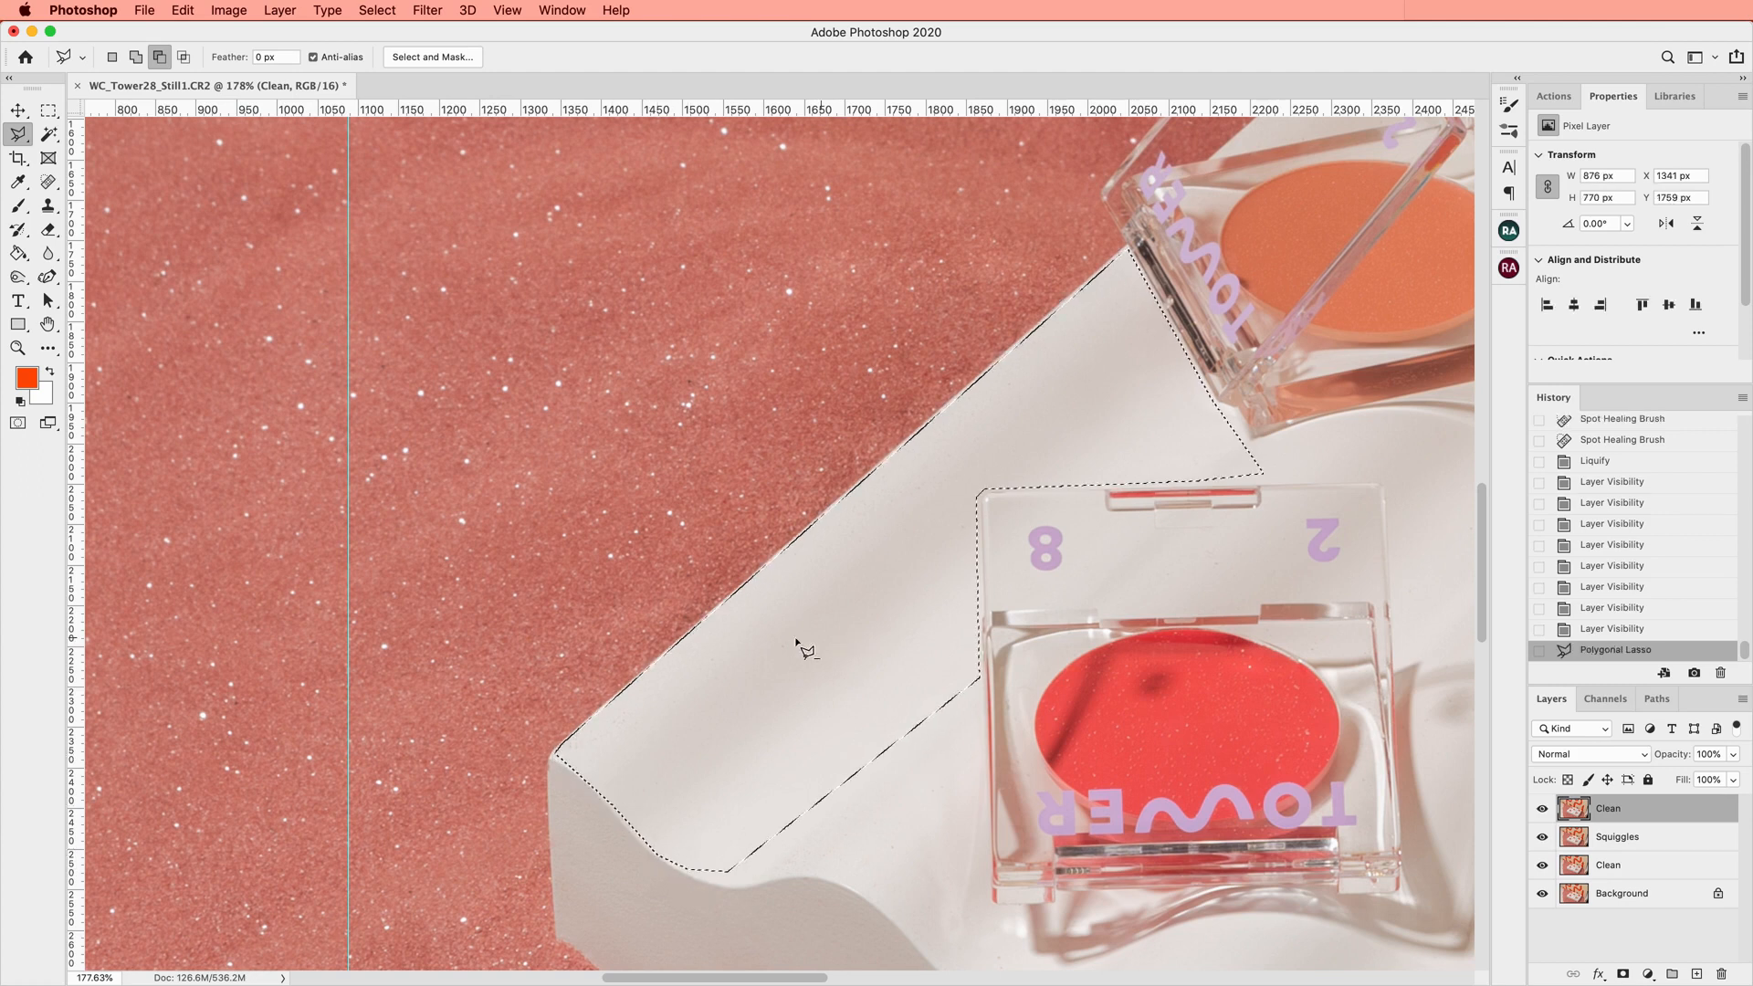
Apply Dust & Scratches to the selected block surface with an 8 px radius and threshold 5, comparing the preview before accepting
scroll(801, 646, "up", 2)
scroll(800, 744, "up", 2)
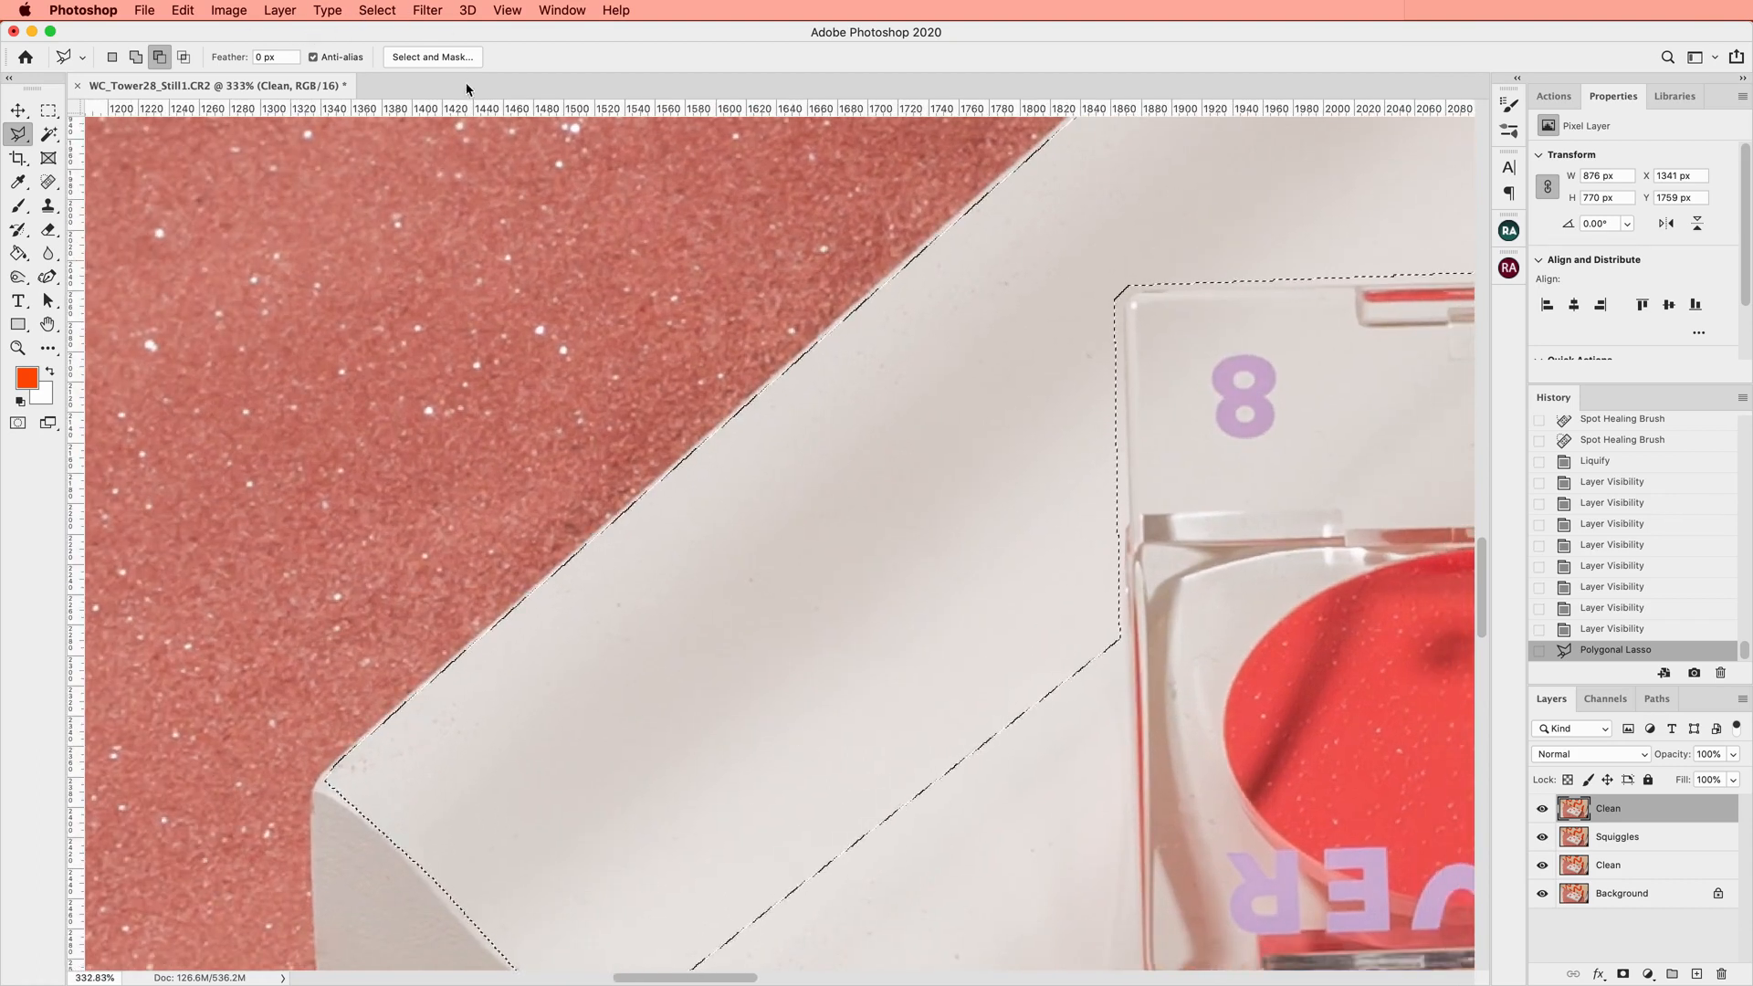
left_click(427, 10)
mouse_move(548, 279)
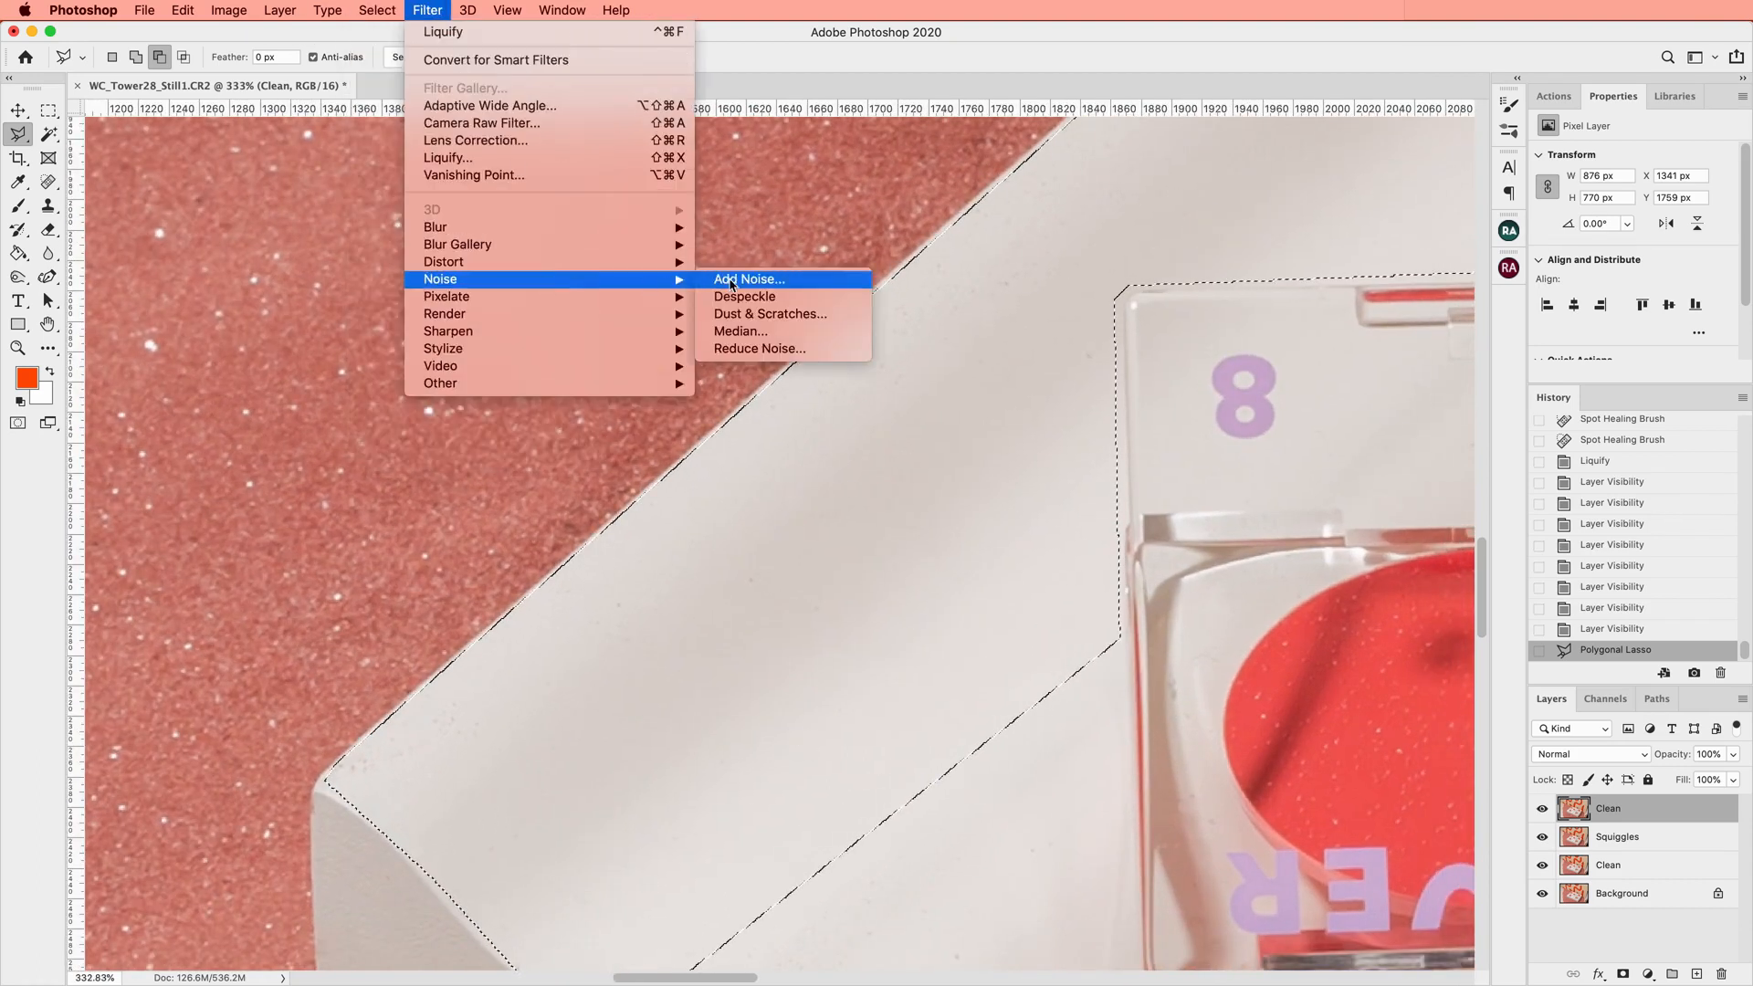
left_click(785, 313)
left_click_drag(981, 228, 1330, 262)
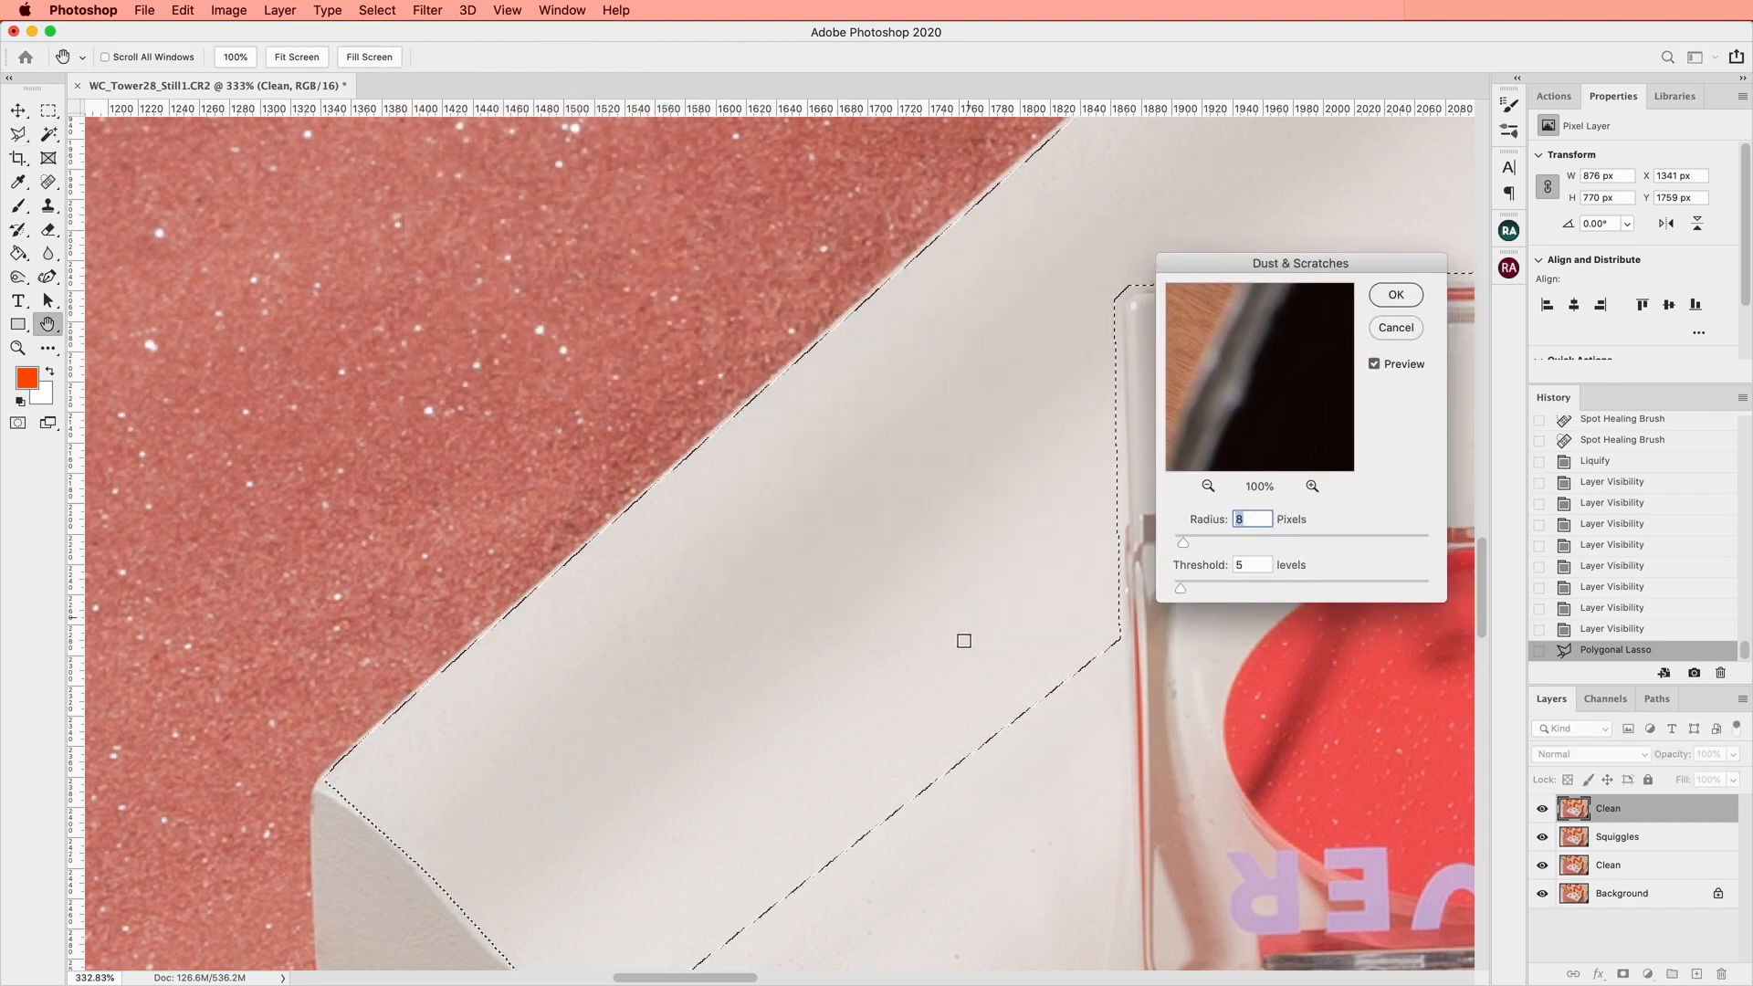
left_click(1373, 365)
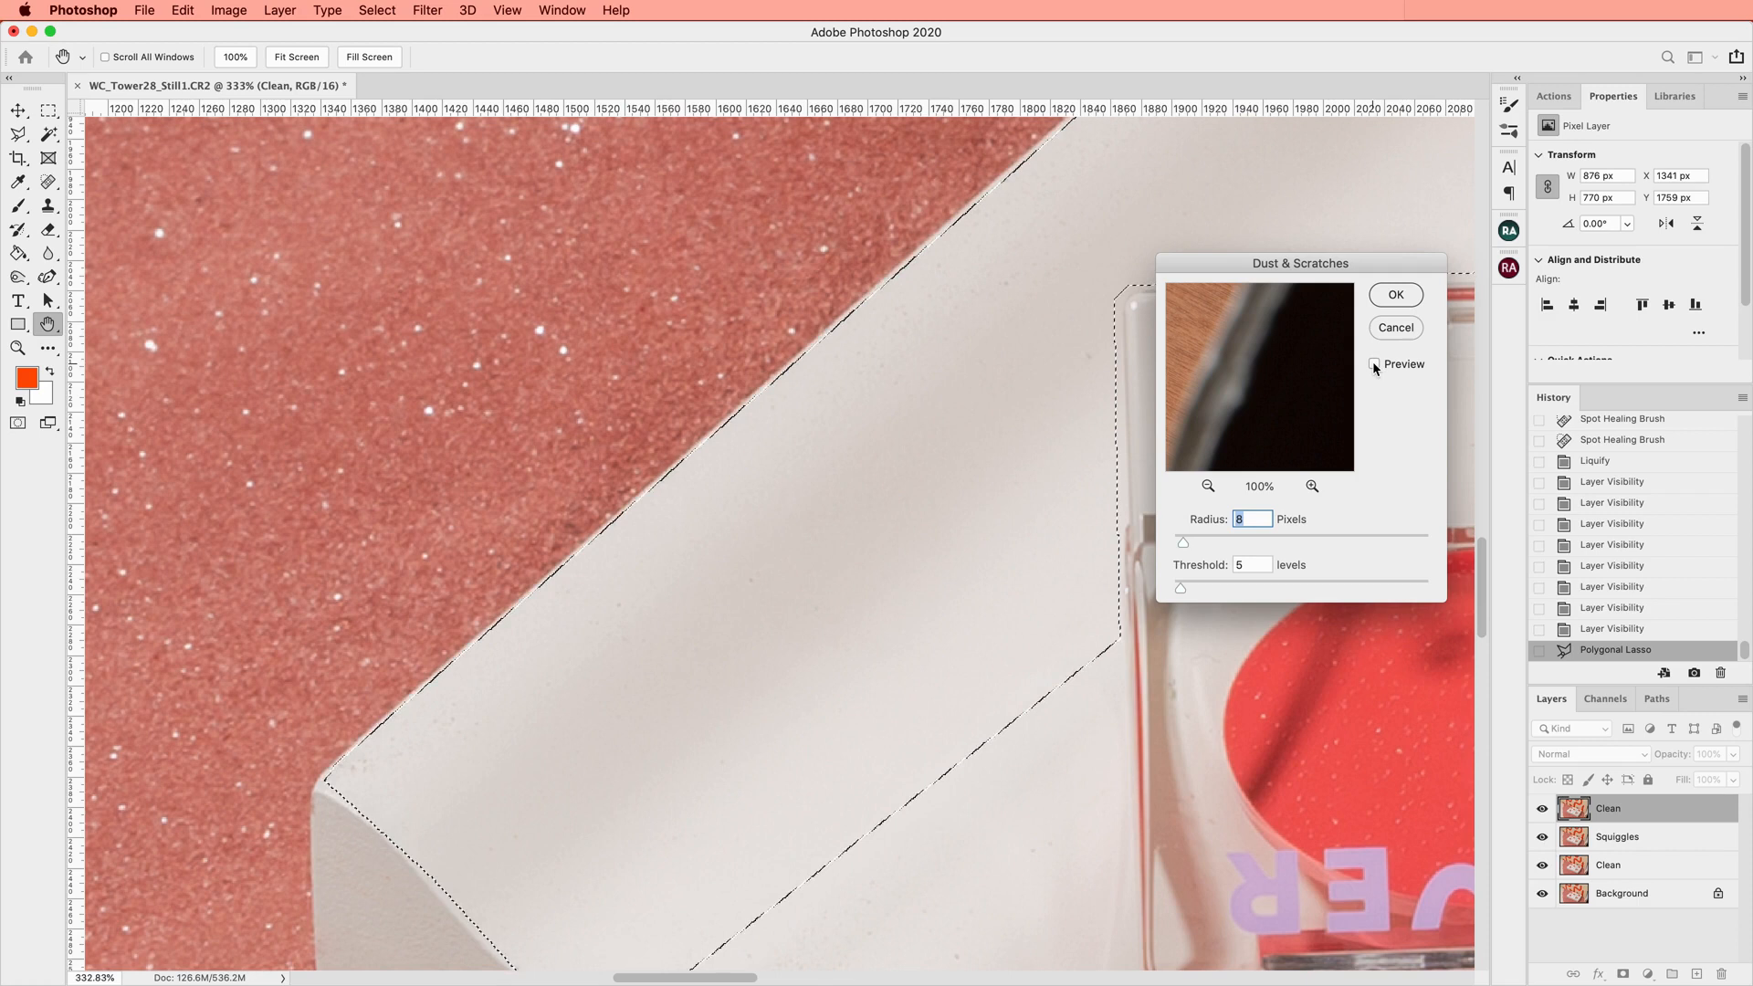
left_click(1374, 365)
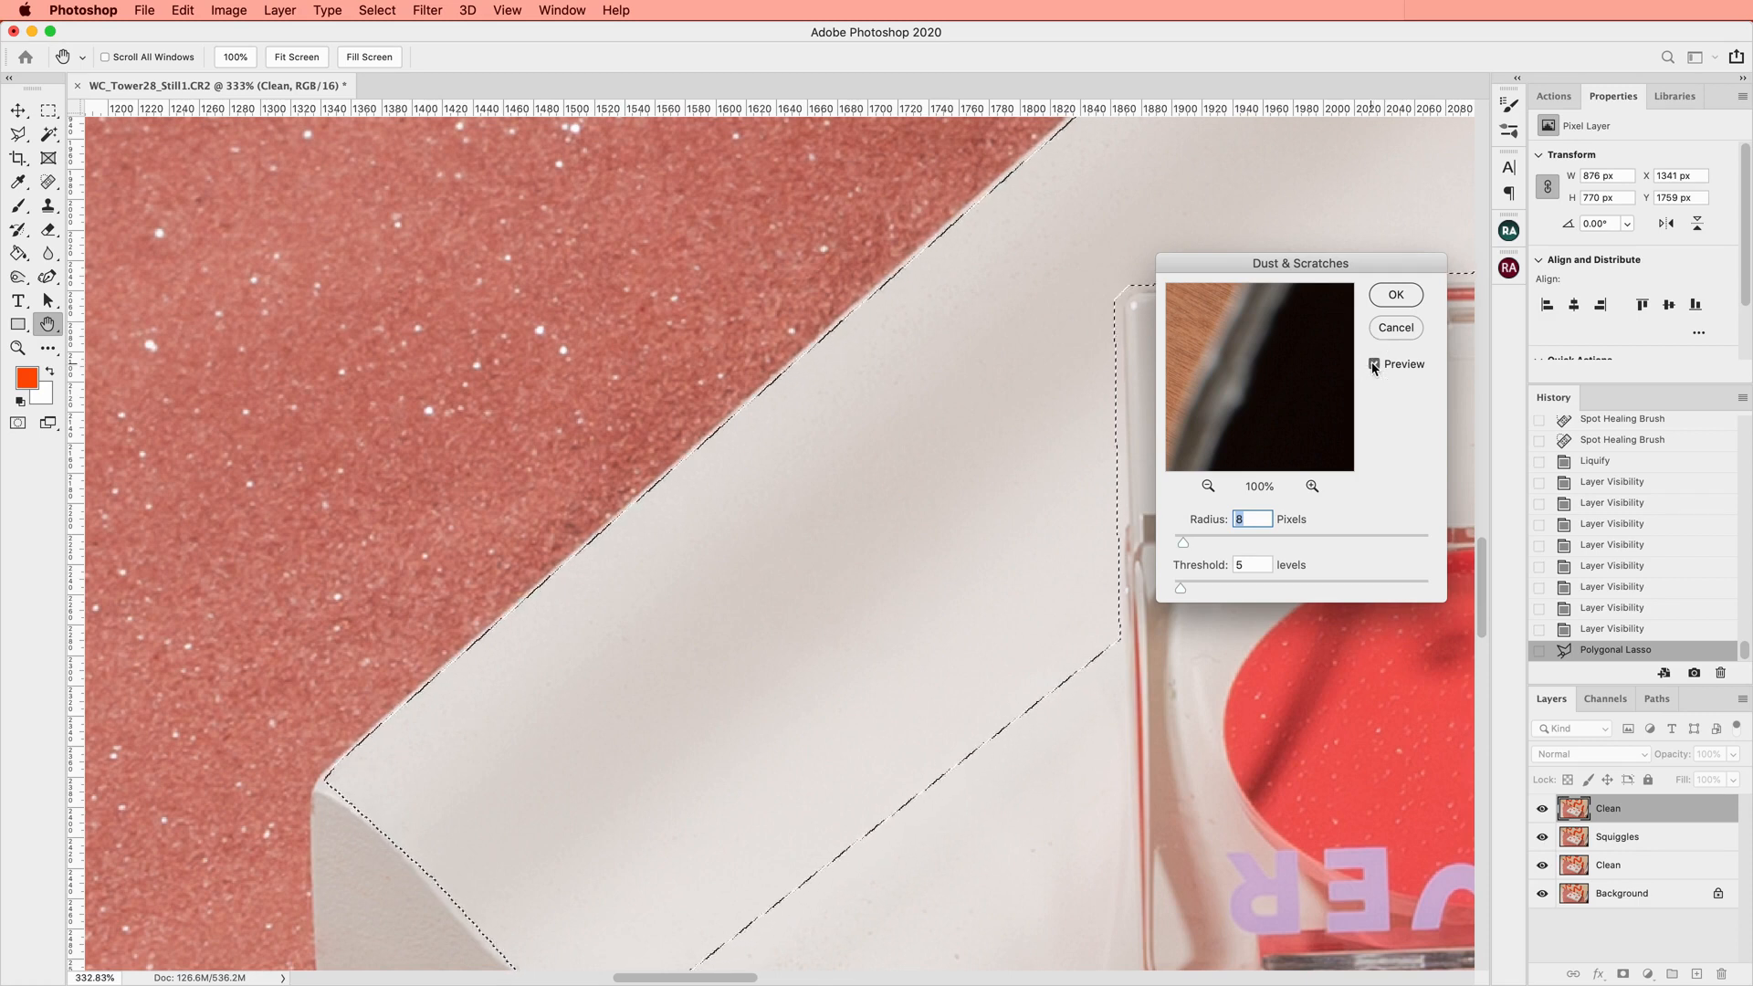
key("Return")
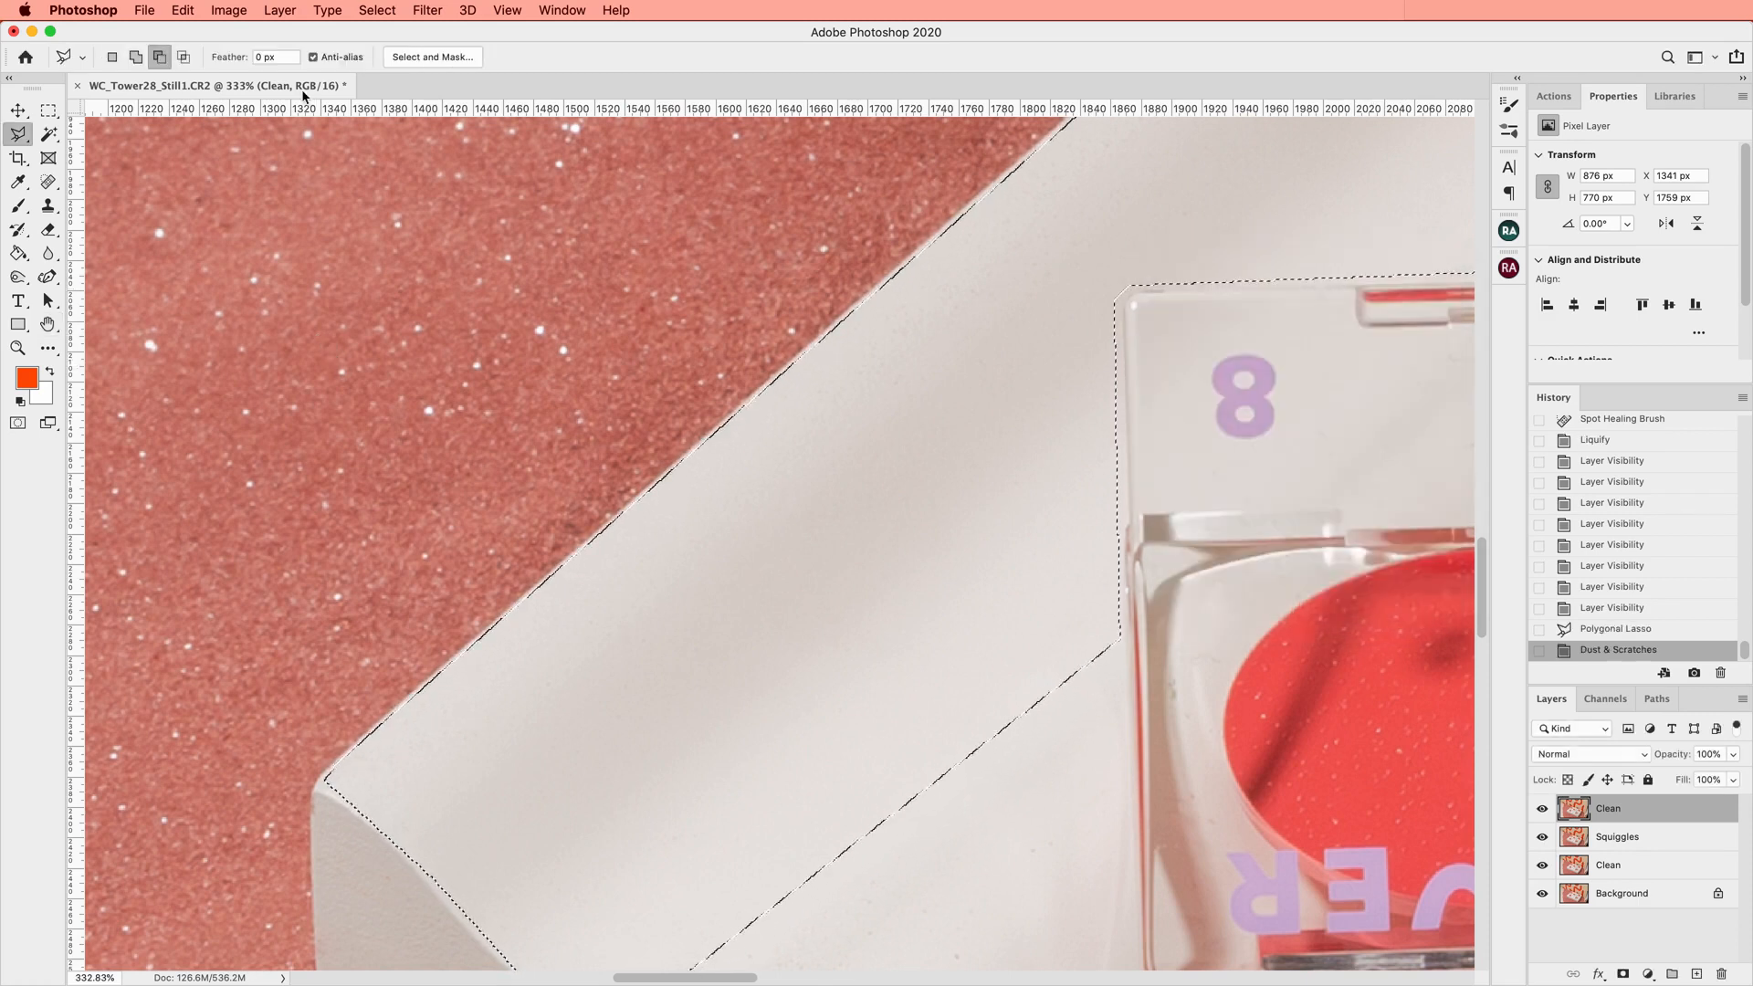
Clear the selection and outline the block's surface between the front wavy edge and the red compact with the Polygonal Lasso
key("m")
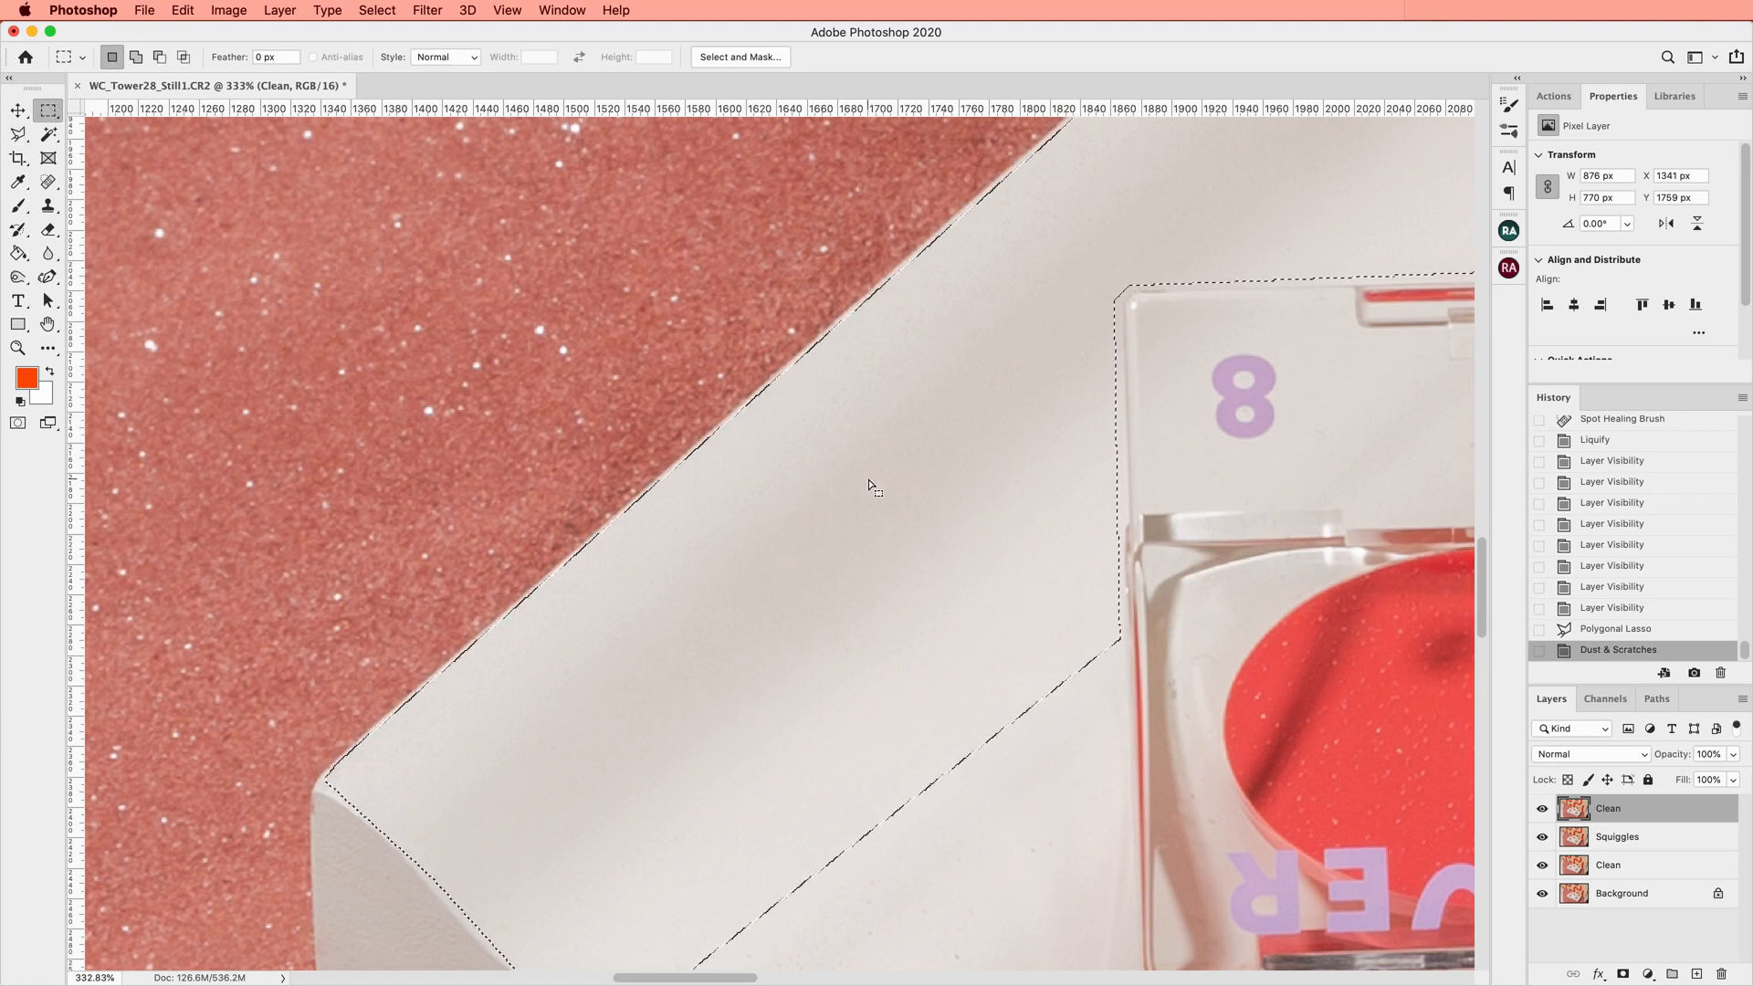
scroll(870, 482, "down", 5)
scroll(870, 482, "down", 4)
scroll(868, 479, "up", 6)
key("super+d")
left_click(18, 134)
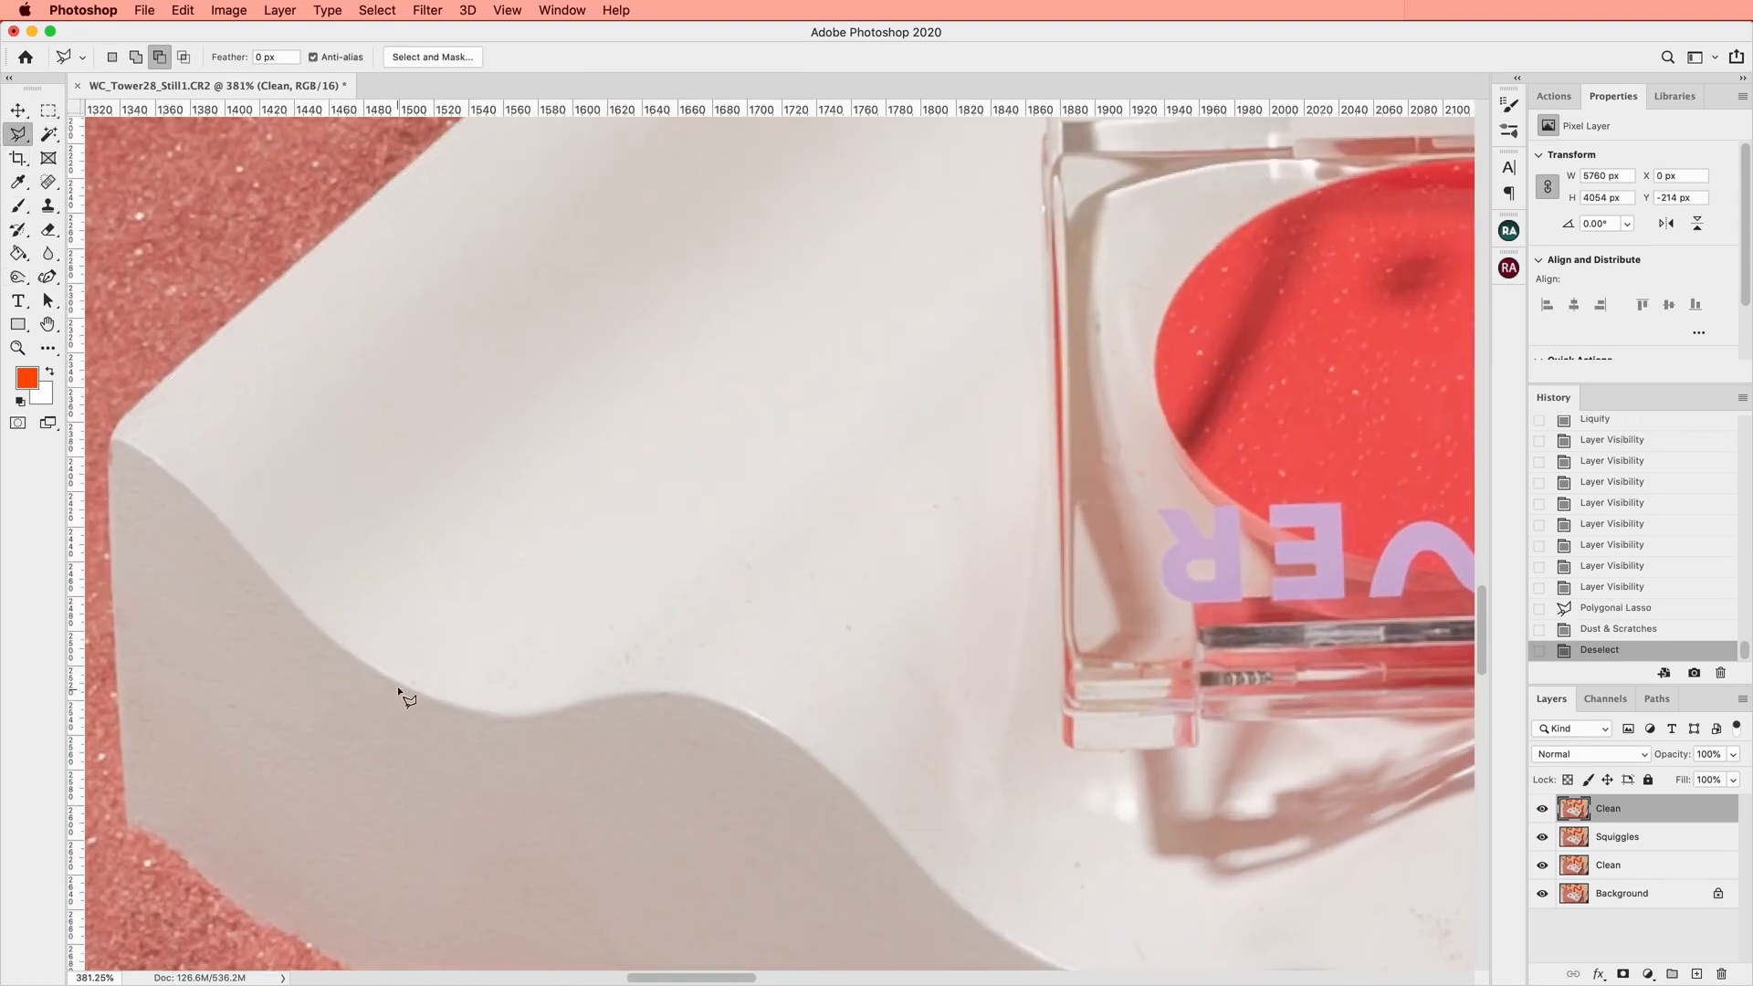
left_click(788, 713)
left_click(814, 752)
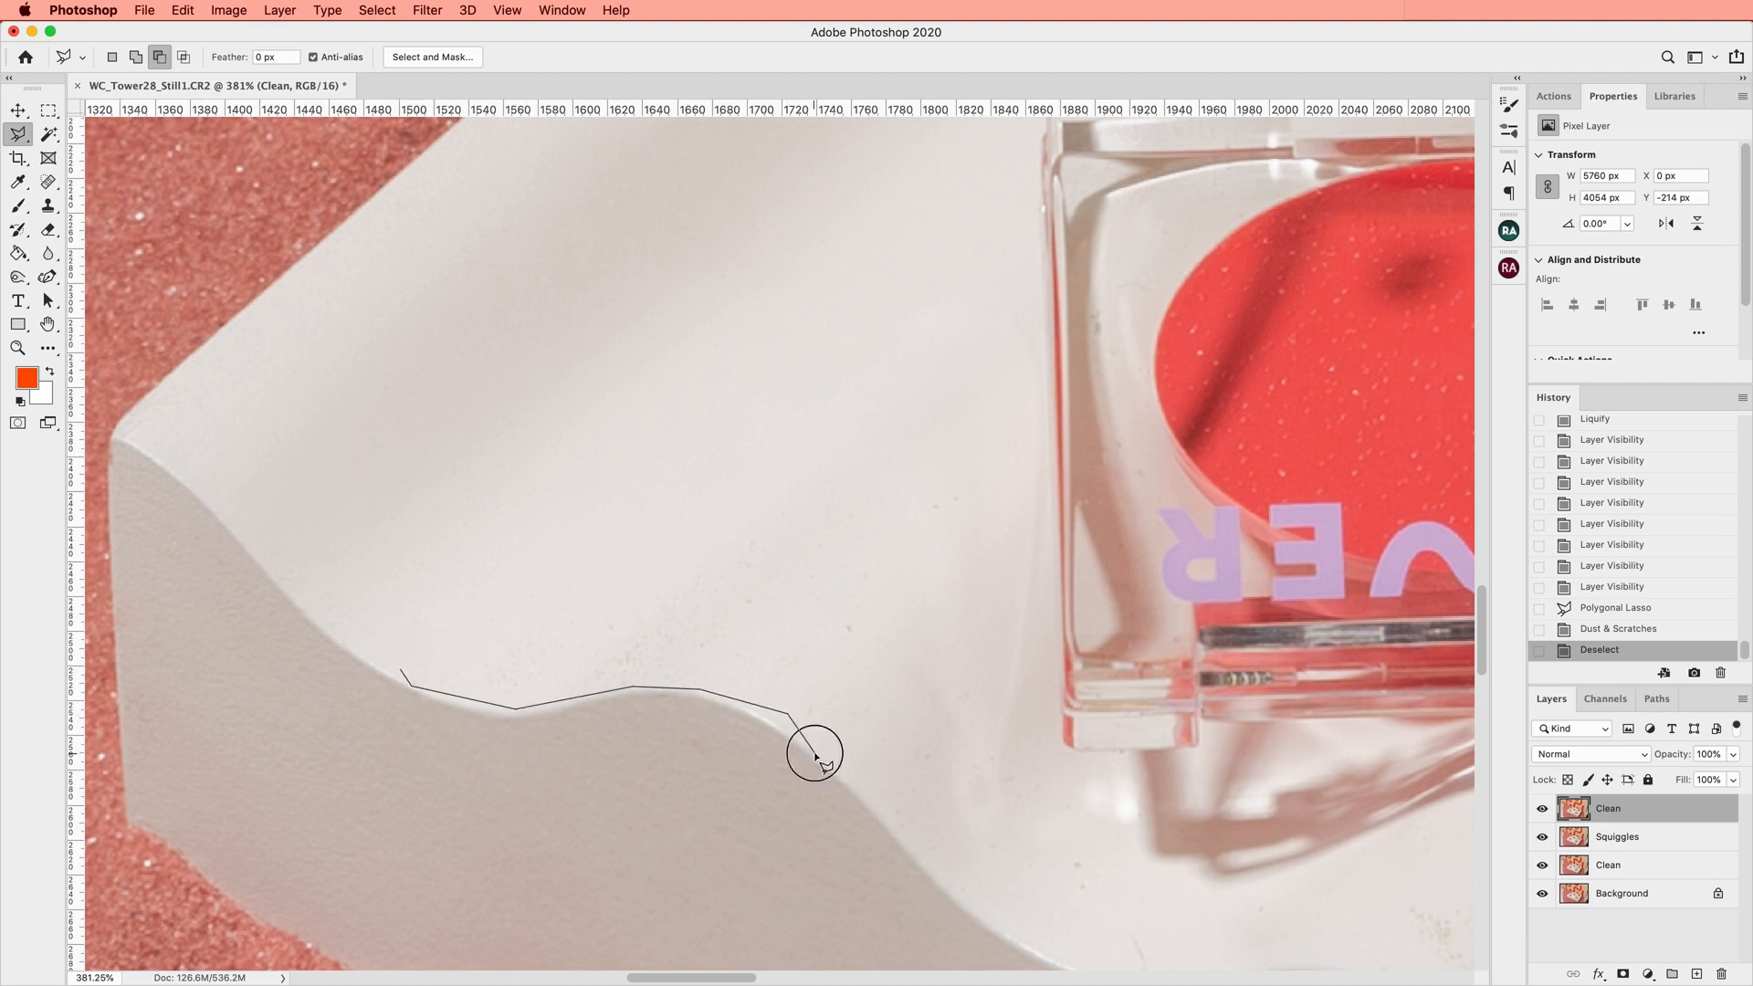
scroll(814, 753, "down", 3)
left_click(1096, 753)
left_click(1047, 659)
left_click(1029, 151)
left_click(419, 500)
left_click(401, 579)
Apply Dust & Scratches to the selected surface beside the red compact
left_click(427, 10)
mouse_move(548, 279)
left_click(791, 309)
key("Return")
Select the block's surface between the red compact's lower shadow and the front wavy edge with the Polygonal Lasso
scroll(927, 423, "down", 3)
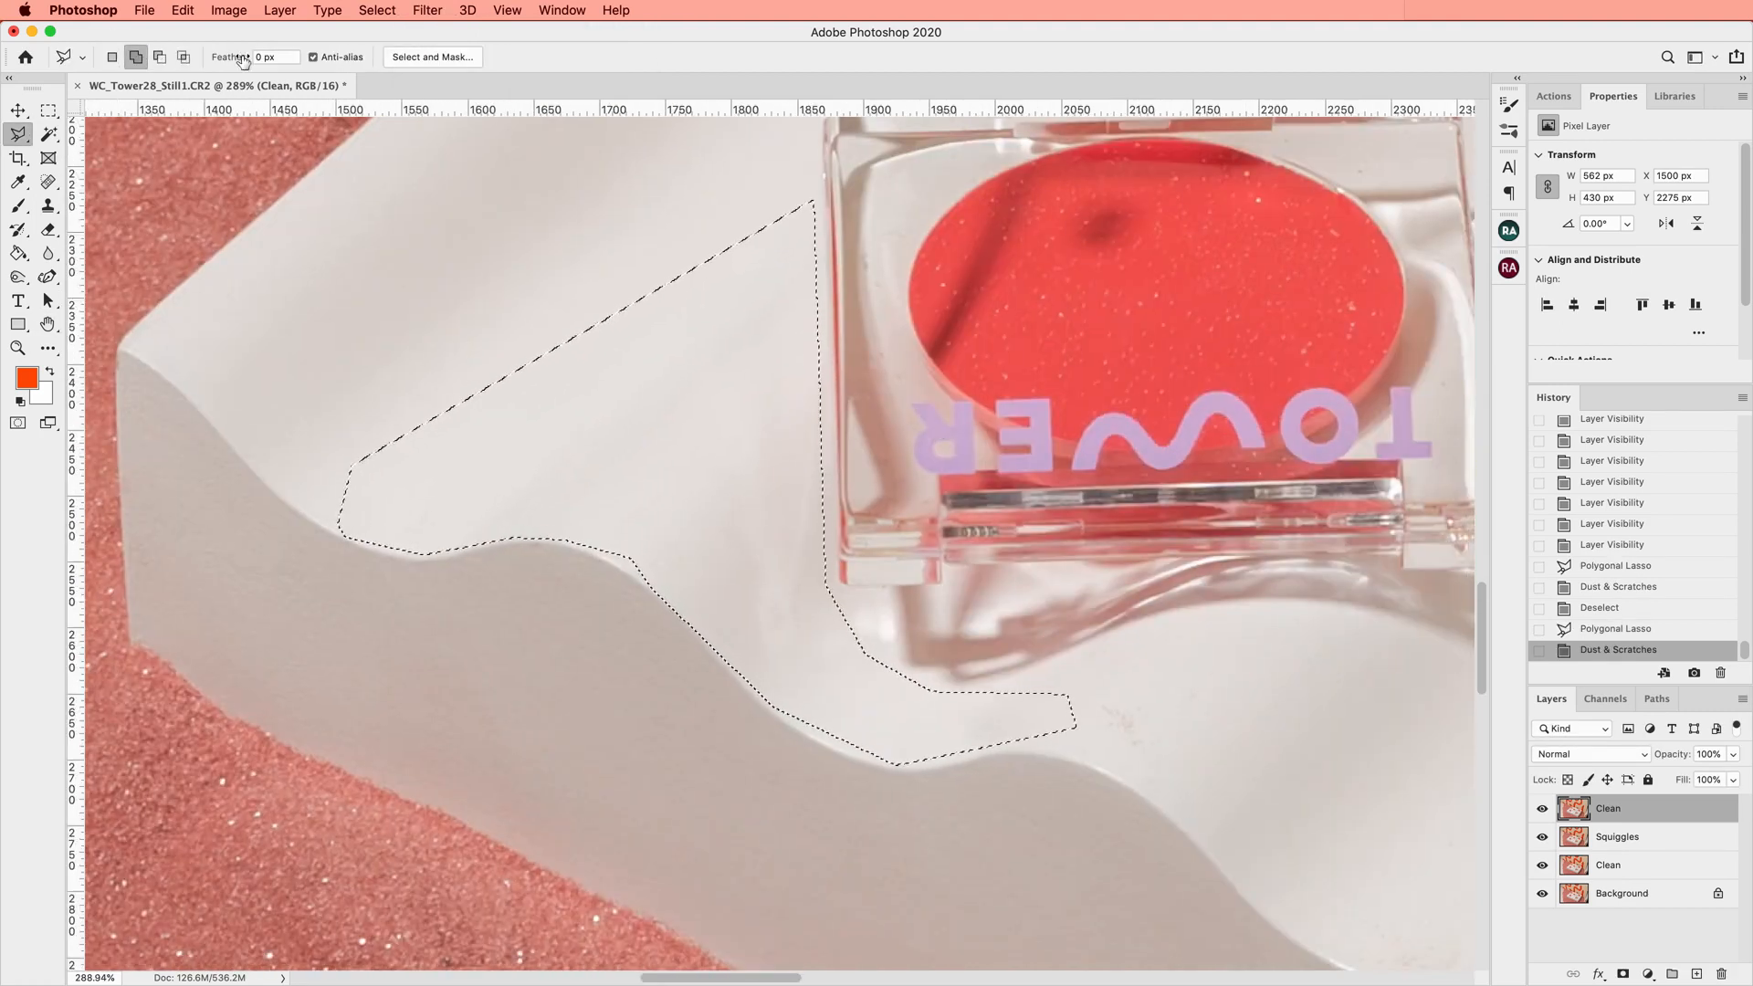
left_click_drag(947, 727, 673, 578)
left_click(737, 534)
left_click(956, 464)
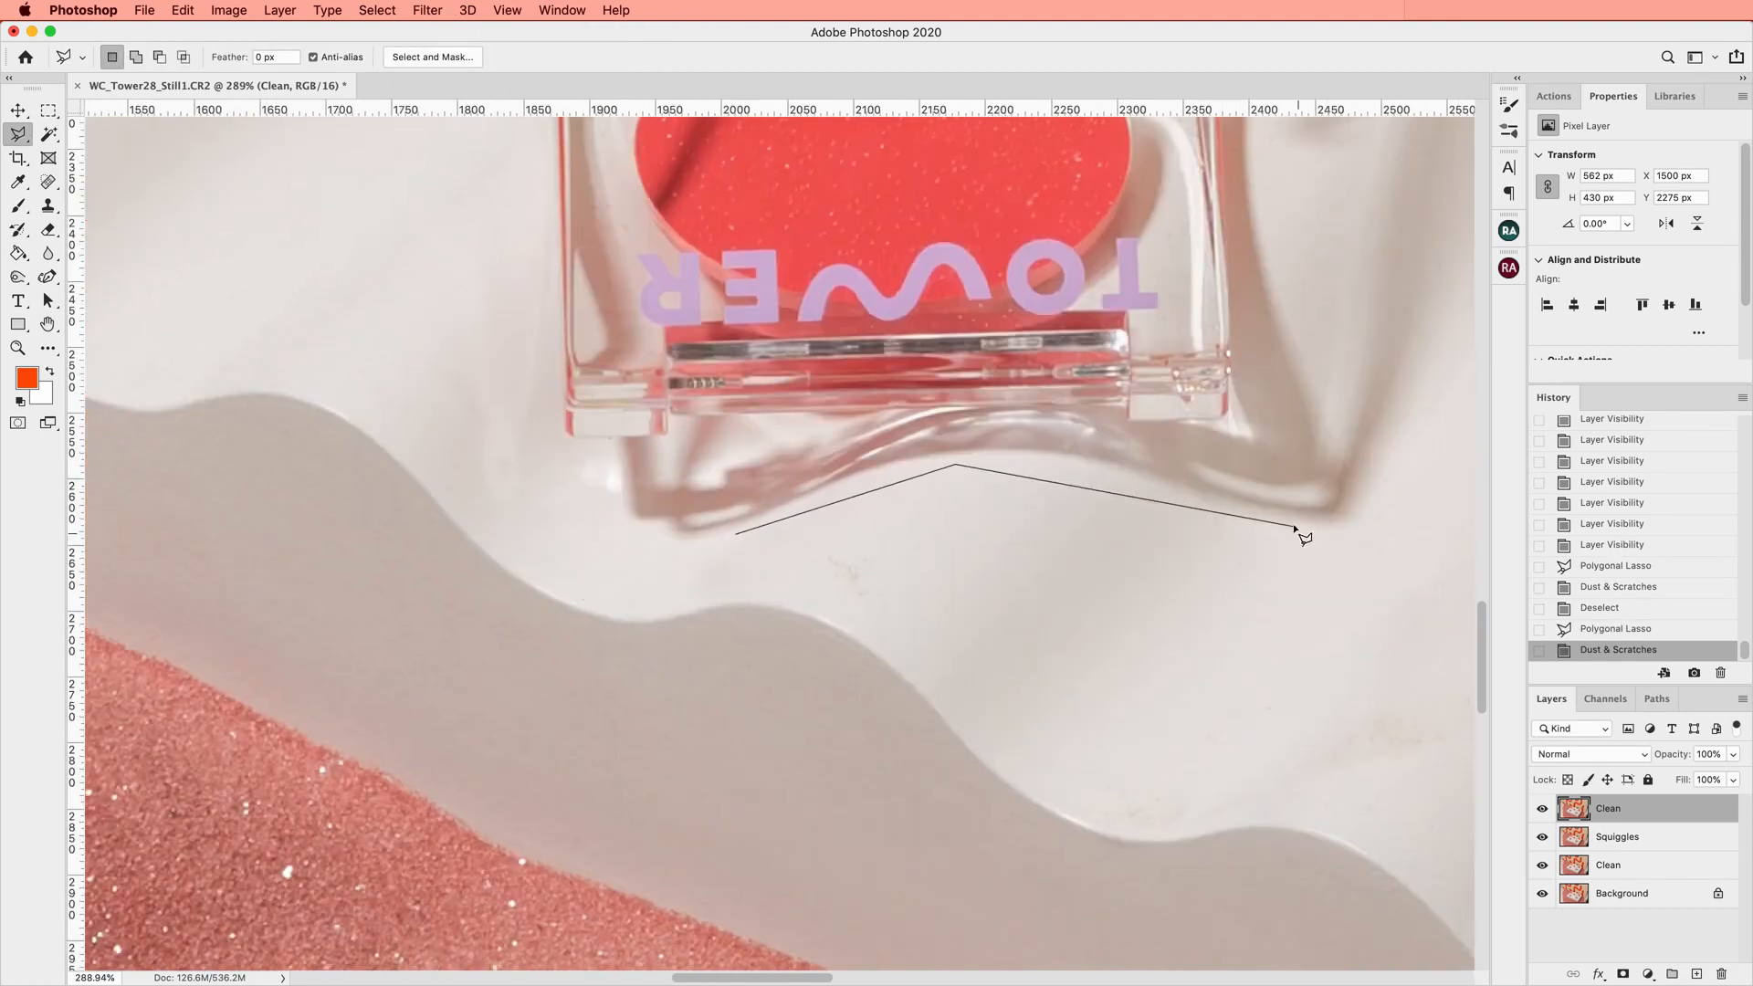
left_click(1427, 548)
left_click(1082, 511)
left_click(969, 914)
left_click(922, 887)
left_click(832, 804)
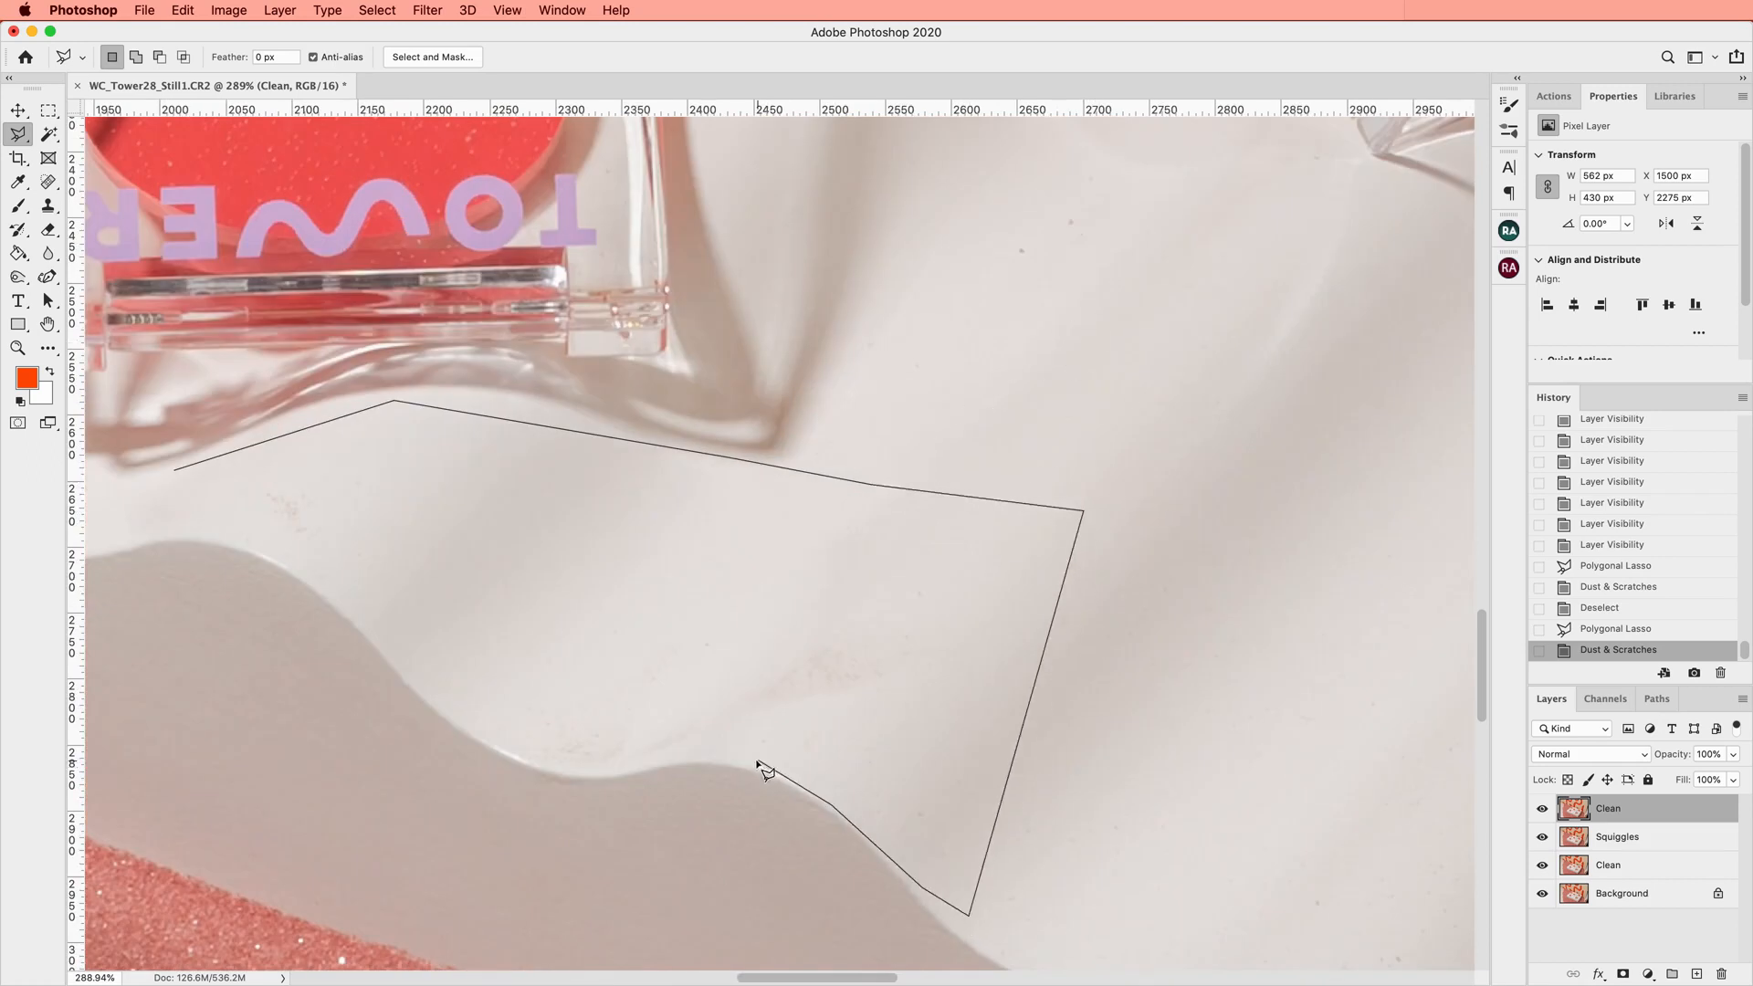
double_click(172, 502)
Apply Dust & Scratches to the selected area below the red compact and deselect it
left_click(427, 11)
mouse_move(547, 278)
left_click(797, 310)
key("Return")
left_click(49, 110)
left_click(915, 402)
Examine the block's surface from below the red compact across to the lower peach compact for remaining dust and stains
scroll(841, 661, "down", 2)
scroll(841, 662, "left", 2)
scroll(841, 662, "down", 2)
scroll(840, 661, "left", 2)
scroll(841, 662, "down", 2)
scroll(752, 675, "up", 3)
scroll(752, 675, "right", 2)
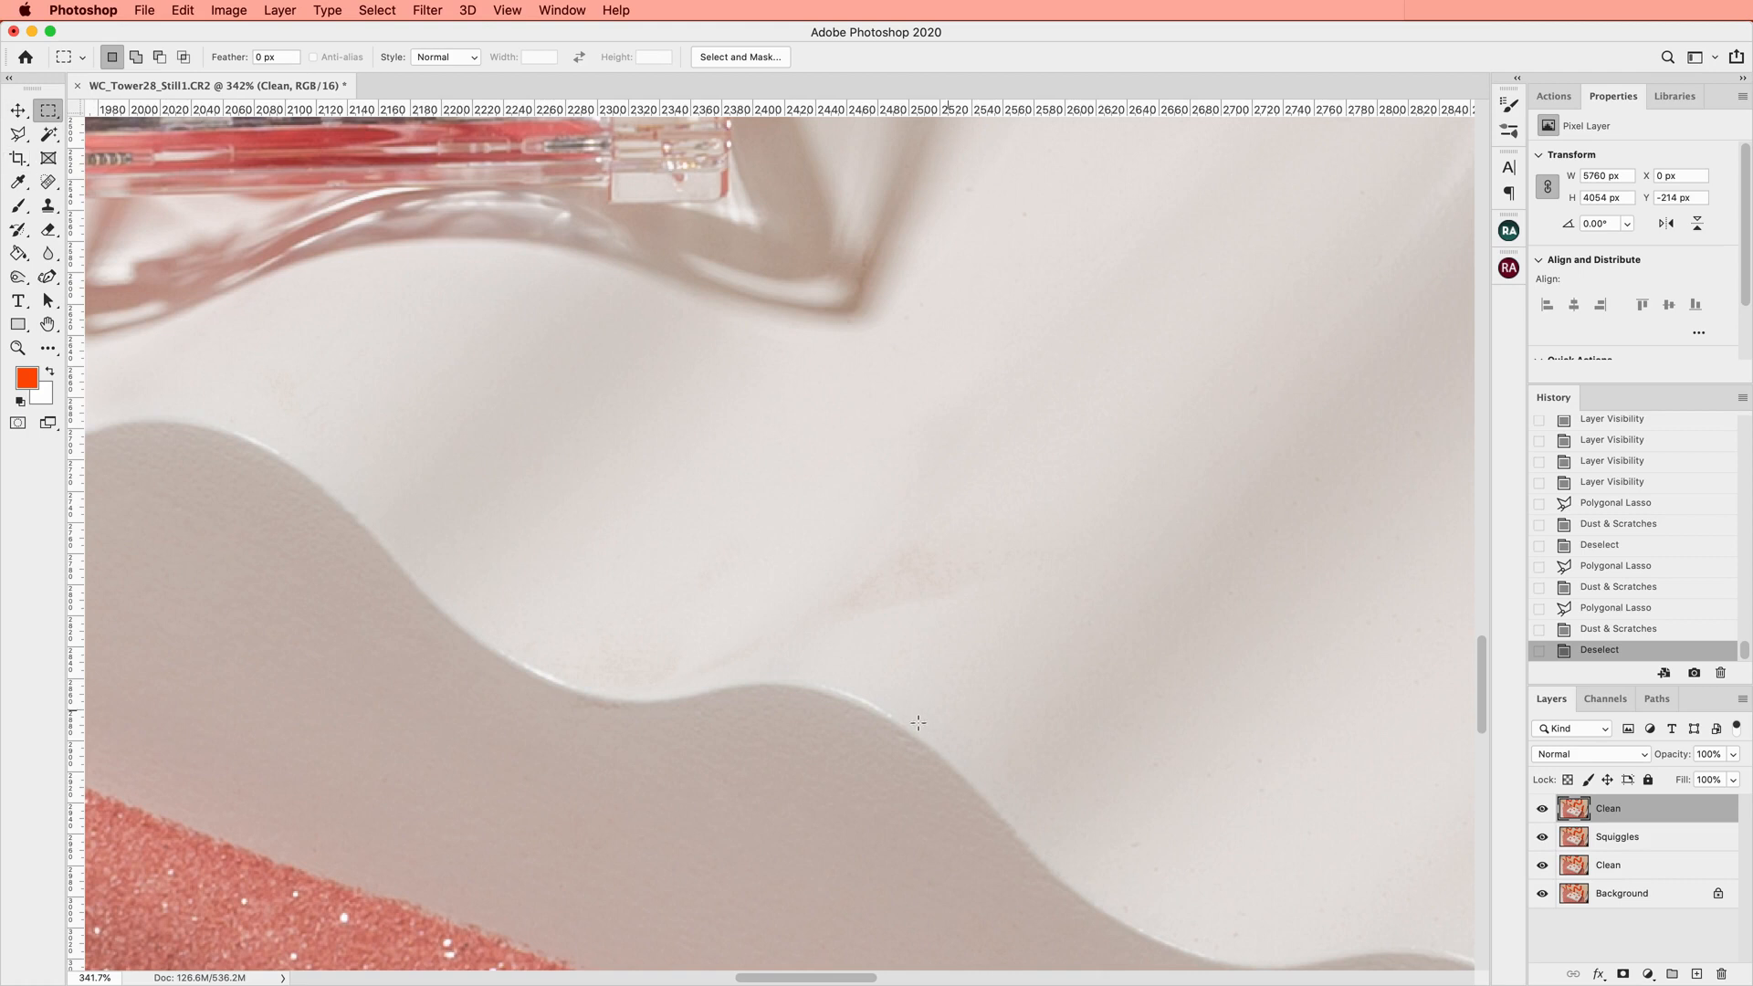
left_click(48, 181)
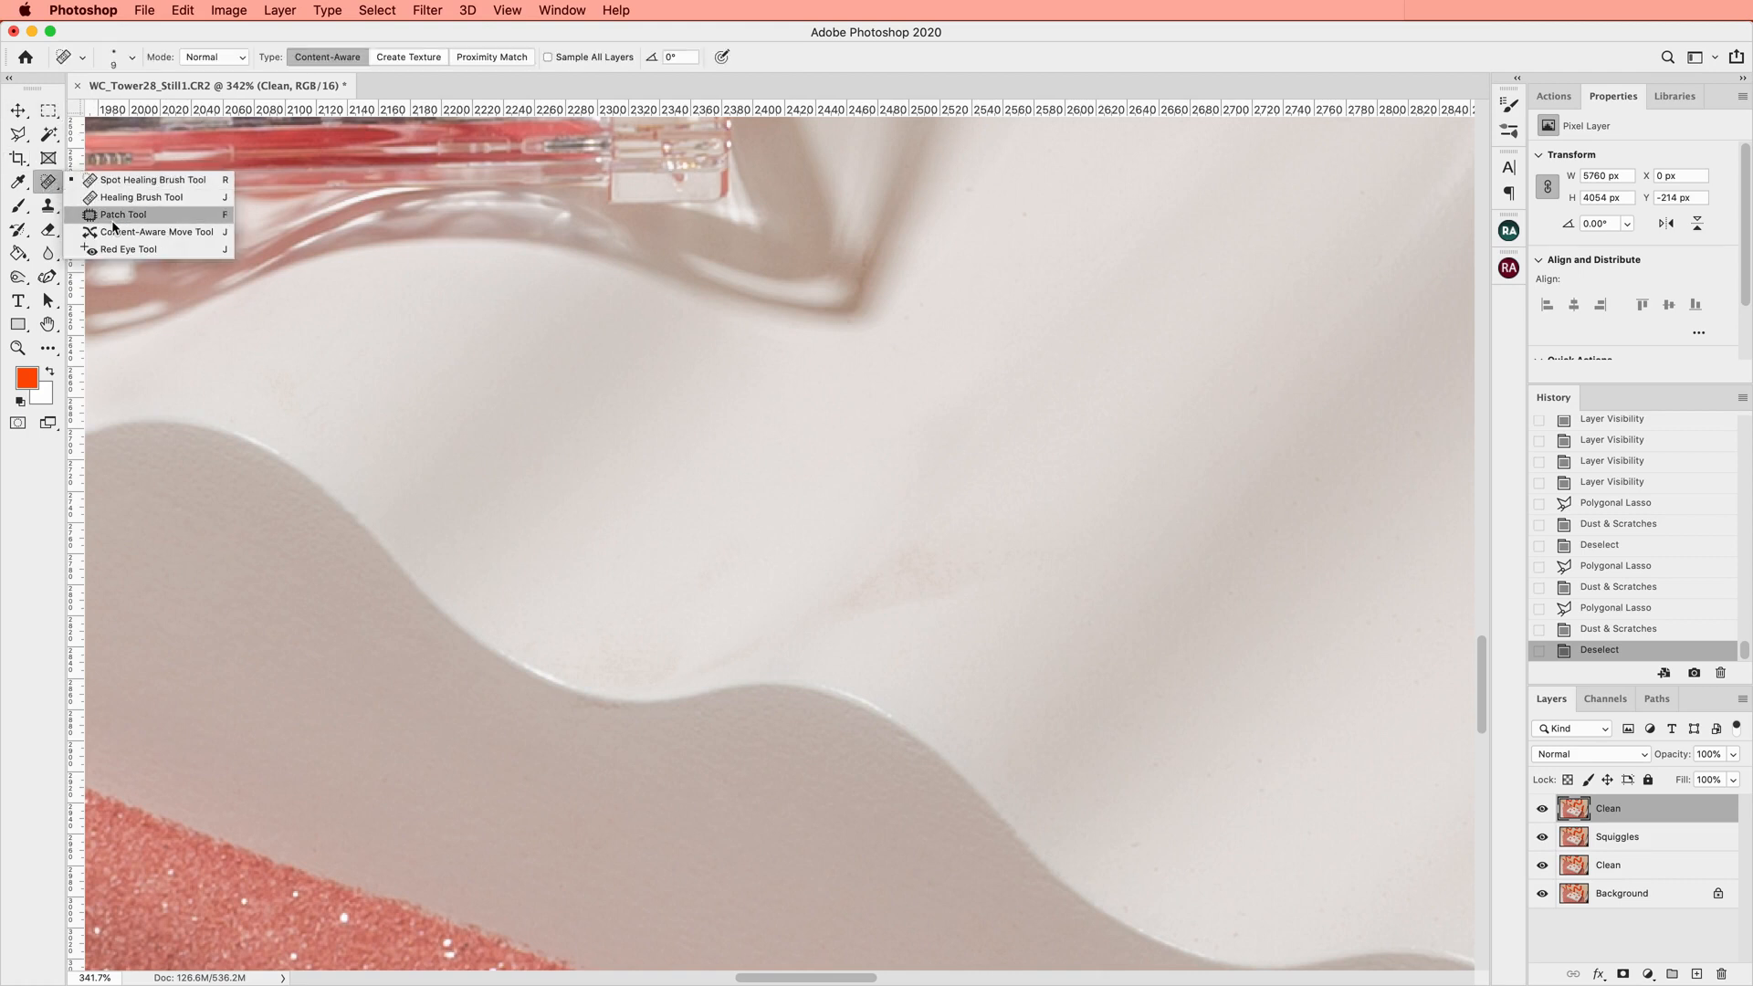
left_click(50, 110)
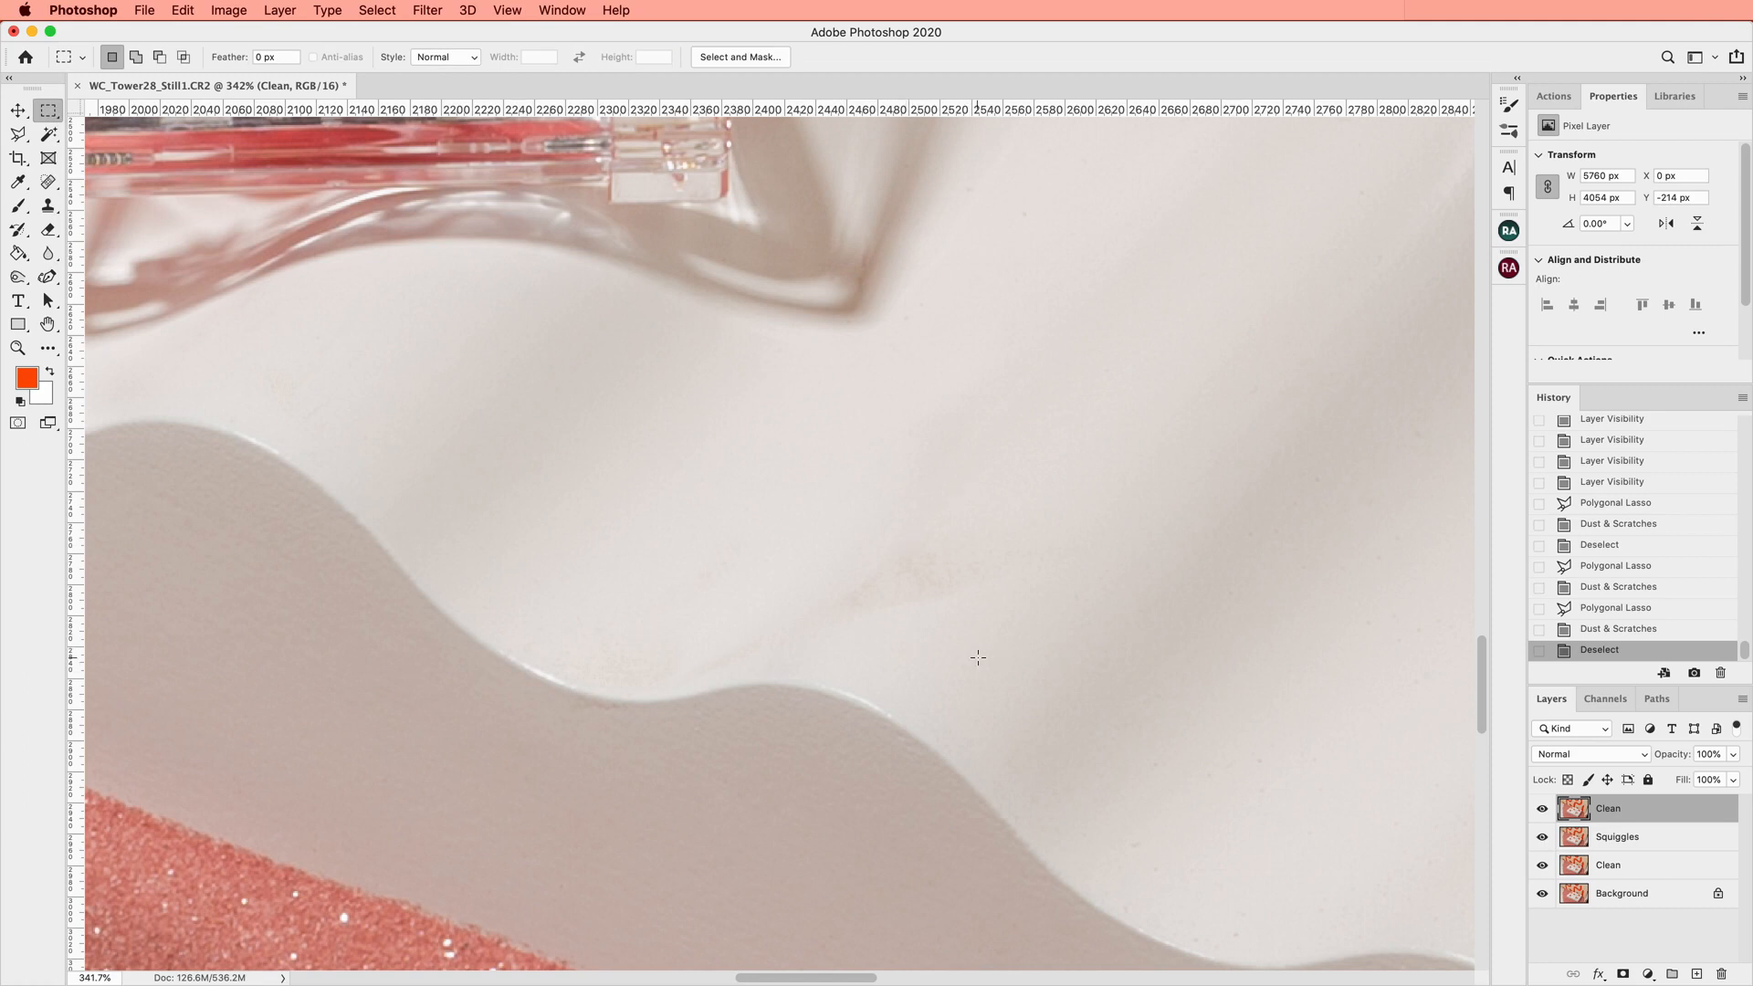
scroll(976, 664, "down", 5)
scroll(977, 664, "up", 5)
scroll(976, 663, "right", 5)
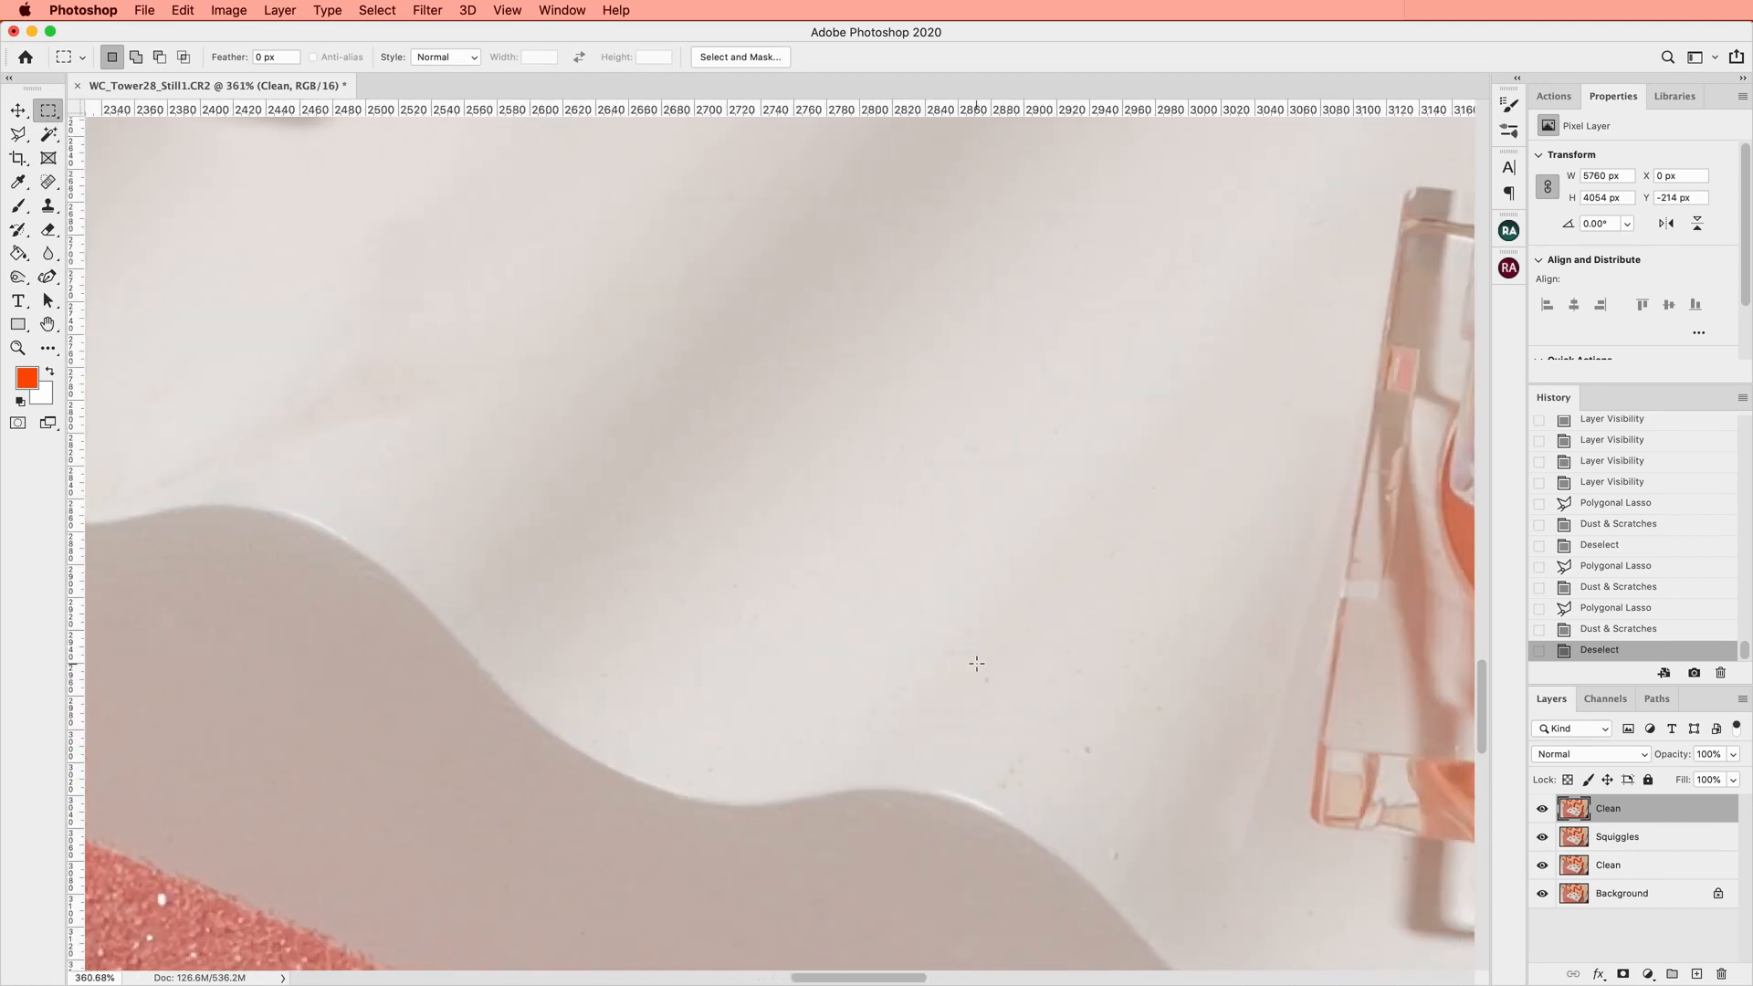
scroll(977, 664, "down", 4)
scroll(977, 664, "up", 3)
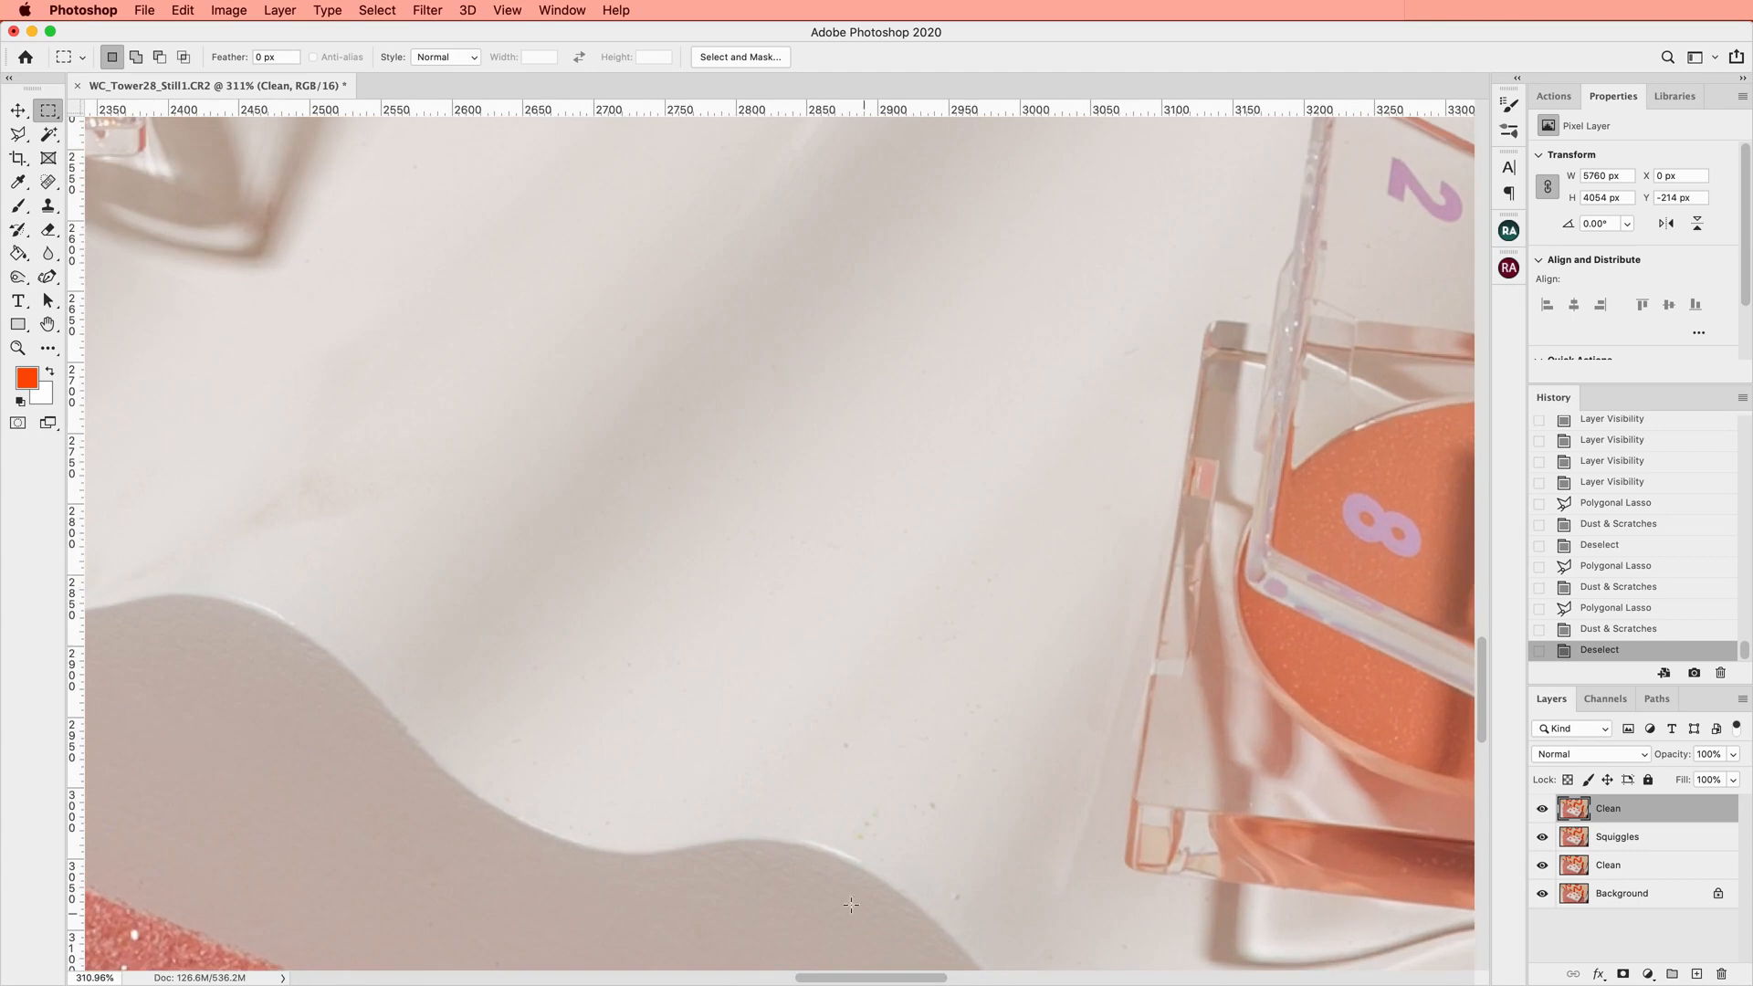
Select the block's surface between the red, orange and lower peach compacts with the Polygonal Lasso, following the wavy edge and skirting the shadows
key("l")
left_click(333, 619)
left_click(464, 774)
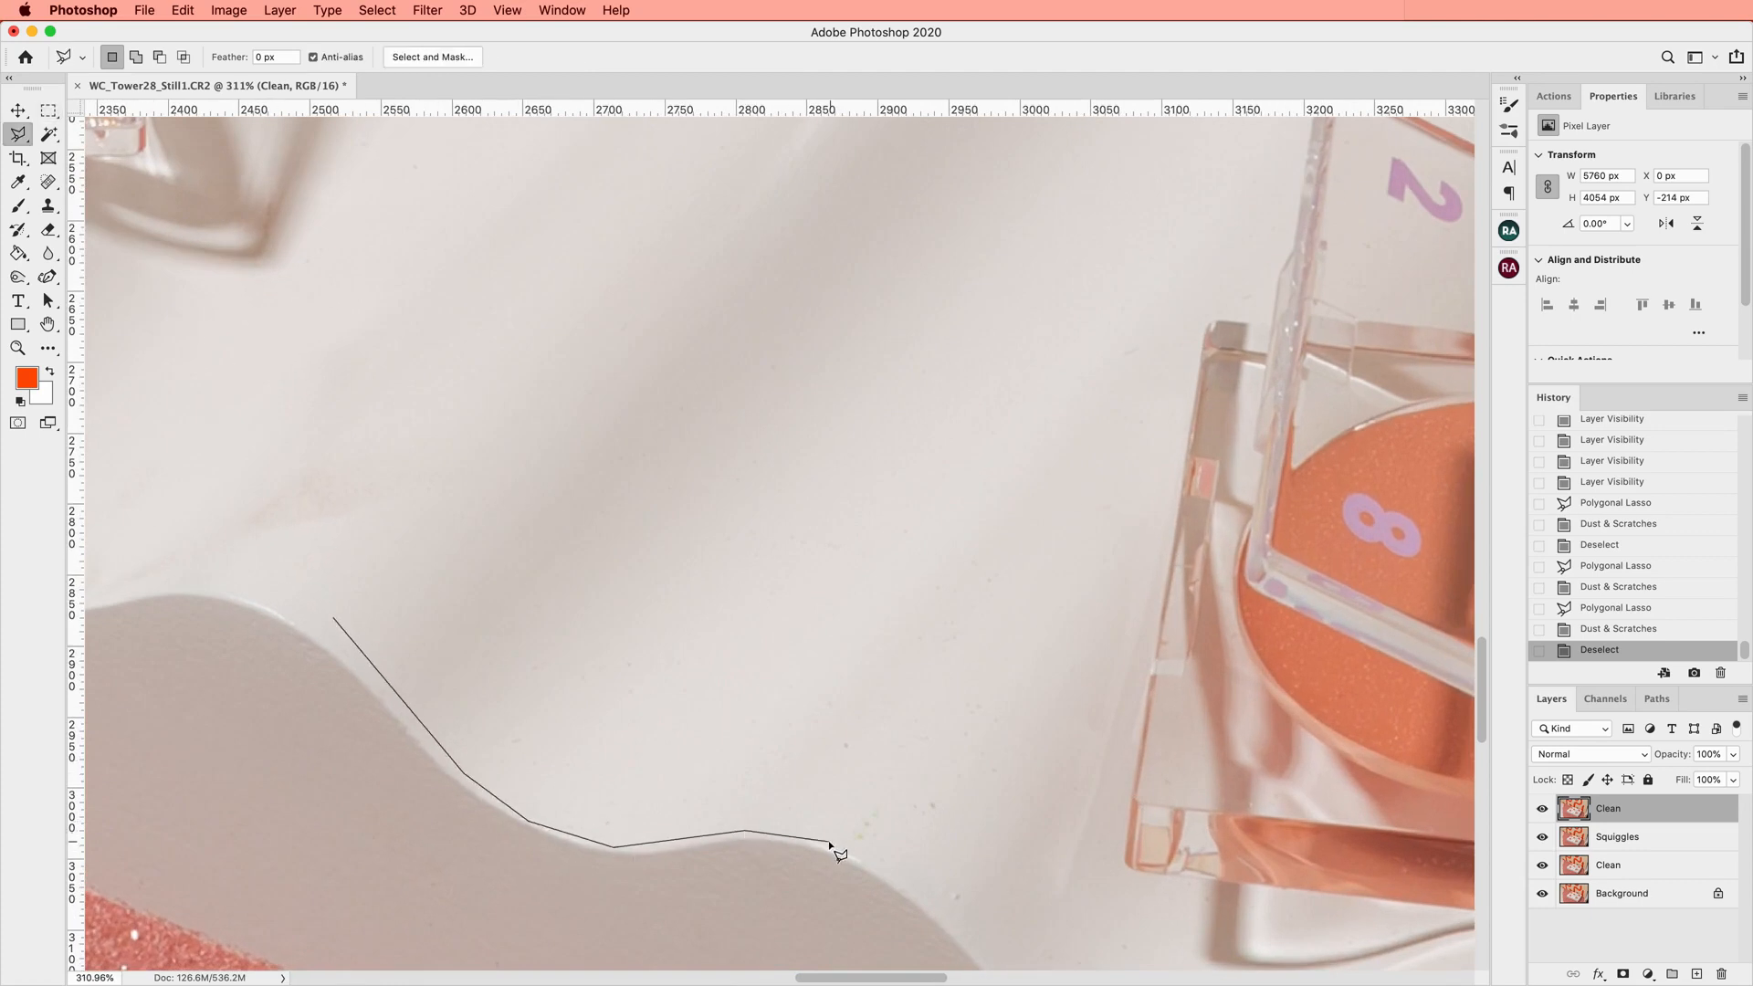
left_click(828, 841)
left_click(922, 885)
left_click(1048, 904)
left_click(671, 703)
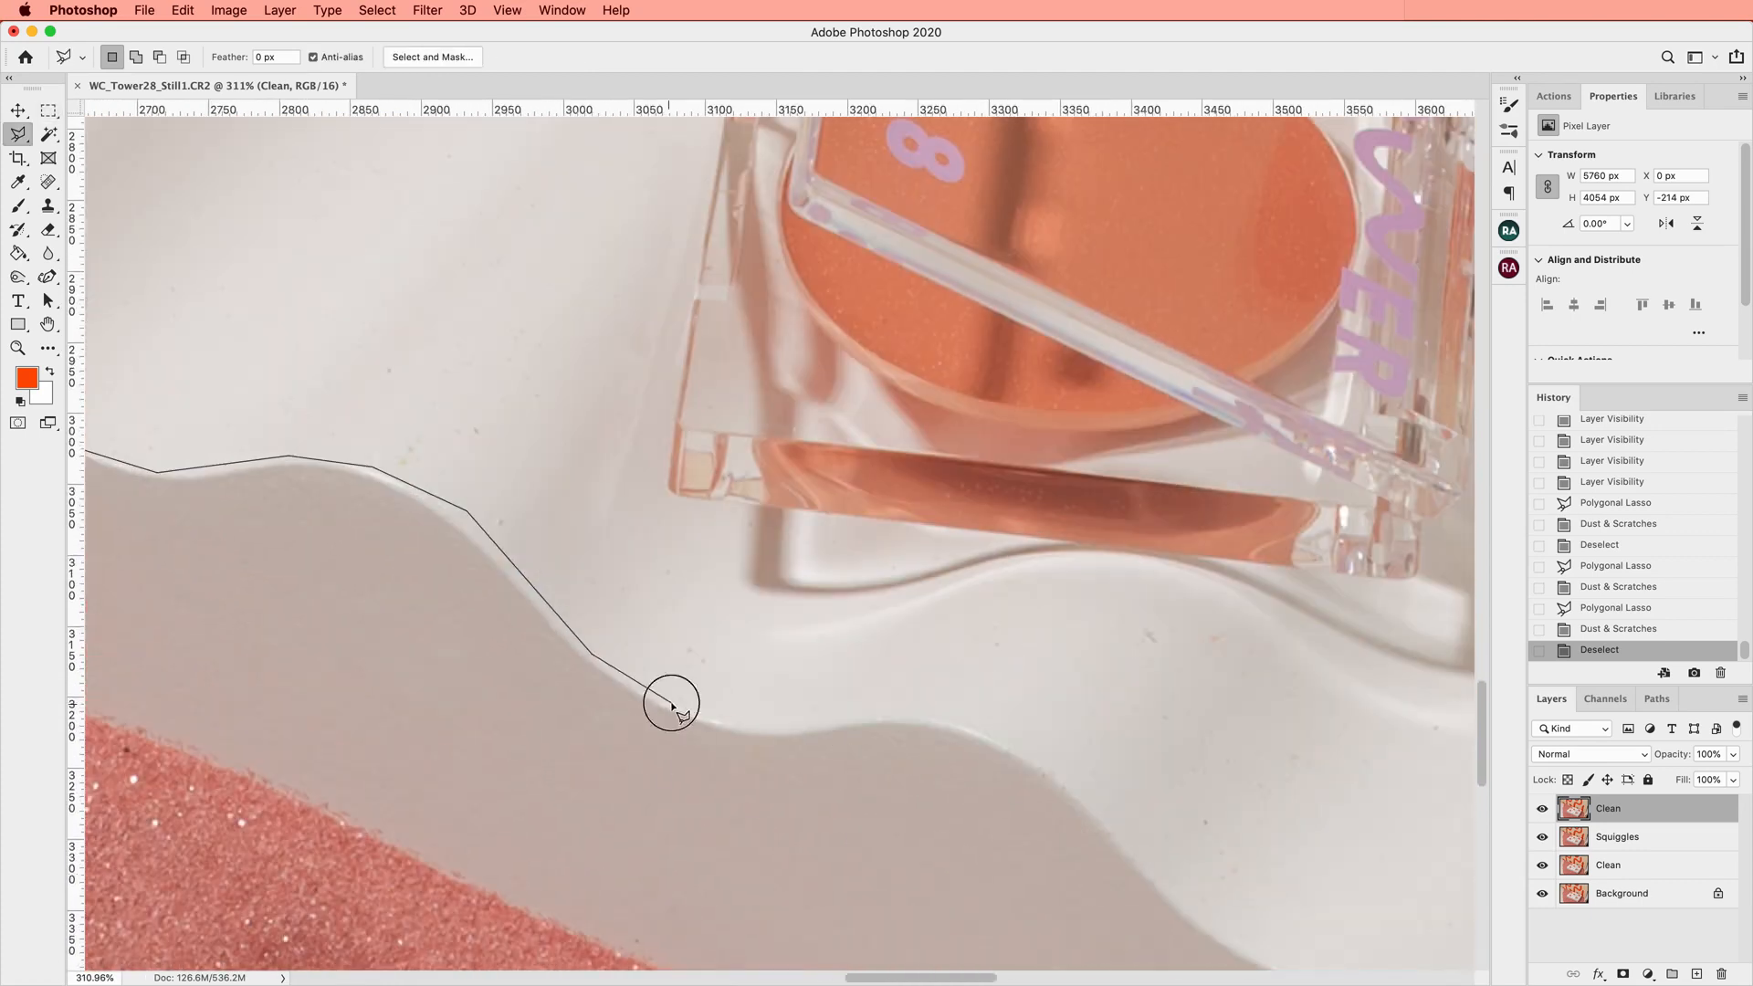
left_click(857, 716)
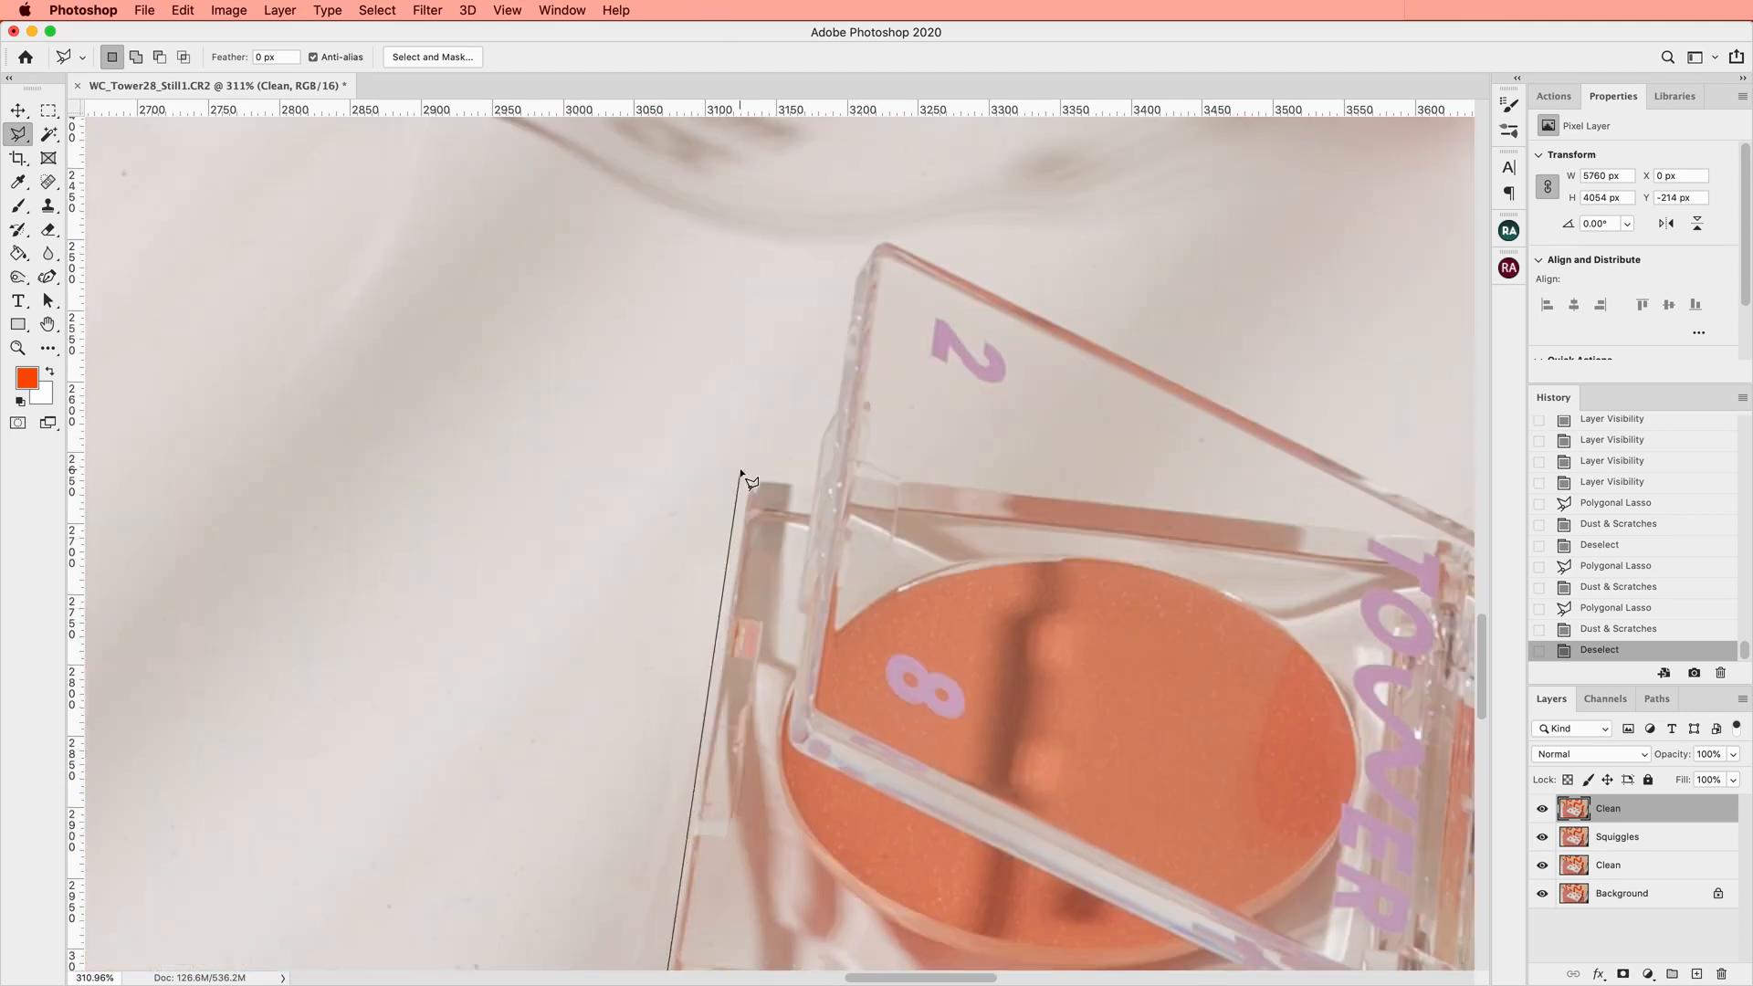
left_click(741, 473)
left_click(810, 472)
left_click(854, 258)
left_click(678, 244)
scroll(1080, 696, "down", 5)
left_click(1111, 594)
left_click(1013, 520)
left_click(406, 395)
left_click(606, 385)
left_click(681, 441)
scroll(534, 839, "down", 2)
left_click(500, 828)
scroll(438, 771, "down", 6)
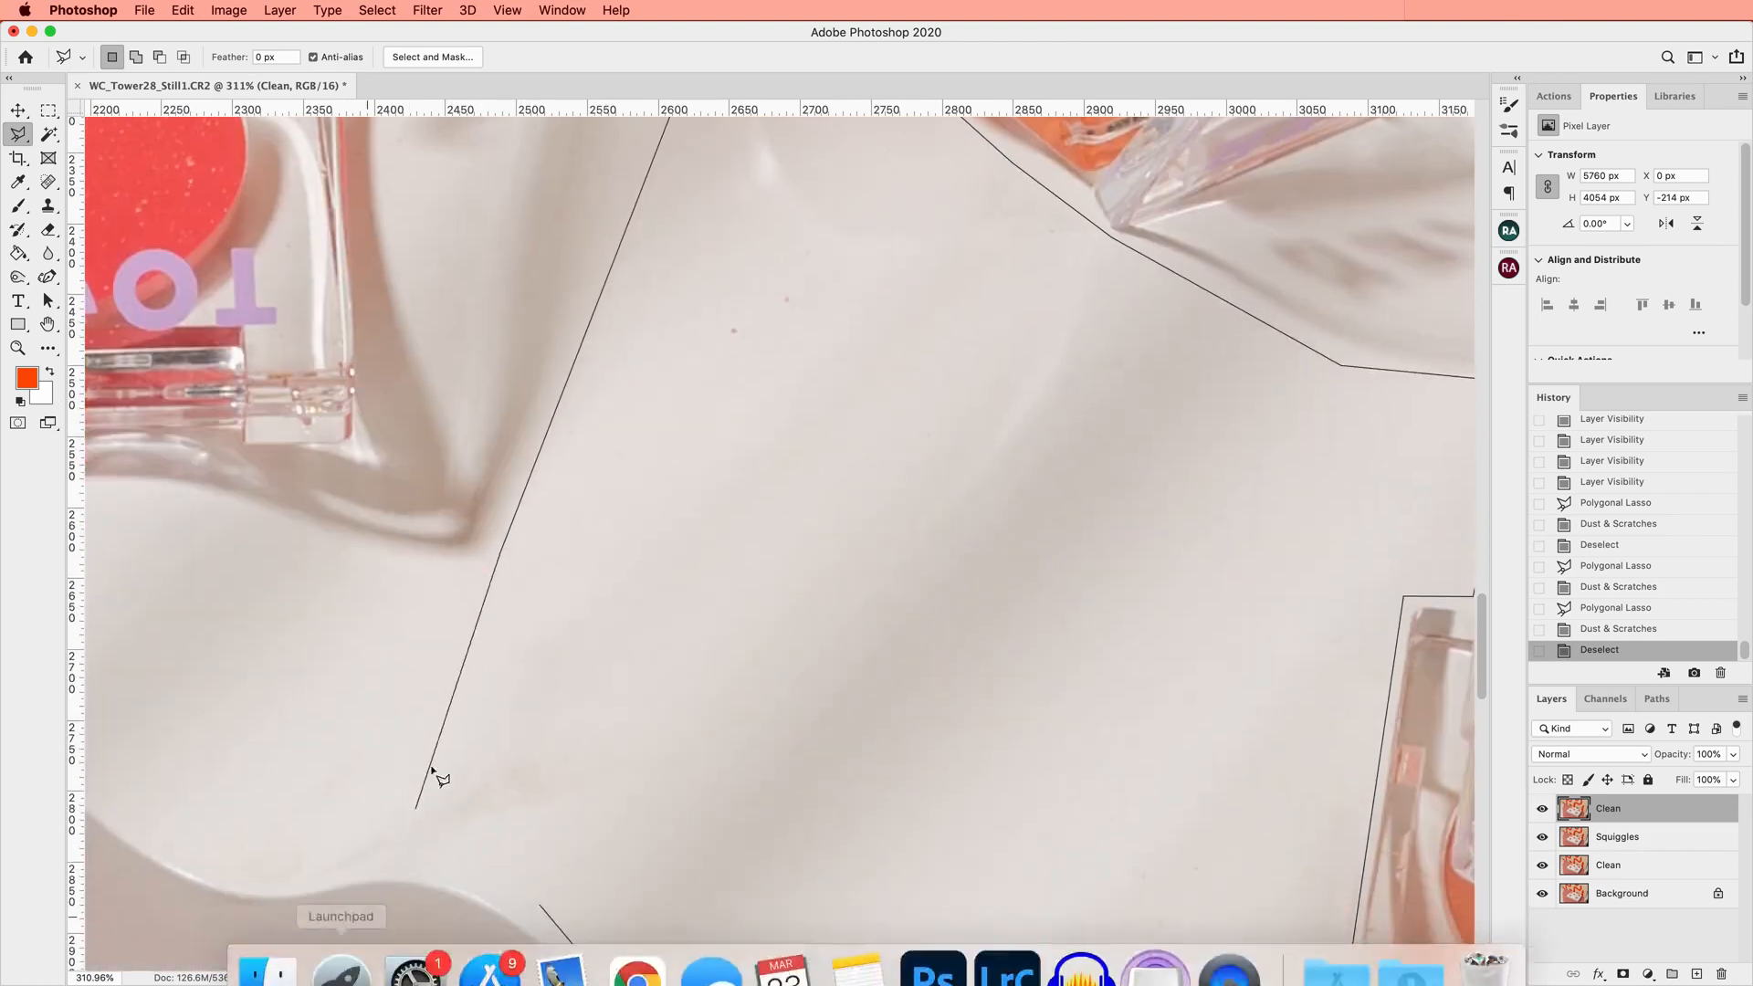
left_click(413, 715)
double_click(593, 966)
Apply Dust & Scratches to the large selected area between the compacts and deselect it
left_click(433, 9)
mouse_move(607, 277)
left_click(758, 317)
key("Return")
left_click(50, 116)
left_click(813, 310)
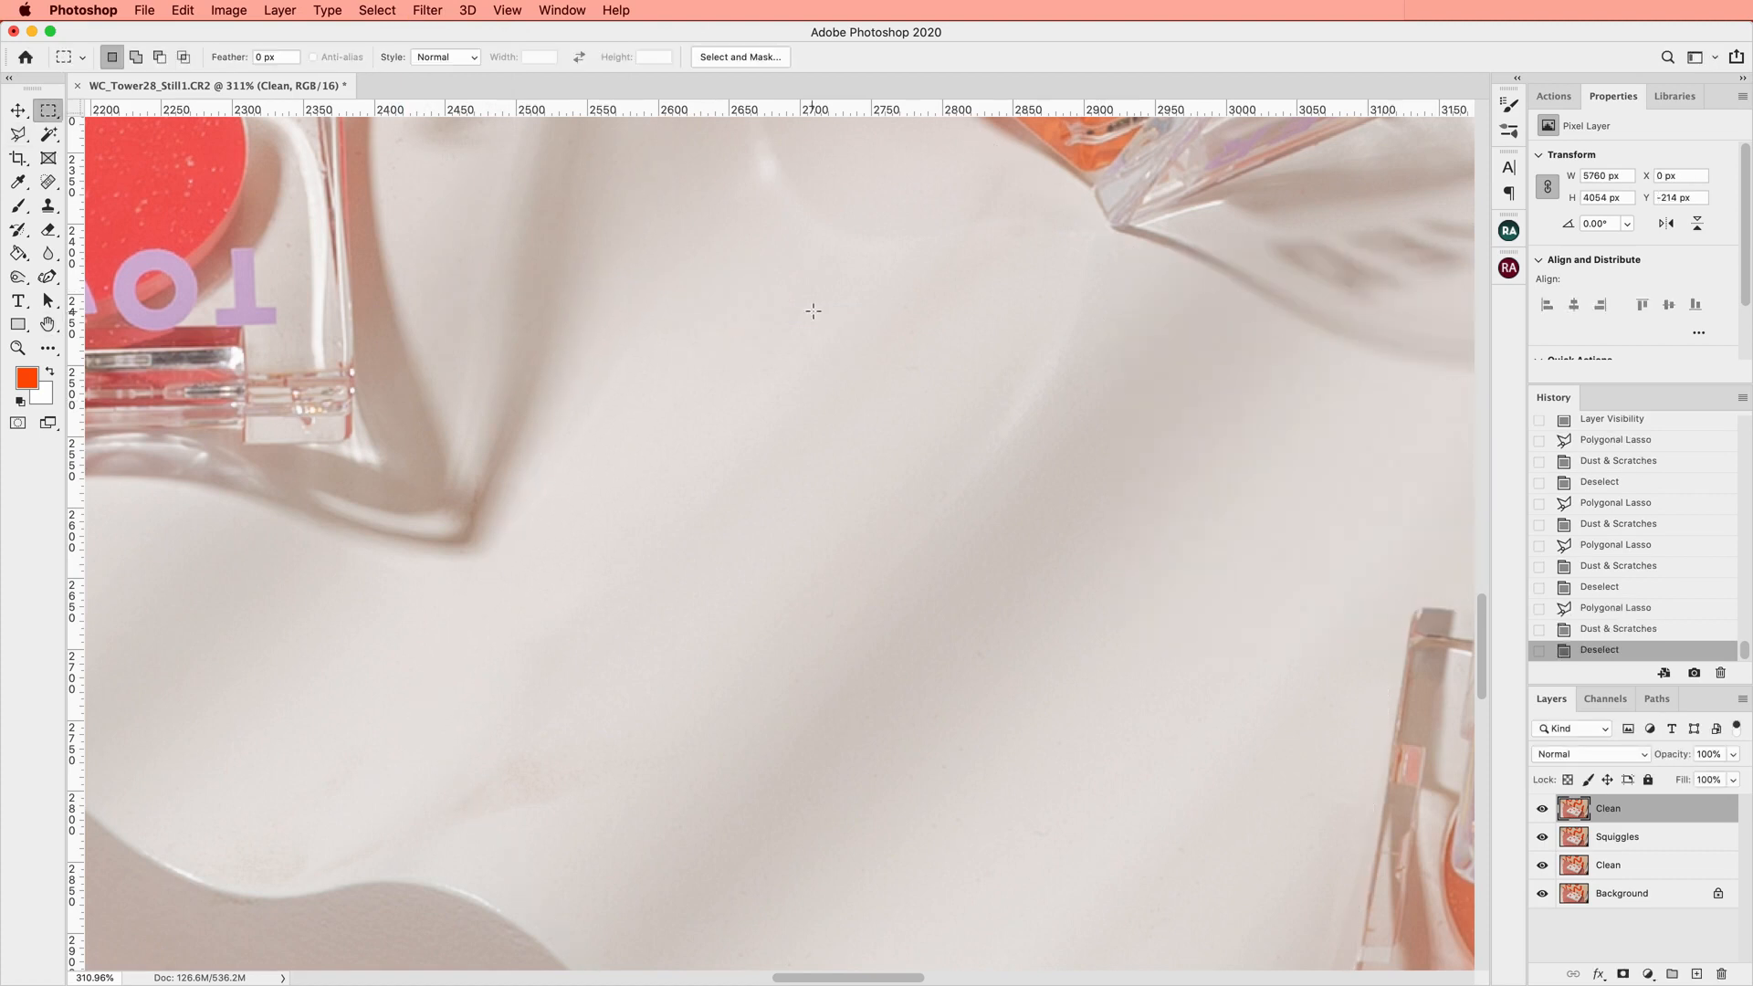
Select the surface between the lower peach compact, the pink compact and the block's straight edge, and reapply the last Dust & Scratches filter to it
scroll(813, 309, "down", 5)
left_click(637, 431)
left_click(692, 728)
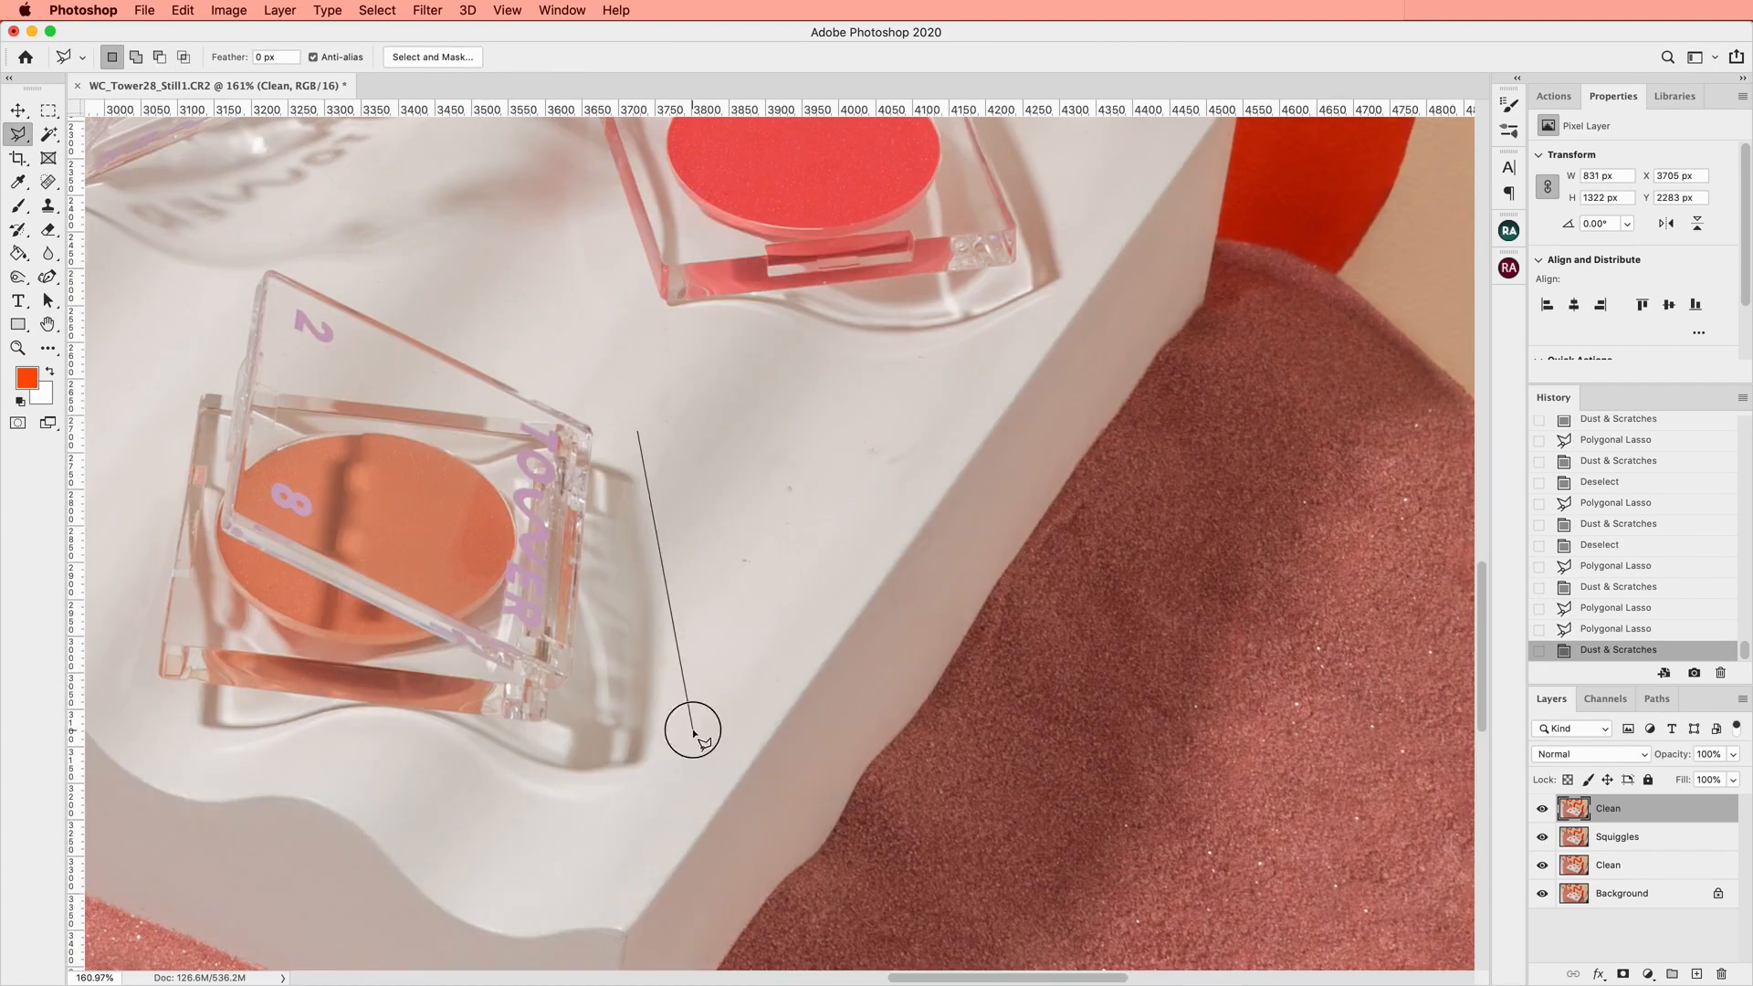
left_click(697, 804)
left_click(790, 708)
left_click(1130, 231)
left_click(914, 356)
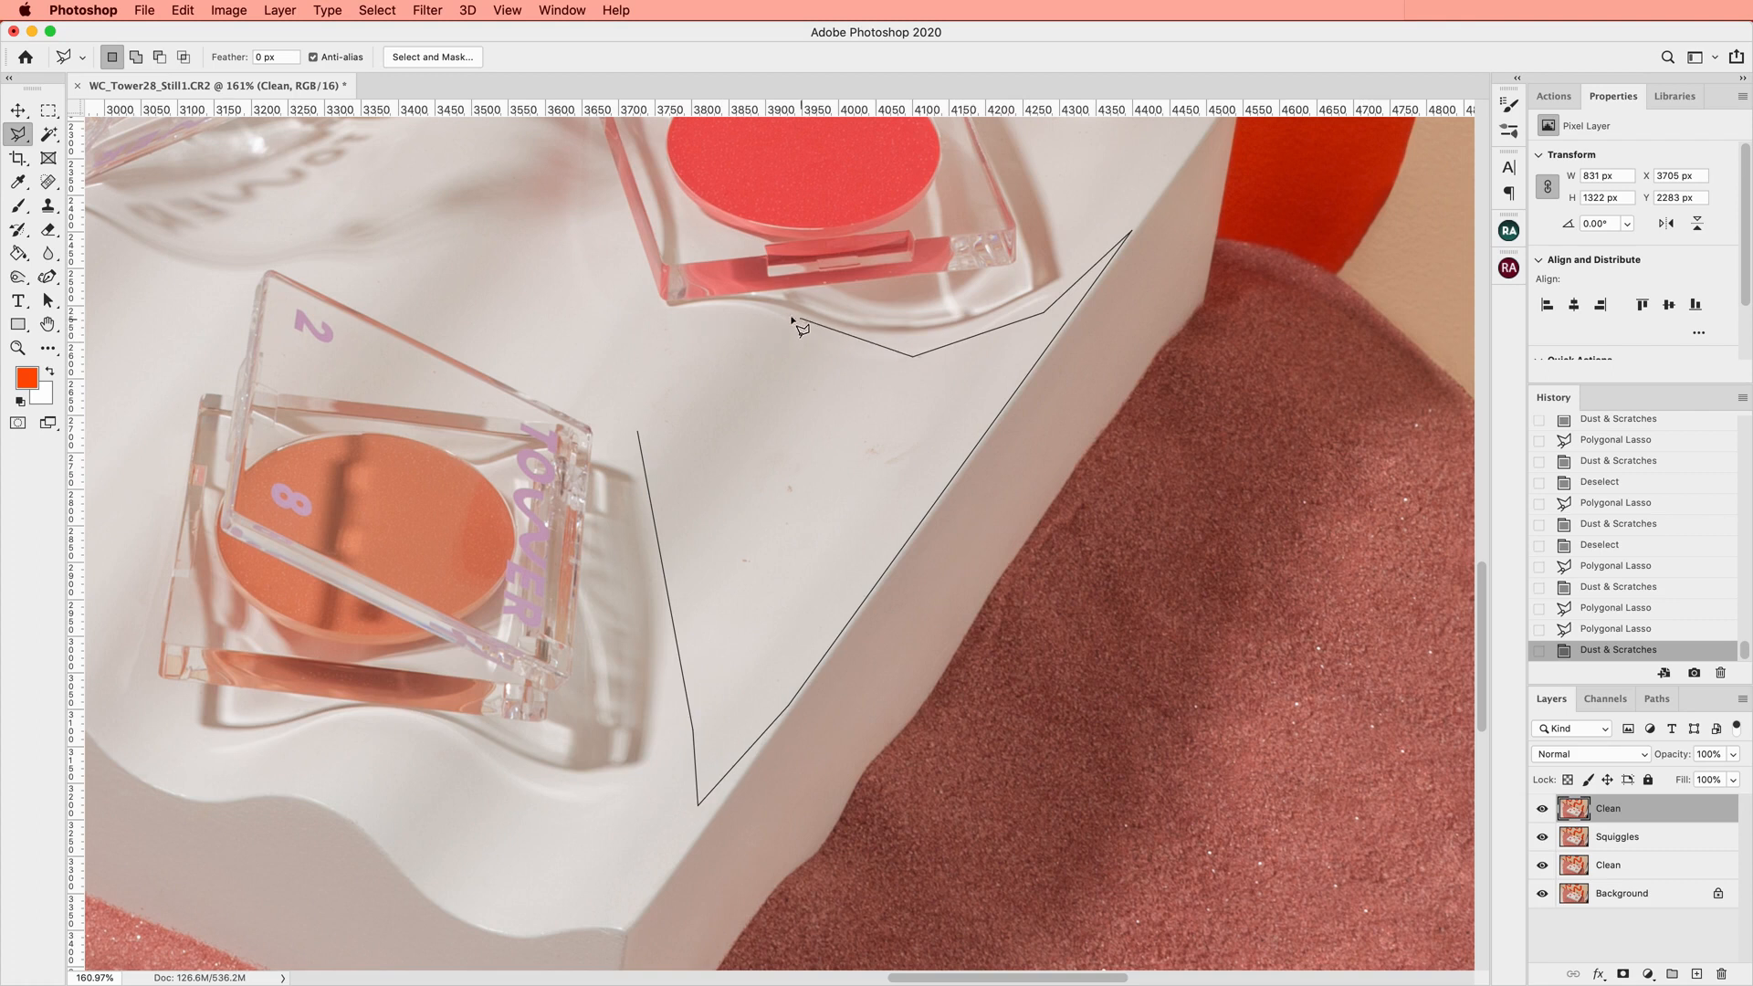
left_click(637, 434)
left_click(427, 10)
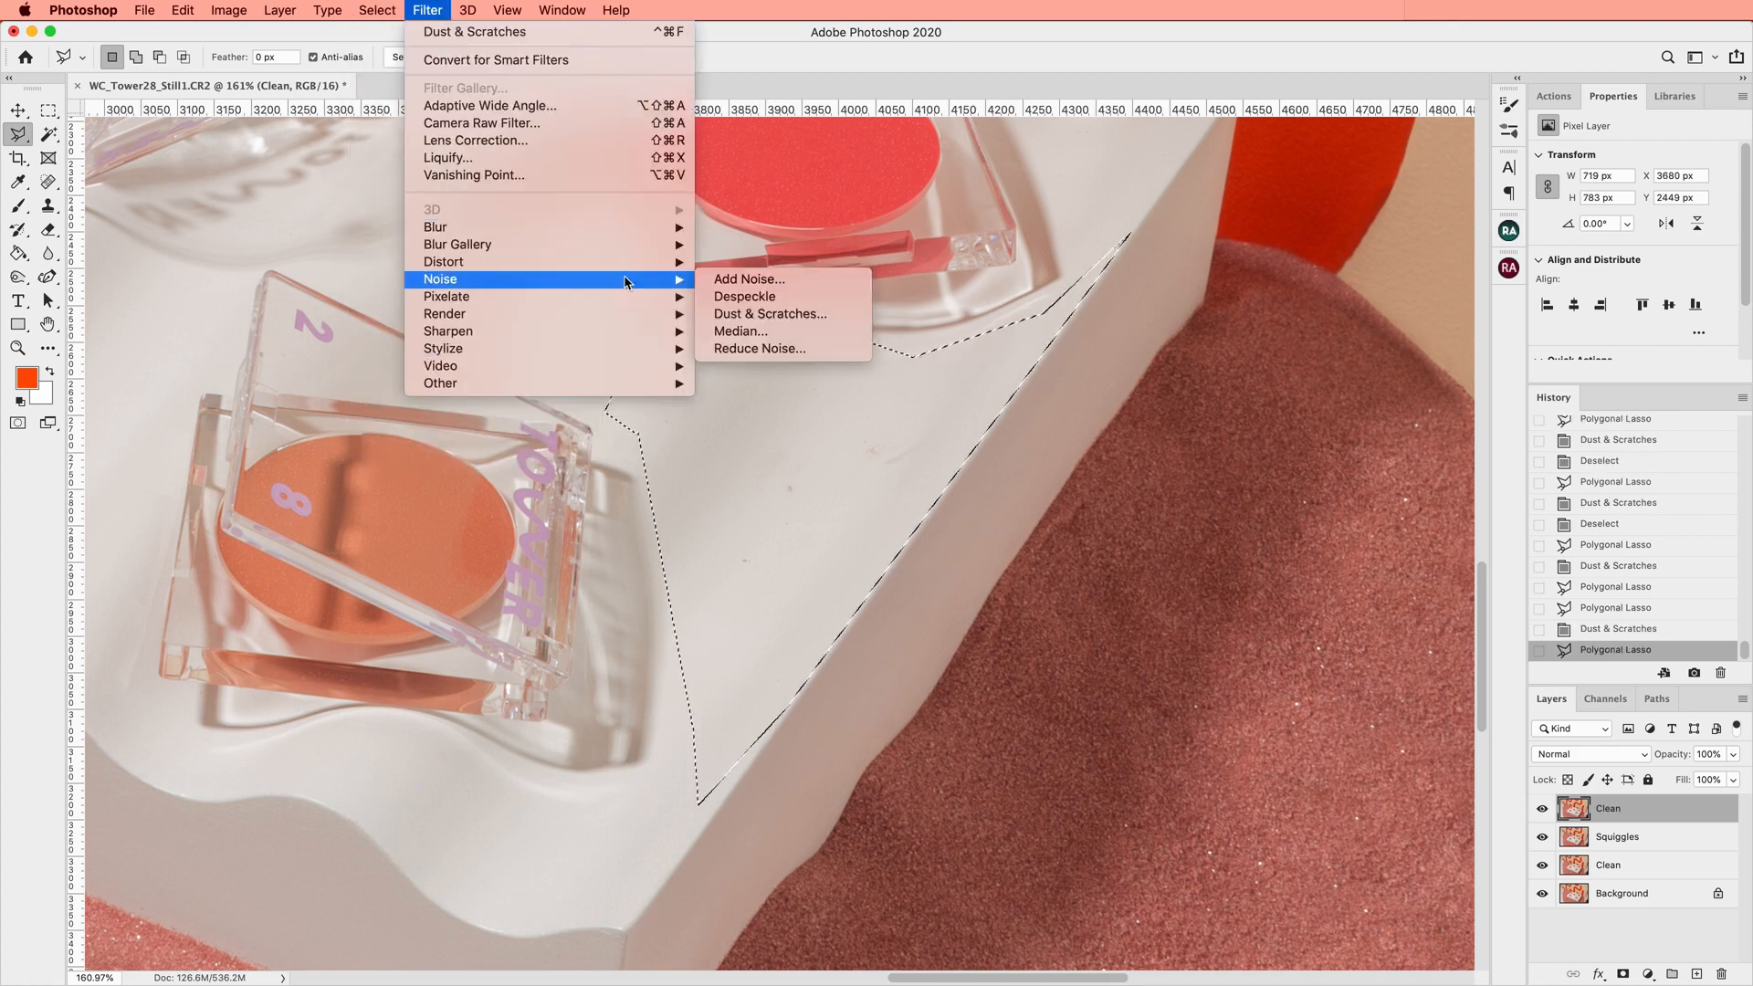
left_click(447, 27)
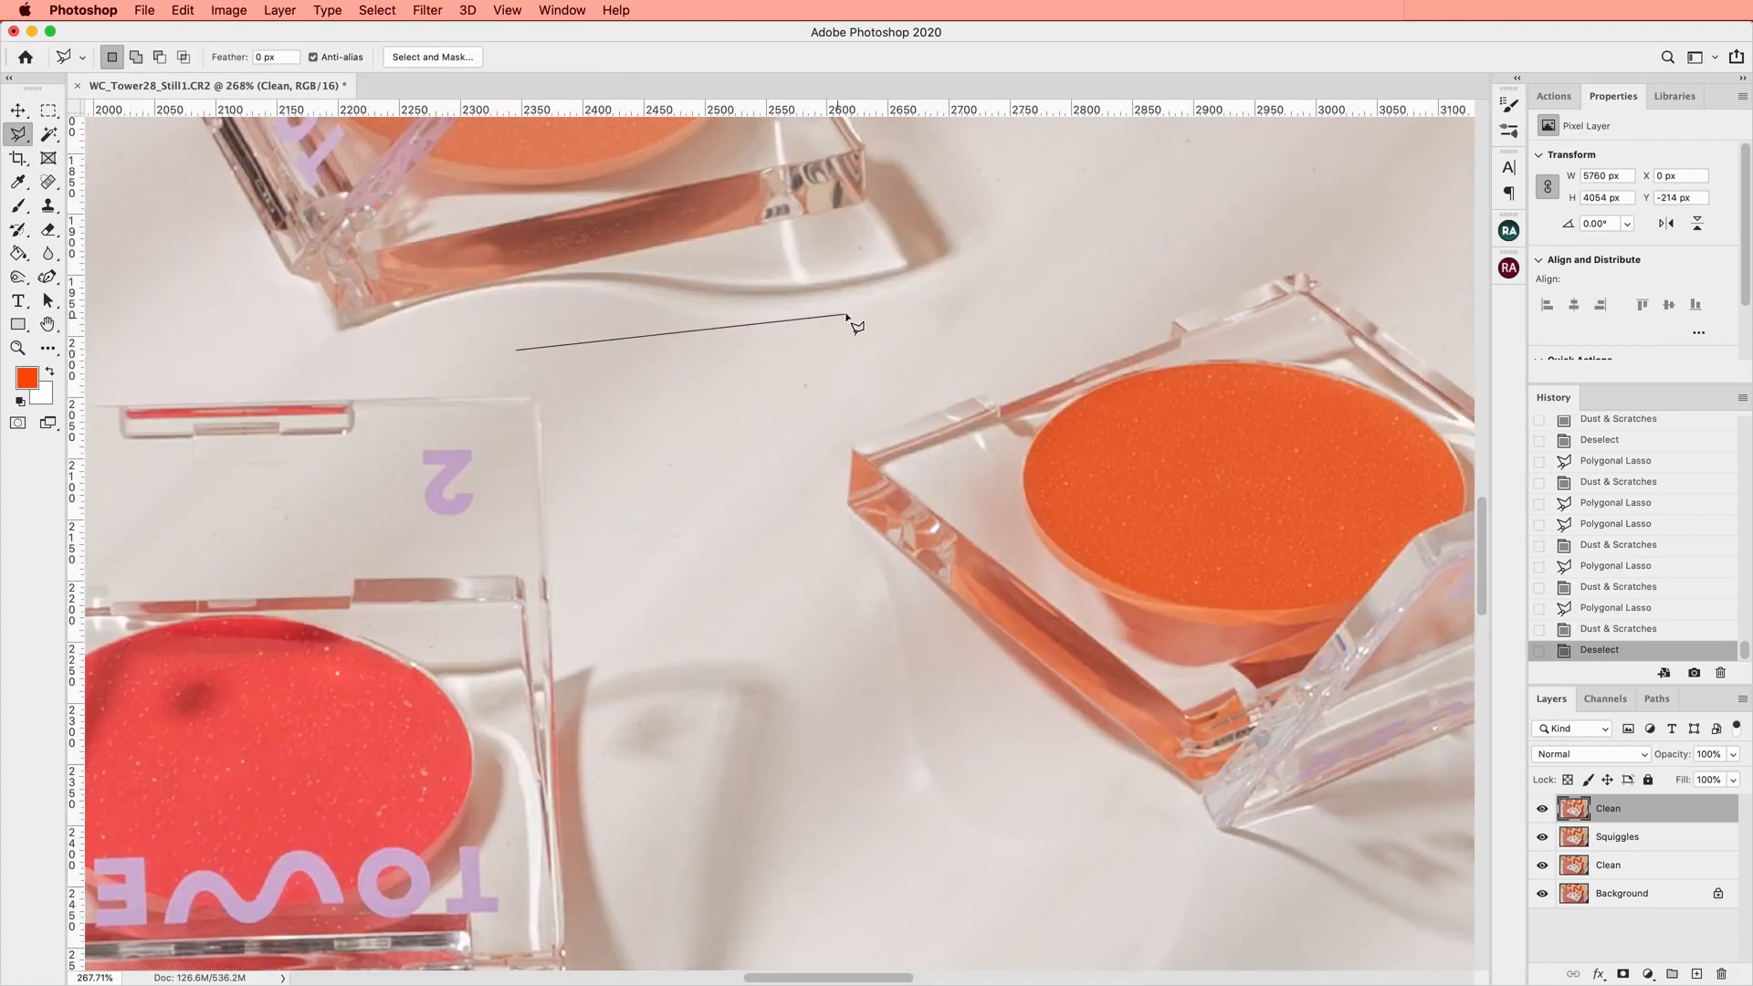
Select the block's surface between the upper peach compact, the orange compact and the back wavy edge with the Polygonal Lasso
left_click(852, 314)
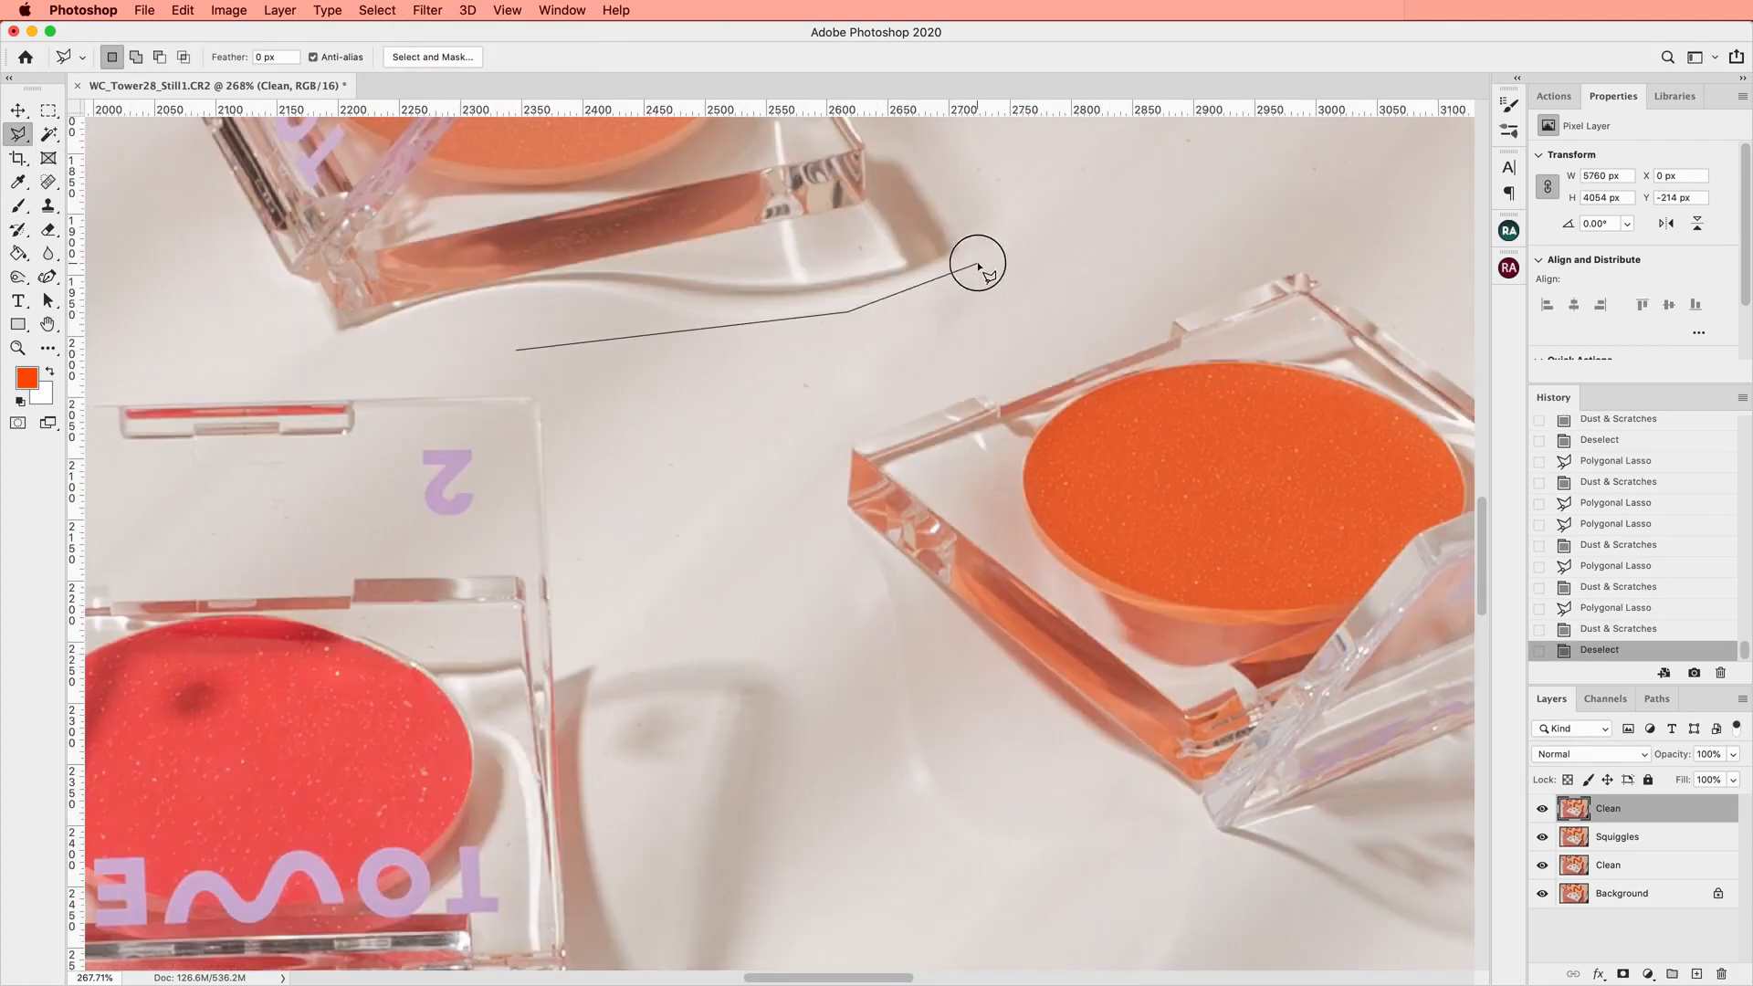
left_click(978, 262)
scroll(978, 265, "up", 4)
left_click(769, 266)
left_click(710, 257)
scroll(649, 164, "up", 3)
left_click(586, 312)
left_click(727, 429)
left_click(806, 450)
left_click(1132, 581)
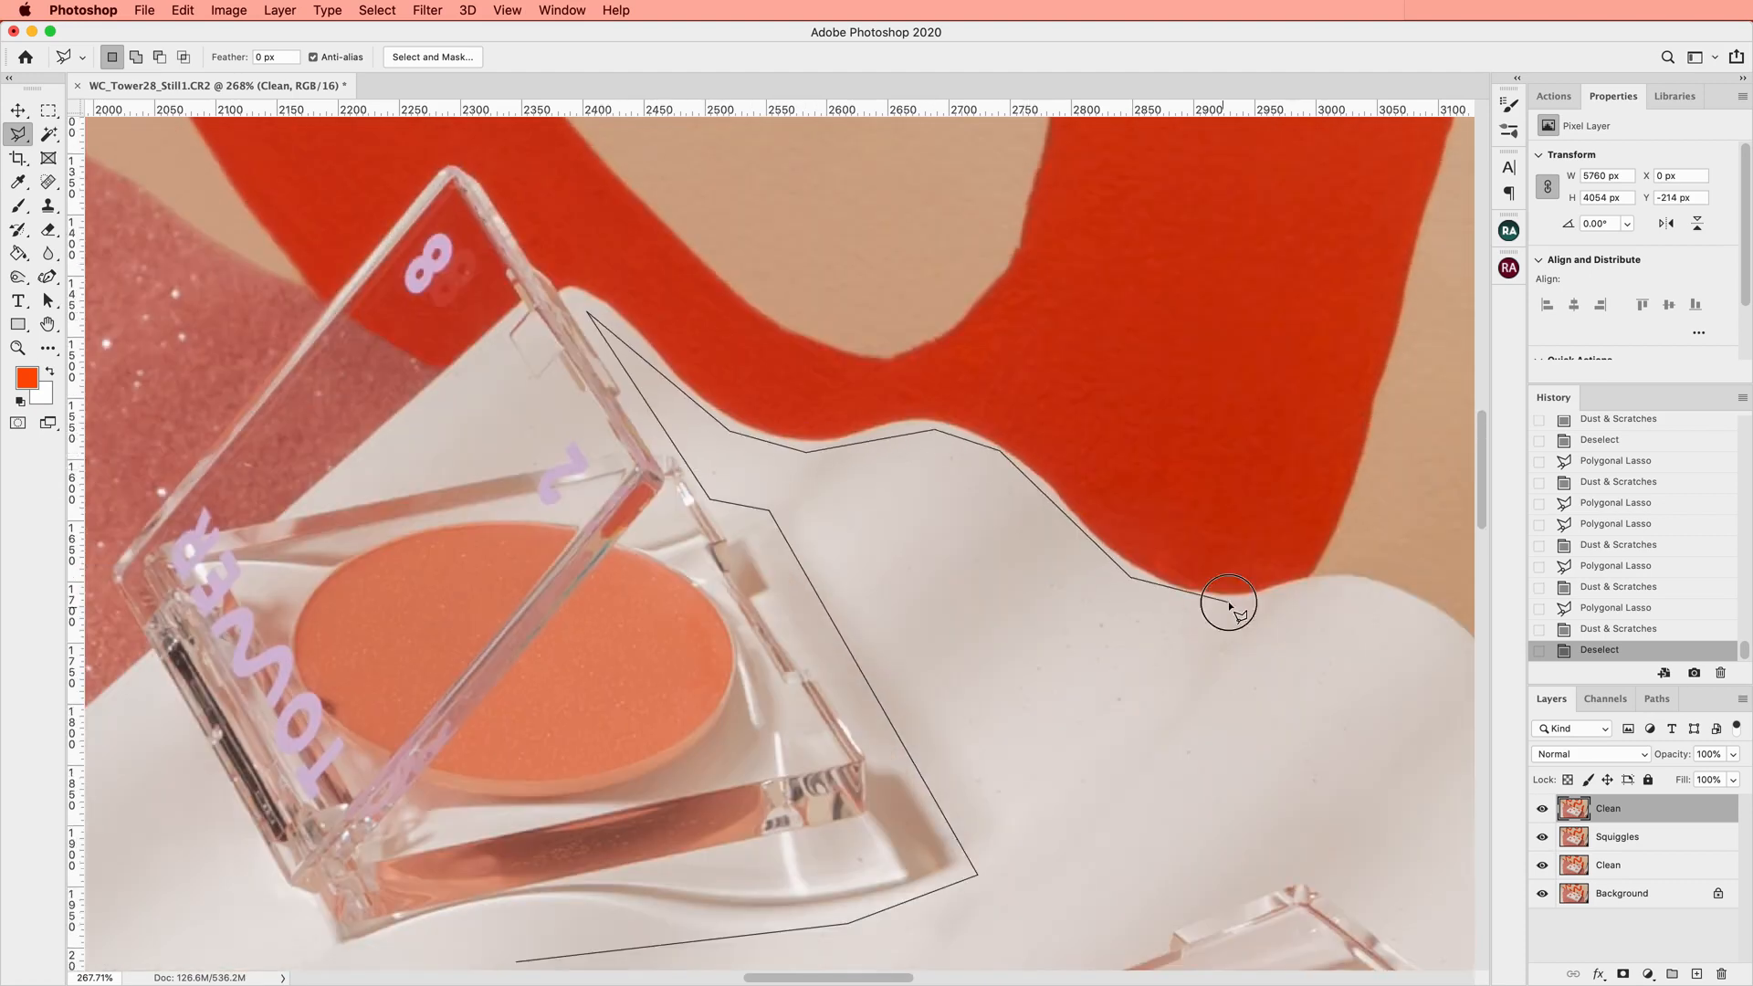
left_click(1228, 601)
scroll(599, 598, "right", 5)
left_click(673, 584)
left_click(739, 609)
scroll(794, 694, "down", 1)
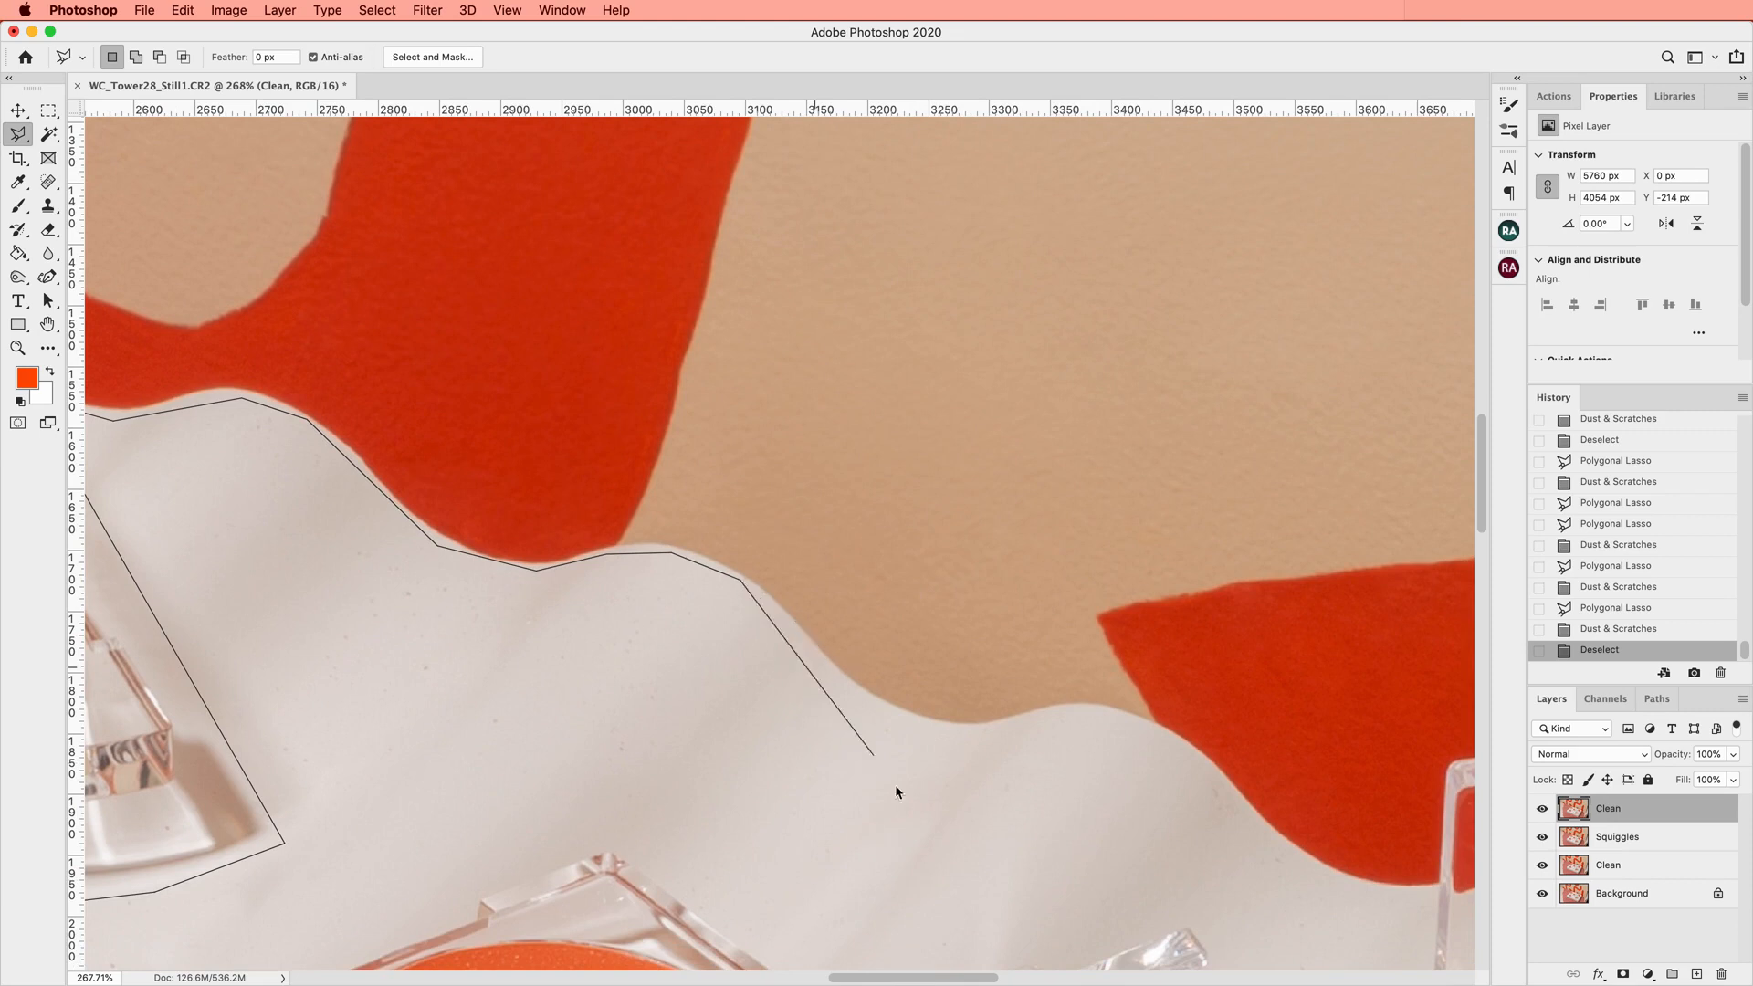
left_click(803, 636)
scroll(821, 593, "down", 2)
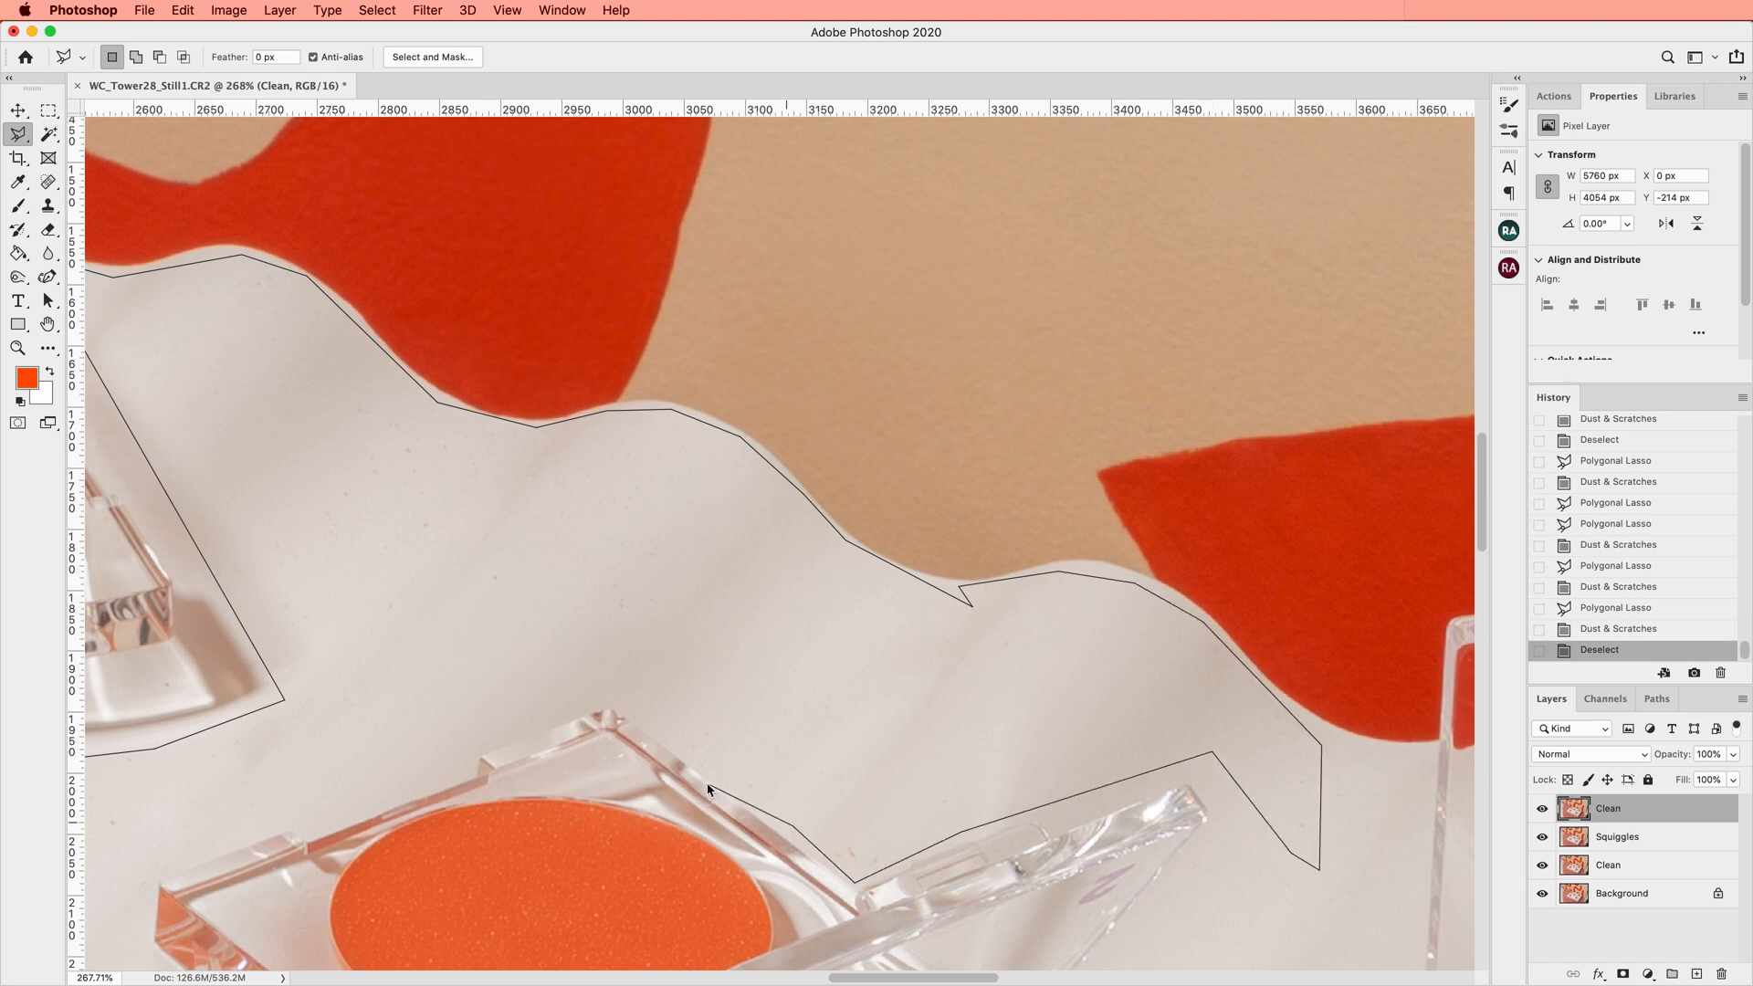
scroll(609, 700, "left", 8)
left_click(678, 887)
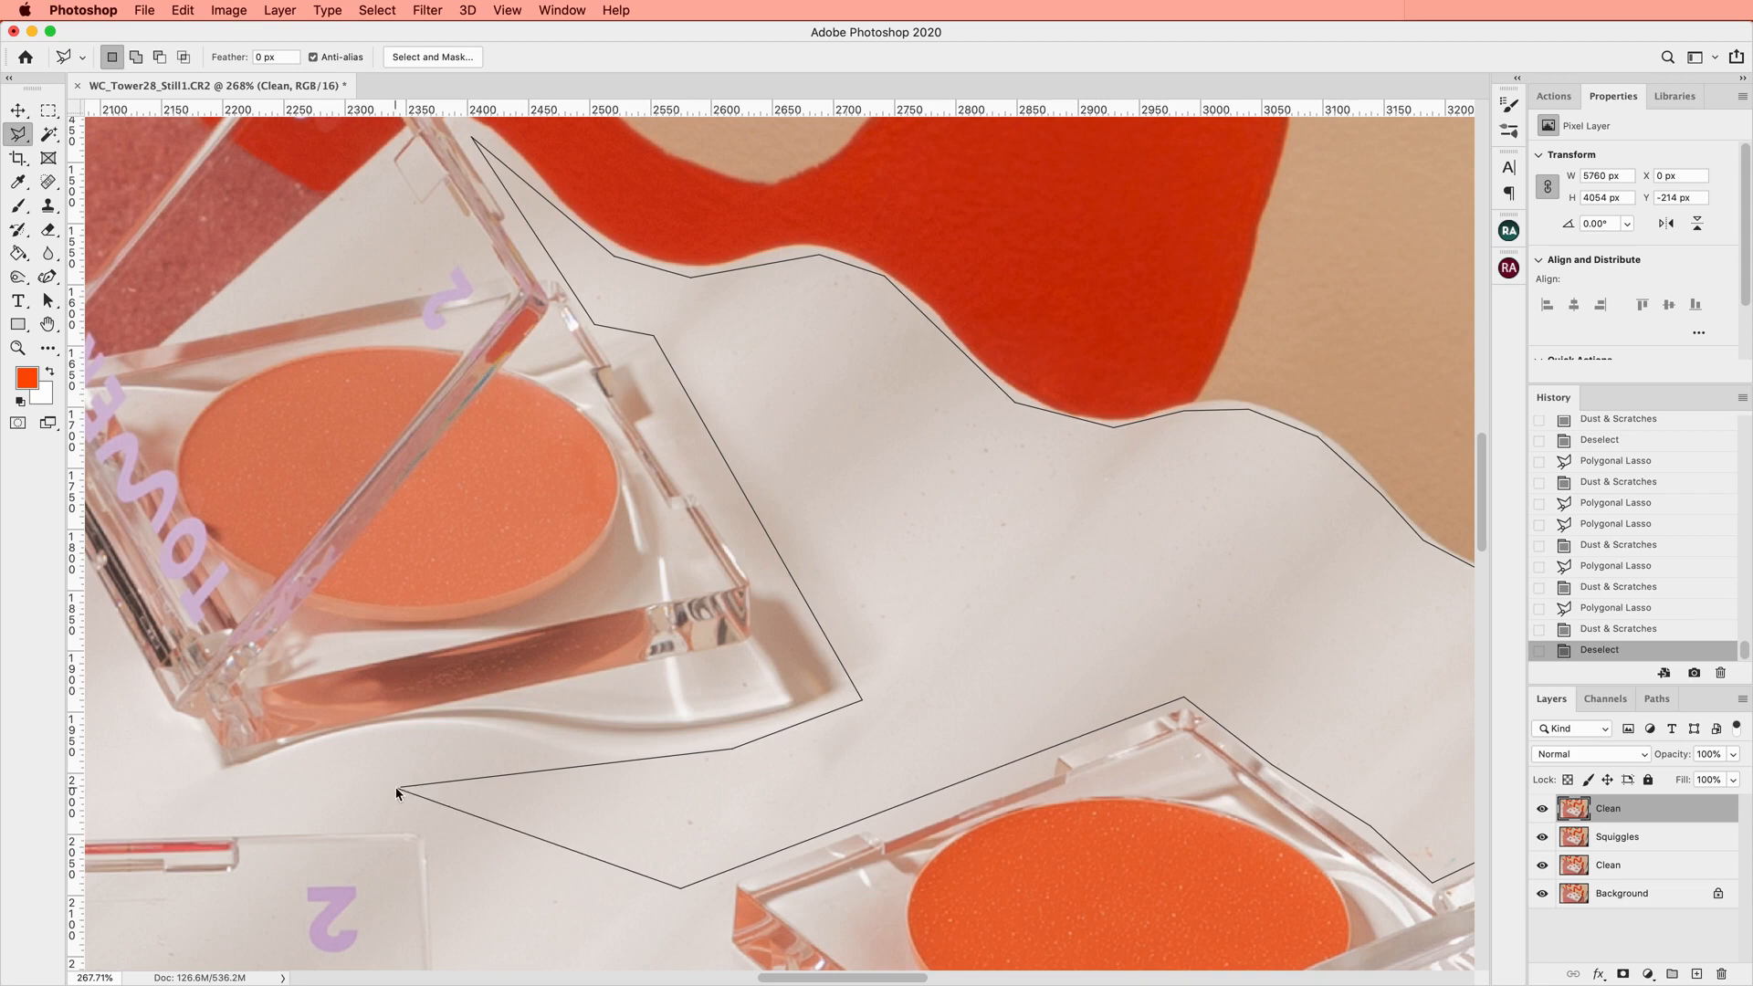
left_click(408, 788)
Apply Dust & Scratches to the selected surface along the back wavy edge
left_click(427, 10)
mouse_move(547, 274)
left_click(783, 320)
key("Return")
Clean the sandy base edge of the block's front face near its lowest corner with the Clone Stamp, sampling from the clean face
scroll(858, 520, "down", 10)
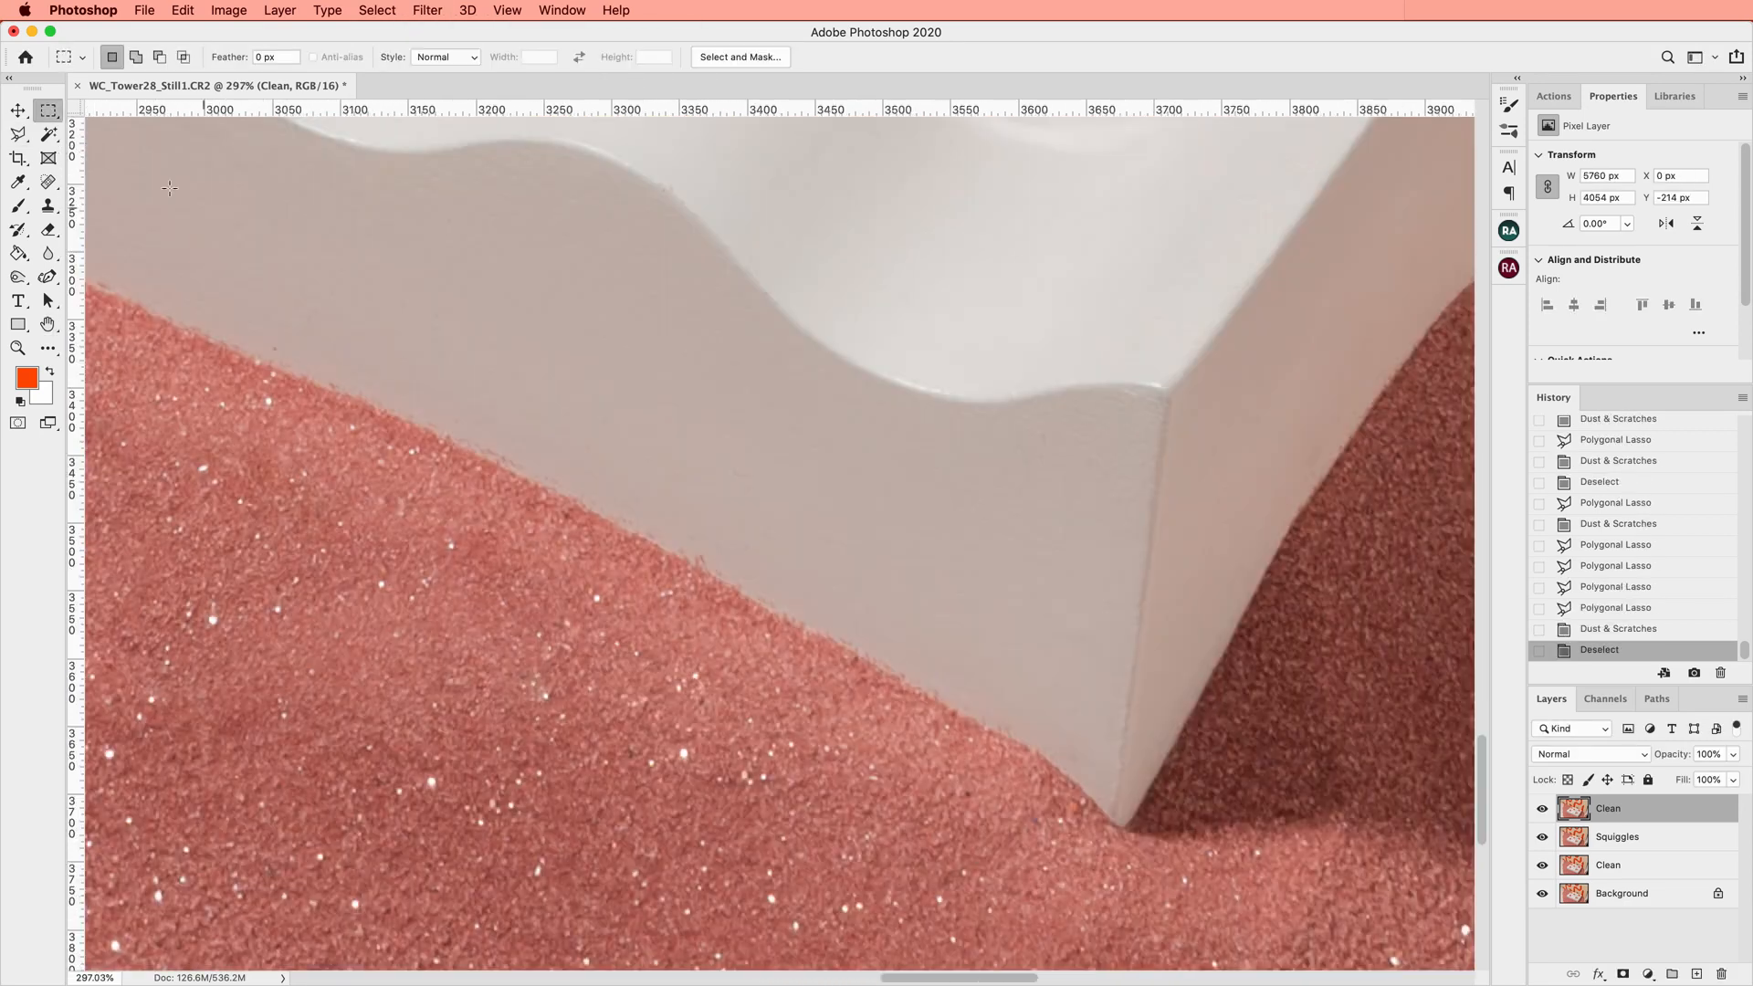
key("s")
left_click(1088, 711, "alt")
left_click(1084, 761)
left_click(1078, 754)
left_click(1073, 748)
left_click(1065, 746)
left_click(1056, 740)
left_click(1045, 730)
left_click(1033, 721)
left_click(1005, 709)
left_click(995, 706)
left_click(986, 700)
left_click(974, 694)
left_click(958, 682)
left_click(943, 670)
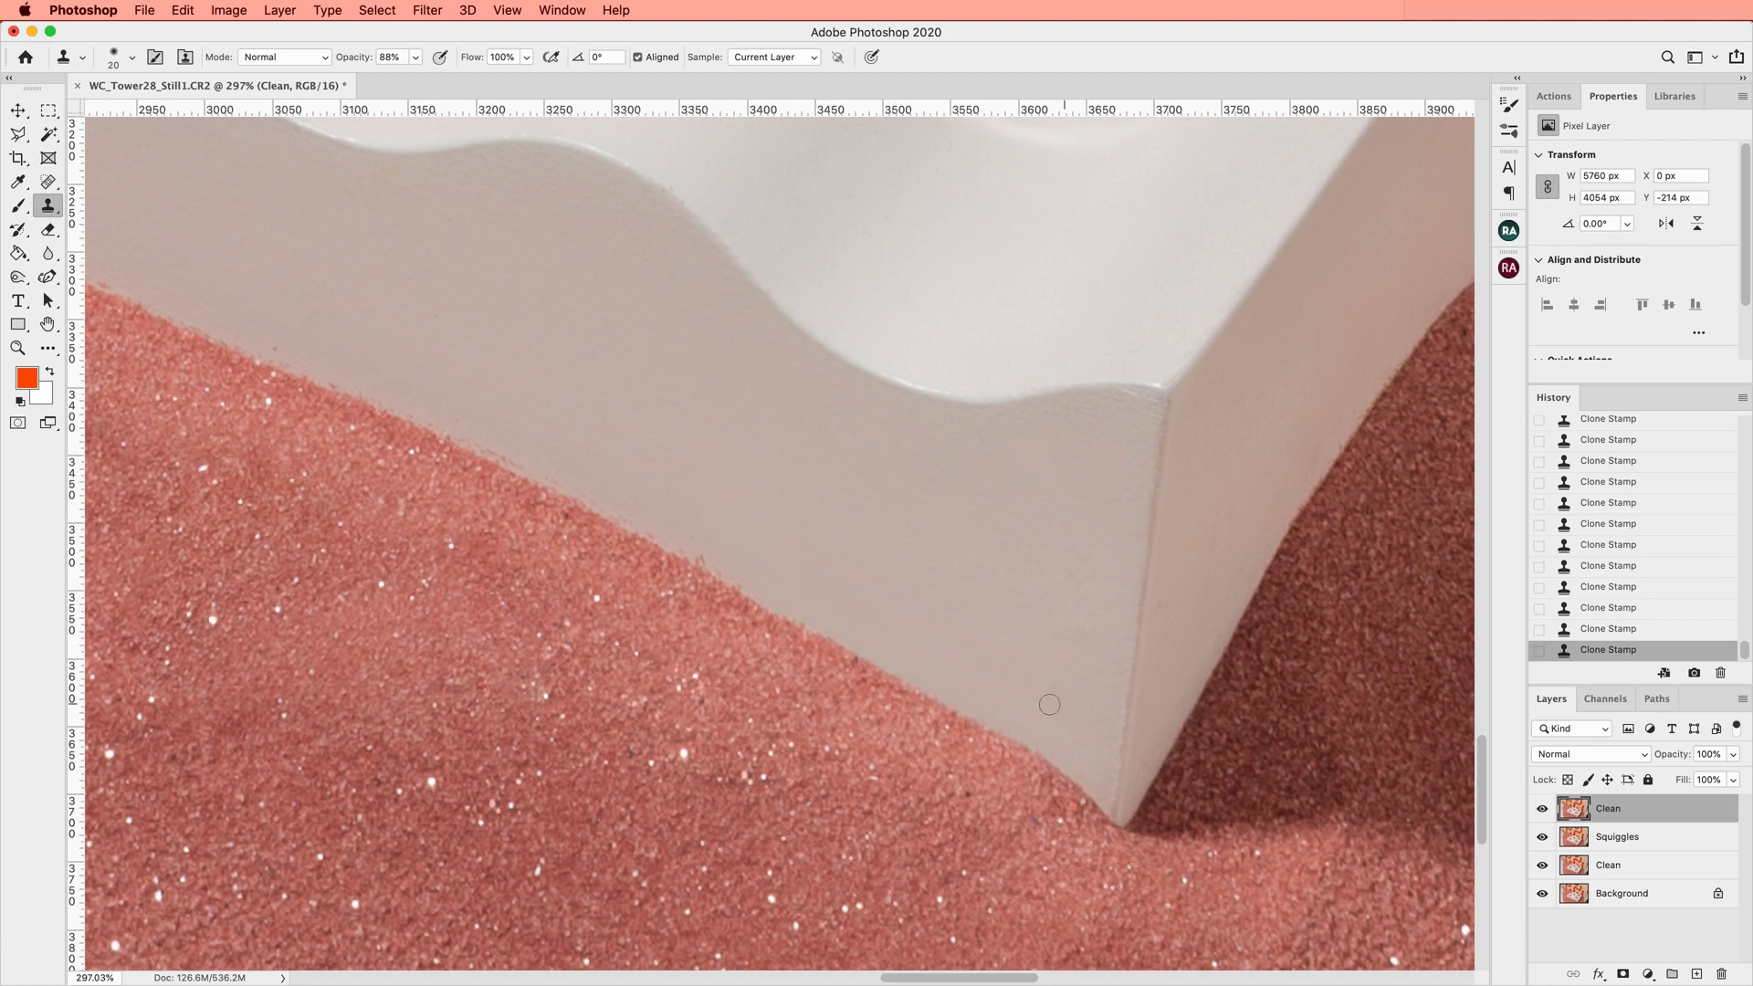
Clean up the block's far-left bottom corner along the sand and a spot near the wavy edge with the Spot Healing Brush
scroll(1046, 466, "up", 3)
scroll(684, 458, "up", 3)
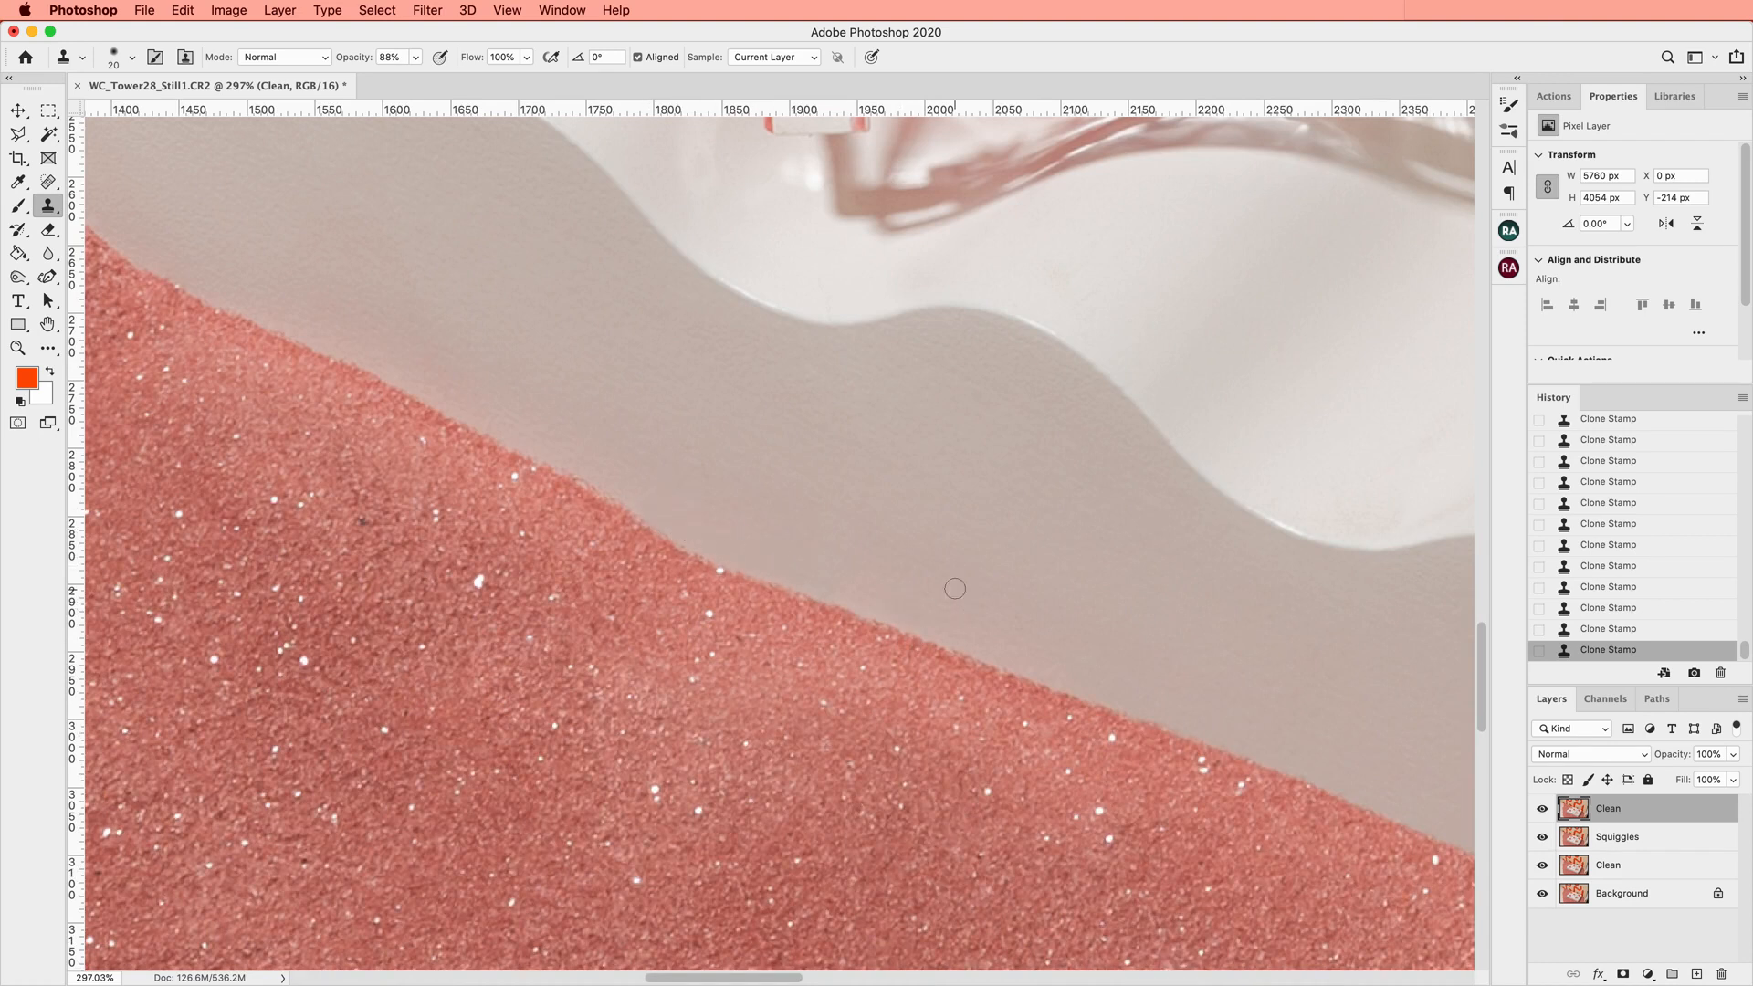
left_click_drag(839, 343, 1078, 606)
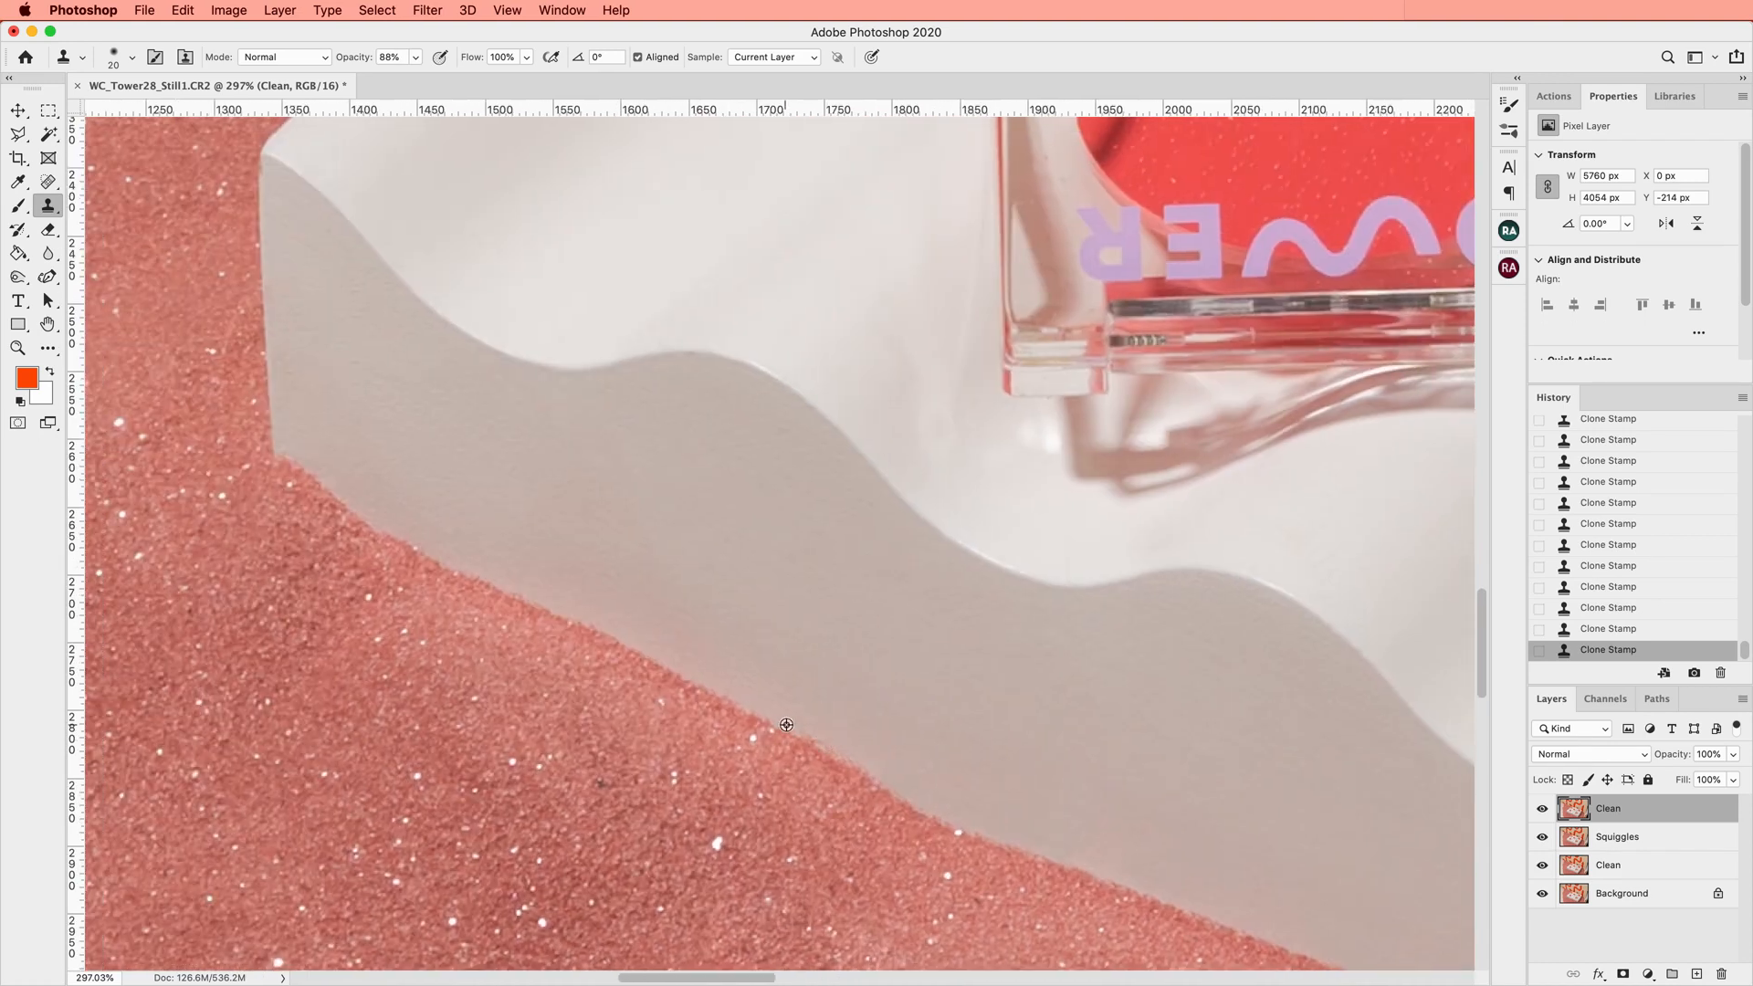
scroll(1014, 799, "up", 2)
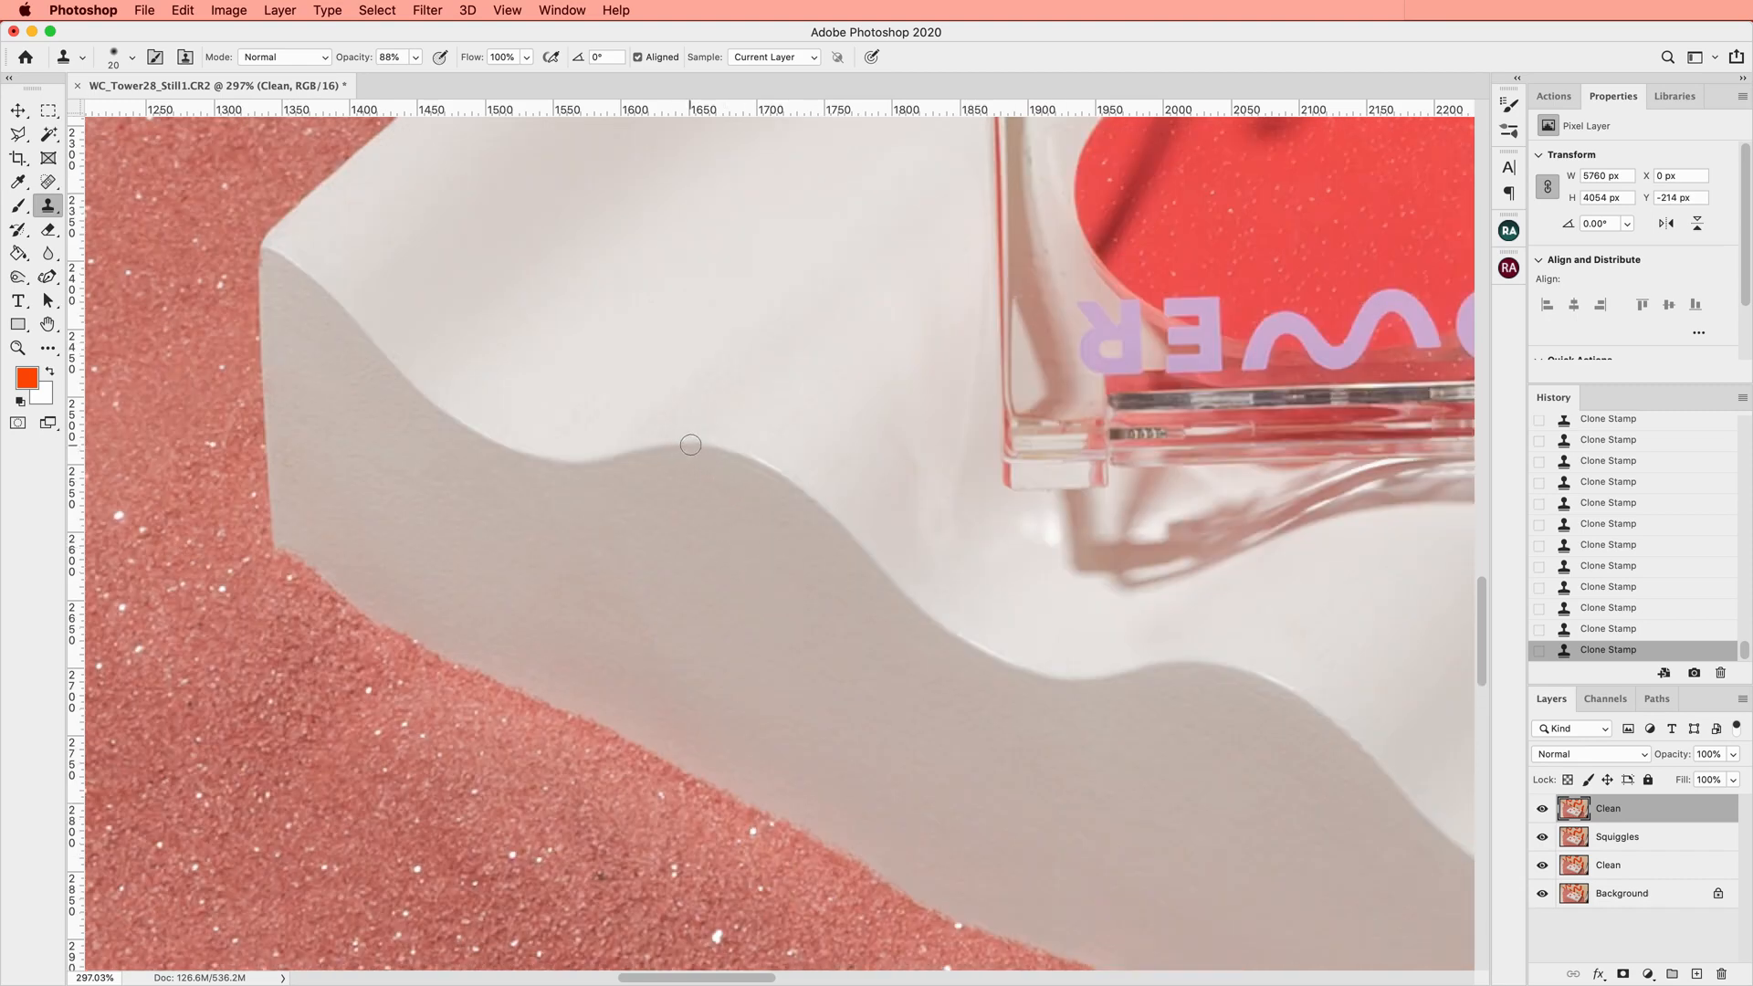
scroll(737, 649, "left", 3)
key("j")
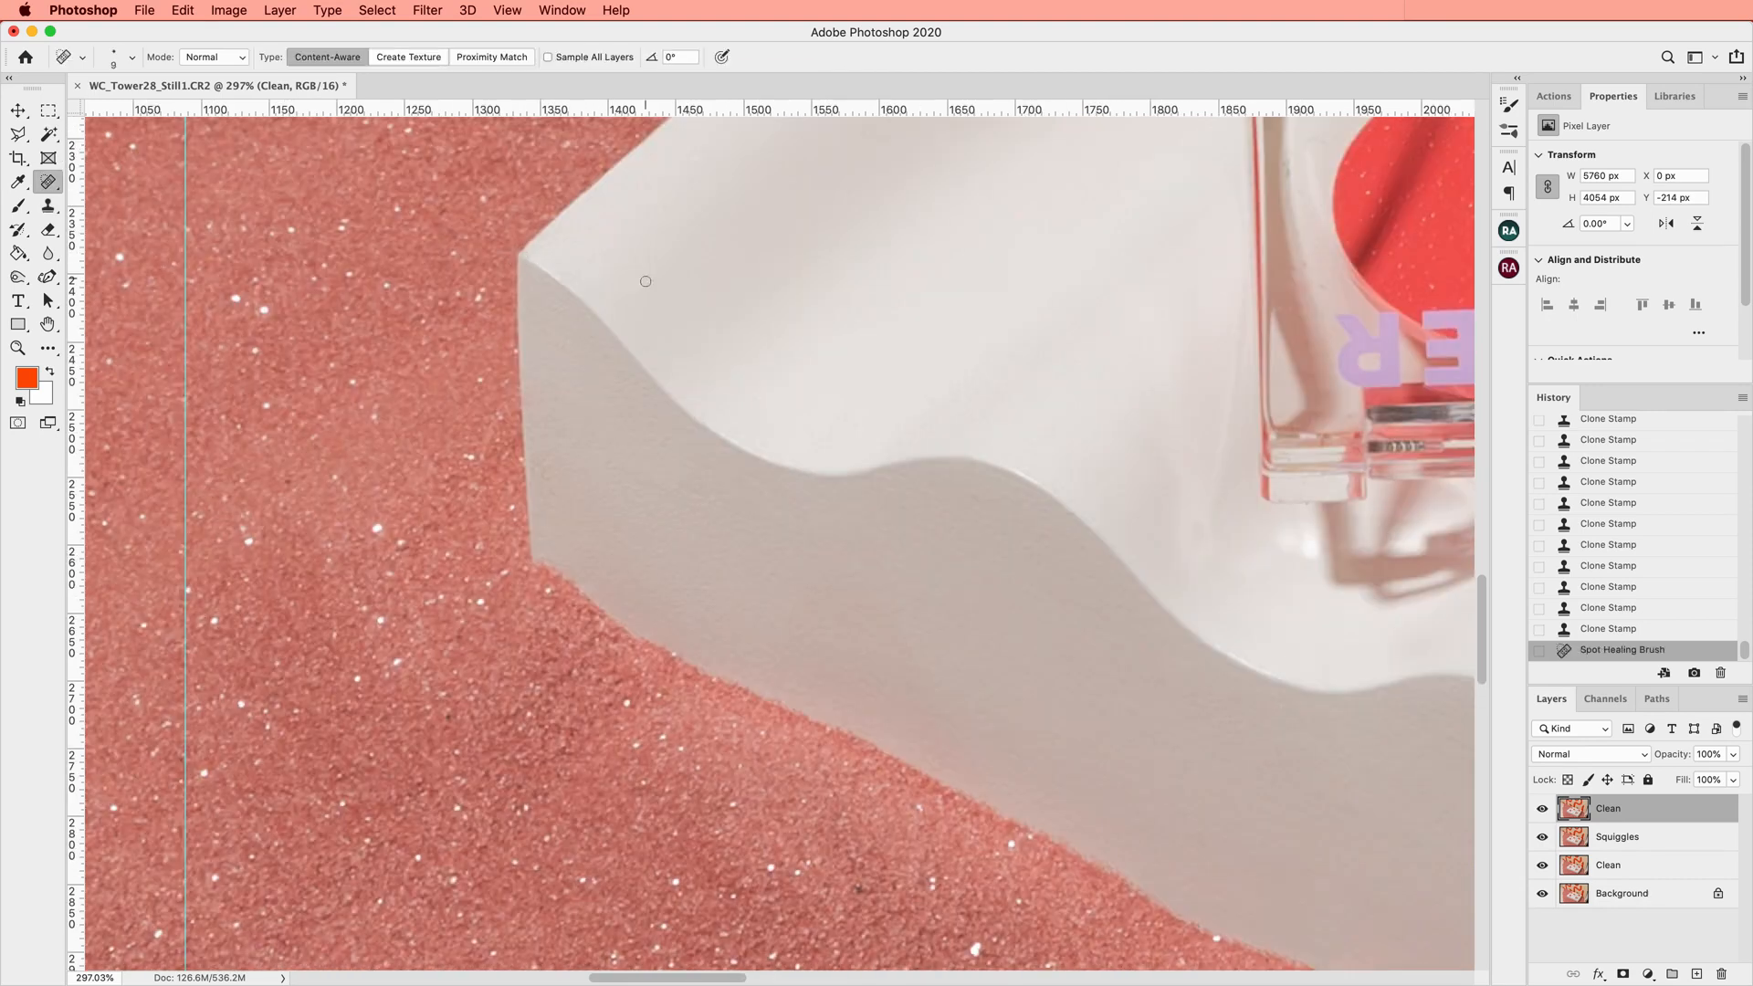
left_click(543, 560)
left_click_drag(545, 559, 561, 567)
left_click_drag(547, 558, 578, 582)
left_click_drag(576, 580, 553, 564)
left_click_drag(535, 557, 554, 566)
scroll(838, 780, "up", 3)
left_click(692, 598)
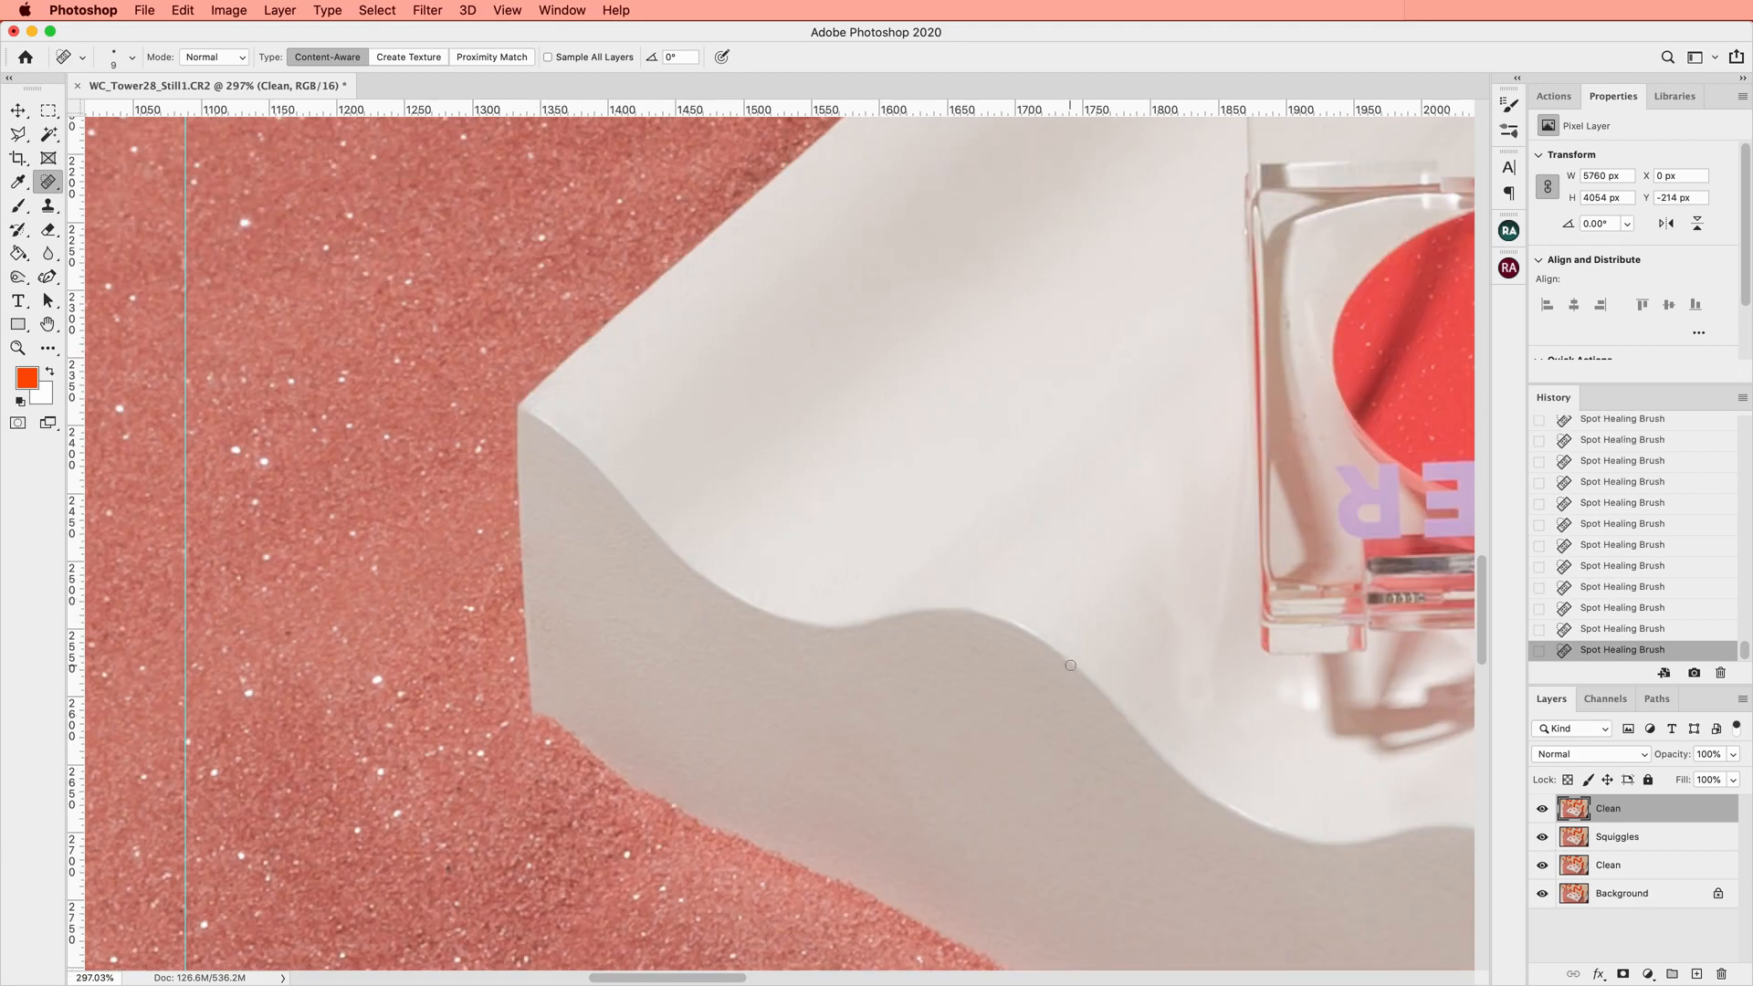
Patch two marks on the block's top surface beside the red compact with the Patch Tool, deselecting after each one
scroll(1069, 665, "down", 2)
key("shift+j")
mouse_move(949, 516)
left_mouse_down()
mouse_move(890, 673)
mouse_move(1074, 490)
left_mouse_up()
left_click_drag(1032, 571, 1096, 493)
key("super+d")
left_click_drag(1079, 431, 1143, 384)
left_click_drag(1030, 563, 995, 520)
key("super+d")
Patch two stains on the block's surface between the red compact's shadow and the front wavy edge, deselecting after each one
scroll(1030, 548, "up", 3)
scroll(1109, 516, "down", 8)
scroll(1109, 516, "right", 12)
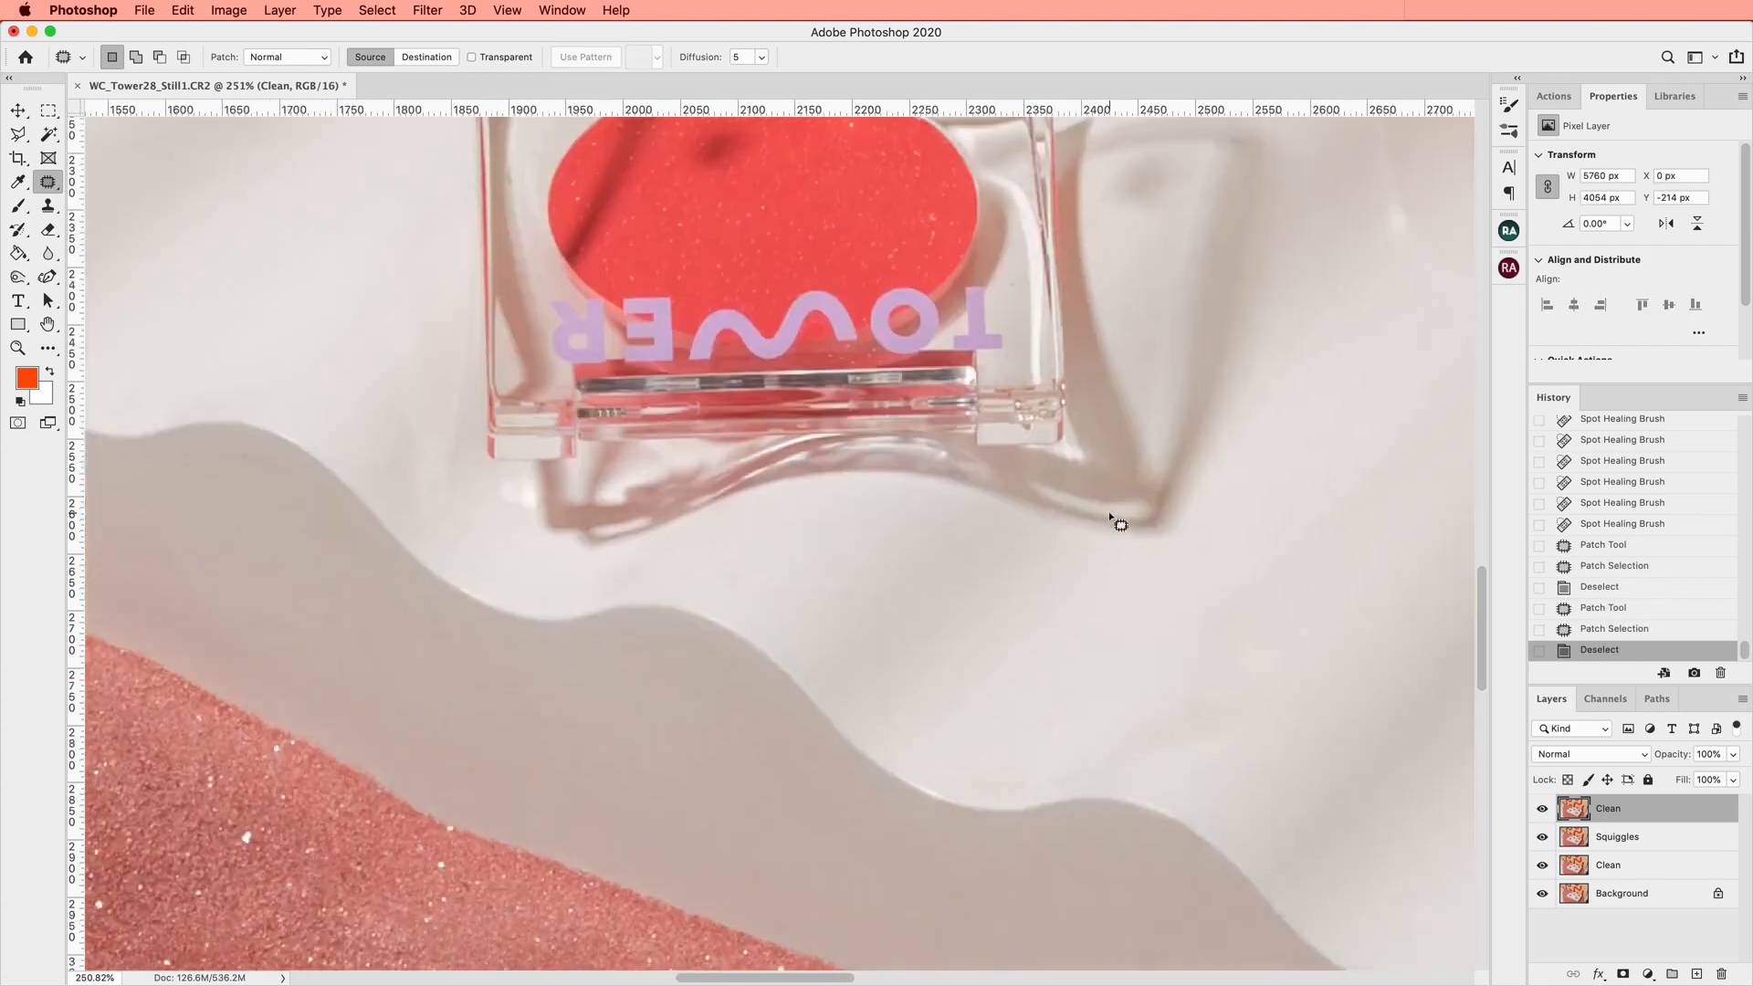
scroll(1065, 794, "up", 2)
scroll(1064, 794, "down", 3)
scroll(1004, 731, "right", 3)
mouse_move(924, 651)
left_mouse_down()
mouse_move(833, 684)
mouse_move(851, 751)
mouse_move(966, 676)
left_mouse_up()
left_click_drag(913, 701, 968, 598)
key("super+d")
mouse_move(1002, 661)
left_mouse_down()
mouse_move(1048, 721)
mouse_move(1232, 589)
left_mouse_up()
mouse_move(1170, 628)
left_mouse_down()
mouse_move(1181, 601)
mouse_move(1162, 674)
left_mouse_up()
key("super+d")
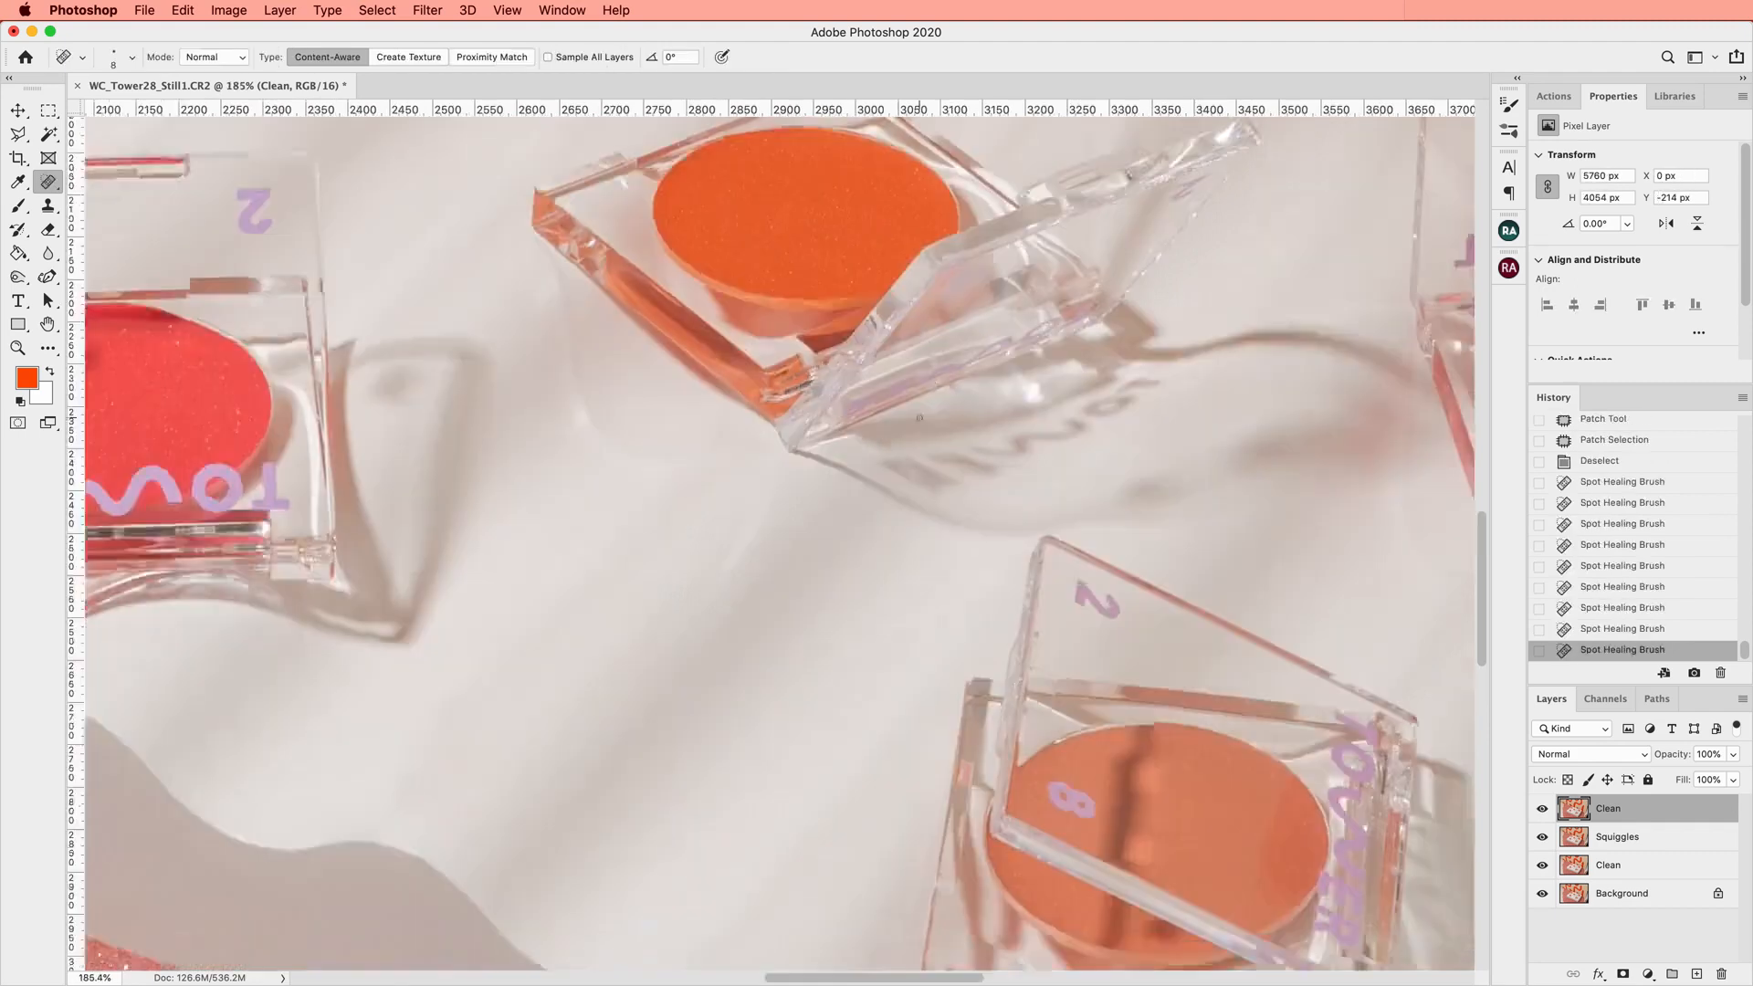
Heal a small spot on the block beside the orange compact's lid and shadow with the Spot Healing Brush
scroll(776, 538, "up", 2)
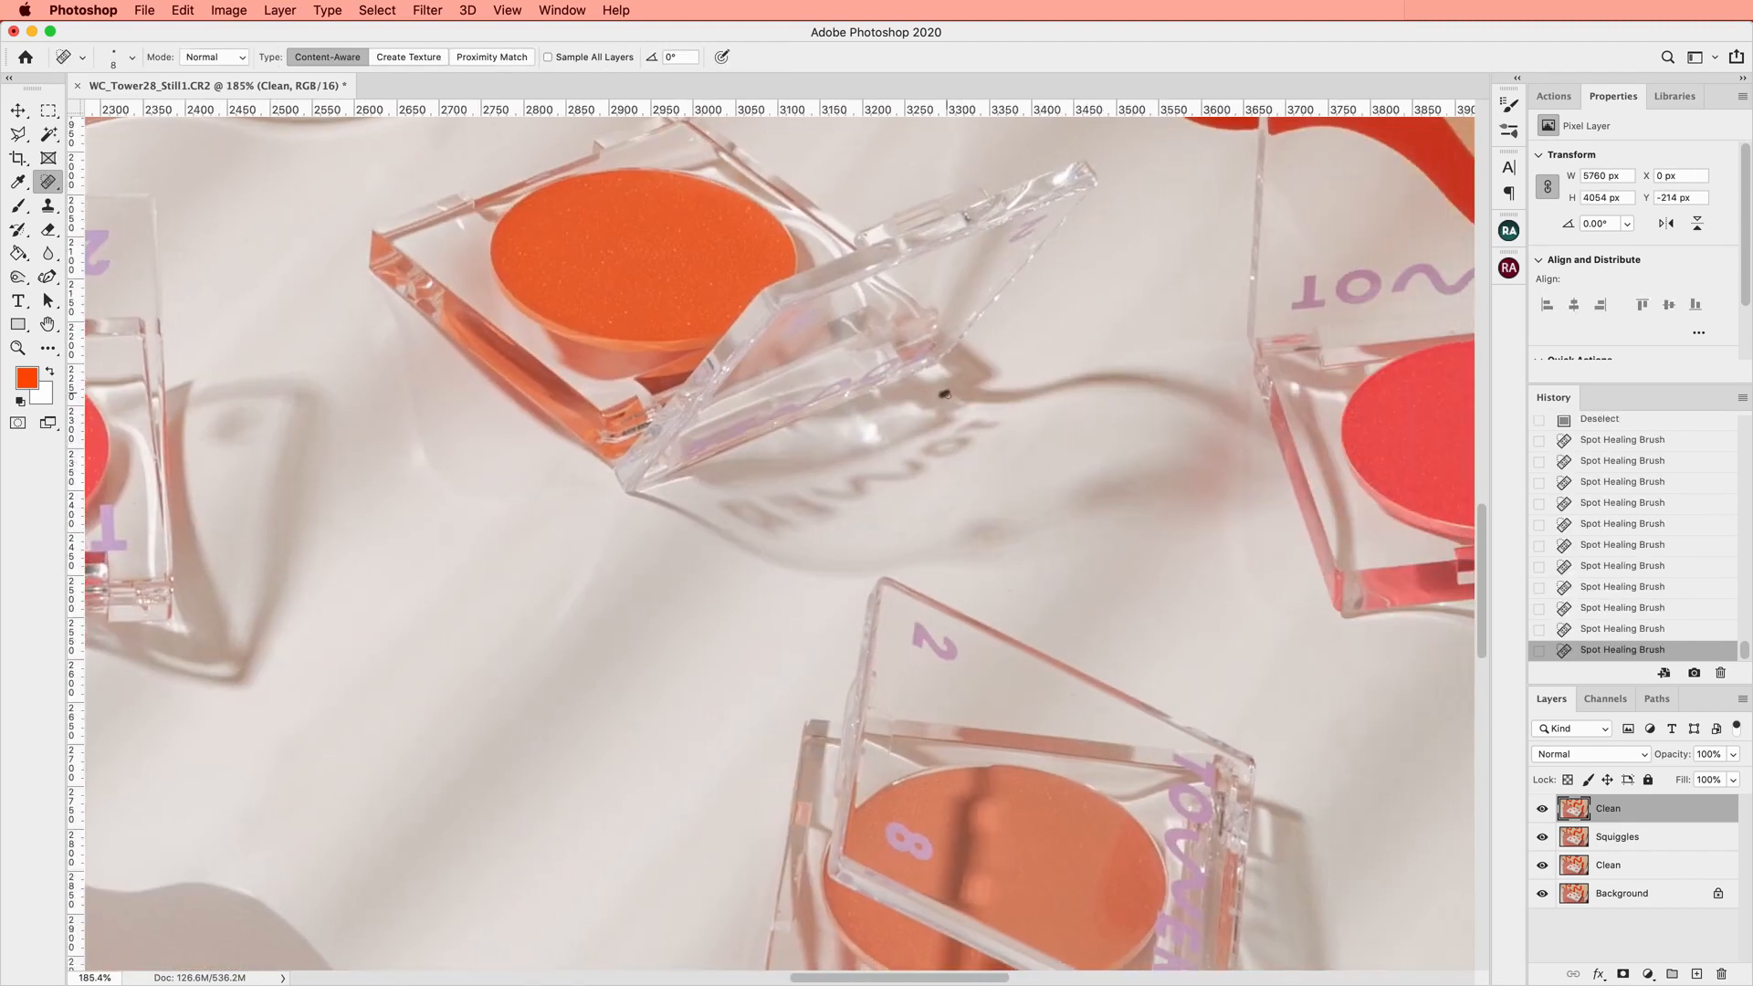
left_click(945, 394)
scroll(1099, 535, "right", 4)
scroll(1099, 535, "down", 3)
scroll(1099, 535, "down", 5)
scroll(1099, 535, "up", 2)
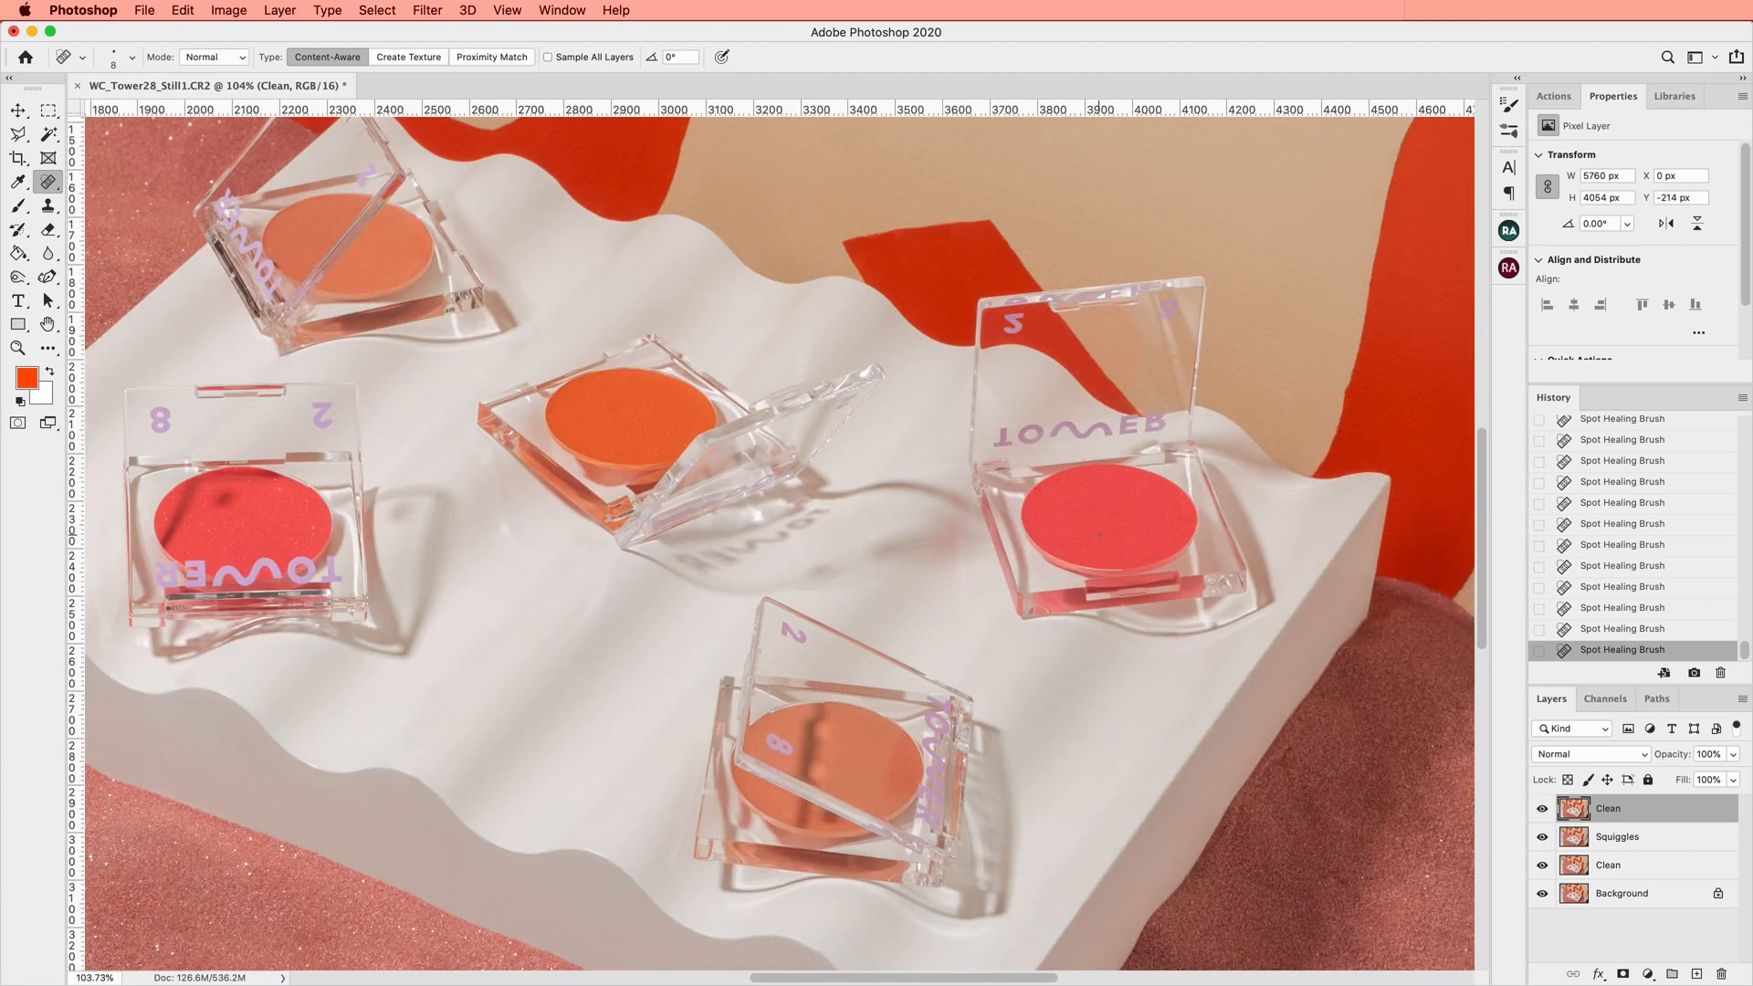
Examine the block's top surface and the compacts up close for remaining dust and marks
scroll(833, 532, "down", 4)
scroll(832, 532, "left", 3)
scroll(833, 532, "down", 3)
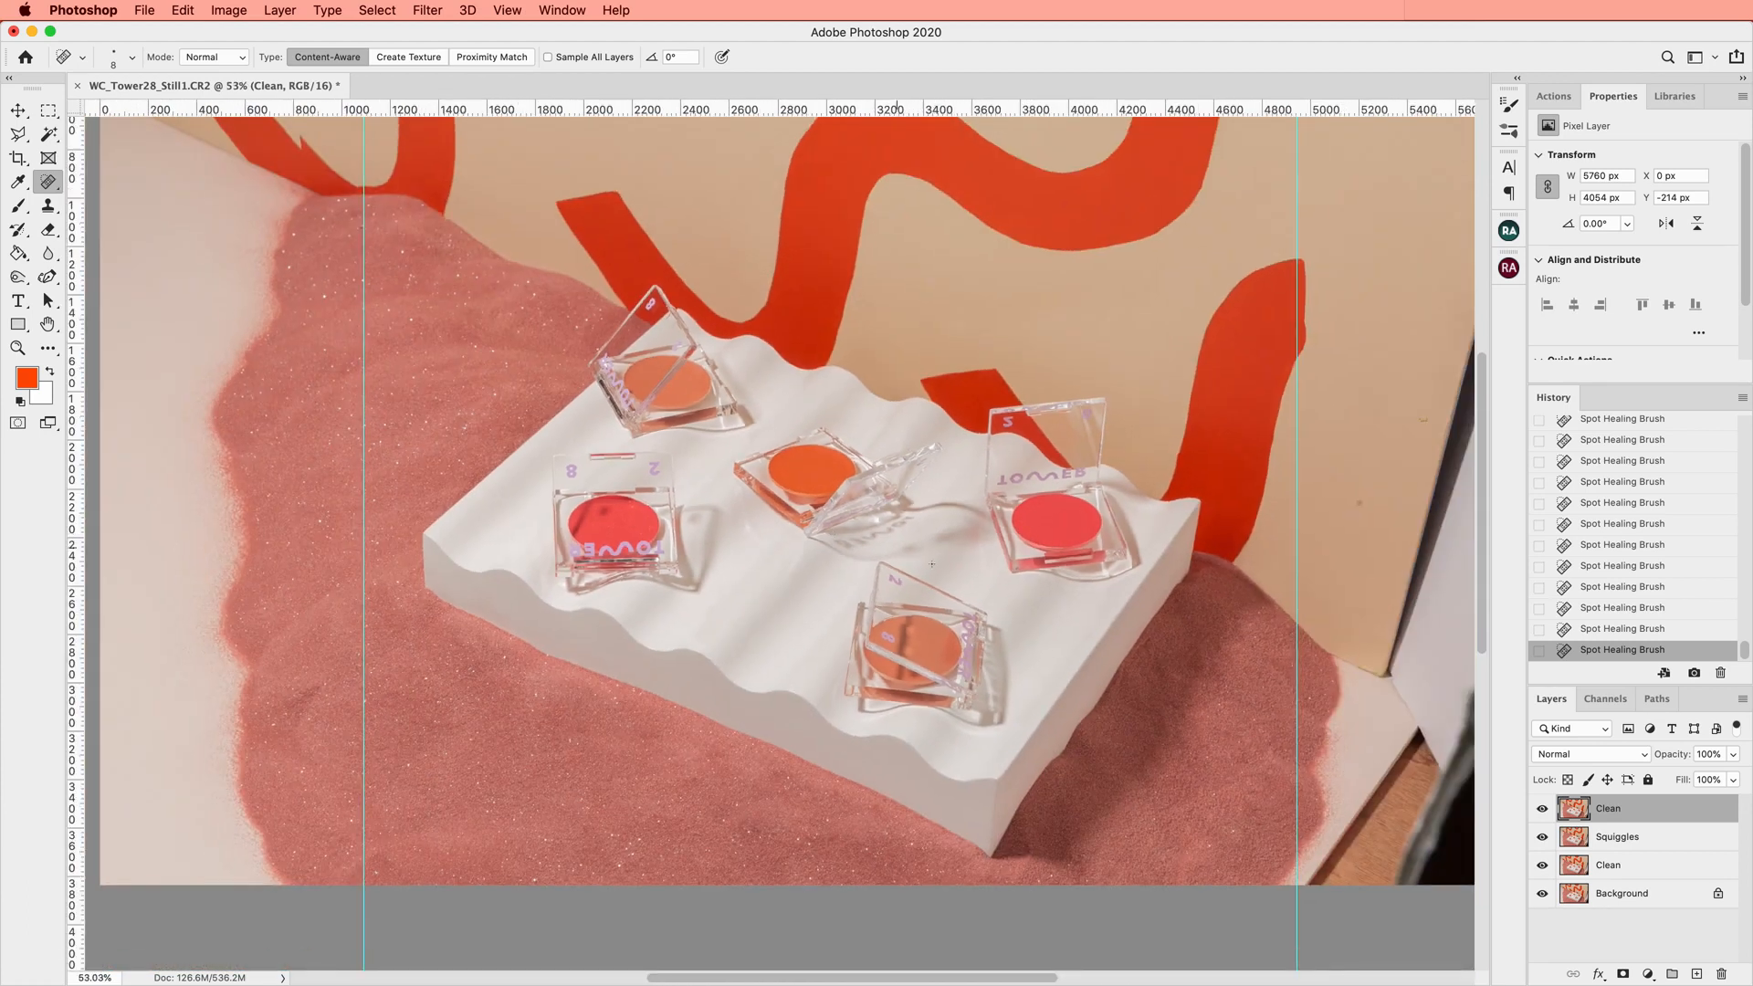
scroll(822, 582, "up", 5)
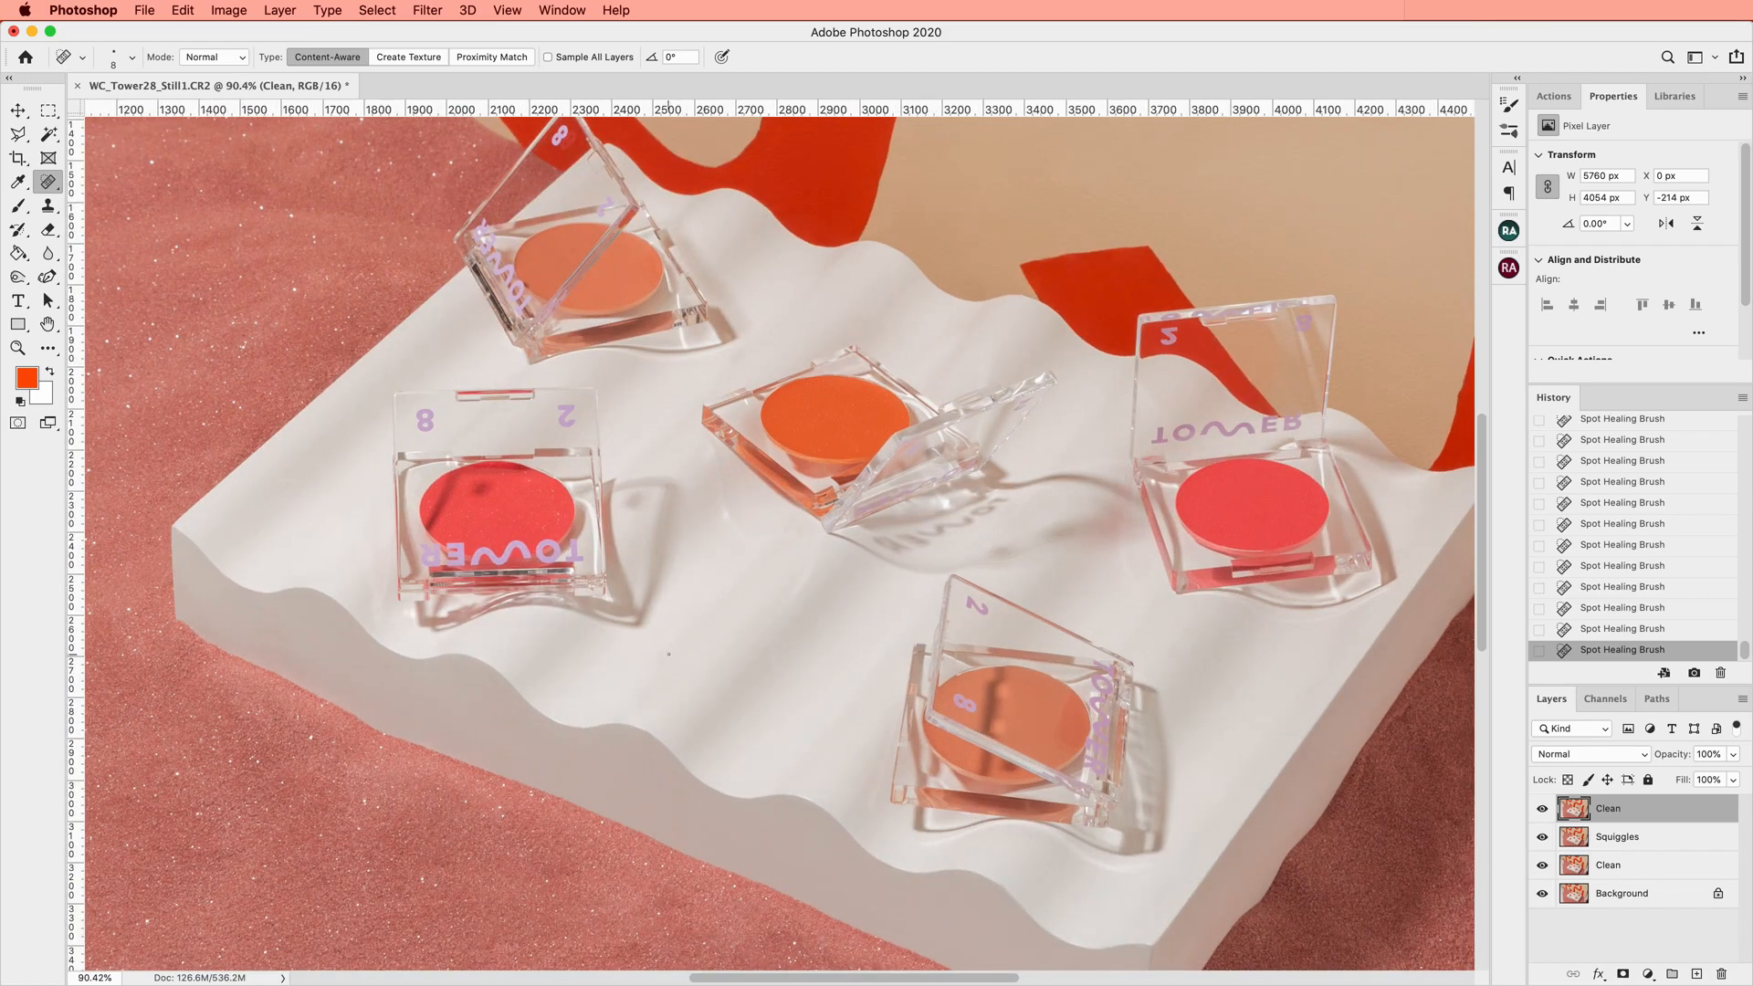
scroll(781, 602, "up", 4)
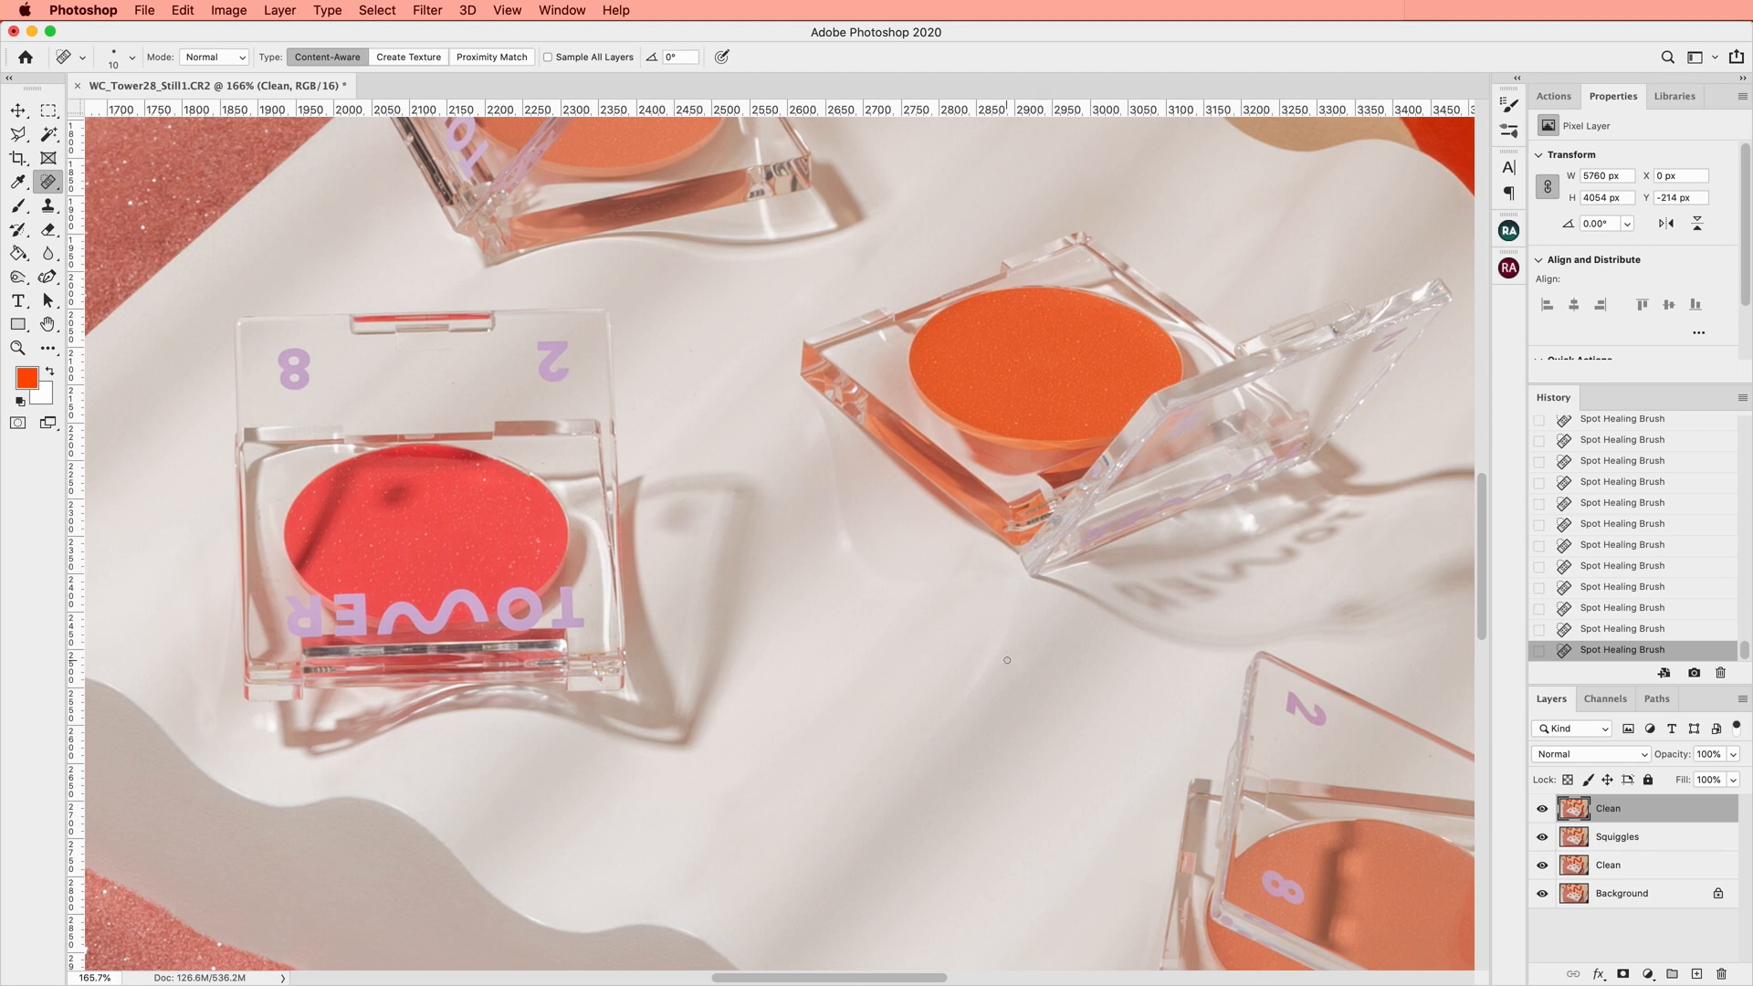
scroll(842, 500, "up", 3)
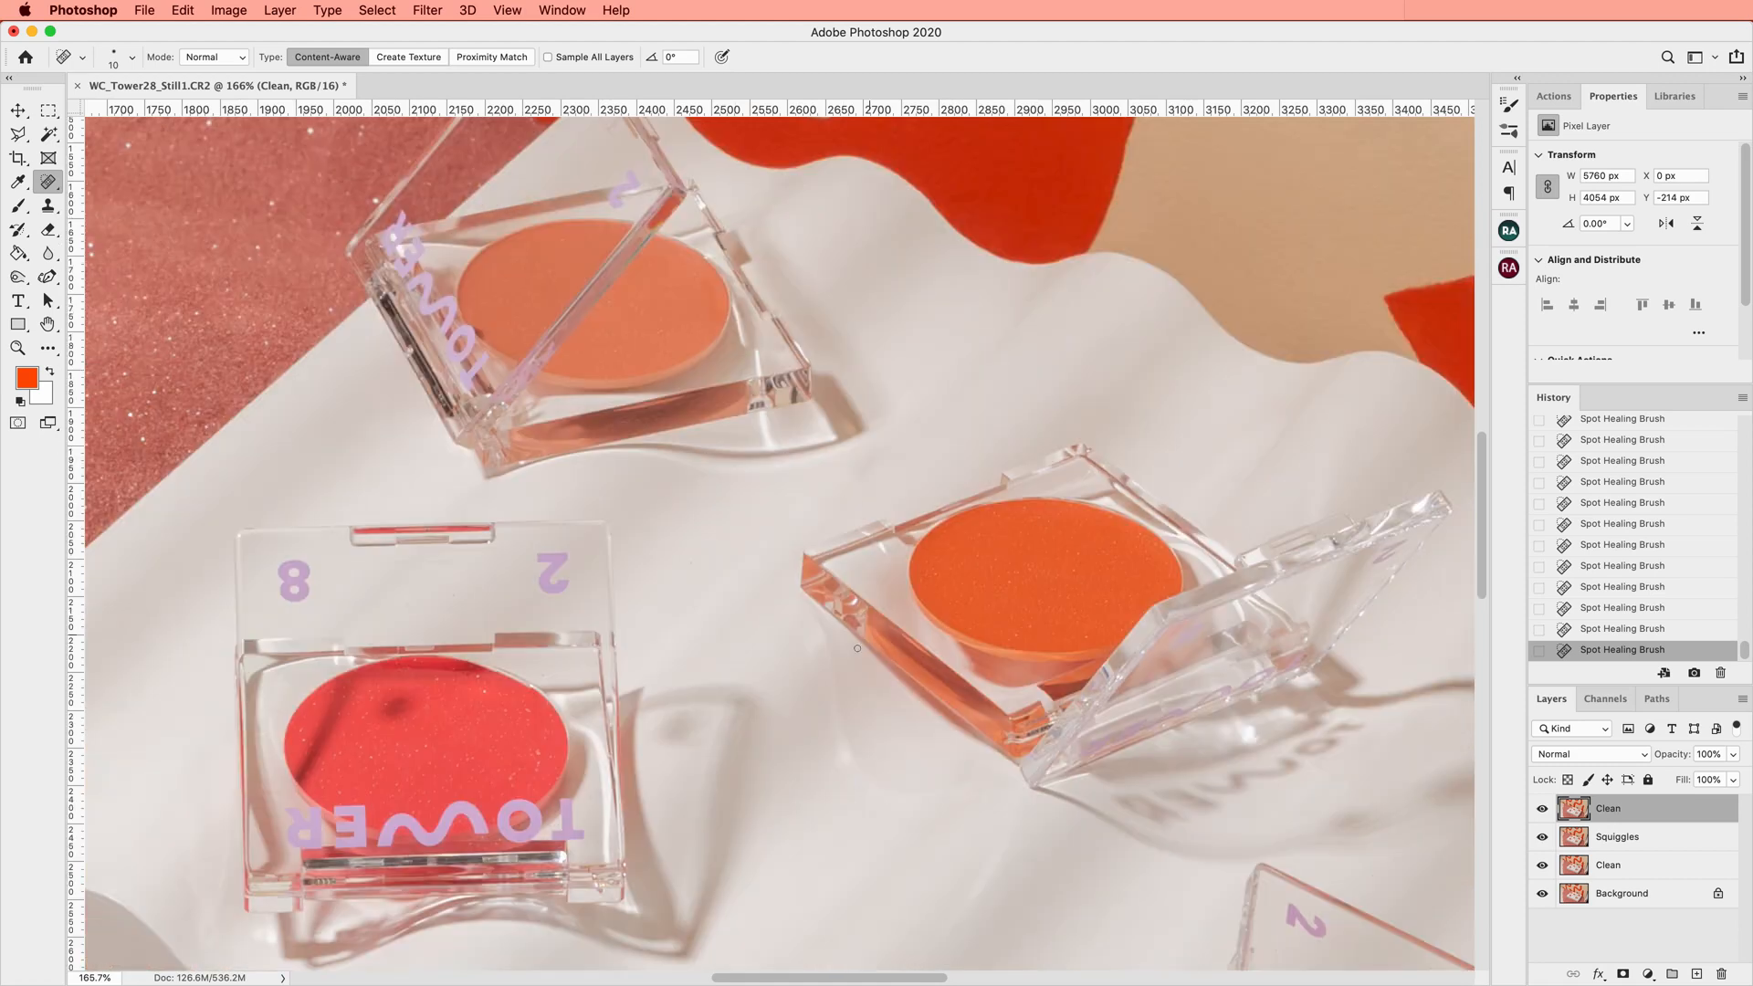
scroll(857, 488, "down", 3)
scroll(856, 491, "left", 4)
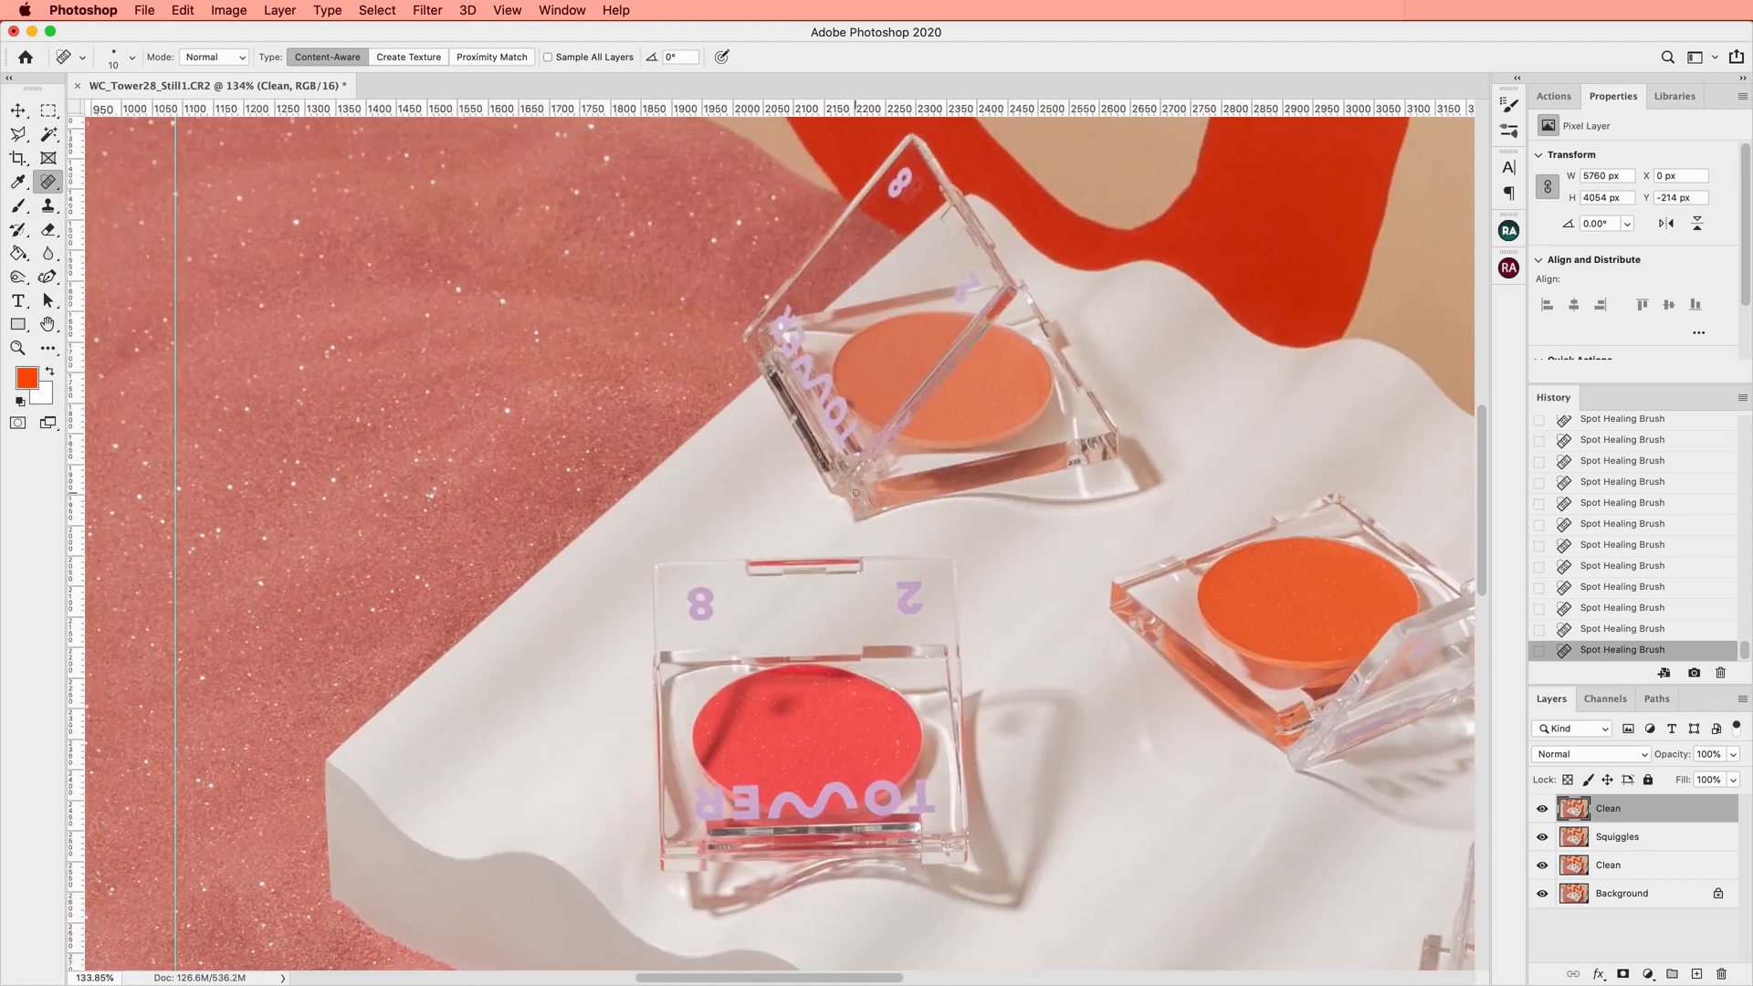
scroll(856, 493, "up", 5)
scroll(856, 493, "down", 3)
scroll(856, 493, "down", 3)
scroll(856, 493, "up", 4)
scroll(856, 493, "right", 3)
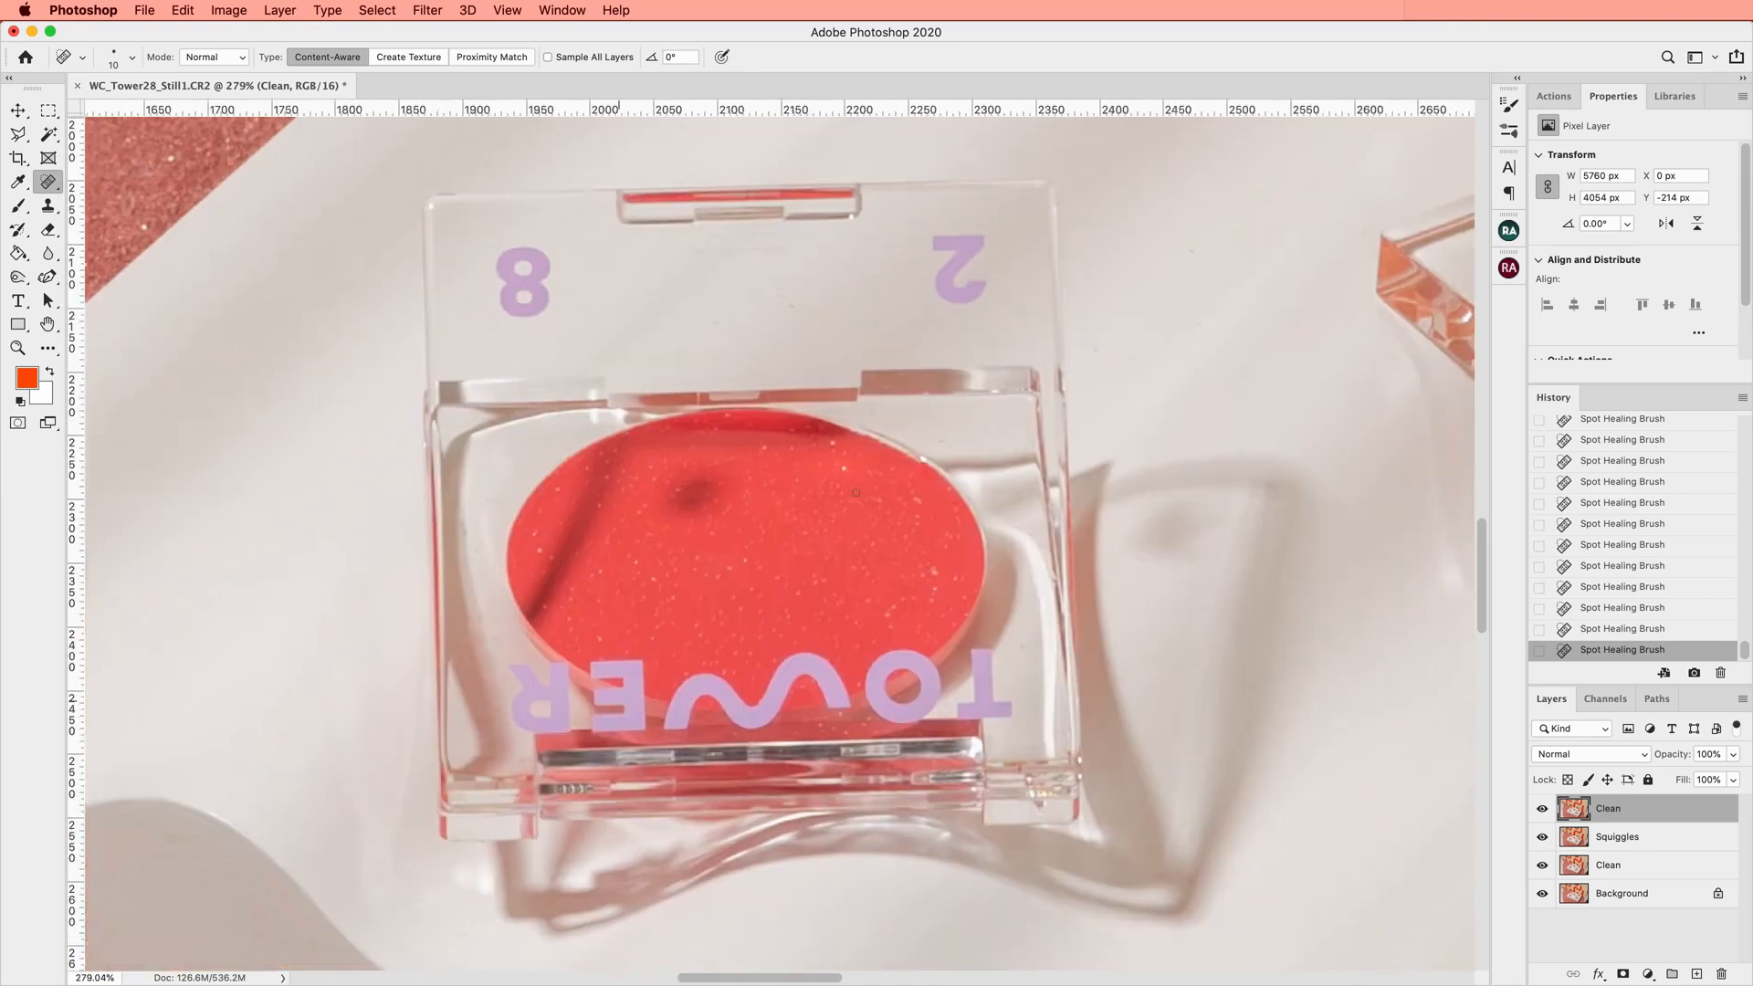
Heal the small spots along the left inner side of the red compact's clear case with the Spot Healing Brush
scroll(857, 493, "up", 3)
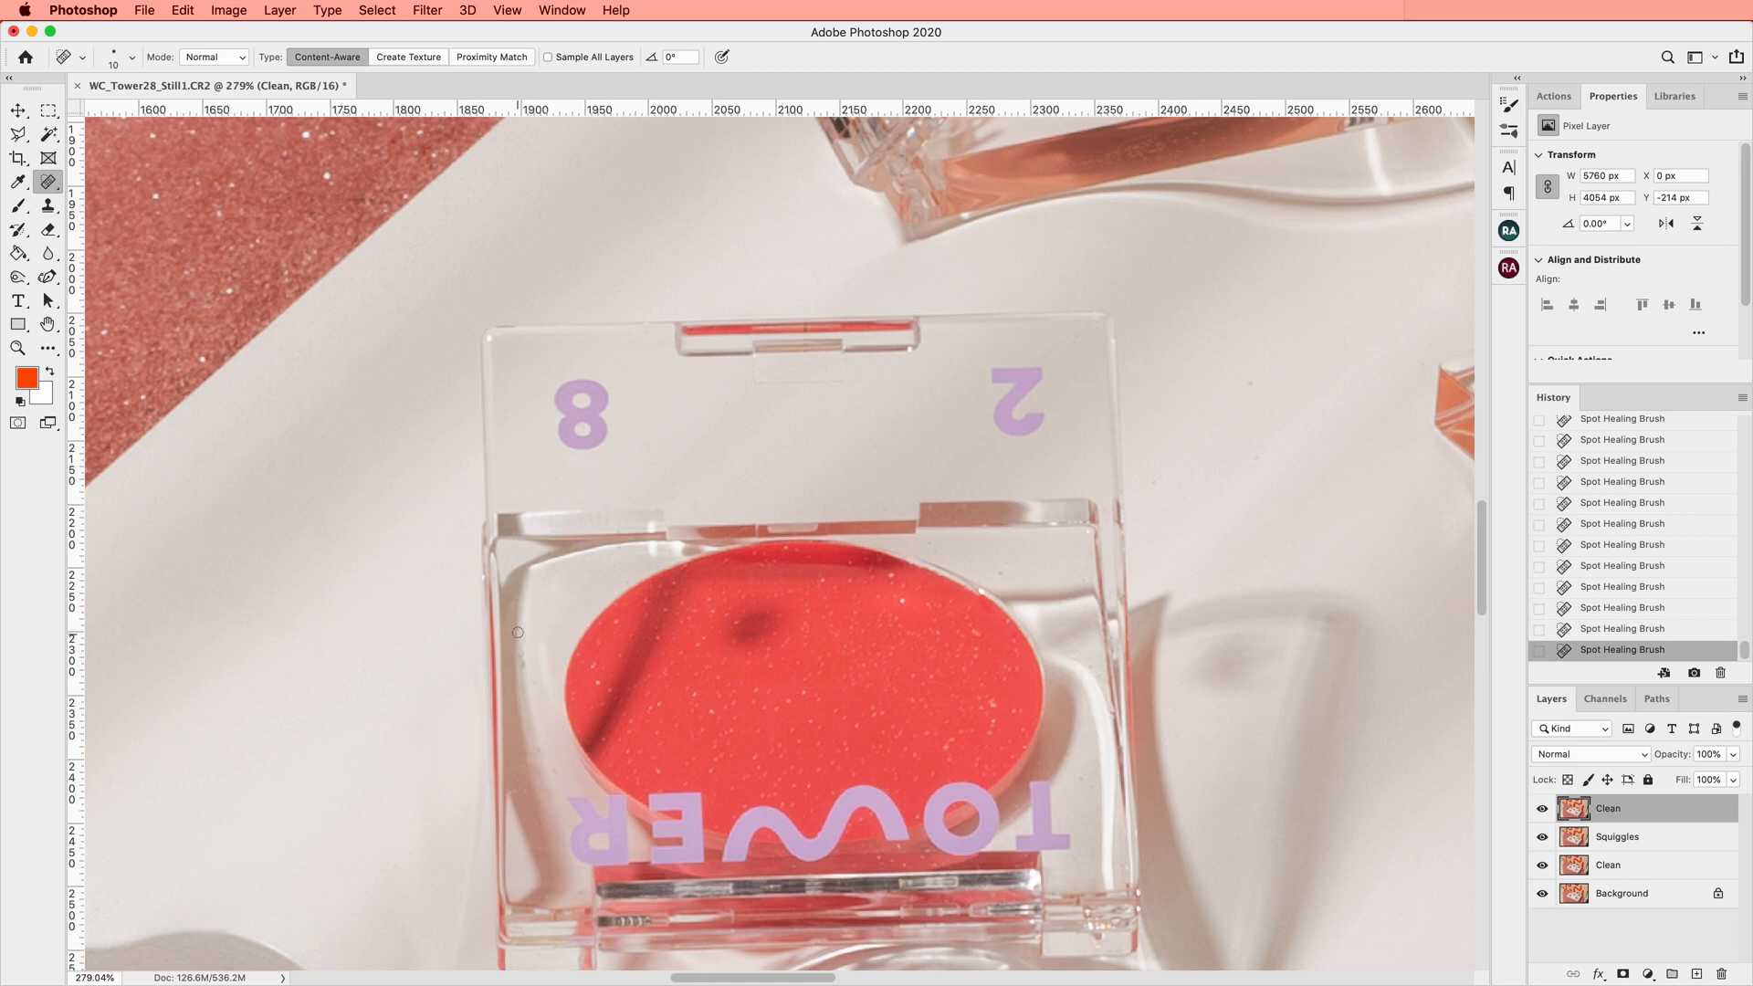
left_click(527, 666)
left_click(532, 676)
left_click(523, 653)
left_click(516, 792)
scroll(976, 702, "down", 5)
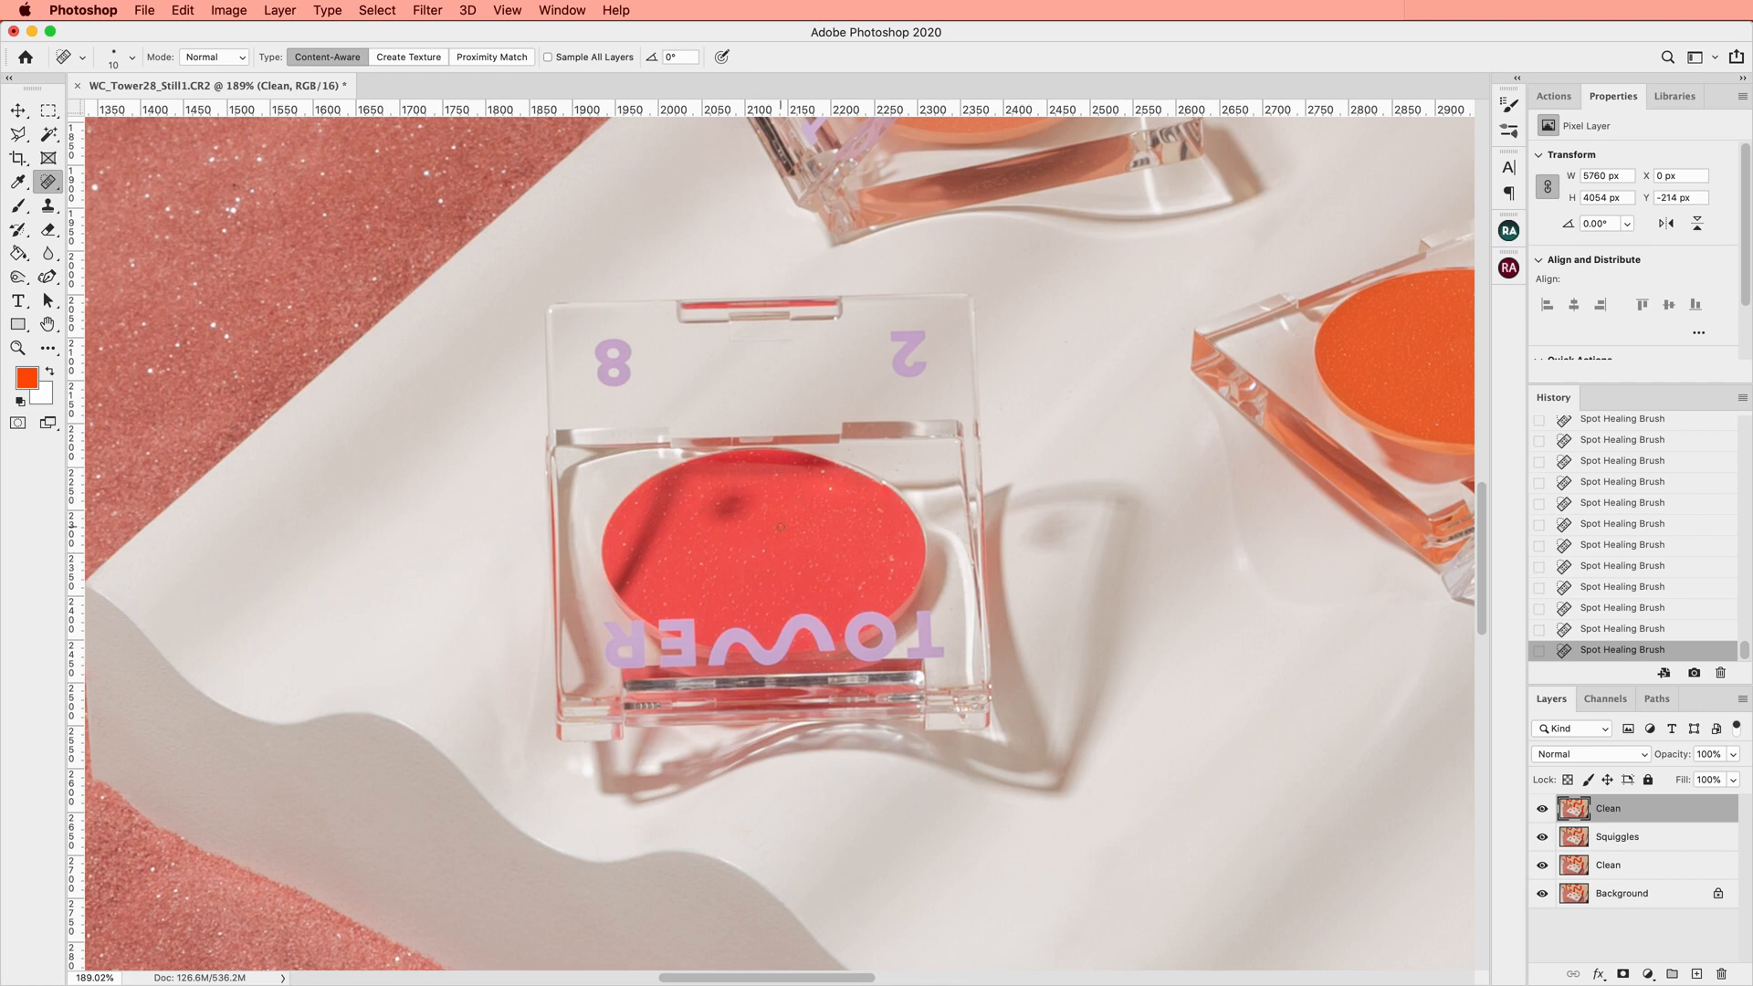
Look up the noise filters and examine the light specks in the red and orange blush pans
left_click(425, 10)
mouse_move(501, 281)
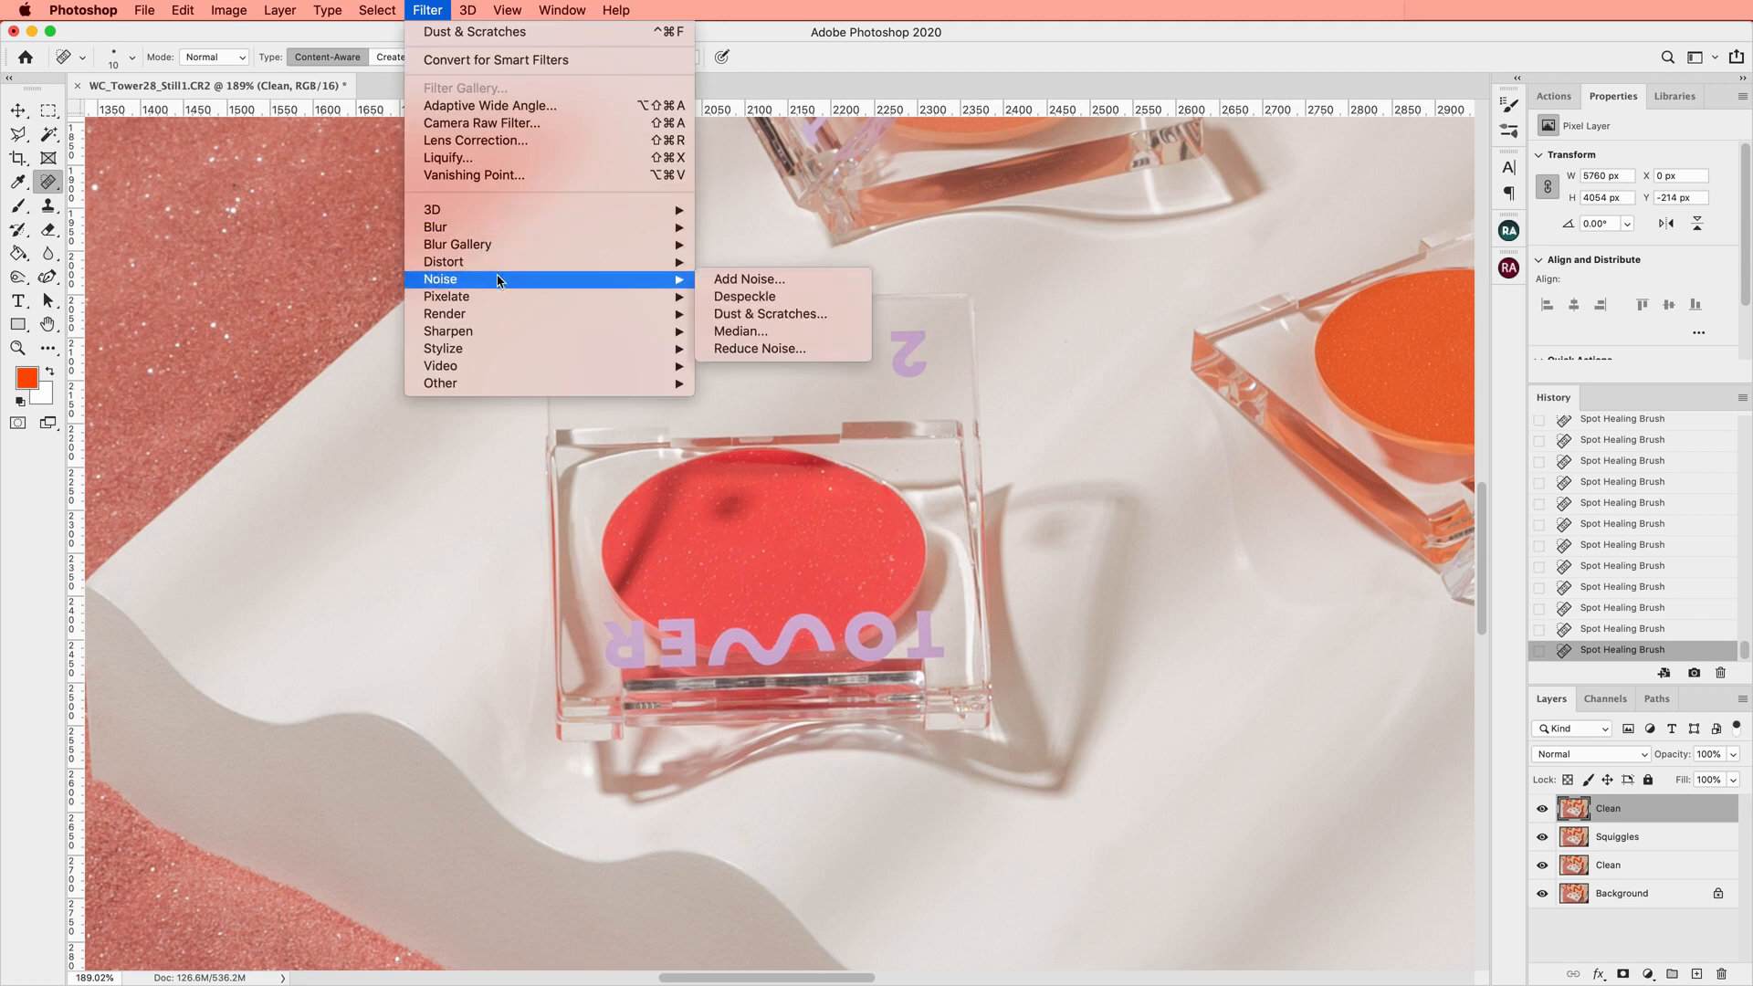
left_click(427, 11)
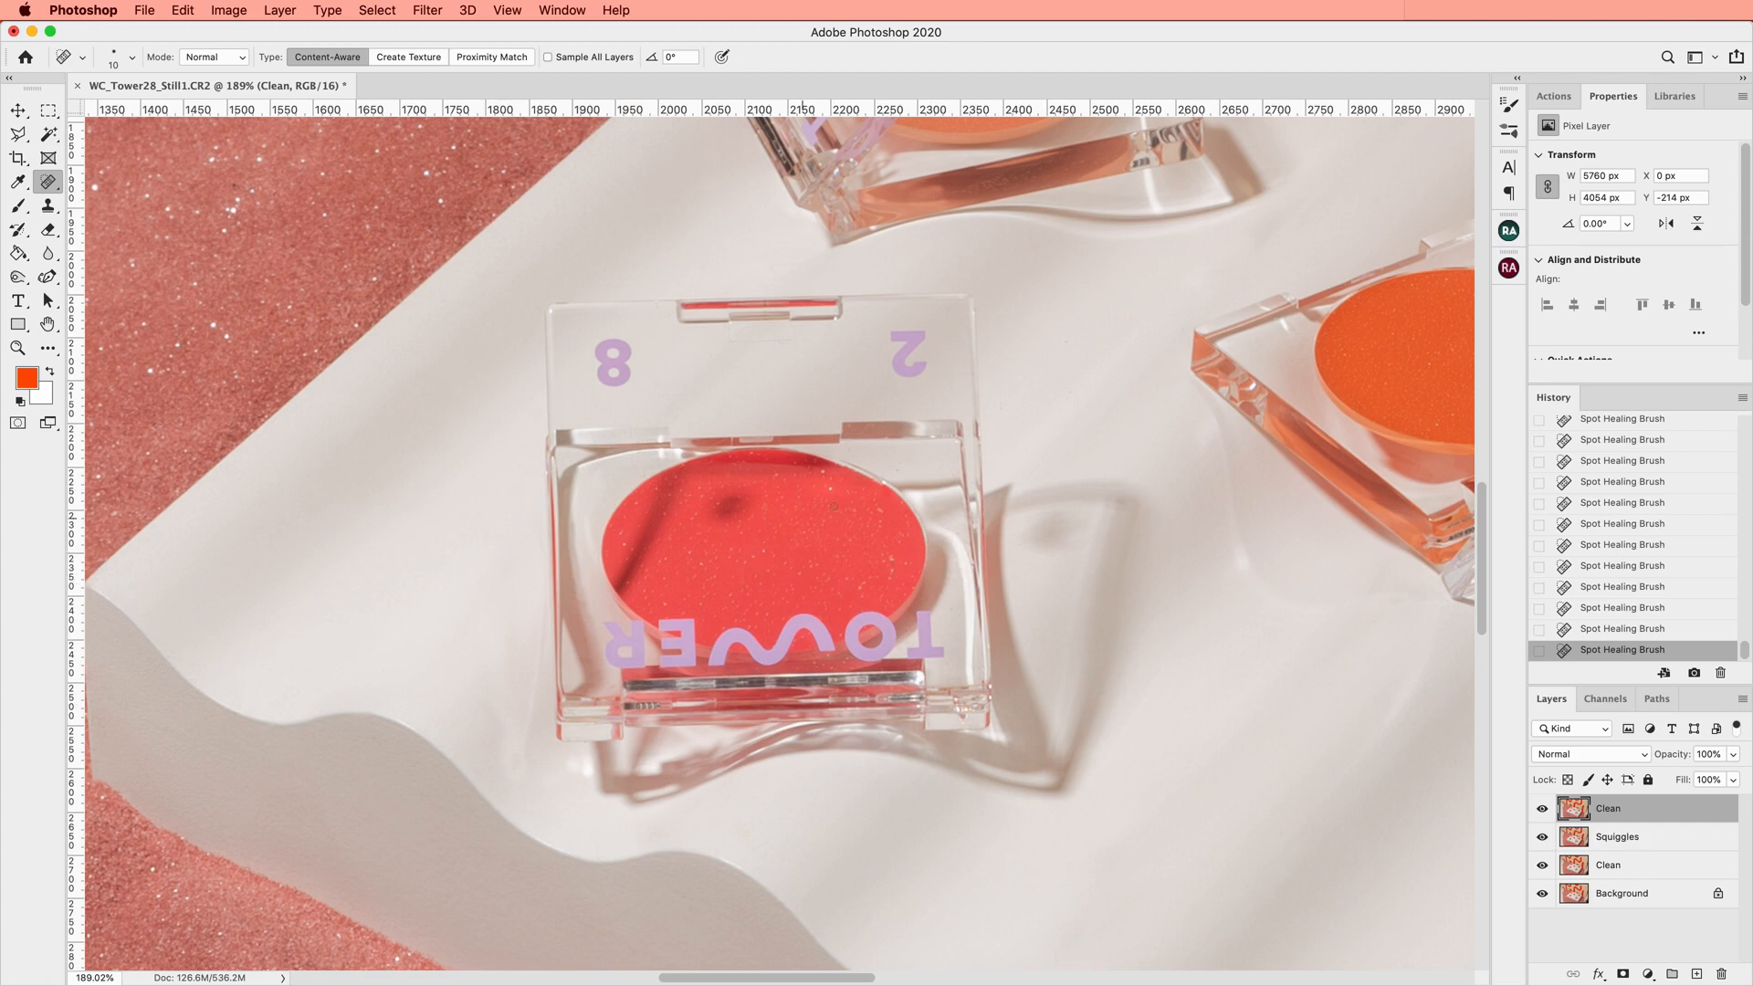
scroll(793, 591, "up", 4)
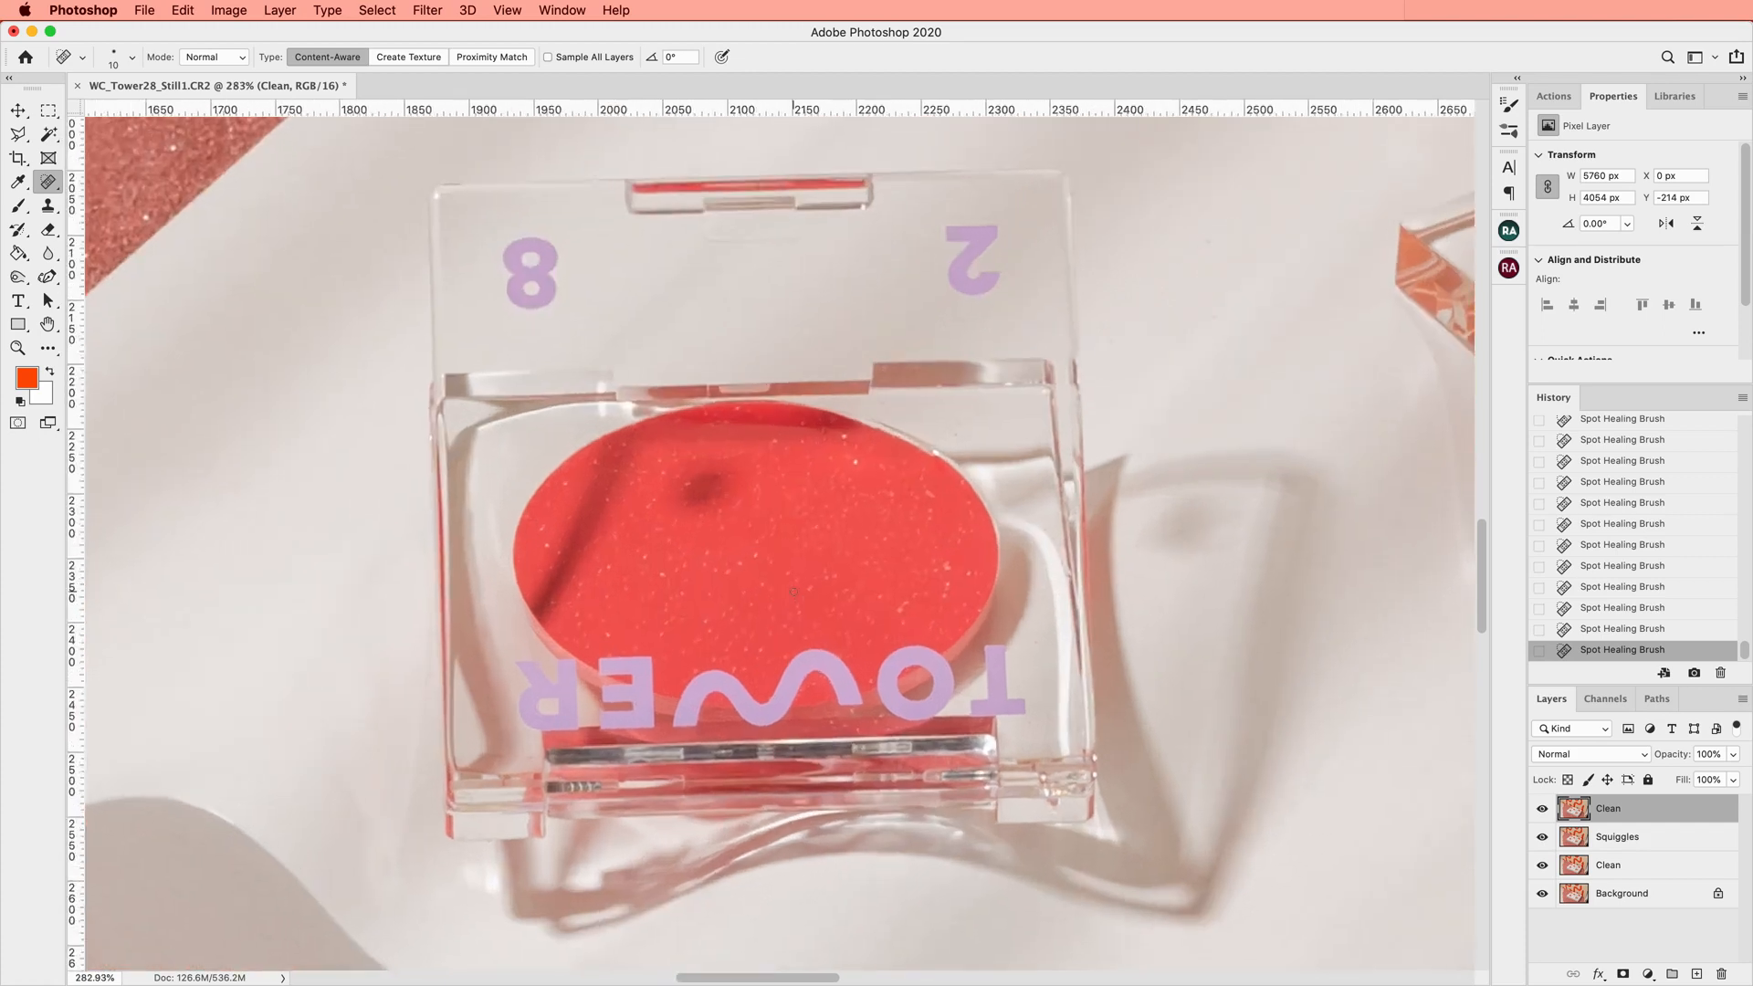
scroll(793, 592, "right", 10)
scroll(794, 591, "up", 3)
scroll(793, 592, "up", 2)
scroll(793, 592, "down", 2)
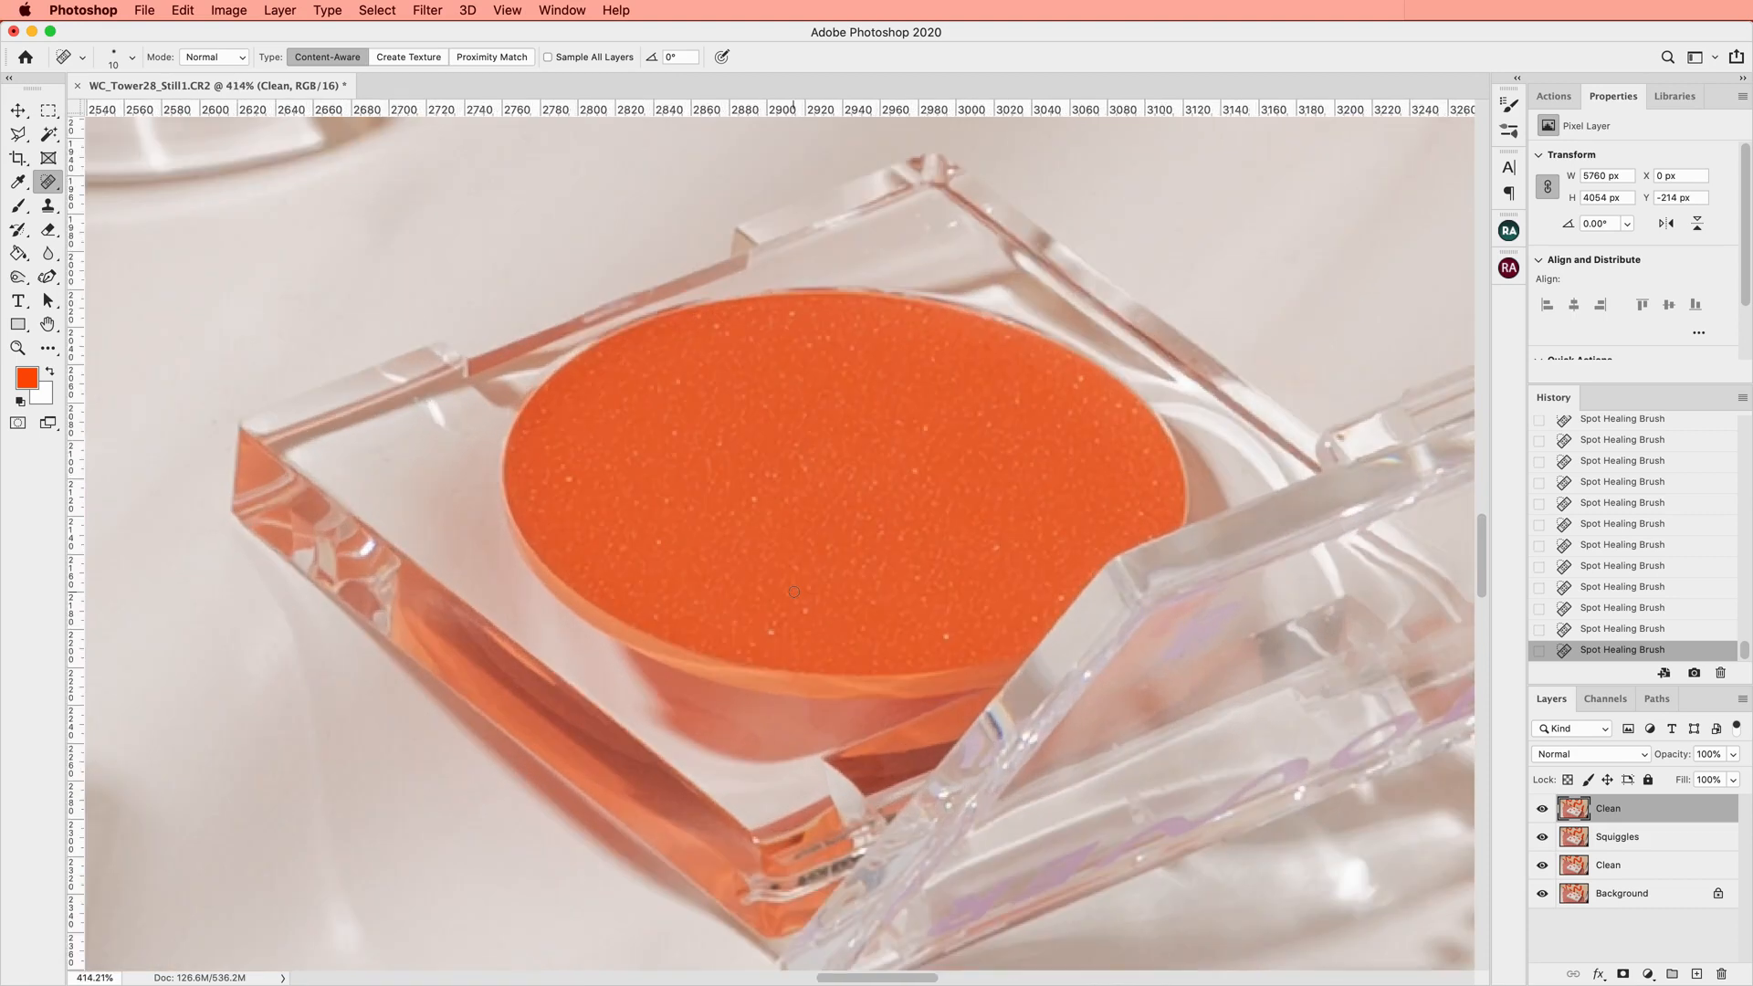
scroll(793, 591, "left", 10)
scroll(793, 592, "up", 1)
scroll(793, 591, "up", 2)
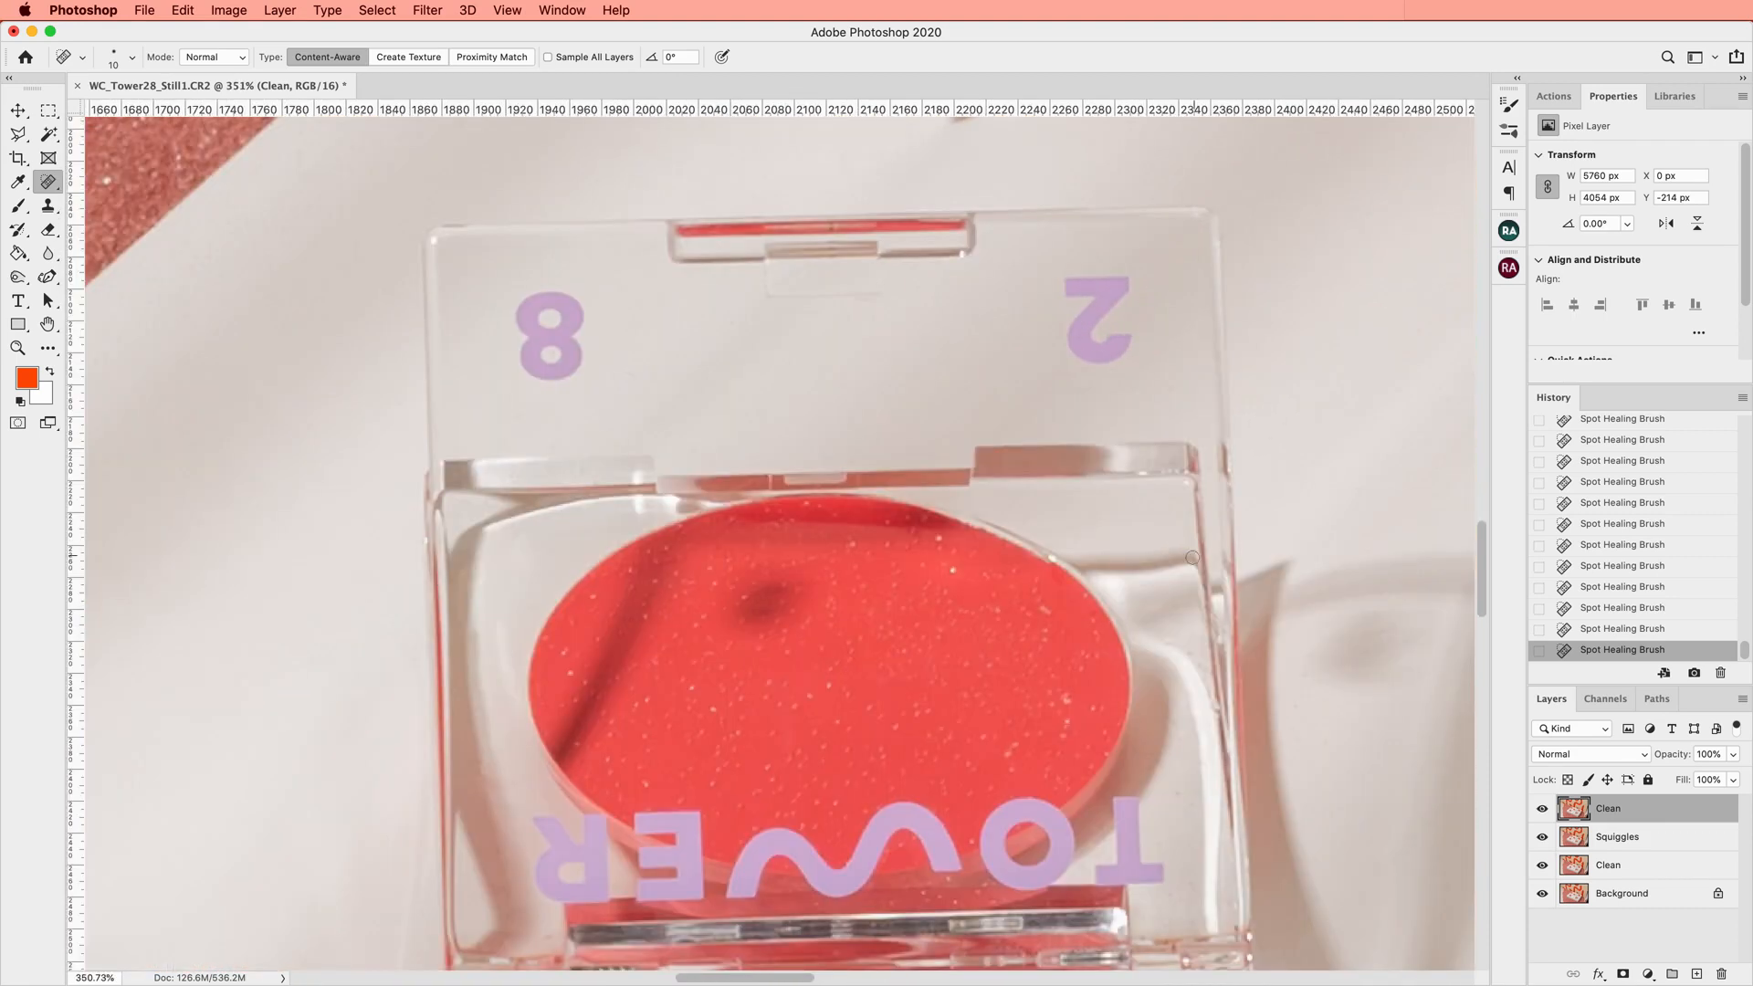
scroll(1256, 745, "down", 3)
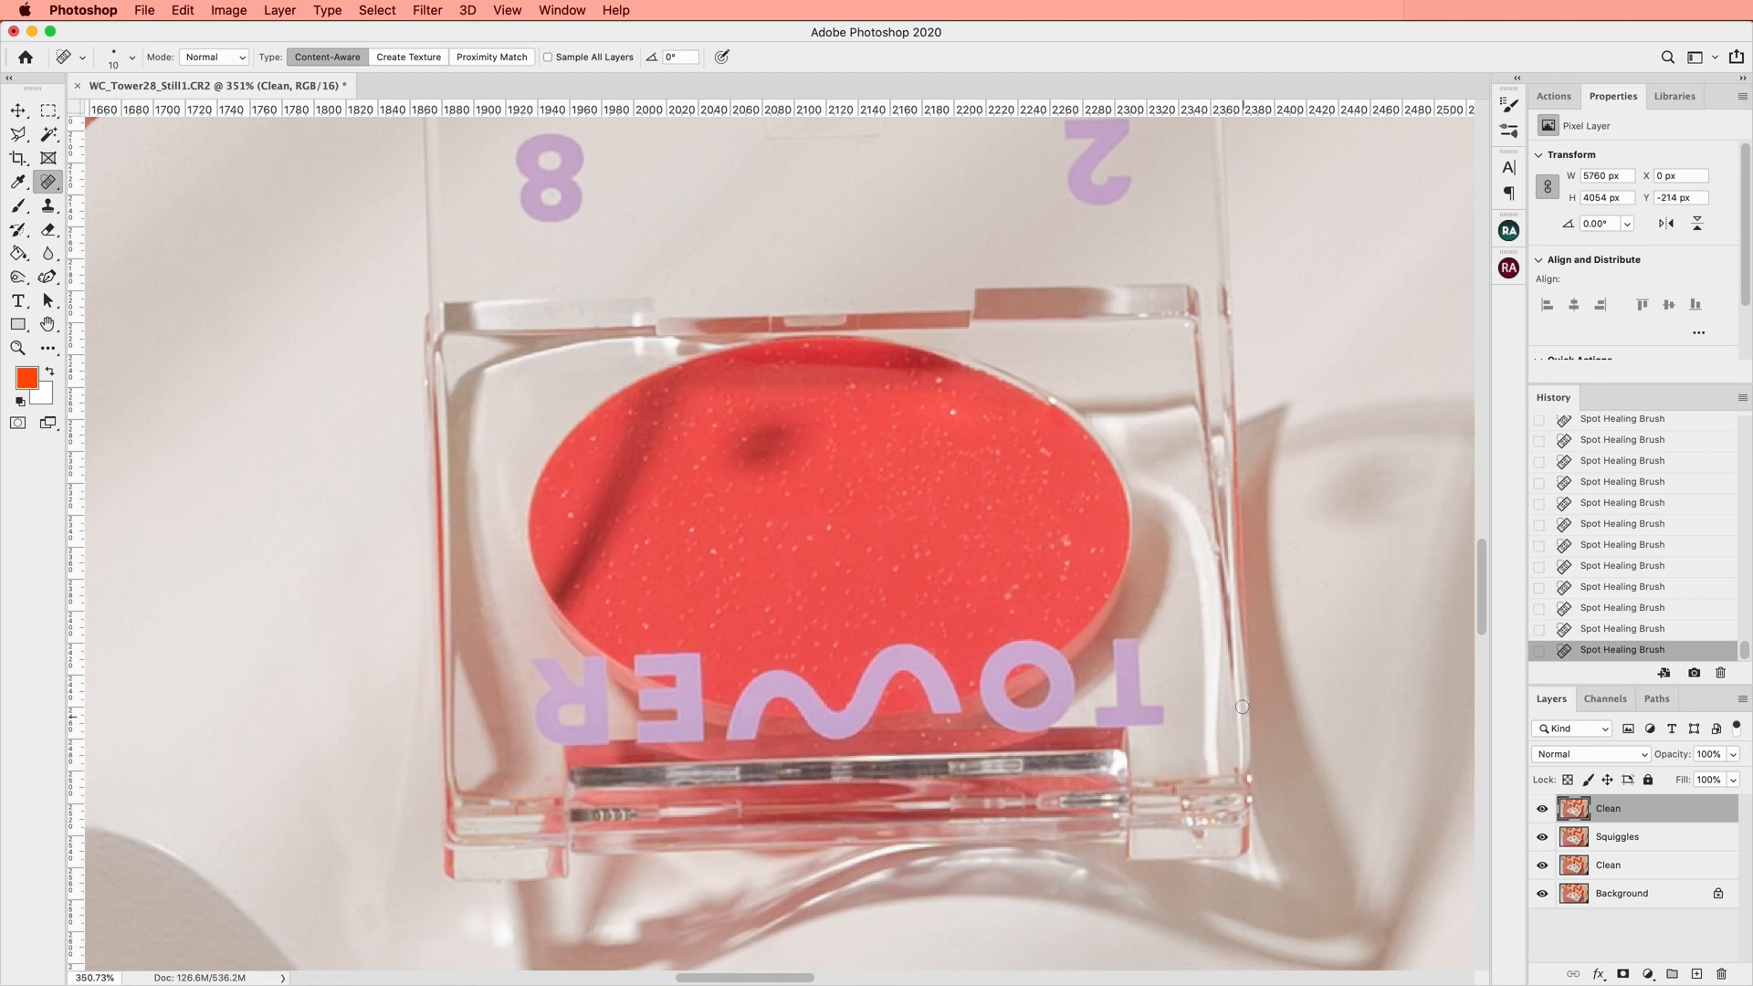
Outline the red blush pan with the Polygonal Lasso, tracing around the purple TOWER lettering along its lower edge
left_click(1064, 508)
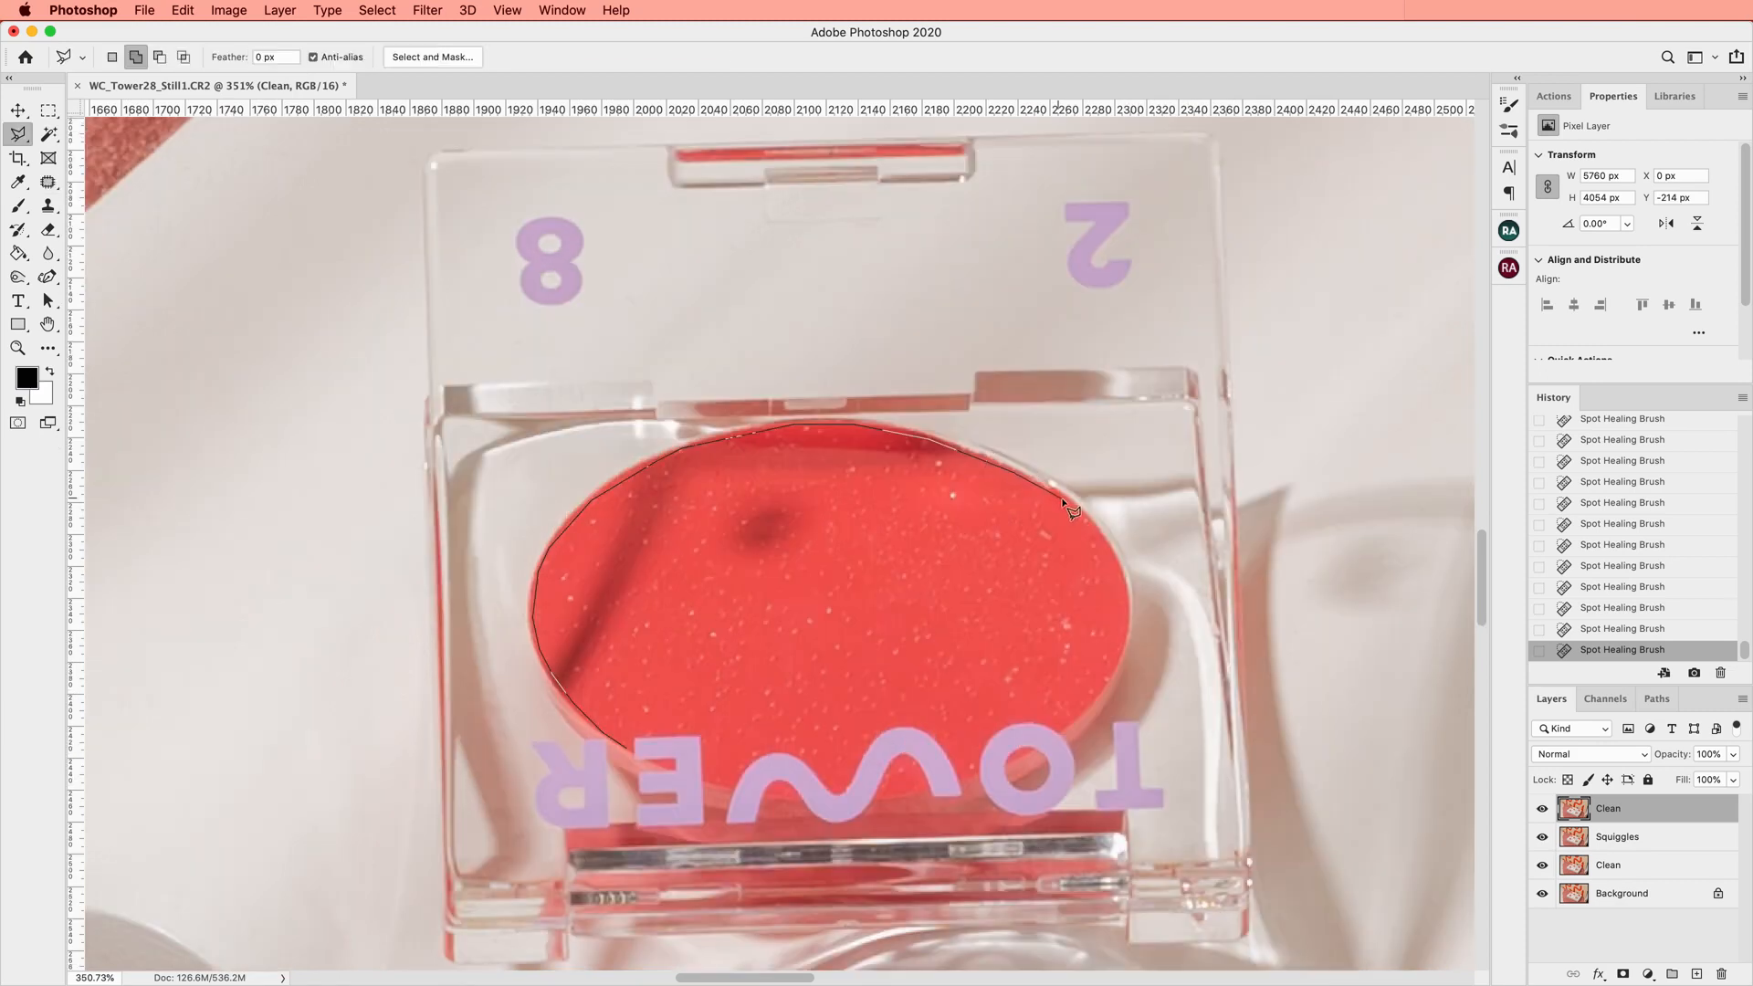
left_click(1130, 607)
left_click(1121, 677)
left_click(1059, 730)
left_click(1006, 723)
left_click(973, 773)
left_click(963, 773)
left_click(945, 743)
left_click(928, 727)
left_click(897, 722)
left_click(877, 731)
left_click(863, 752)
left_click(838, 786)
left_click(798, 761)
left_click(771, 751)
left_click(751, 757)
left_click(705, 731)
left_click(633, 732)
left_click(629, 744)
Add the small patch of red blush enclosed by the lettering's wavy W to the selection
left_click(879, 792)
left_click(890, 770)
left_click(904, 760)
left_click(915, 766)
double_click(917, 782)
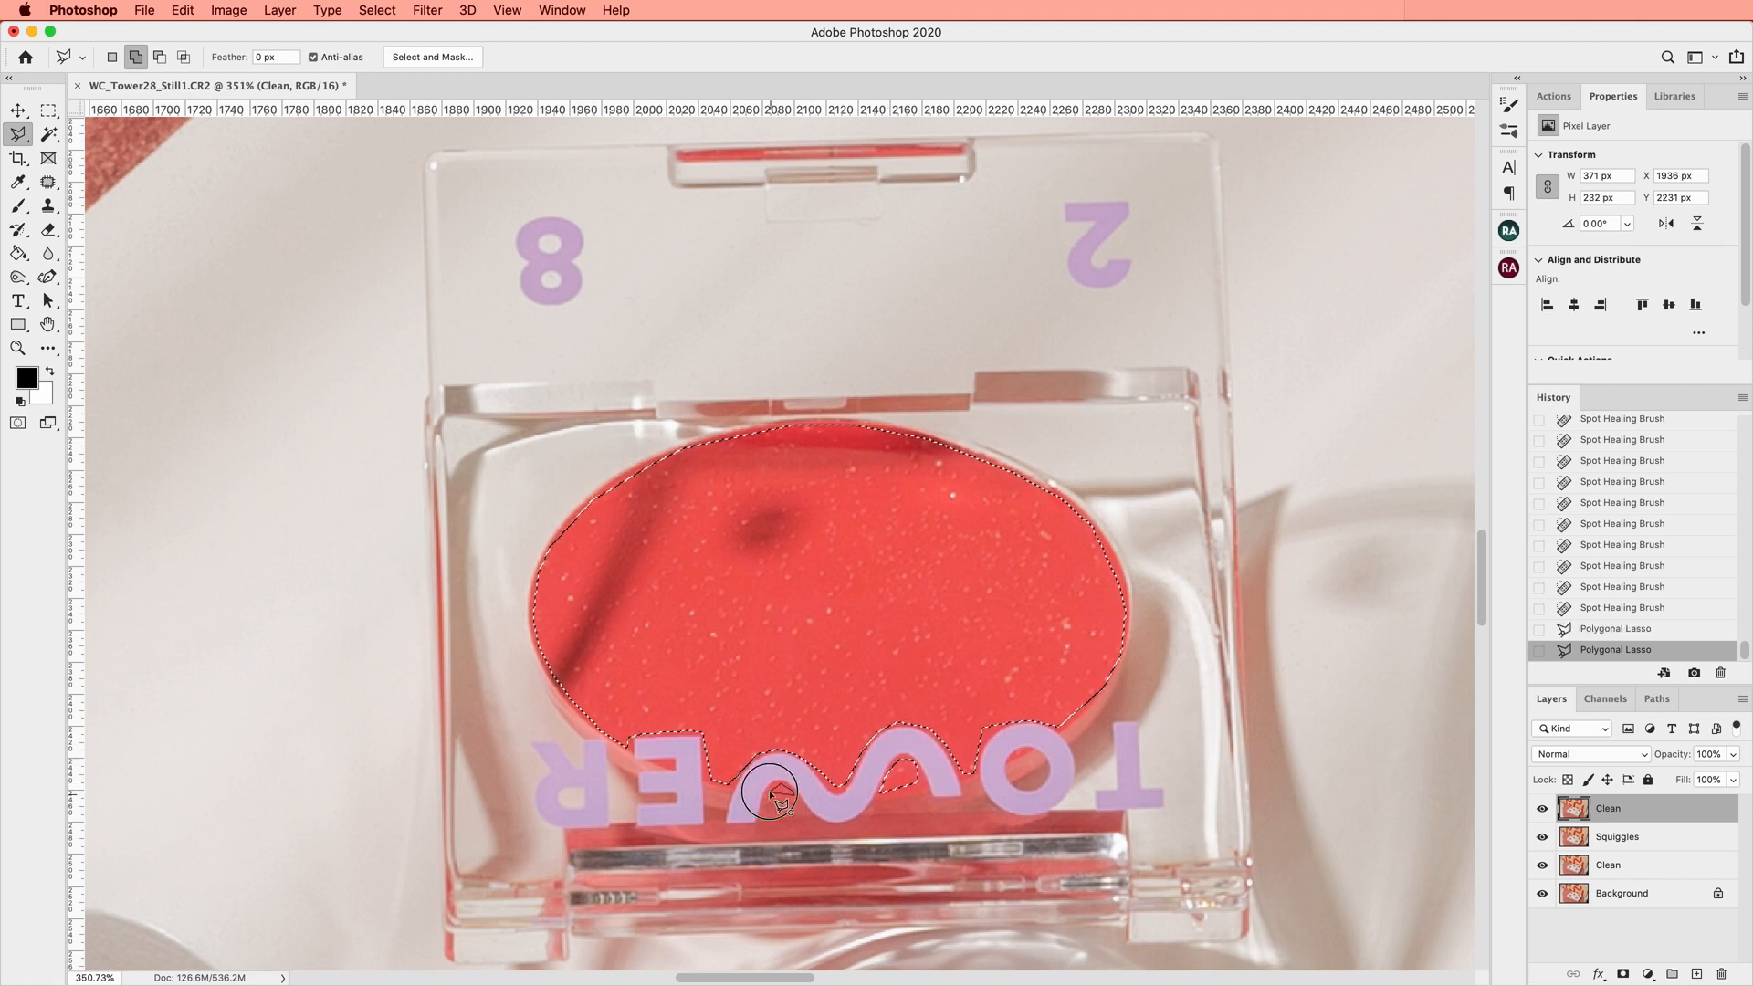
Apply Dust & Scratches to the selected red pan with radius 8 pixels and threshold 5, and deselect
left_click(427, 10)
mouse_move(538, 281)
left_click(795, 314)
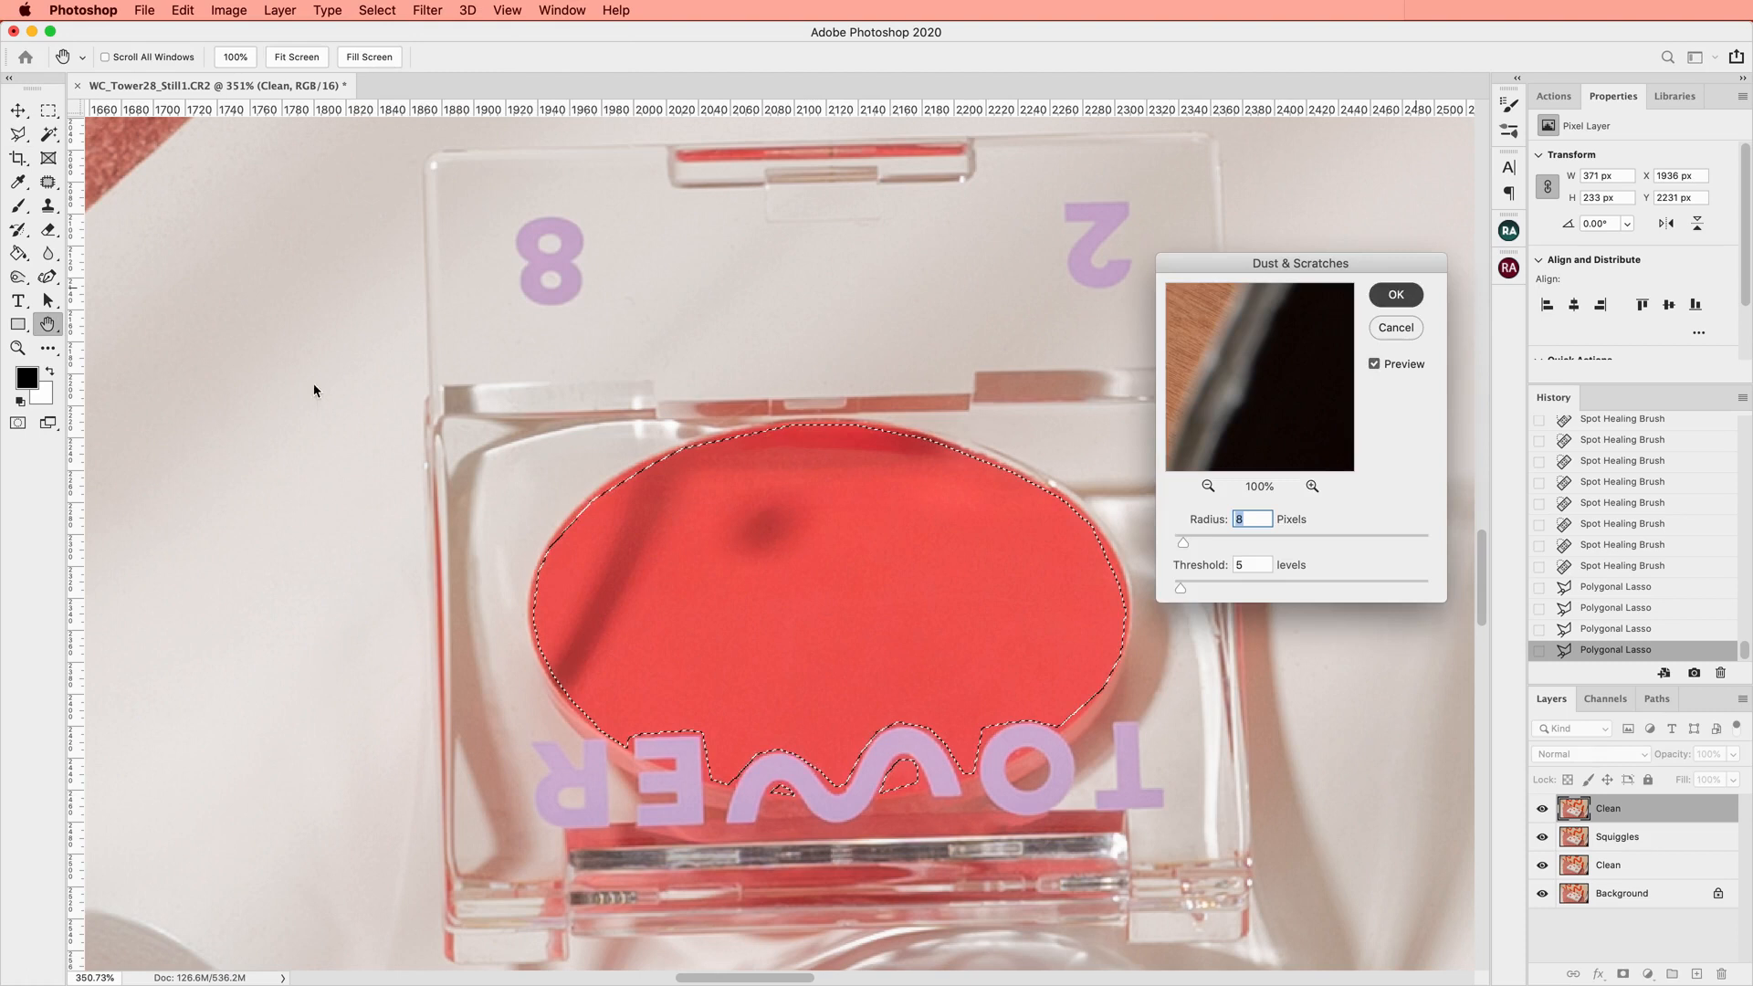
key("Return")
key("super+d")
Clean up a run of small leftover specks with the Spot Healing Brush
key("m")
left_click_drag(664, 564, 699, 498)
key("j")
left_click(730, 548)
left_click(775, 602)
left_click(821, 639)
left_click(858, 671)
left_click(895, 684)
left_click(931, 694)
left_click(950, 696)
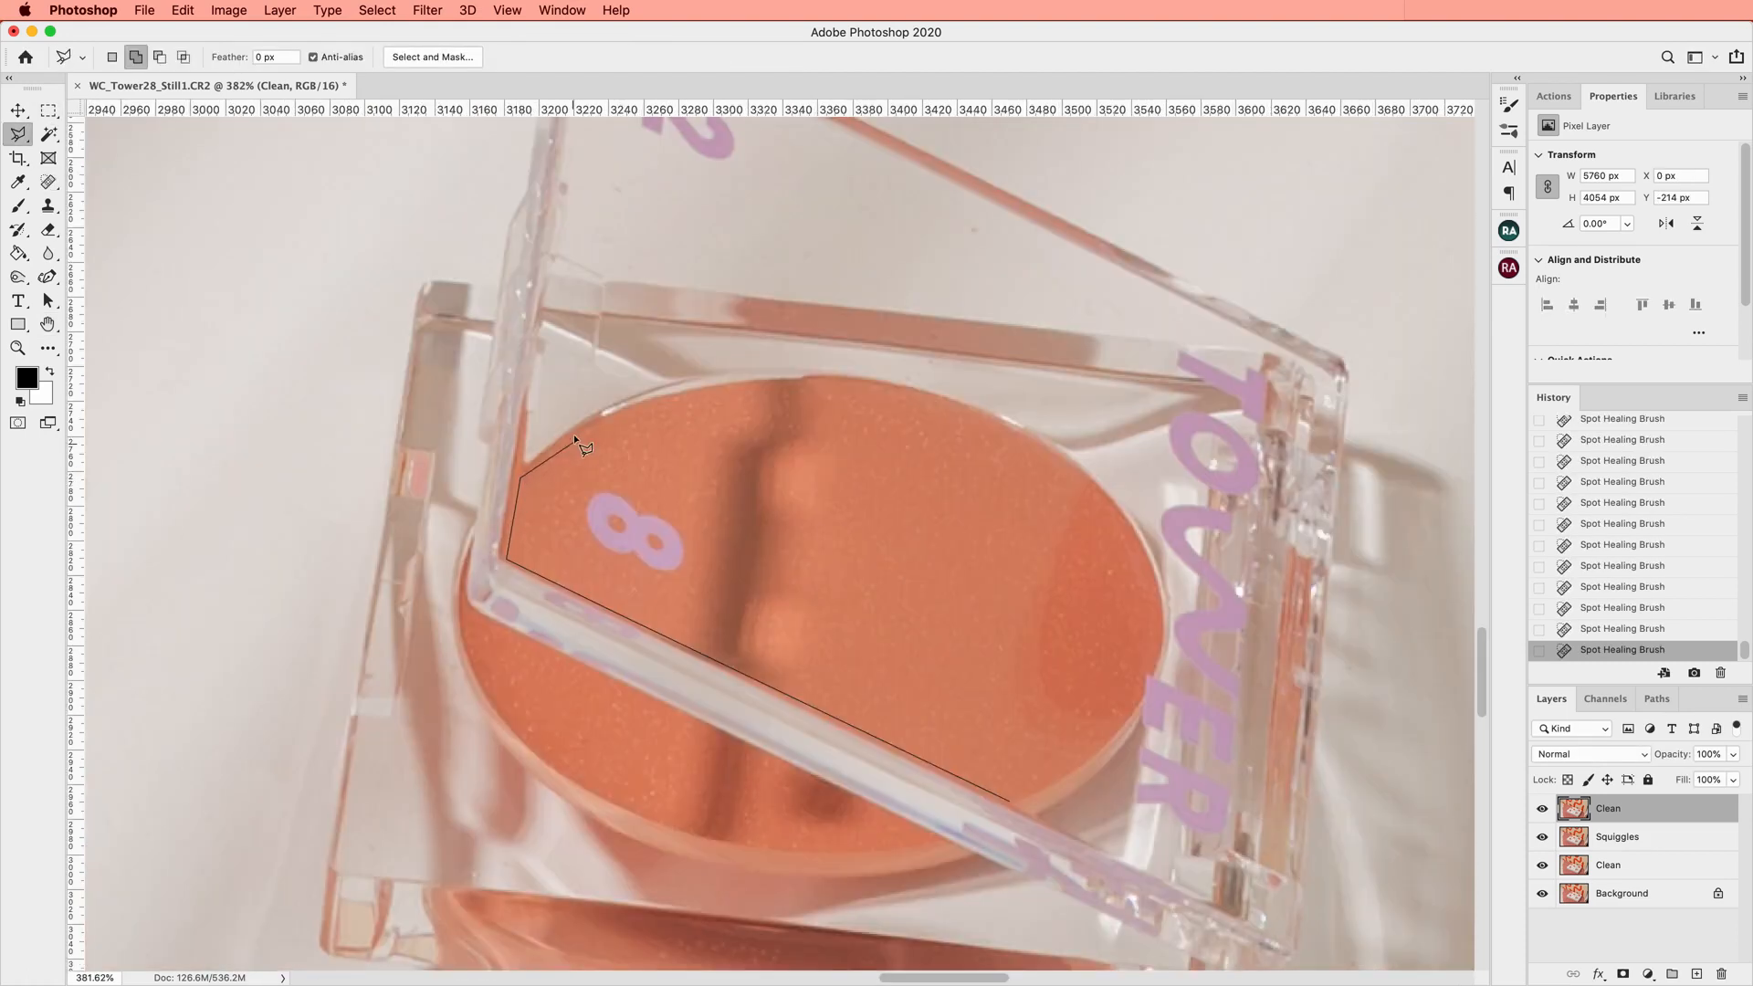
Outline the front peach compact's pan above the lid edge with the Polygonal Lasso, leaving out the printed 8
left_click(598, 421)
left_click(640, 428)
left_click(583, 500)
left_click(617, 557)
left_click(643, 561)
left_click(710, 431)
left_click(784, 388)
left_click(957, 410)
left_click(1008, 425)
left_click(1087, 475)
left_click(1136, 539)
left_click(1159, 601)
left_click(1160, 641)
left_click(1155, 668)
left_click(1143, 674)
left_click(1141, 700)
left_click(1087, 756)
left_click(1010, 801)
left_click(585, 492)
left_click(609, 490)
left_click(640, 509)
left_click(1012, 451)
left_click(998, 422)
left_click(873, 384)
left_click(808, 382)
left_click(710, 390)
left_click(656, 402)
left_click(574, 436)
left_click(585, 492)
Add the lower crescent of the front peach pan, below the lid edge, to the selection
scroll(576, 618, "down", 3)
scroll(576, 618, "left", 5)
left_click(627, 480)
left_click(629, 523)
left_click(647, 566)
left_click(688, 620)
left_click(734, 655)
left_click(818, 698)
left_click(873, 714)
left_click(1001, 732)
left_click(1100, 720)
left_click(628, 482)
Reapply the last Dust & Scratches filter to the selected peach pan and deselect
left_click(427, 10)
left_click(470, 32)
key("super+d")
Compare the top Clean layer hidden and shown, and patch two marks with the Patch Tool, deselecting after each one
right_click(48, 182)
left_click(128, 213)
left_click(1542, 808)
left_click(1544, 810)
mouse_move(1263, 374)
left_mouse_down()
mouse_move(1275, 556)
mouse_move(1267, 383)
left_mouse_up()
left_click_drag(1255, 493, 1131, 488)
key("super+d")
mouse_move(1289, 411)
left_mouse_down()
mouse_move(1247, 621)
mouse_move(1304, 553)
left_mouse_up()
left_click_drag(1292, 485, 1168, 484)
key("super+d")
Patch two further marks close to the previous ones, deselecting after each patch
mouse_move(1313, 448)
left_mouse_down()
mouse_move(1285, 546)
mouse_move(1301, 564)
mouse_move(1315, 457)
left_mouse_up()
left_click_drag(1287, 489, 1141, 493)
key("super+d")
left_click_drag(1168, 363, 1262, 407)
left_click_drag(1228, 402, 1220, 547)
key("super+d")
Patch the remaining small blemishes at a closer view with the Patch Tool and clear the selection
left_click(1107, 590)
left_click(1040, 344)
scroll(791, 614, "up", 3)
mouse_move(754, 548)
left_mouse_down()
mouse_move(811, 646)
mouse_move(876, 602)
left_mouse_up()
mouse_move(856, 616)
left_mouse_down()
mouse_move(637, 511)
mouse_move(889, 646)
mouse_move(882, 625)
left_mouse_up()
left_click(876, 549)
left_click_drag(858, 628, 901, 474)
left_click(758, 600)
mouse_move(757, 600)
left_mouse_down()
mouse_move(868, 626)
mouse_move(587, 508)
left_mouse_up()
key("super+d")
mouse_move(803, 576)
left_mouse_down()
mouse_move(850, 612)
mouse_move(817, 591)
left_mouse_up()
key("super+d")
Examine the compacts and the full still life, ending on the edges of the red squiggles across the wall
scroll(798, 703, "down", 4)
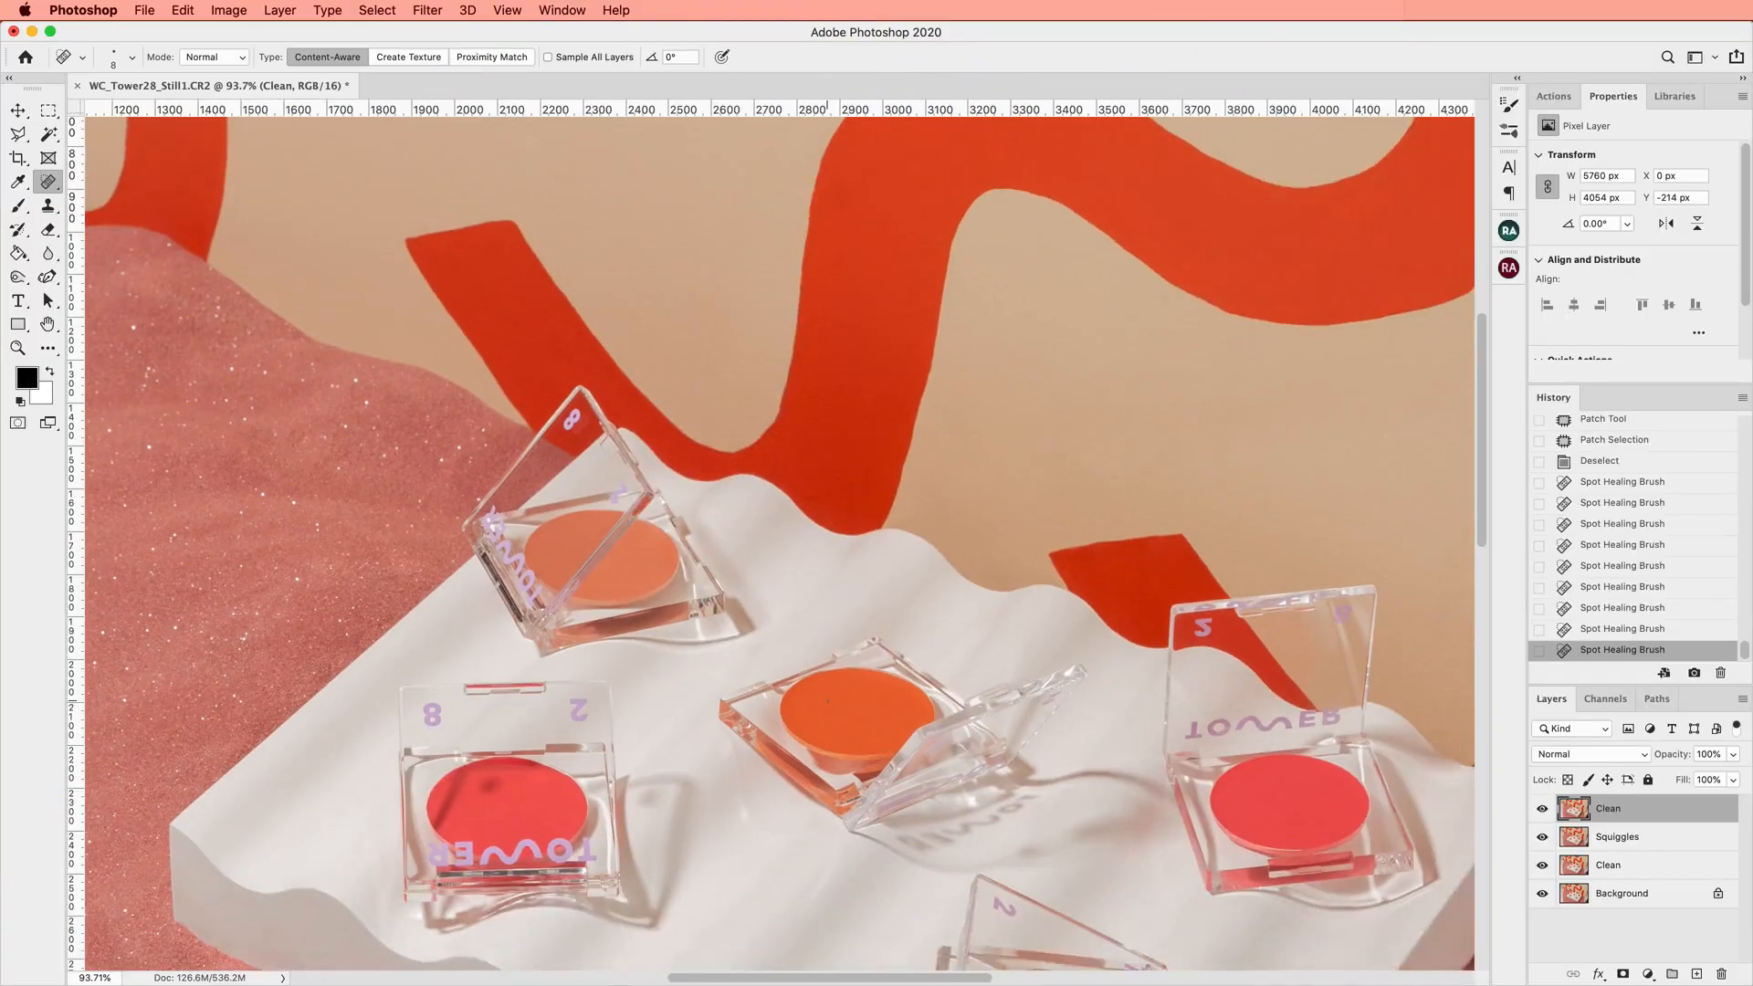
scroll(827, 700, "down", 3)
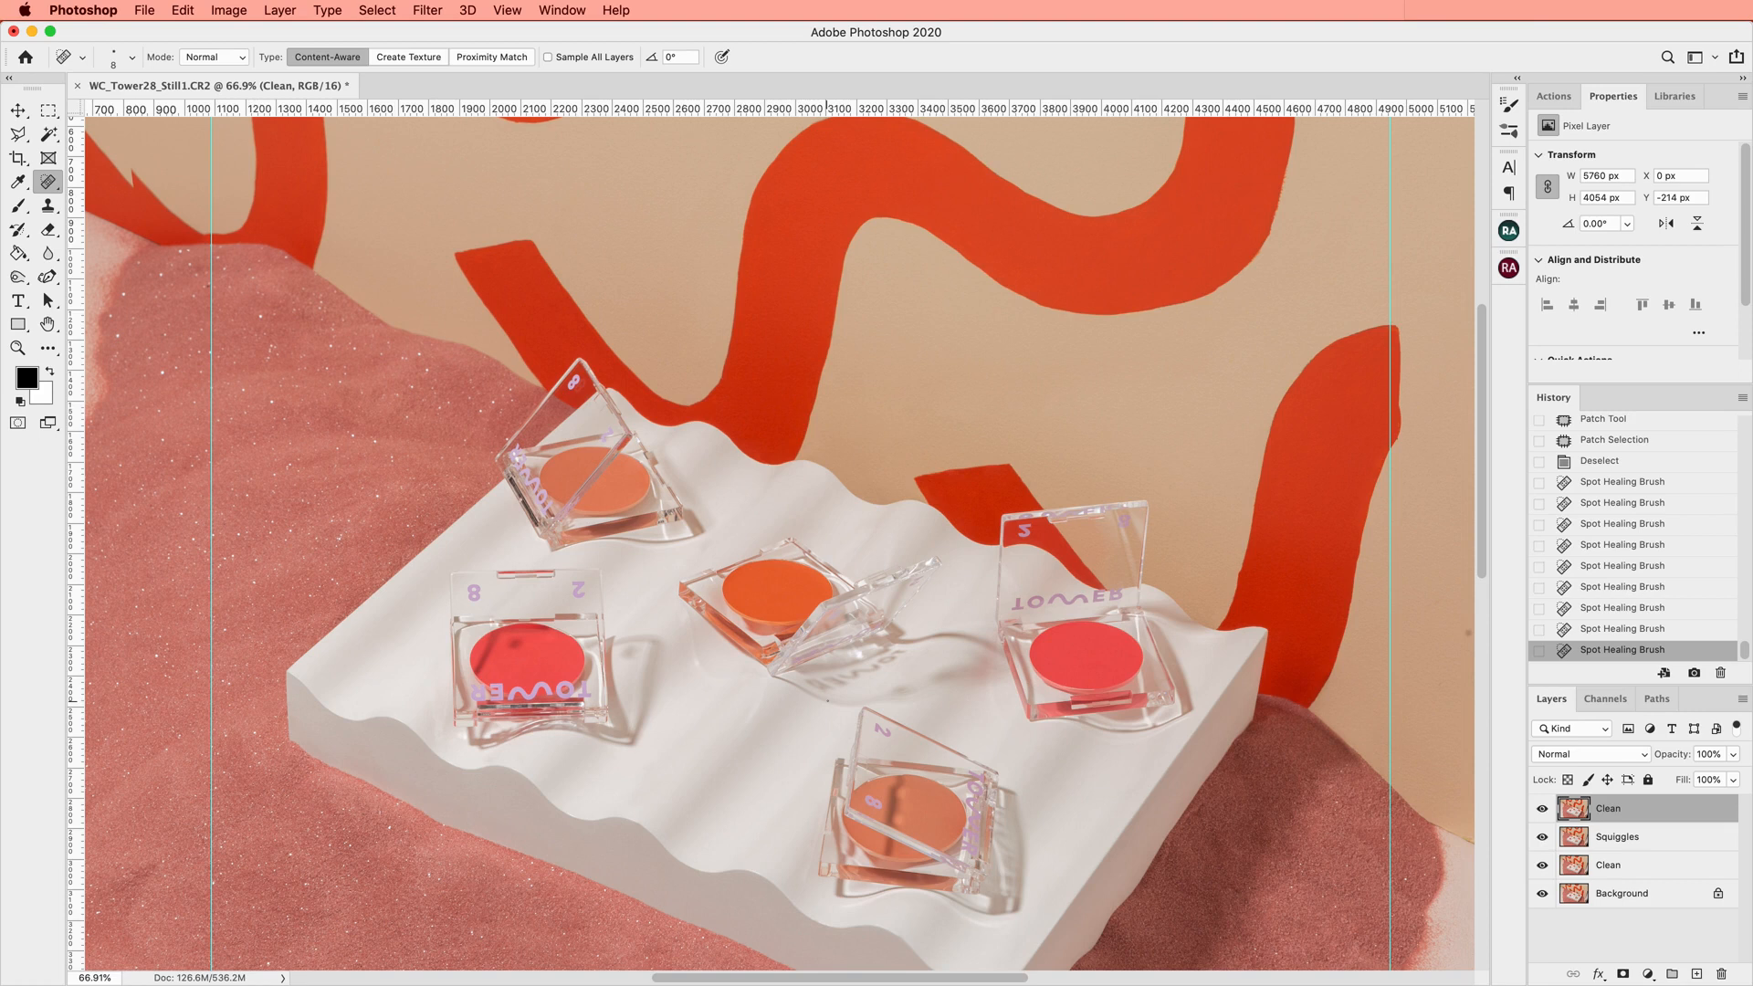
scroll(1468, 632, "up", 10)
scroll(1096, 593, "left", 10)
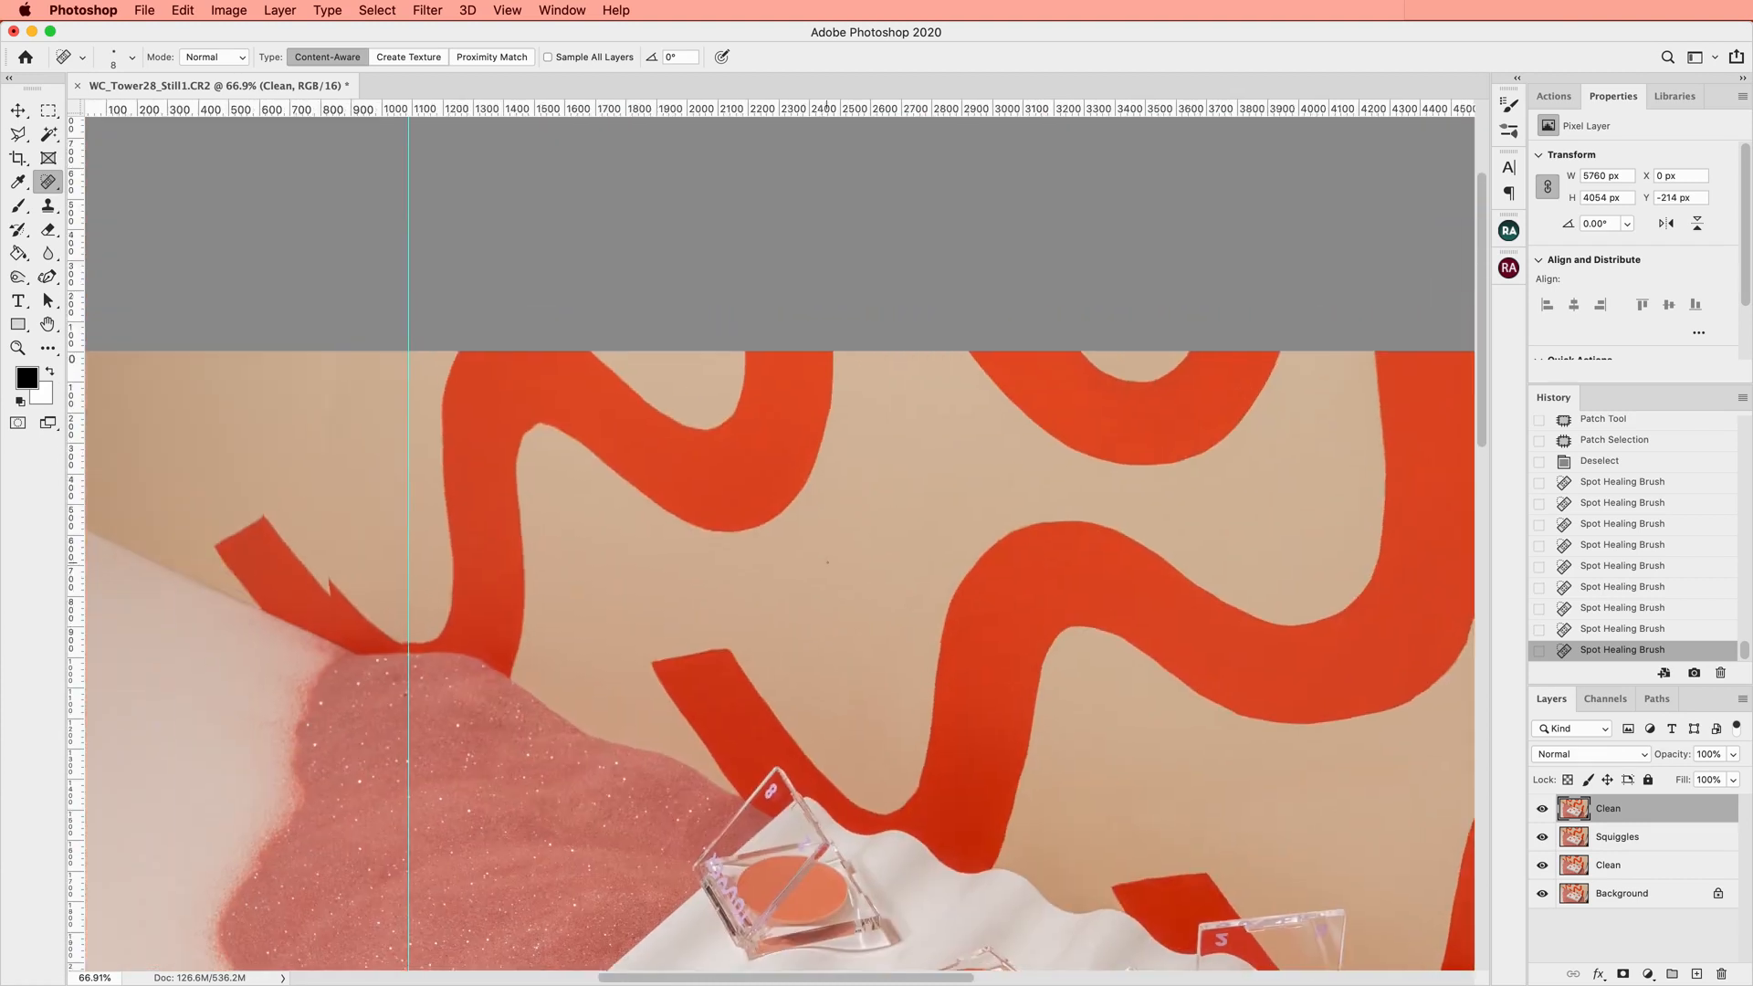
scroll(827, 562, "up", 3)
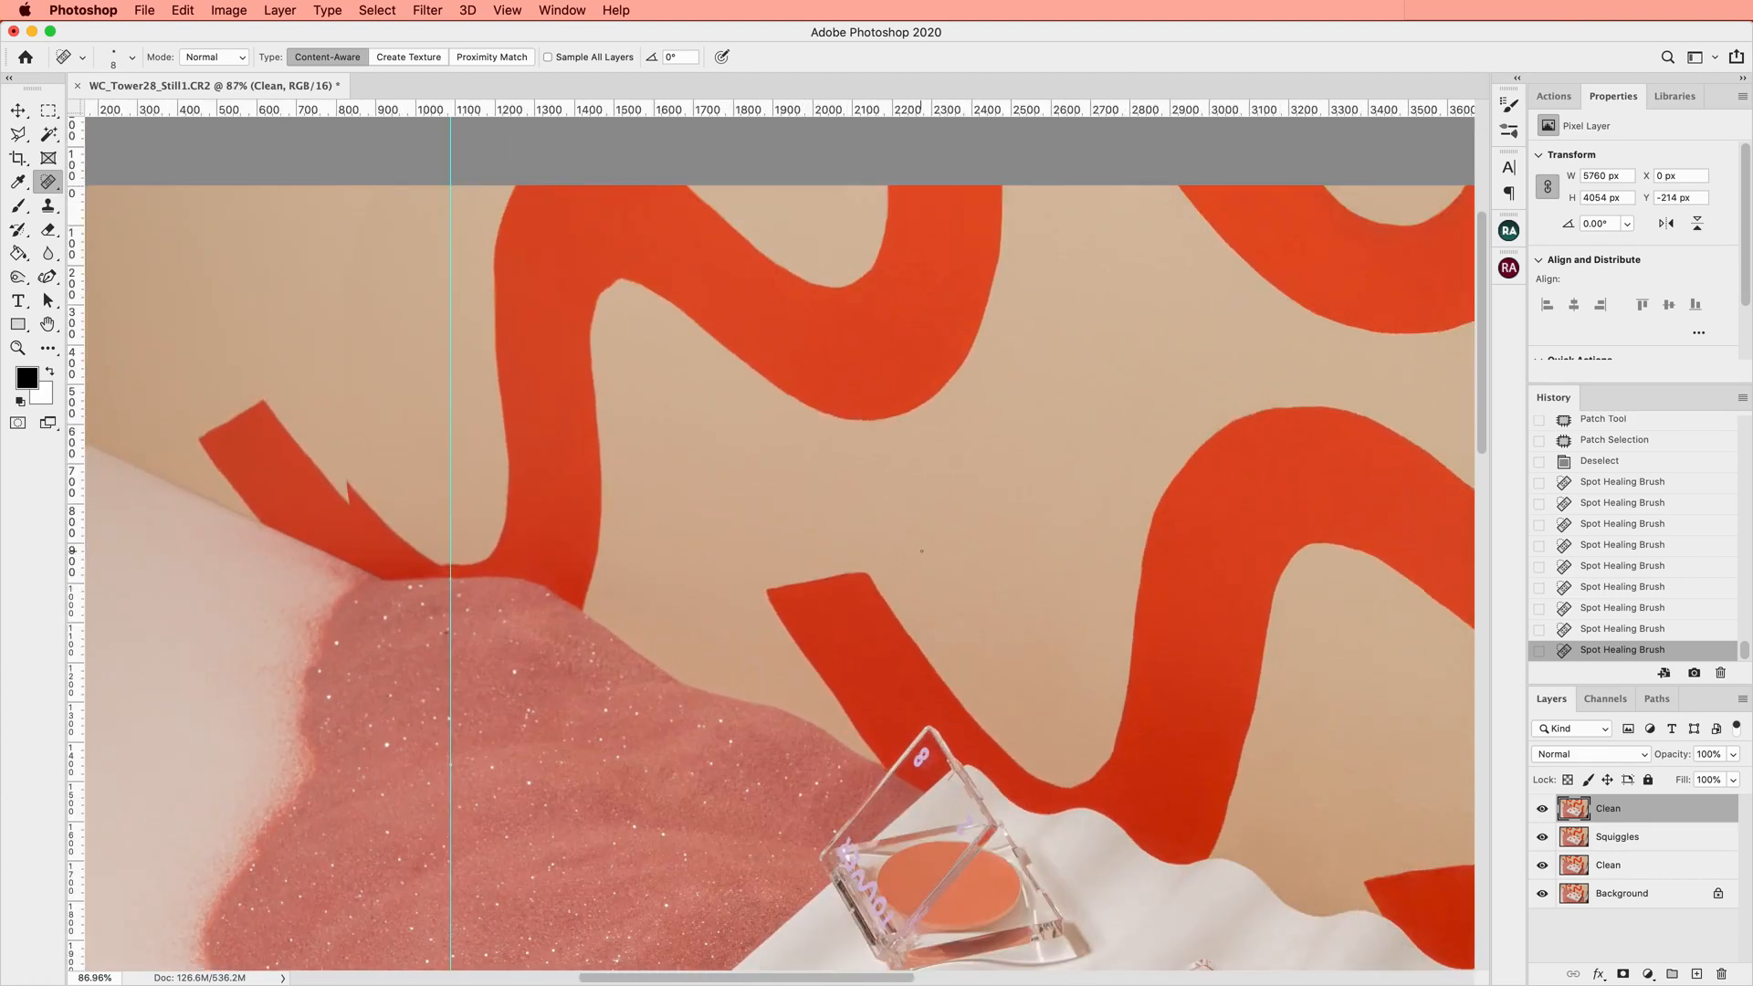
scroll(752, 191, "right", 10)
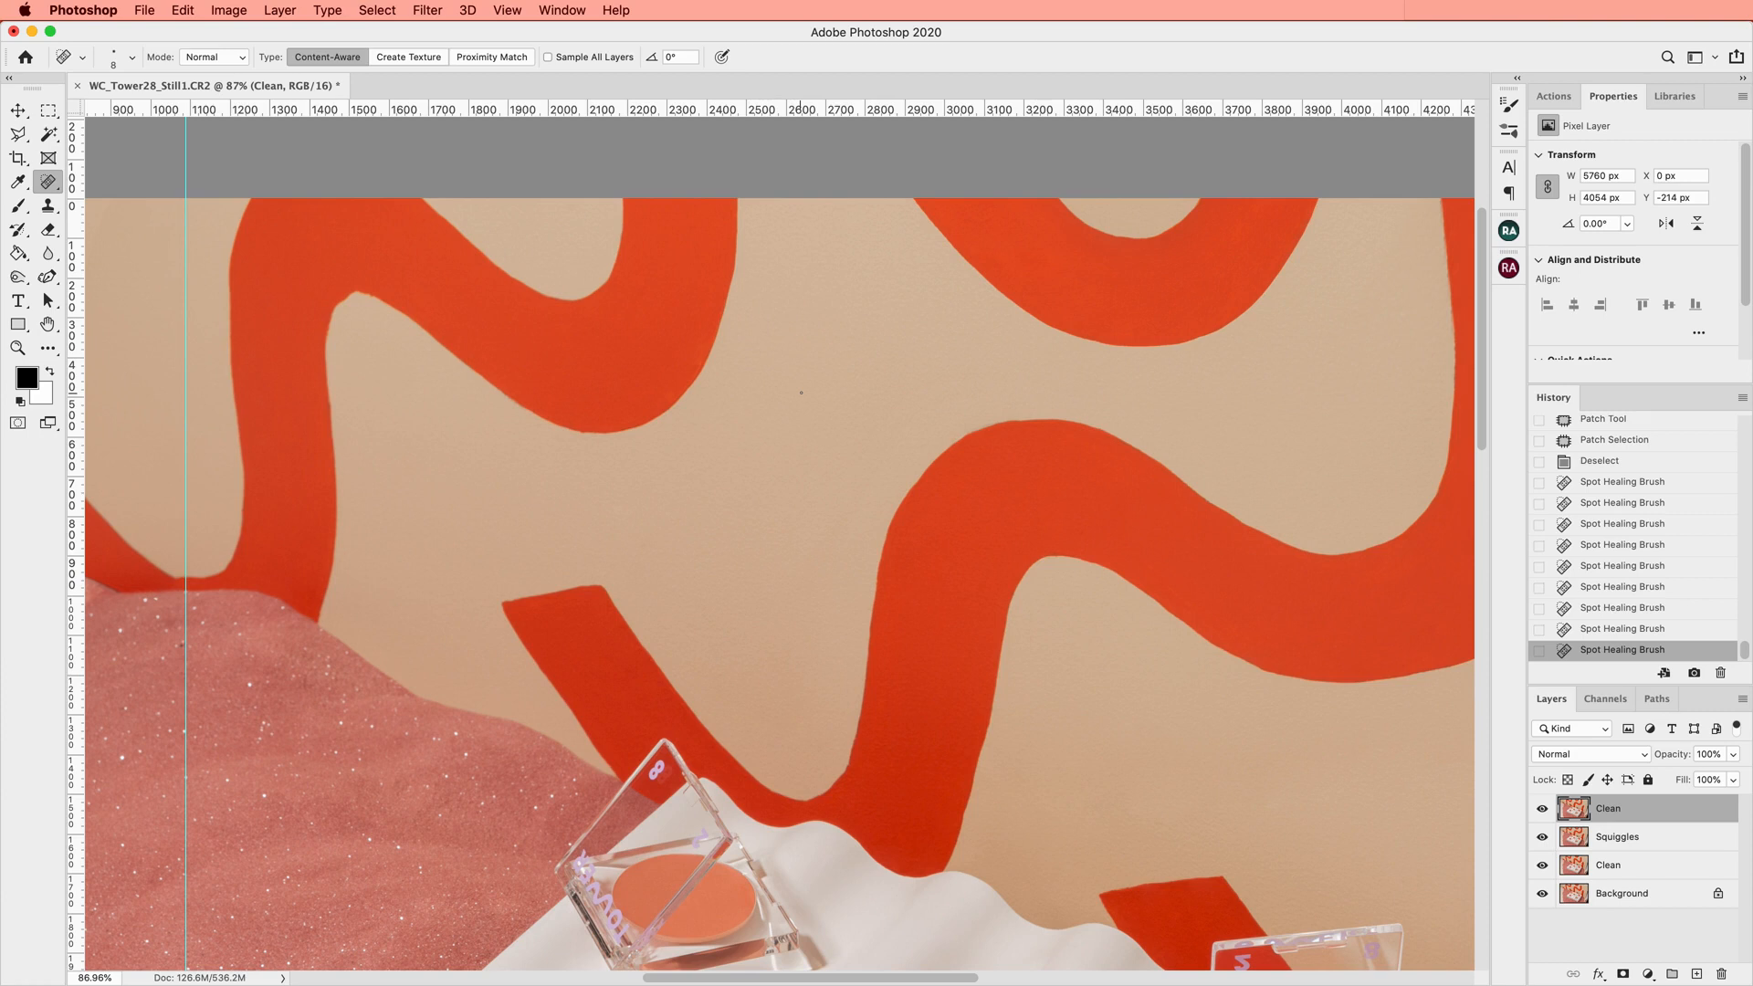
scroll(801, 393, "up", 5)
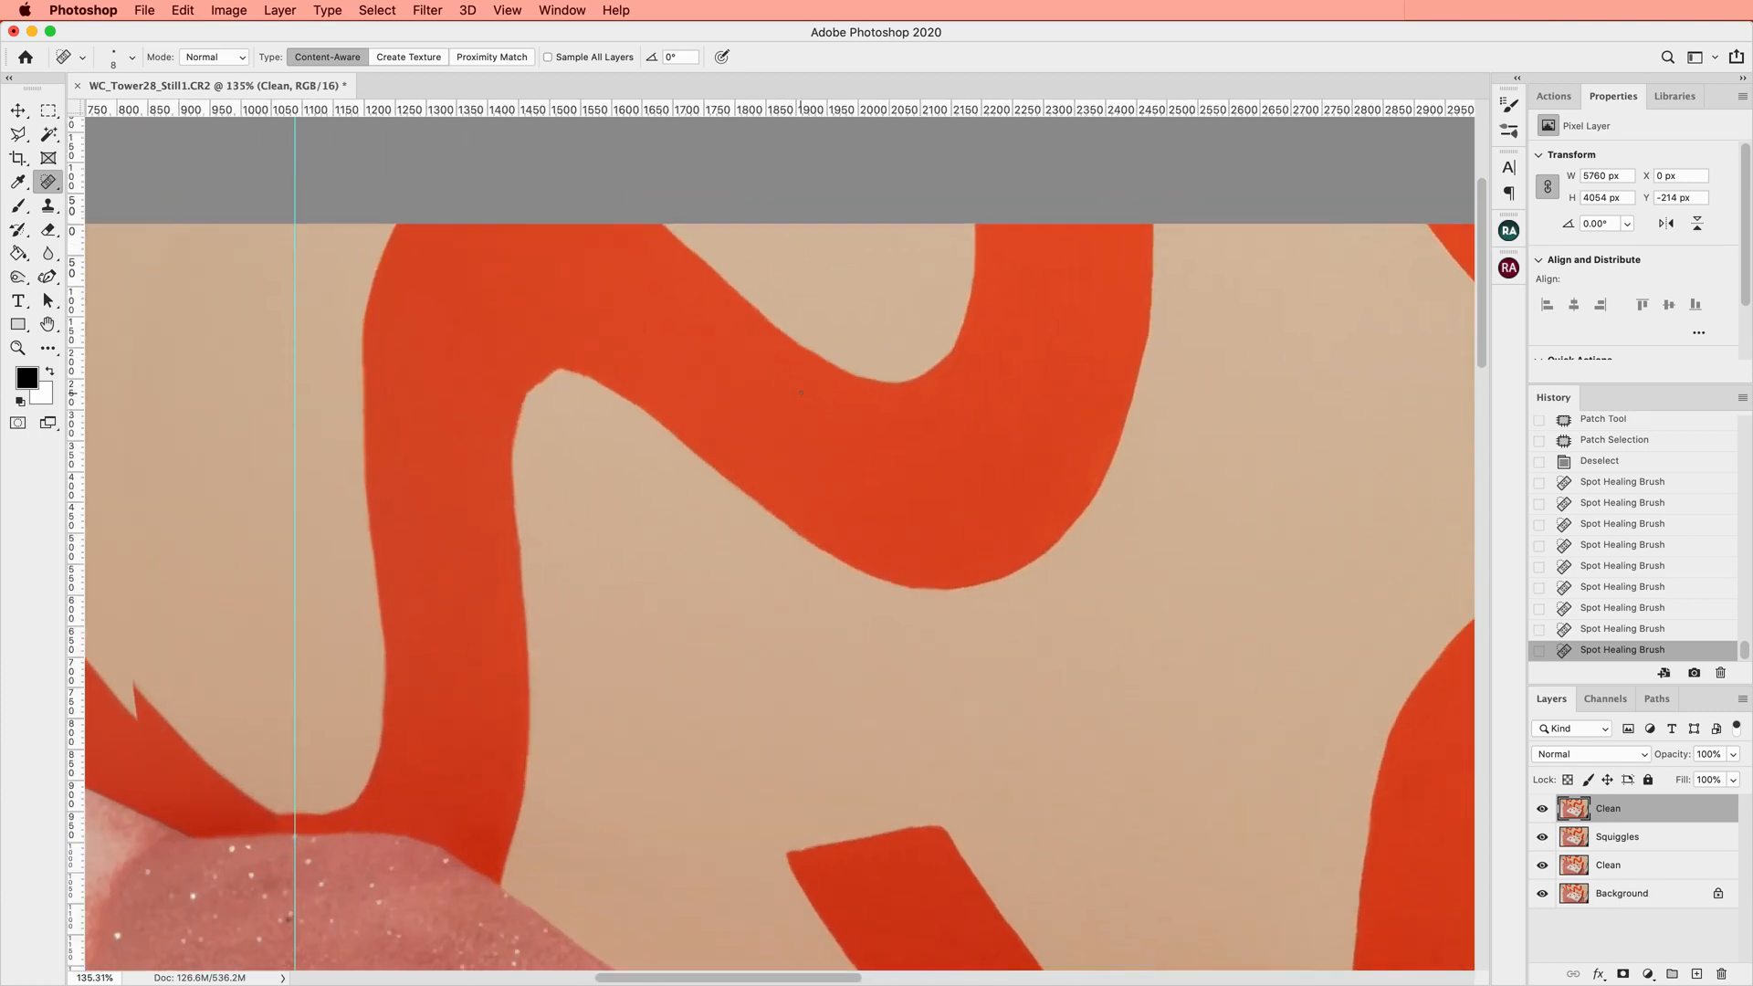
Begin a Curvature Pen path along the inner edge of the leftmost squiggle, from its bottom bend up the vertical stretch
left_click(50, 278)
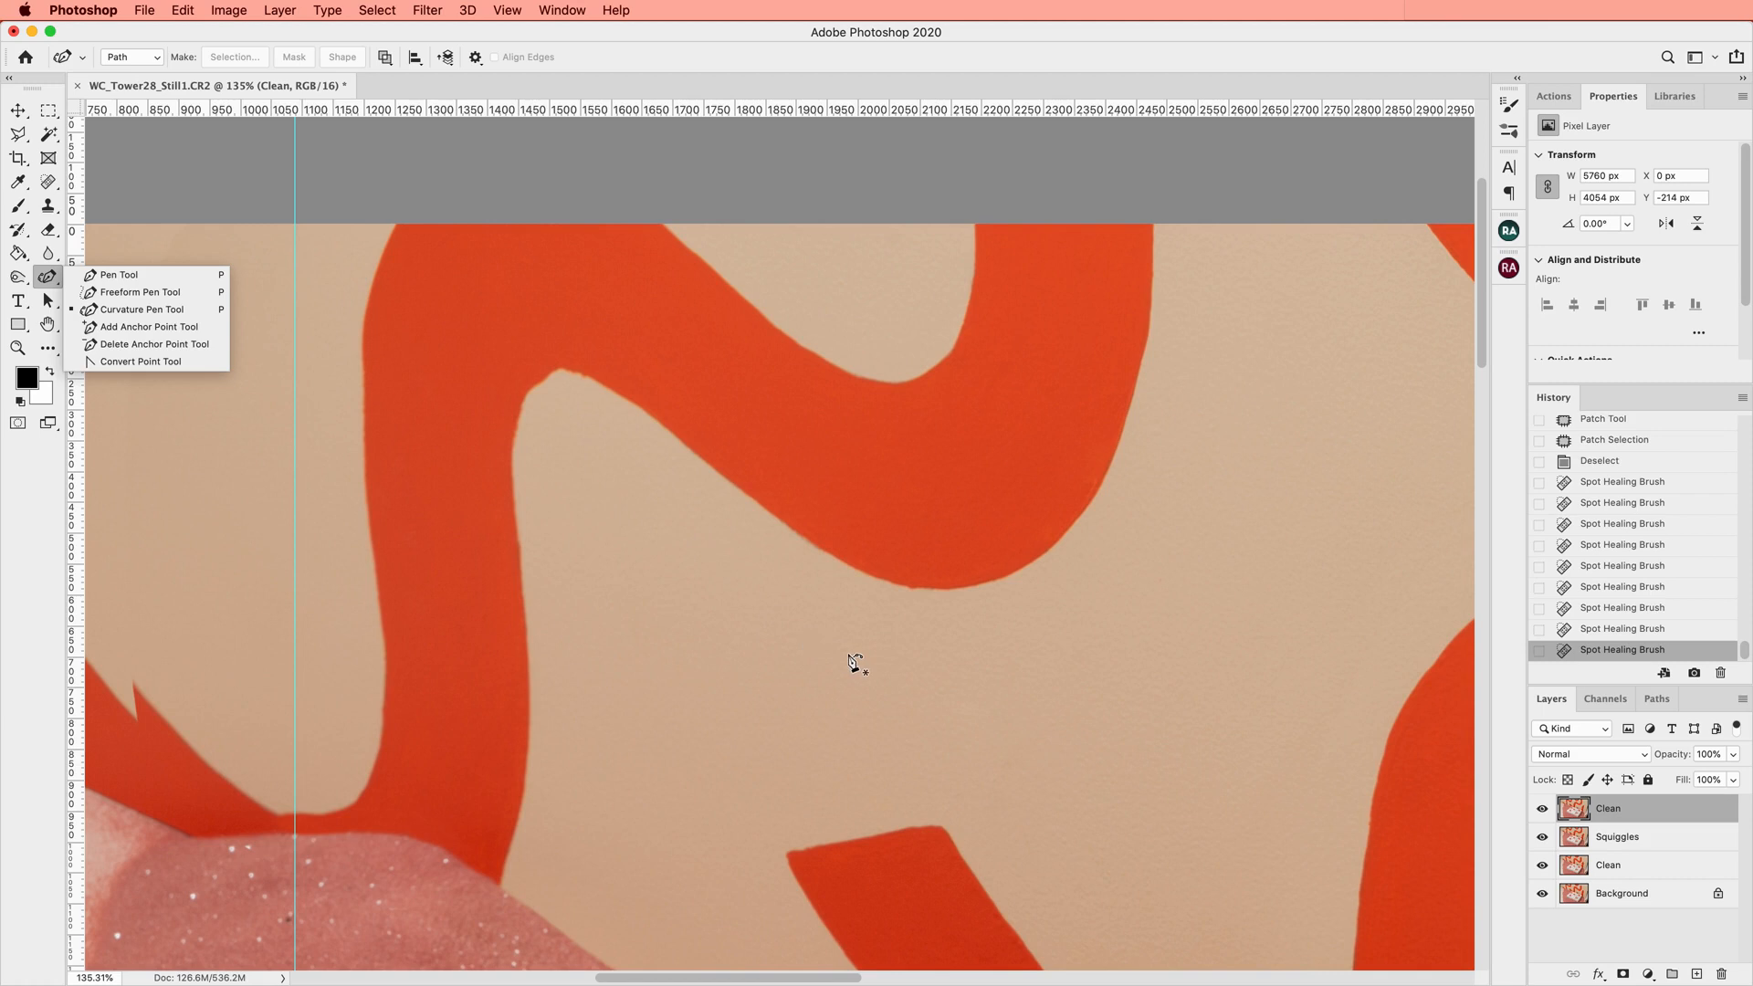
left_click(141, 310)
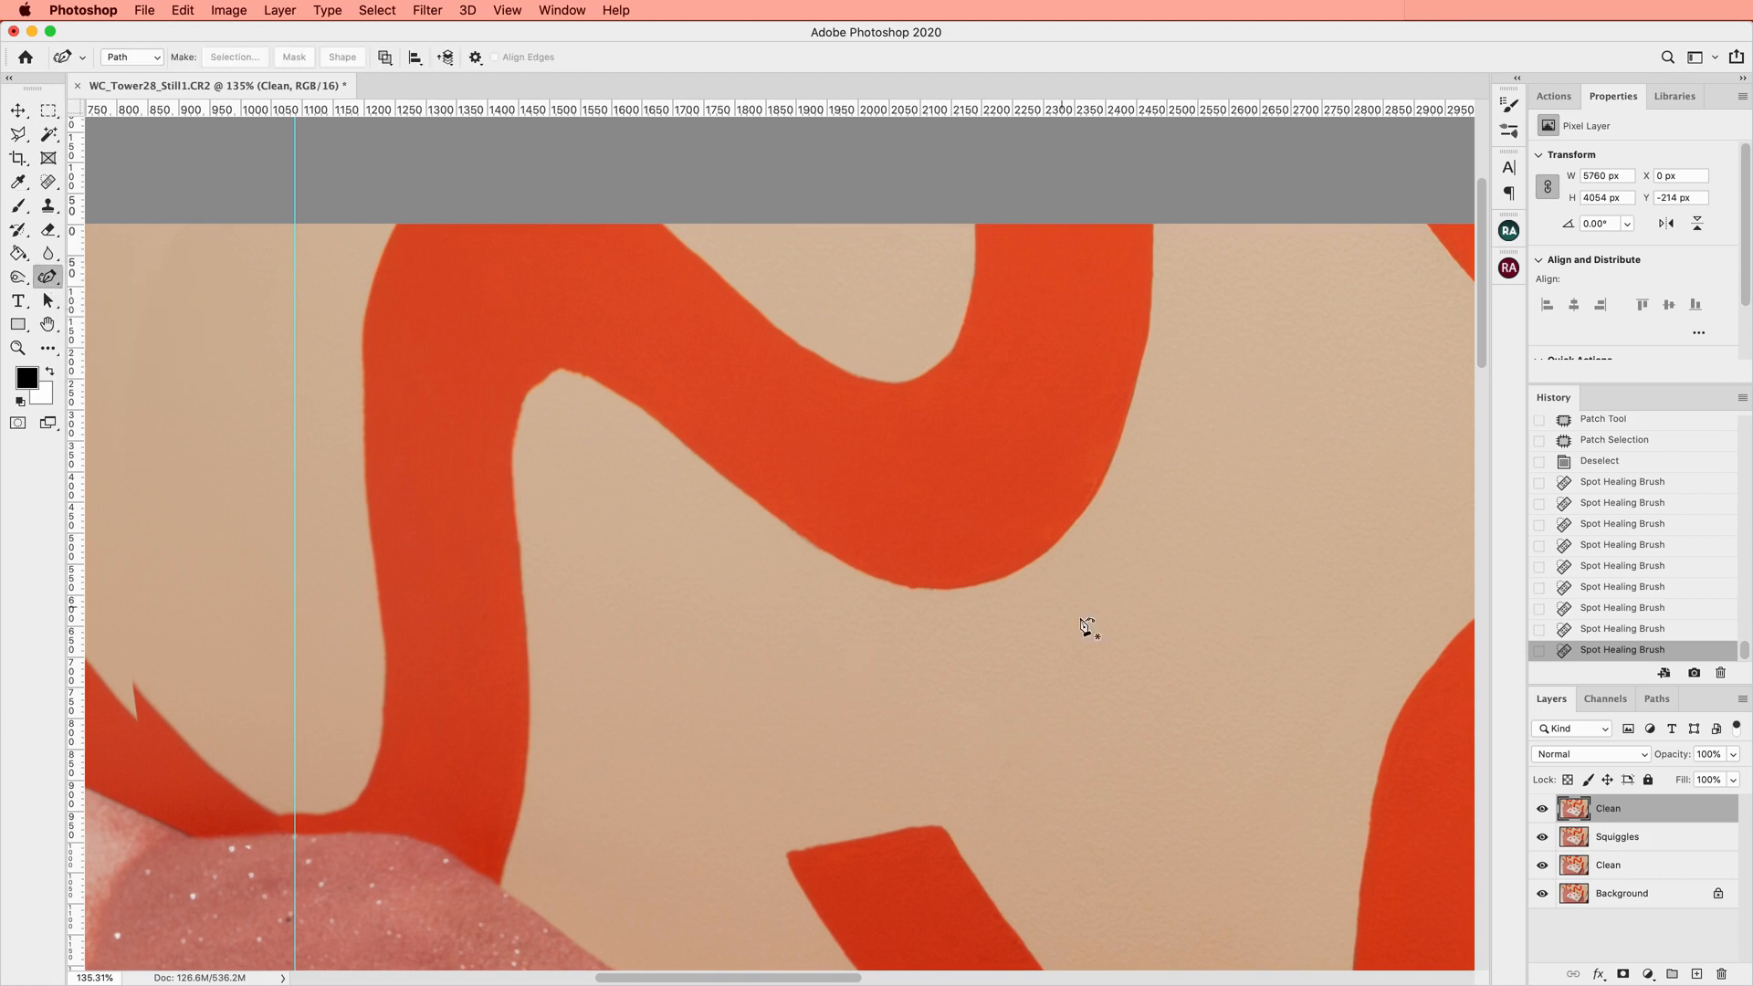
scroll(1084, 628, "up", 2)
scroll(1061, 650, "left", 4)
scroll(1144, 589, "up", 1)
left_click(589, 744)
left_click(667, 752)
left_click(719, 732)
left_click(747, 653)
left_click(746, 520)
left_click(725, 342)
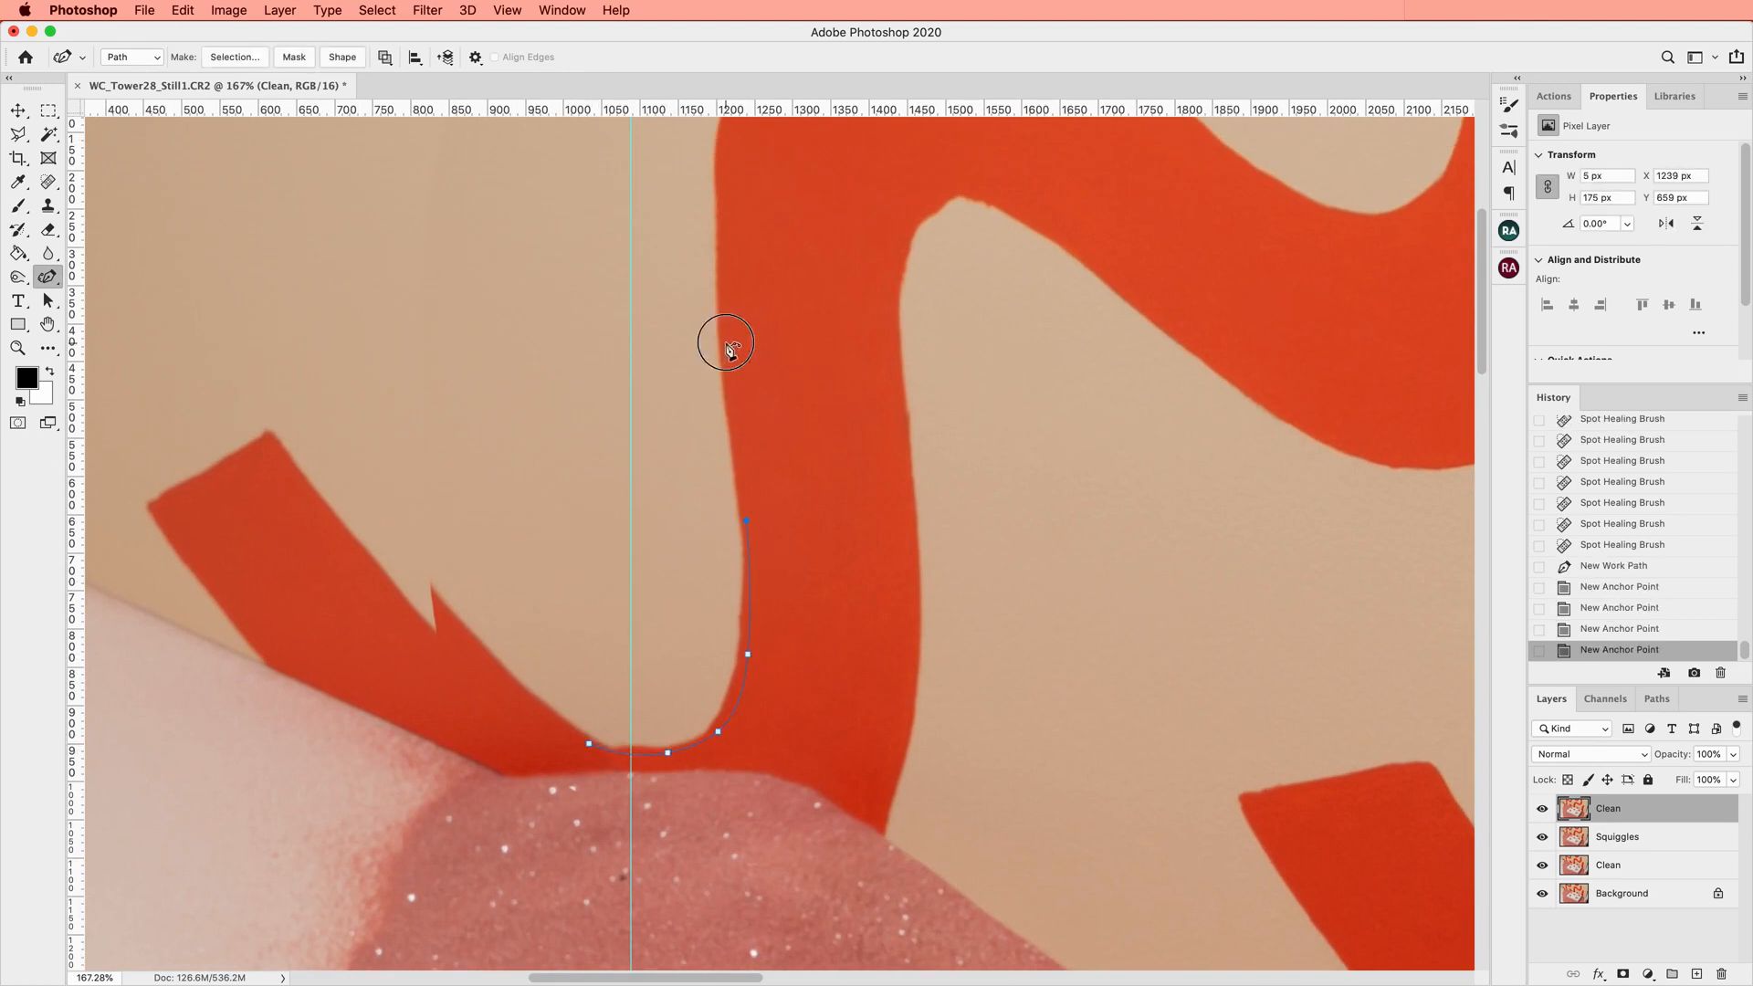
Extend the path up the squiggle's edge past the canvas top and finish it there with a corner point
scroll(724, 340, "up", 4)
left_click(721, 331)
left_click(739, 231)
left_click_drag(783, 172, 777, 142)
double_click(777, 142)
Bring the path back down through the wall beside the squiggle, close it at the bottom bend, and convert it to a selection
left_click(740, 143)
left_click(714, 192)
left_click(690, 261)
left_click(686, 395)
left_click(690, 526)
left_click(609, 878)
double_click(559, 850)
left_click(589, 895)
right_click(588, 895)
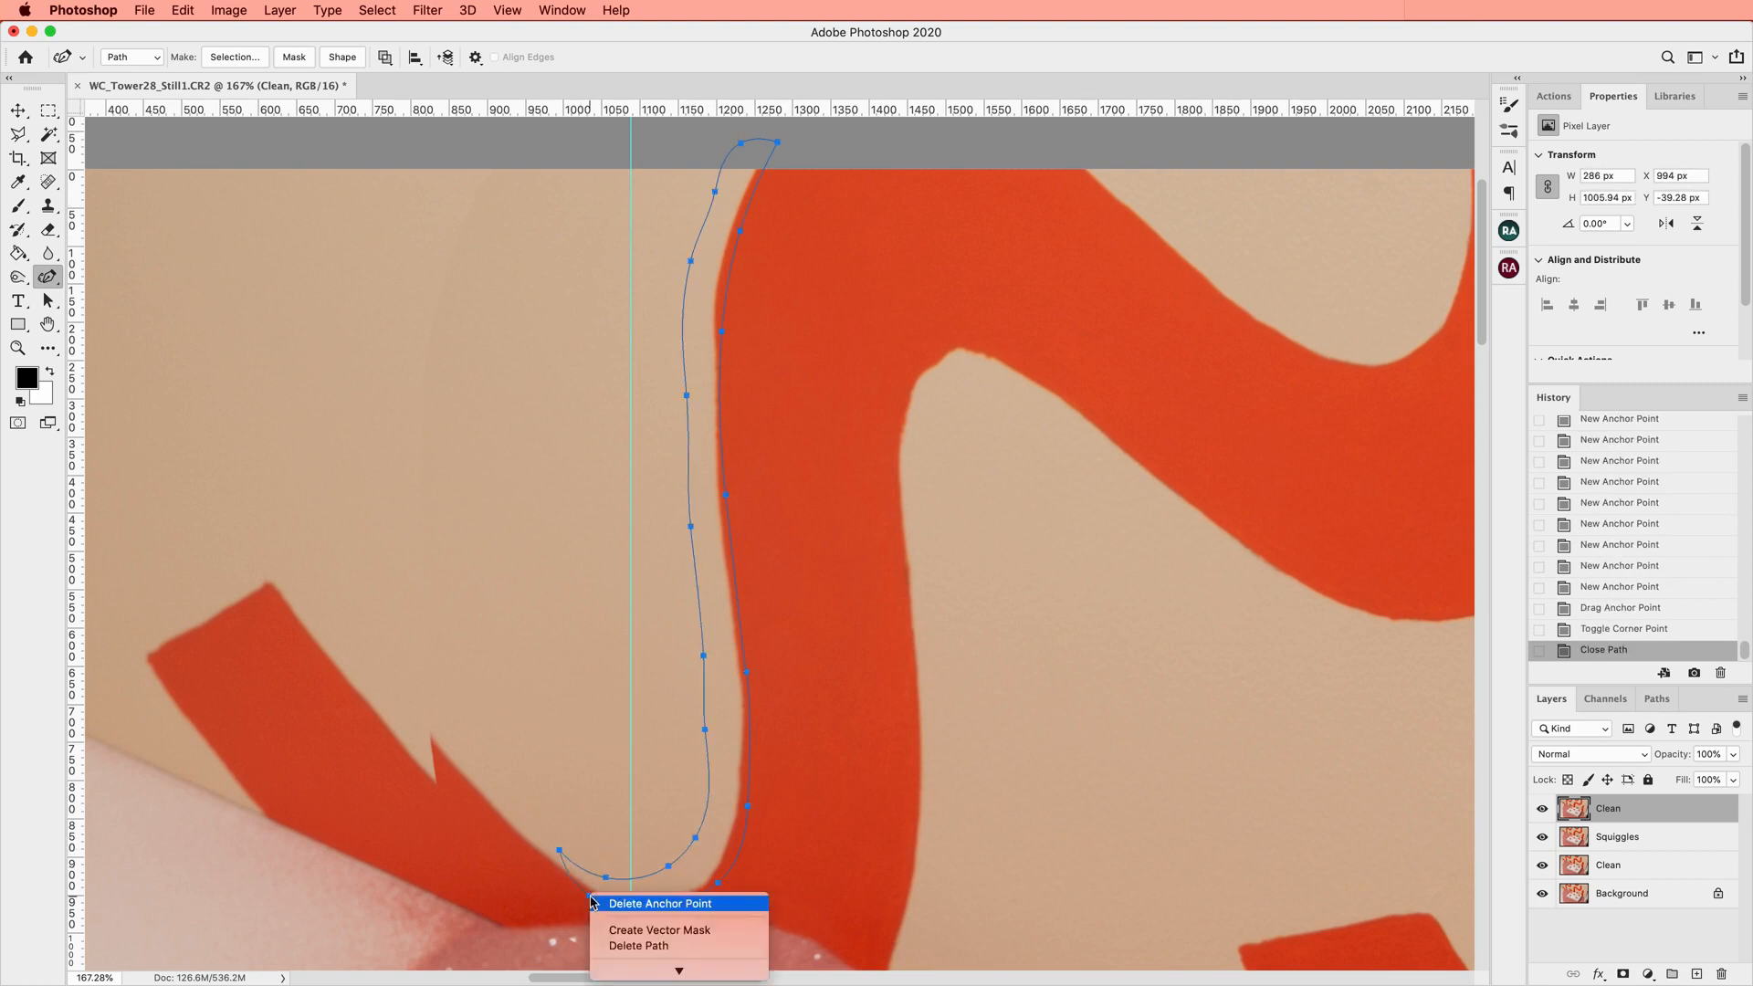
left_click(707, 952)
key("Return")
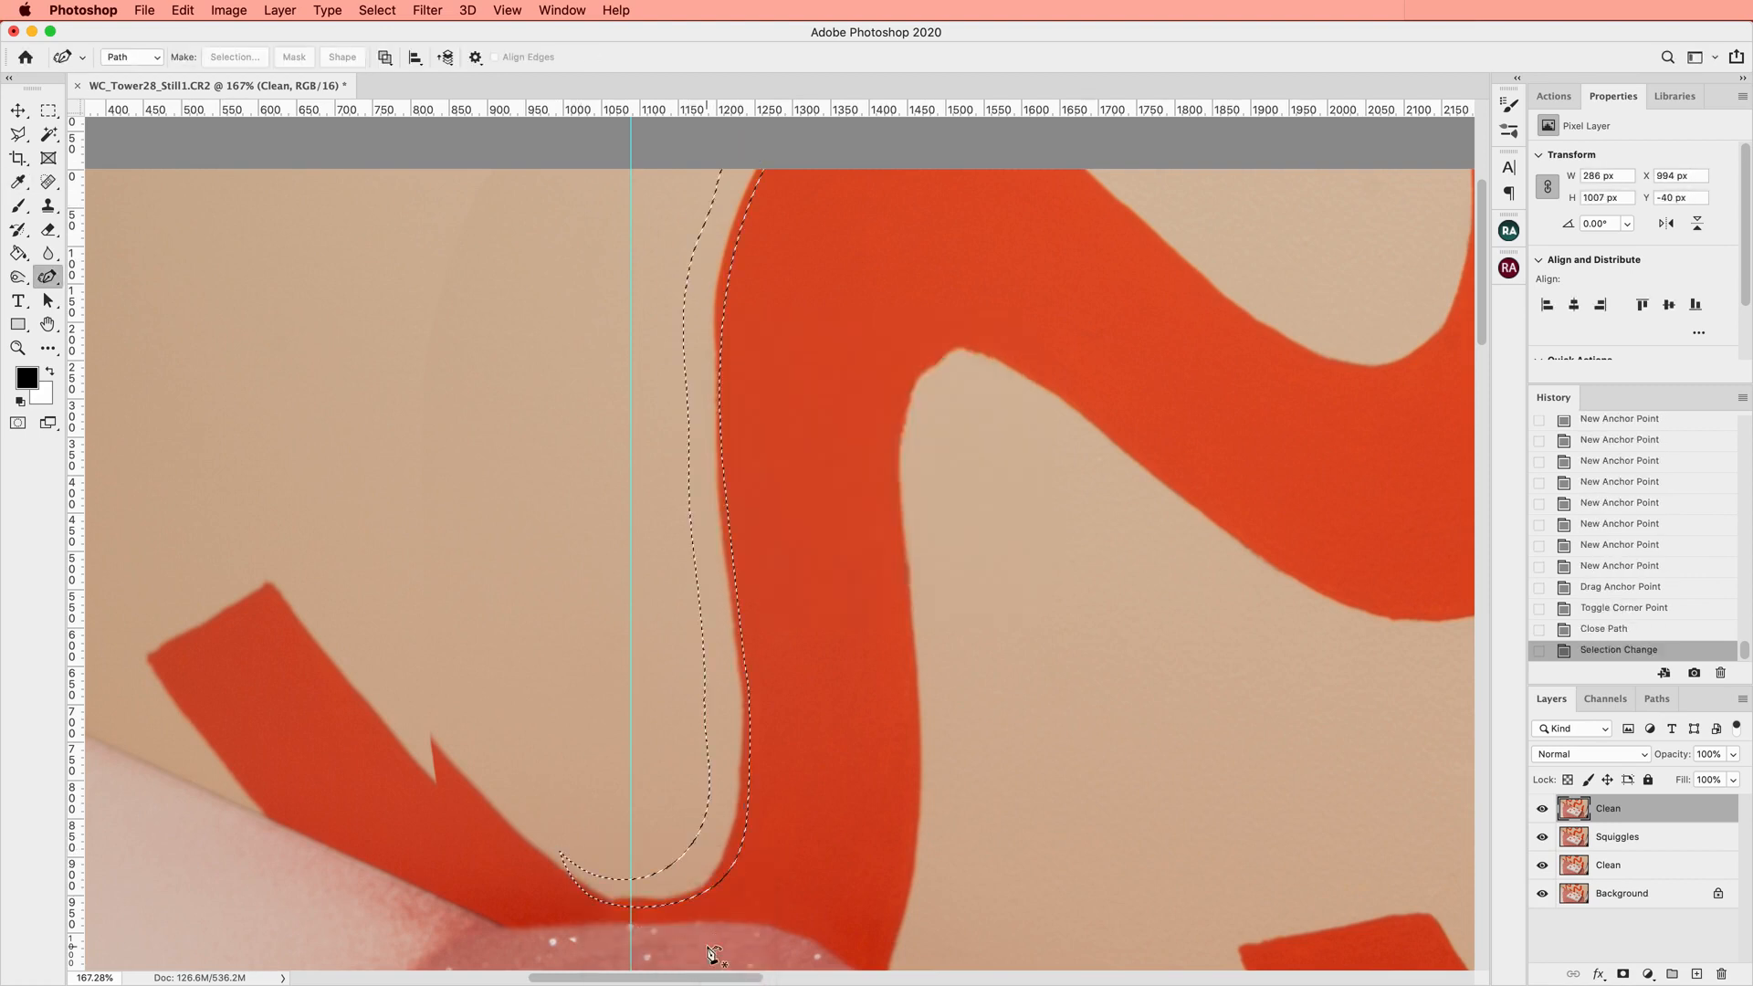
Enlarge the Clone Stamp brush and start cloning clean wall over the squiggle's rough edge at the selection's upper end
key("s")
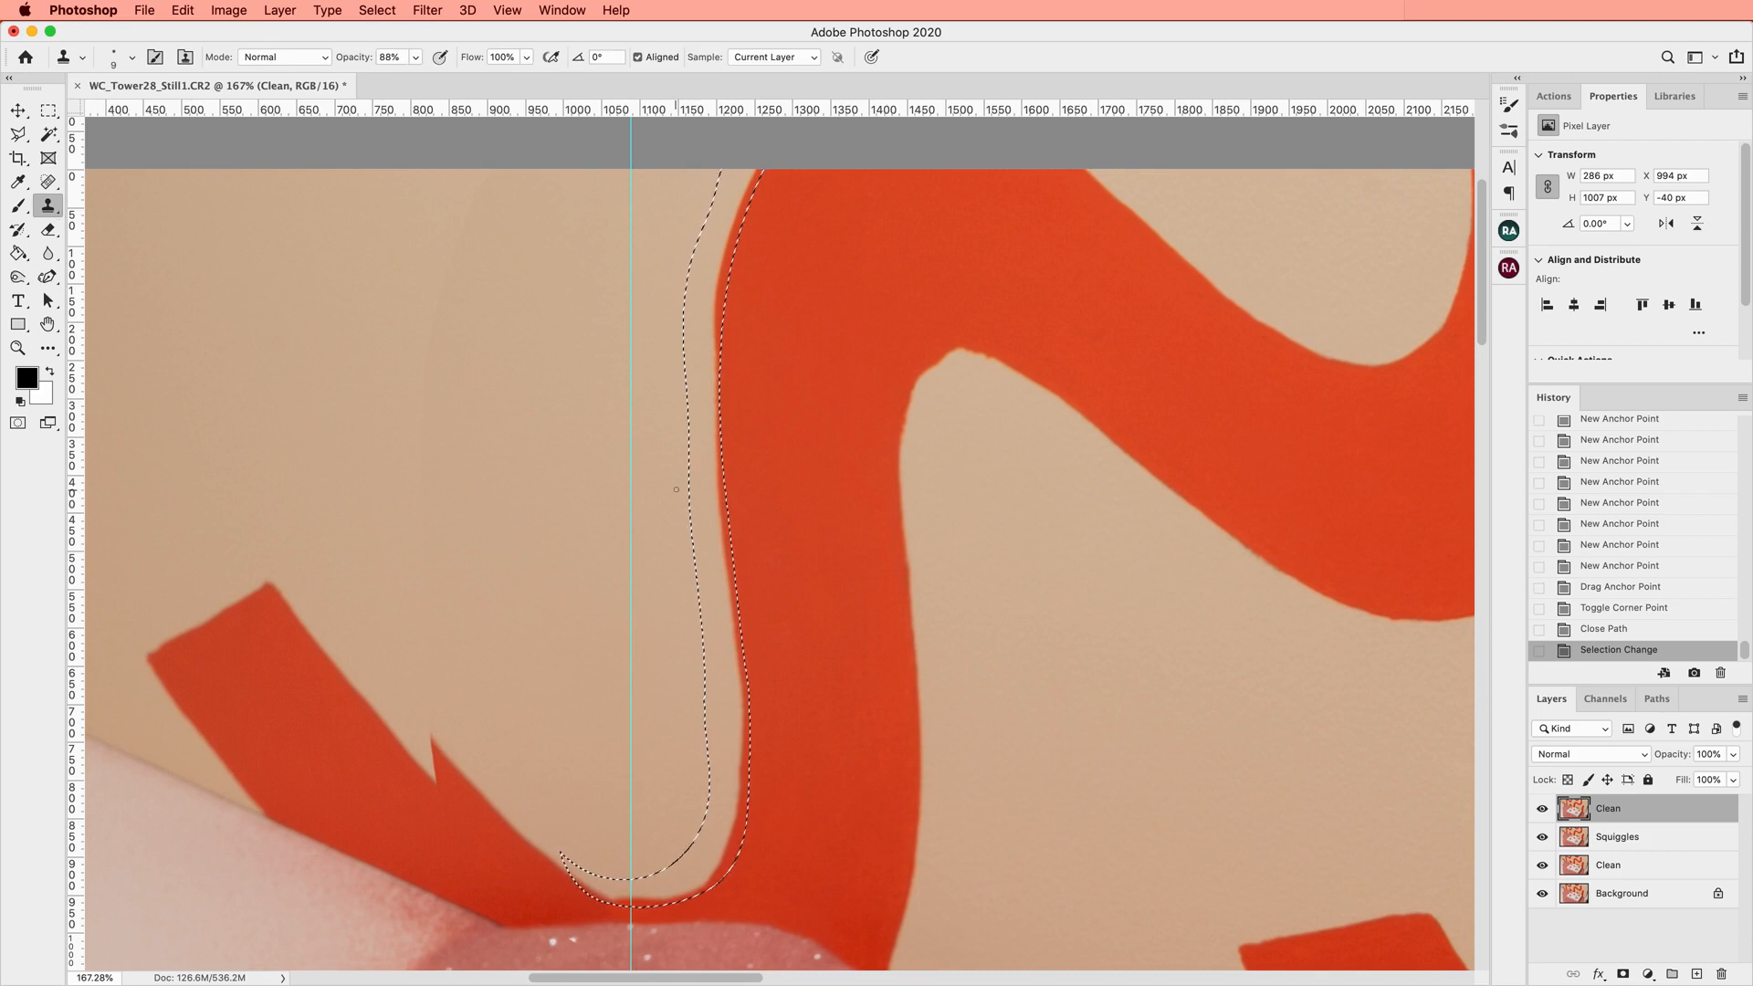
key("bracketright")
key("bracketright")
key("bracketright")
key("bracketright")
key("bracketright")
key("bracketright")
left_click(669, 170, "alt")
left_click(705, 206)
Clone more wall texture along the upper stretch of the selected edge, resampling from the nearby wall
left_click(633, 194, "alt")
left_click(730, 187)
left_click(736, 172)
left_click(729, 205)
left_click(716, 246)
left_click(710, 310)
left_click(637, 203, "alt")
left_click(726, 202)
Clone wall texture down the rest of the selected strip to the bottom bend and clear the selection
left_click(594, 365, "alt")
mouse_move(696, 388)
left_mouse_down()
mouse_move(650, 443)
mouse_move(710, 561)
mouse_move(730, 771)
mouse_move(666, 867)
left_mouse_up()
left_click(630, 803, "alt")
left_click(596, 862)
key("m")
mouse_move(777, 688)
left_mouse_down()
mouse_move(580, 548)
mouse_move(523, 534)
left_mouse_up()
key("super+d")
Patch the wall area above the leftmost squiggle's bottom bend with the Patch Tool and deselect
right_click(49, 181)
left_click(119, 219)
left_click_drag(333, 716, 342, 712)
mouse_move(459, 714)
left_mouse_down()
mouse_move(420, 593)
mouse_move(565, 804)
left_mouse_up()
key("super+d")
Try to patch the wall beside the squiggle's upper edge near the canvas border, undo the attempt and deselect
mouse_move(606, 217)
left_mouse_down()
mouse_move(612, 301)
mouse_move(641, 224)
left_mouse_up()
key("super+d")
mouse_move(598, 283)
left_mouse_down()
mouse_move(534, 274)
mouse_move(541, 289)
left_mouse_up()
key("super+z")
key("super+z")
key("super+d")
Try cloning wall over the mark beside the squiggle's upper edge, and revert to the state before these Clone Stamp strokes
key("s")
left_click(485, 258, "alt")
left_click(610, 239)
left_click(606, 226)
left_click(609, 234)
left_click(606, 241)
left_click(1624, 462)
Switch the Clone Stamp to the Hard Round brush and clone clean wall over the dark mark at the canvas border
left_click(132, 58)
left_click(231, 344)
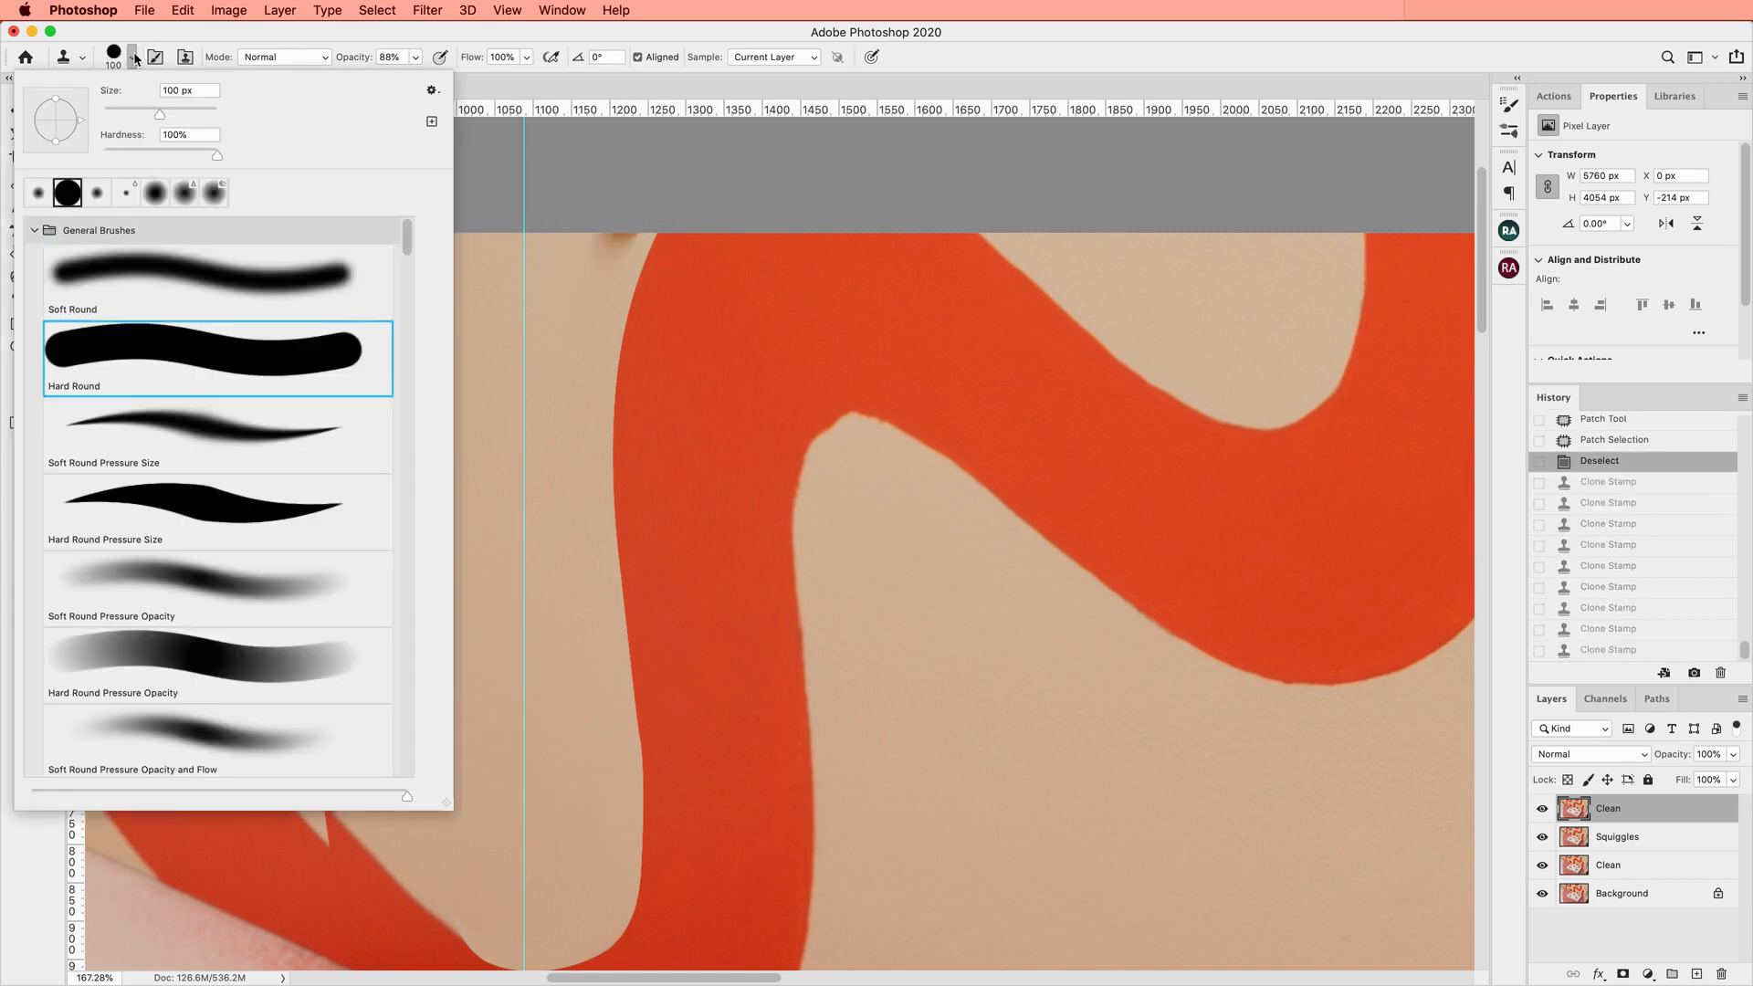
left_click(553, 319, "alt")
left_click(596, 254)
left_click(612, 241)
left_click(616, 241)
Blend the cloned spot beside the squiggle's upper edge with the Patch Tool and deselect
key("j")
mouse_move(575, 230)
left_mouse_down()
mouse_move(591, 330)
mouse_move(610, 237)
left_mouse_up()
left_click_drag(598, 279, 607, 329)
key("super+d")
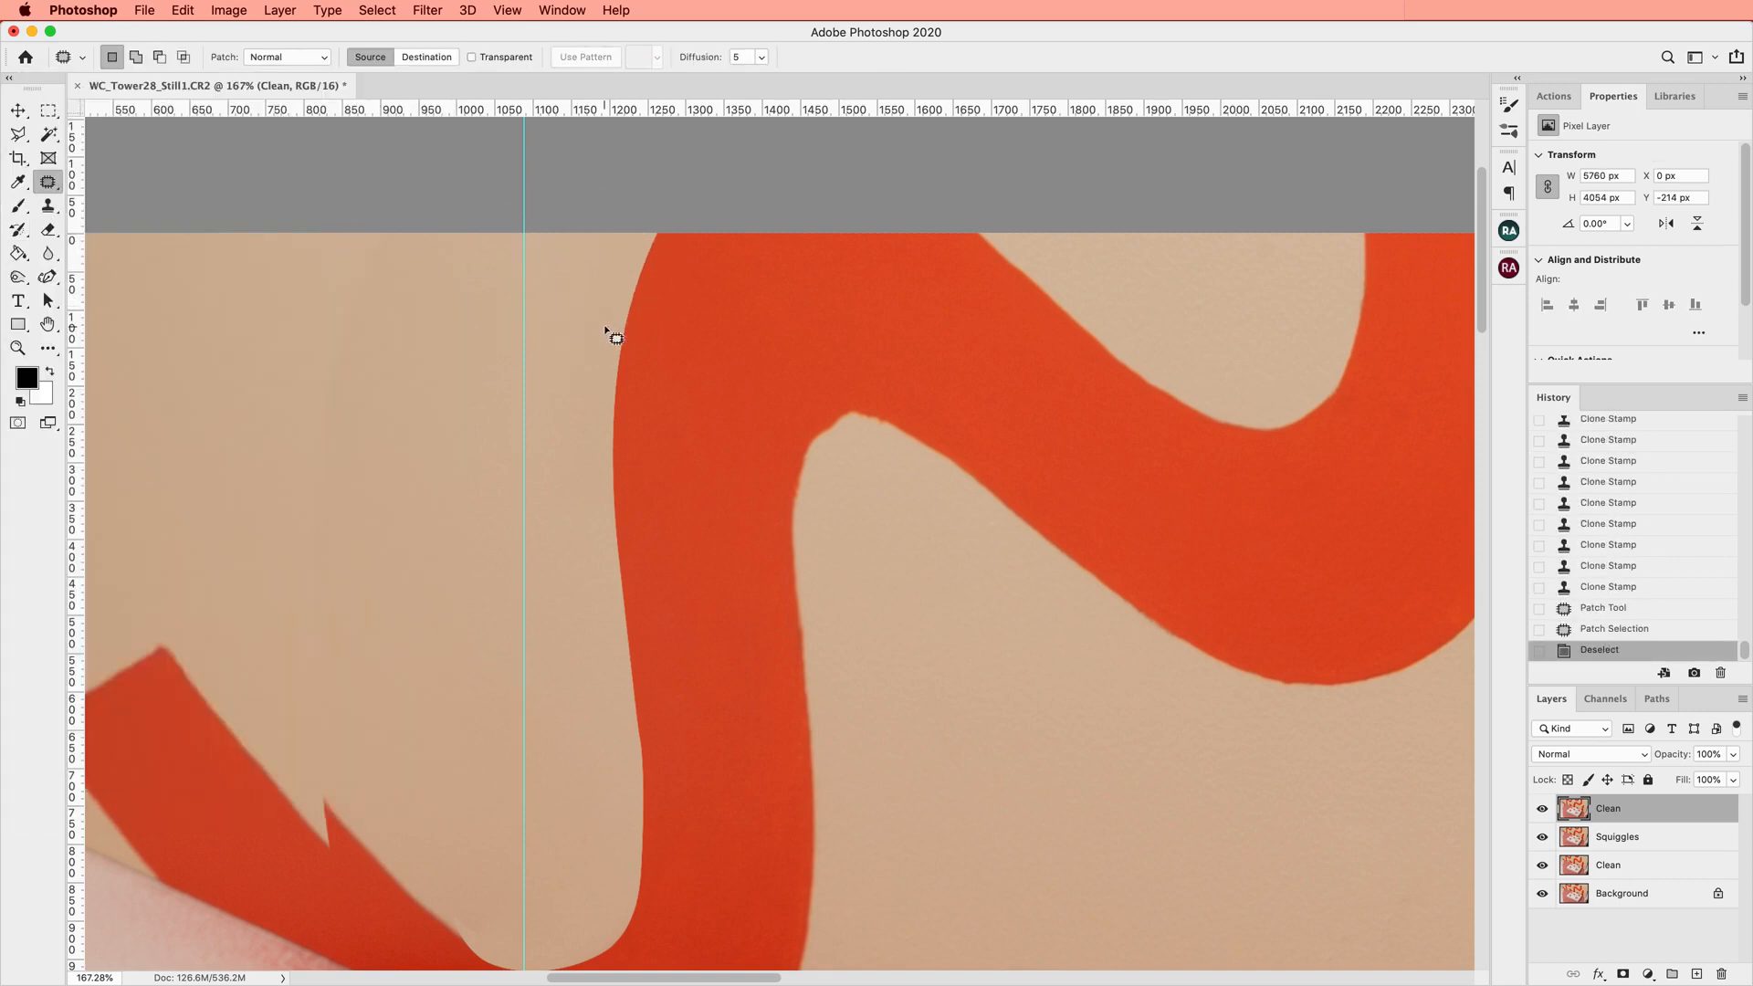
scroll(918, 506, "up", 5)
scroll(918, 506, "down", 5)
scroll(917, 506, "left", 3)
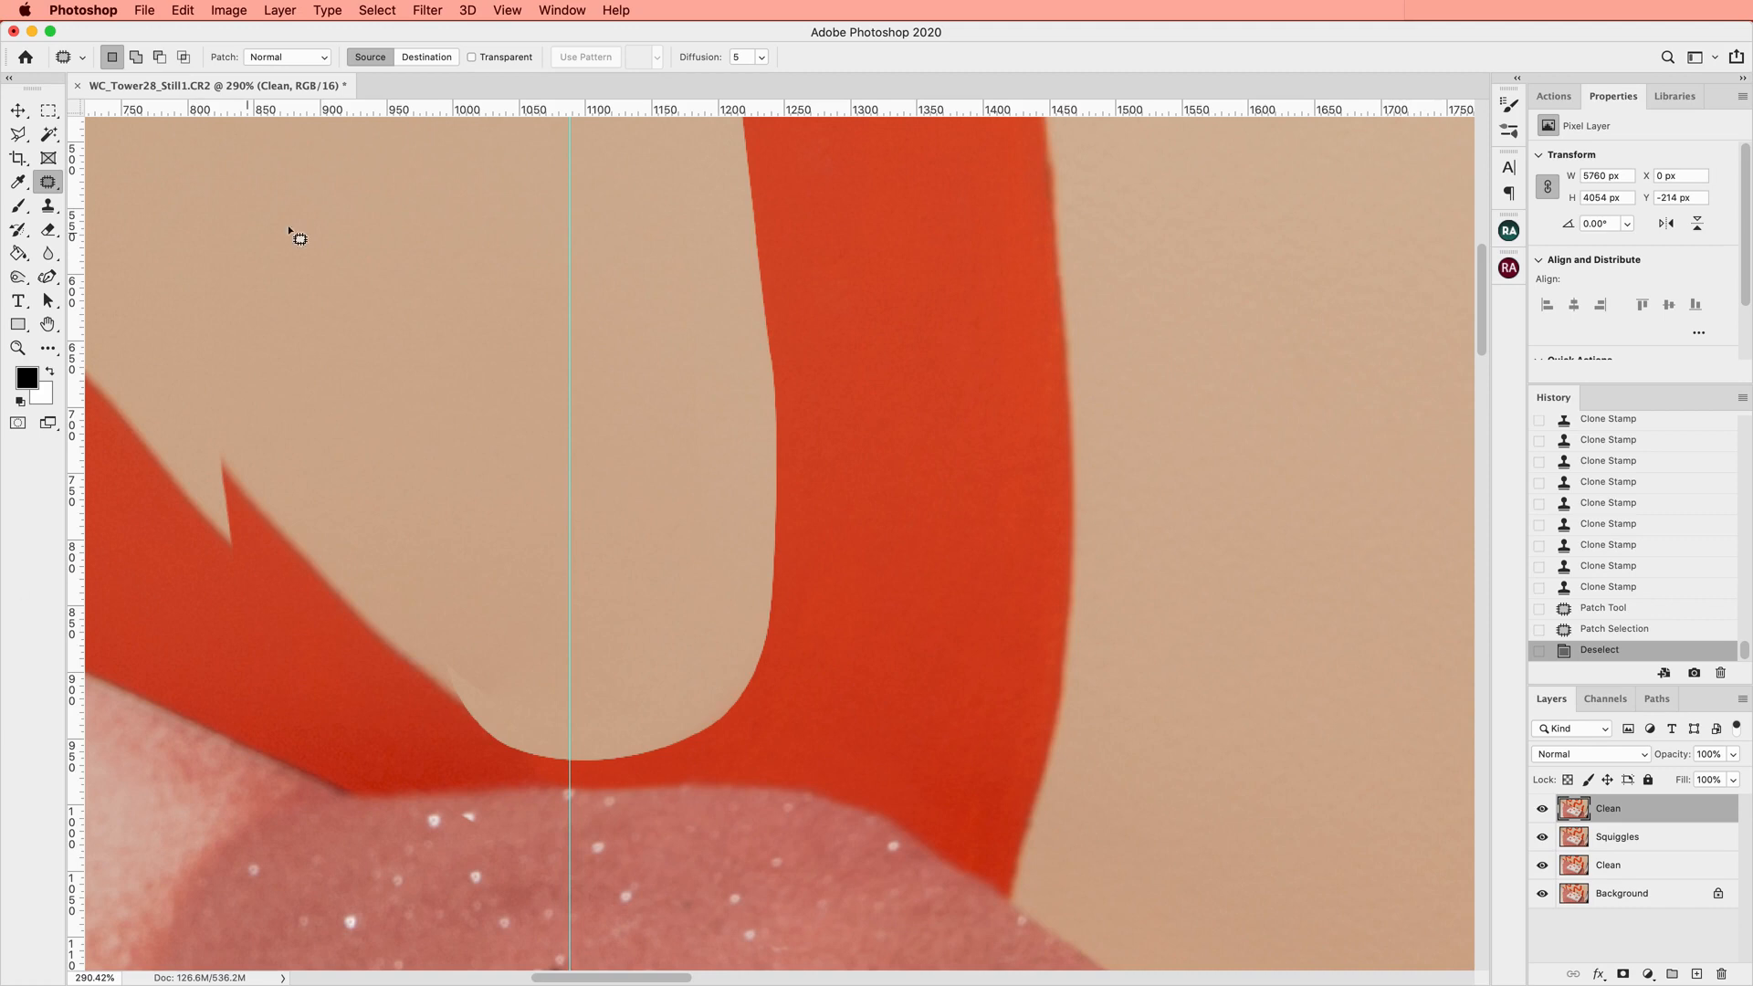
left_click(47, 254)
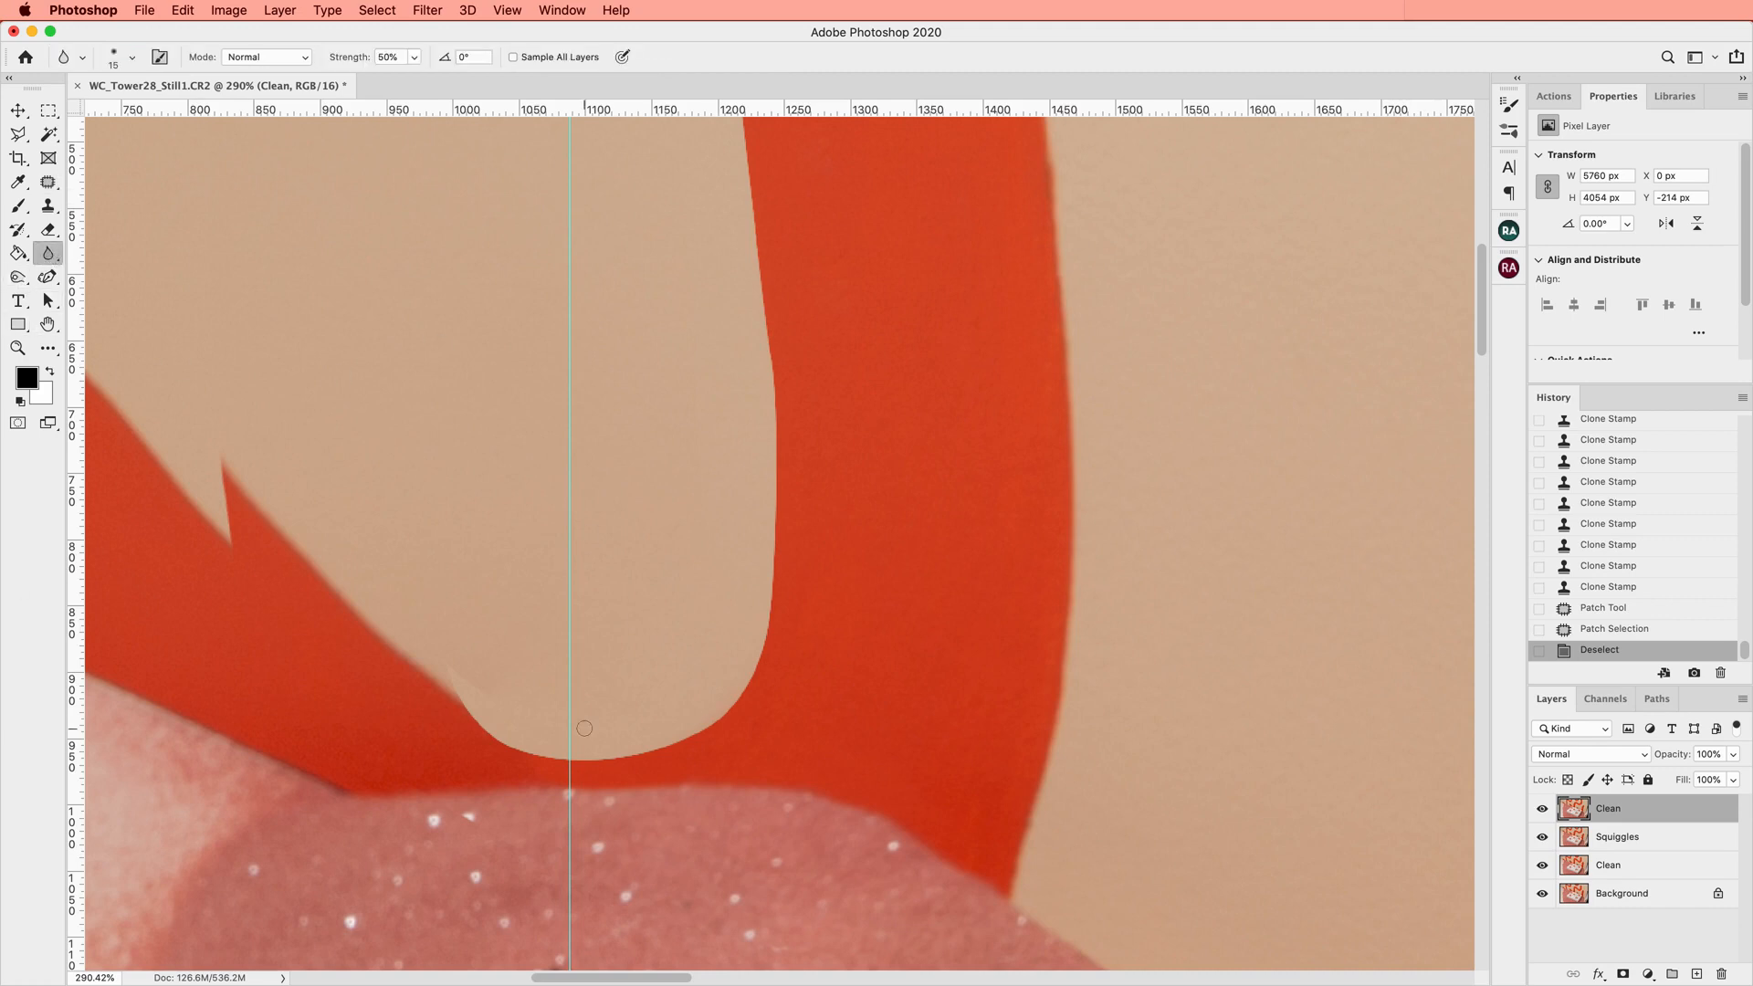
key("bracketright")
scroll(601, 668, "up", 5)
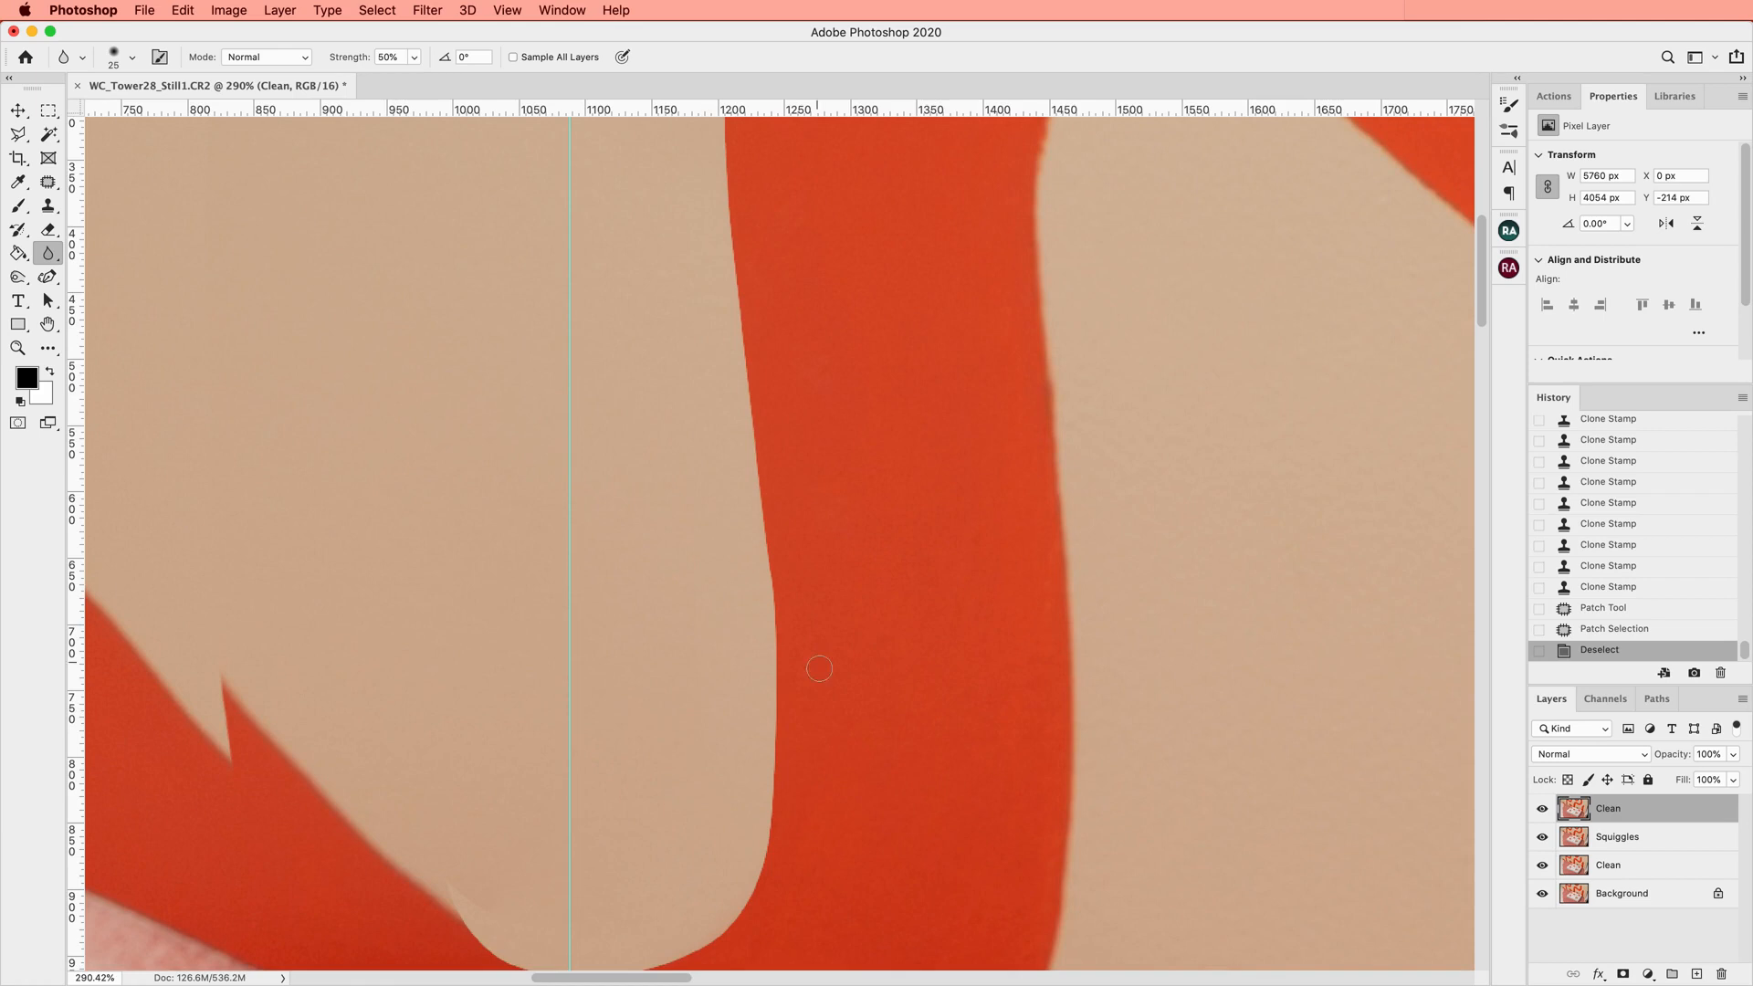
scroll(781, 658, "down", 2)
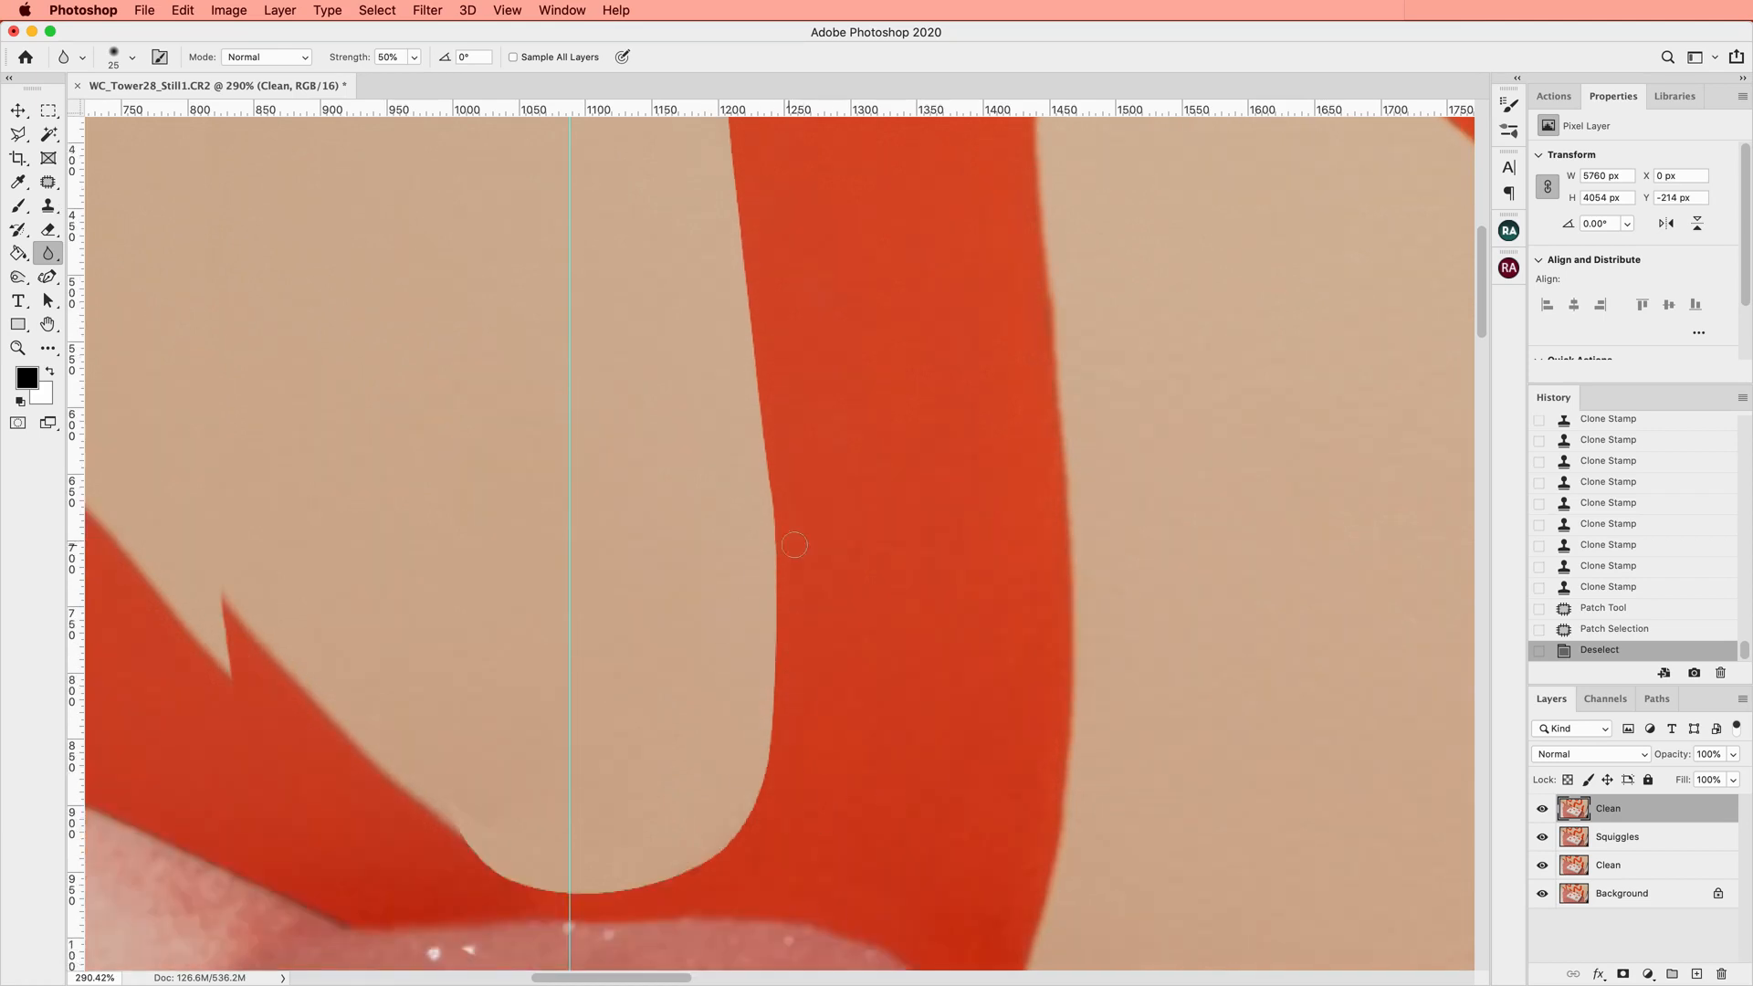
right_click(47, 256)
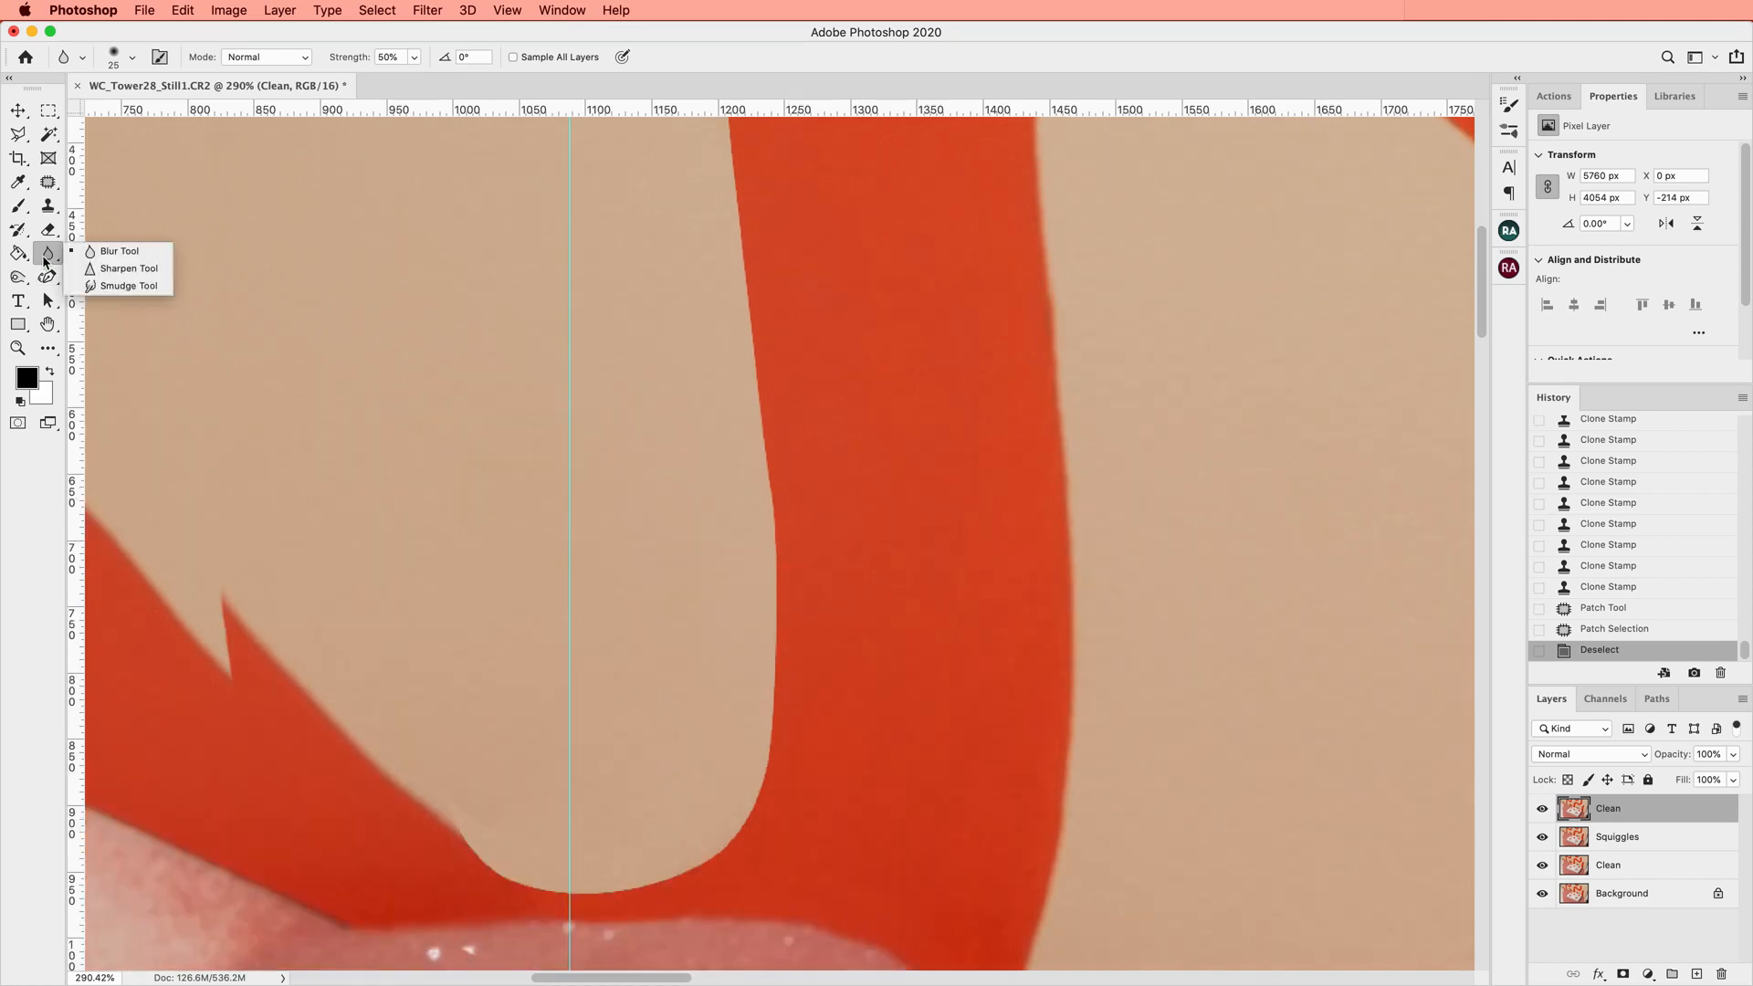
left_click(118, 257)
key("m")
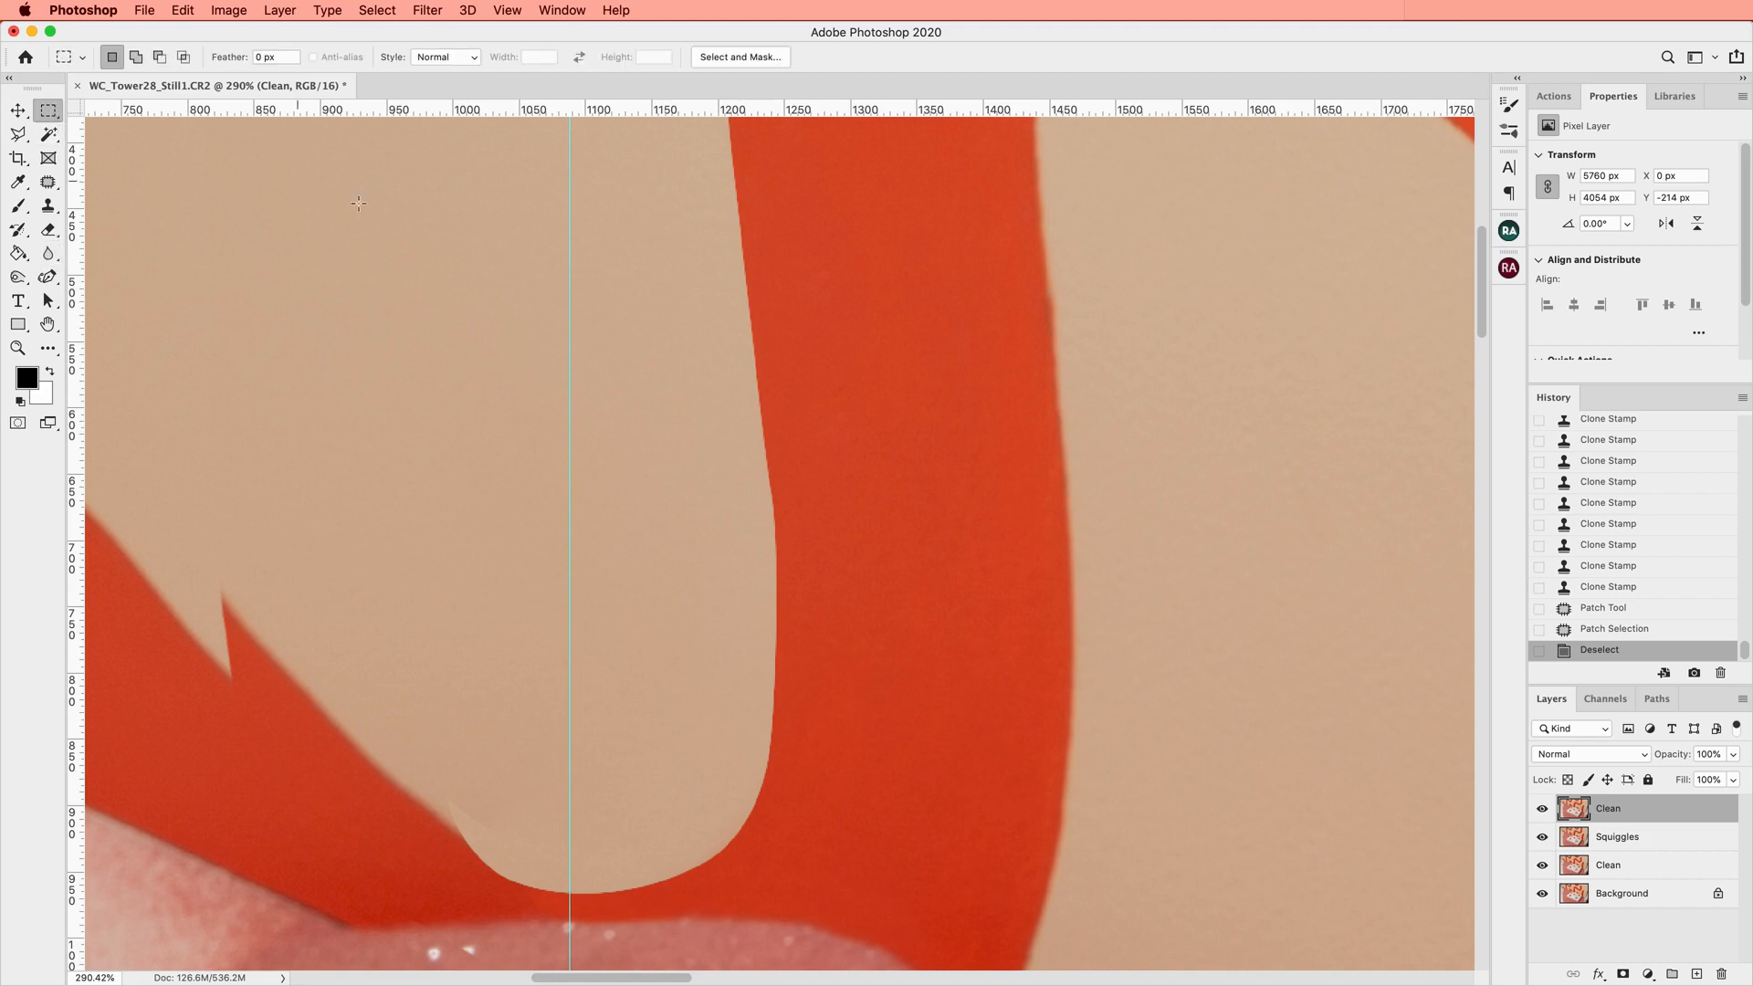
Start a Curvature Pen path where the first squiggle meets the pink sand and trace up its inner wall-side edge
scroll(935, 494, "up", 2)
scroll(935, 495, "down", 5)
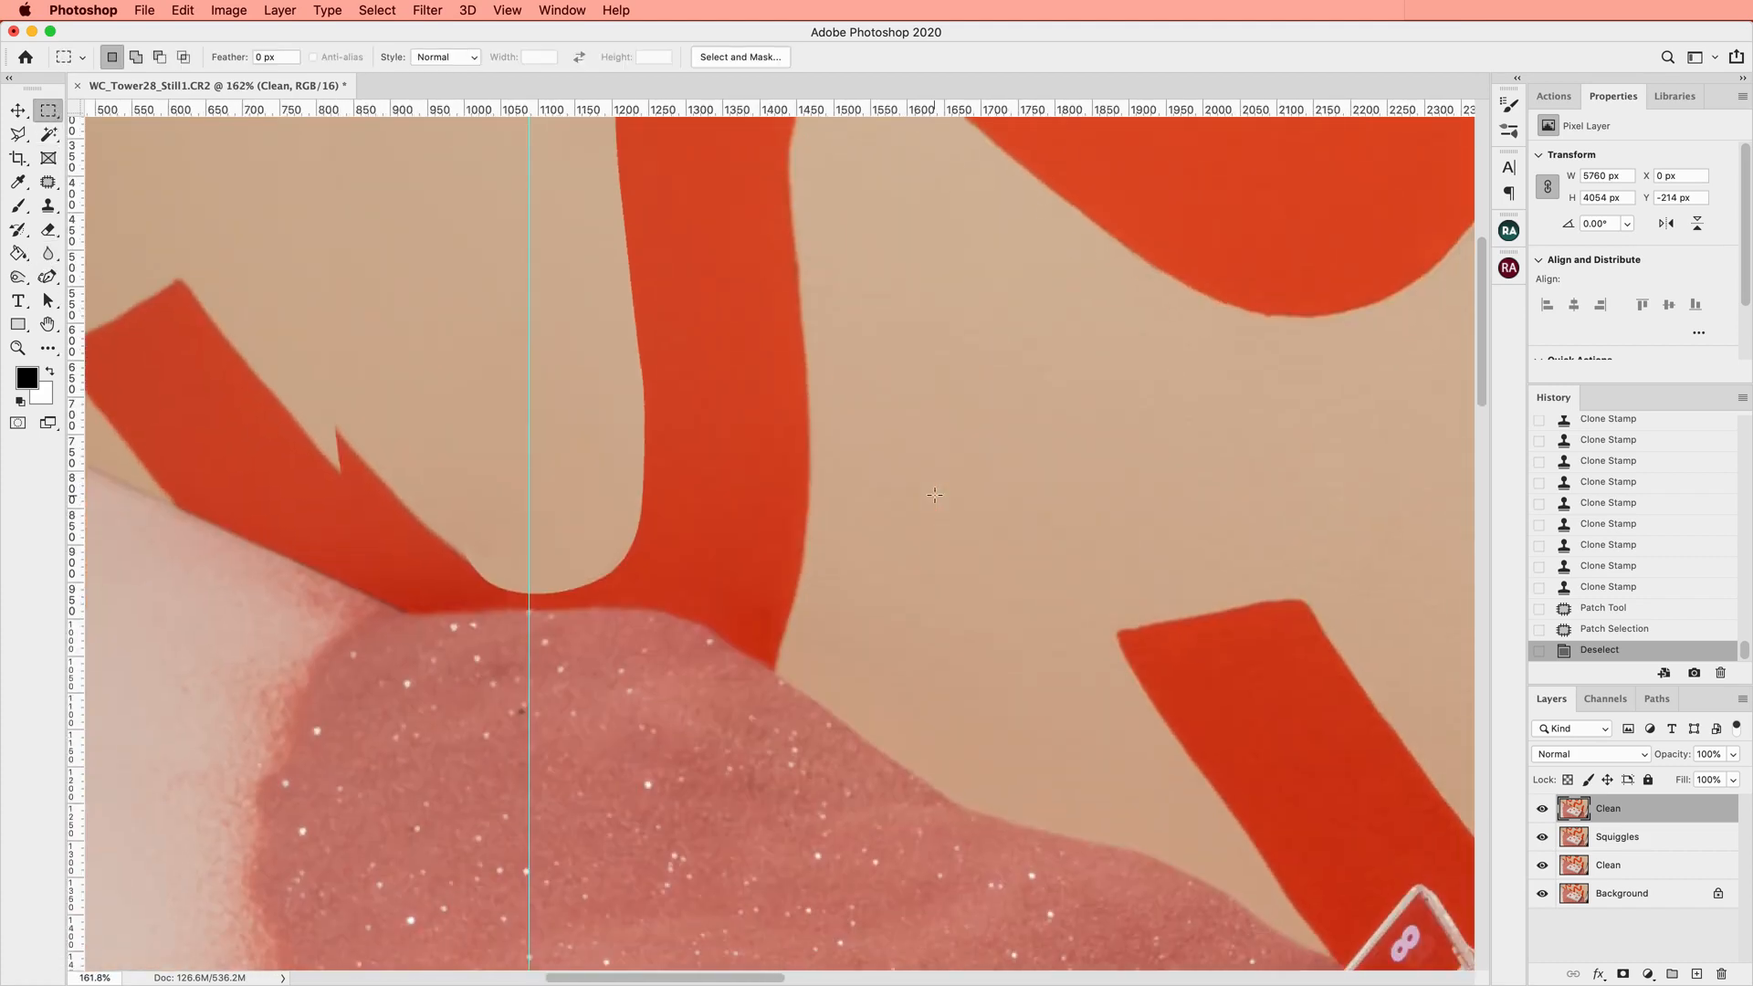
scroll(935, 495, "down", 3)
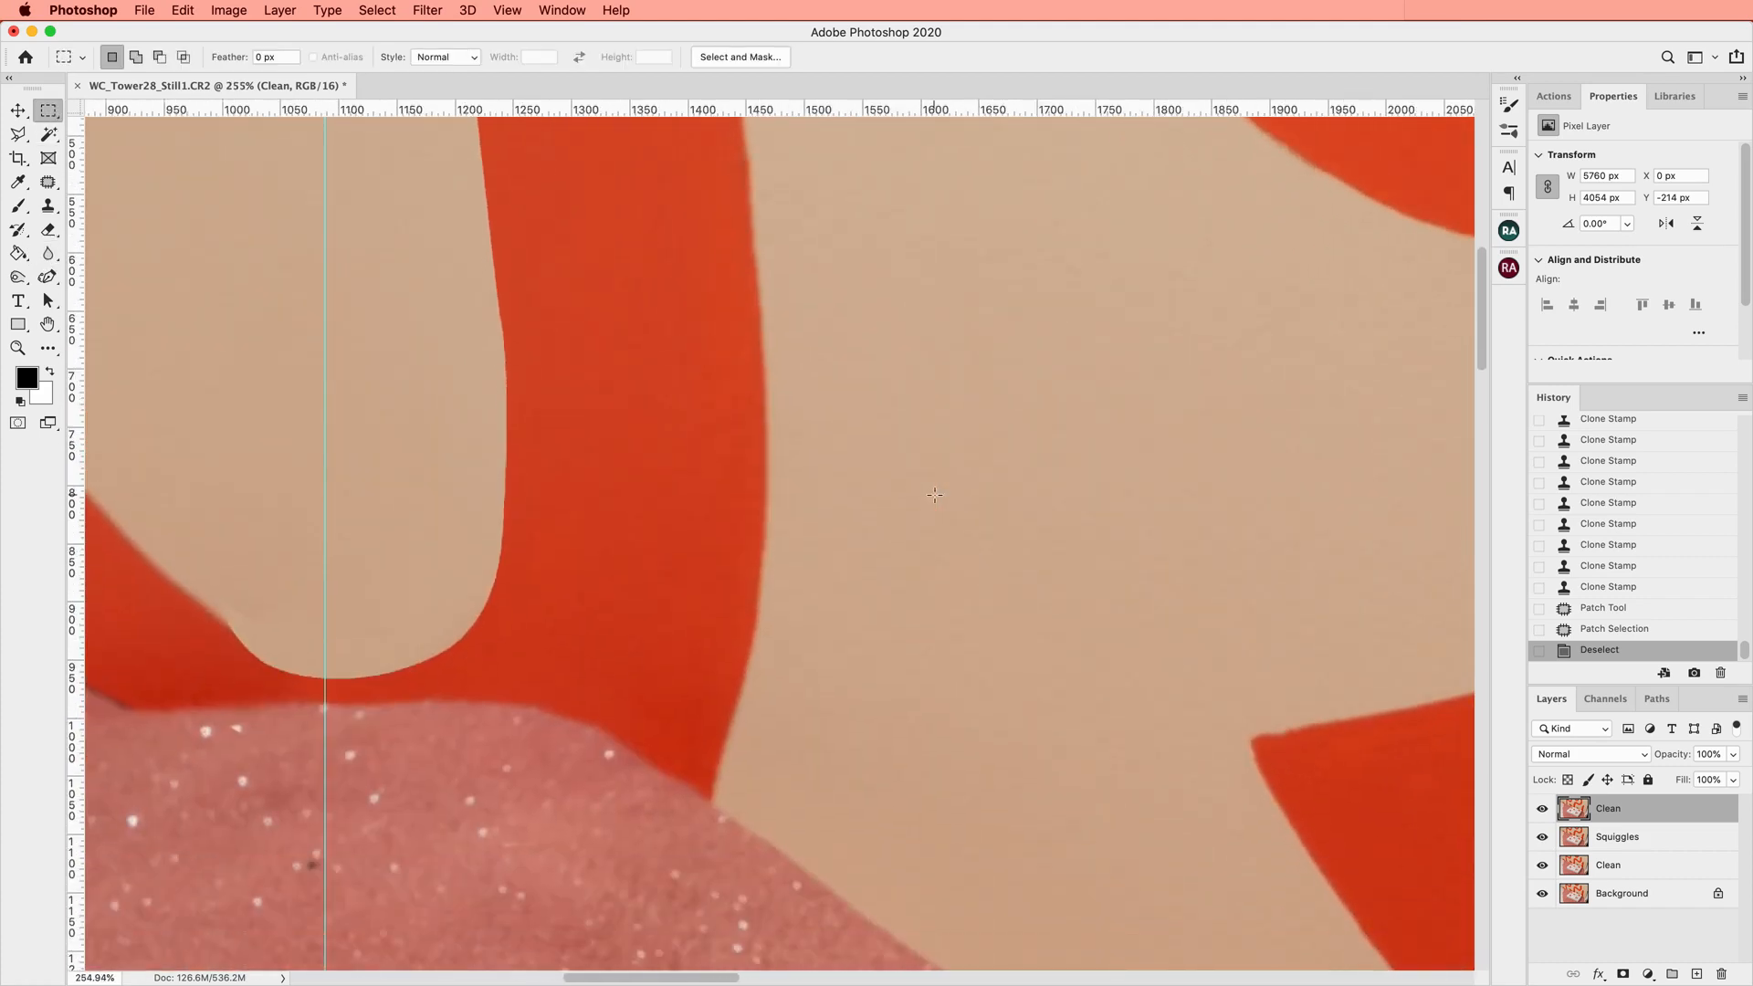
scroll(935, 495, "left", 3)
scroll(935, 494, "right", 3)
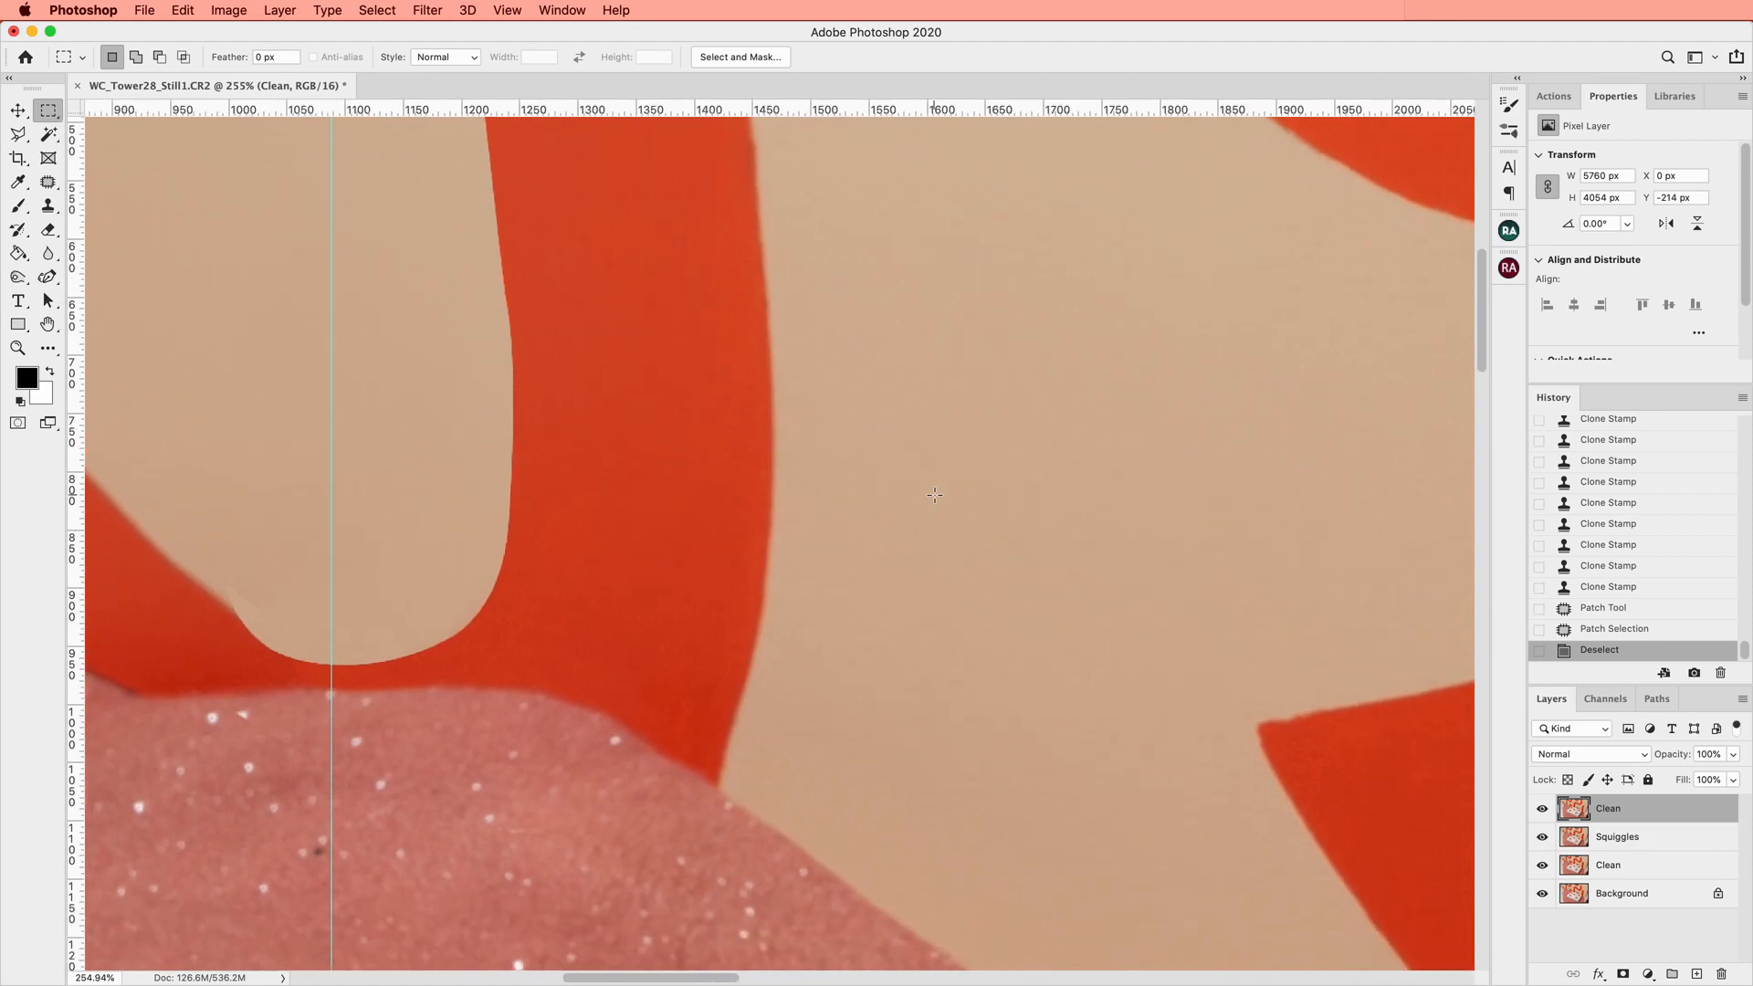
key("p")
left_click(704, 800)
left_click_drag(700, 811, 703, 810)
left_click(724, 702)
left_click(751, 618)
left_click(765, 467)
scroll(779, 399, "up", 3)
left_click(744, 234)
scroll(741, 239, "up", 7)
Extend the path around the wall arch and along the squiggle's diagonal underside, just inside the red
left_click(730, 352)
left_click(759, 231)
left_click(820, 184)
left_click(904, 201)
left_click(1013, 272)
left_click(1162, 406)
scroll(1142, 548, "down", 3)
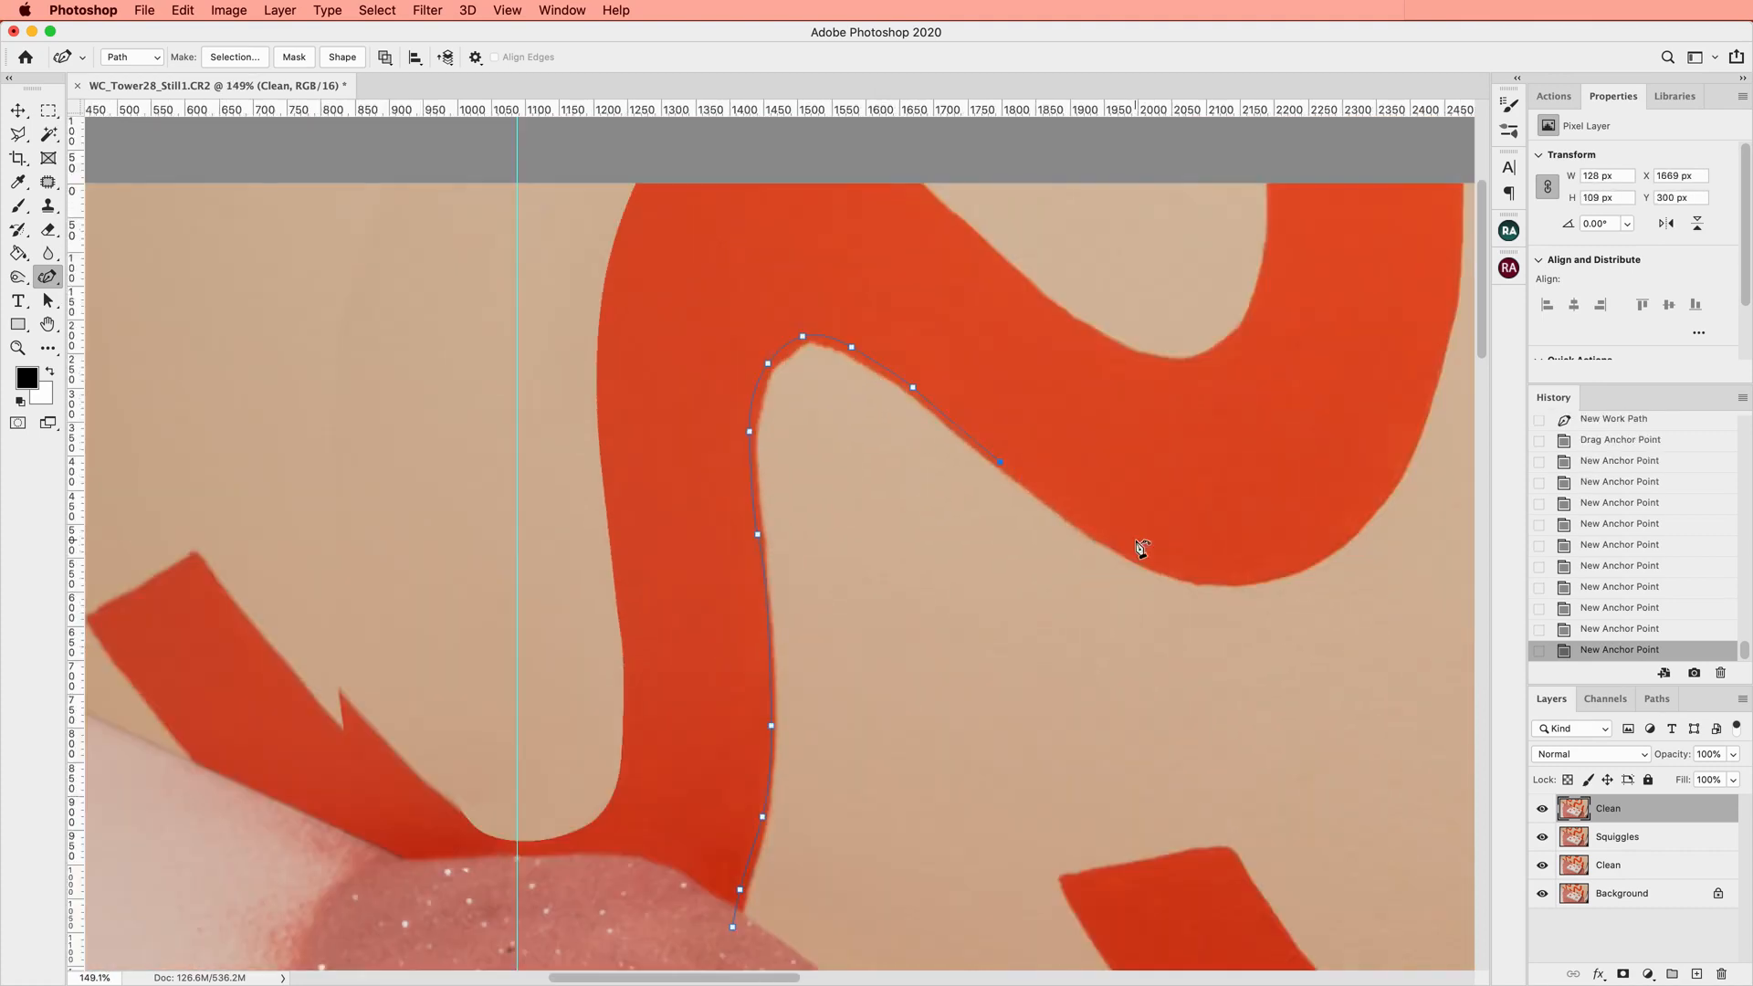
scroll(1141, 548, "right", 2)
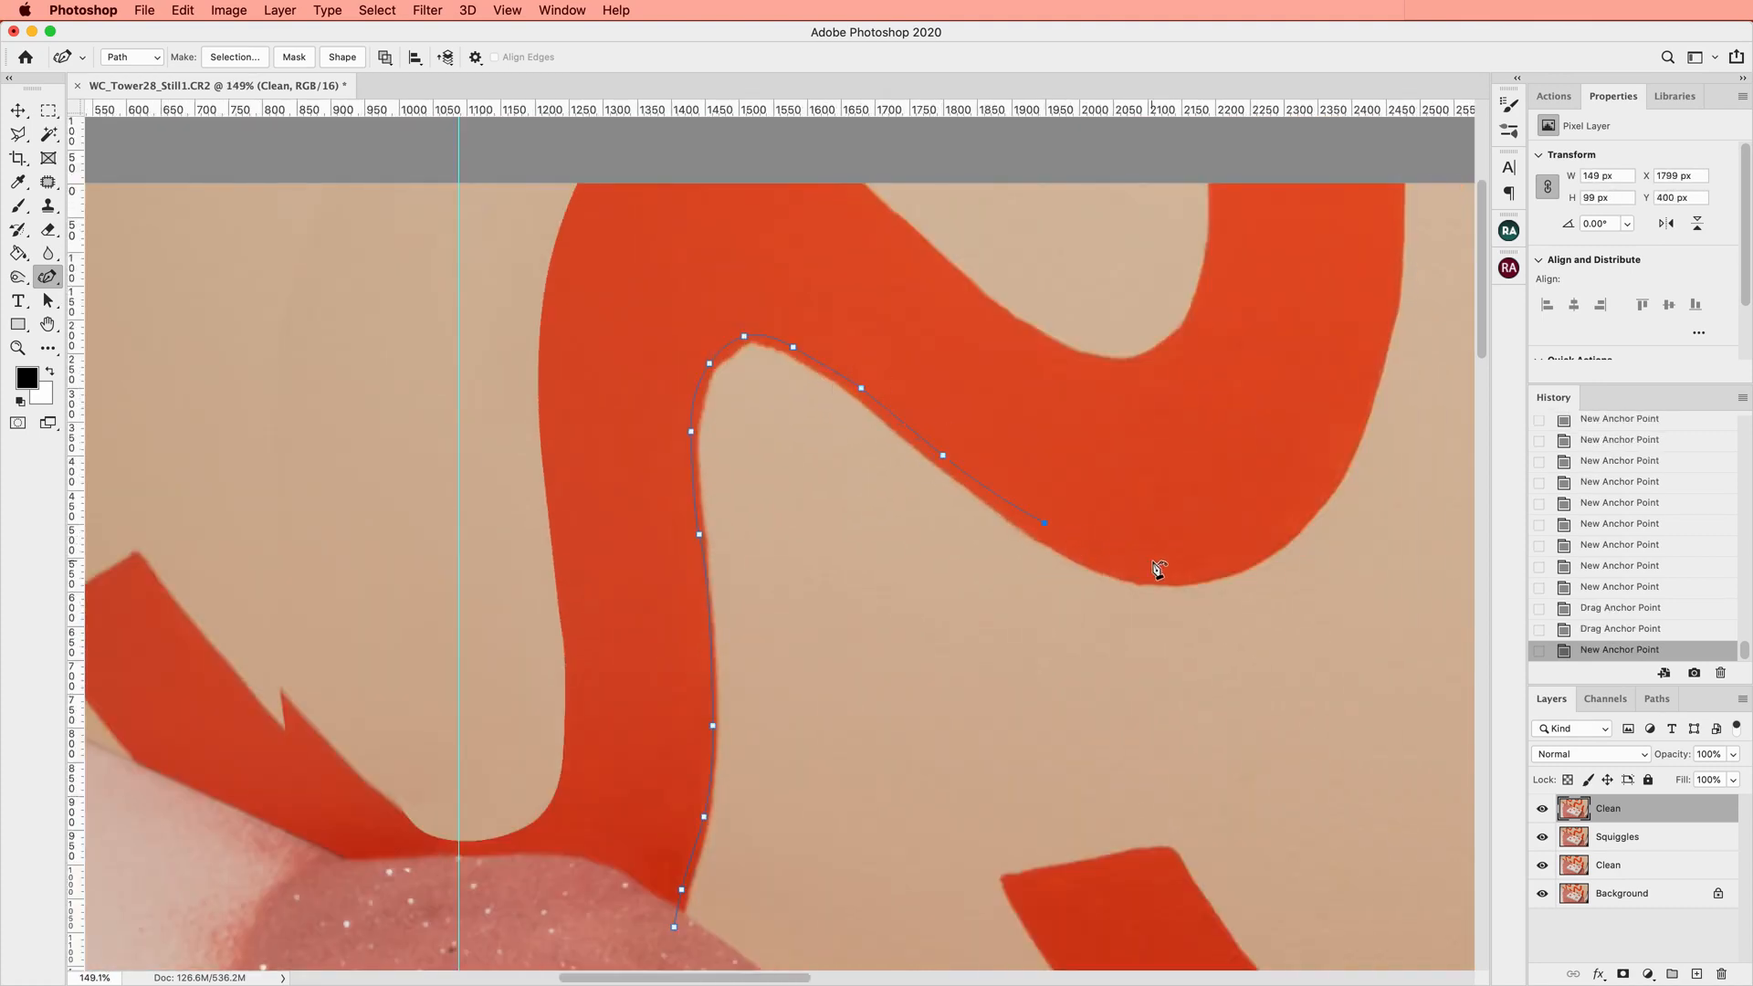
Continue the path around the squiggle's lower bend and up past the canvas border, ending in a corner point
scroll(1168, 439, "down", 3)
scroll(1160, 413, "up", 1)
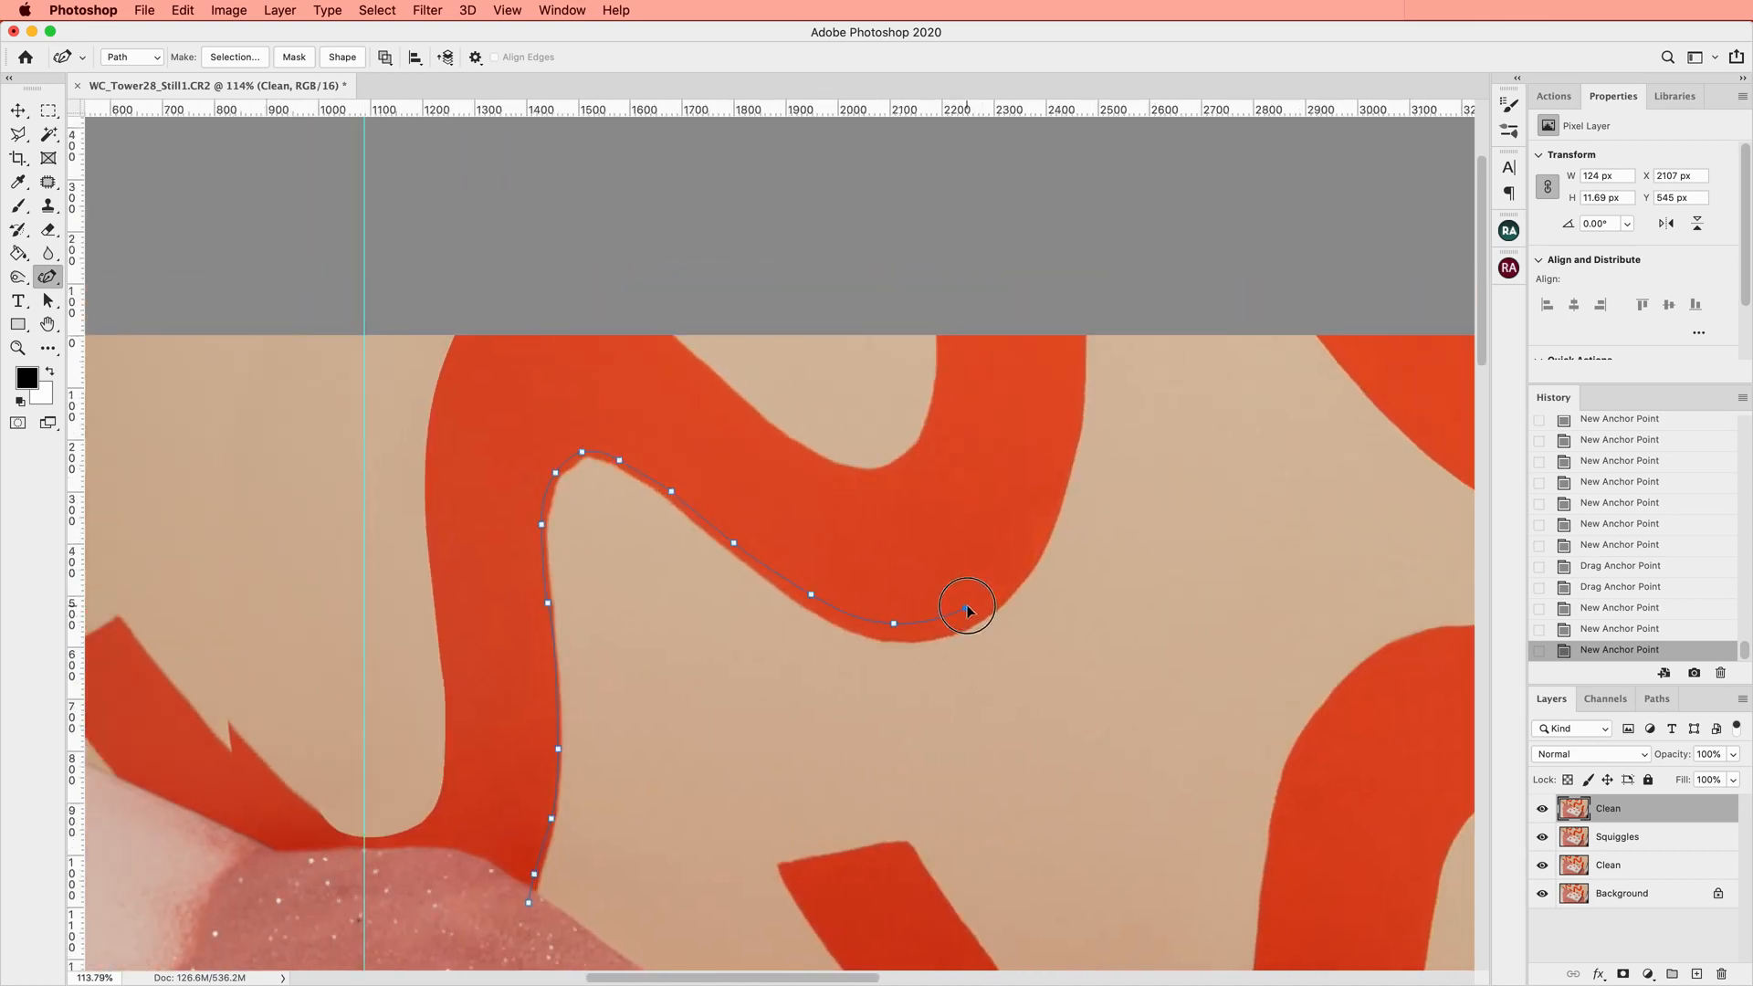
scroll(1039, 654, "down", 5)
scroll(1039, 654, "up", 8)
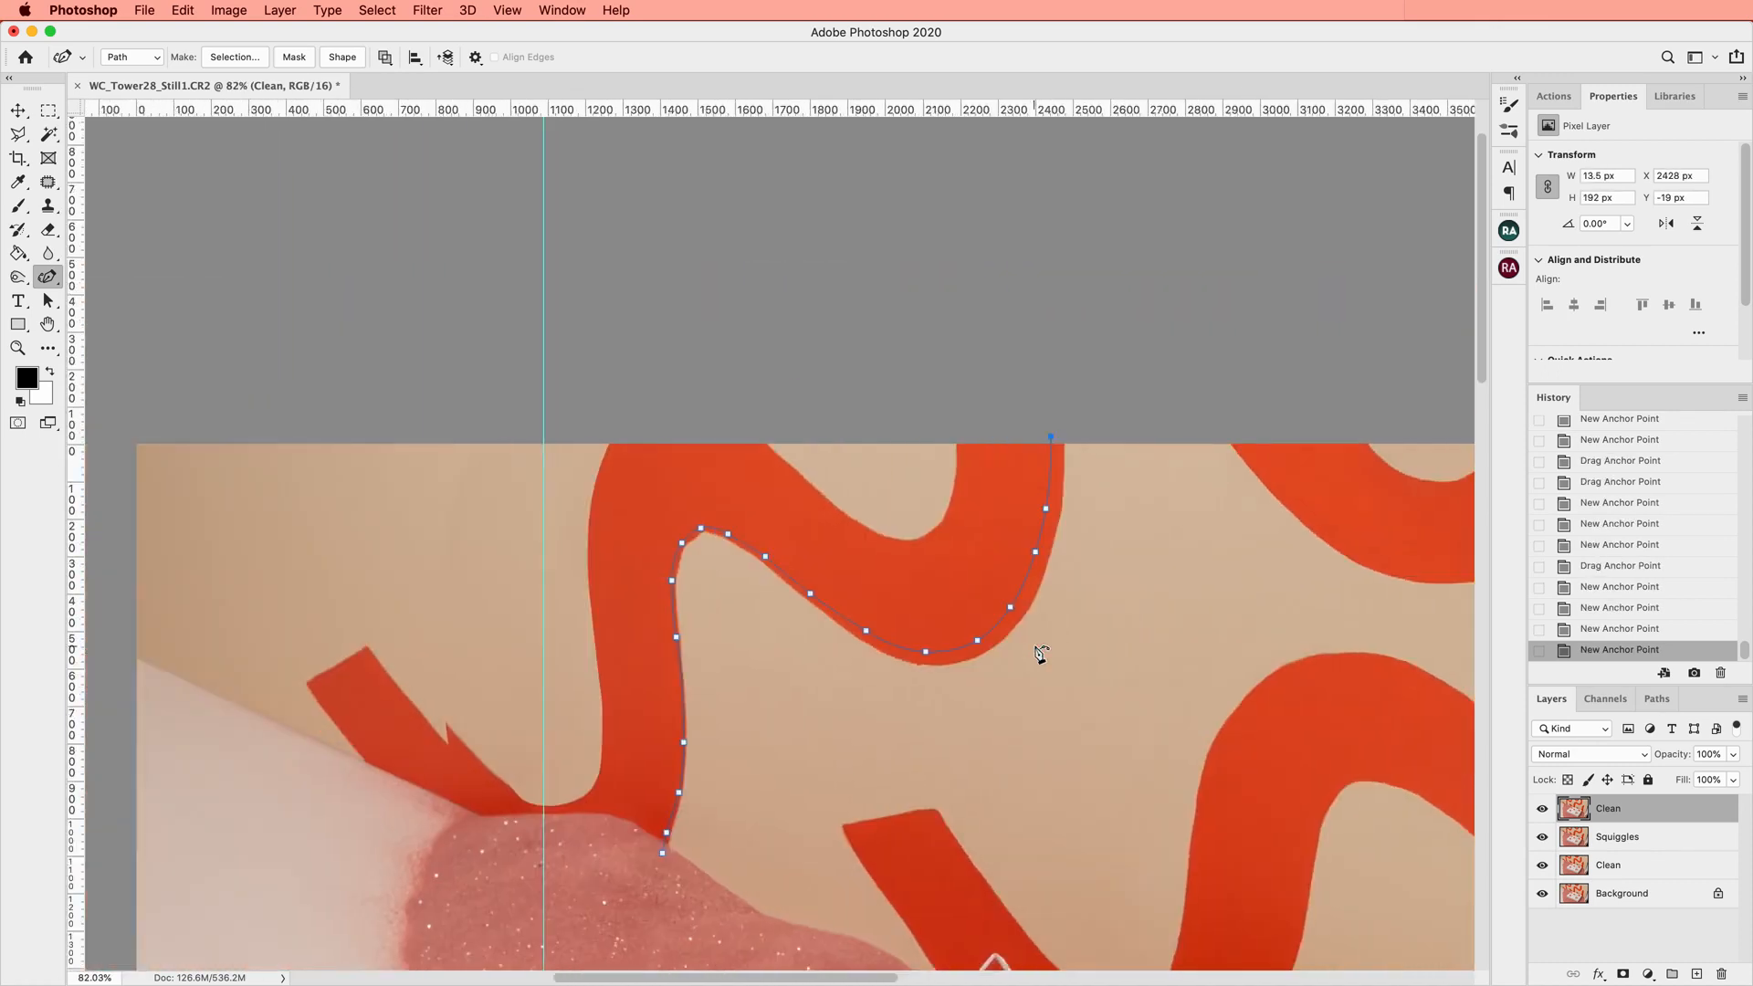
double_click(1148, 216)
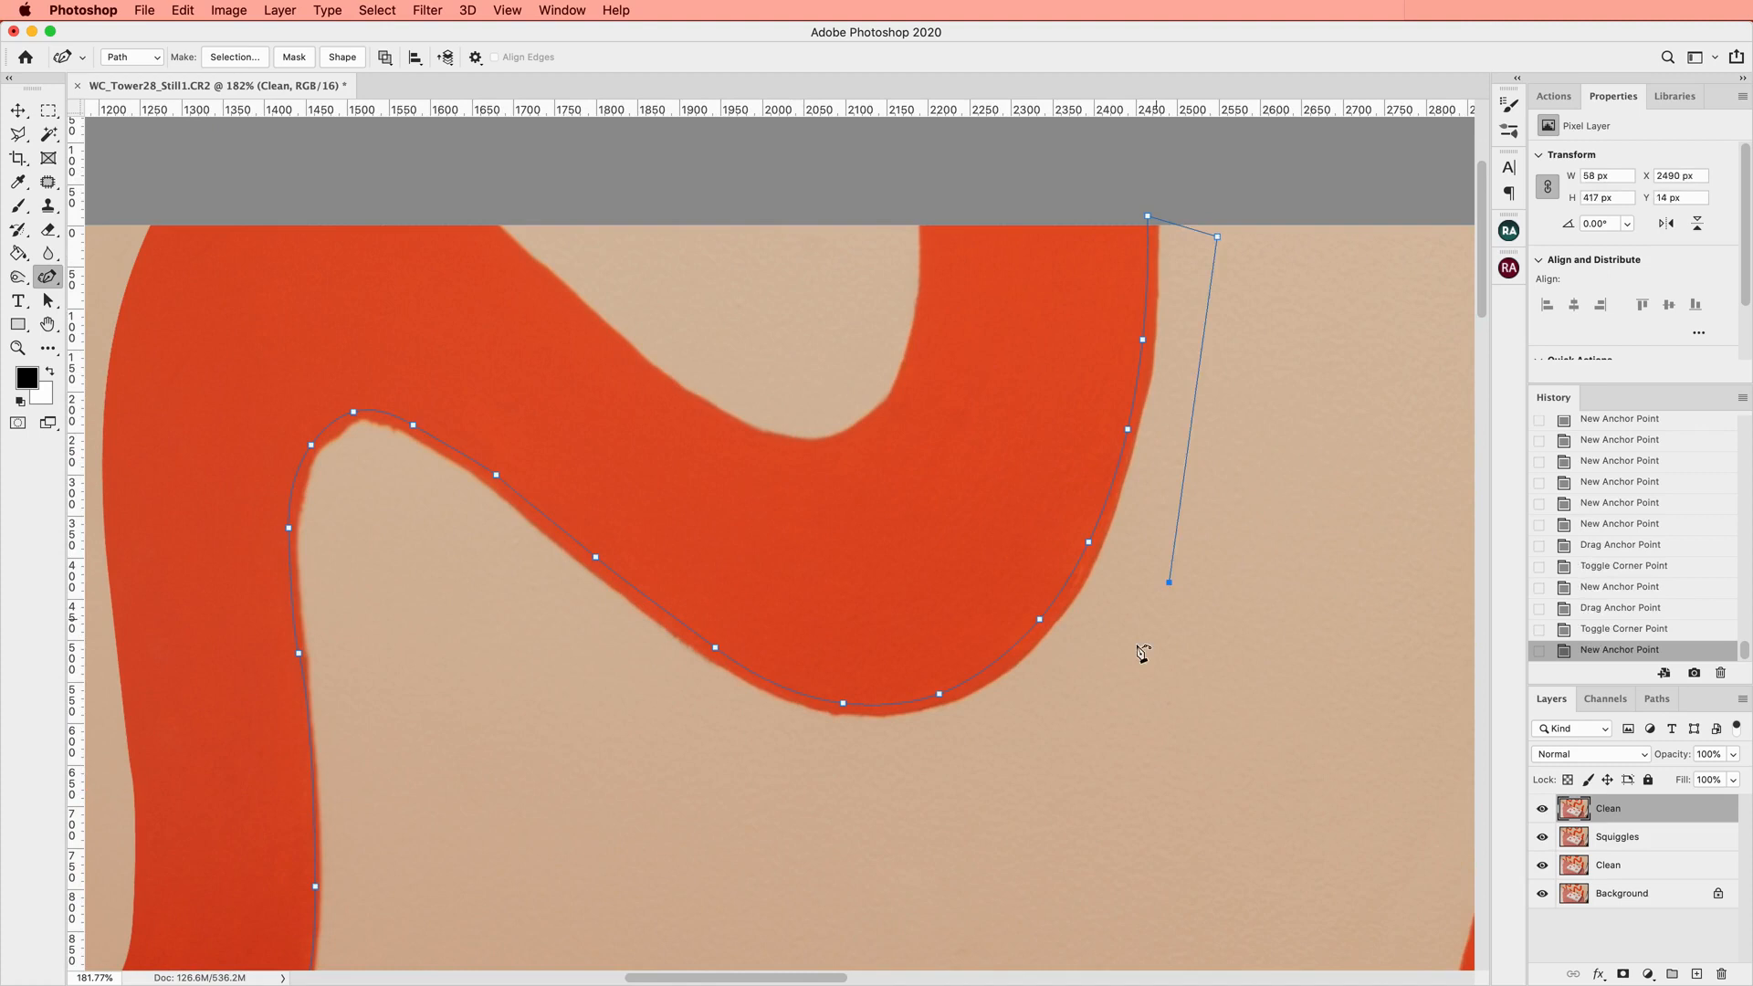
Loop the path back through the wall parallel to the squiggle, close it at the sand and convert it into a selection
left_click(1067, 747)
left_click(866, 774)
left_click(647, 711)
left_click(492, 563)
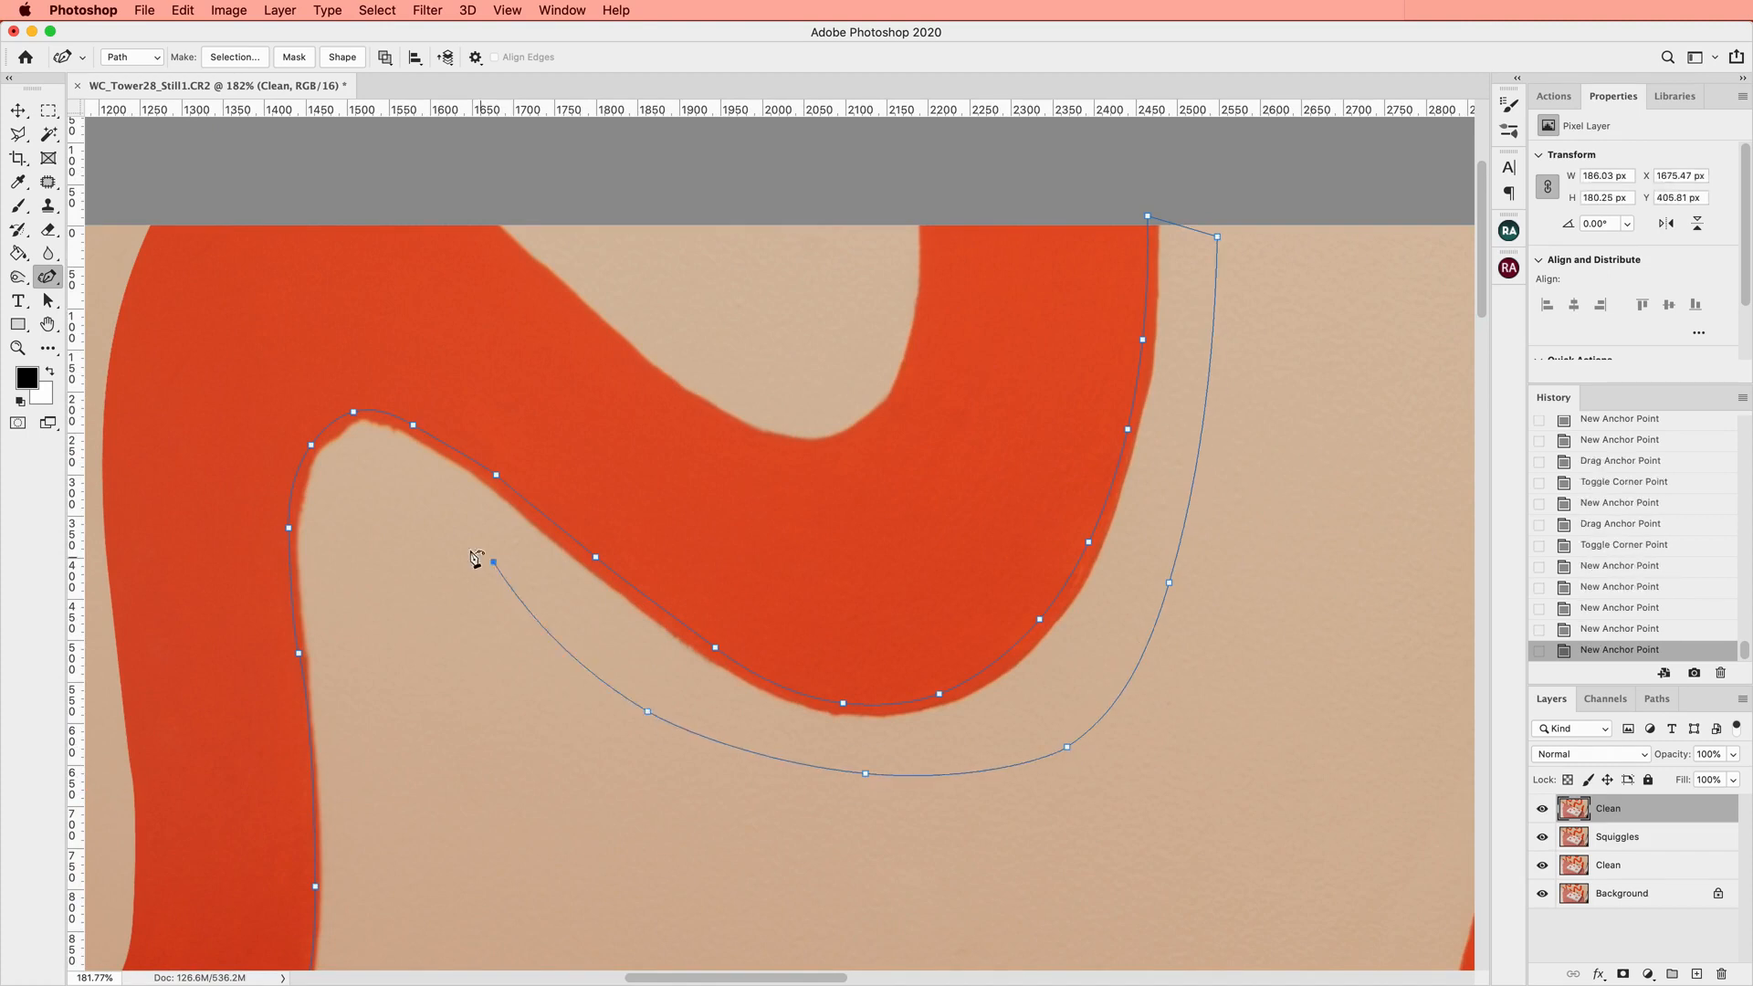
left_click(384, 494)
left_click(346, 594)
left_click(383, 764)
scroll(434, 825, "down", 5)
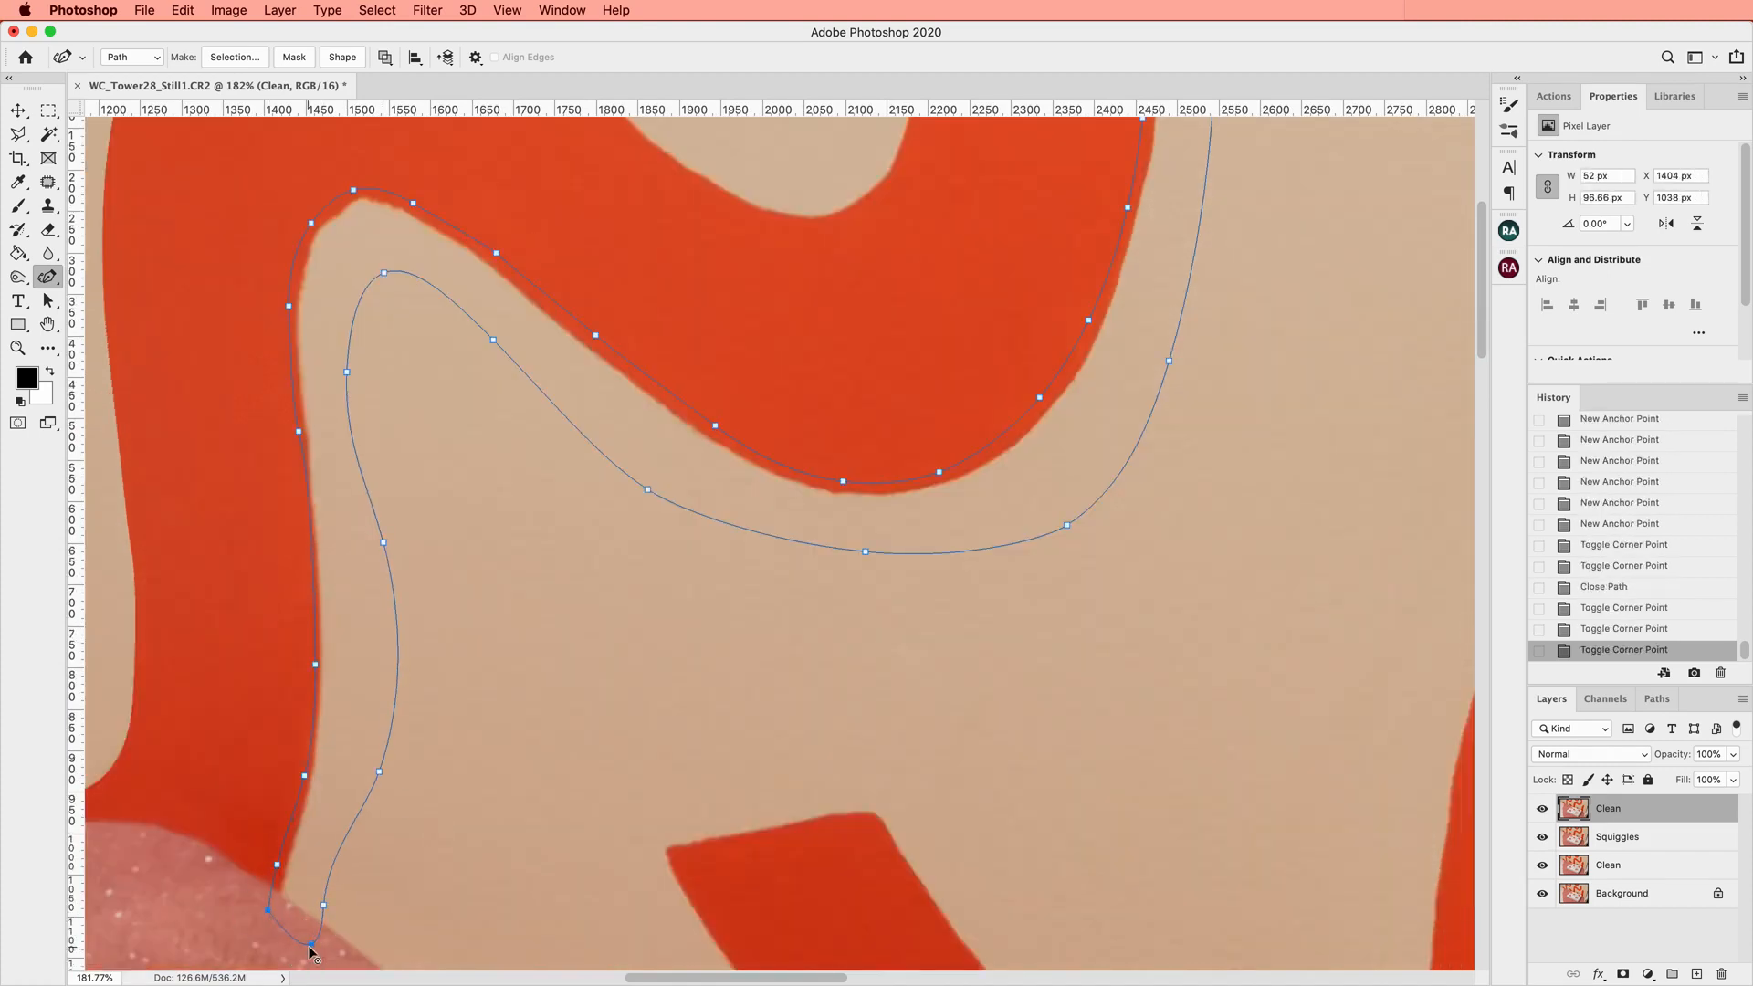
right_click(311, 953)
left_click(402, 614)
key("Return")
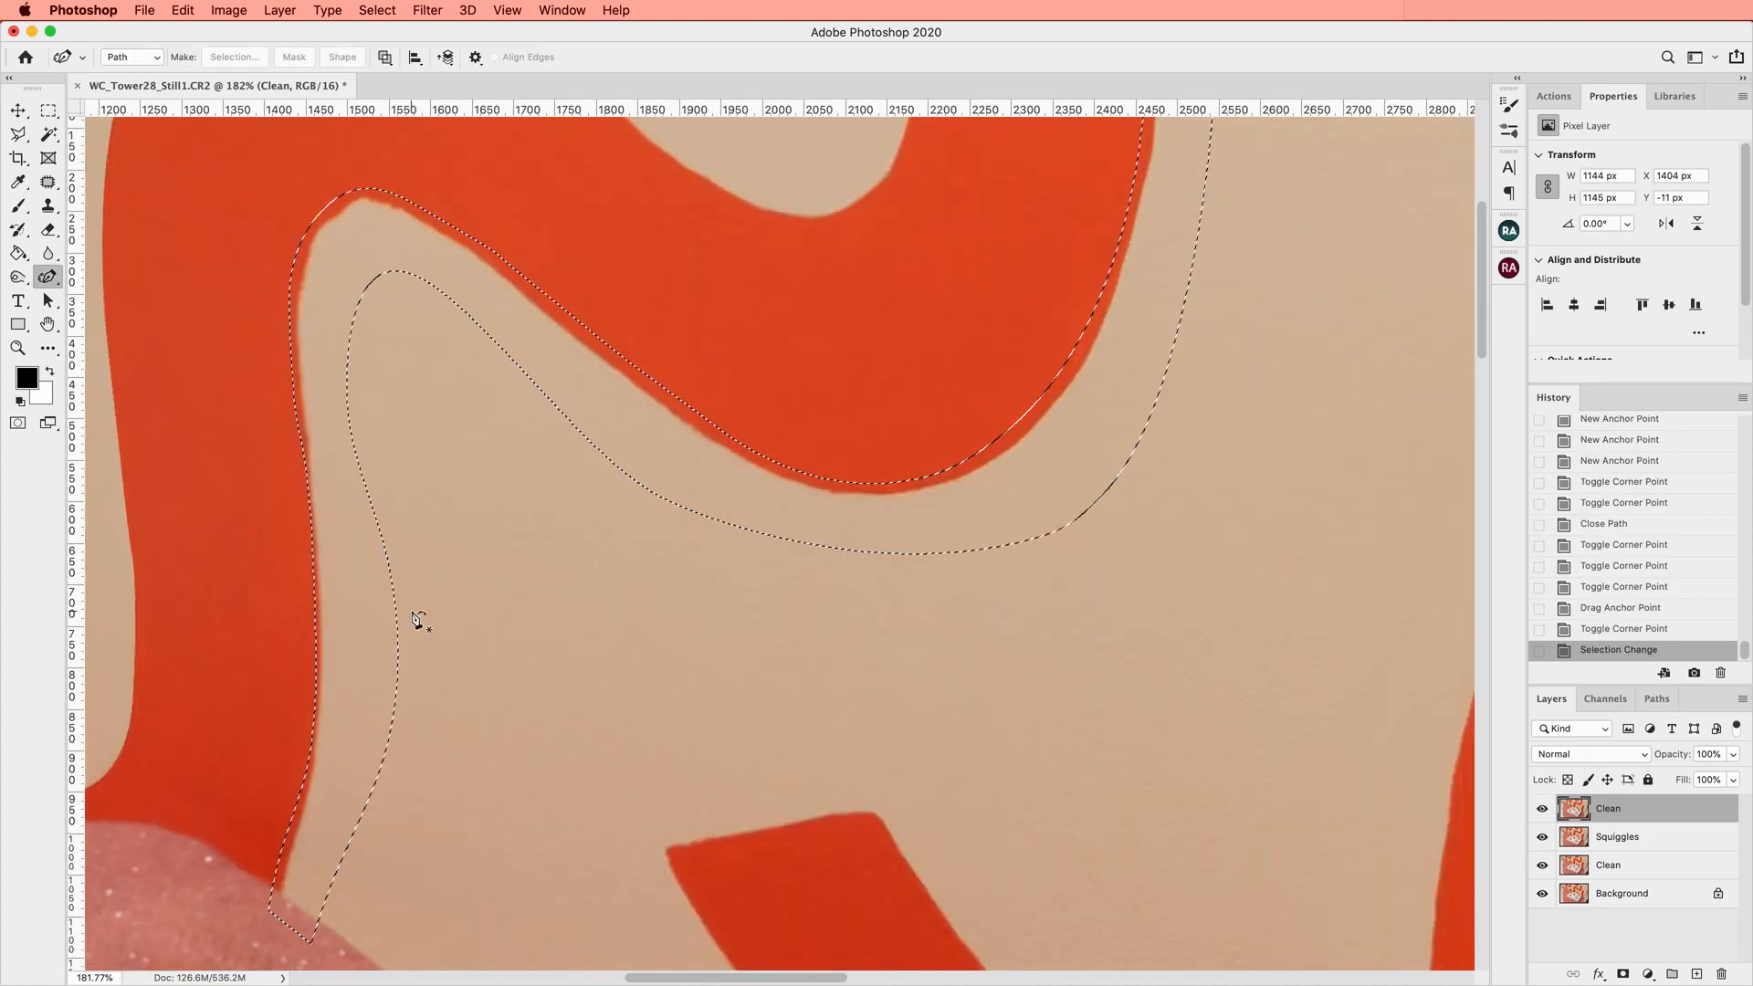
Set up the Clone Stamp with a soft round brush at 70 px for the selected edge
scroll(176, 646, "left", 5)
scroll(176, 645, "down", 2)
left_click(48, 207)
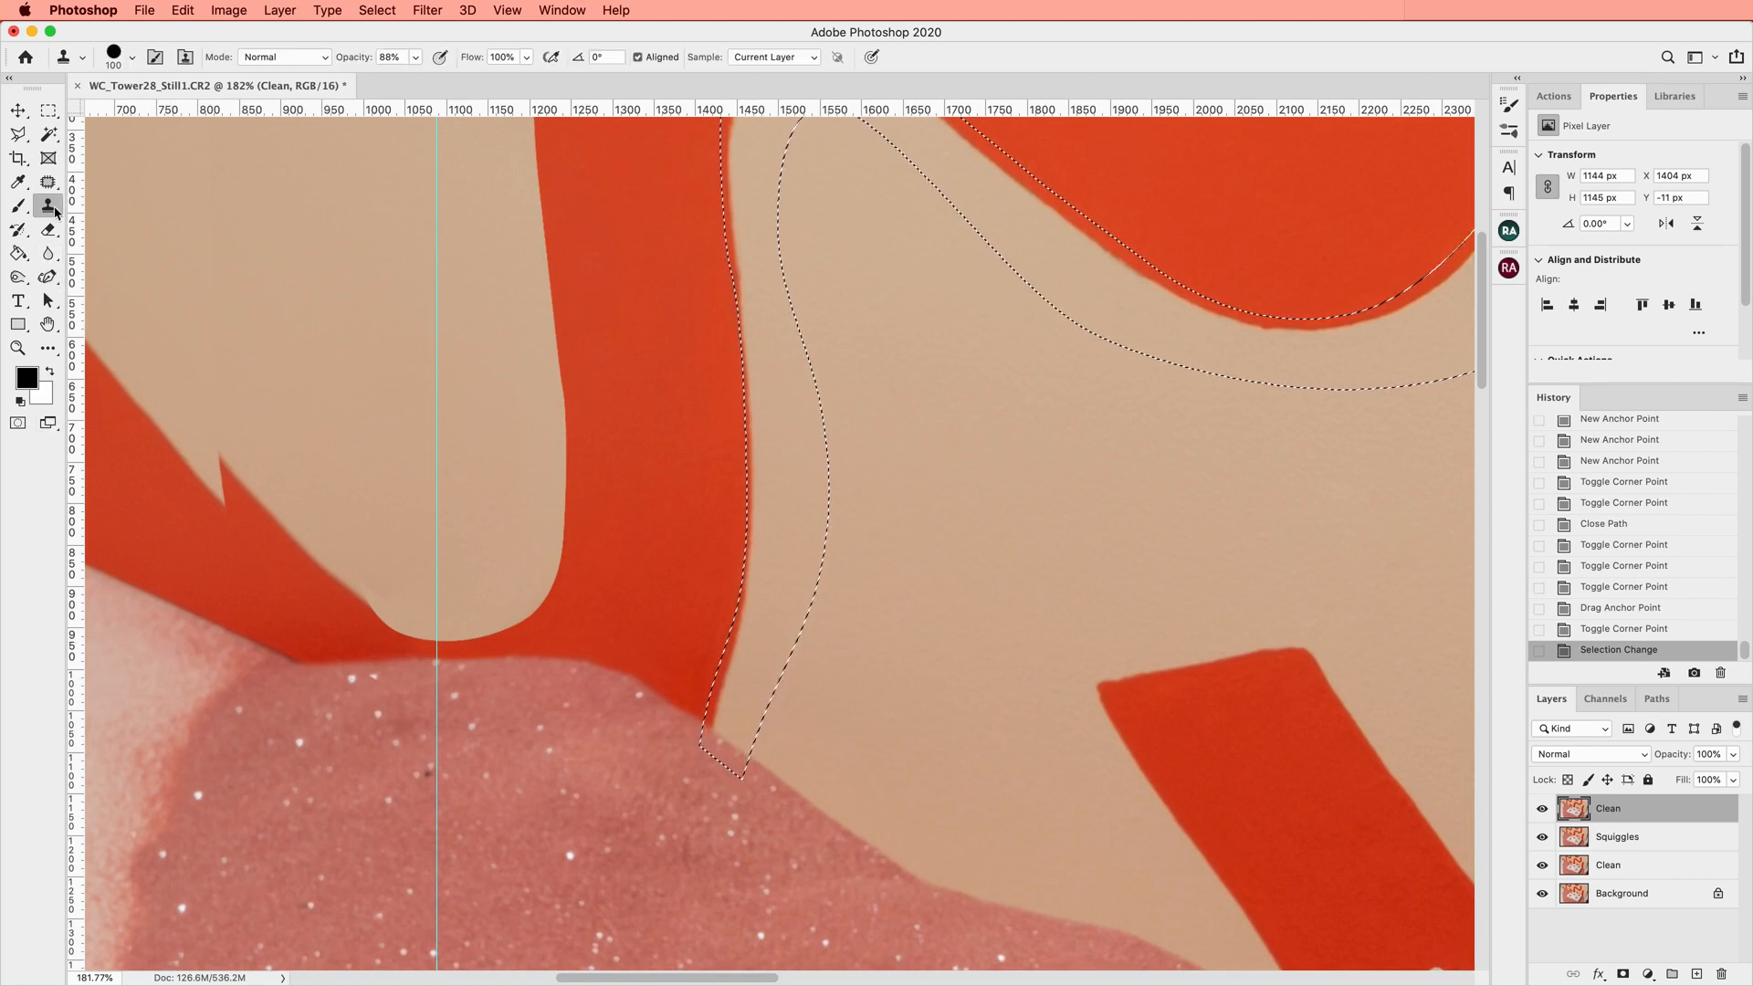
left_click(131, 58)
left_click(171, 272)
left_click(164, 38)
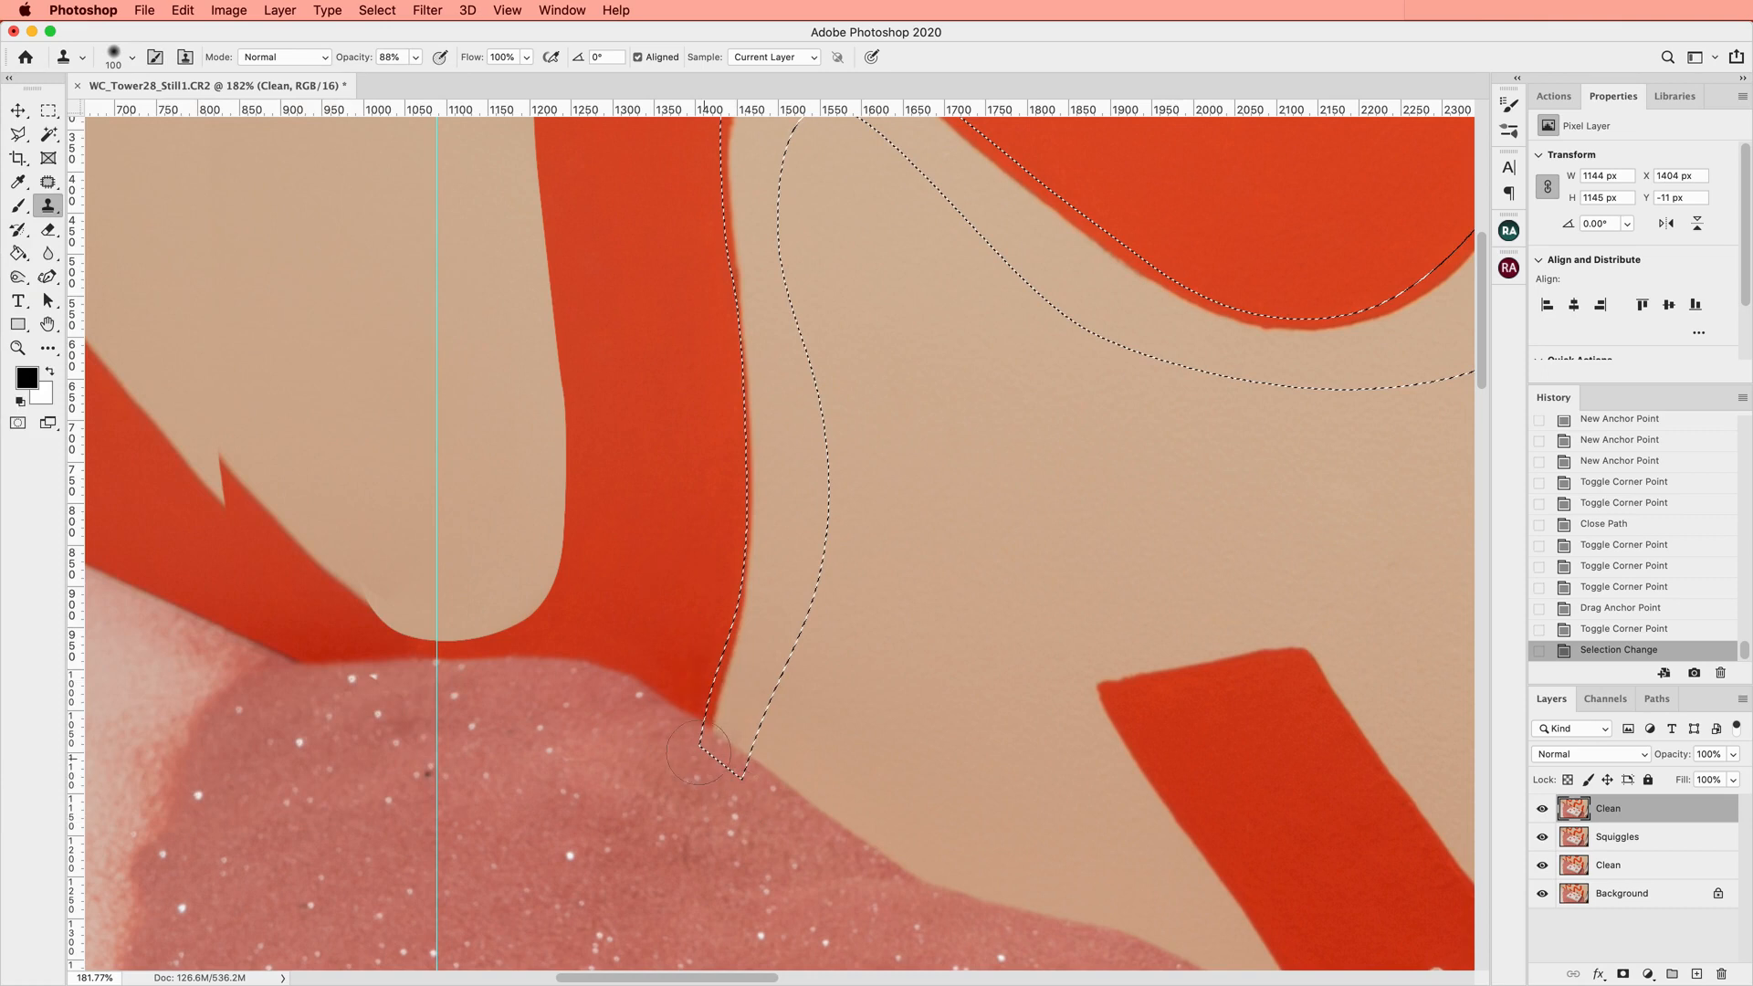
key("bracketleft")
key("bracketleft")
key("bracketleft")
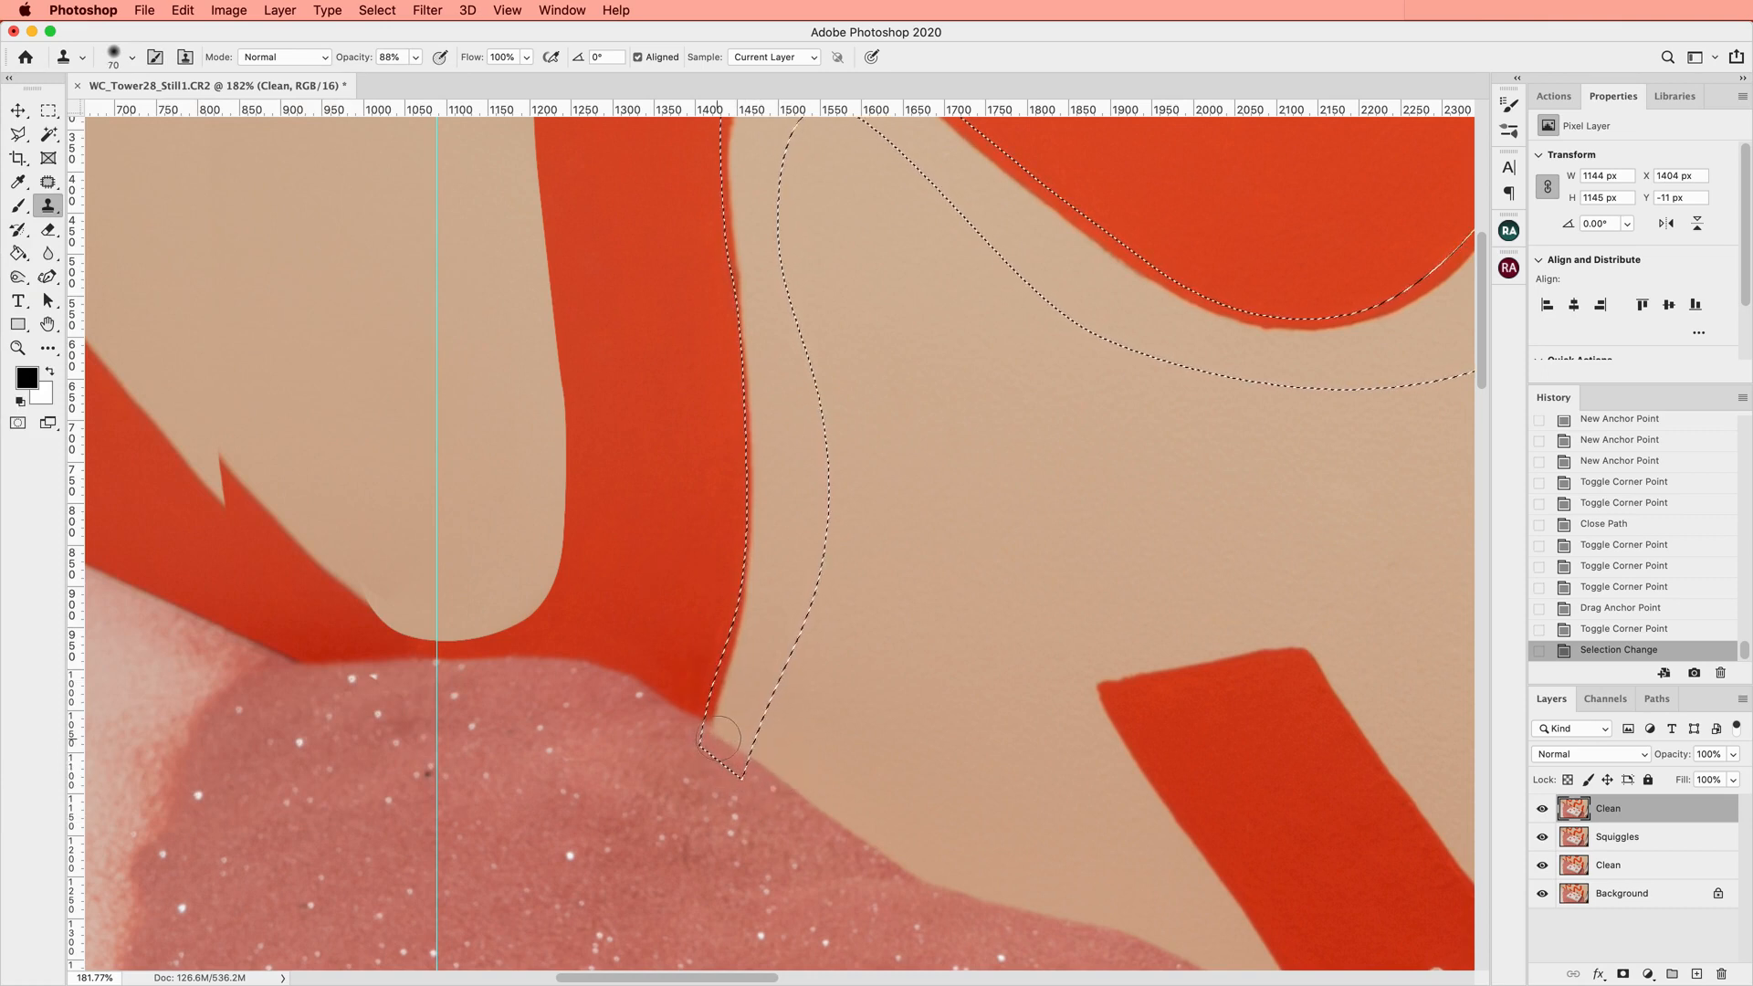
Clone clean wall over the selected squiggle edge from the sand up along the vertical section
left_click(765, 765, "alt")
left_click(718, 734)
left_click(720, 728)
left_click(721, 723)
left_click(730, 708)
left_click(740, 692)
left_click(738, 683)
left_click(764, 582)
left_click_drag(763, 582, 758, 517)
left_click_drag(734, 180, 738, 143)
Clone clean wall along the arch, diagonal underside and outer bend of the squiggle up to the canvas border
scroll(794, 338, "up", 5)
left_click(782, 371, "alt")
mouse_move(740, 314)
left_mouse_down()
mouse_move(802, 249)
mouse_move(972, 343)
mouse_move(1086, 436)
mouse_move(1328, 536)
left_mouse_up()
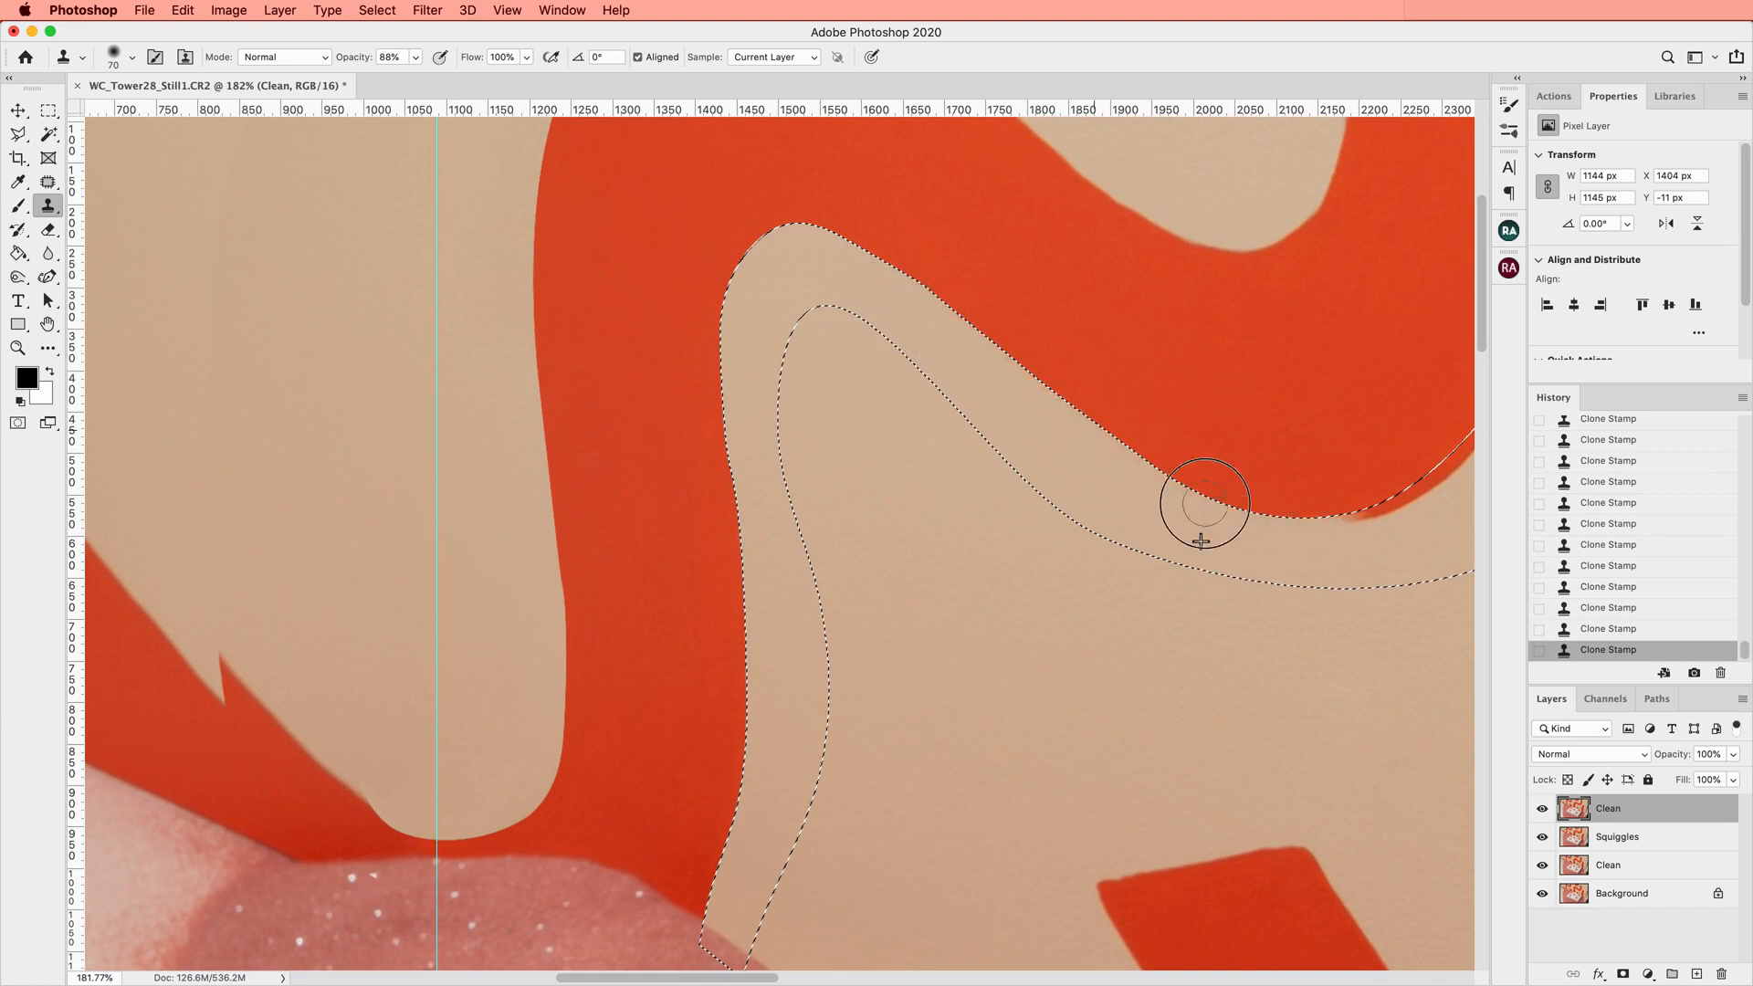
scroll(1141, 575, "right", 8)
scroll(1141, 575, "up", 3)
mouse_move(1083, 606)
left_mouse_down()
mouse_move(1190, 524)
mouse_move(1287, 396)
mouse_move(1251, 364)
mouse_move(1284, 274)
mouse_move(1283, 188)
left_mouse_up()
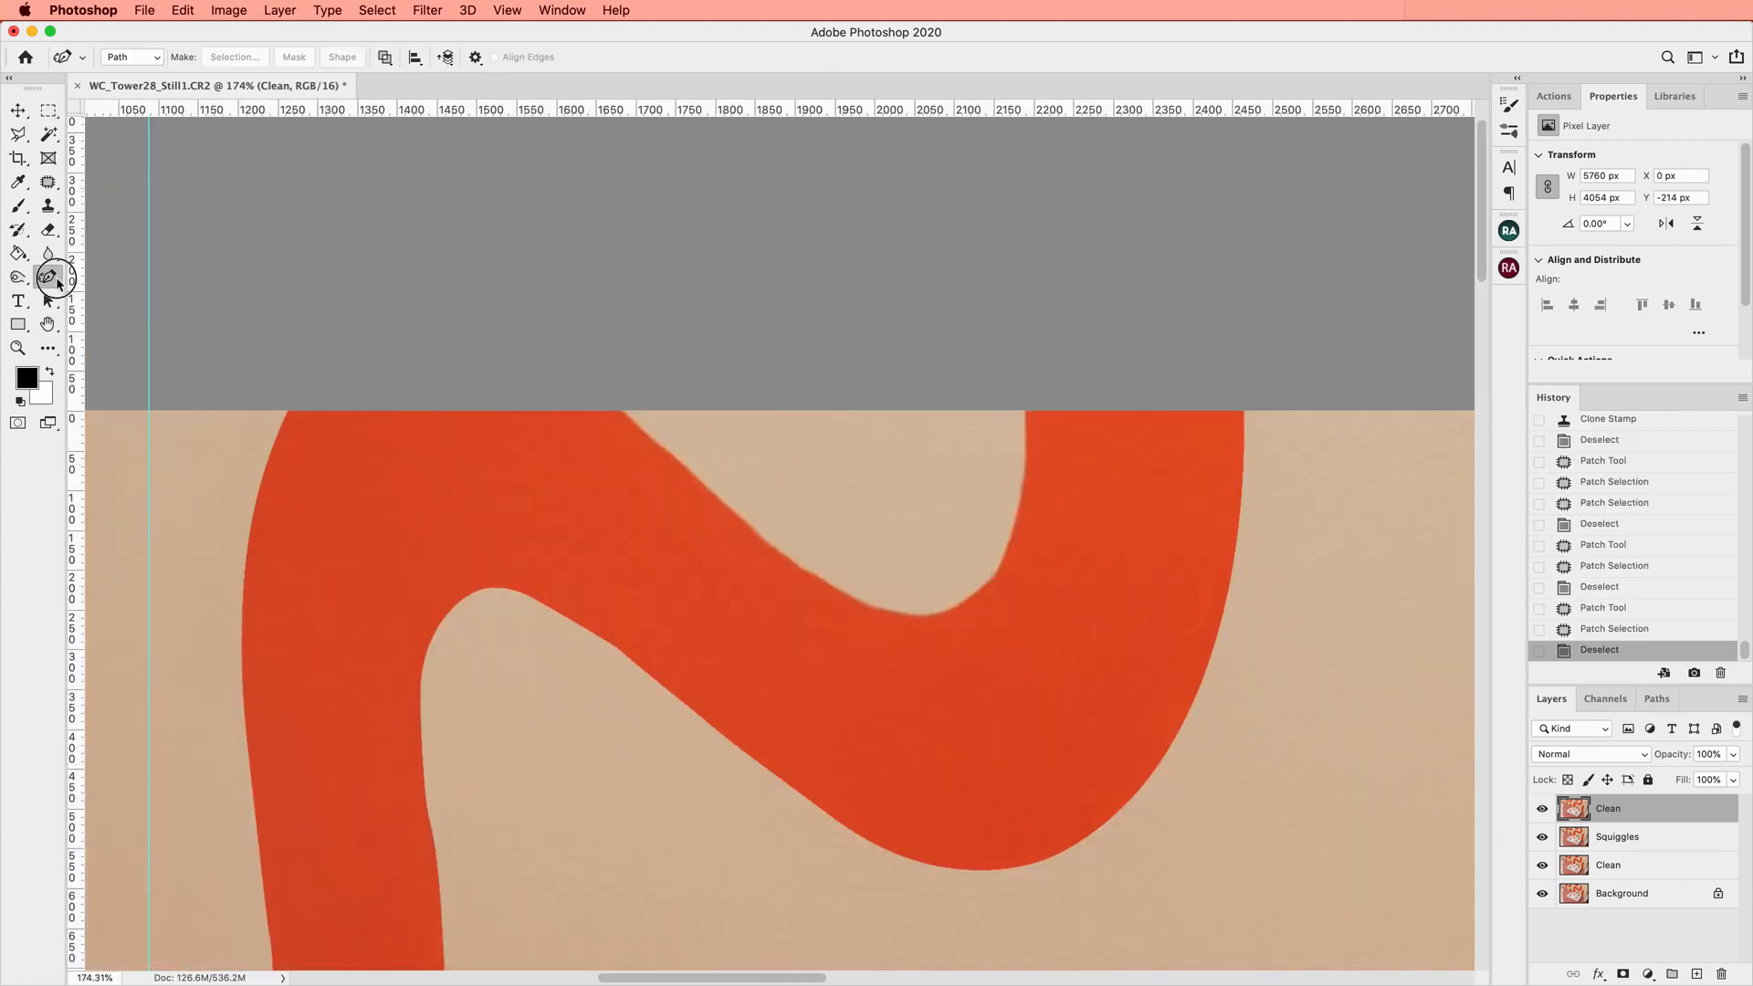
Trace a Curvature Pen path around the U-shaped wall area between the squiggle's arms, just inside the red
left_click(614, 409)
left_click(678, 471)
left_click(785, 574)
left_click(890, 638)
left_click(955, 643)
left_click(1006, 617)
left_click(1035, 540)
left_click(1039, 459)
double_click(1034, 398)
Close the path above the canvas border with corner points and make it an anti-aliased selection with 0 px feather
double_click(611, 395)
double_click(614, 409)
right_click(616, 406)
left_click(1034, 398)
double_click(1034, 398)
right_click(1034, 395)
left_click(1008, 617)
right_click(1006, 616)
left_click(1068, 718)
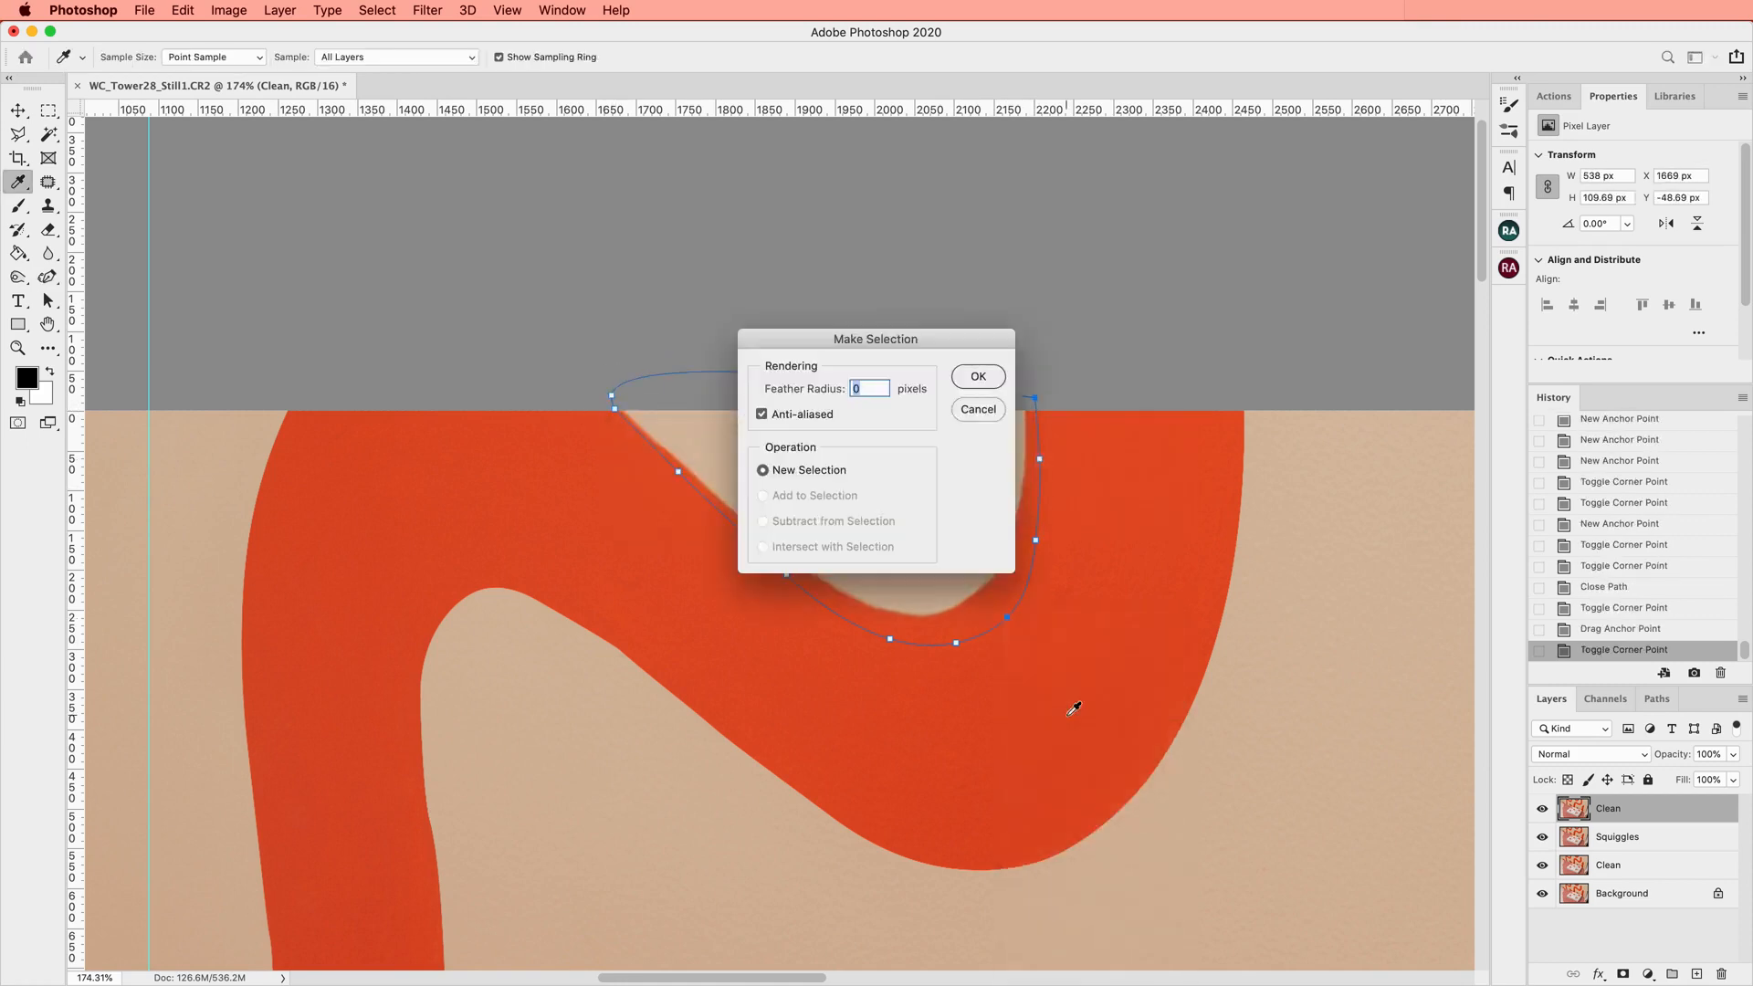
key("Return")
Clone clean wall over the ragged edge of the selected U-shaped area and deselect
key("s")
left_click(703, 428, "alt")
left_click_drag(631, 410, 658, 433)
left_click_drag(660, 434, 704, 482)
left_click(764, 467, "alt")
mouse_move(716, 491)
left_mouse_down()
mouse_move(868, 607)
mouse_move(950, 599)
mouse_move(981, 576)
mouse_move(1028, 485)
left_mouse_up()
left_click(772, 530)
key("ctrl+d")
Trace a Curvature Pen path along the large squiggle's outer edge from the canvas border down to the white block
key("p")
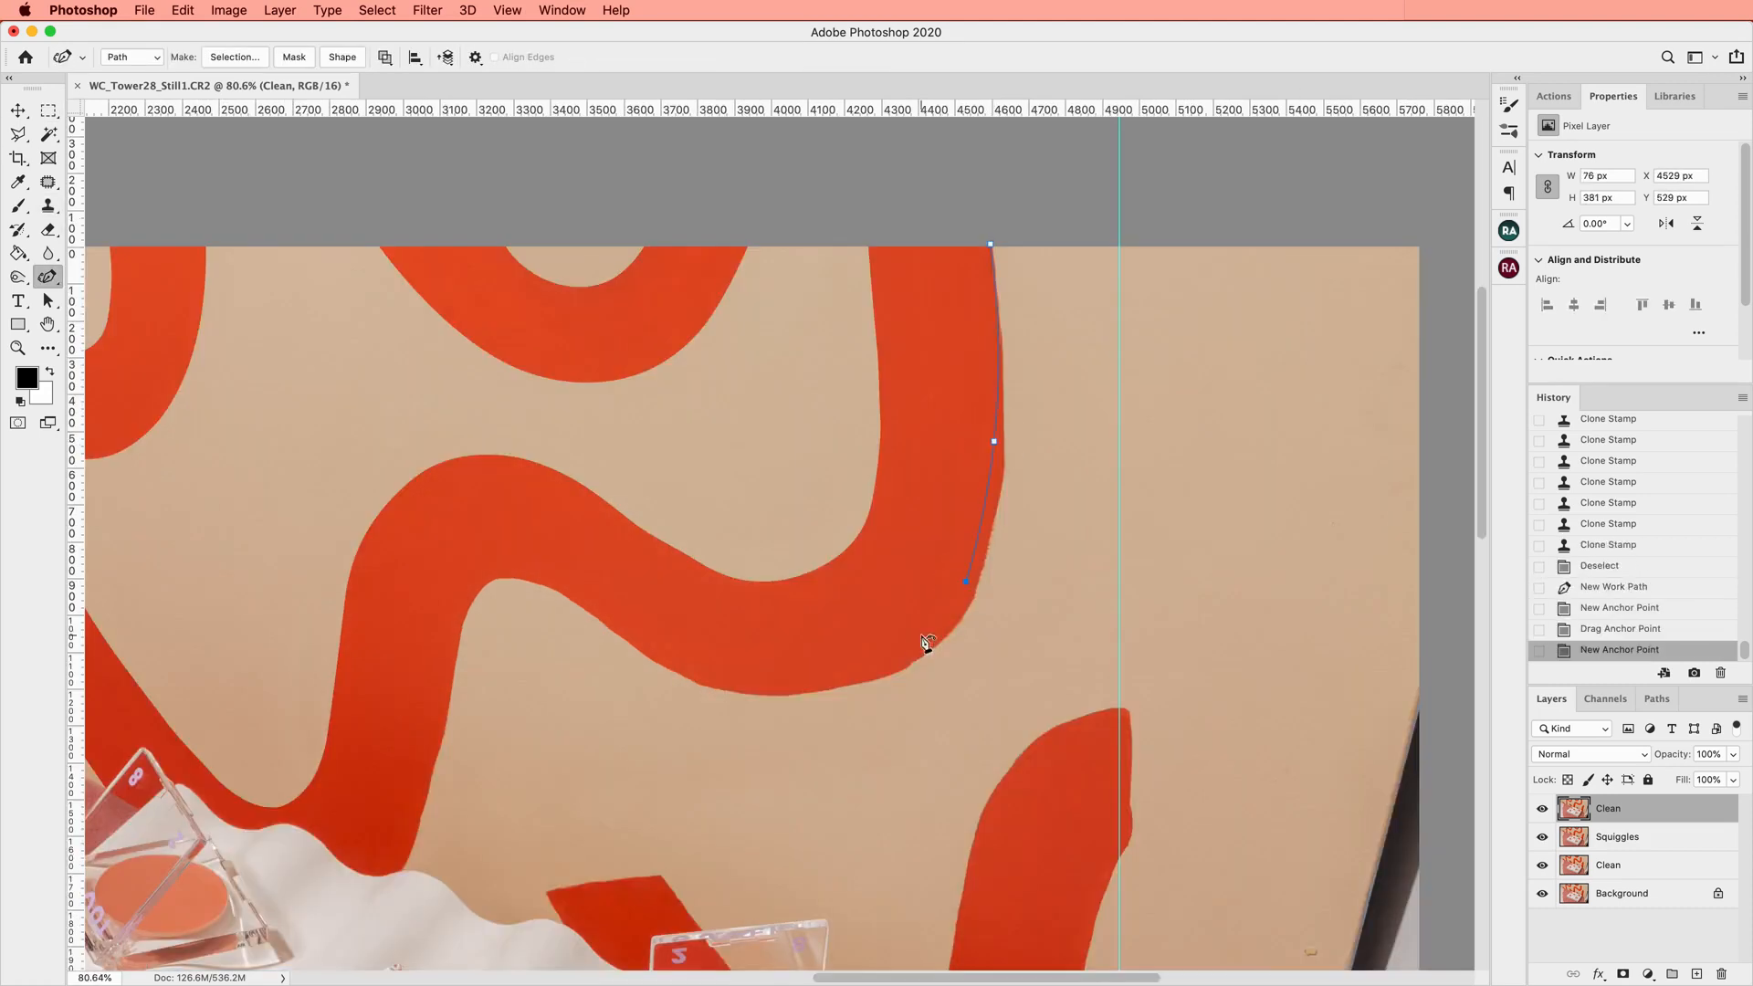
left_click(691, 659)
left_click(613, 615)
left_click(546, 577)
left_click(503, 570)
left_click(468, 595)
left_click(448, 667)
left_click_drag(398, 639, 827, 618)
left_click_drag(897, 574, 909, 561)
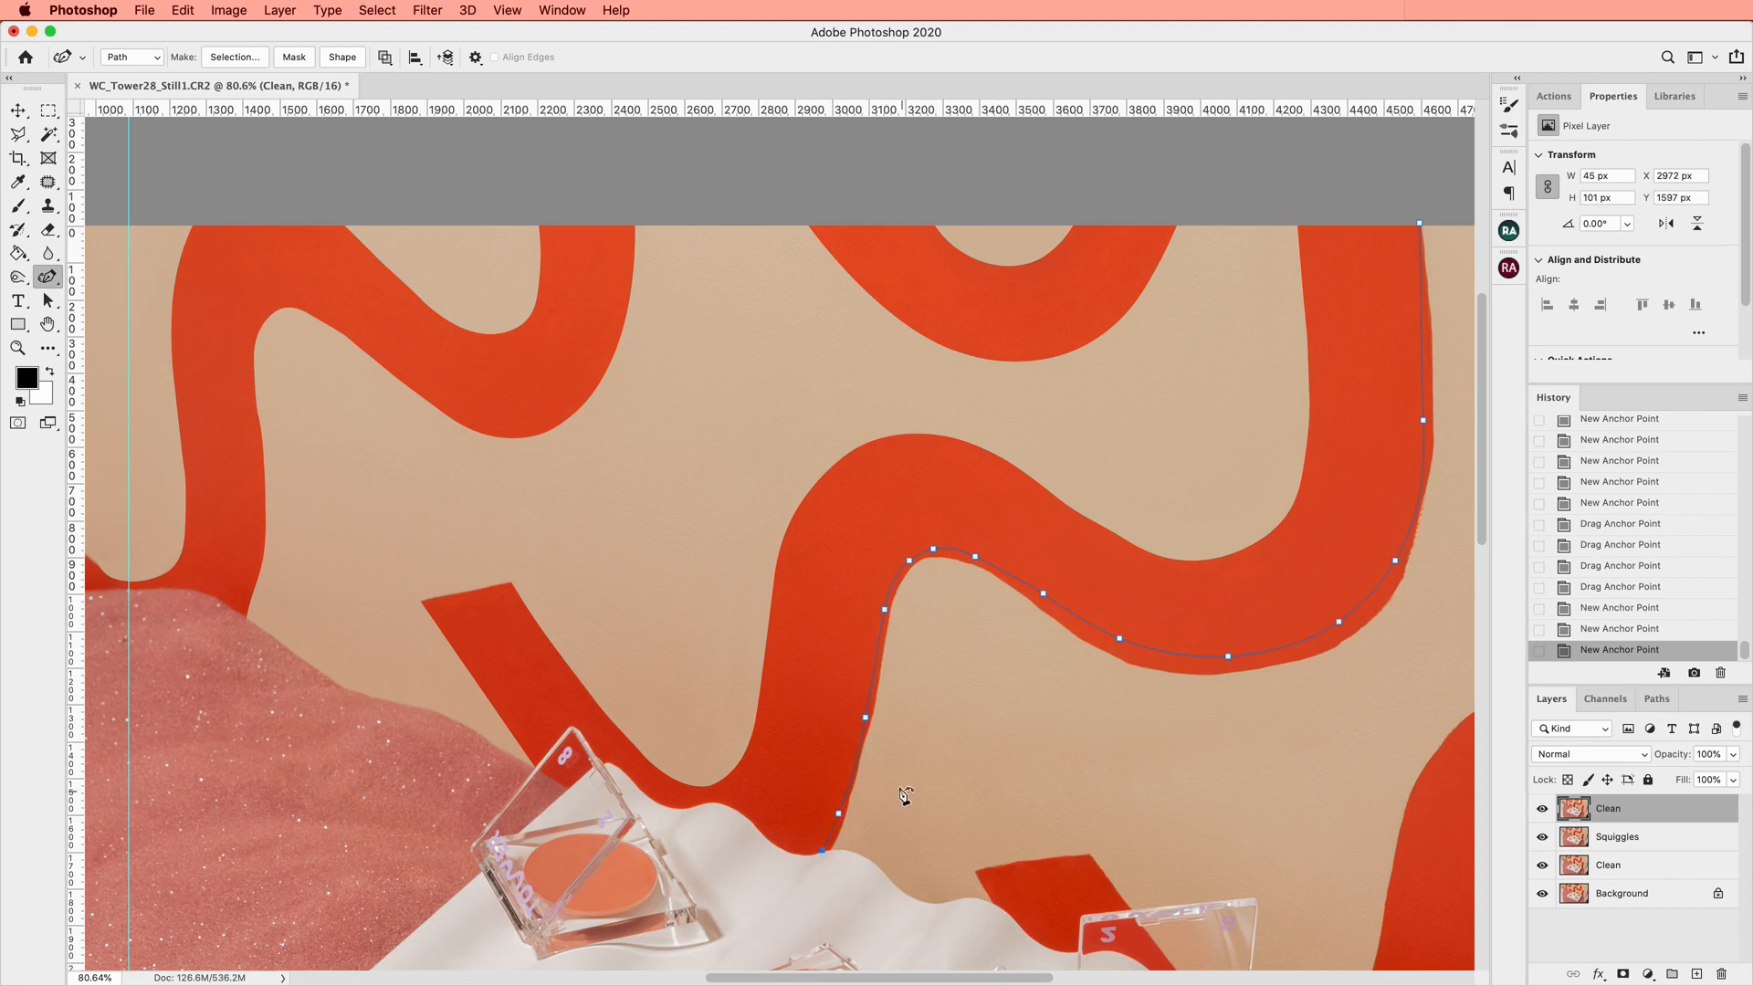
Refine the path's curve by adding and moving anchor points along the large squiggle's lower edge
key("ctrl+plus")
scroll(1289, 352, "down", 3)
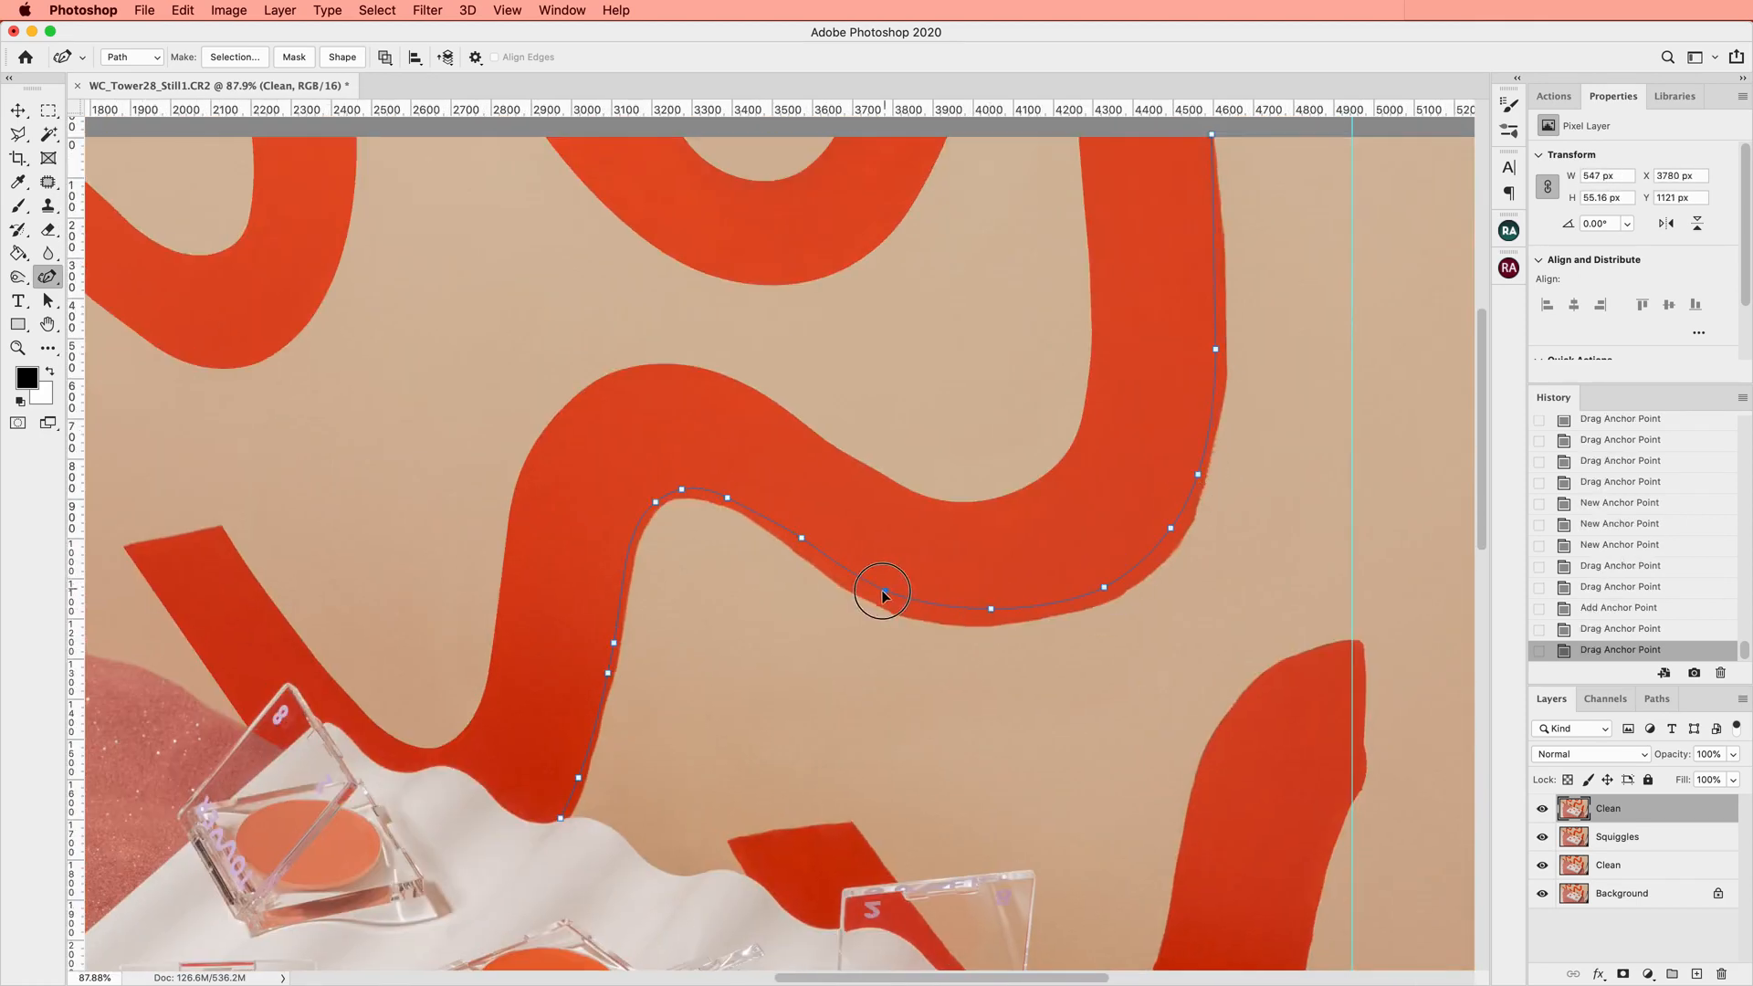
right_click(651, 500)
left_click(736, 613)
key("Escape")
Route the path back through the wall, close it at the canvas border with corner points and convert it into a selection
scroll(539, 836, "up", 5)
double_click(908, 796)
double_click(978, 785)
left_click(977, 785)
key("super+z")
left_click_drag(976, 784, 932, 792)
left_click(964, 789)
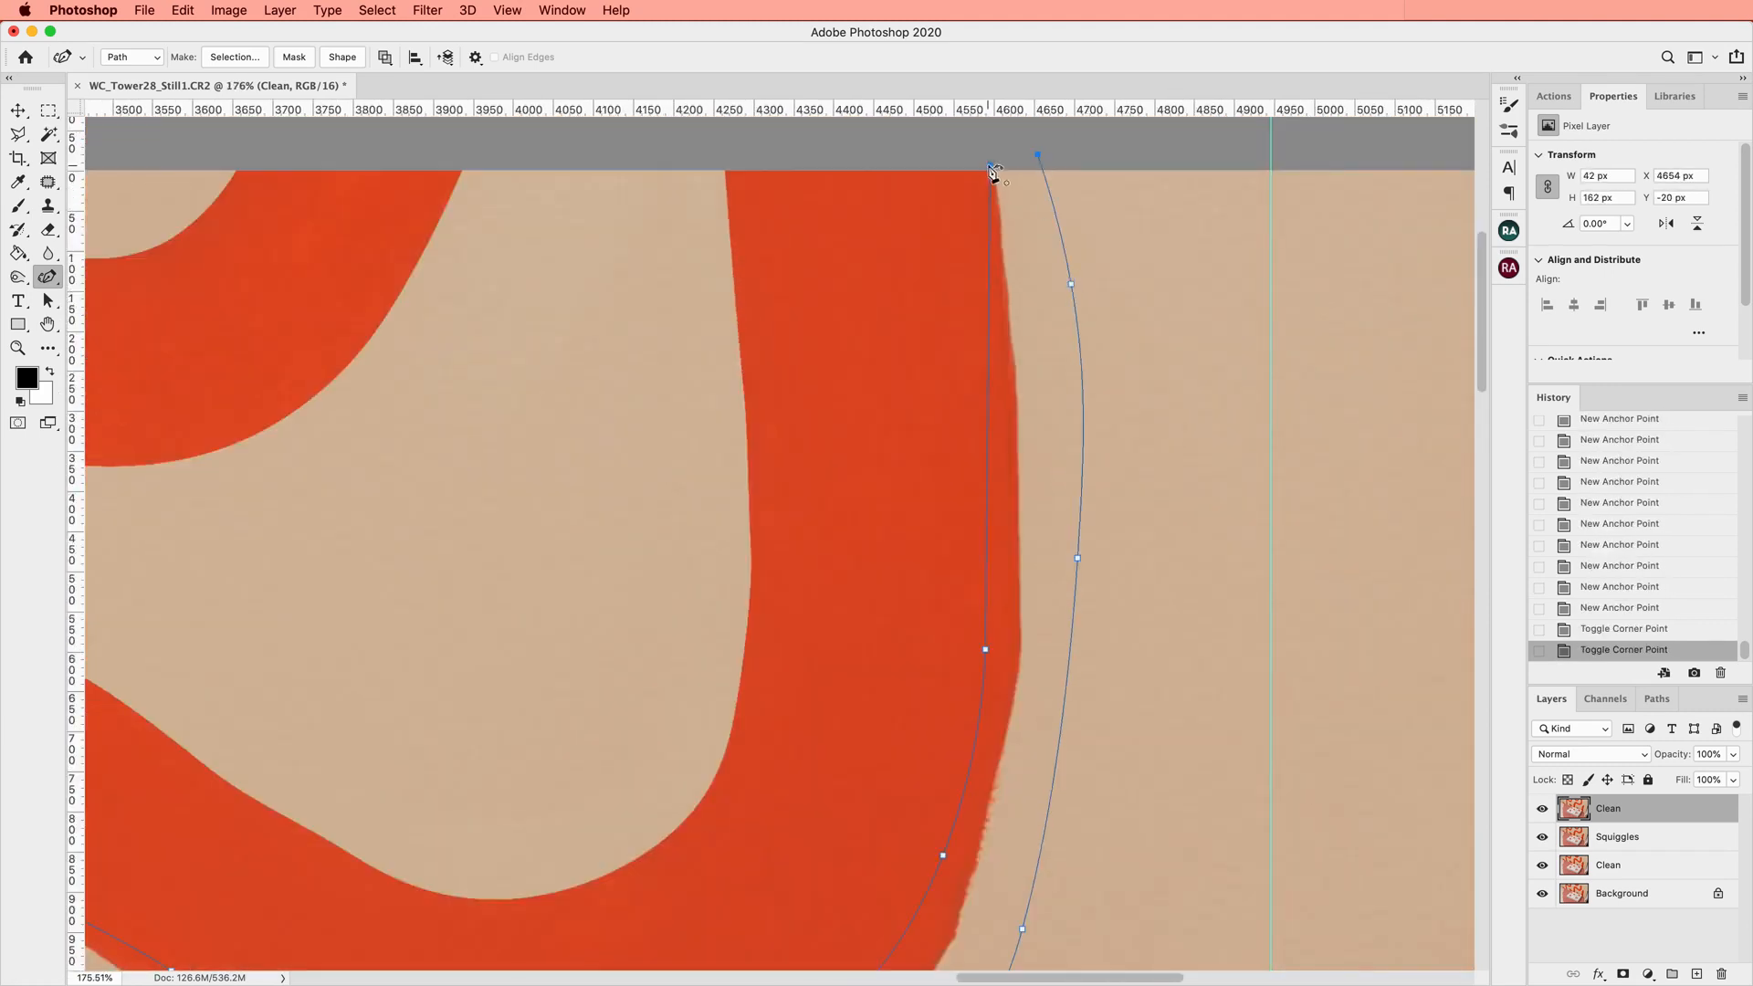
right_click(1070, 278)
left_click(1159, 379)
scroll(704, 458, "down", 5)
Activate the Clone Stamp and enlarge its brush to 175 px
key("s")
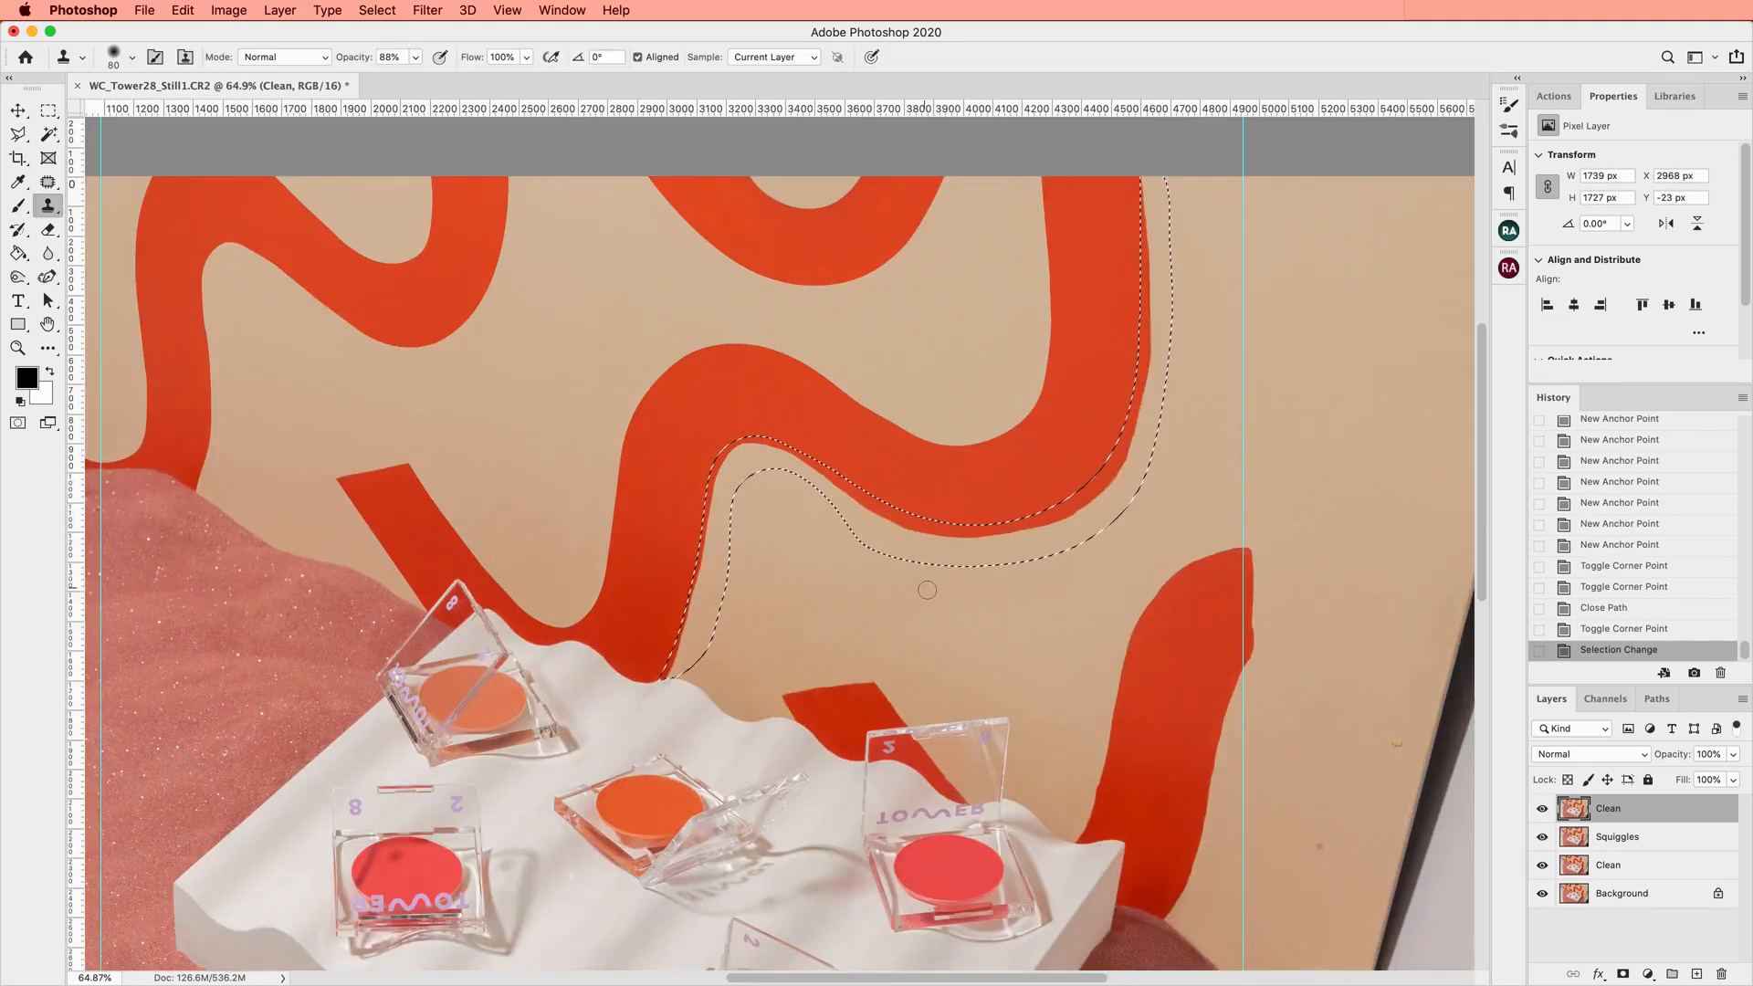
key("bracketright")
key("bracketright")
key("bracketright")
key("bracketright")
key("bracketright")
key("bracketright")
key("bracketright")
key("bracketright")
key("bracketright")
key("bracketright")
key("bracketleft")
key("bracketleft")
key("bracketleft")
key("bracketleft")
key("bracketleft")
Clone clean wall over the large squiggle's selected outer edge from the canvas border to the white block, and deselect
left_click(1201, 195, "alt")
left_click_drag(1152, 175, 1152, 190)
left_click_drag(1153, 193, 1154, 212)
left_click_drag(1155, 217, 1155, 237)
mouse_move(1156, 243)
left_mouse_down()
mouse_move(1185, 293)
mouse_move(1121, 498)
mouse_move(1133, 459)
mouse_move(961, 548)
mouse_move(974, 551)
mouse_move(1014, 537)
mouse_move(905, 529)
mouse_move(744, 453)
mouse_move(706, 506)
mouse_move(735, 553)
mouse_move(687, 639)
left_mouse_up()
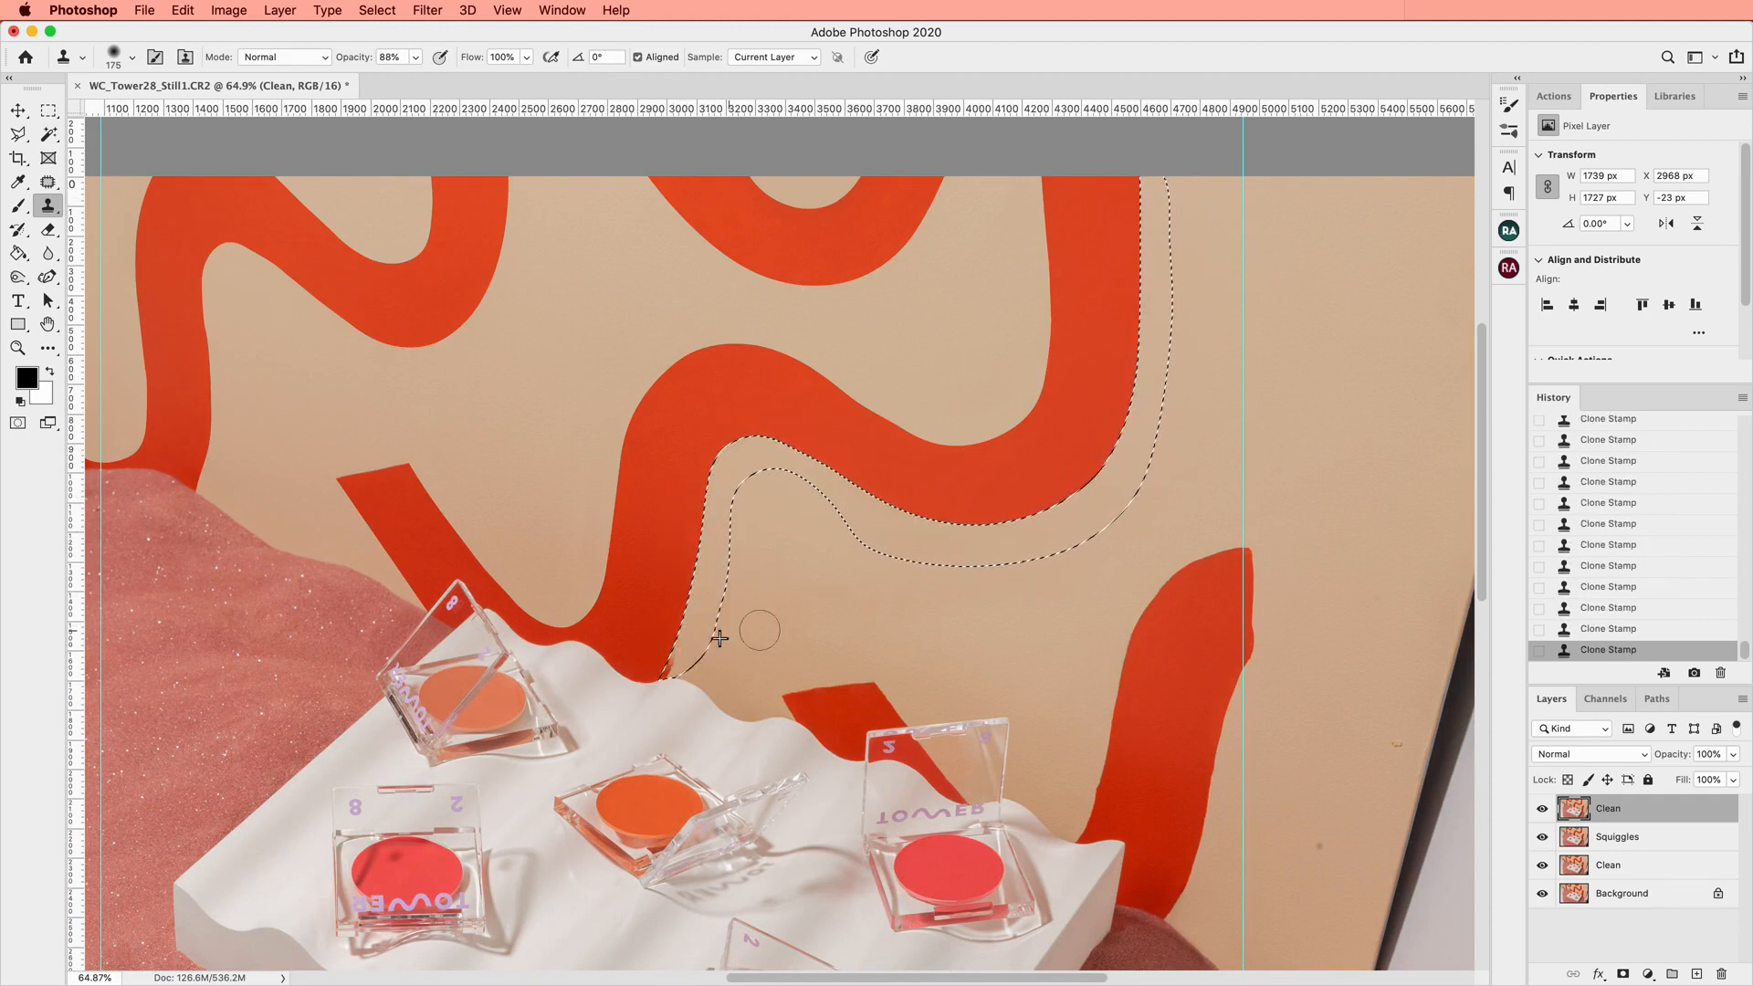
key("bracketleft")
key("bracketleft")
key("bracketleft")
scroll(719, 638, "up", 5)
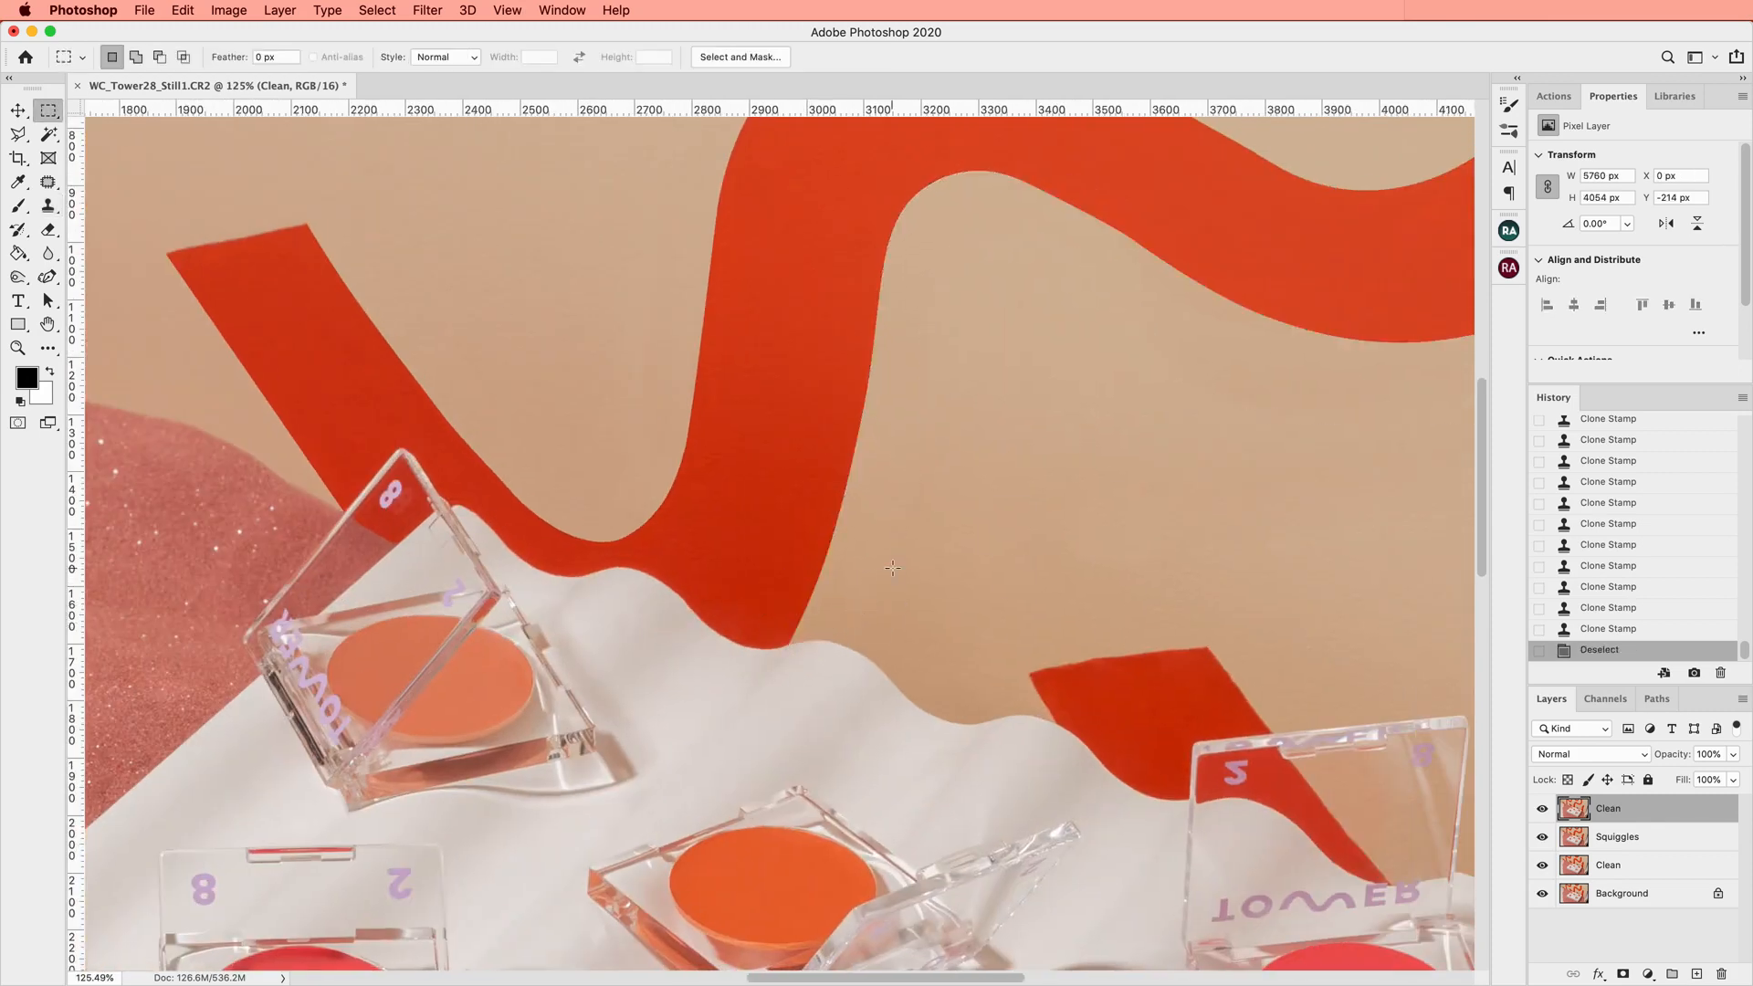
Touch up the area around the squiggles with a few more Clone Stamp strokes
scroll(769, 445, "down", 3)
mouse_move(863, 540)
left_mouse_down()
mouse_move(998, 582)
mouse_move(1013, 548)
left_mouse_up()
key("super+d")
scroll(1278, 492, "up", 5)
mouse_move(1234, 607)
left_mouse_down()
mouse_move(1291, 638)
mouse_move(1278, 306)
left_mouse_up()
left_click_drag(1269, 548, 1319, 539)
key("super+d")
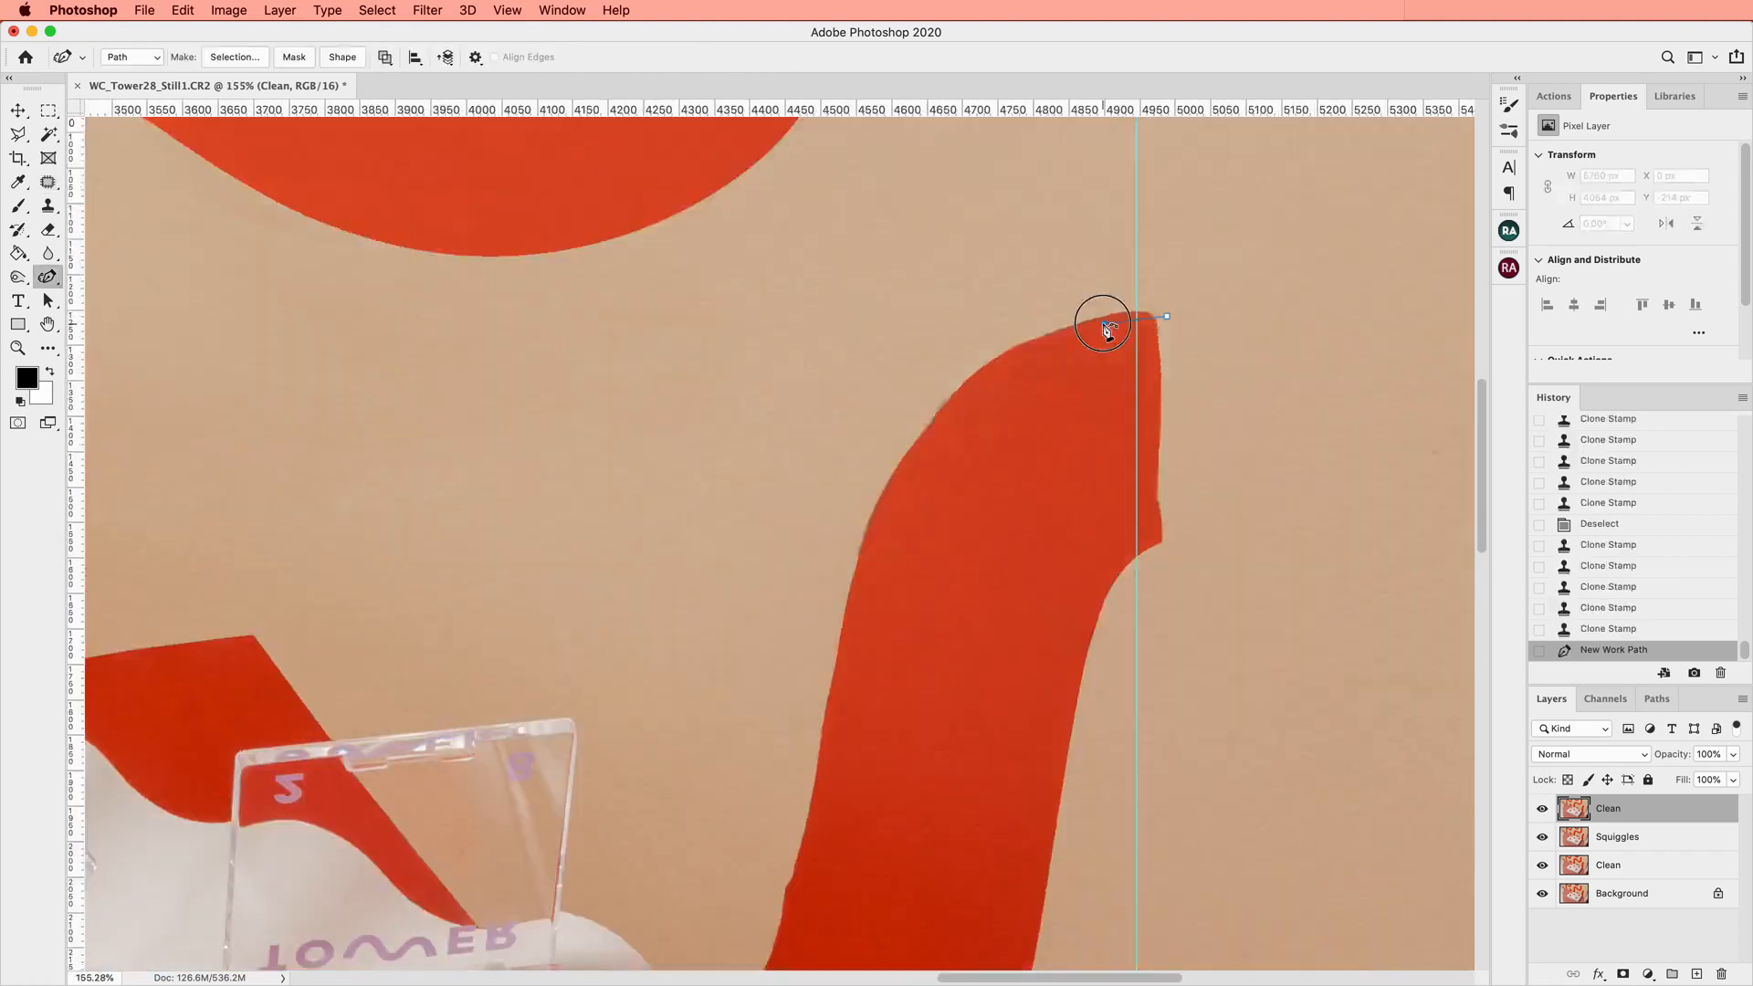
Trace the right squiggle's left edge with curved path points from its tip down to the white block
left_click(1104, 323)
left_click(1017, 355)
left_click(931, 433)
left_click(866, 567)
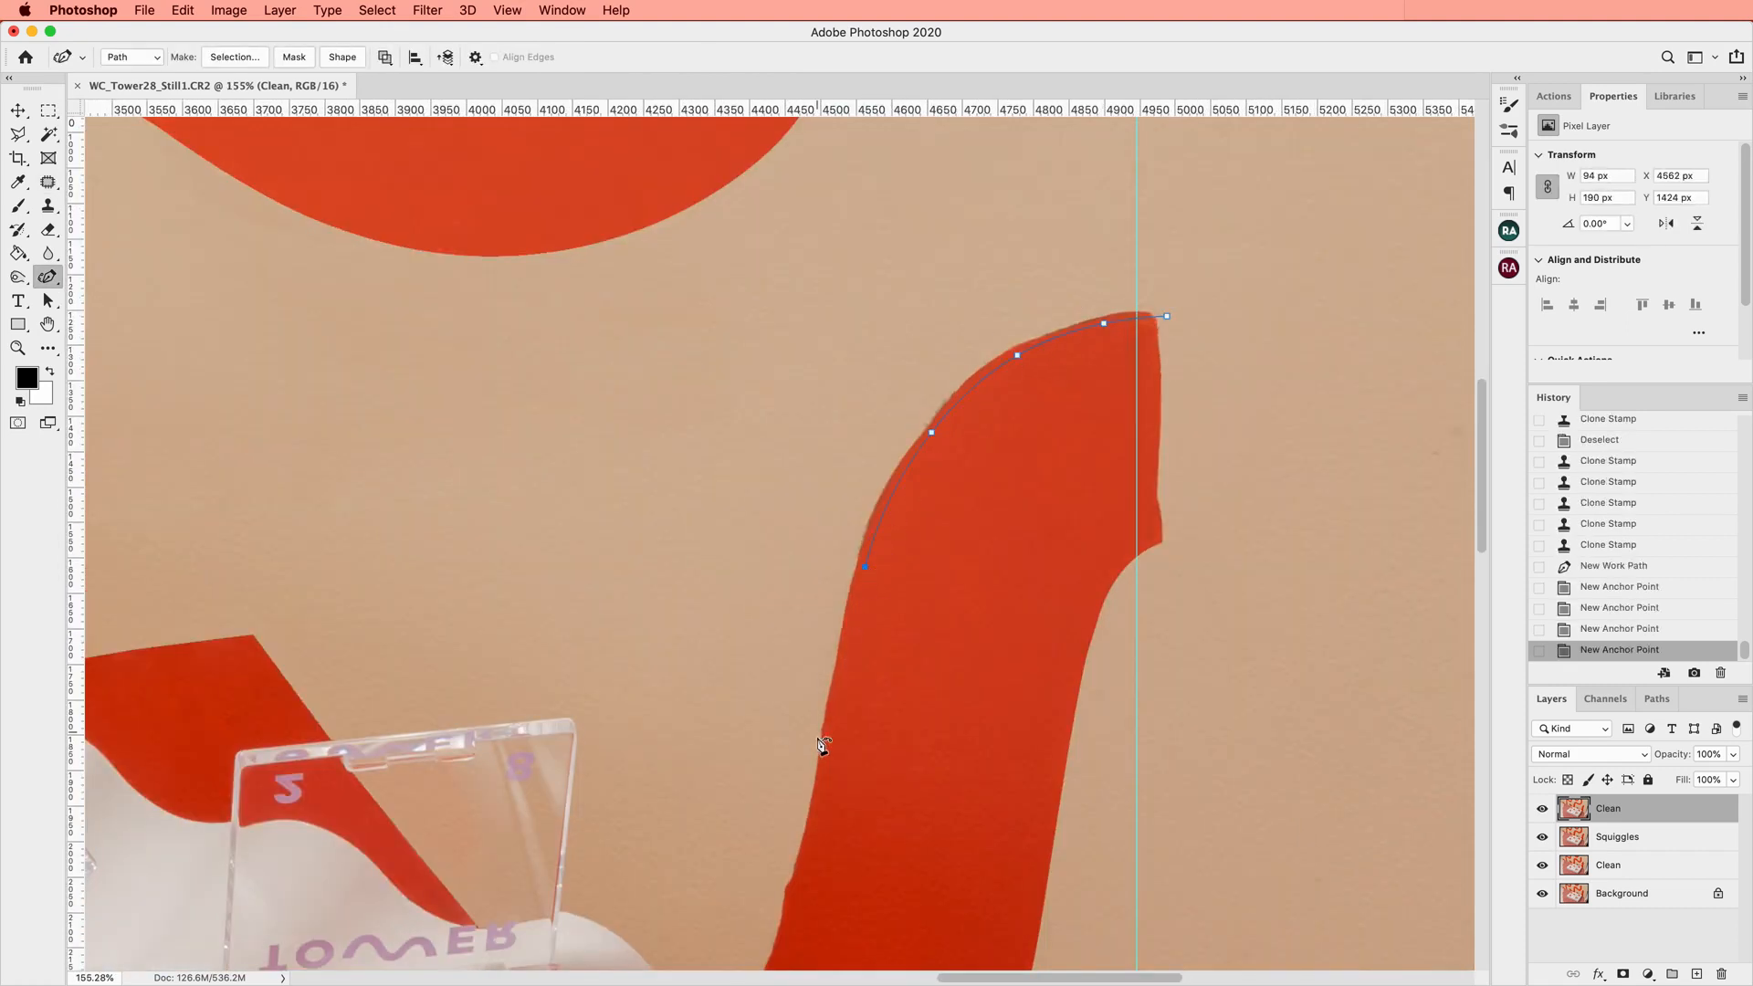
left_click(823, 789)
scroll(812, 849, "down", 4)
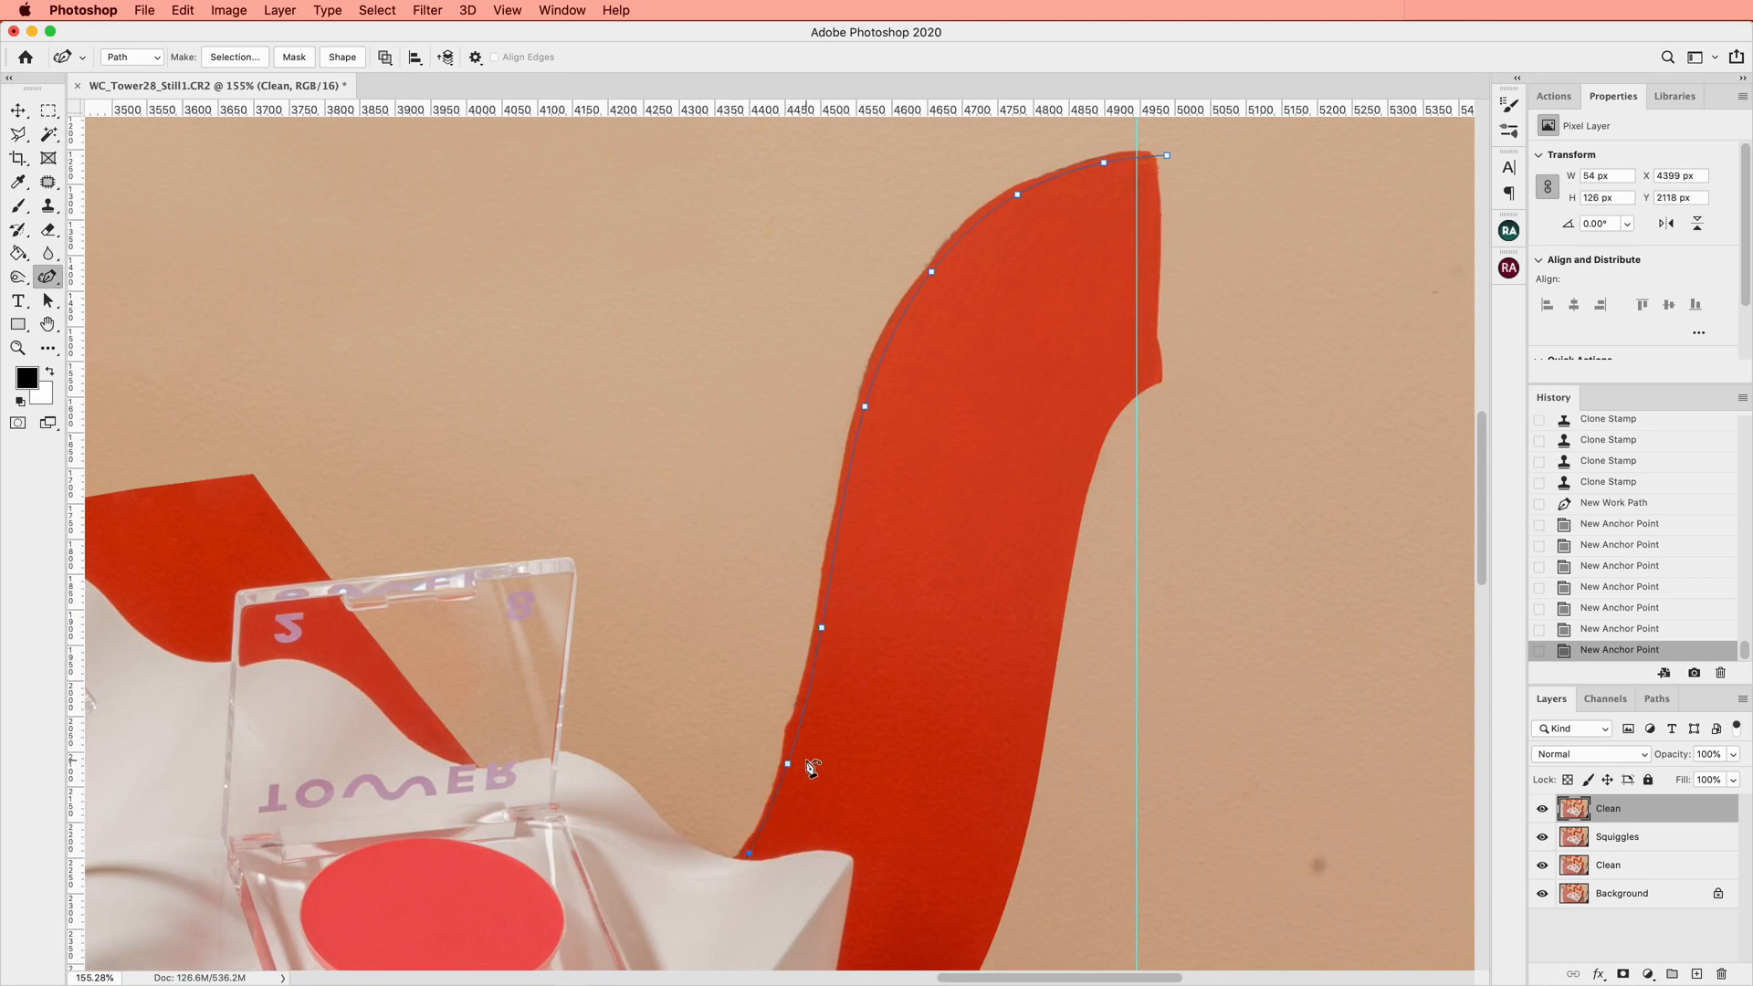
scroll(807, 761, "up", 5)
scroll(807, 761, "down", 8)
scroll(807, 761, "left", 3)
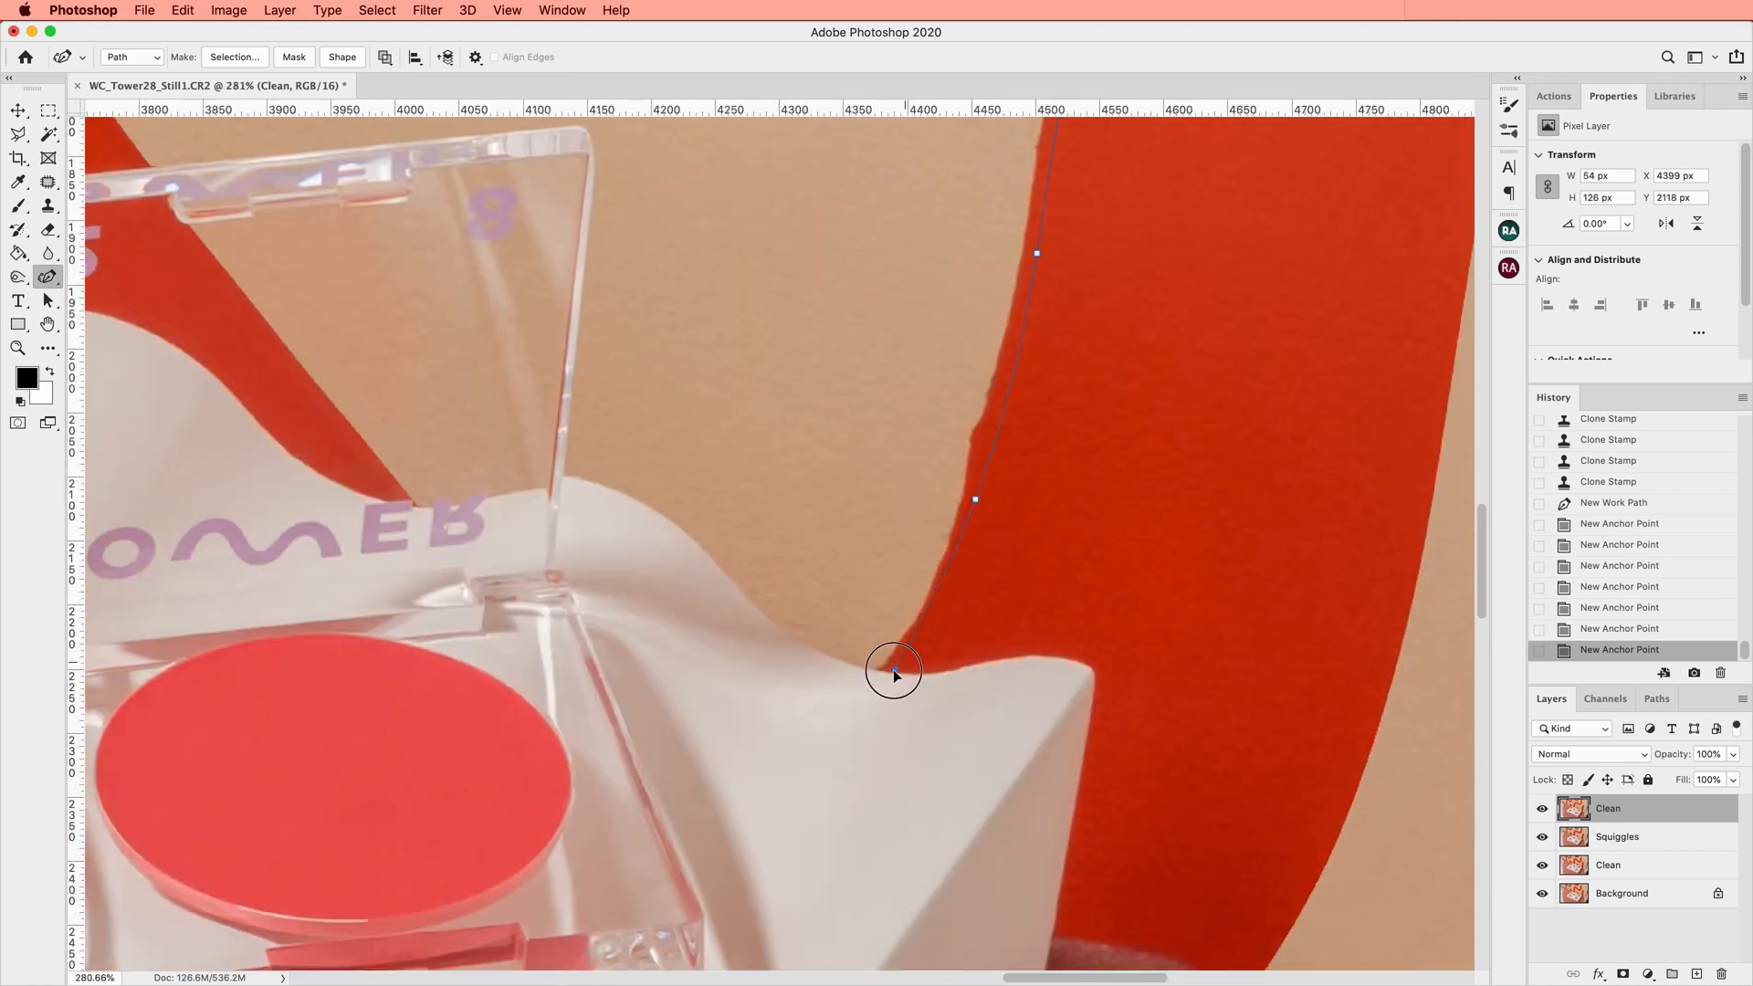
Turn the path with corner points at the white block and run it back up through the wall past the squiggle's tip
left_click(896, 673, "alt")
left_click(885, 672)
left_click(869, 670)
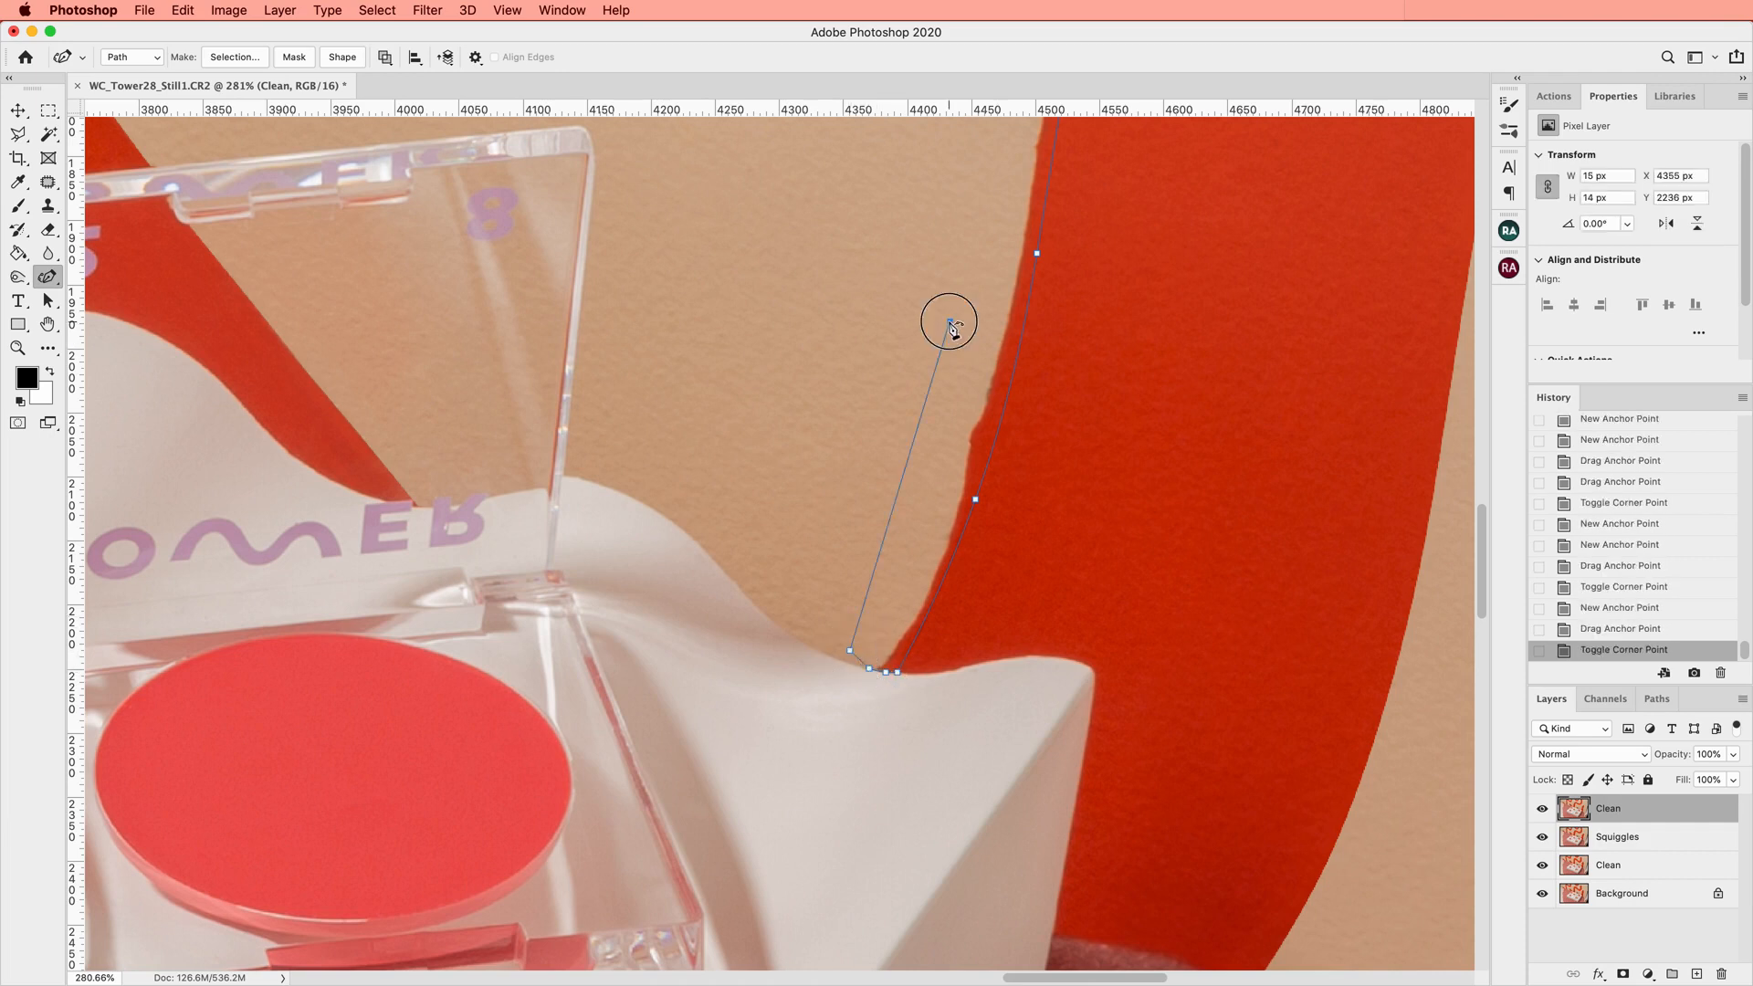
scroll(949, 324, "up", 10)
left_click(1079, 438)
left_click(1223, 262)
scroll(1316, 269, "down", 5)
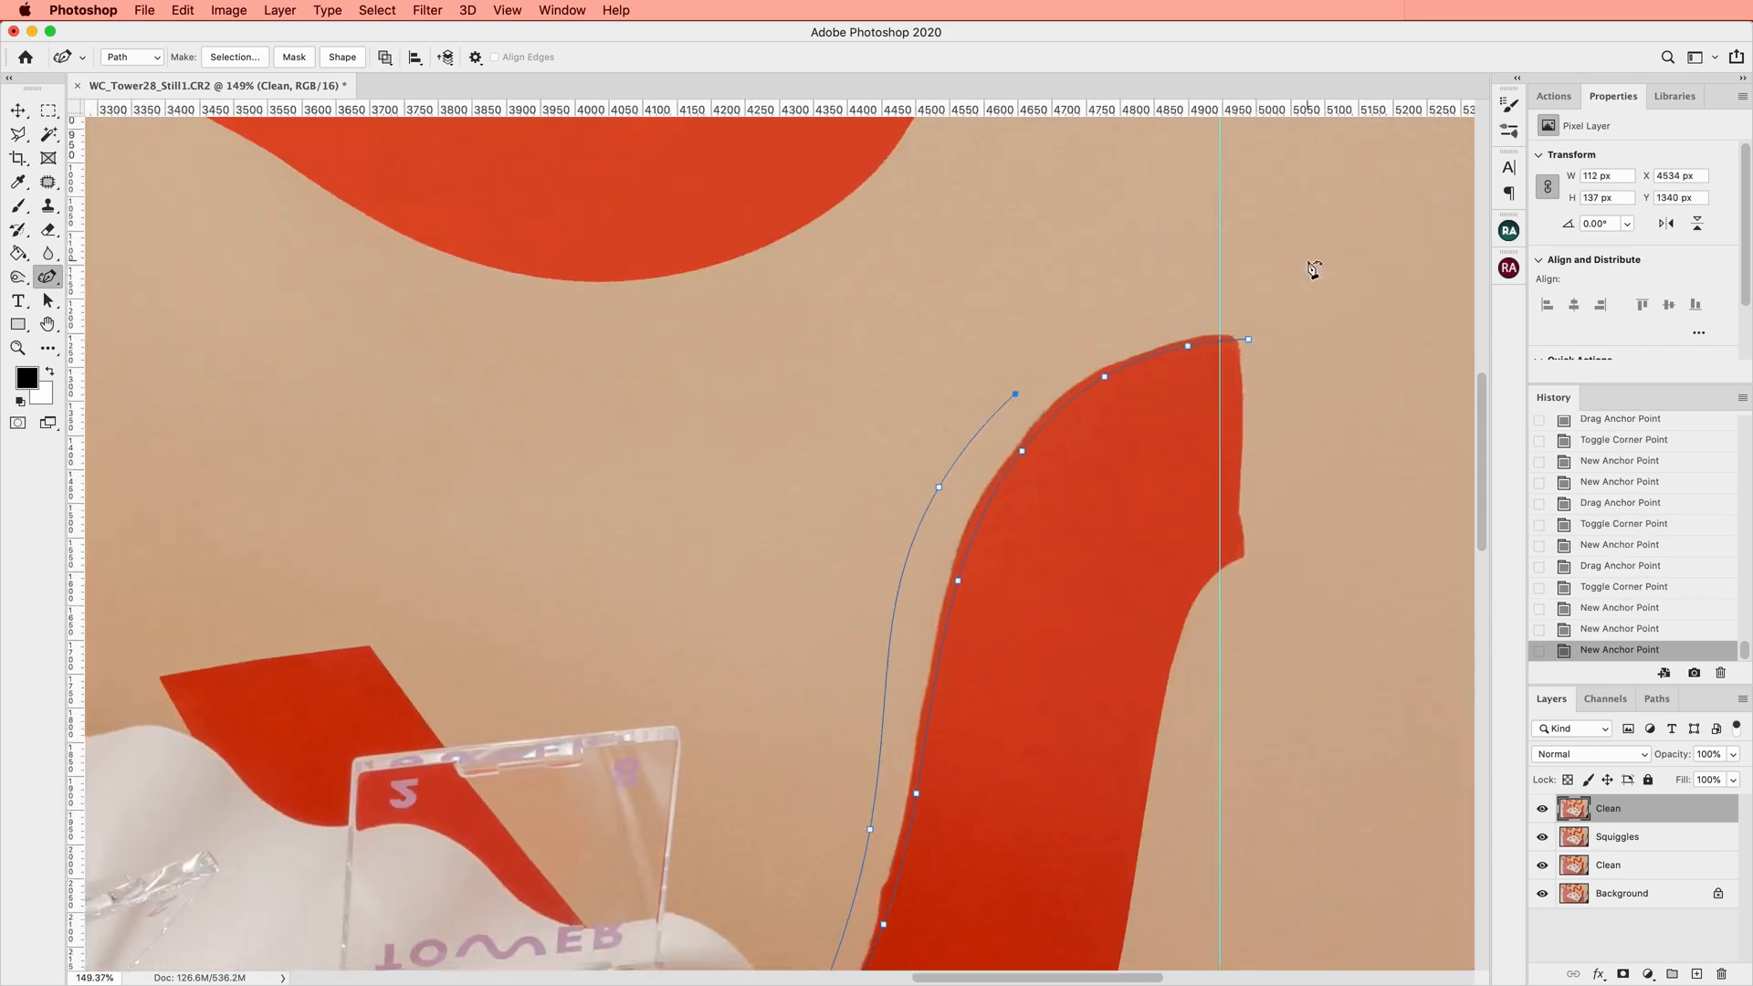
scroll(1314, 270, "right", 2)
left_click(1064, 353)
left_click(1153, 351)
left_click(1154, 350, "alt")
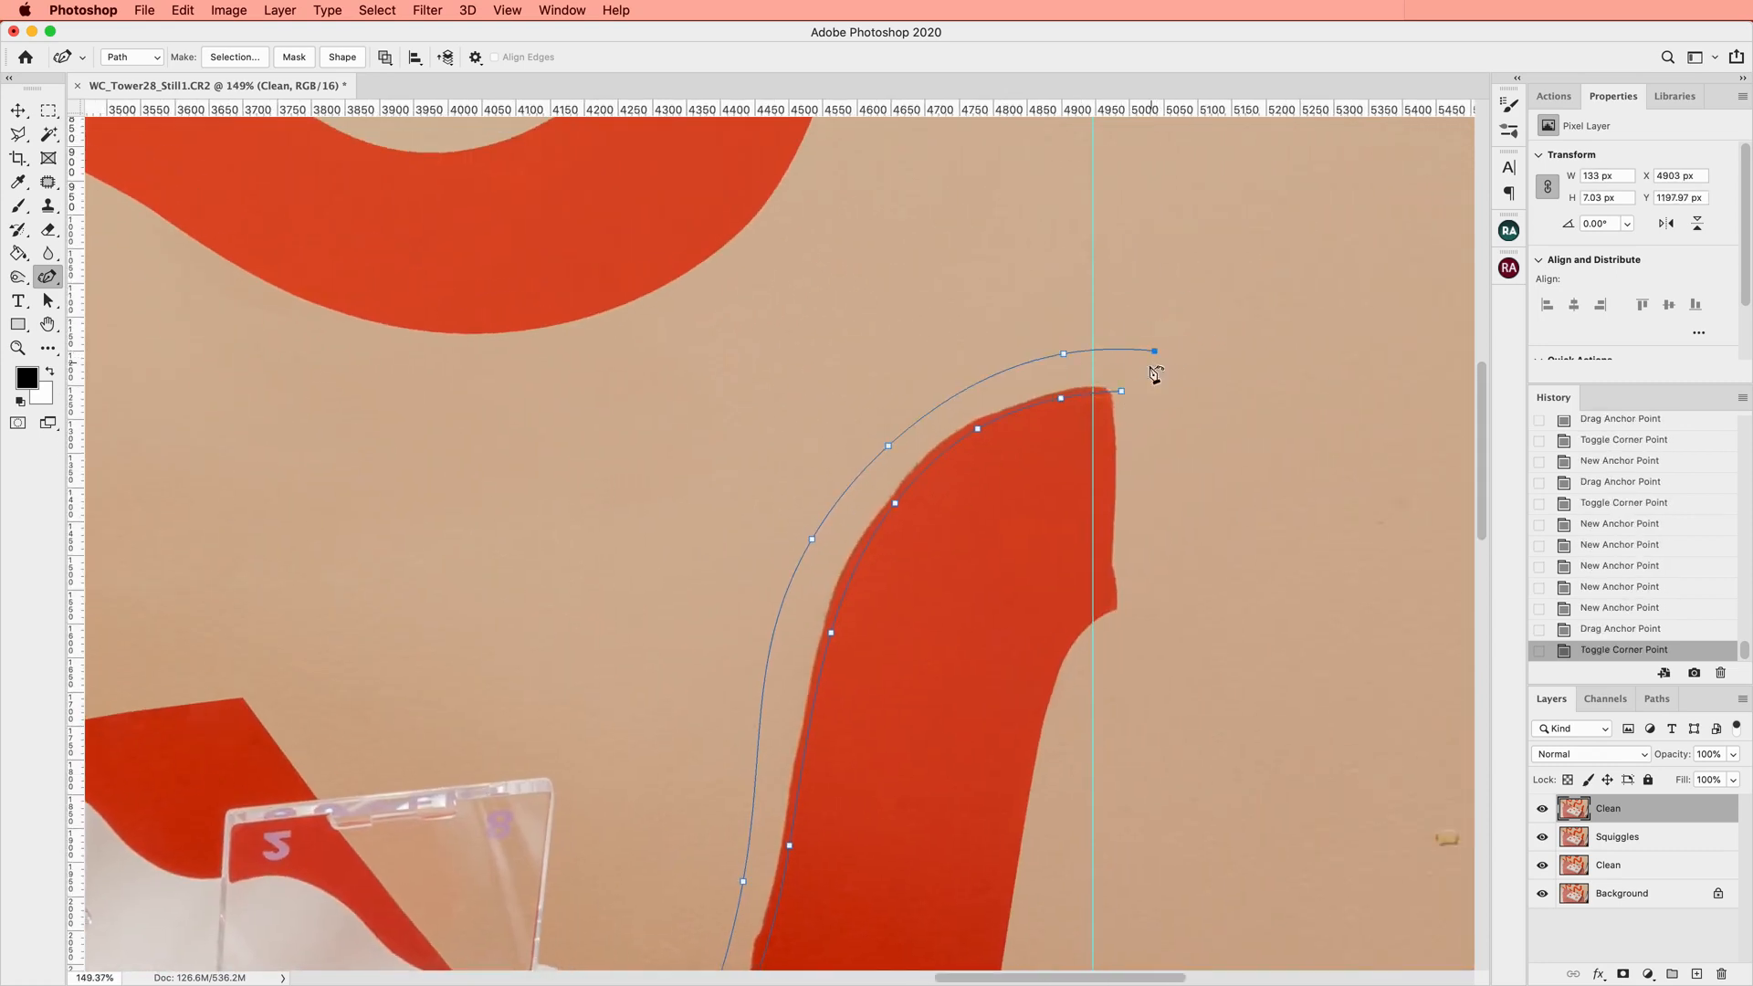
Close the path at the squiggle's tip and convert it into an anti-aliased new selection with 0 px feather
left_click(1122, 391, "alt")
right_click(1124, 389)
left_click(1221, 499)
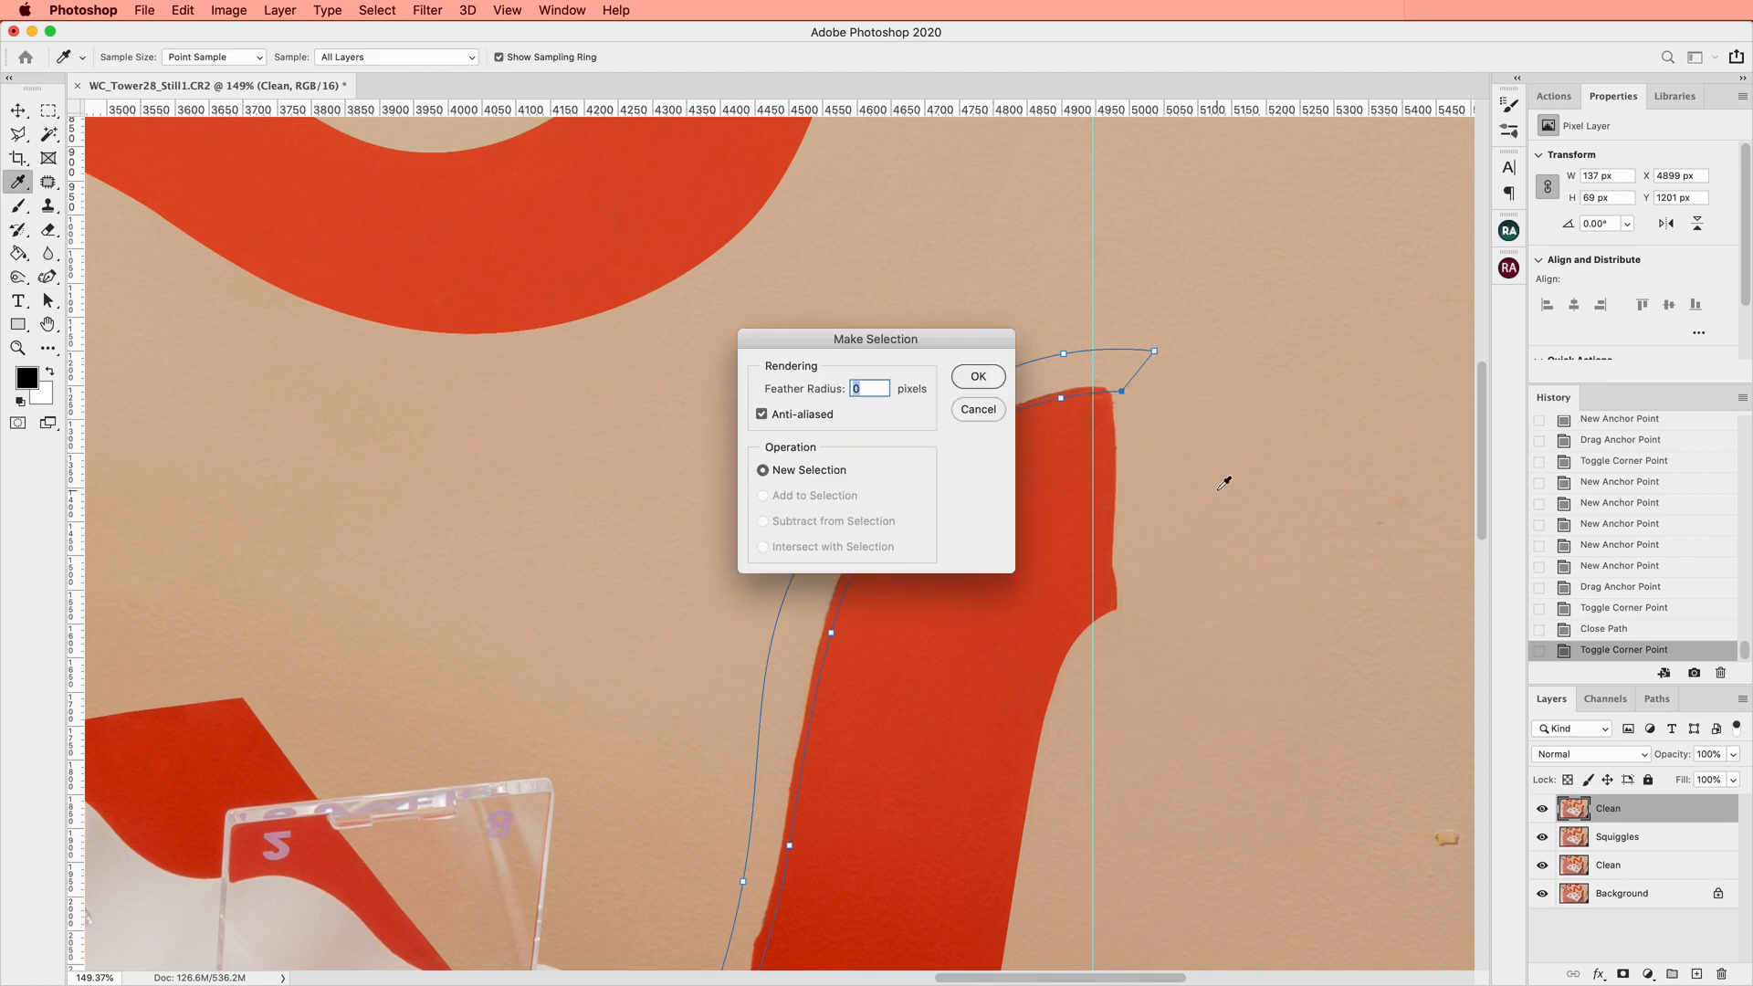
key("Return")
Clone clean wall over the selected edge at the right squiggle's tip, using the Clone Stamp with a 90 px brush
scroll(746, 675, "down", 6)
scroll(746, 676, "left", 2)
scroll(745, 675, "up", 10)
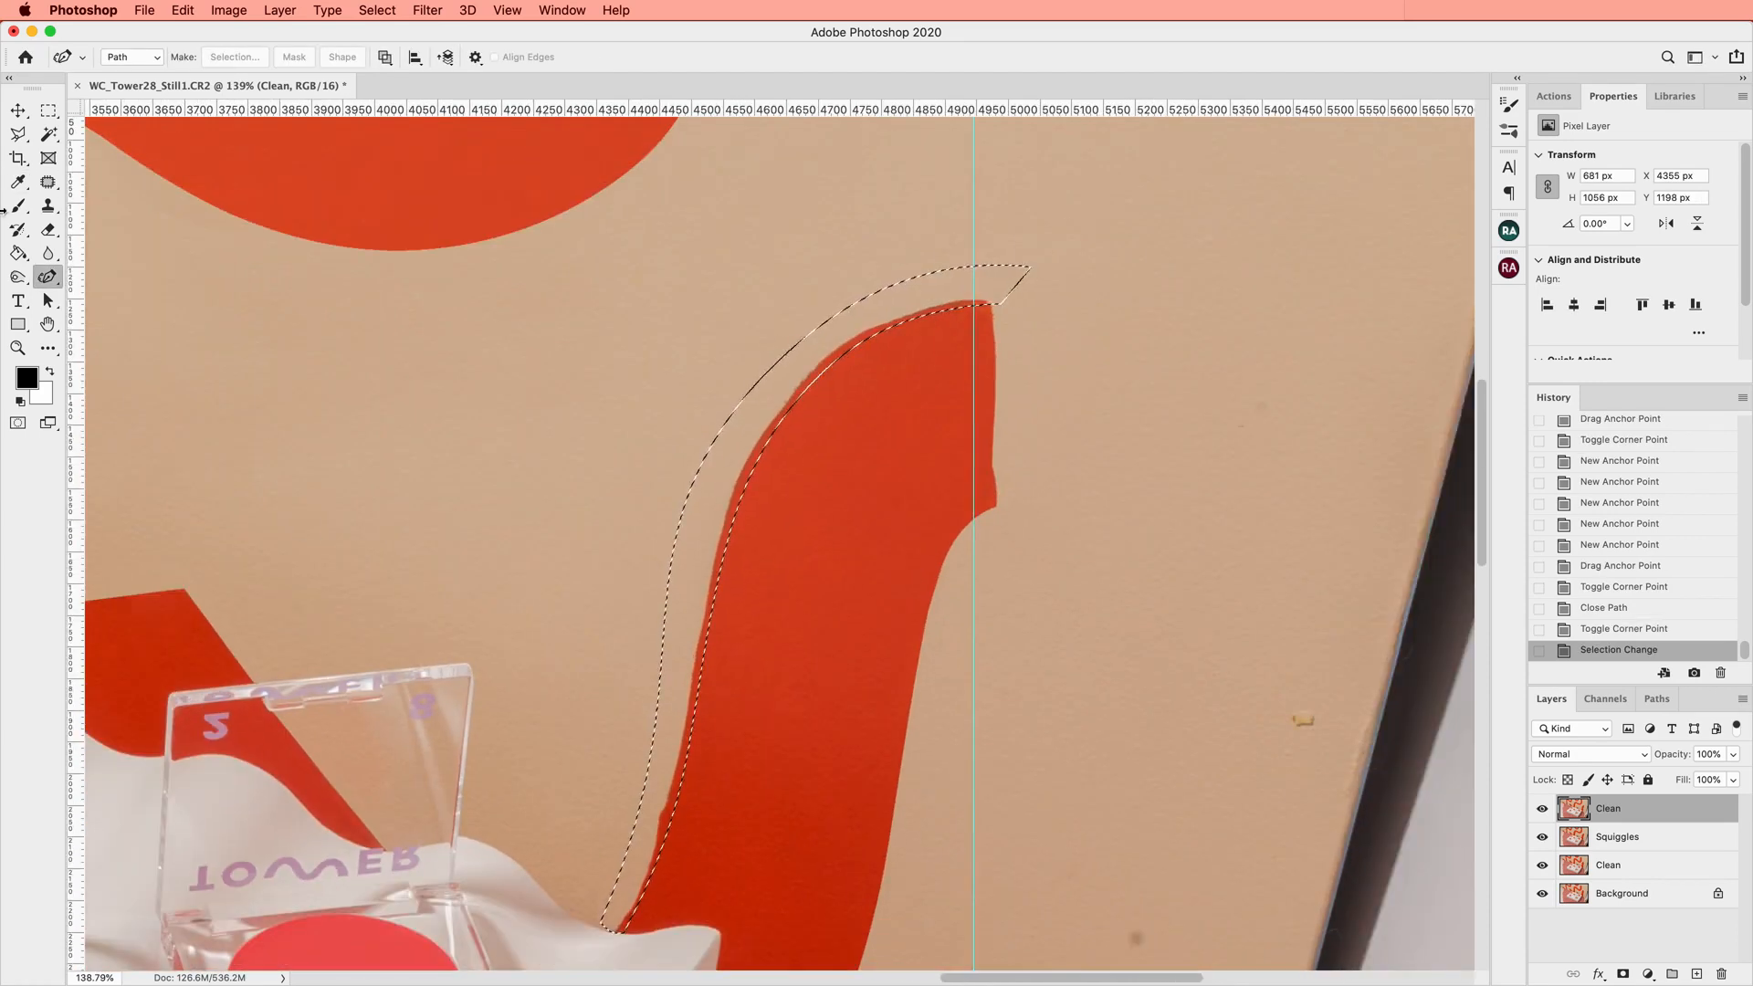
key("s")
key("bracketright")
key("bracketright")
key("bracketright")
key("bracketright")
key("bracketright")
key("bracketright")
key("bracketright")
key("bracketright")
key("bracketright")
key("bracketright")
key("bracketright")
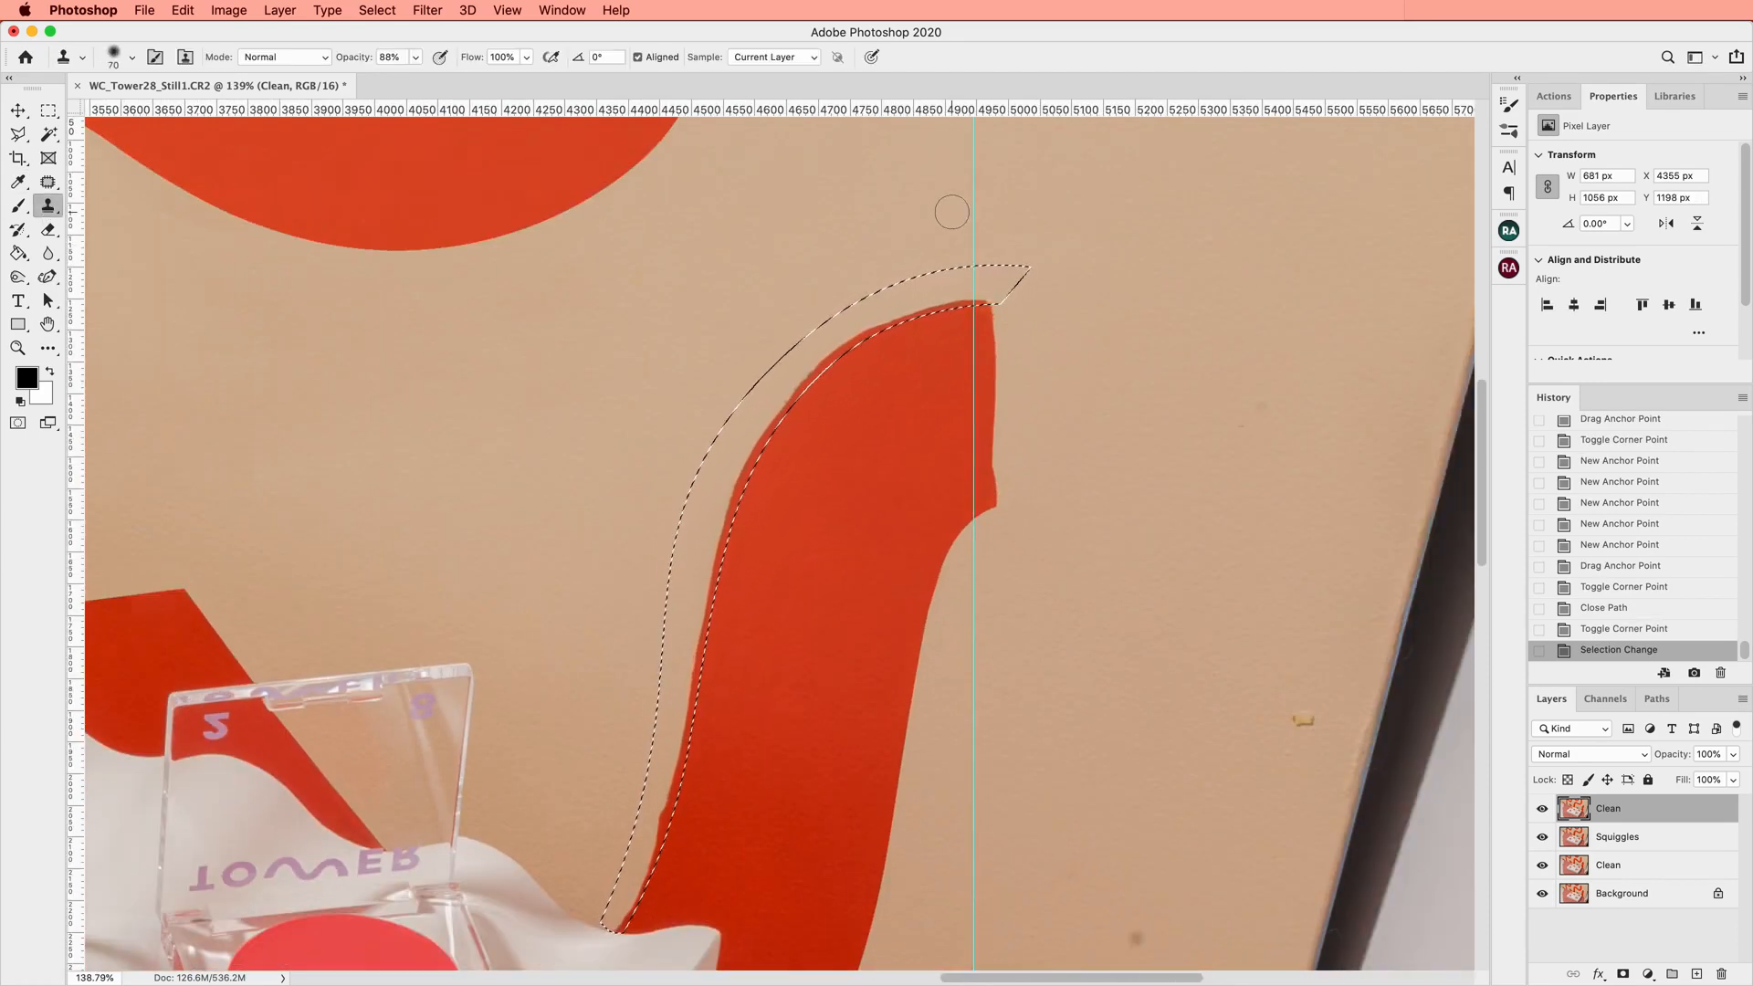
left_click(986, 301)
left_click(977, 297)
left_click(967, 293)
left_click(960, 291)
left_click(956, 291)
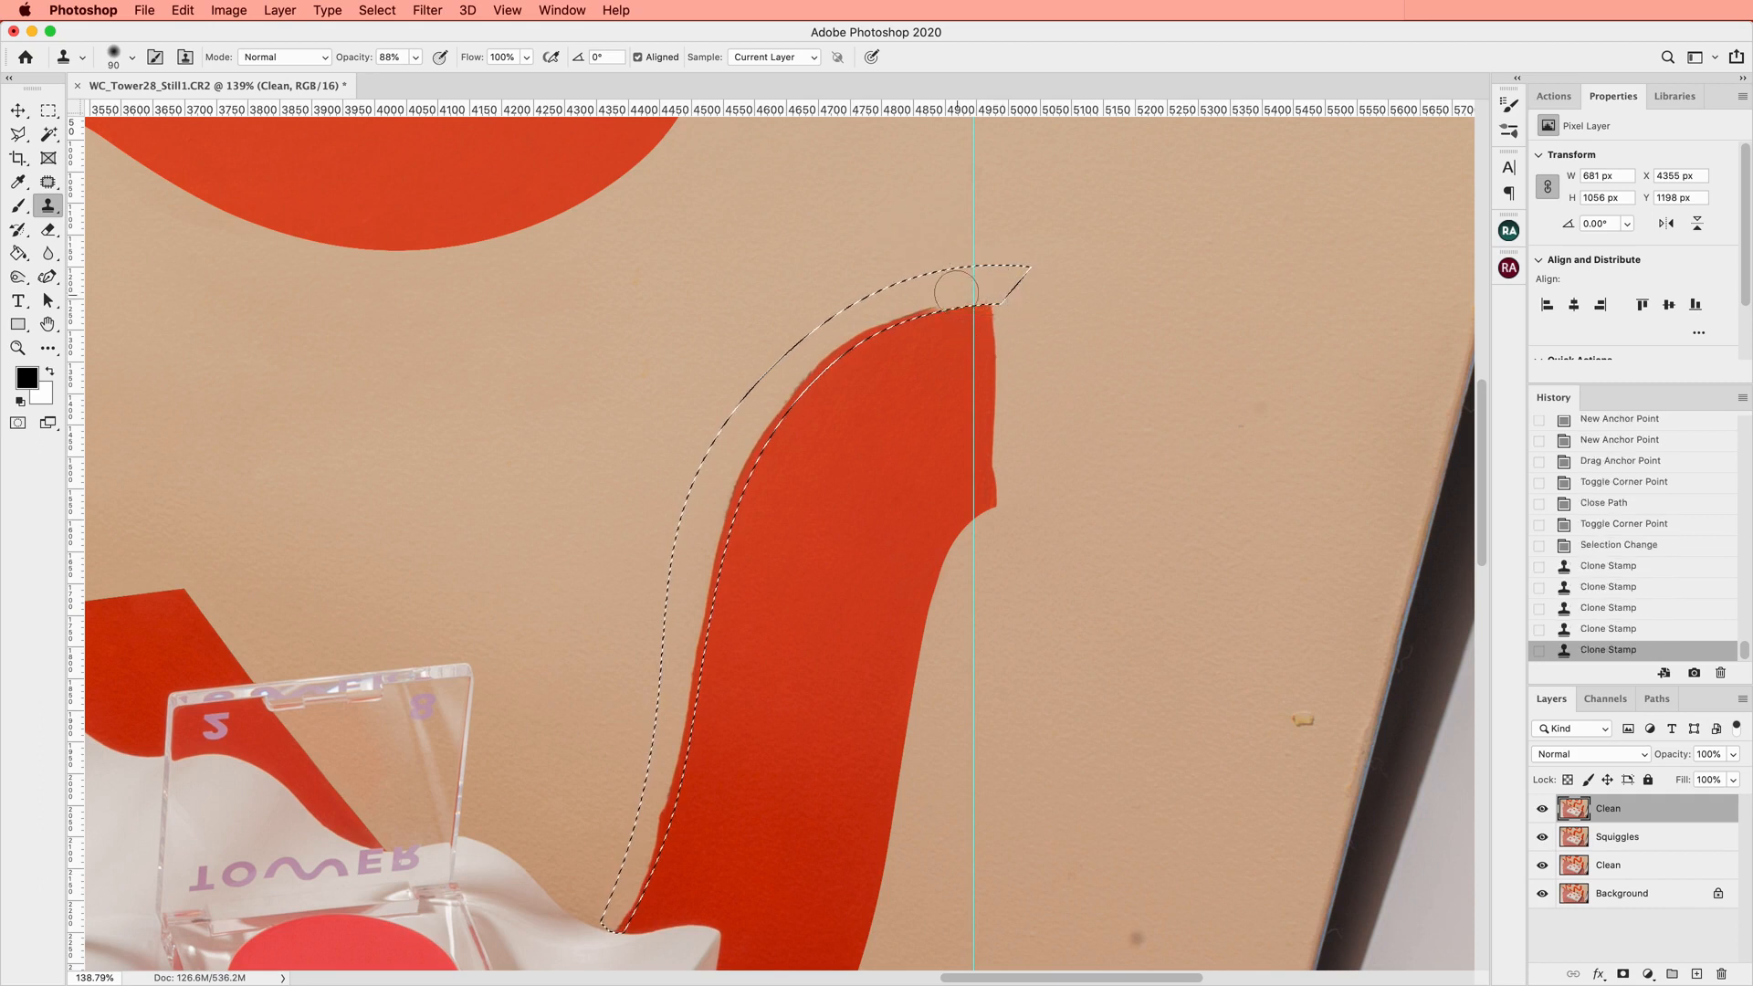
Clone wall down the rest of the squiggle's selected left edge to the white block, resampling midway, and deselect
left_click_drag(938, 295, 899, 305)
left_click(866, 320)
left_click(843, 334)
left_click(821, 353)
left_click(802, 372)
left_click(783, 393)
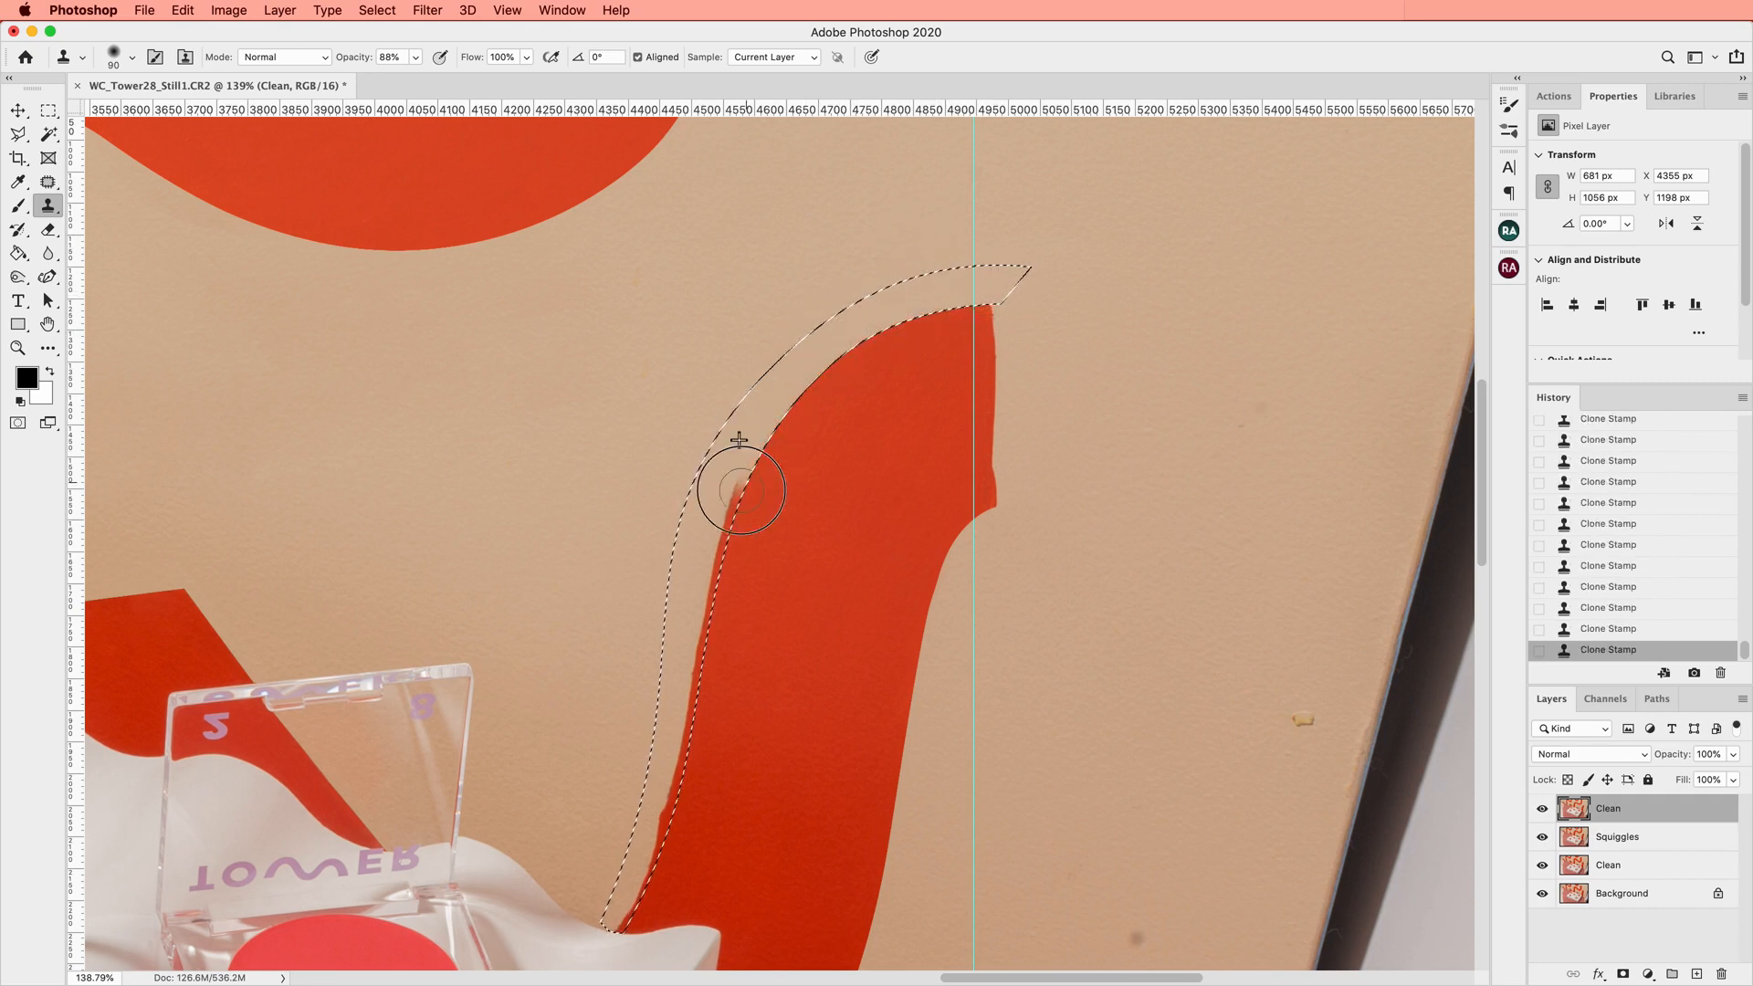
left_click(638, 342, "alt")
left_click_drag(707, 513, 696, 594)
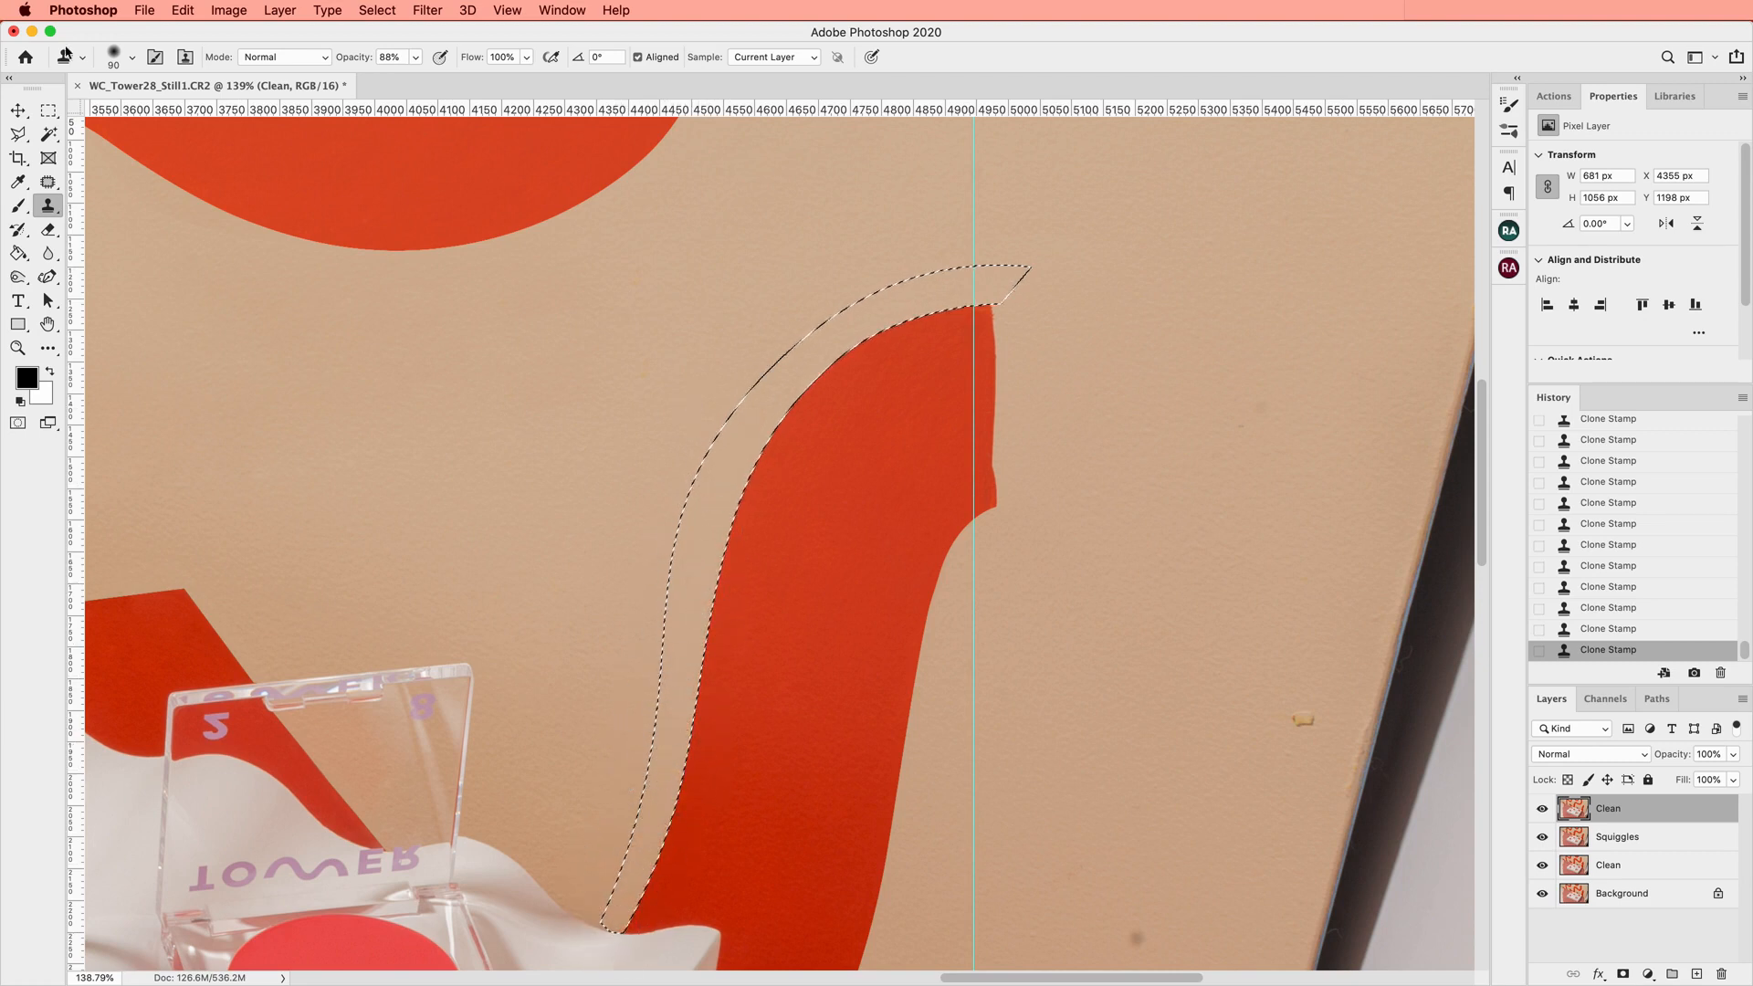
key("ctrl+d")
Patch the cloned wall beside the lower and middle parts of the squiggle's left edge with the Patch tool
key("m")
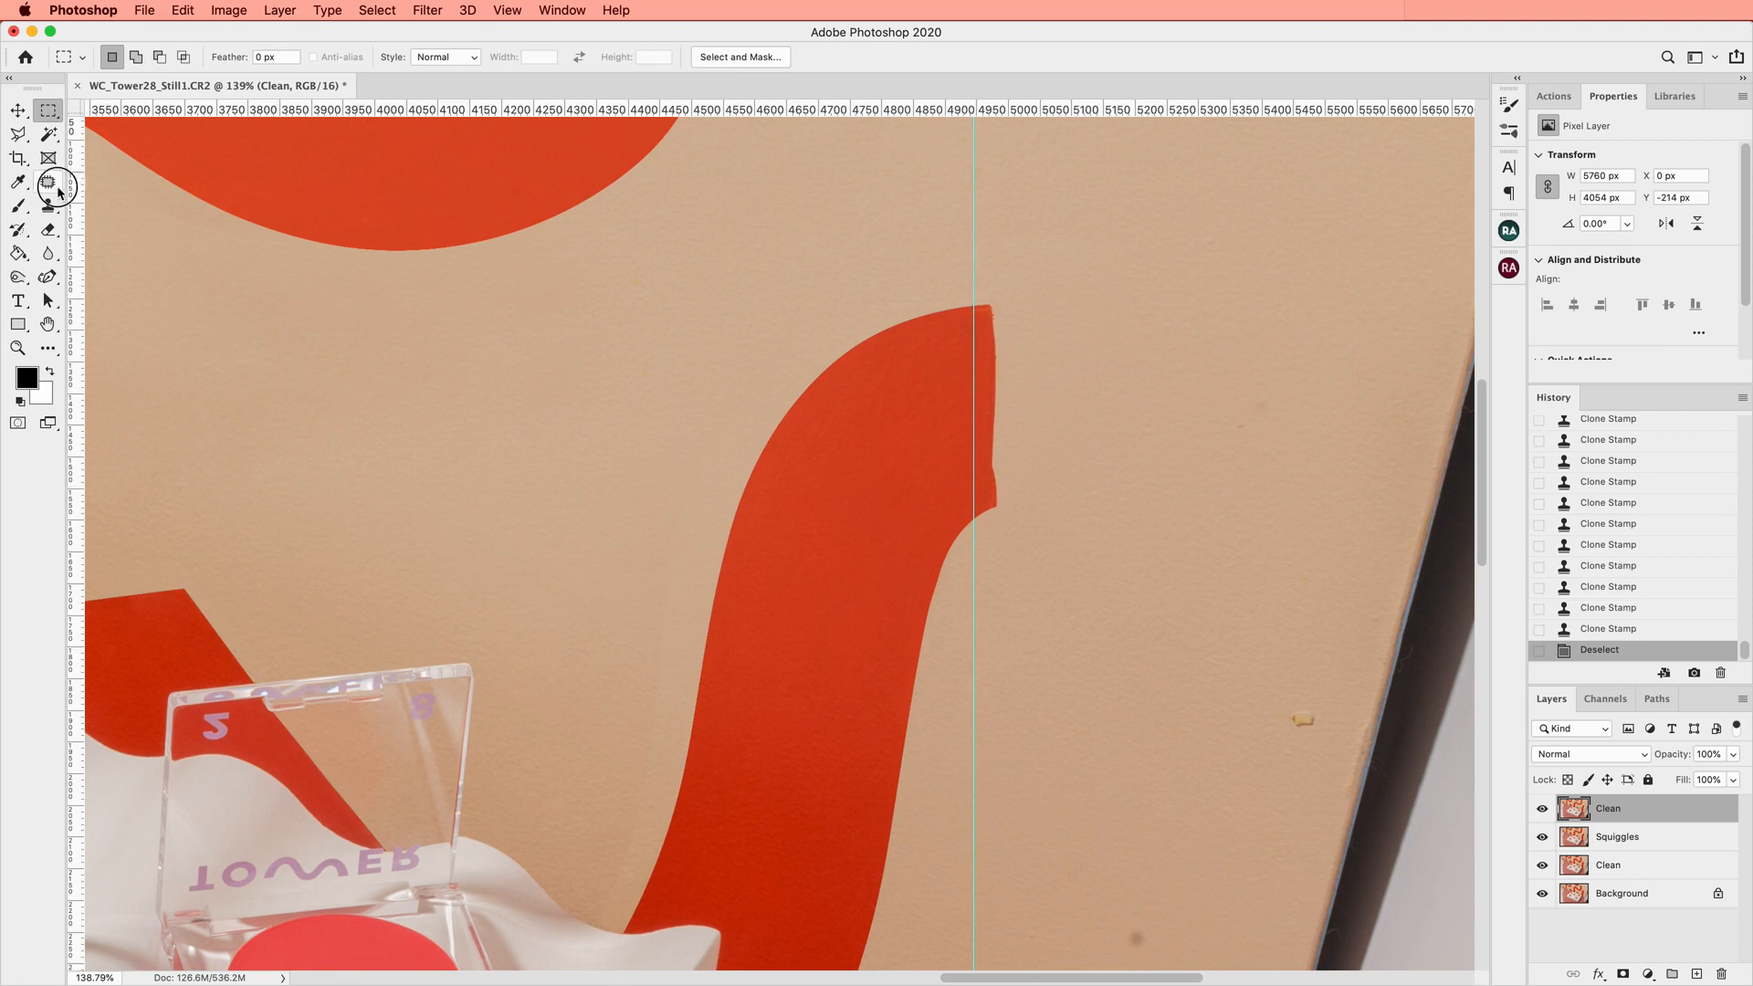
left_click(53, 186)
left_click_drag(654, 810, 656, 752)
left_click_drag(654, 767, 618, 764)
key("super+d")
mouse_move(642, 616)
left_mouse_down()
mouse_move(660, 700)
mouse_move(695, 466)
left_mouse_up()
left_click_drag(680, 558, 648, 549)
key("super+d")
Patch the uneven wall areas above and outside the squiggle's upper curve, clearing the selection after each patch
left_click_drag(799, 374, 918, 274)
left_click_drag(860, 327, 862, 261)
key("super+d")
left_click_drag(776, 316, 792, 319)
left_click_drag(774, 321, 762, 299)
key("super+d")
mouse_move(660, 245)
left_mouse_down()
mouse_move(620, 413)
mouse_move(674, 347)
left_mouse_up()
left_click_drag(656, 300, 751, 286)
key("super+d")
Clean the corner where the squiggle meets the white block's upper edge using the Clone Stamp with a 10 px brush
scroll(873, 422, "up", 4)
scroll(874, 421, "down", 8)
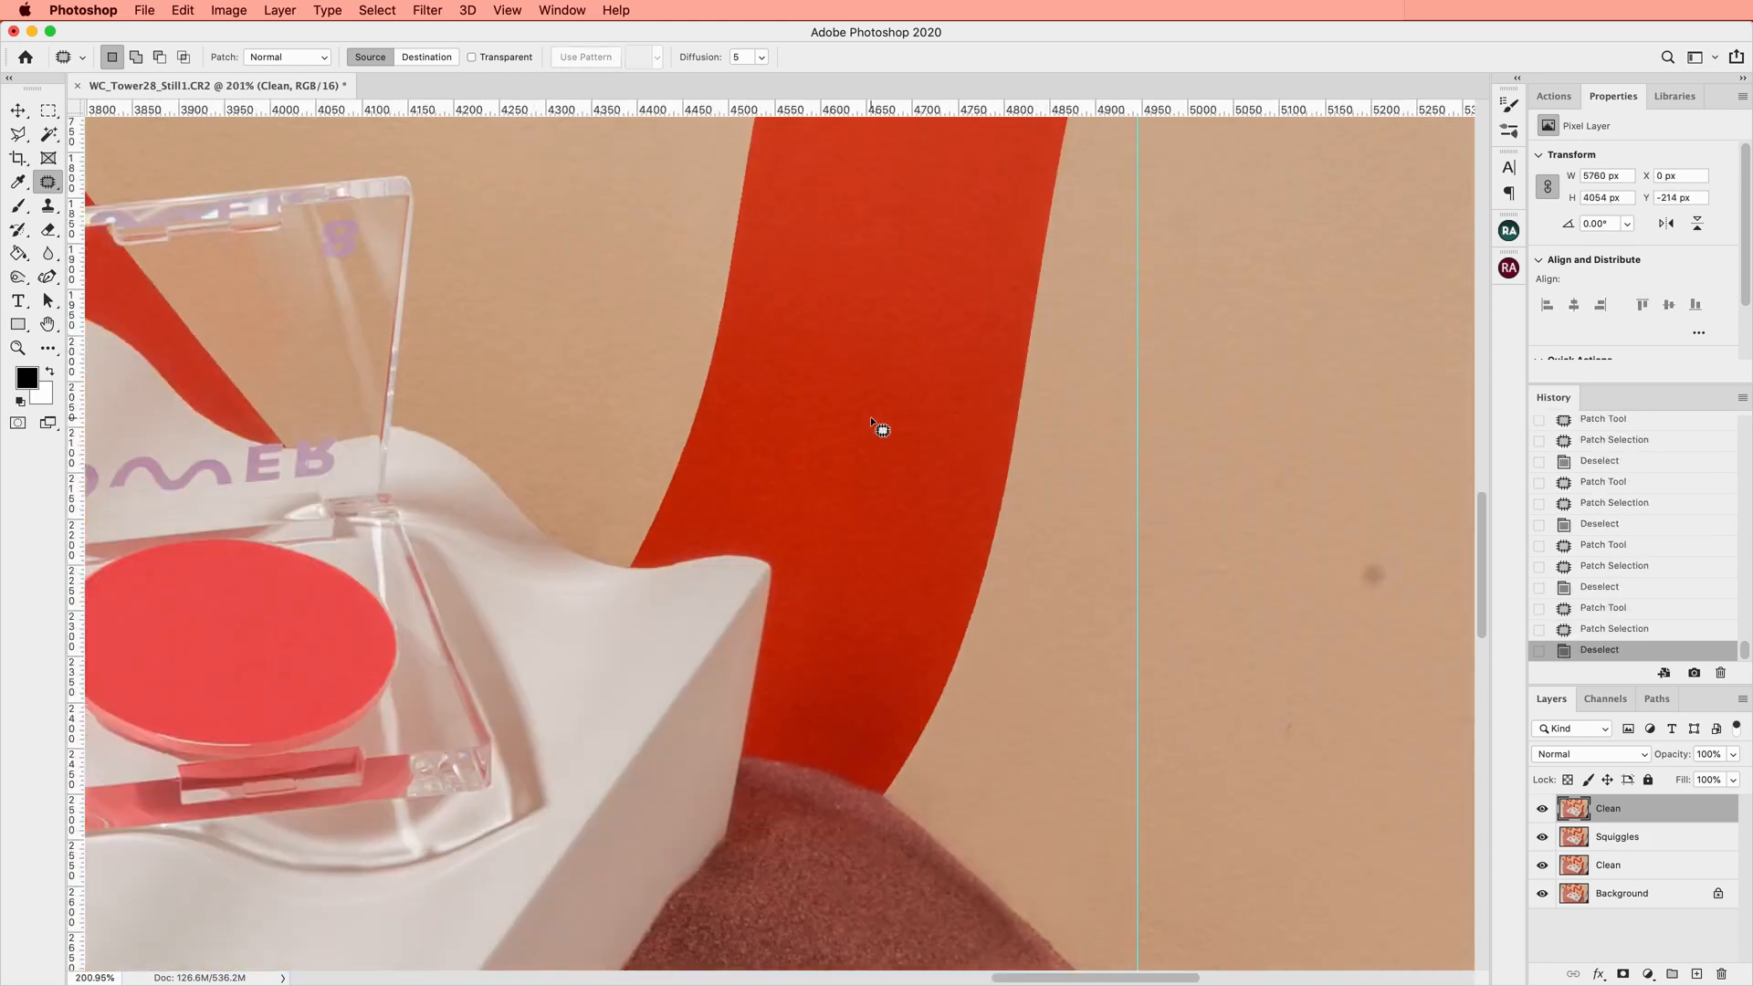
scroll(874, 423, "up", 3)
left_click(48, 205)
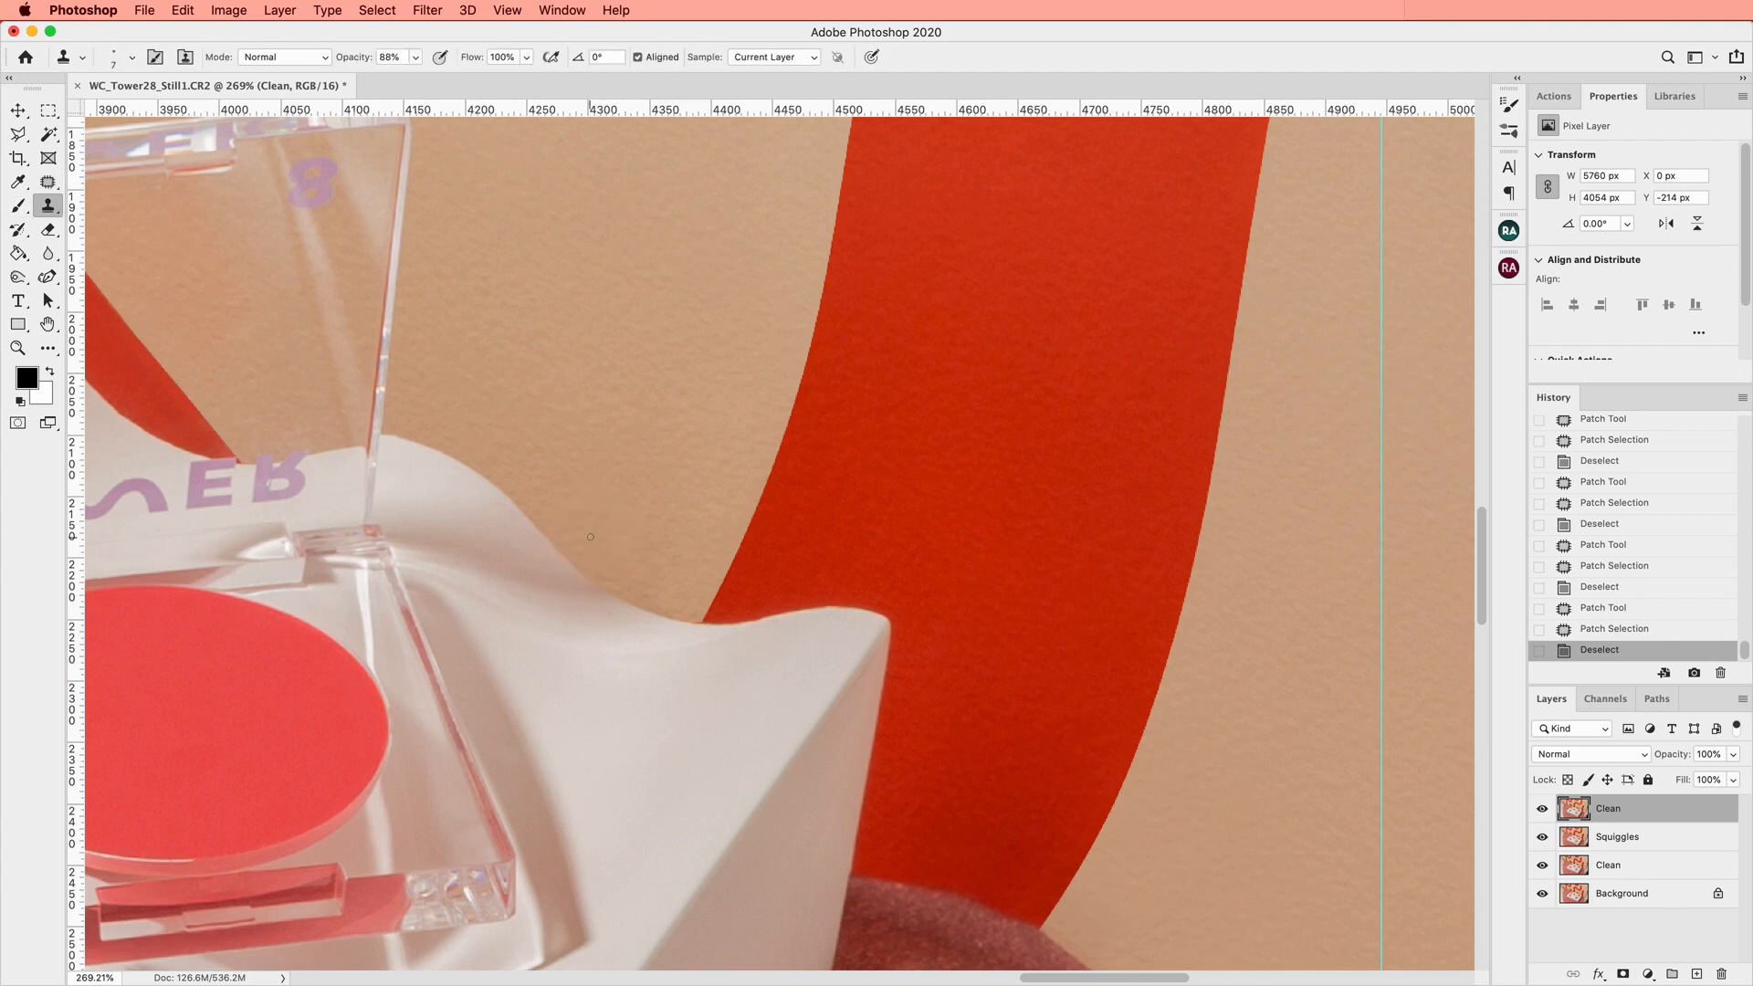
left_click(687, 621)
left_click(691, 620)
left_click(693, 620)
left_click(692, 621)
left_click(693, 621)
left_click(694, 622)
left_click(696, 622)
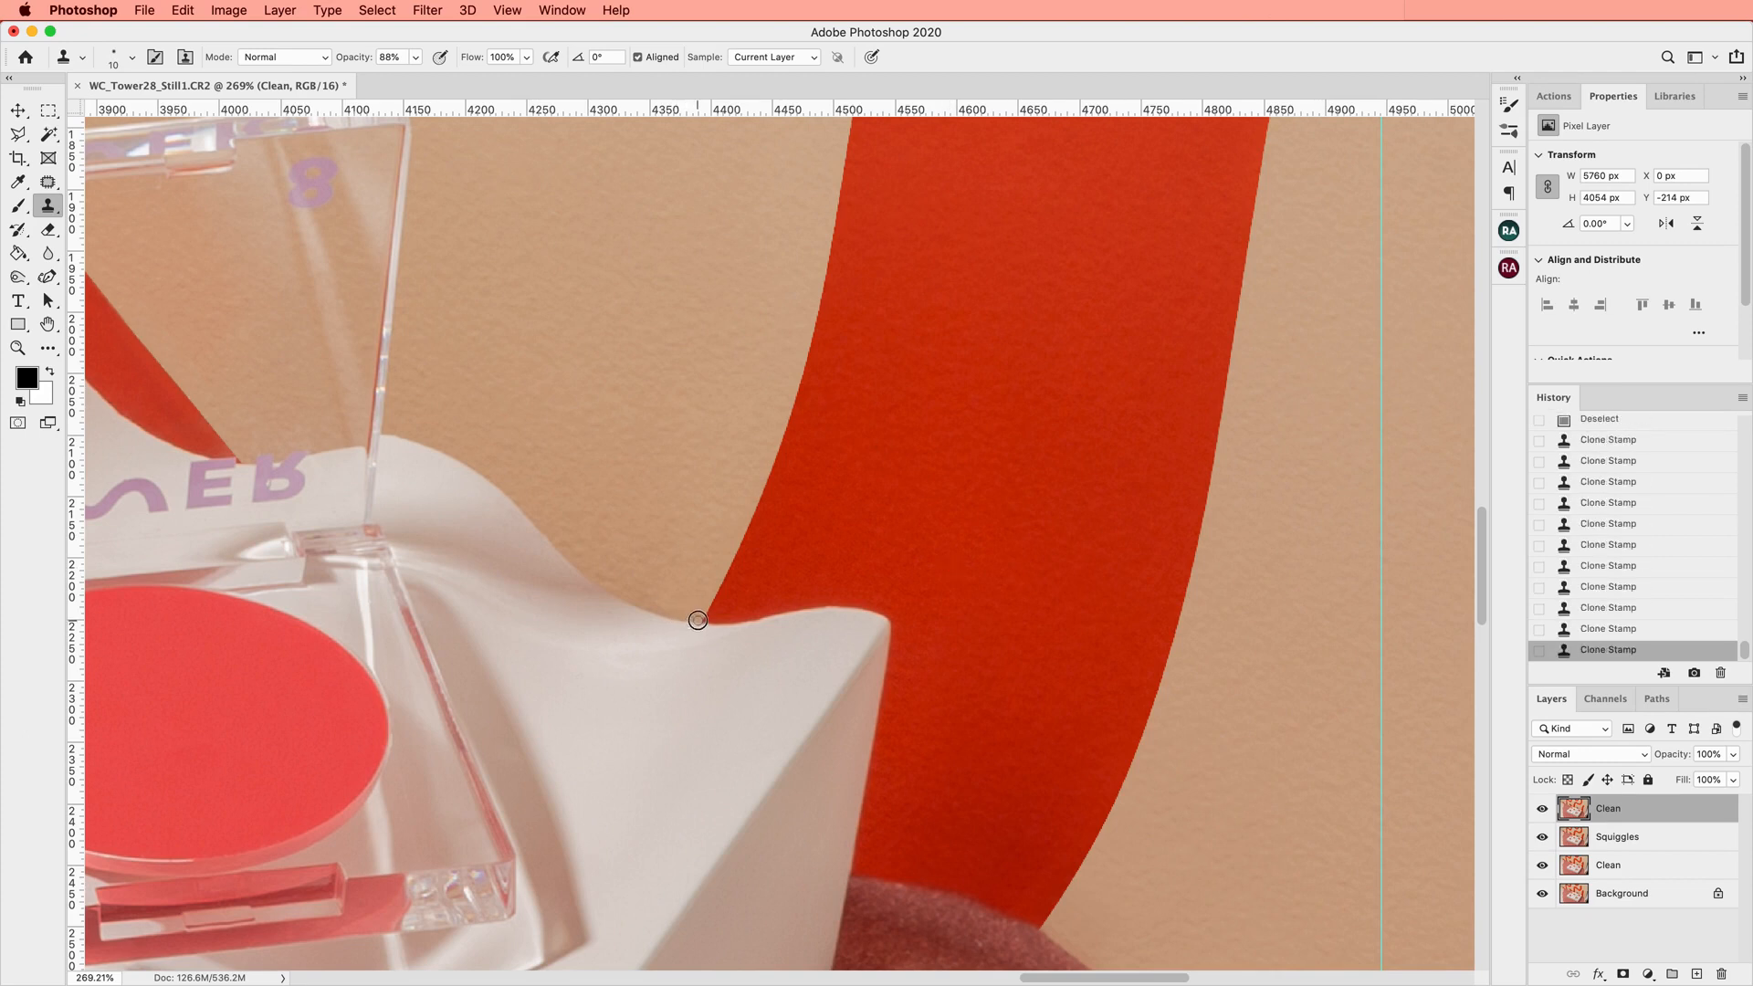
scroll(840, 752, "down", 10)
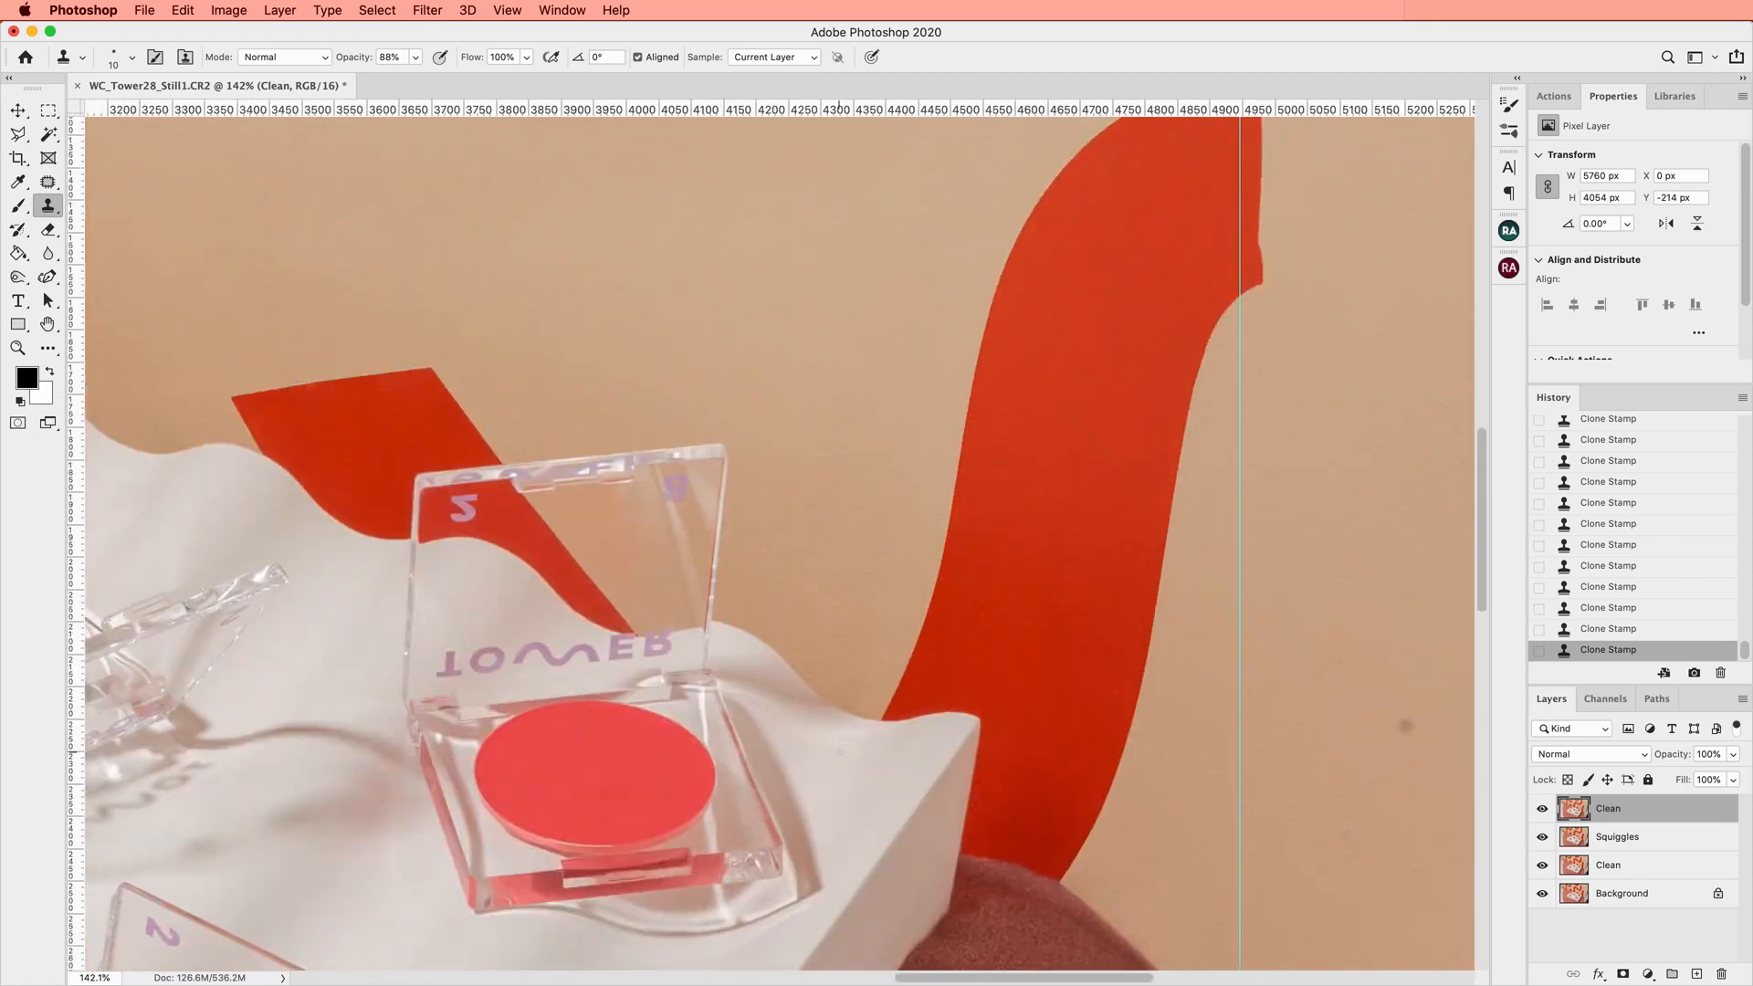